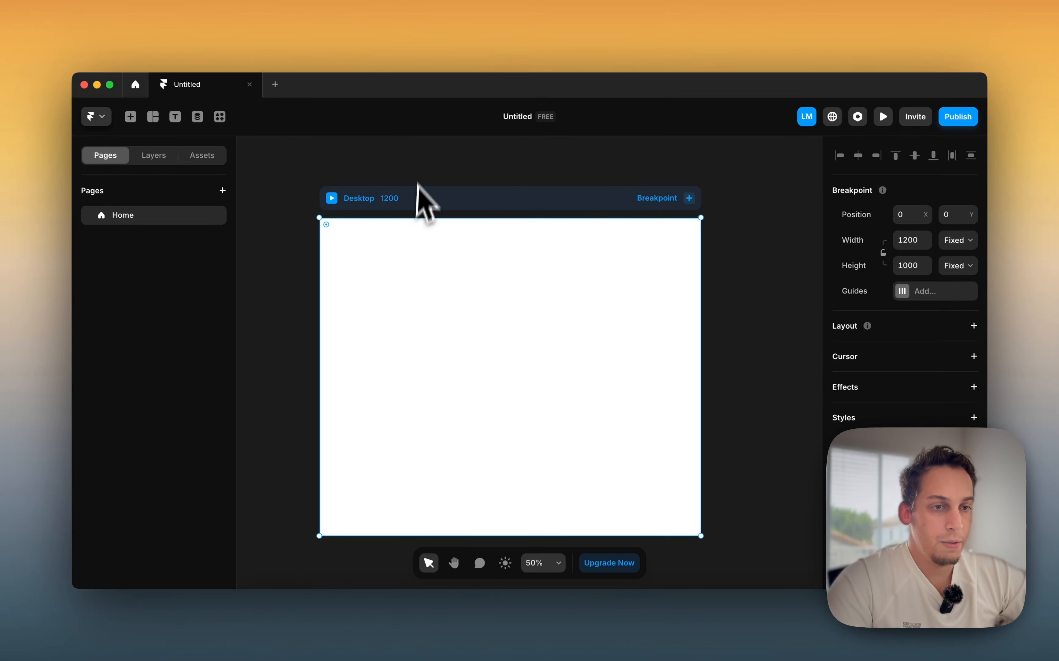
Switch to Chrome, open the Mux home page and examine its layout from the hero section down to the testimonials
{"action": "left_click", "coordinate": [337, 629]}
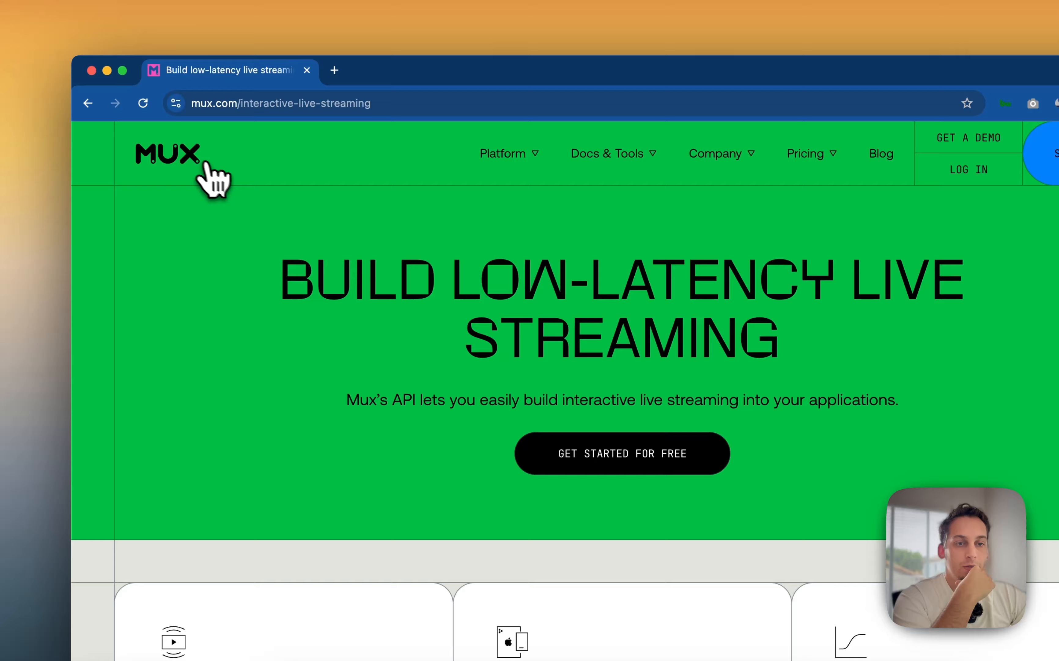
{"action": "left_click", "coordinate": [171, 68]}
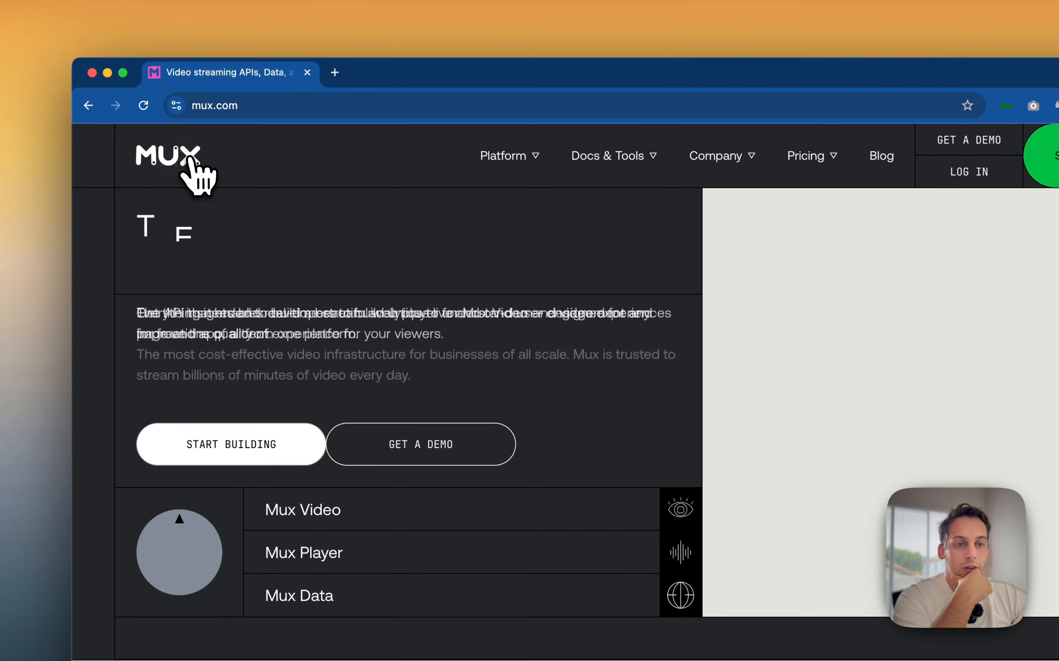
{"action": "scroll", "coordinate": [262, 267], "scroll_direction": "down", "scroll_amount": 15}
{"action": "scroll", "coordinate": [271, 269], "scroll_direction": "up", "scroll_amount": 10}
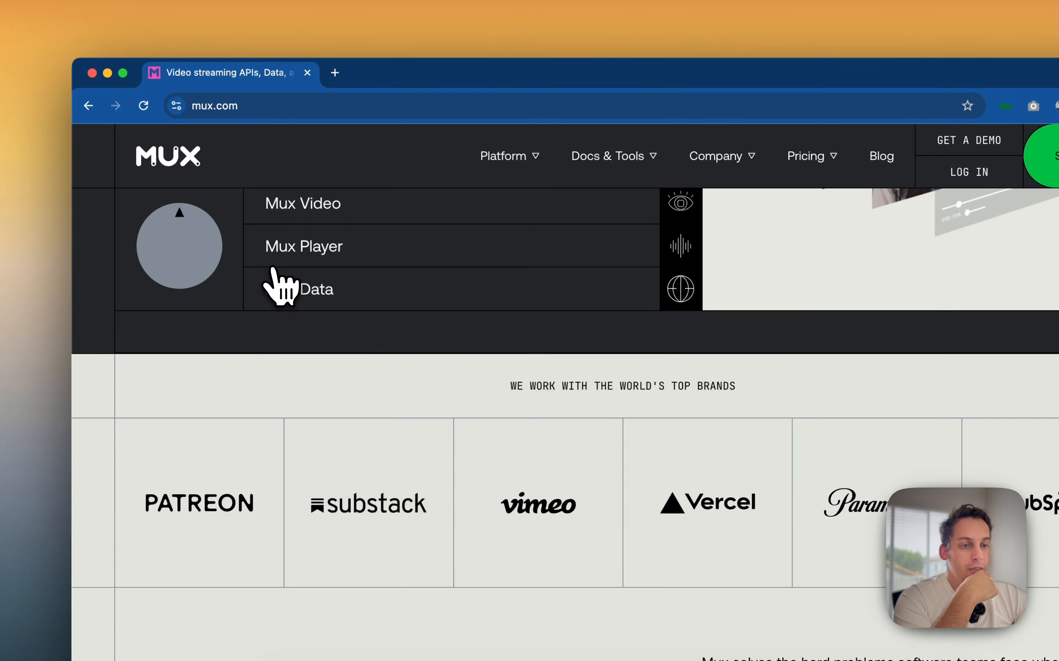
{"action": "scroll", "coordinate": [275, 271], "scroll_direction": "down", "scroll_amount": 9}
{"action": "scroll", "coordinate": [257, 266], "scroll_direction": "down", "scroll_amount": 10}
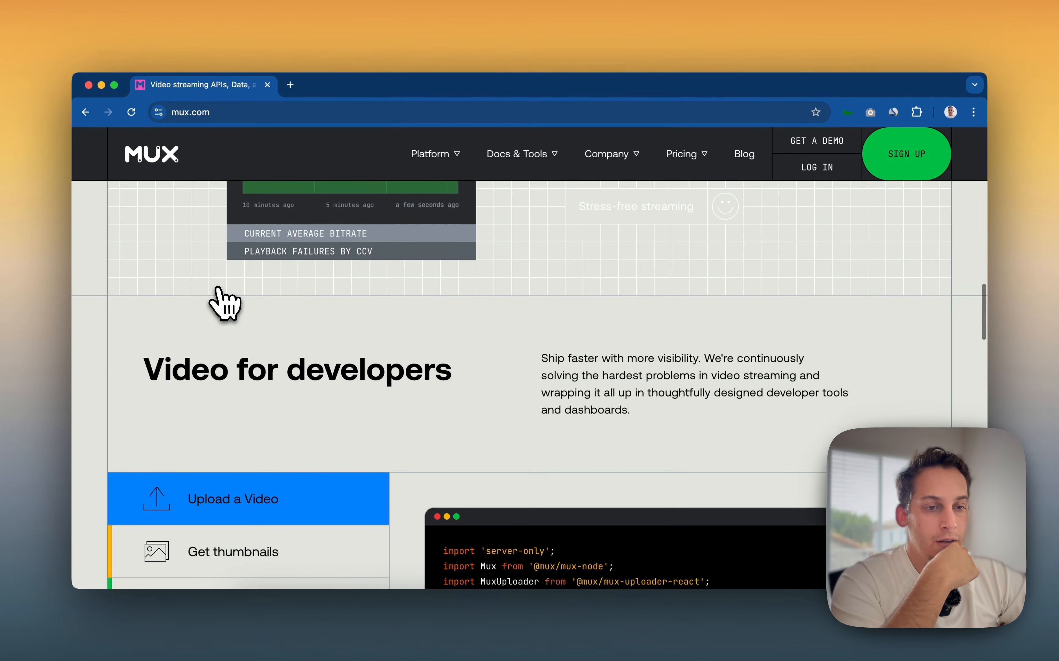
{"action": "scroll", "coordinate": [235, 314], "scroll_direction": "down", "scroll_amount": 4}
{"action": "scroll", "coordinate": [225, 305], "scroll_direction": "down", "scroll_amount": 2}
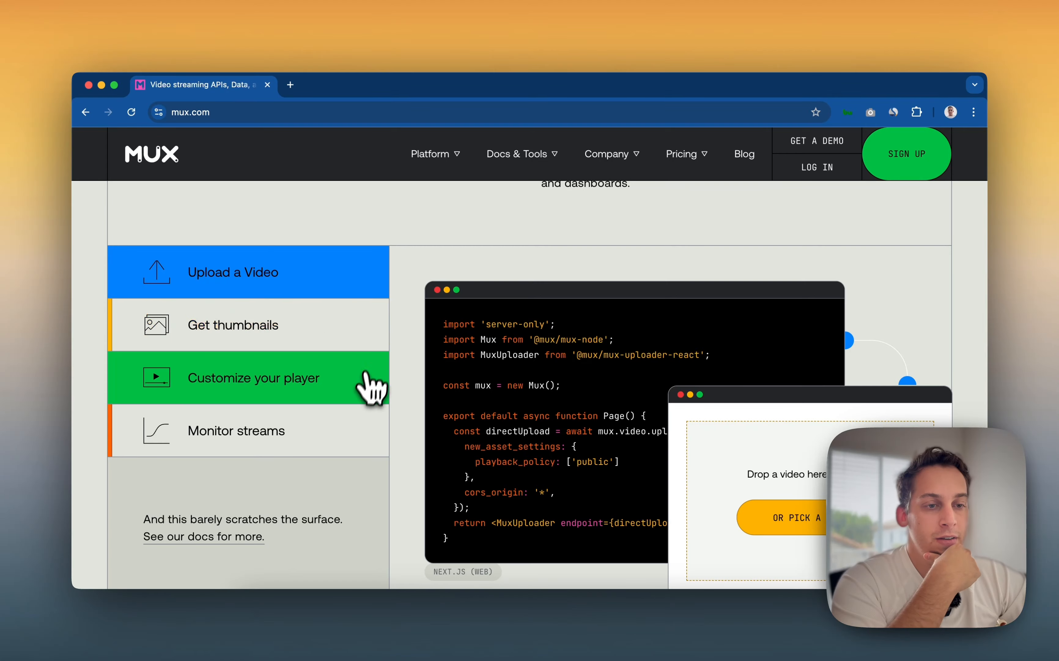
{"action": "scroll", "coordinate": [400, 316], "scroll_direction": "up", "scroll_amount": 7}
{"action": "scroll", "coordinate": [402, 314], "scroll_direction": "down", "scroll_amount": 15}
{"action": "scroll", "coordinate": [402, 314], "scroll_direction": "up", "scroll_amount": 2}
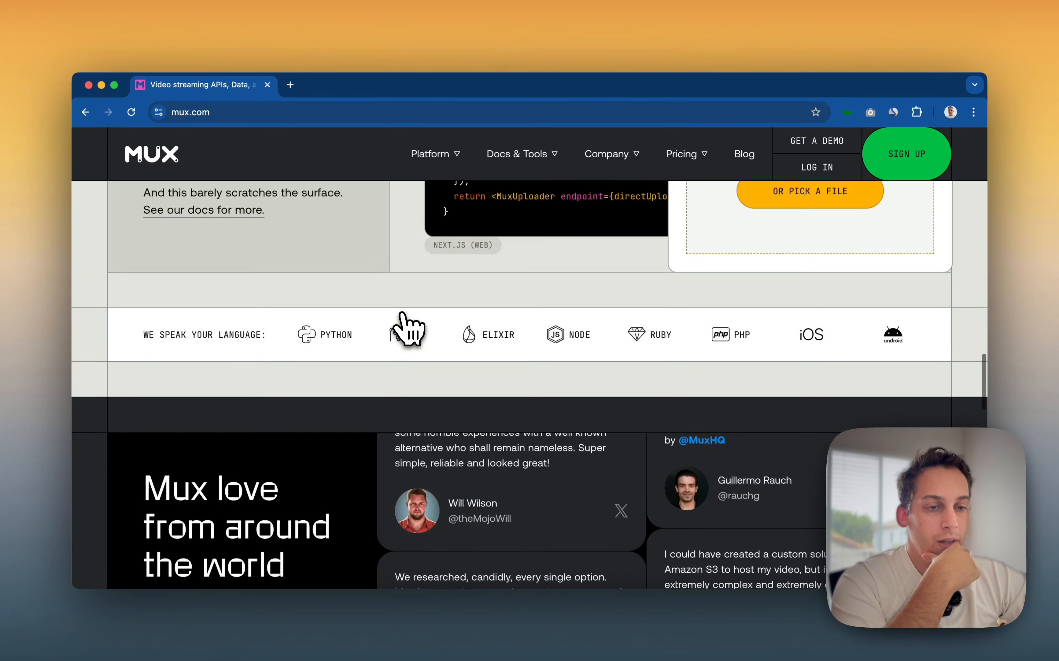
{"action": "scroll", "coordinate": [406, 326], "scroll_direction": "up", "scroll_amount": 15}
{"action": "scroll", "coordinate": [393, 358], "scroll_direction": "down", "scroll_amount": 5}
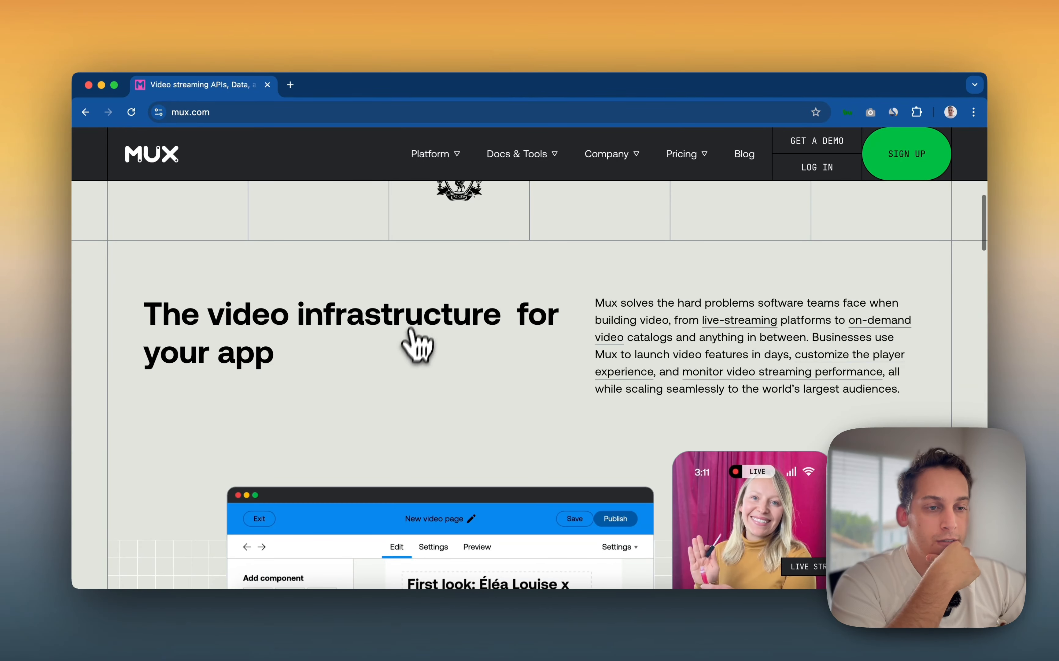
{"action": "scroll", "coordinate": [410, 332], "scroll_direction": "up", "scroll_amount": 10}
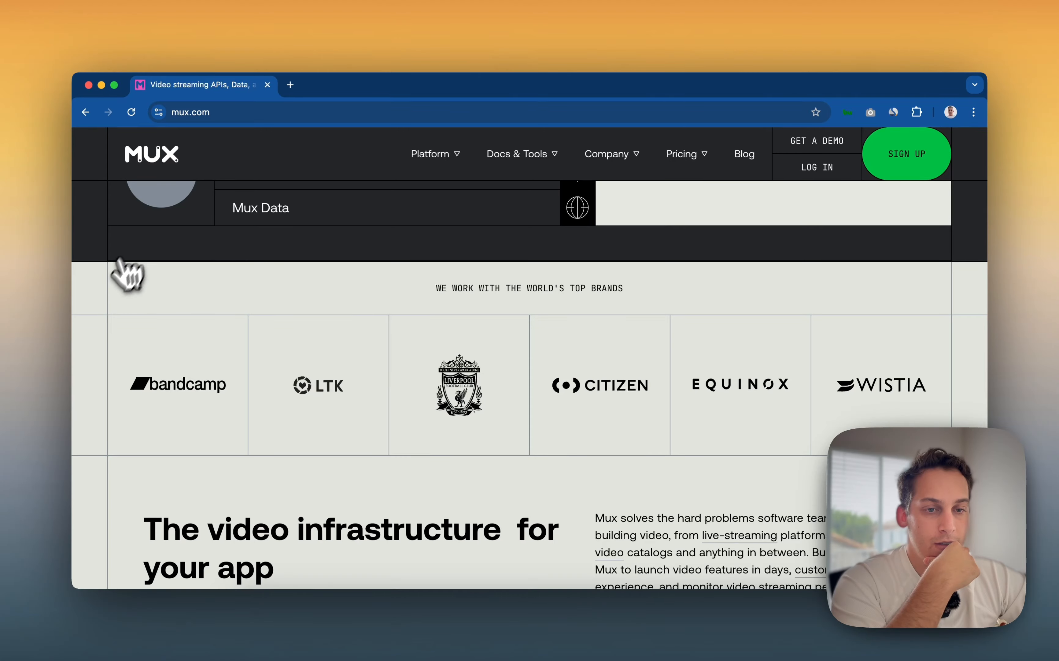
{"action": "scroll", "coordinate": [507, 315], "scroll_direction": "up", "scroll_amount": 14}
{"action": "scroll", "coordinate": [498, 328], "scroll_direction": "down", "scroll_amount": 20}
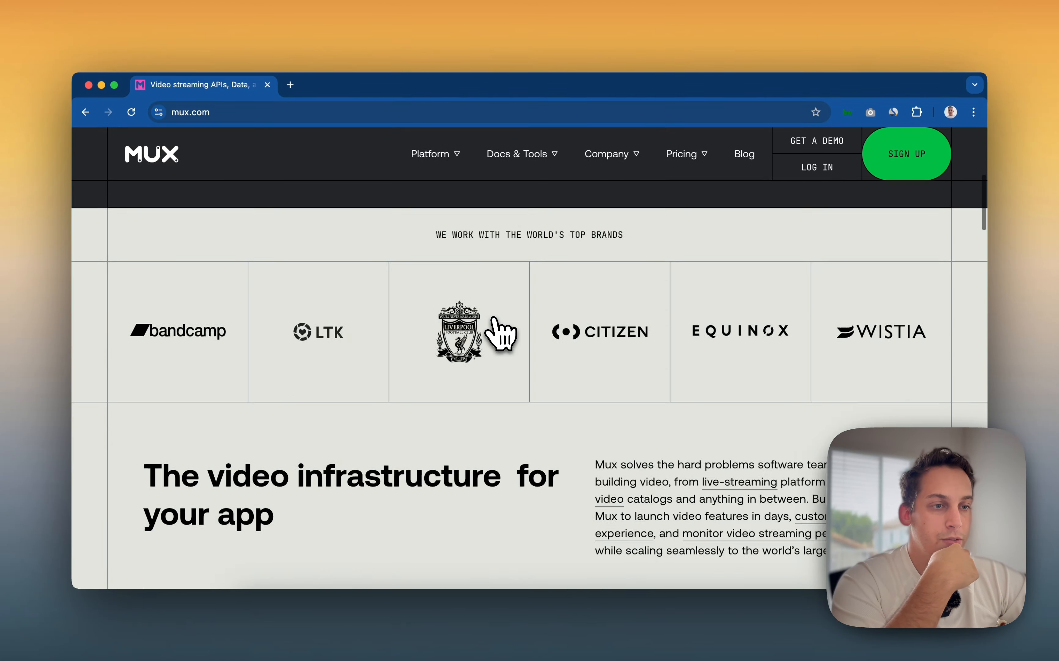
Go back to the Mux interactive live streaming page and examine its sections from the hero through pricing and customer quote
{"action": "scroll", "coordinate": [496, 324], "scroll_direction": "left", "scroll_amount": 10}
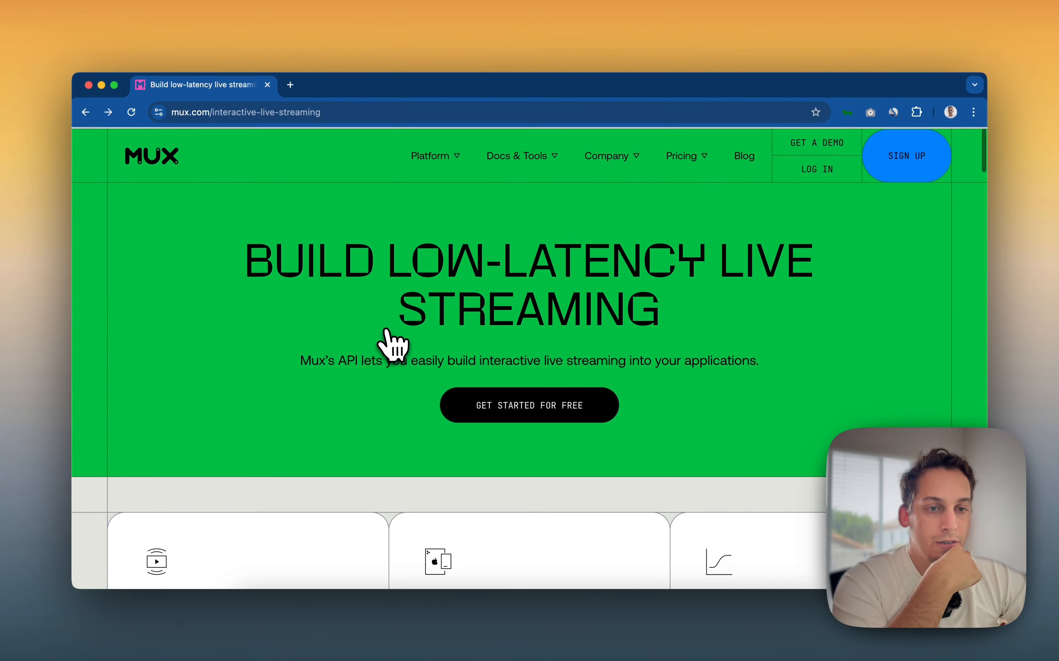
{"action": "scroll", "coordinate": [386, 336], "scroll_direction": "down", "scroll_amount": 14}
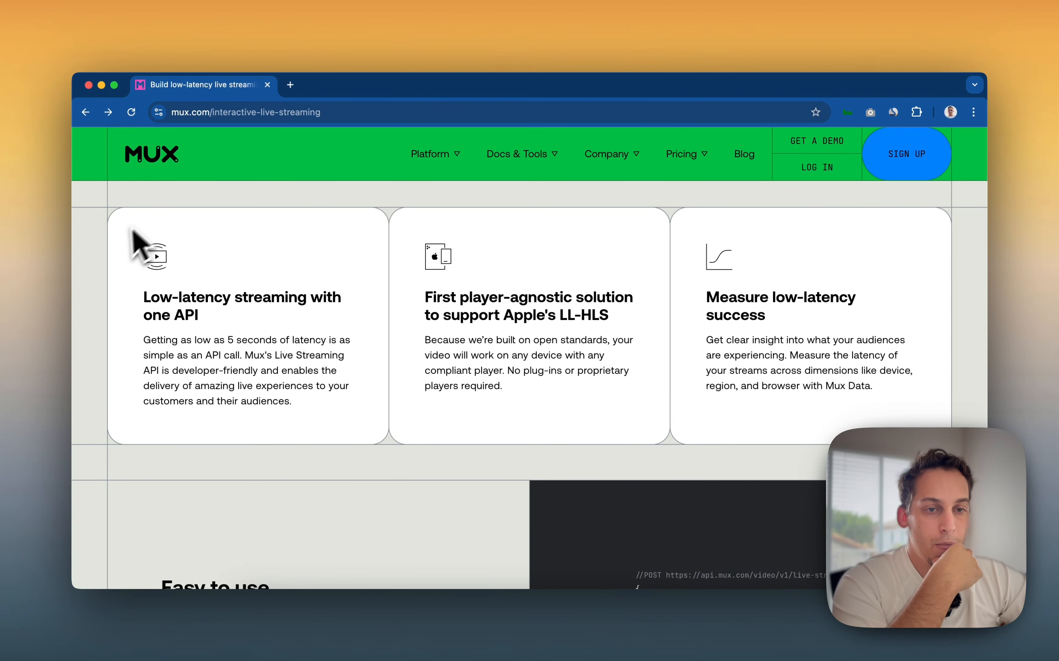
{"action": "scroll", "coordinate": [395, 350], "scroll_direction": "down", "scroll_amount": 3}
{"action": "scroll", "coordinate": [397, 343], "scroll_direction": "up", "scroll_amount": 4}
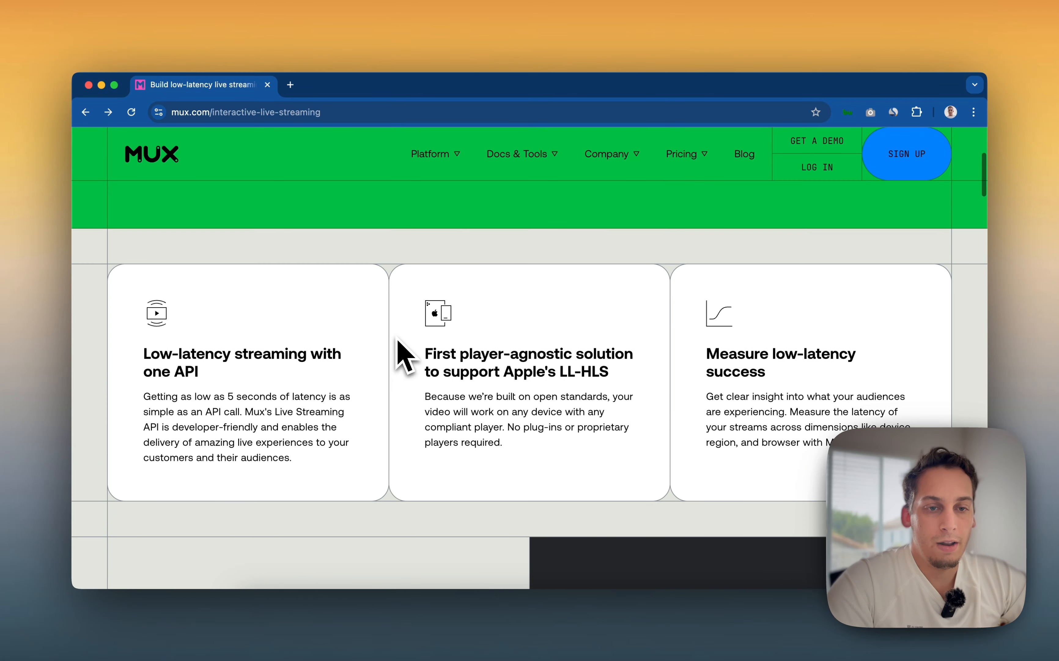
{"action": "scroll", "coordinate": [398, 340], "scroll_direction": "up", "scroll_amount": 2}
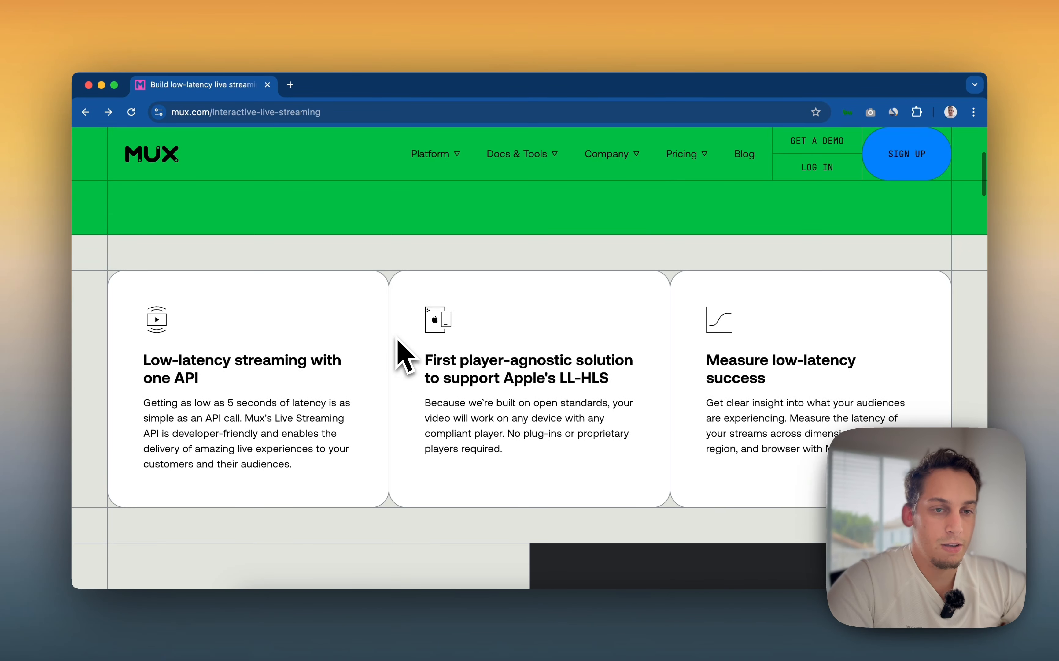
{"action": "scroll", "coordinate": [210, 284], "scroll_direction": "up", "scroll_amount": 5}
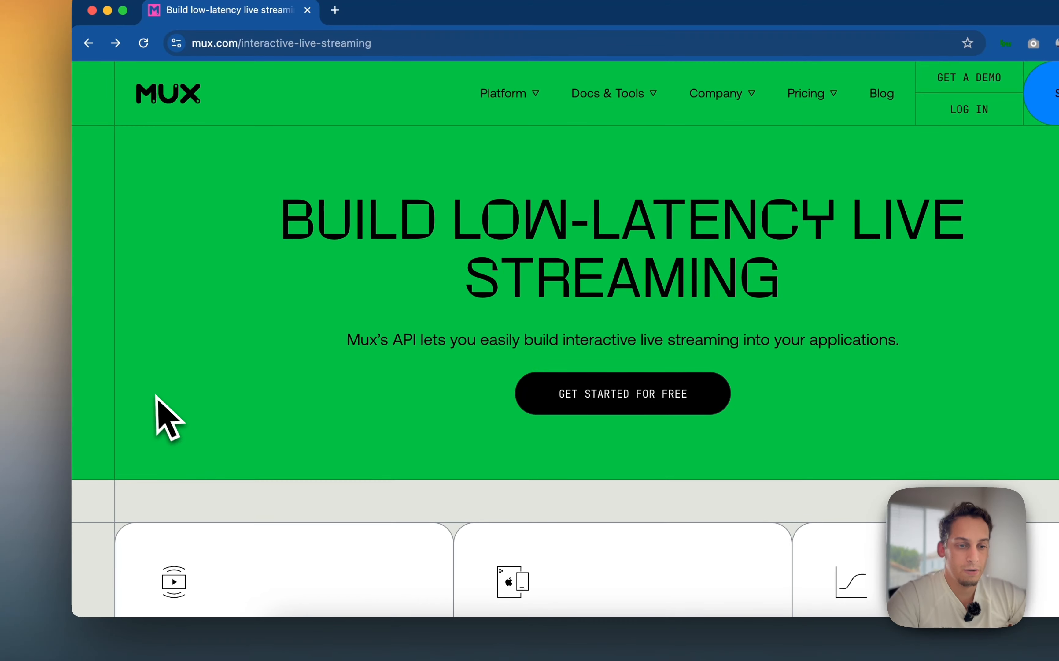
{"action": "scroll", "coordinate": [152, 396], "scroll_direction": "up", "scroll_amount": 2}
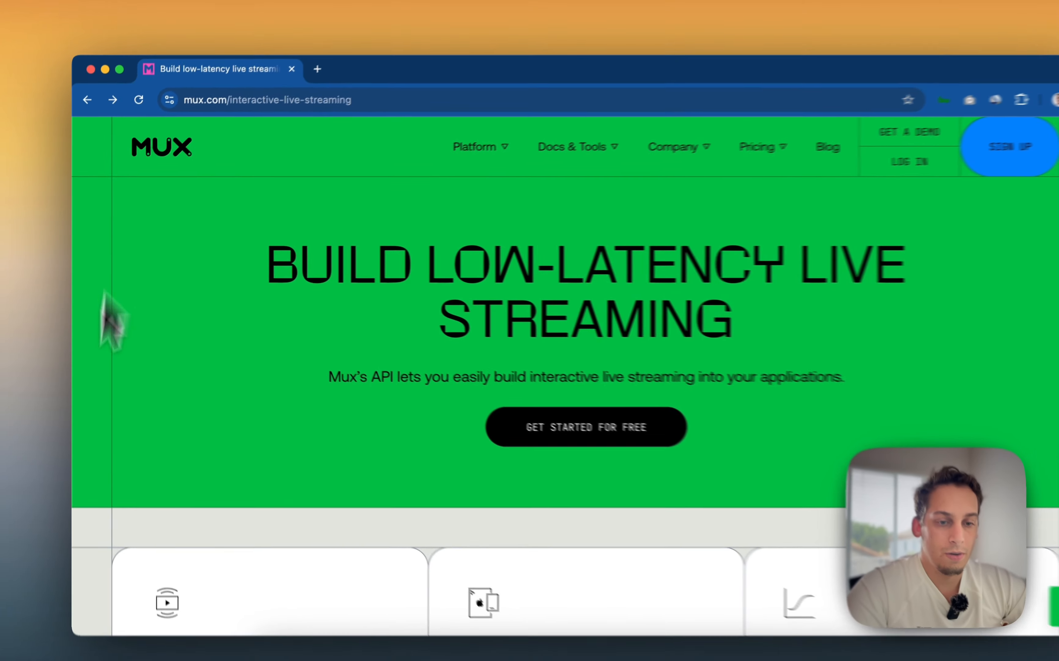
{"action": "scroll", "coordinate": [696, 471], "scroll_direction": "down", "scroll_amount": 6}
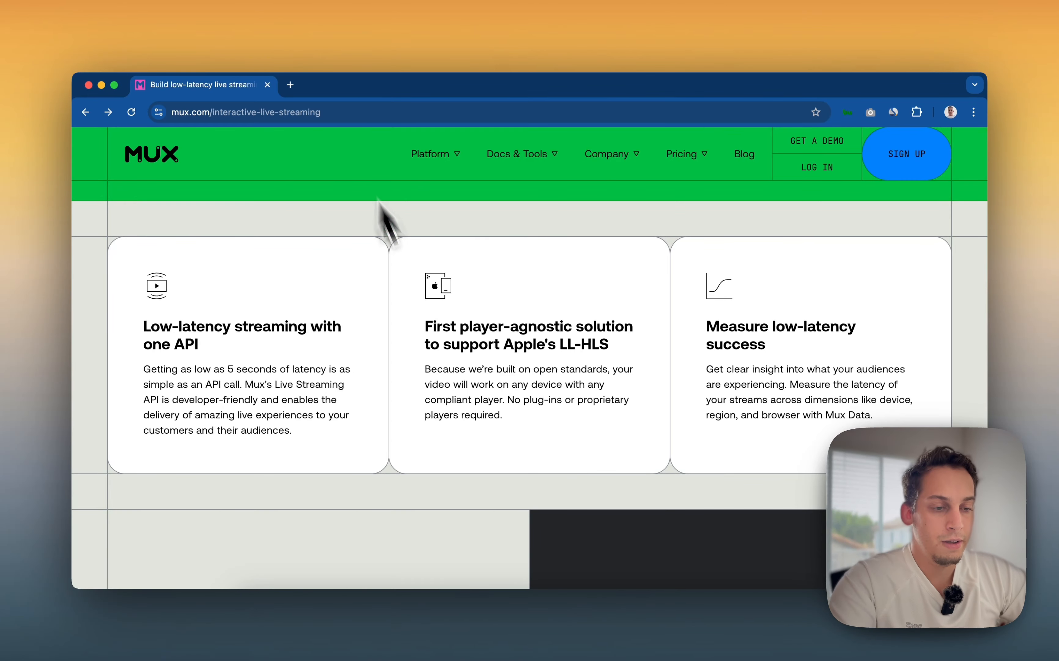
{"action": "scroll", "coordinate": [466, 350], "scroll_direction": "down", "scroll_amount": 10}
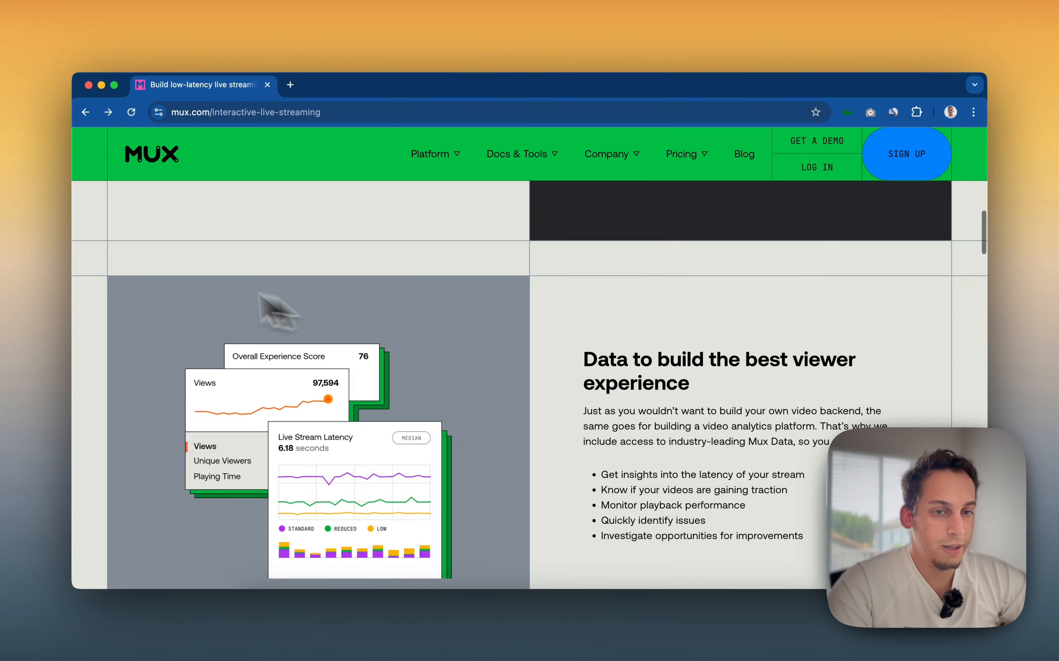
{"action": "scroll", "coordinate": [496, 307], "scroll_direction": "down", "scroll_amount": 15}
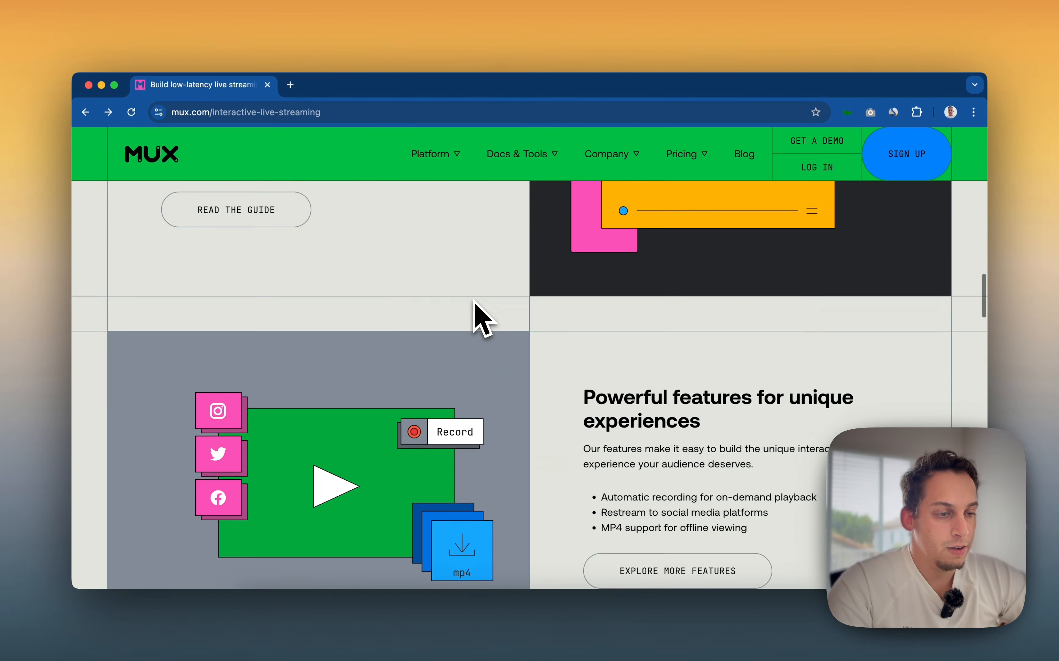
{"action": "scroll", "coordinate": [482, 316], "scroll_direction": "down", "scroll_amount": 6}
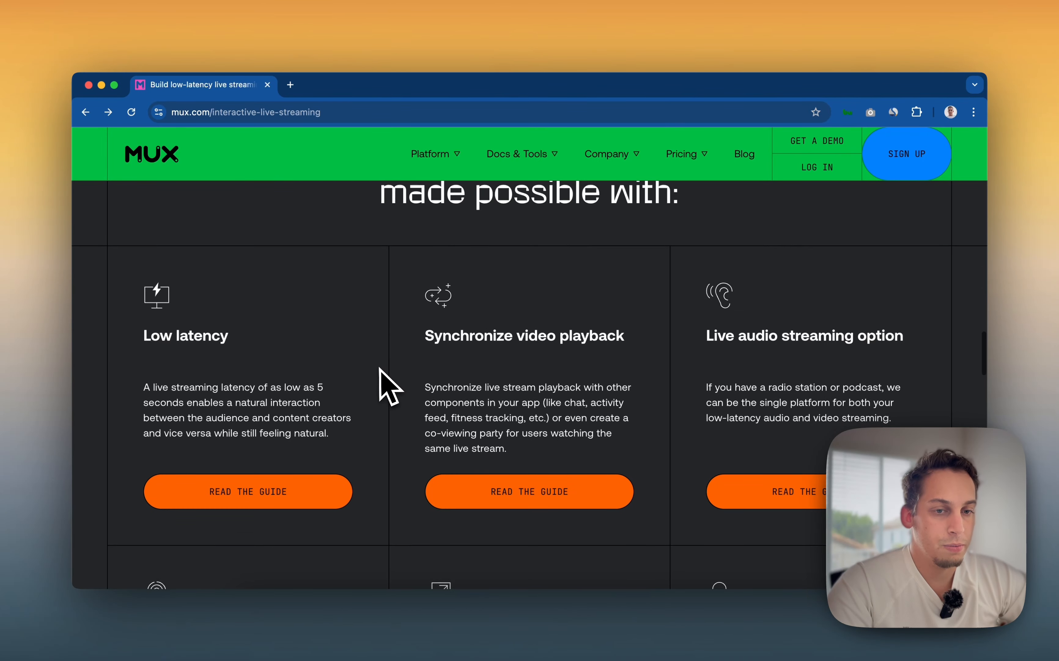
{"action": "scroll", "coordinate": [379, 368], "scroll_direction": "down", "scroll_amount": 3}
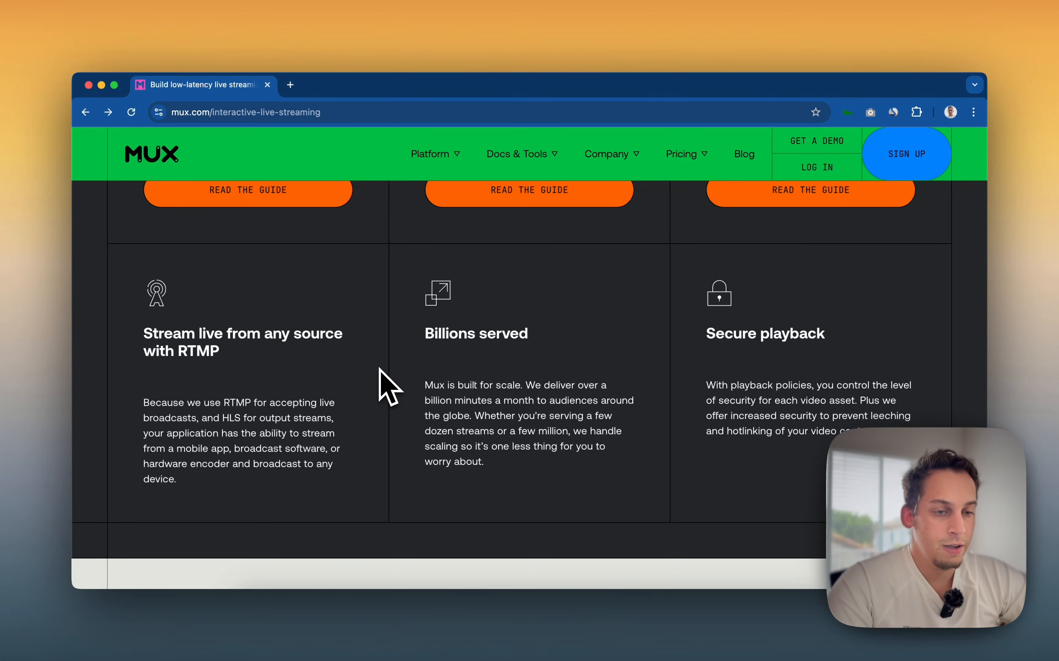
{"action": "scroll", "coordinate": [379, 367], "scroll_direction": "down", "scroll_amount": 15}
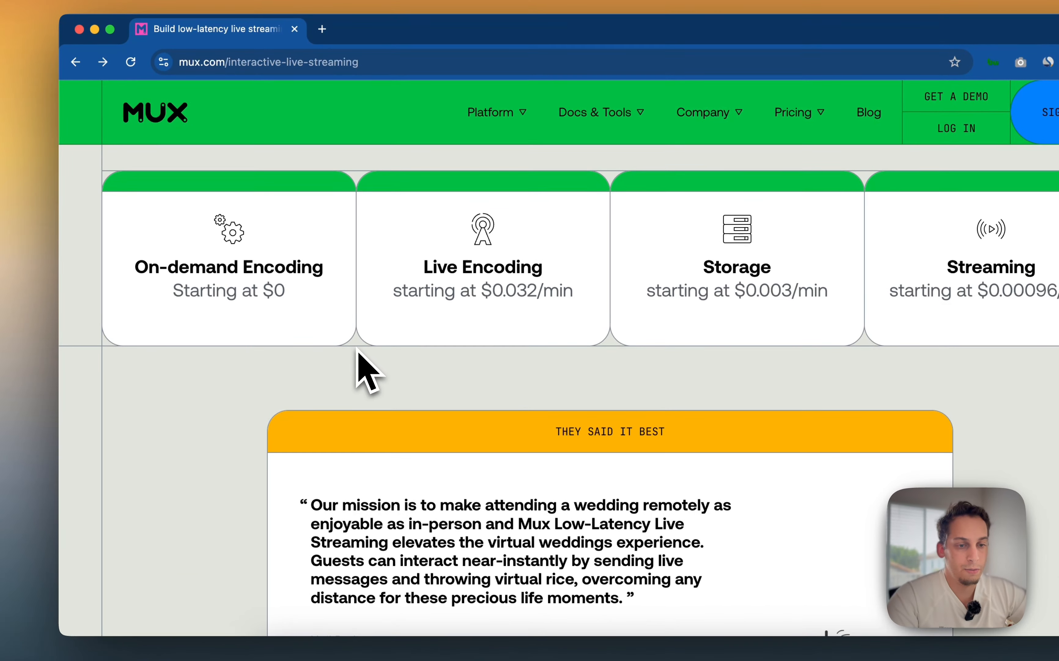
{"action": "scroll", "coordinate": [357, 349], "scroll_direction": "down", "scroll_amount": 10}
{"action": "scroll", "coordinate": [350, 350], "scroll_direction": "up", "scroll_amount": 10}
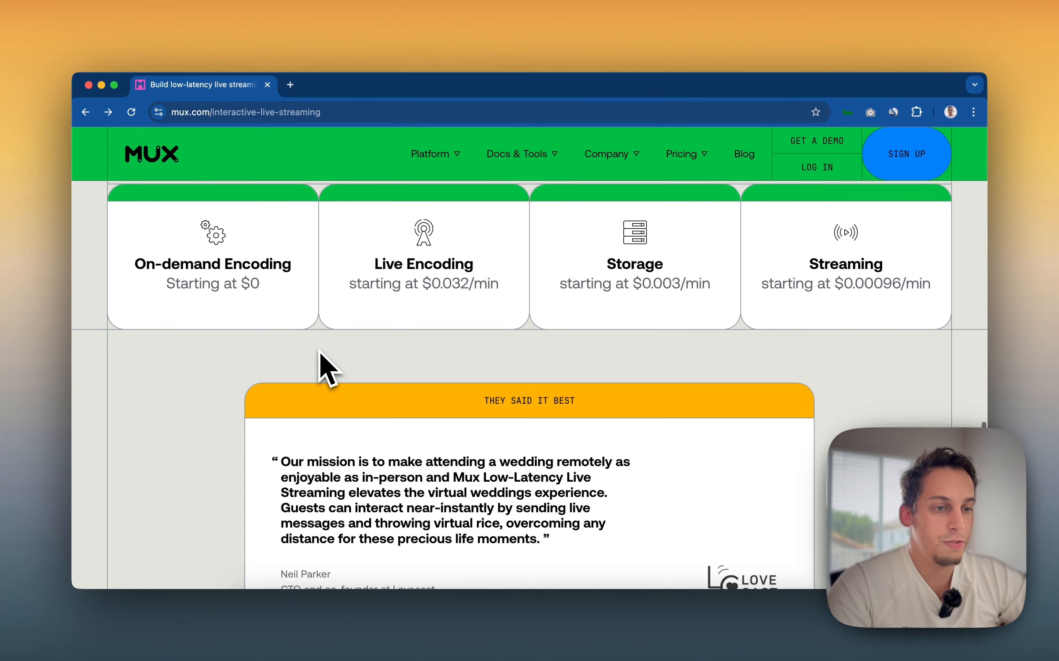
{"action": "scroll", "coordinate": [323, 367], "scroll_direction": "up", "scroll_amount": 20}
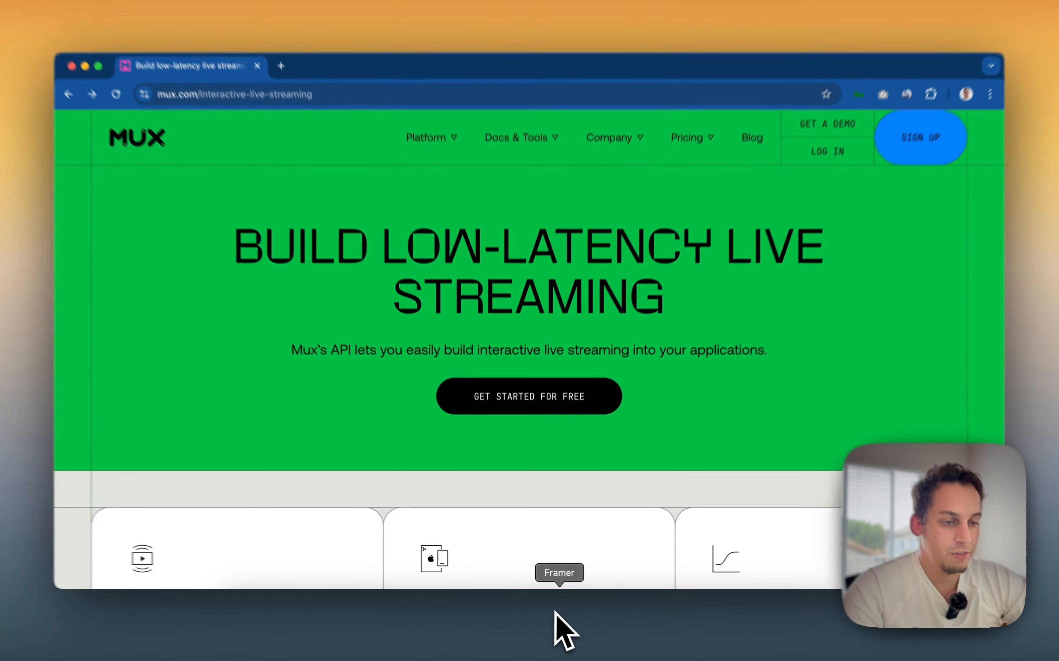
Switch to Framer, deselect the Desktop breakpoint and make empty canvas space to the left of it
{"action": "left_click", "coordinate": [529, 616]}
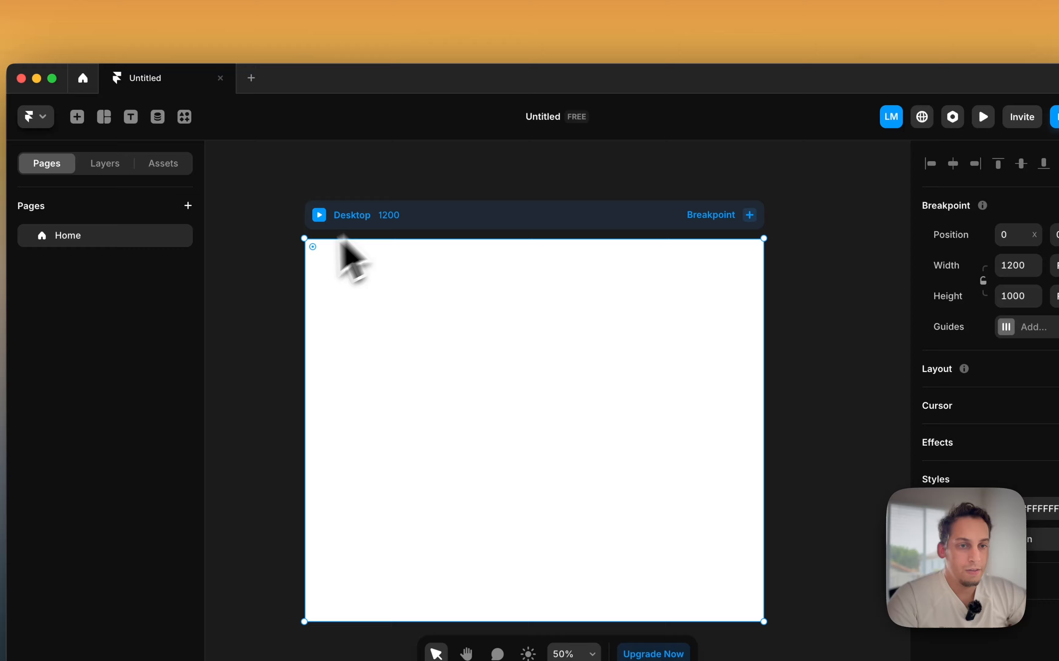
{"action": "left_click", "coordinate": [288, 255]}
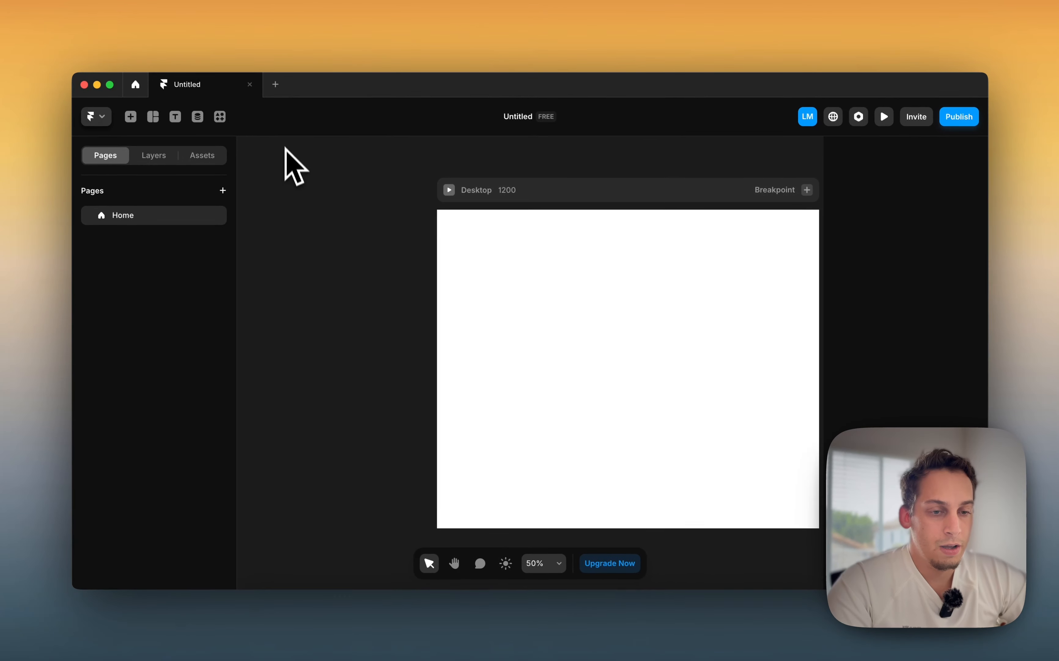
{"action": "scroll", "coordinate": [290, 180], "scroll_direction": "left", "scroll_amount": 3}
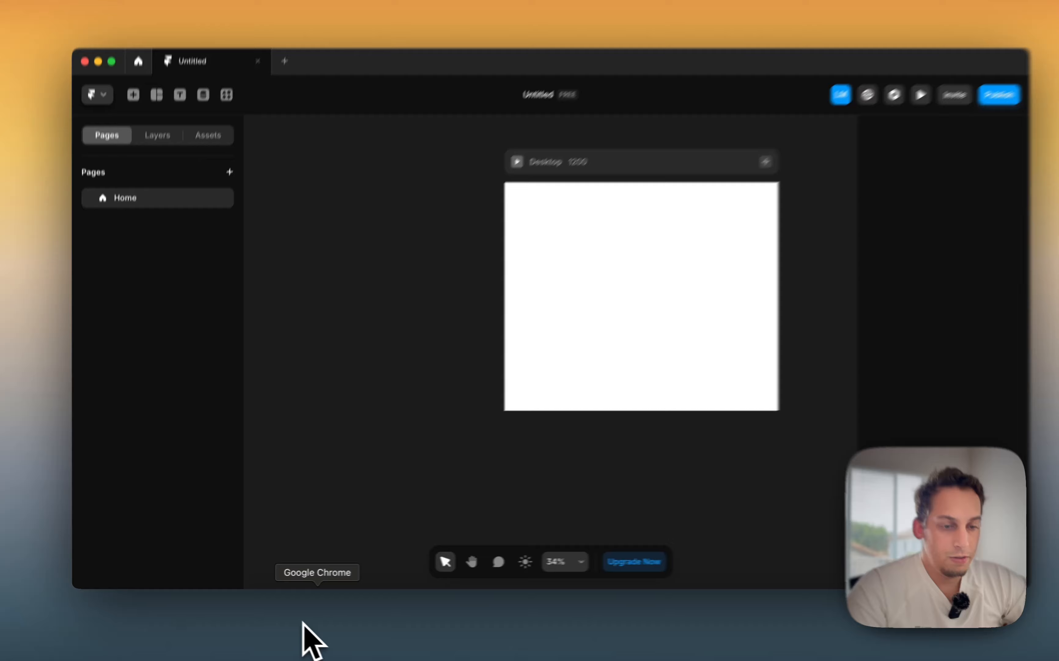
Capture the Mux navigation bar and hero section in Chrome and place the screenshot on the Framer canvas left of the Desktop breakpoint
{"action": "left_click", "coordinate": [348, 636]}
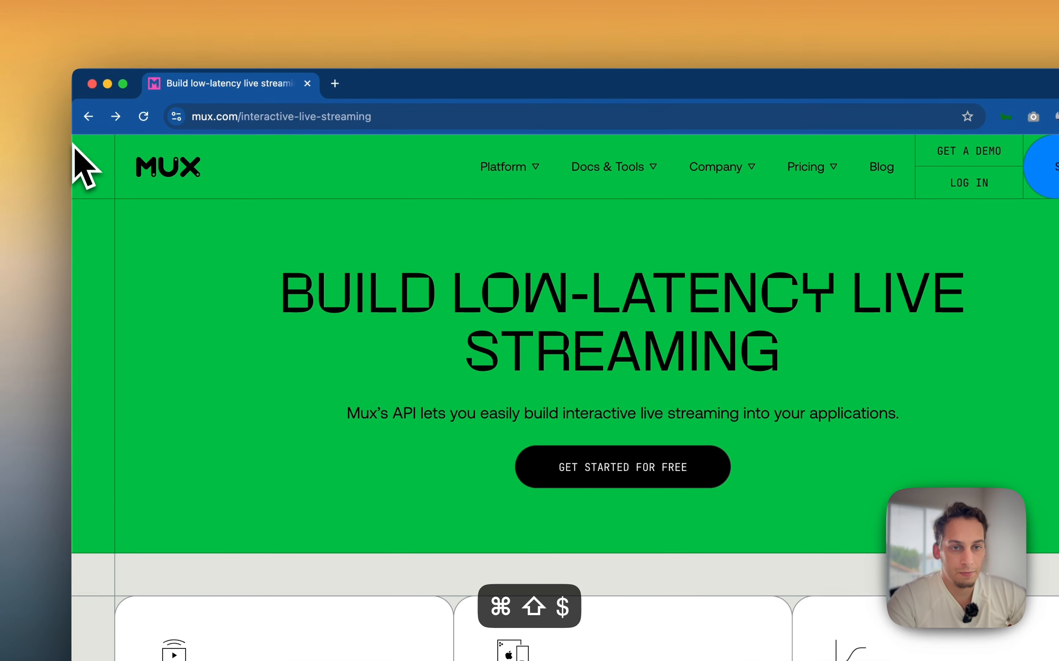
{"action": "left_click_drag", "start_coordinate": [72, 35], "coordinate": [662, 396]}
{"action": "left_click_drag", "start_coordinate": [615, 473], "coordinate": [992, 453]}
{"action": "left_click", "coordinate": [557, 627]}
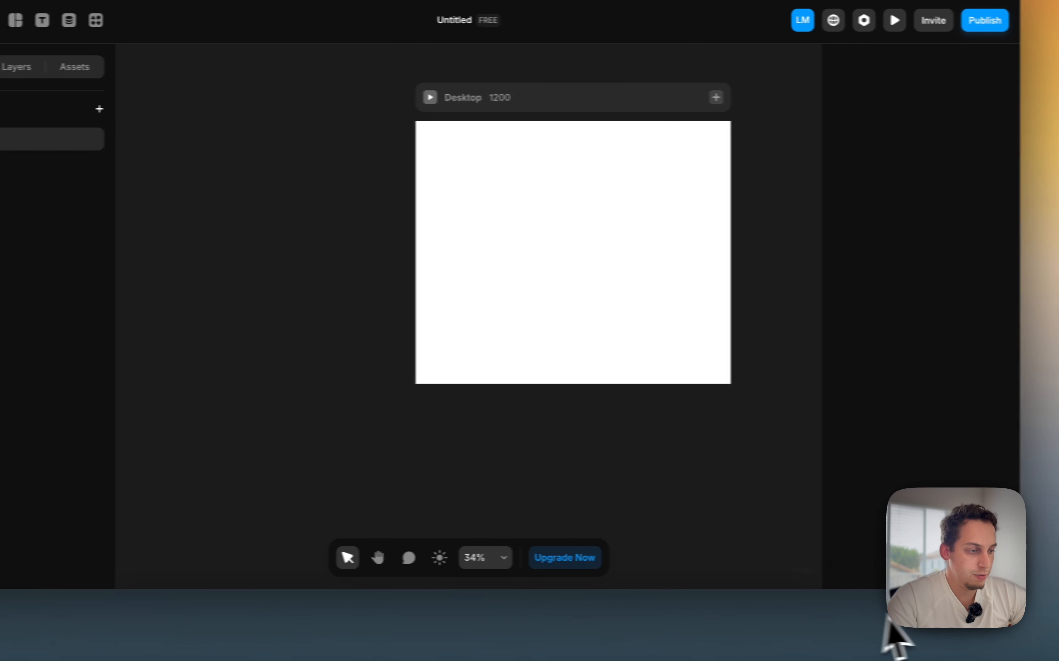
{"action": "left_click_drag", "start_coordinate": [991, 620], "coordinate": [195, 291]}
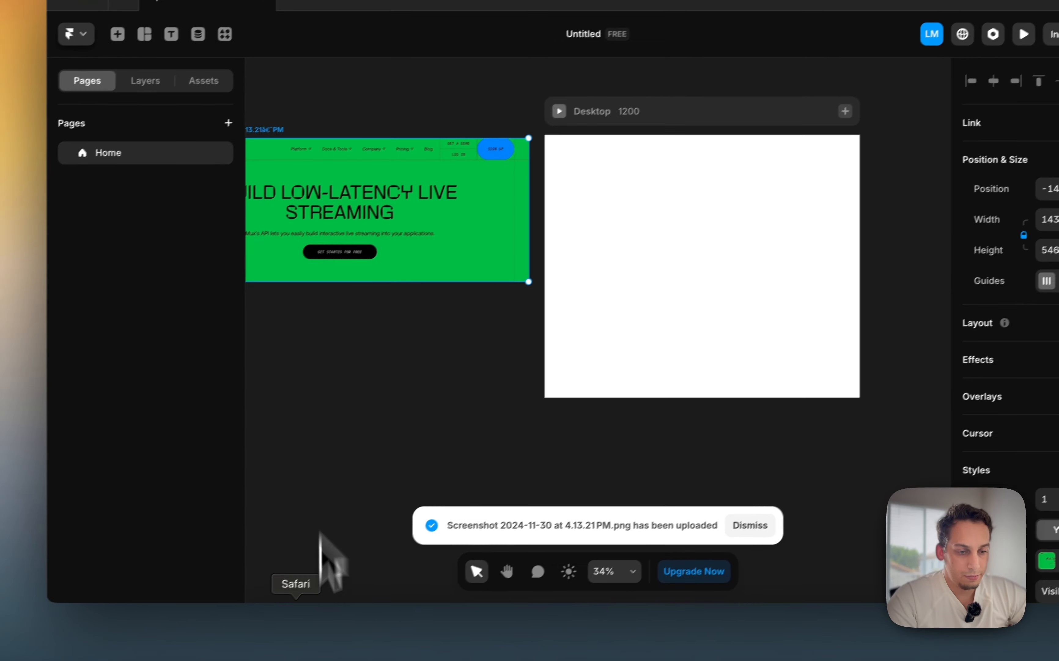
Capture the three-card feature section of the Mux page in Chrome and place the screenshot directly below the hero screenshot in Framer
{"action": "left_click", "coordinate": [350, 631]}
{"action": "scroll", "coordinate": [503, 424], "scroll_direction": "down", "scroll_amount": 8}
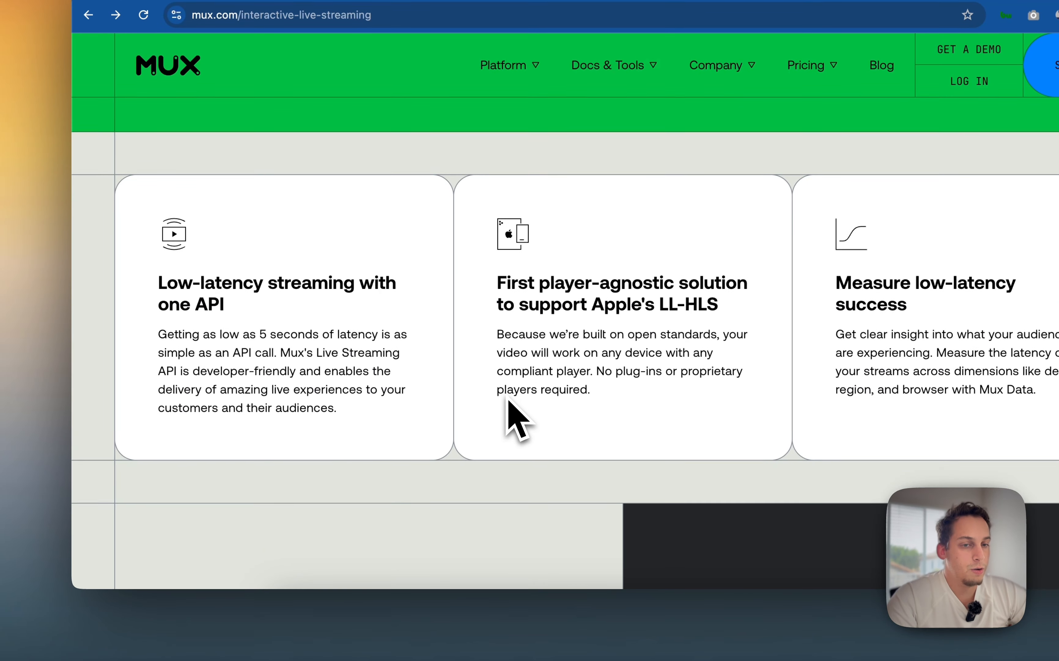
{"action": "scroll", "coordinate": [507, 399], "scroll_direction": "down", "scroll_amount": 1}
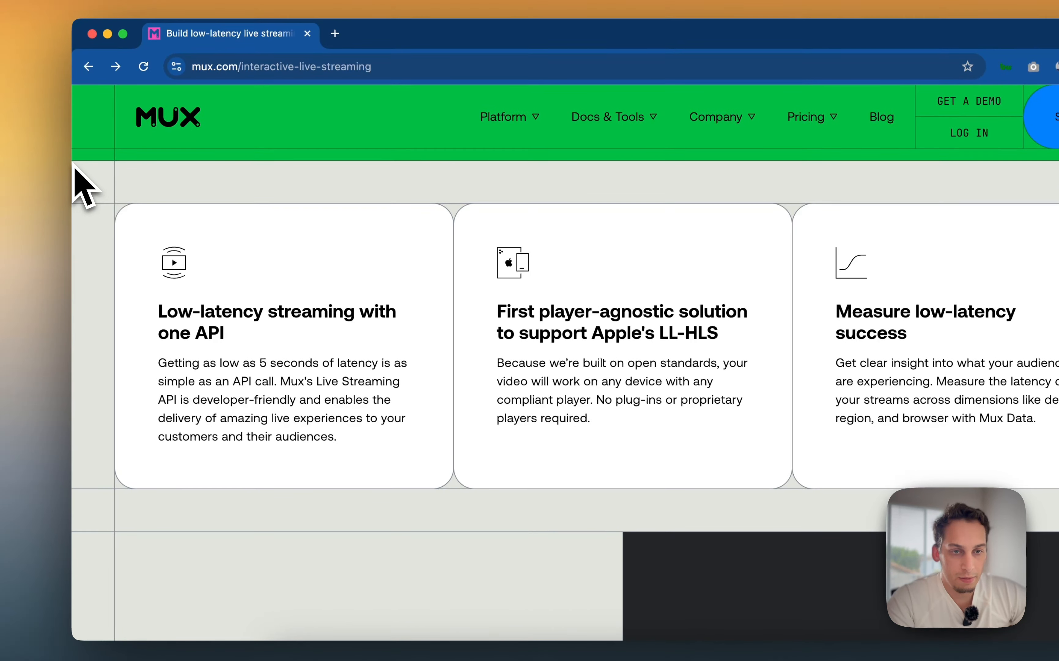
{"action": "left_click_drag", "start_coordinate": [72, 162], "coordinate": [1058, 543]}
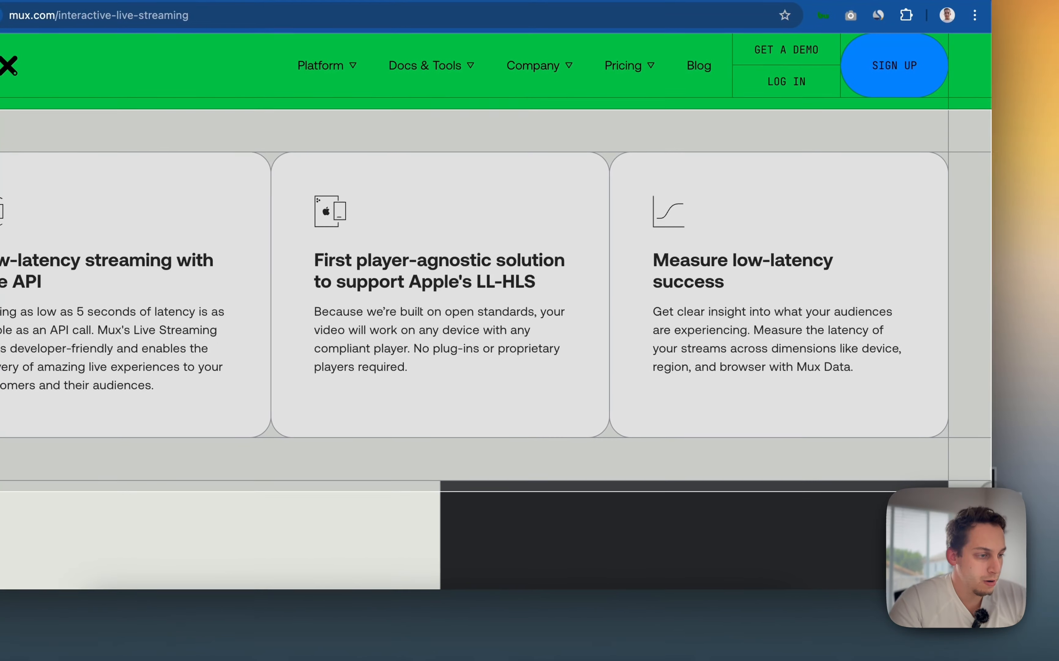
{"action": "left_click_drag", "start_coordinate": [993, 495], "coordinate": [989, 480]}
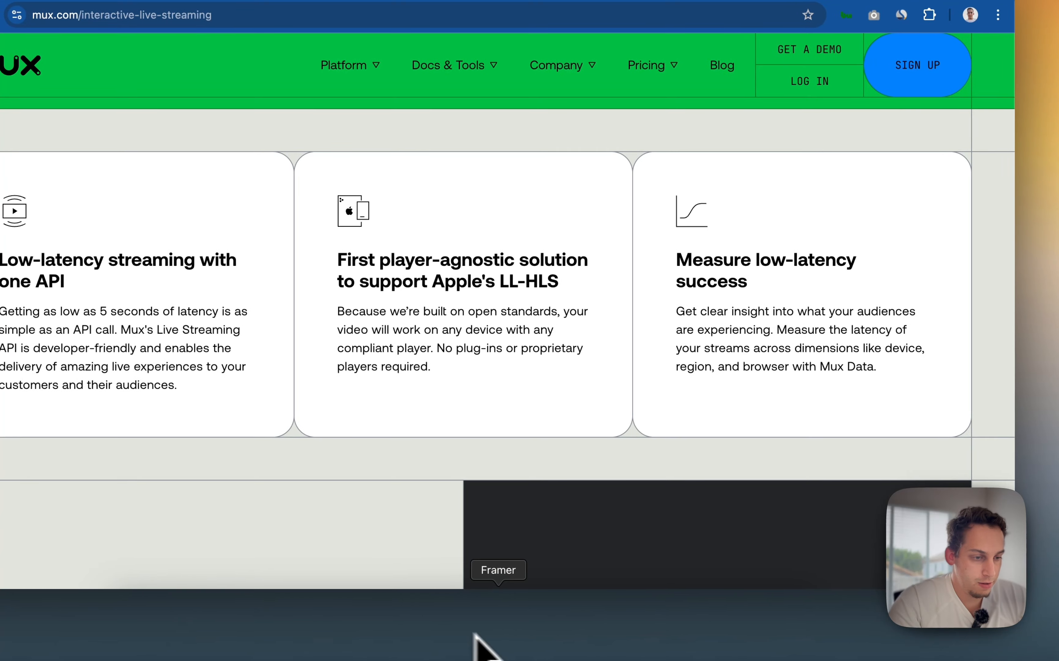
{"action": "left_click", "coordinate": [505, 630]}
{"action": "left_click_drag", "start_coordinate": [939, 616], "coordinate": [168, 327]}
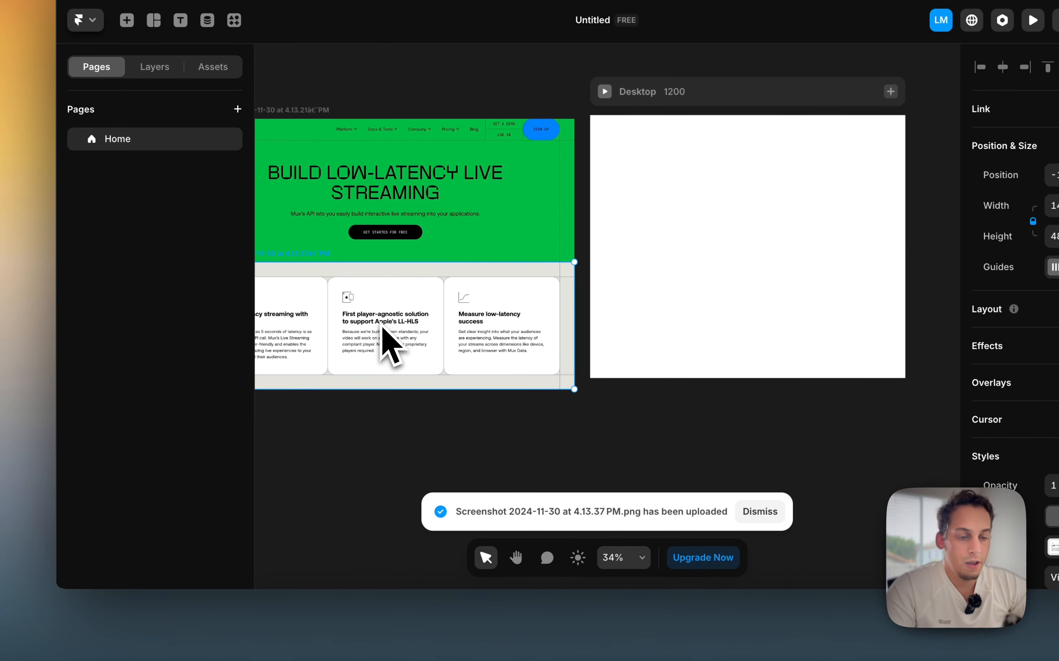
Capture the Easy to use section of the Mux page in Chrome and place the screenshot directly below the three-card screenshot in Framer
{"action": "left_click", "coordinate": [341, 610]}
{"action": "scroll", "coordinate": [439, 462], "scroll_direction": "down", "scroll_amount": 10}
{"action": "scroll", "coordinate": [440, 462], "scroll_direction": "up", "scroll_amount": 2}
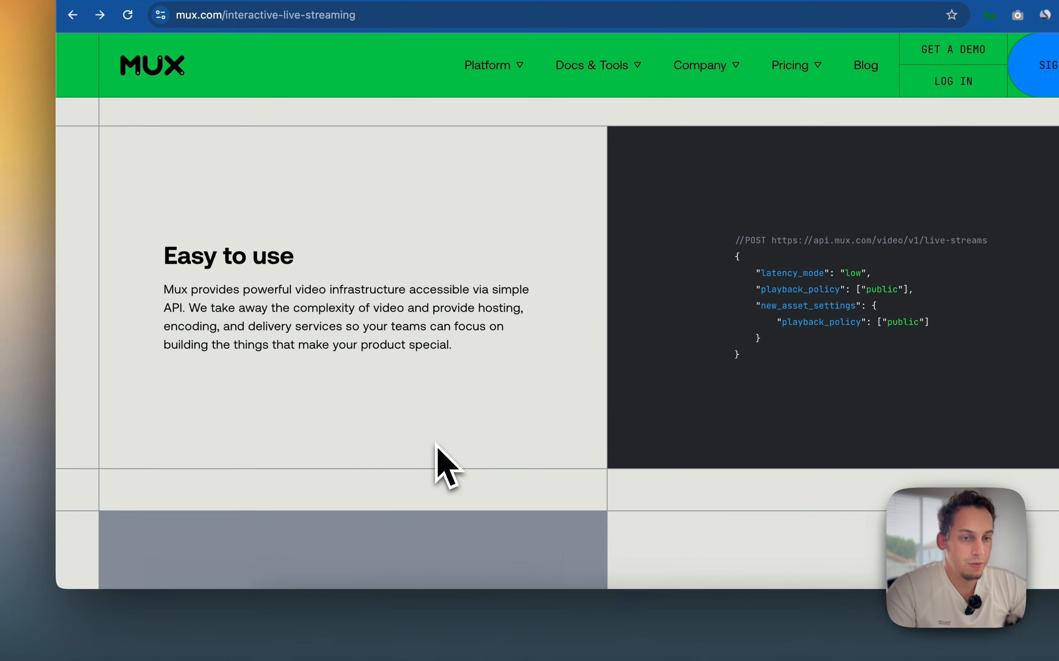
{"action": "scroll", "coordinate": [440, 462], "scroll_direction": "down", "scroll_amount": 1}
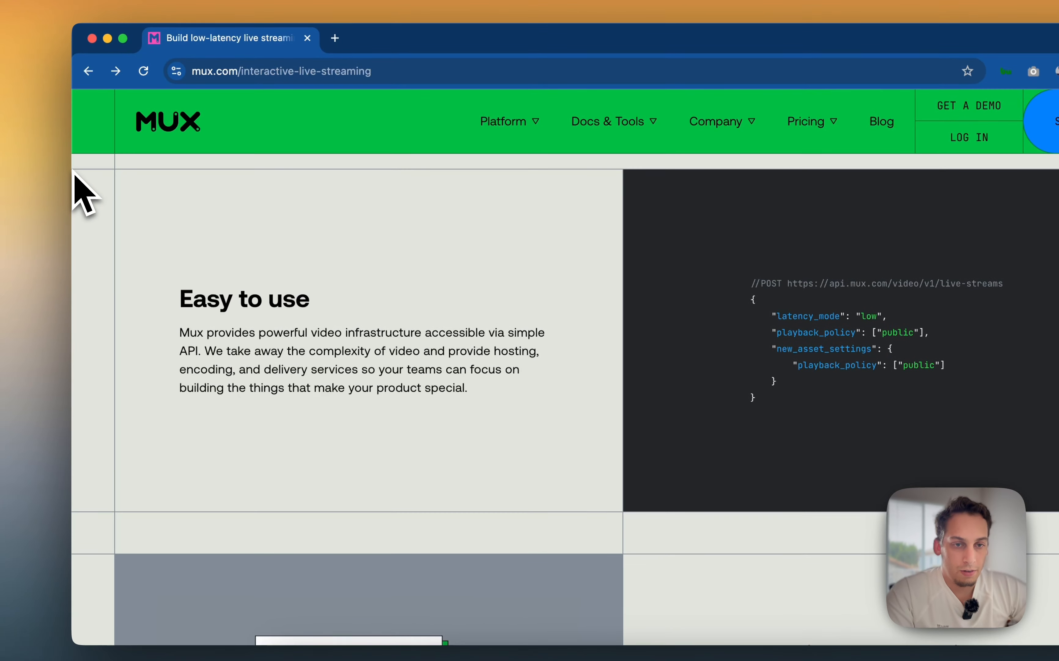
{"action": "left_click_drag", "start_coordinate": [56, 112], "coordinate": [510, 423]}
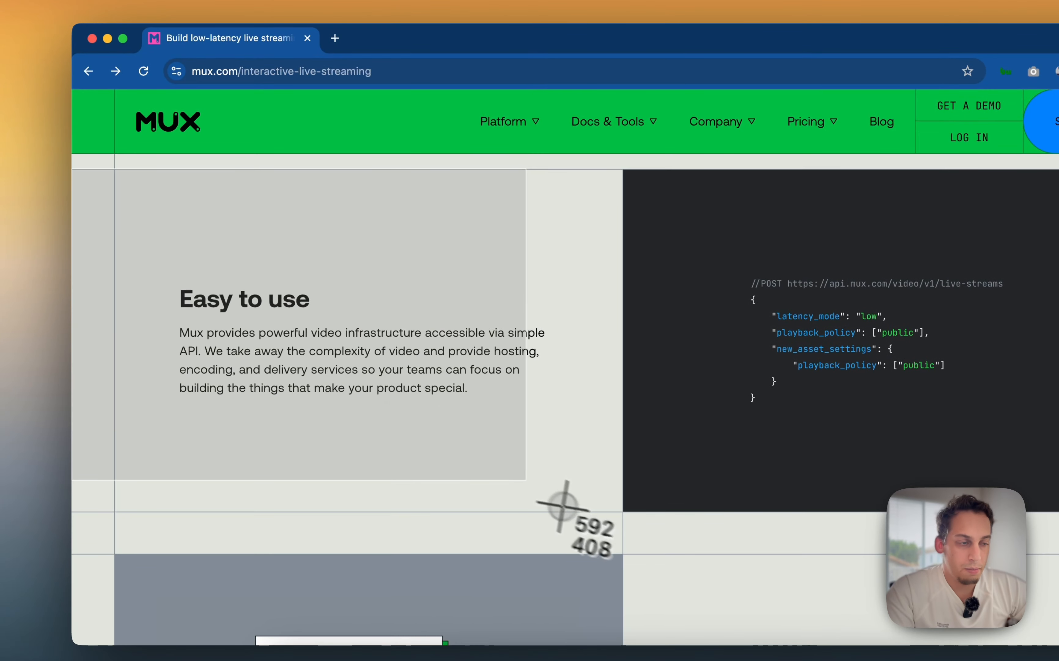
{"action": "left_click_drag", "start_coordinate": [564, 506], "coordinate": [989, 485]}
{"action": "left_click", "coordinate": [515, 628]}
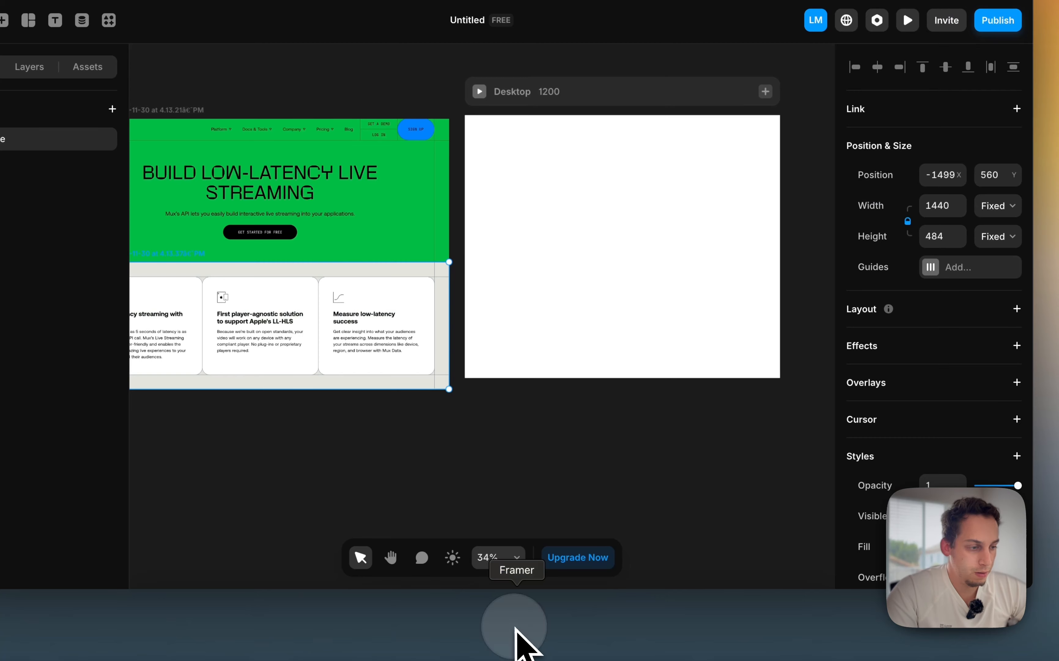
{"action": "left_click_drag", "start_coordinate": [710, 476], "coordinate": [175, 413]}
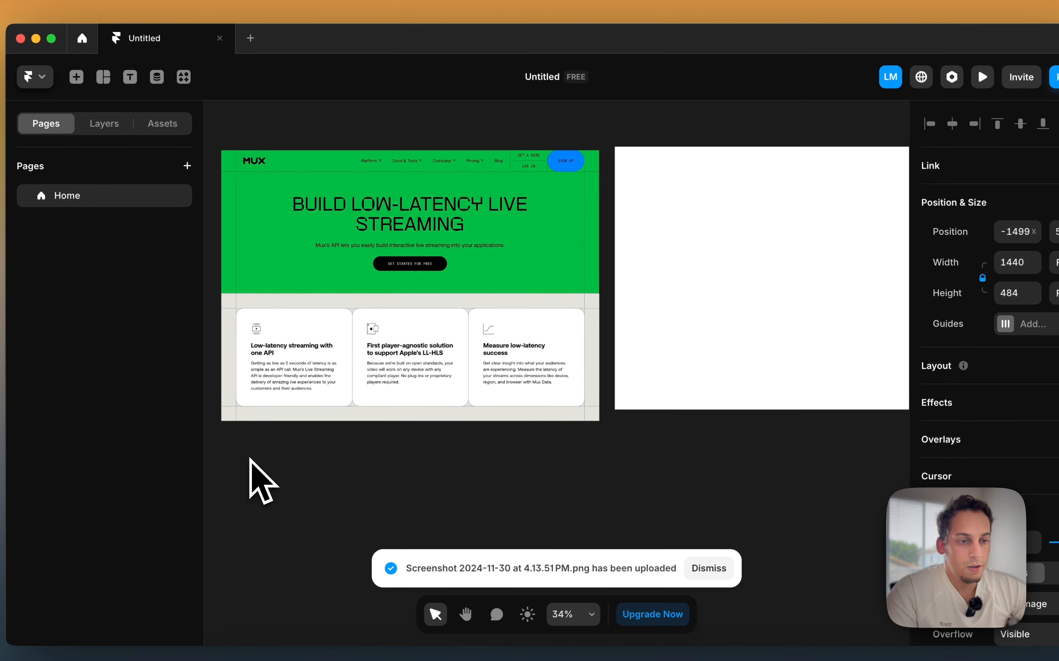
{"action": "scroll", "coordinate": [250, 457], "scroll_direction": "down", "scroll_amount": 2}
{"action": "left_click_drag", "start_coordinate": [272, 386], "coordinate": [353, 446]}
Add Tablet and Phone breakpoints beside the Desktop breakpoint
{"action": "left_click", "coordinate": [683, 369]}
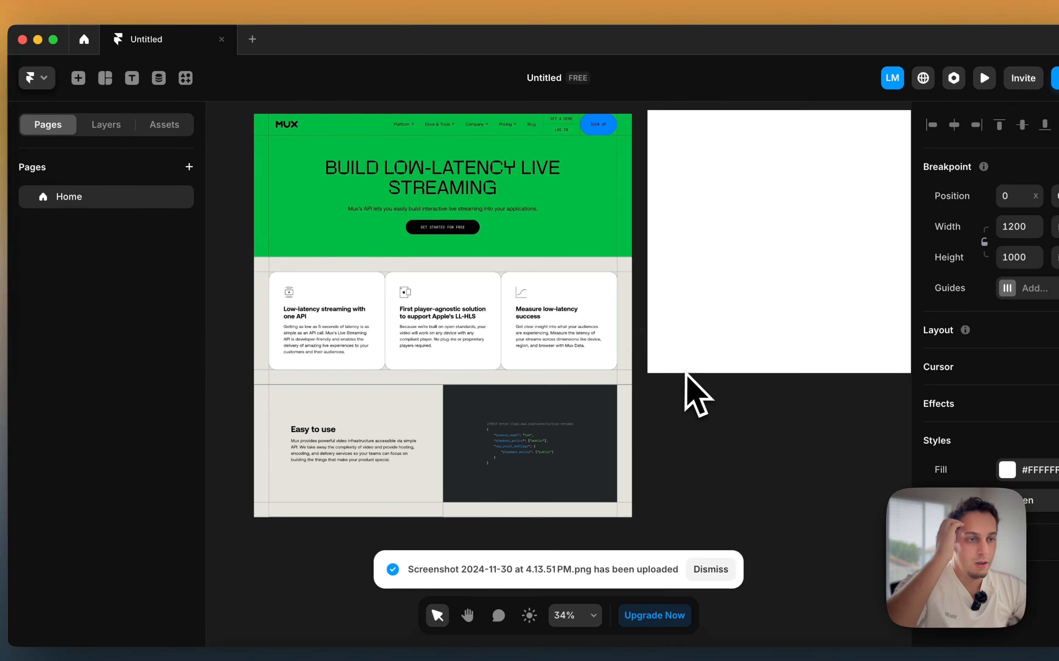
{"action": "scroll", "coordinate": [682, 372], "scroll_direction": "down", "scroll_amount": 3}
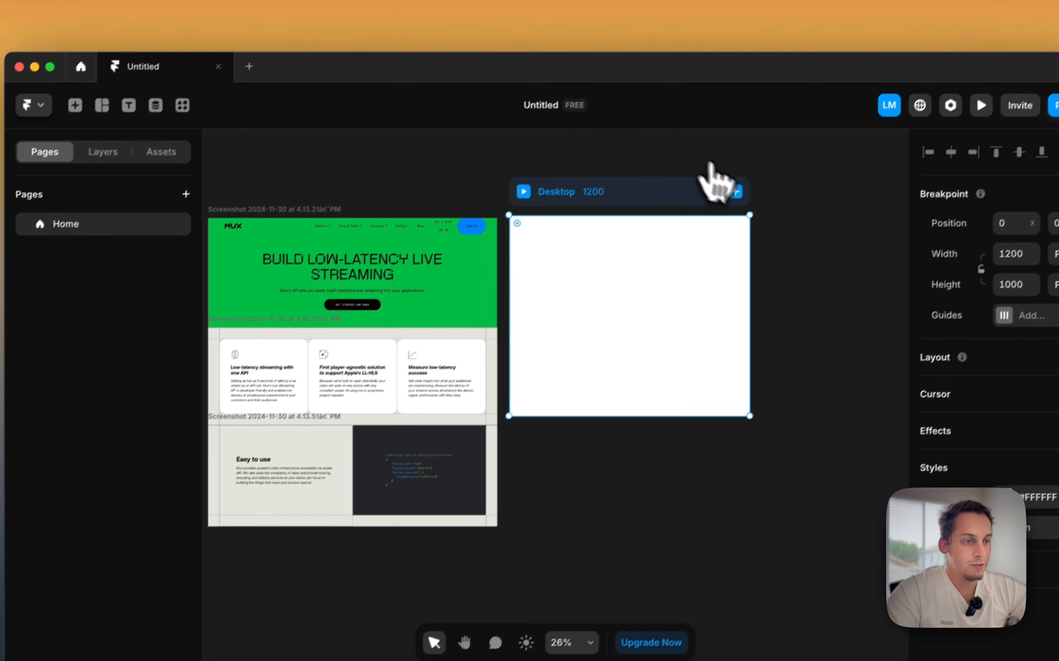
{"action": "left_click", "coordinate": [803, 121]}
{"action": "left_click", "coordinate": [819, 156]}
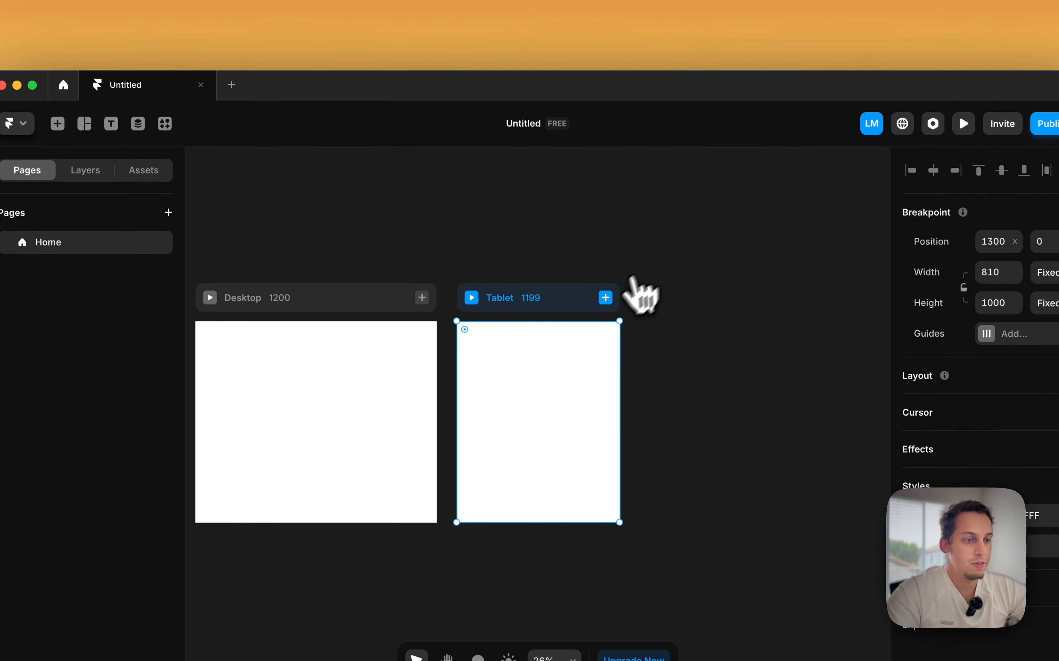
{"action": "left_click", "coordinate": [612, 331]}
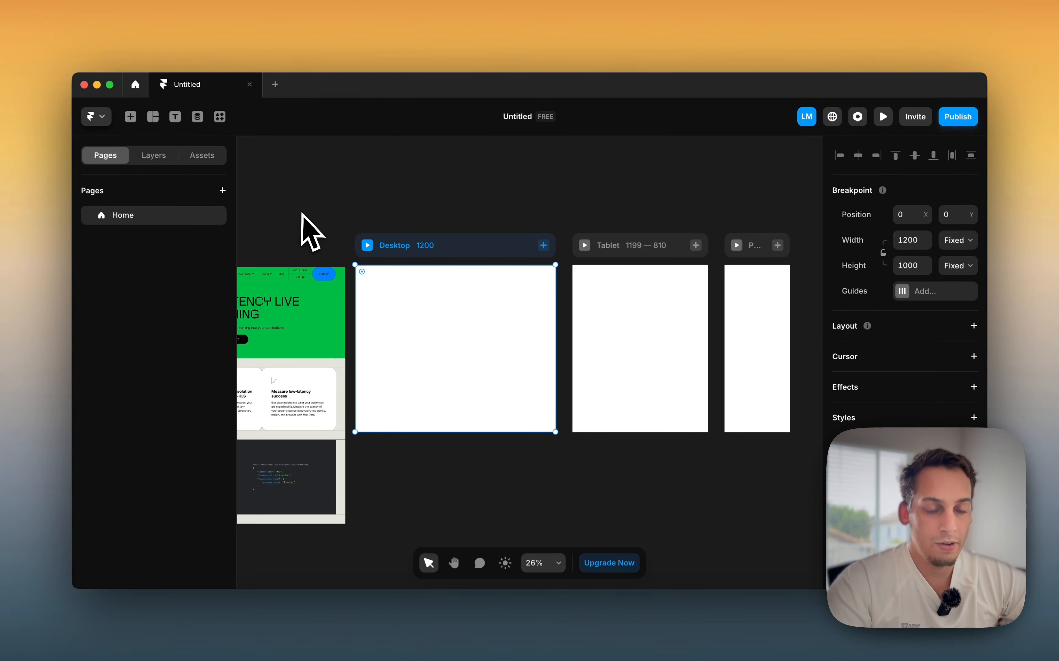
Move the three stacked Mux screenshots together so their top edge lines up with the top of the Desktop breakpoint
{"action": "scroll", "coordinate": [302, 212], "scroll_direction": "left", "scroll_amount": 2}
{"action": "scroll", "coordinate": [295, 240], "scroll_direction": "left", "scroll_amount": 3}
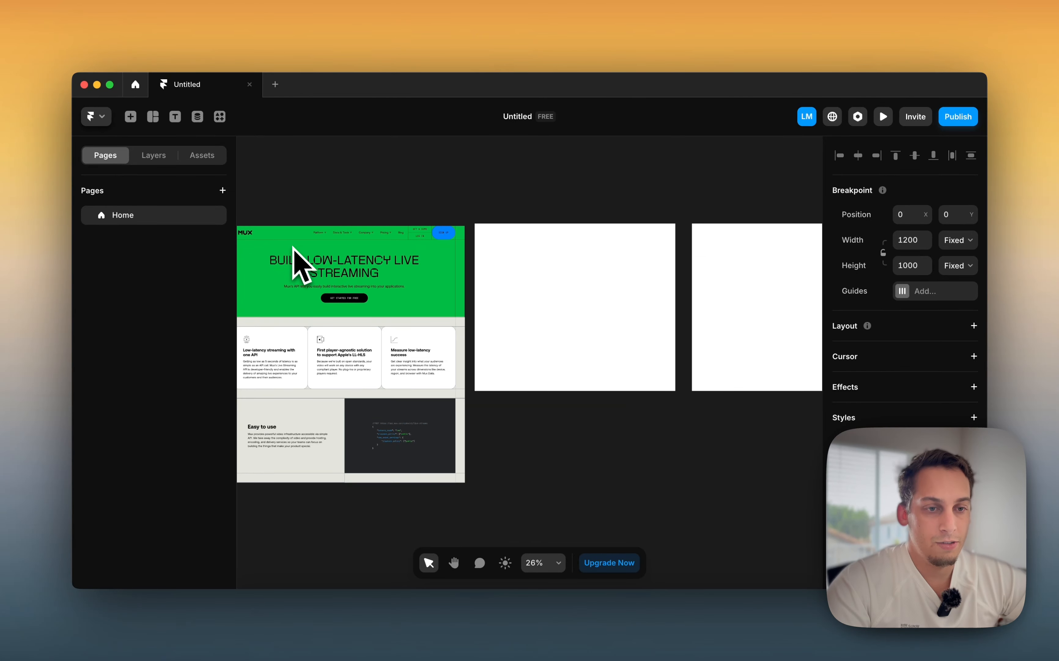
{"action": "left_click_drag", "start_coordinate": [291, 223], "coordinate": [412, 437]}
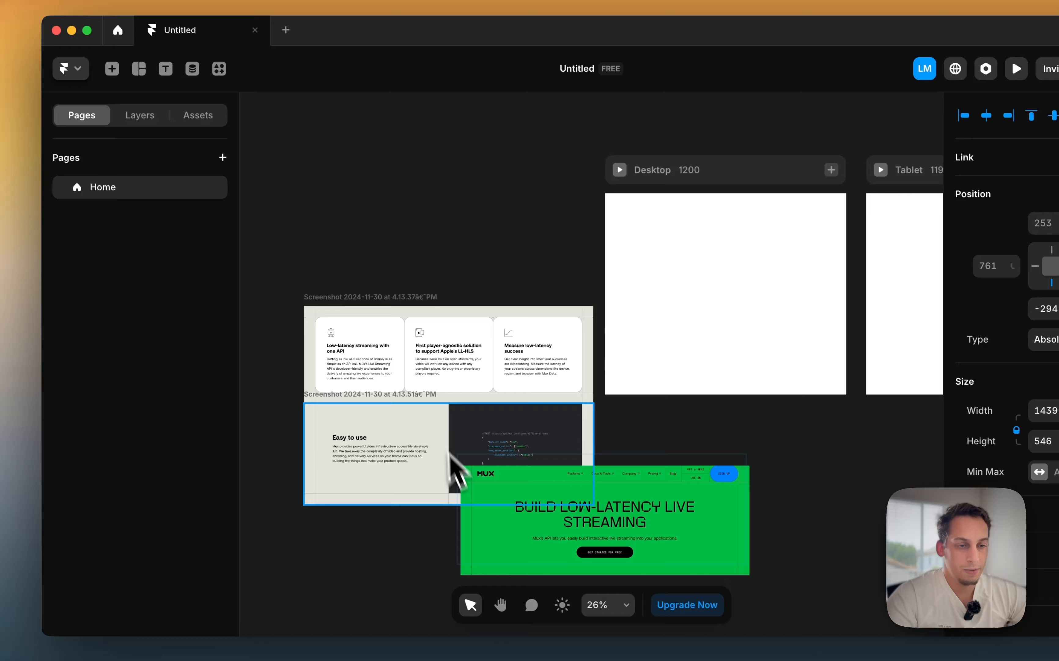
{"action": "left_click_drag", "start_coordinate": [455, 470], "coordinate": [345, 227]}
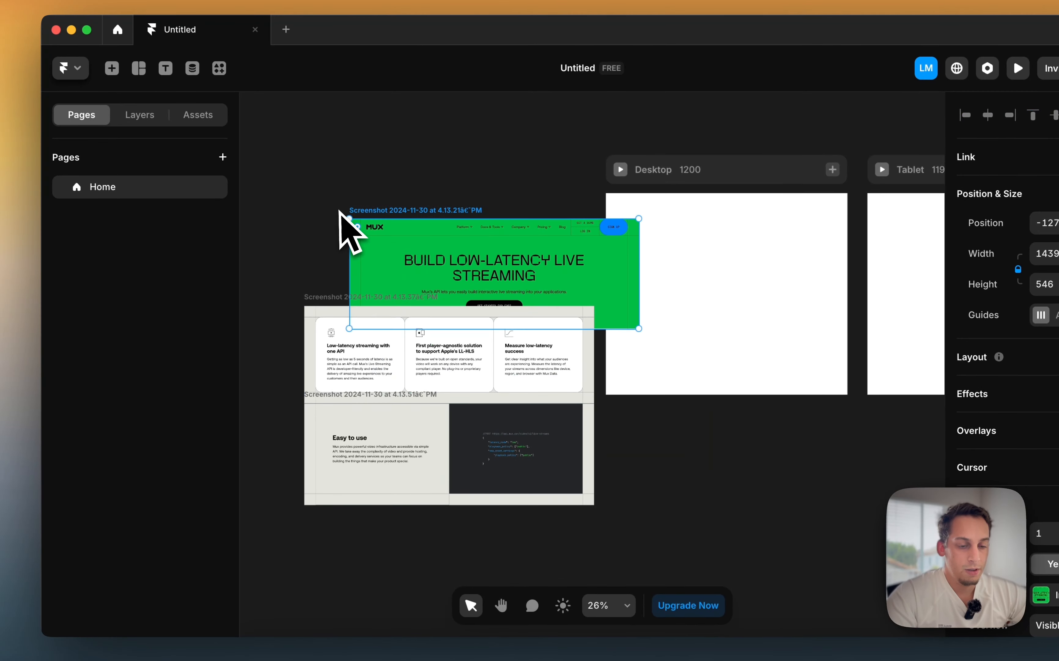
{"action": "left_click_drag", "start_coordinate": [305, 166], "coordinate": [551, 520]}
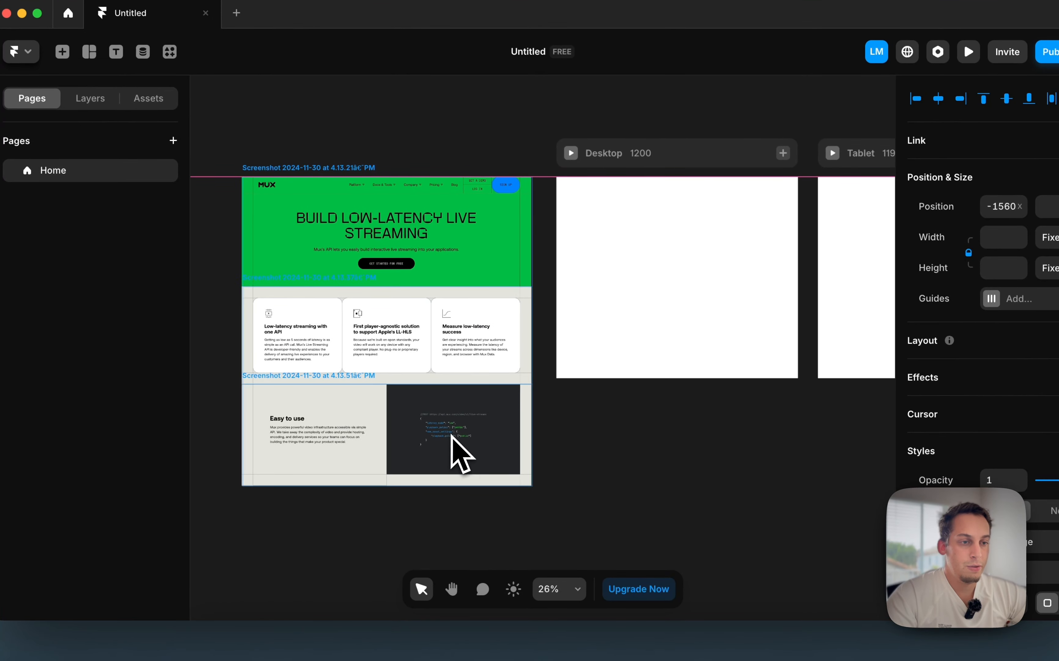
{"action": "left_click", "coordinate": [557, 444]}
Spread the three stacked Mux section screenshots apart vertically with a small, even gap between them
{"action": "scroll", "coordinate": [565, 447], "scroll_direction": "right", "scroll_amount": 3}
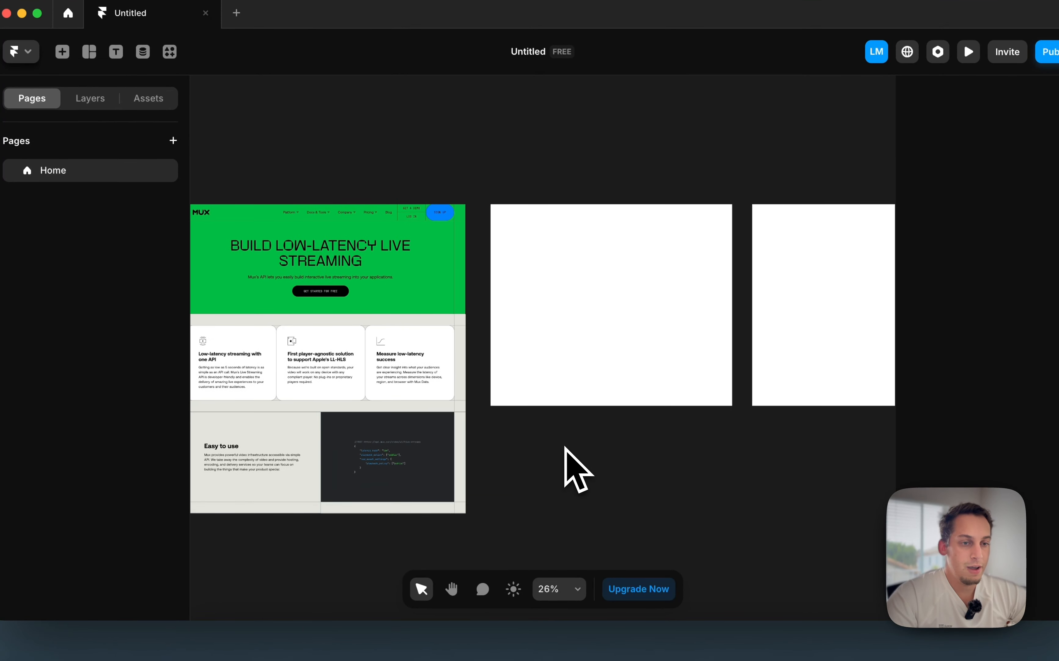
{"action": "scroll", "coordinate": [538, 282], "scroll_direction": "up", "scroll_amount": 3}
{"action": "scroll", "coordinate": [515, 248], "scroll_direction": "left", "scroll_amount": 2}
{"action": "scroll", "coordinate": [515, 248], "scroll_direction": "right", "scroll_amount": 2}
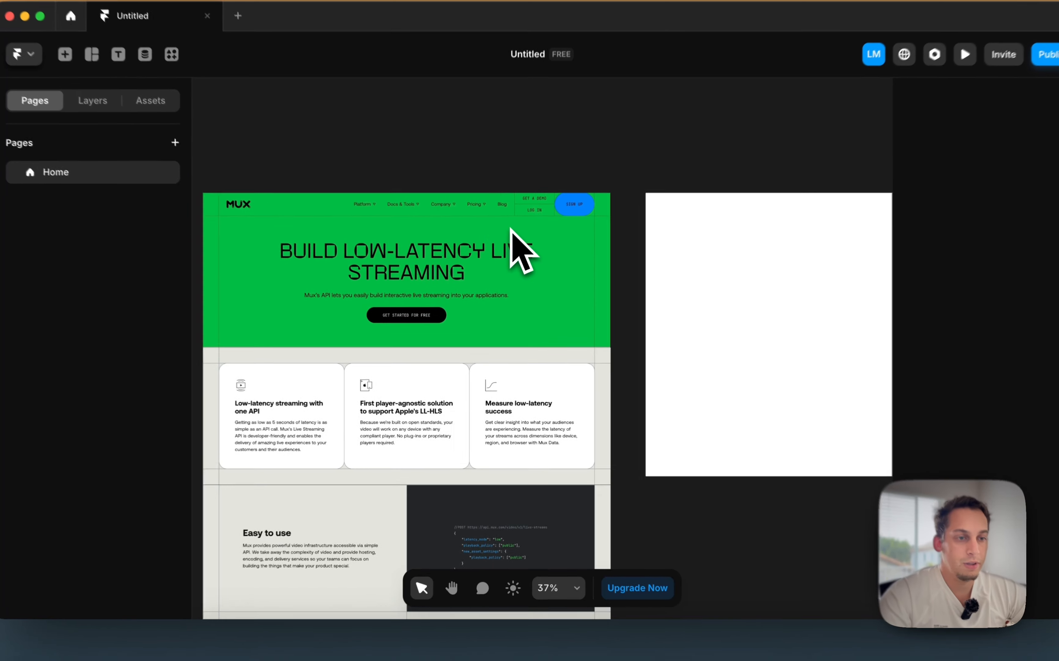
{"action": "scroll", "coordinate": [273, 228], "scroll_direction": "up", "scroll_amount": 5}
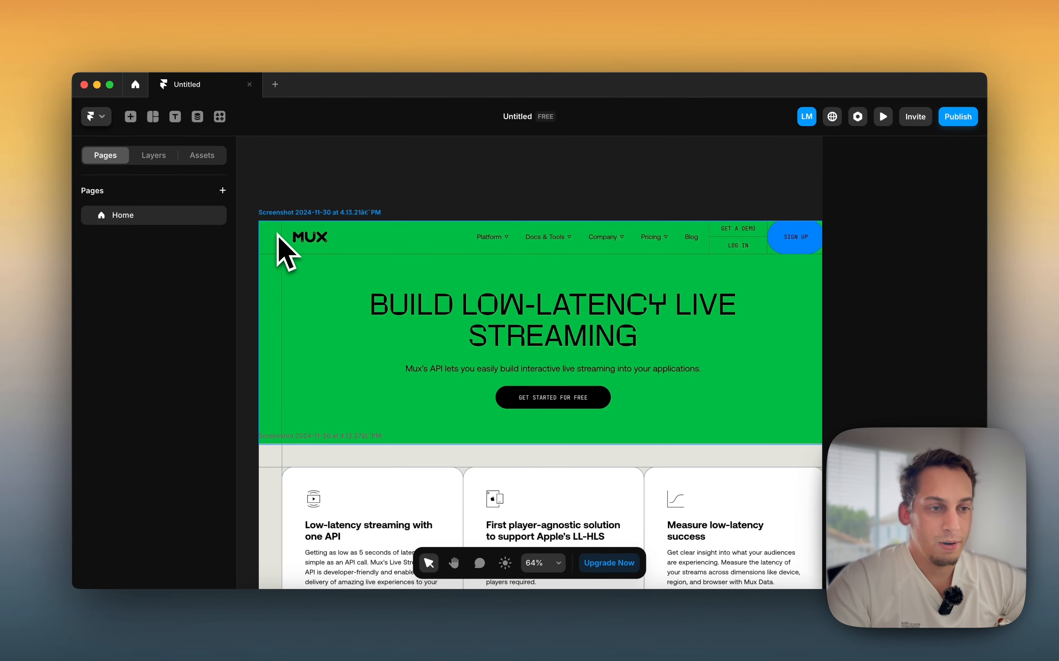
{"action": "scroll", "coordinate": [271, 227], "scroll_direction": "down", "scroll_amount": 6}
{"action": "scroll", "coordinate": [286, 253], "scroll_direction": "right", "scroll_amount": 3}
{"action": "scroll", "coordinate": [286, 254], "scroll_direction": "down", "scroll_amount": 4}
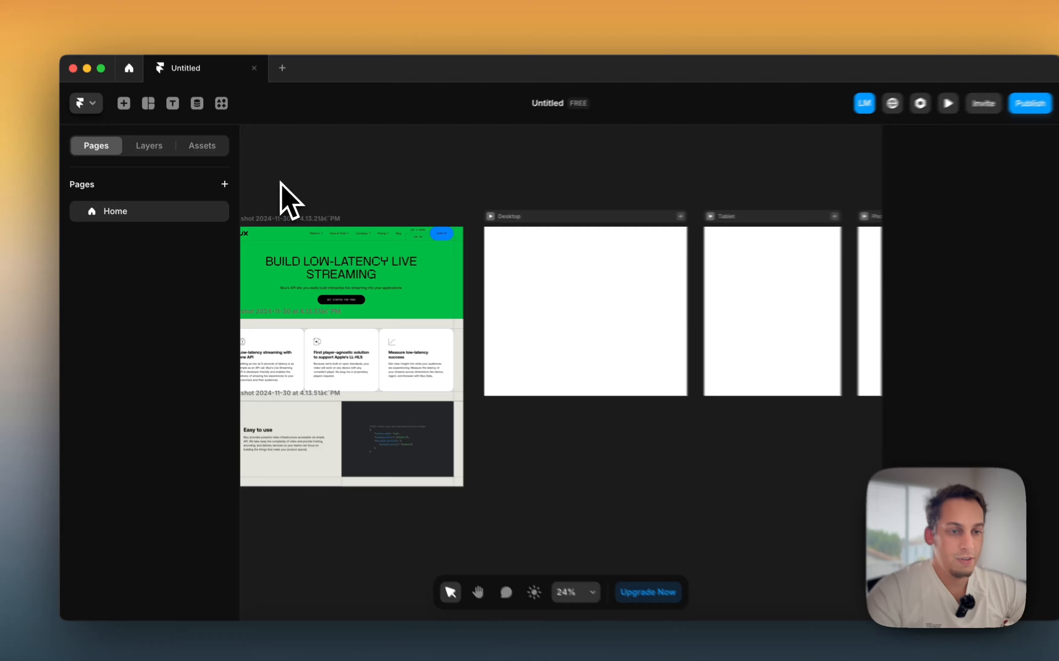
{"action": "left_click_drag", "start_coordinate": [276, 207], "coordinate": [395, 437]}
{"action": "left_click_drag", "start_coordinate": [379, 313], "coordinate": [399, 305]}
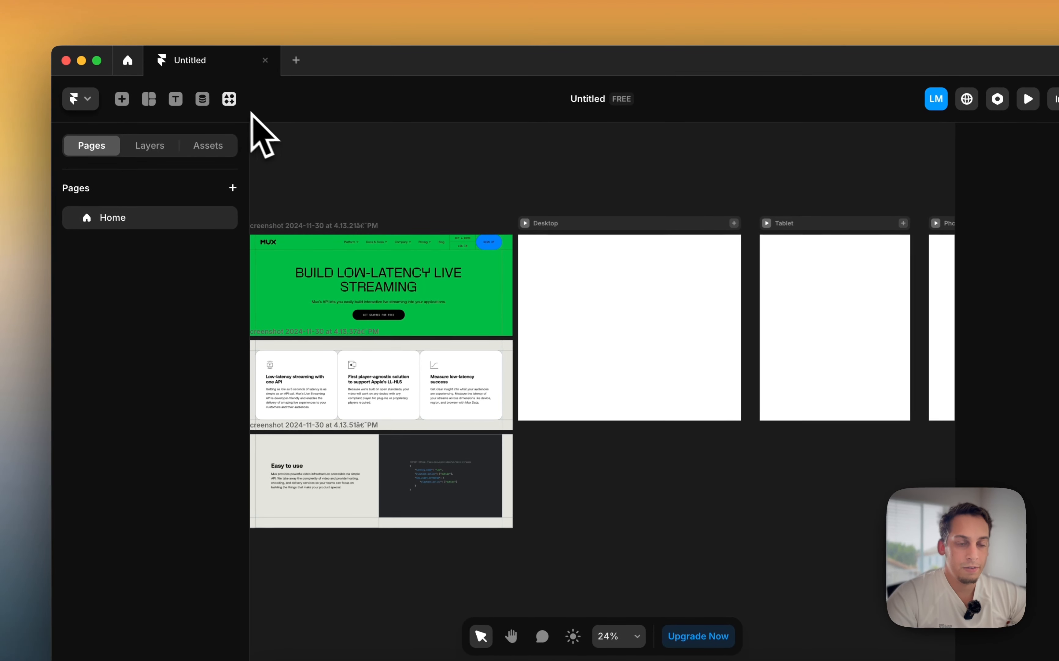
Launch the Kompa plugin and open its Blocks library
{"action": "left_click", "coordinate": [230, 101]}
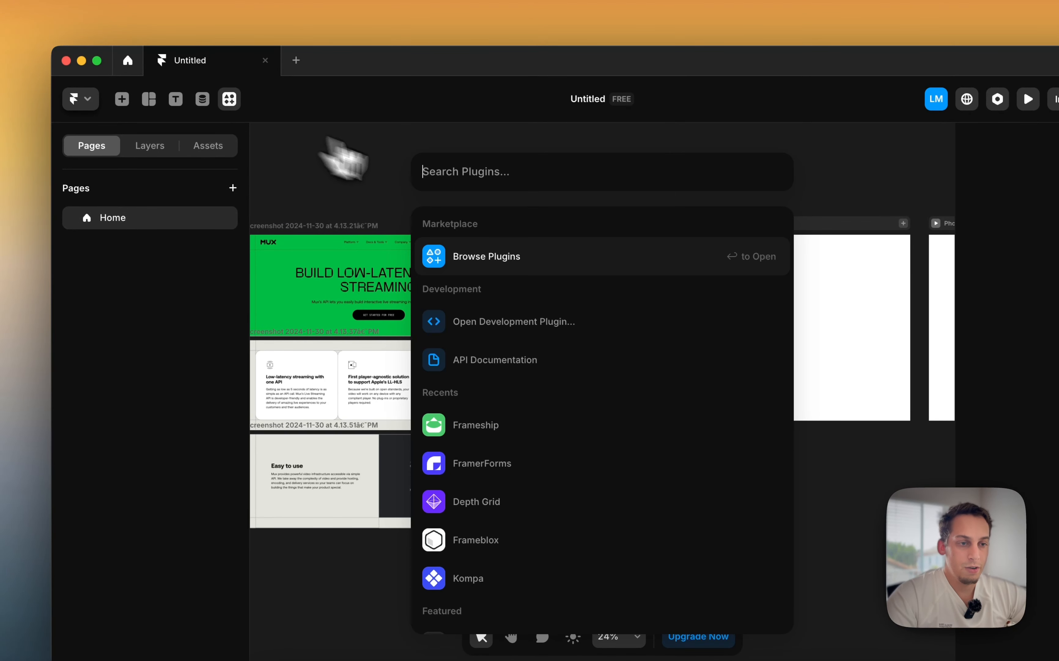
{"action": "type", "text": "kompa"}
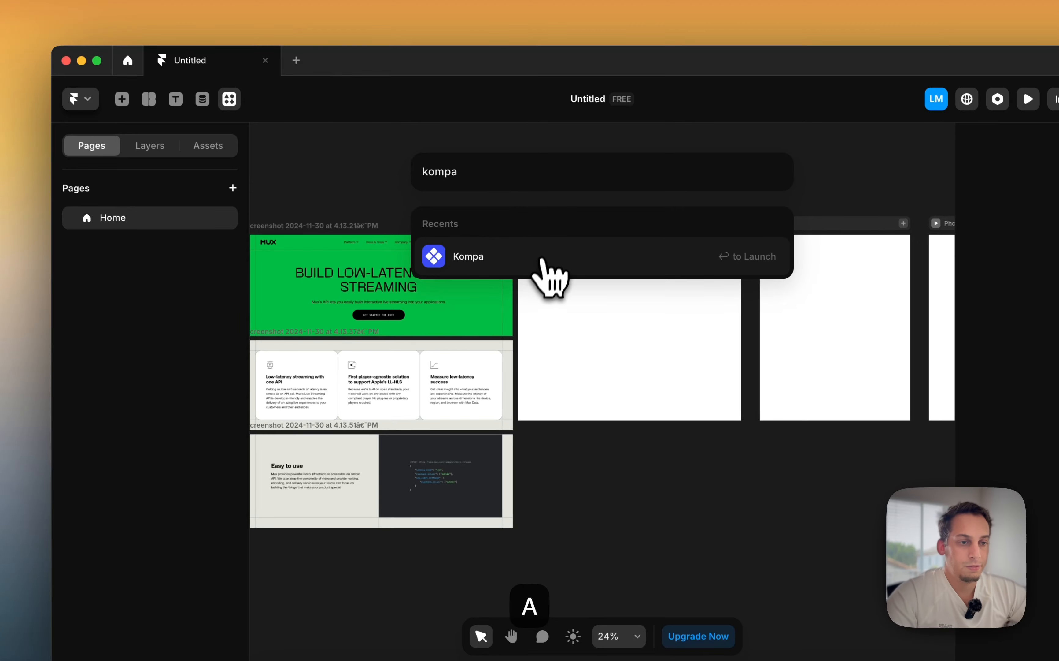
{"action": "left_click", "coordinate": [543, 261]}
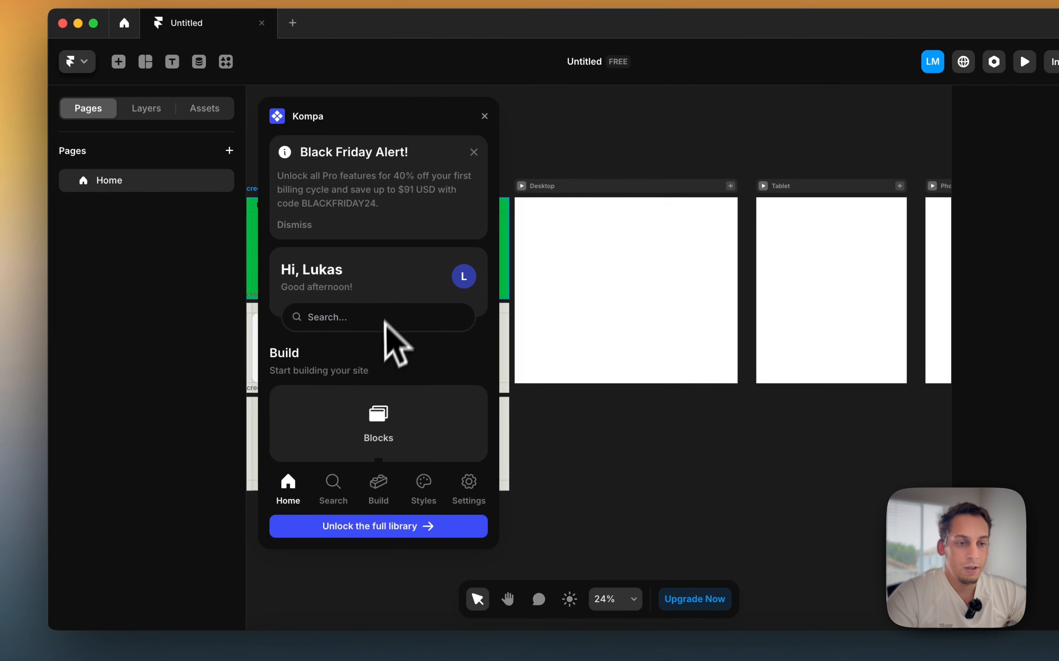
{"action": "left_click", "coordinate": [378, 426]}
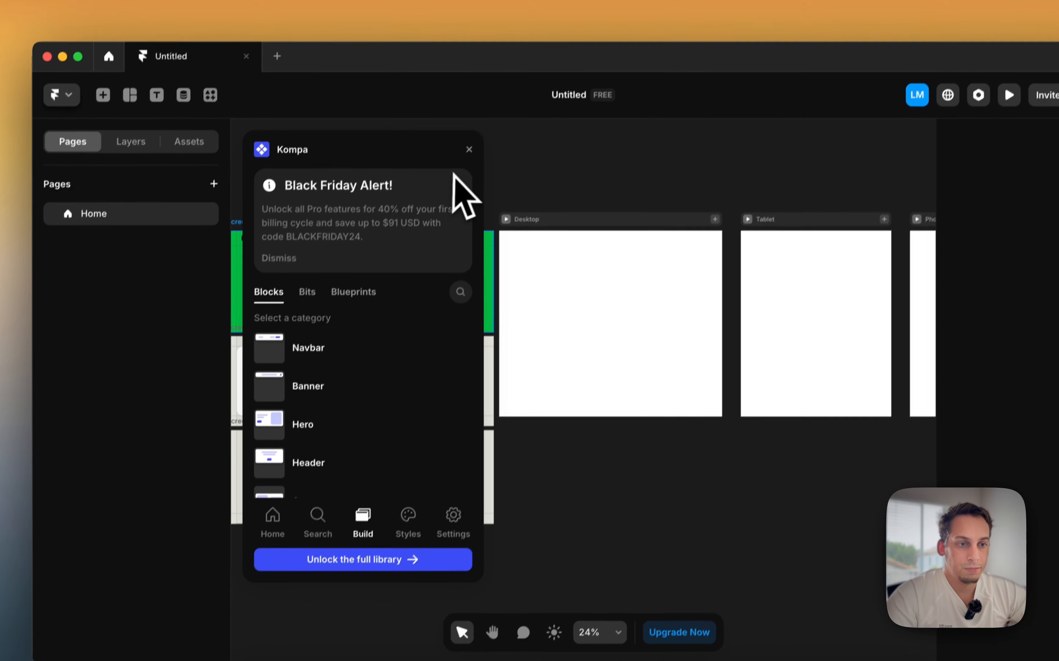
Insert the Navbar 1 block from Kompa's Navbar category at the top of the Desktop breakpoint and close the plugin
{"action": "left_click", "coordinate": [473, 147]}
{"action": "left_click", "coordinate": [319, 196]}
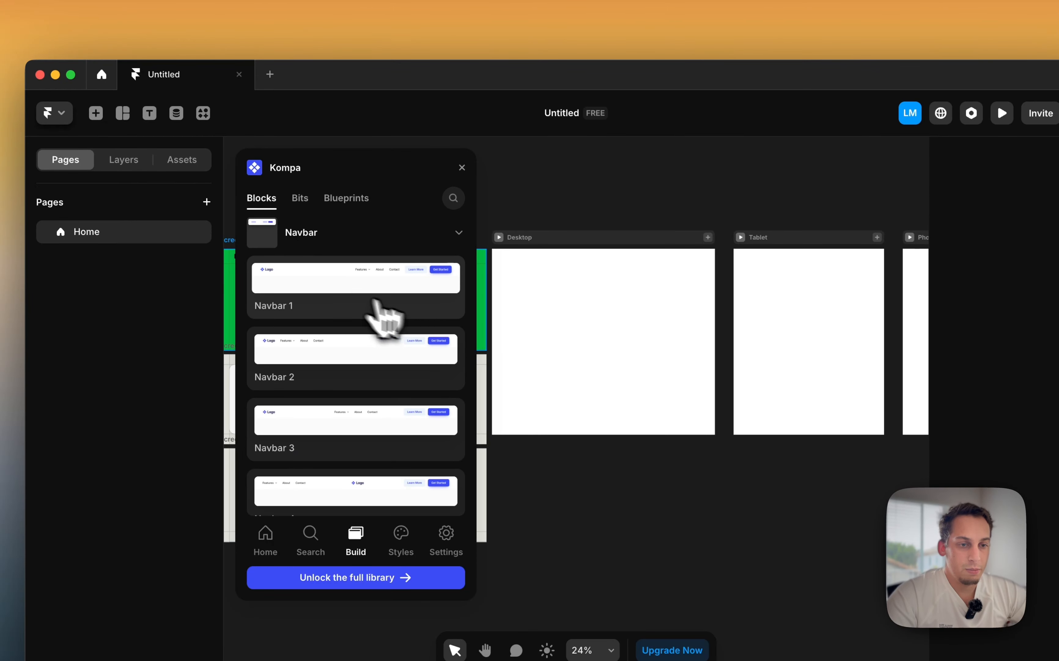
{"action": "key", "text": "super+v"}
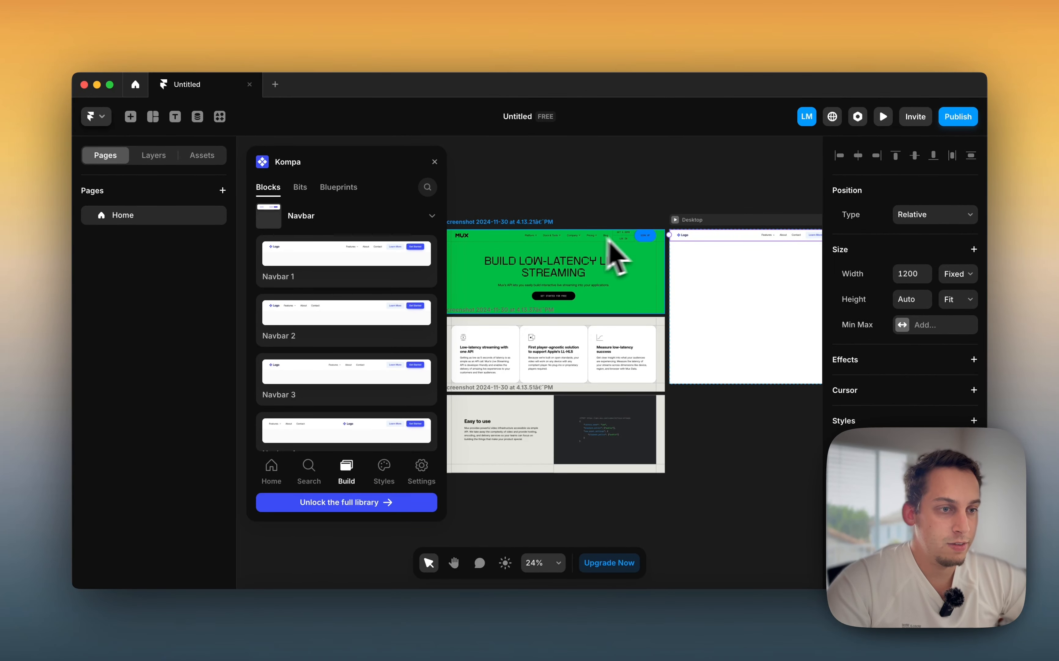
{"action": "scroll", "coordinate": [642, 254], "scroll_direction": "right", "scroll_amount": 5}
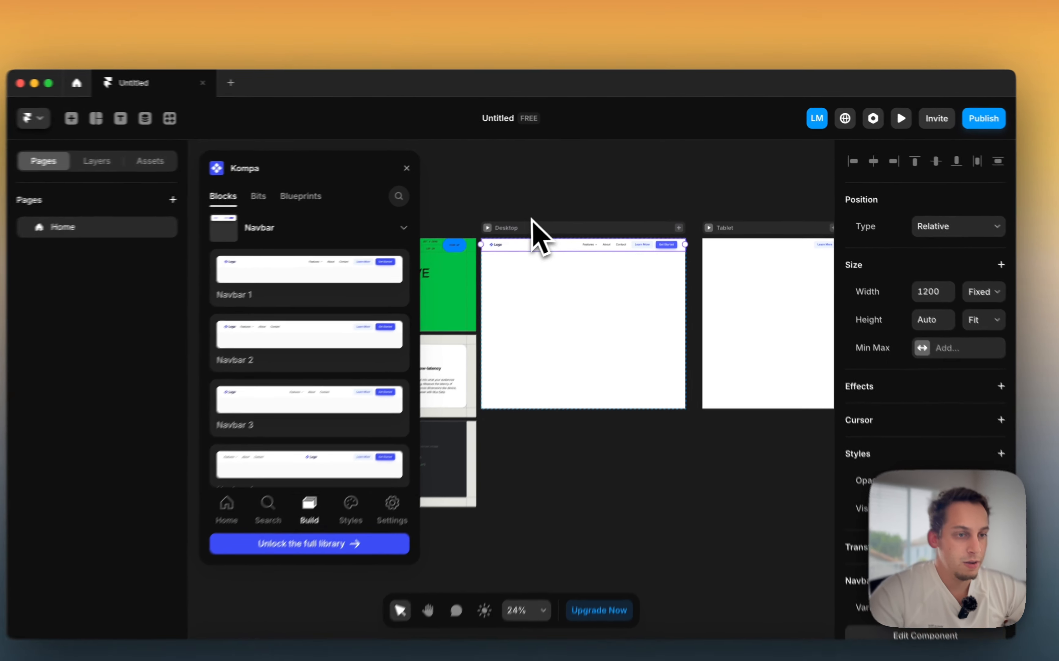
{"action": "left_click", "coordinate": [505, 190]}
{"action": "left_click", "coordinate": [435, 162]}
Set the width of the navbar on the Desktop breakpoint to Fill
{"action": "scroll", "coordinate": [555, 222], "scroll_direction": "up", "scroll_amount": 5}
{"action": "scroll", "coordinate": [524, 249], "scroll_direction": "up", "scroll_amount": 1}
{"action": "left_click", "coordinate": [526, 267]}
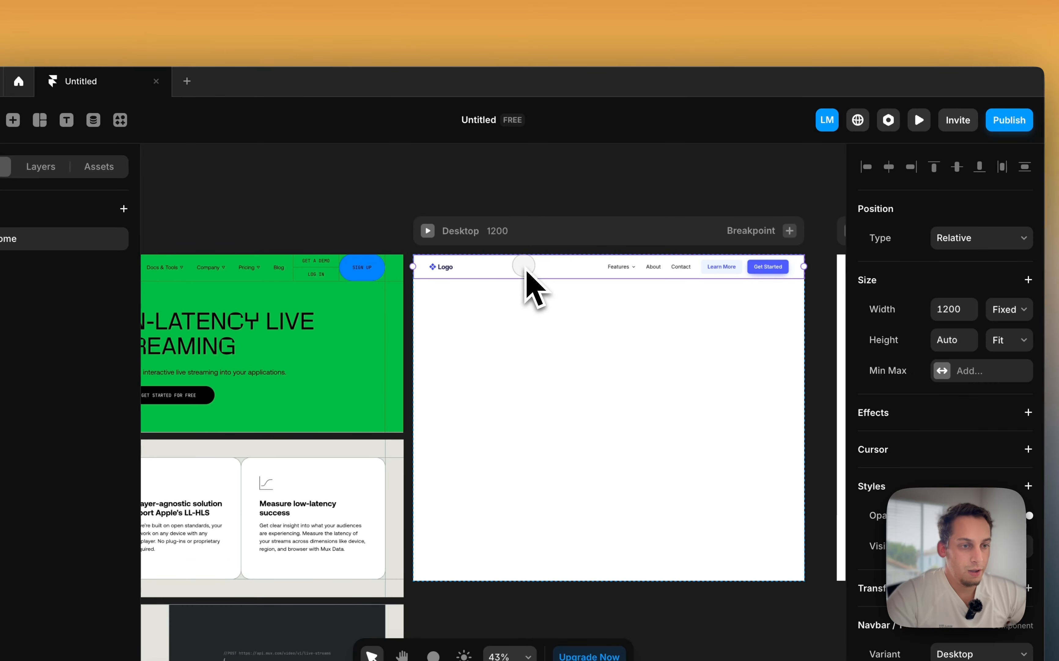
{"action": "scroll", "coordinate": [525, 267], "scroll_direction": "right", "scroll_amount": 3}
{"action": "left_click", "coordinate": [1019, 314]}
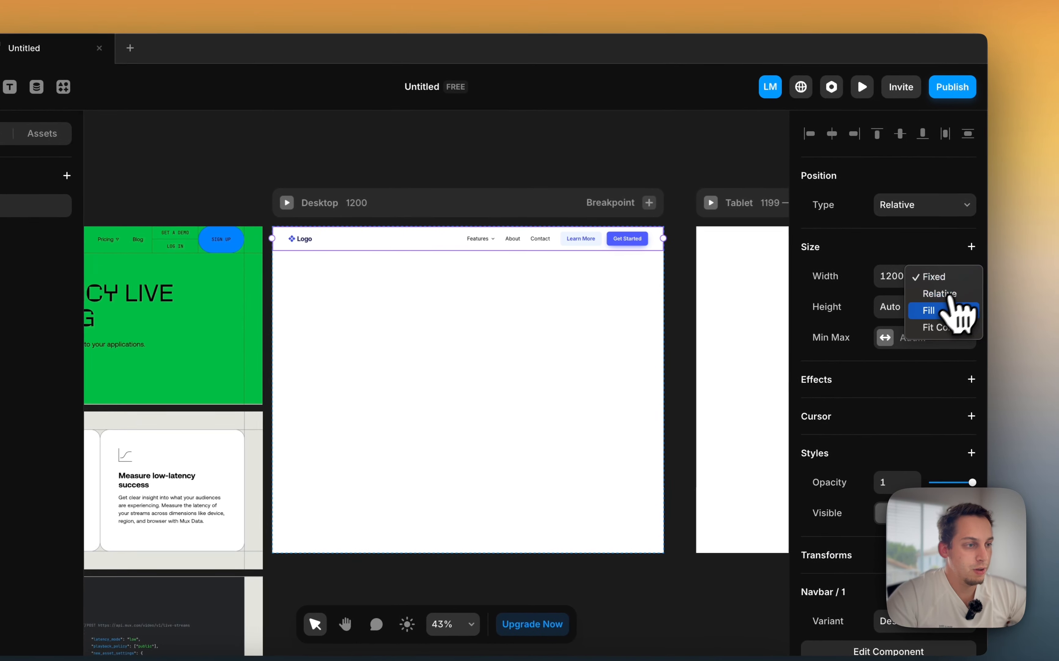
{"action": "left_click", "coordinate": [929, 315]}
{"action": "scroll", "coordinate": [567, 325], "scroll_direction": "down", "scroll_amount": 4}
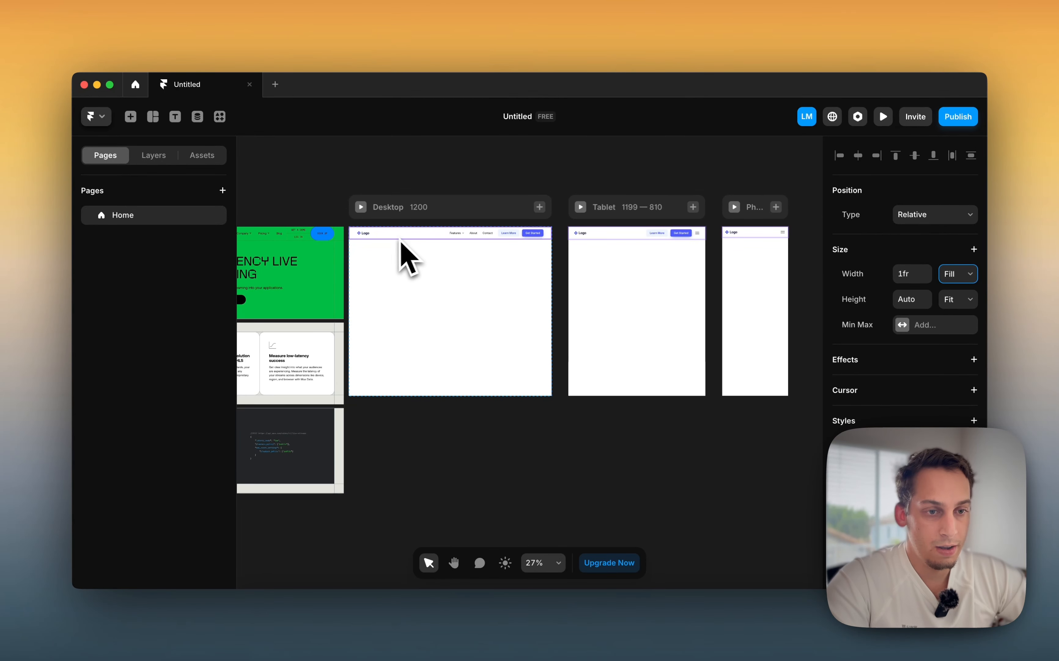
Open the Desktop breakpoint's navbar component and inspect its primary Desktop variant and dropdown
{"action": "scroll", "coordinate": [408, 259], "scroll_direction": "left", "scroll_amount": 10}
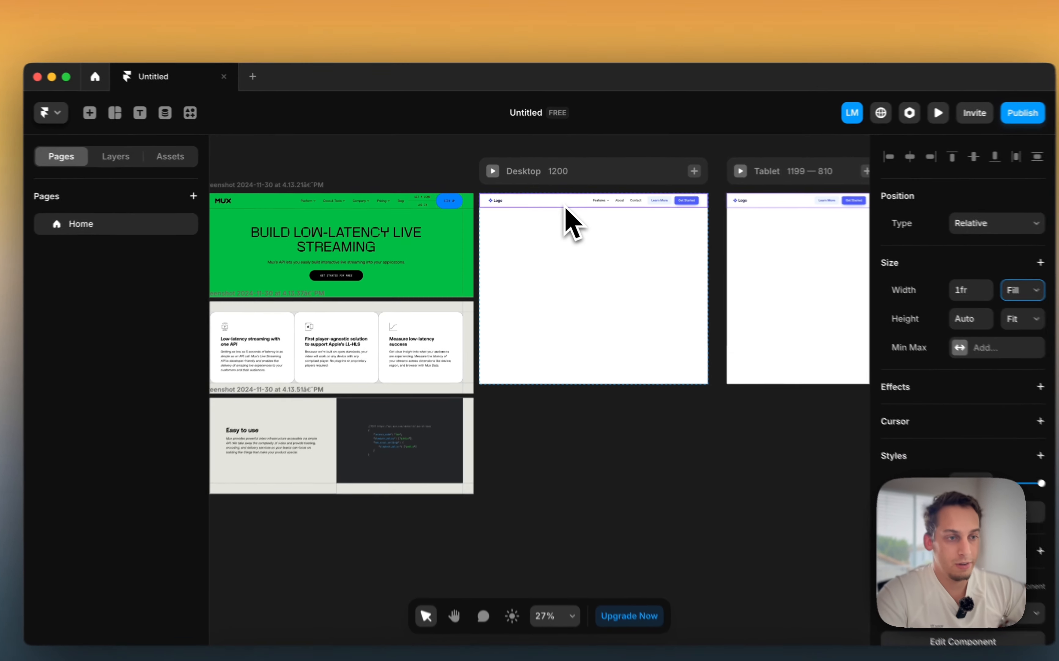
{"action": "double_click", "coordinate": [553, 200]}
{"action": "left_click", "coordinate": [539, 437]}
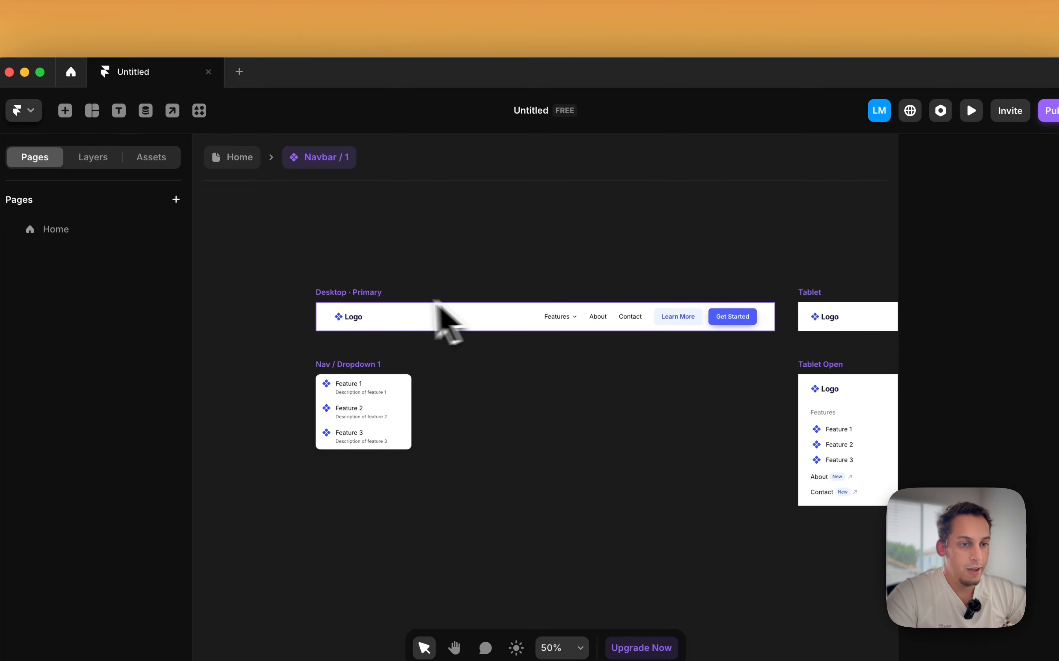
{"action": "left_click", "coordinate": [376, 306]}
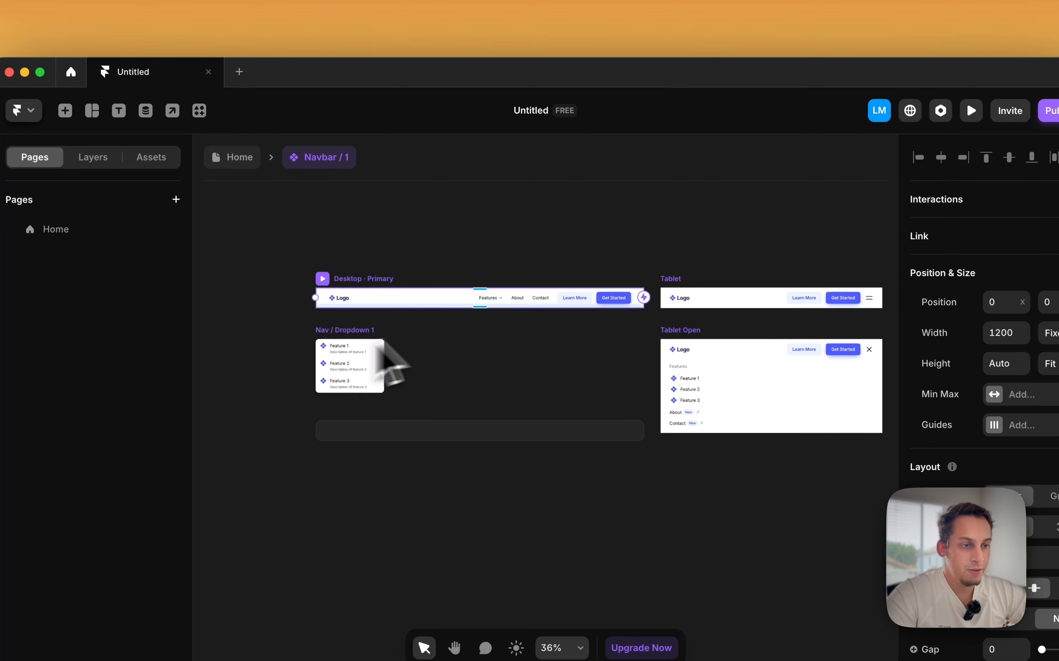
Inspect the navbar component's Tablet and Phone variants with their open menu states and return to the Home page
{"action": "scroll", "coordinate": [585, 305], "scroll_direction": "right", "scroll_amount": 5}
{"action": "left_click", "coordinate": [393, 269]}
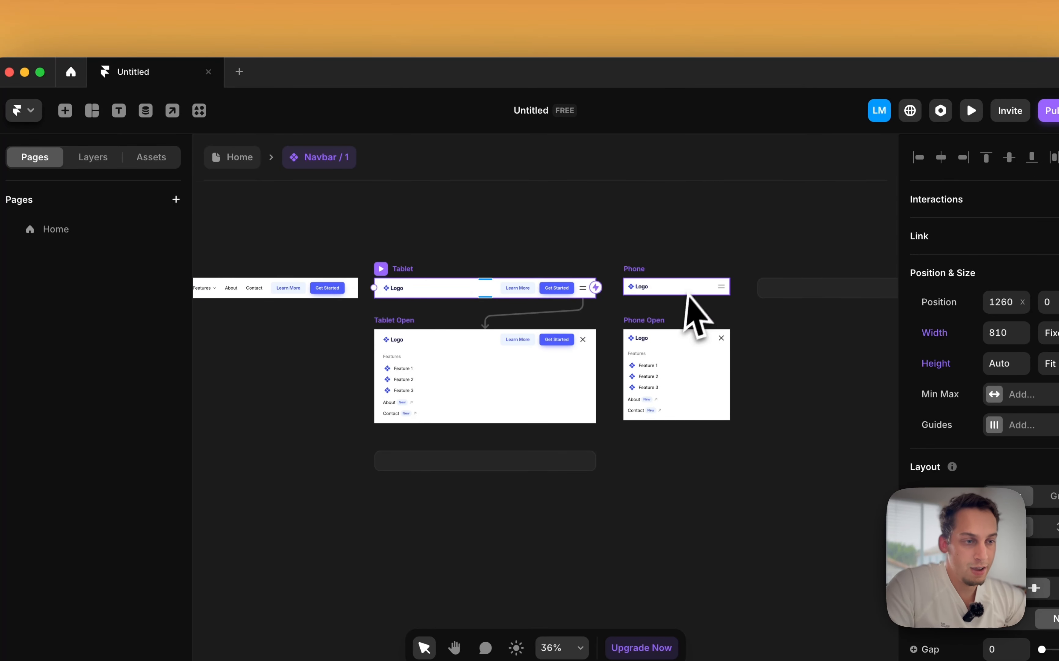
{"action": "left_click", "coordinate": [651, 274]}
{"action": "left_click", "coordinate": [400, 287]}
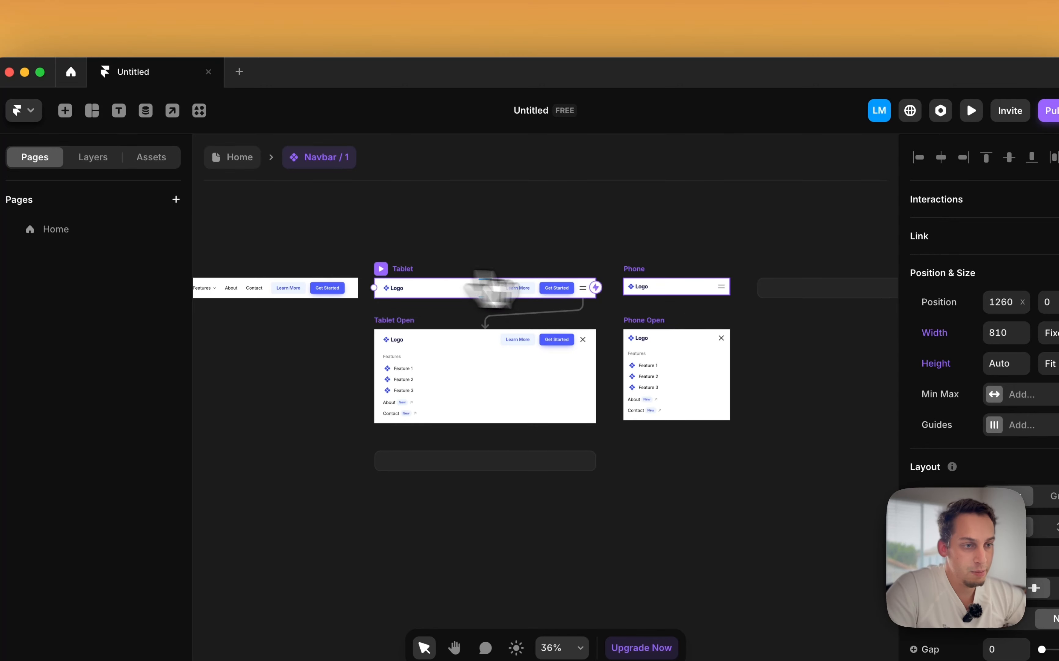
{"action": "left_click", "coordinate": [634, 282]}
{"action": "left_click", "coordinate": [529, 287]}
{"action": "left_click", "coordinate": [651, 271]}
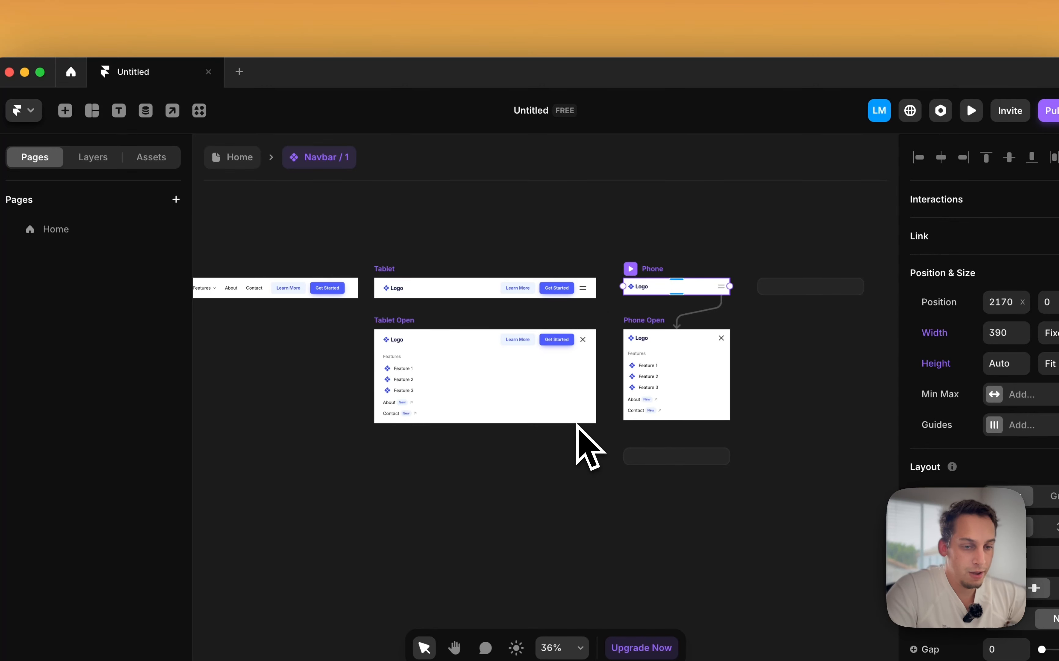
{"action": "left_click", "coordinate": [232, 157]}
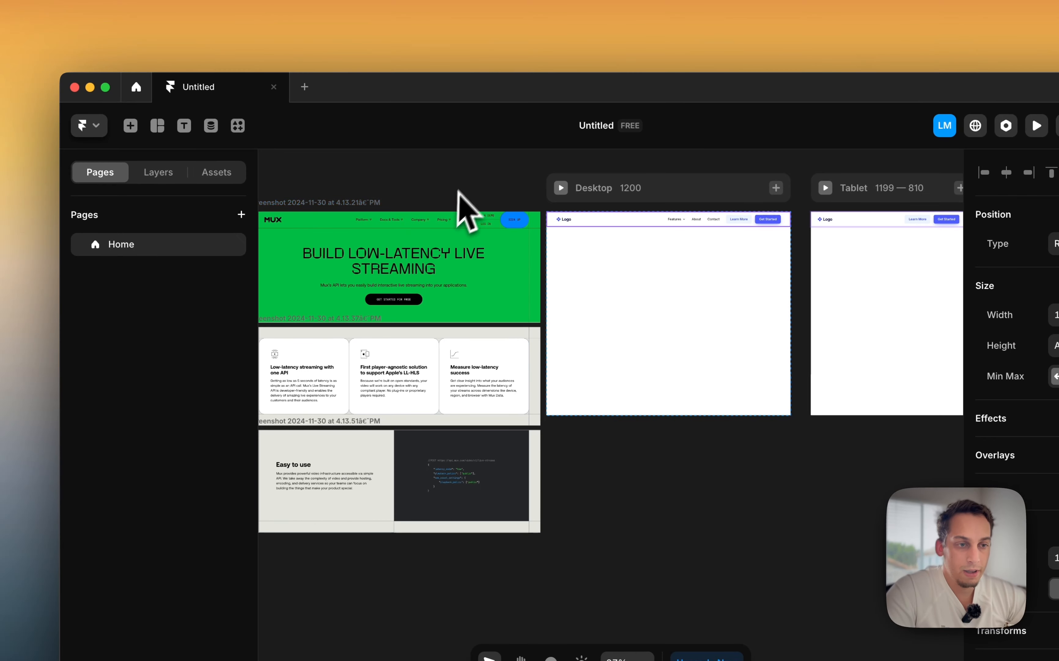
Examine the navbar in the first Mux screenshot and compare it with the navbar on the Desktop breakpoint
{"action": "left_click", "coordinate": [467, 176]}
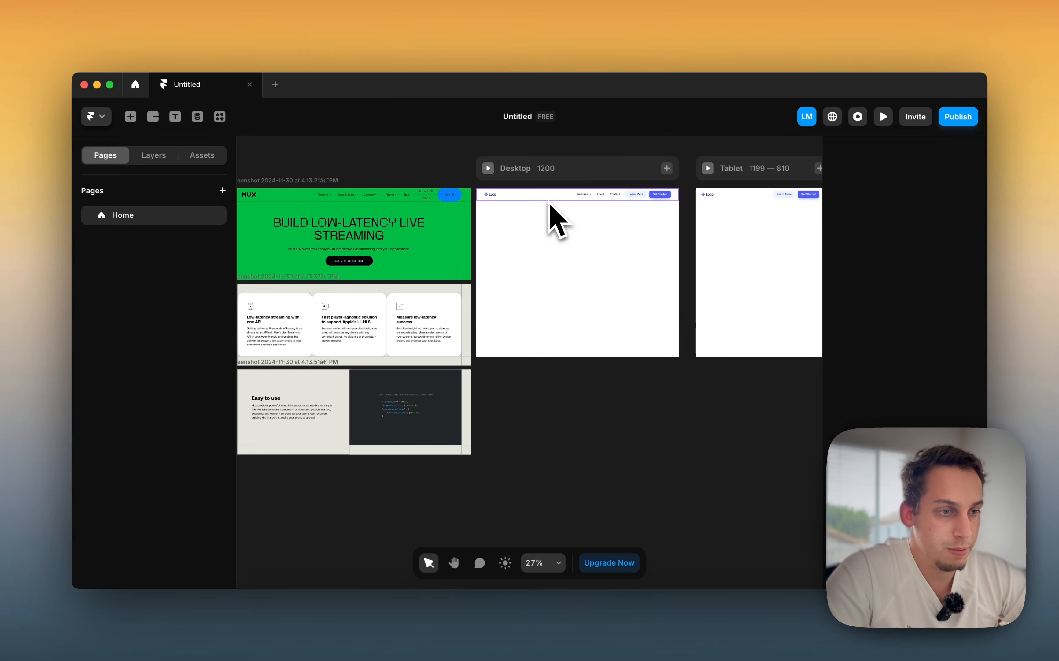
{"action": "scroll", "coordinate": [549, 205], "scroll_direction": "left", "scroll_amount": 3}
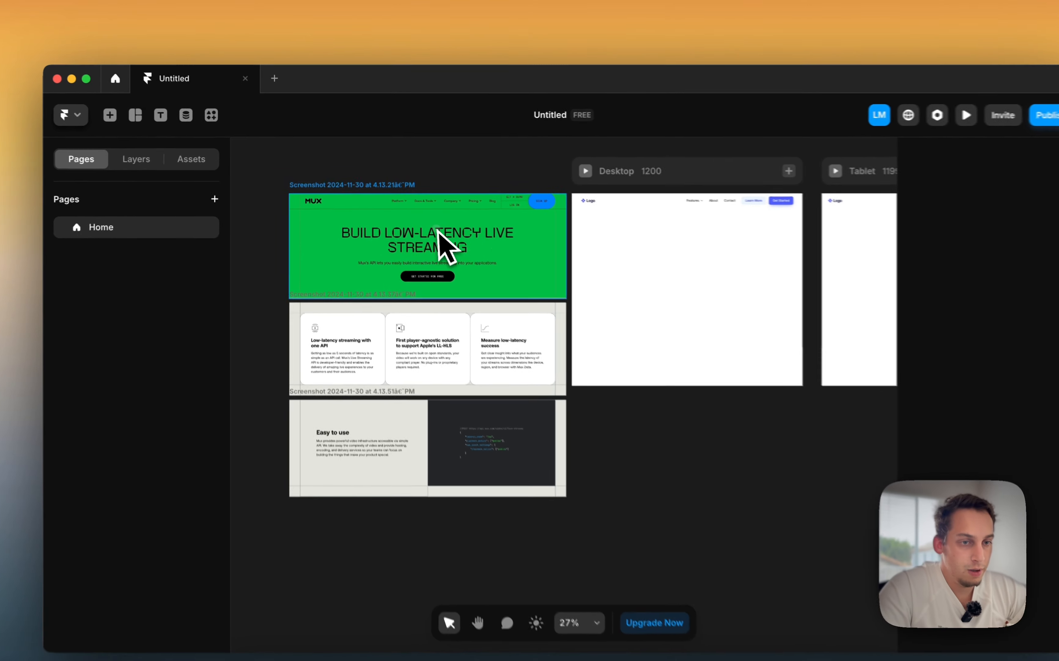
{"action": "left_click", "coordinate": [293, 184]}
{"action": "scroll", "coordinate": [294, 183], "scroll_direction": "up", "scroll_amount": 5}
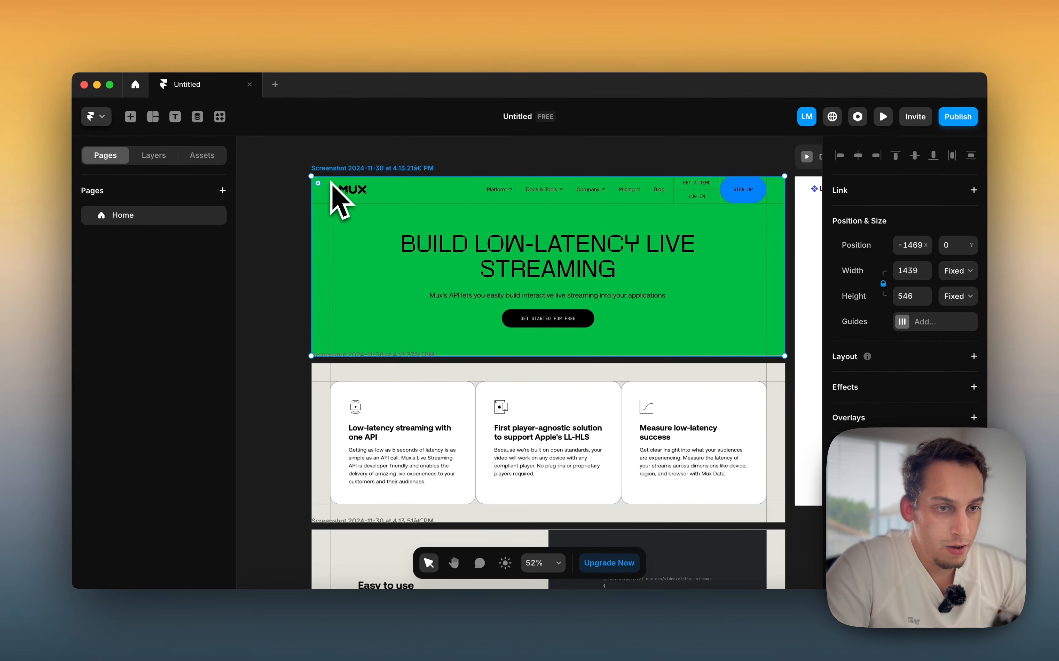
{"action": "scroll", "coordinate": [332, 204], "scroll_direction": "up", "scroll_amount": 5}
{"action": "scroll", "coordinate": [542, 257], "scroll_direction": "down", "scroll_amount": 5}
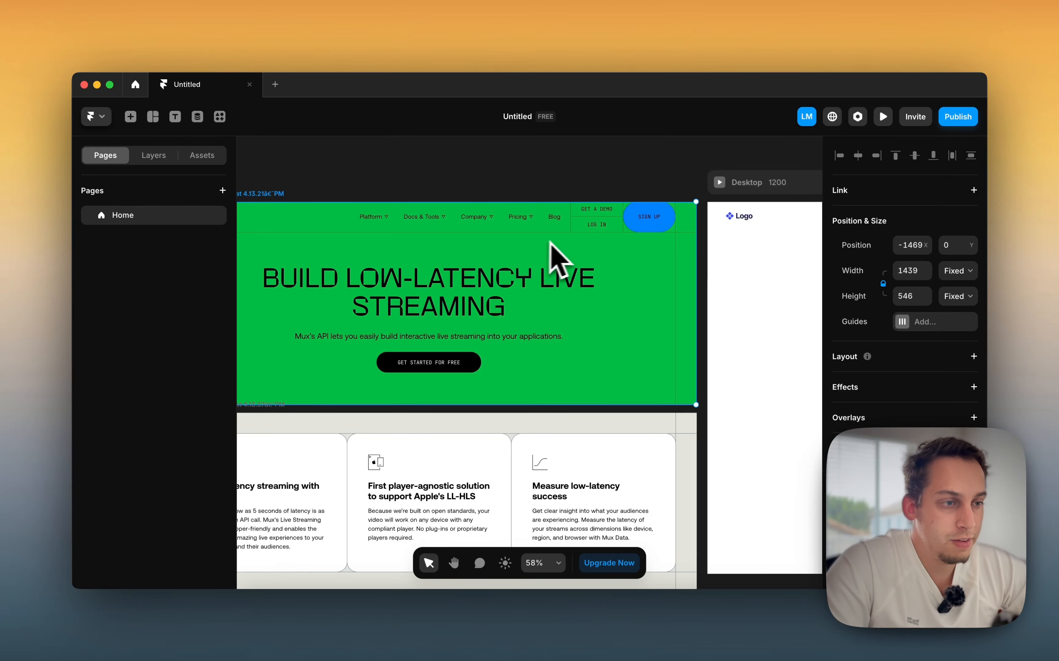
{"action": "scroll", "coordinate": [551, 243], "scroll_direction": "right", "scroll_amount": 10}
{"action": "scroll", "coordinate": [585, 247], "scroll_direction": "down", "scroll_amount": 3}
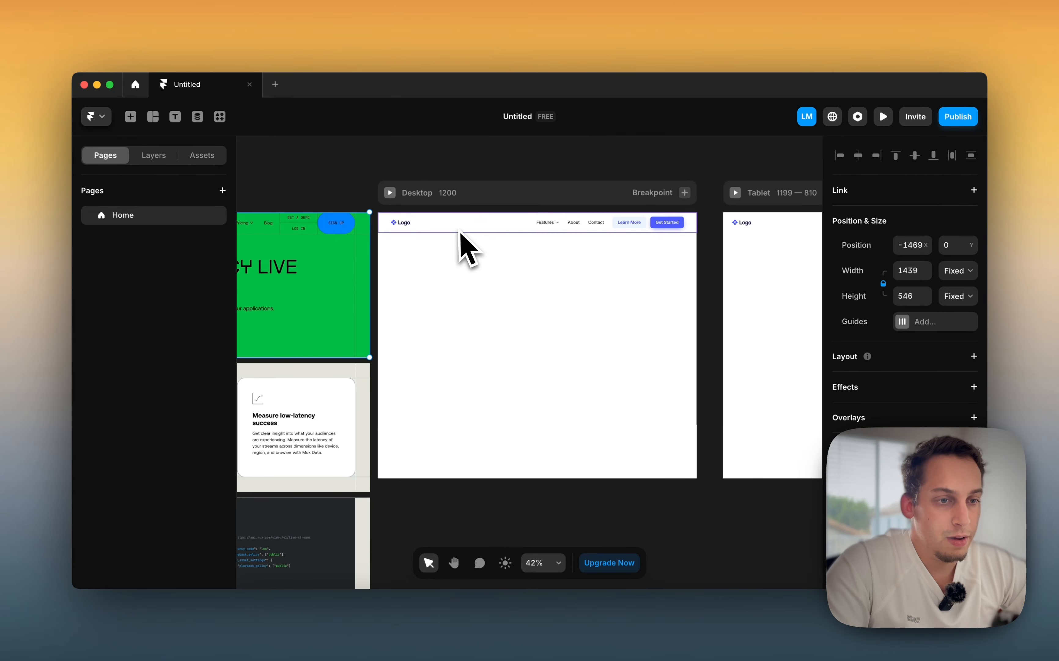
Open the Desktop breakpoint's navbar component and inspect the layout and style settings of its Container and primary Desktop variant
{"action": "double_click", "coordinate": [443, 229]}
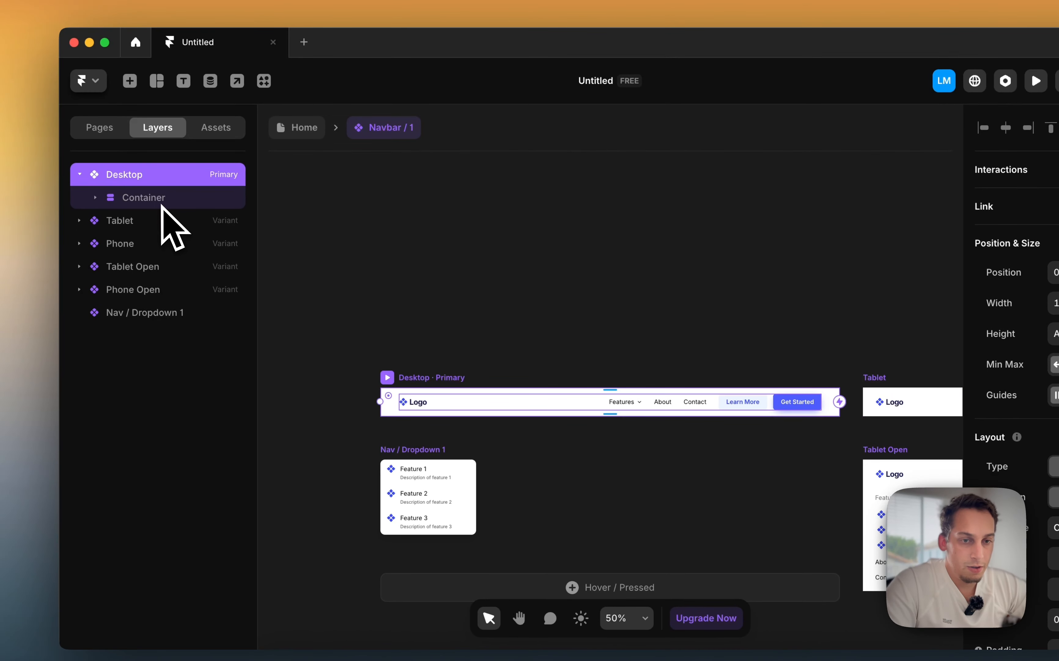
{"action": "left_click", "coordinate": [162, 198]}
{"action": "left_click", "coordinate": [151, 185]}
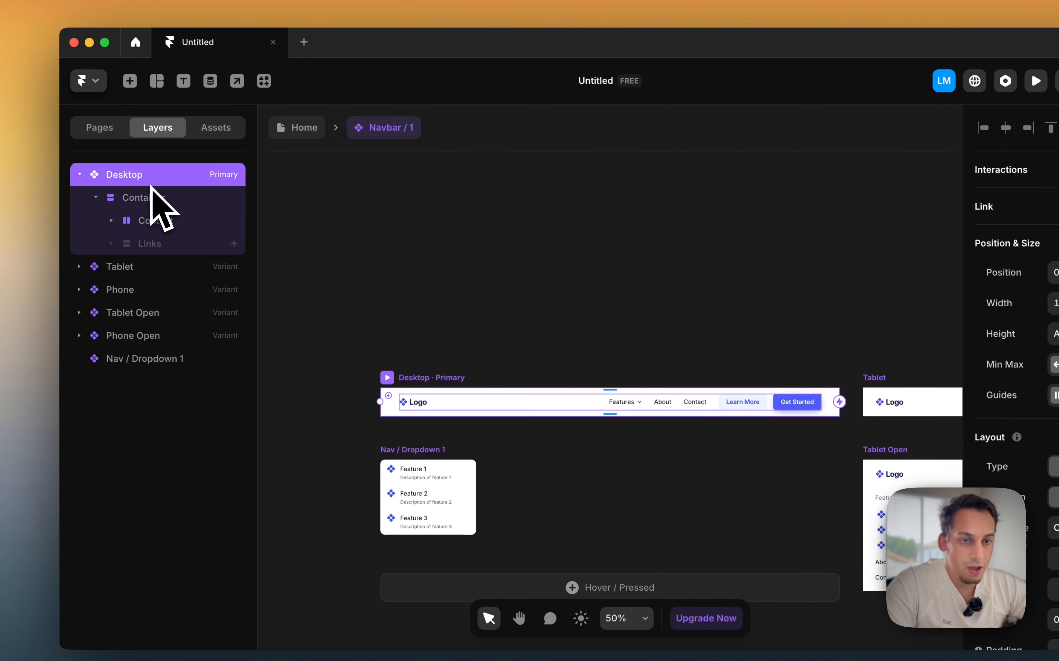
{"action": "left_click", "coordinate": [153, 197]}
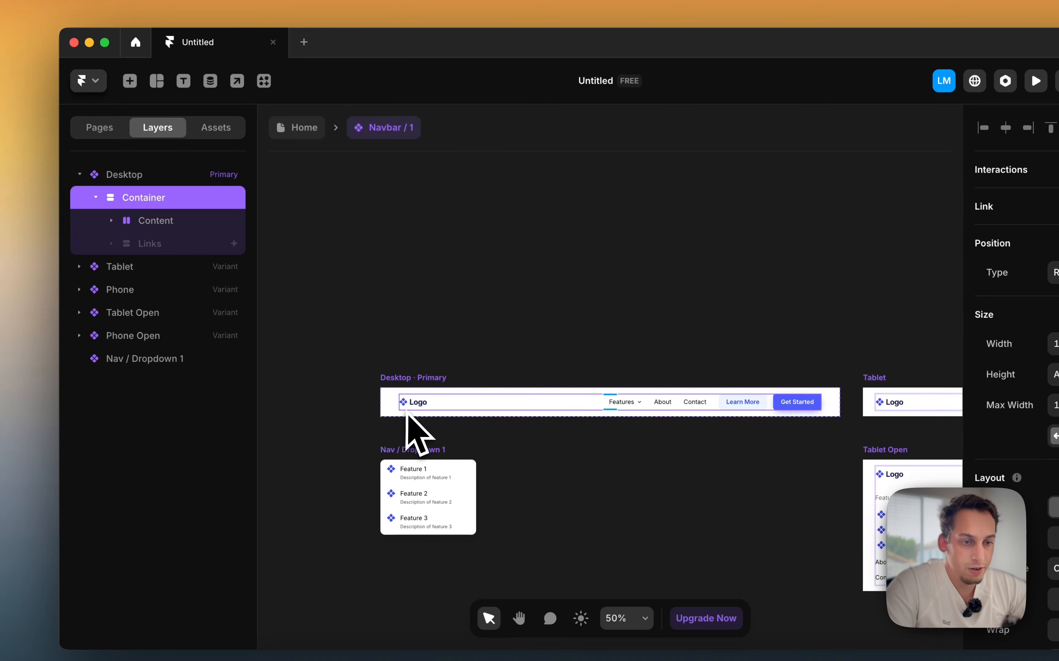
{"action": "scroll", "coordinate": [402, 411], "scroll_direction": "up", "scroll_amount": 5}
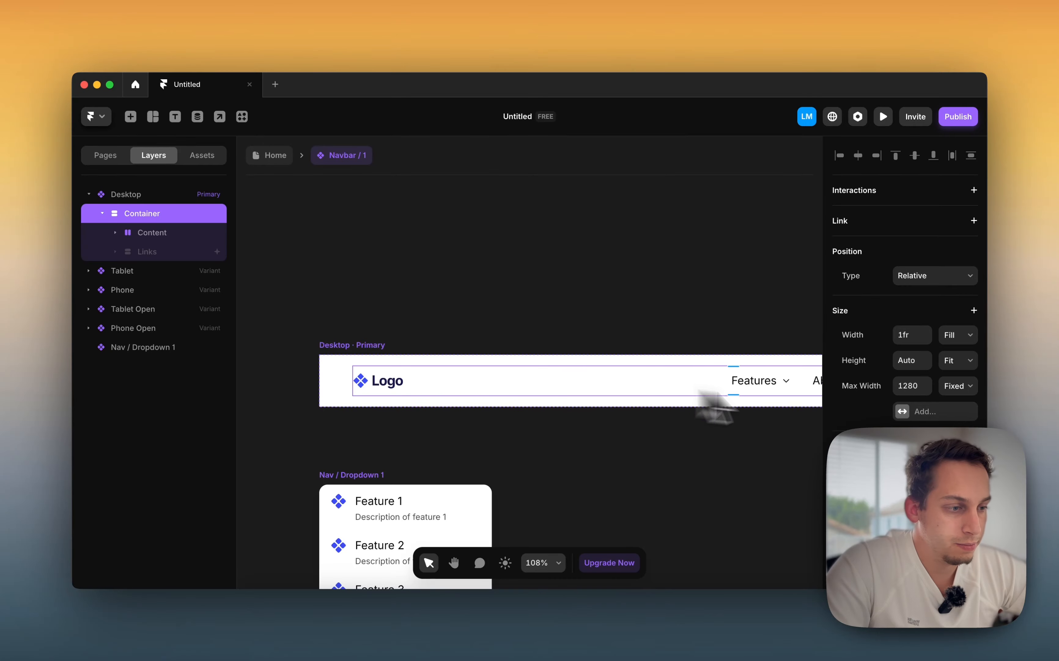
{"action": "scroll", "coordinate": [871, 406], "scroll_direction": "down", "scroll_amount": 6}
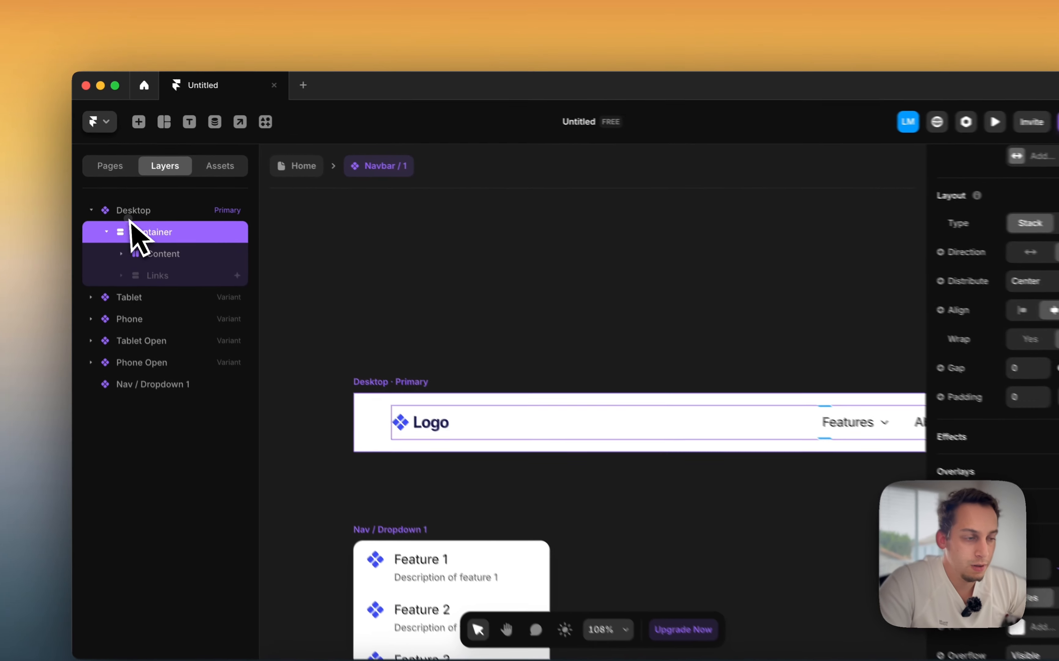
{"action": "left_click", "coordinate": [131, 194]}
{"action": "scroll", "coordinate": [869, 414], "scroll_direction": "down", "scroll_amount": 6}
{"action": "scroll", "coordinate": [869, 428], "scroll_direction": "up", "scroll_amount": 3}
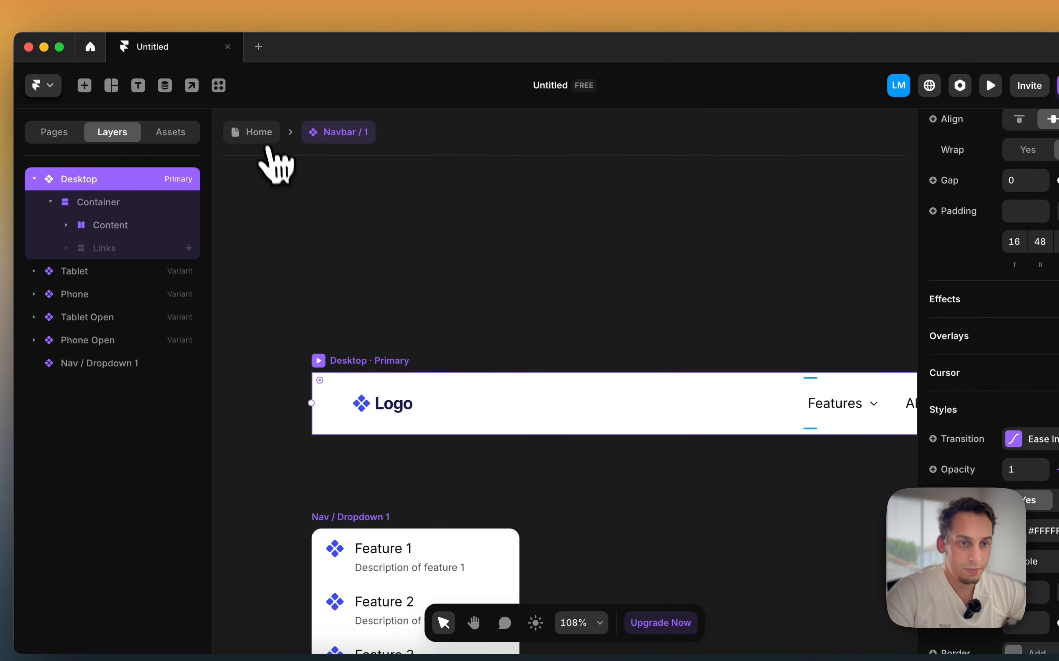
Return to the Home page and compare the vertical lines in the Mux screenshot's navbar with the Desktop navbar
{"action": "left_click", "coordinate": [262, 139]}
{"action": "scroll", "coordinate": [311, 197], "scroll_direction": "left", "scroll_amount": 7}
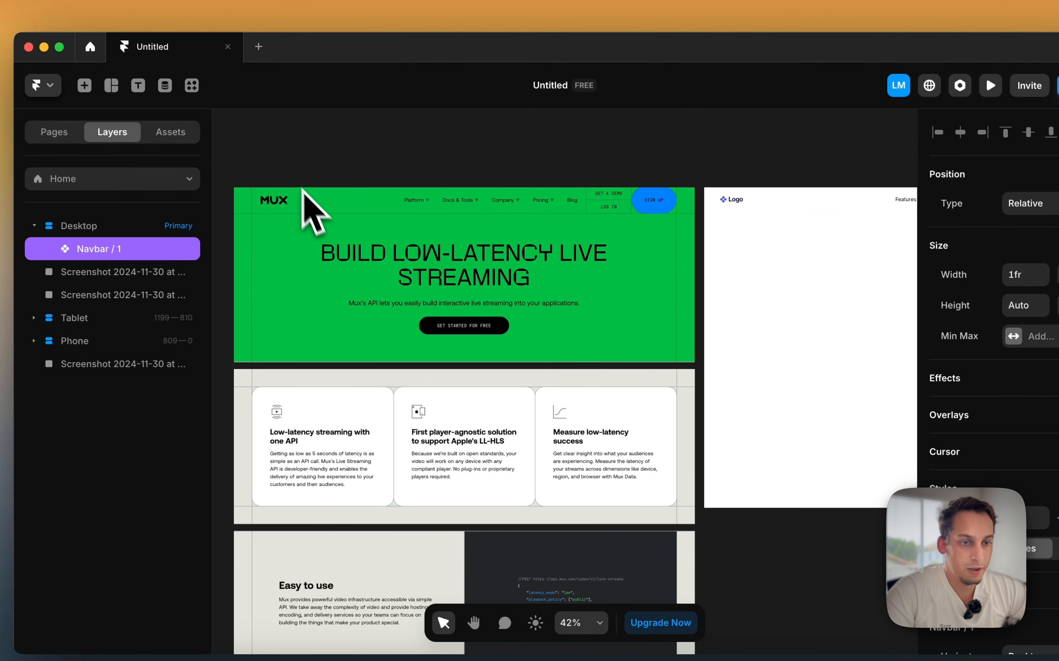
{"action": "scroll", "coordinate": [755, 236], "scroll_direction": "left", "scroll_amount": 3}
{"action": "scroll", "coordinate": [732, 253], "scroll_direction": "right", "scroll_amount": 5}
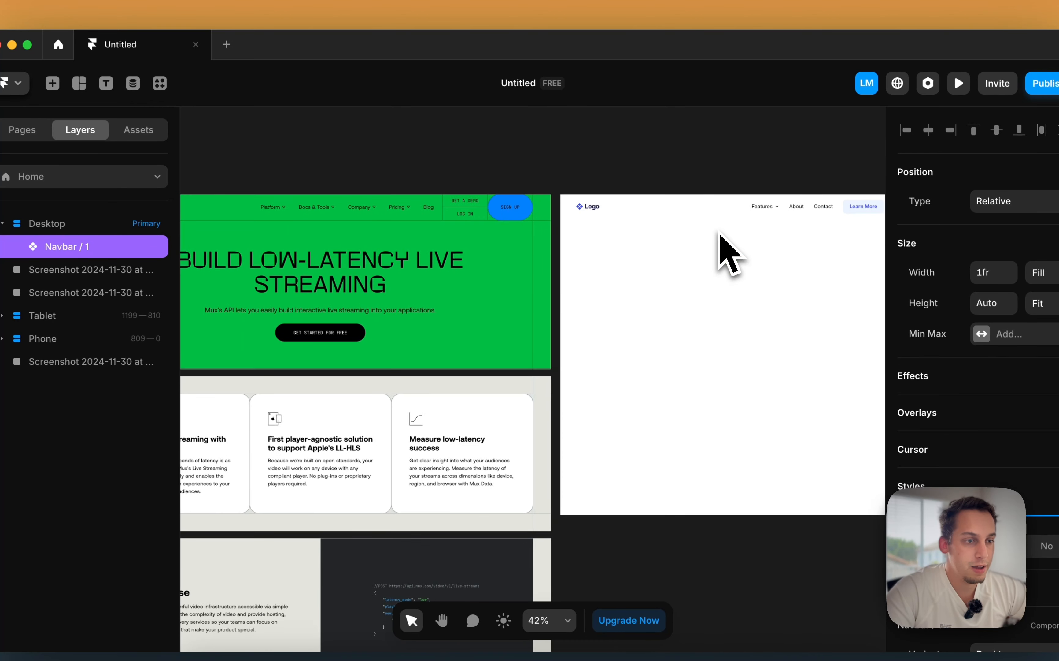
{"action": "left_click", "coordinate": [660, 218]}
In the navbar component, give the Desktop variant's Container a solid #222222 border with width 1 right and left, 0 top and bottom
{"action": "double_click", "coordinate": [600, 233]}
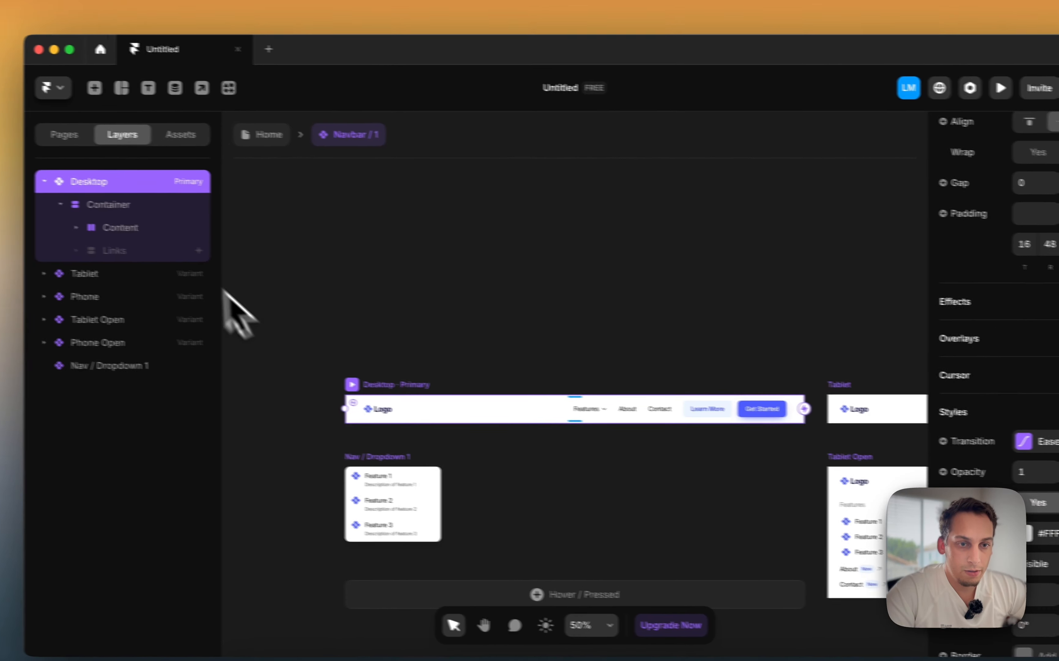
{"action": "left_click", "coordinate": [66, 200]}
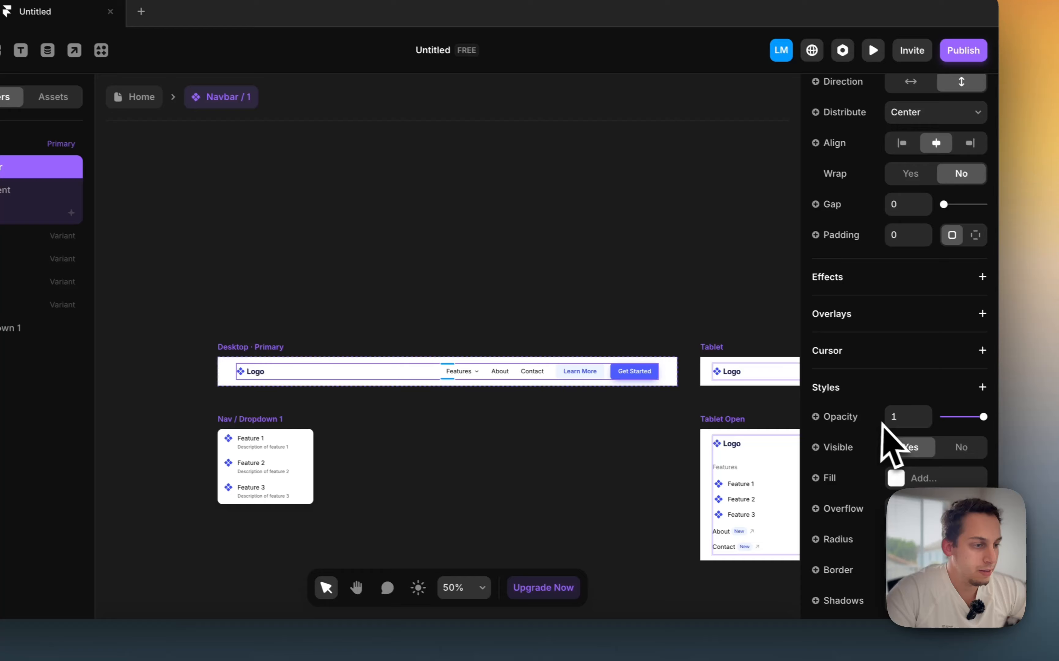
{"action": "scroll", "coordinate": [881, 422], "scroll_direction": "down", "scroll_amount": 3}
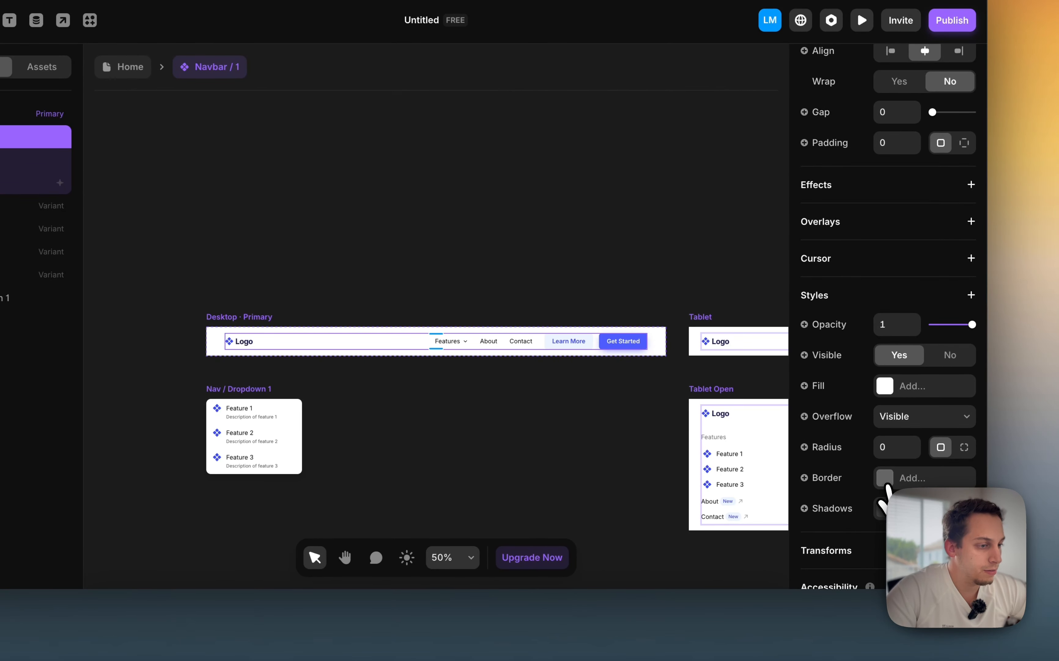
{"action": "left_click", "coordinate": [888, 483]}
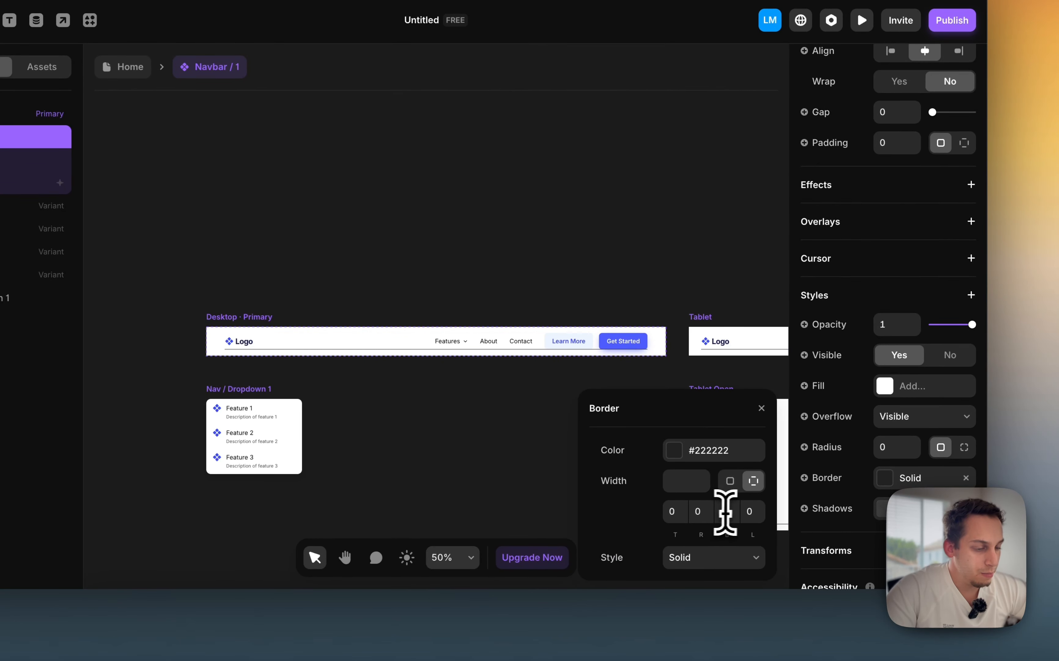
{"action": "left_click", "coordinate": [726, 512]}
{"action": "type", "text": "0"}
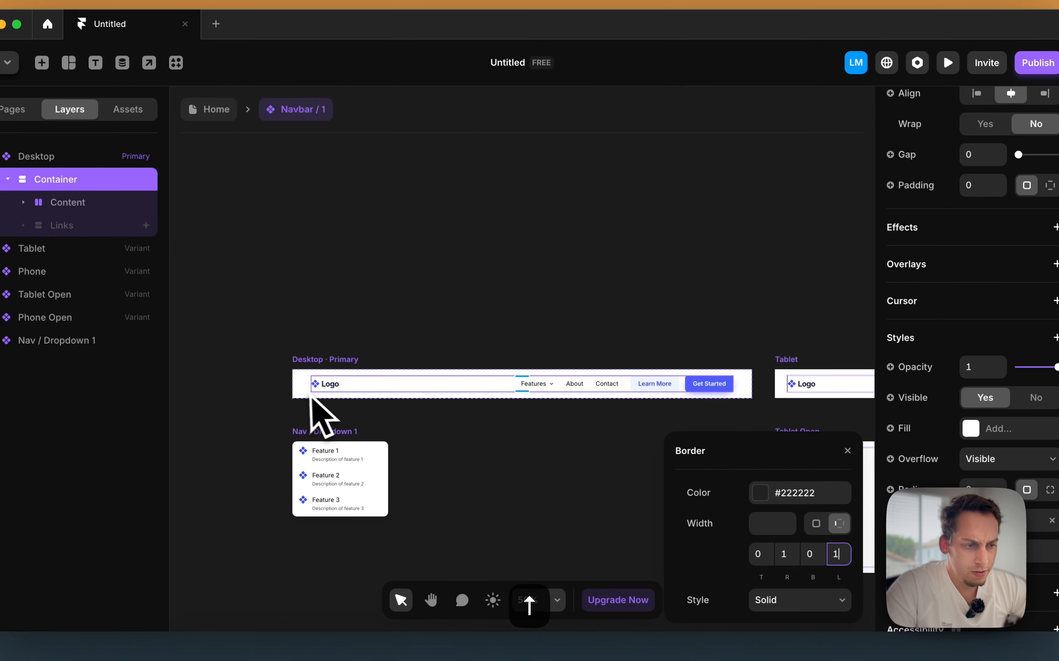
{"action": "scroll", "coordinate": [246, 293], "scroll_direction": "up", "scroll_amount": 3}
{"action": "scroll", "coordinate": [399, 394], "scroll_direction": "right", "scroll_amount": 4}
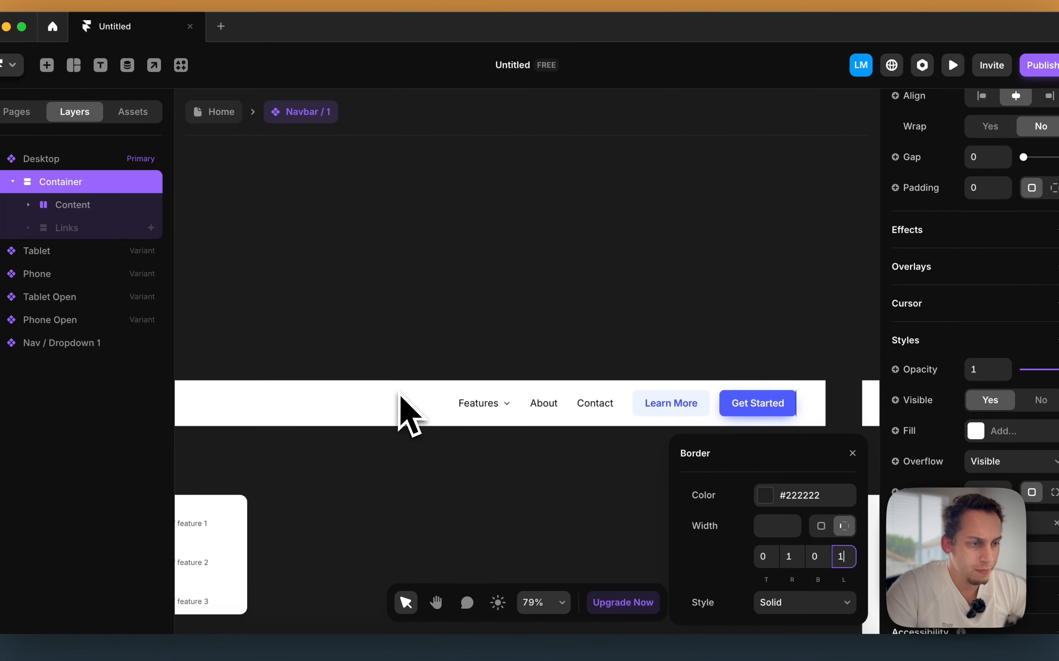
{"action": "scroll", "coordinate": [399, 393], "scroll_direction": "left", "scroll_amount": 3}
{"action": "scroll", "coordinate": [400, 394], "scroll_direction": "down", "scroll_amount": 1}
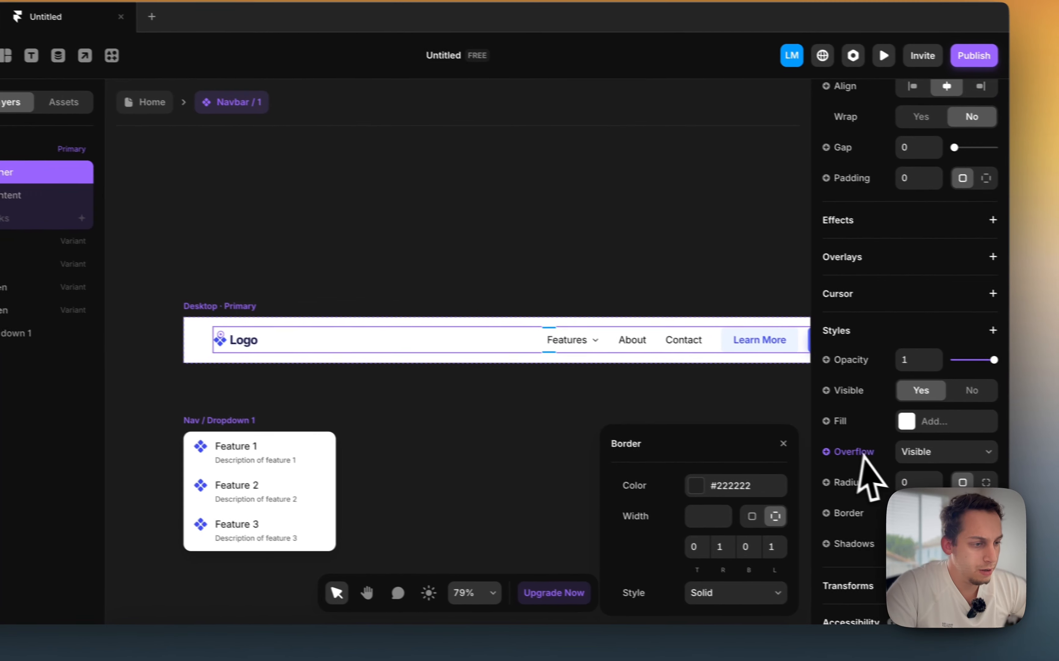
Switch the navbar Container to individual padding per side and set its right and left padding to 20
{"action": "scroll", "coordinate": [983, 480], "scroll_direction": "up", "scroll_amount": 1}
{"action": "left_click", "coordinate": [964, 202]}
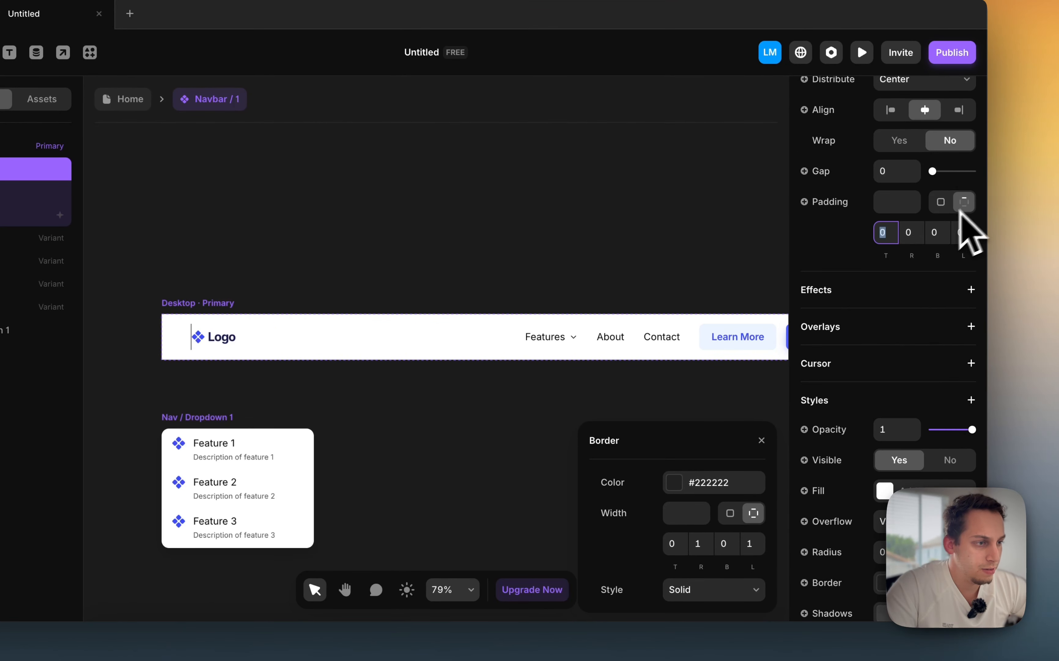
{"action": "left_click", "coordinate": [957, 233]}
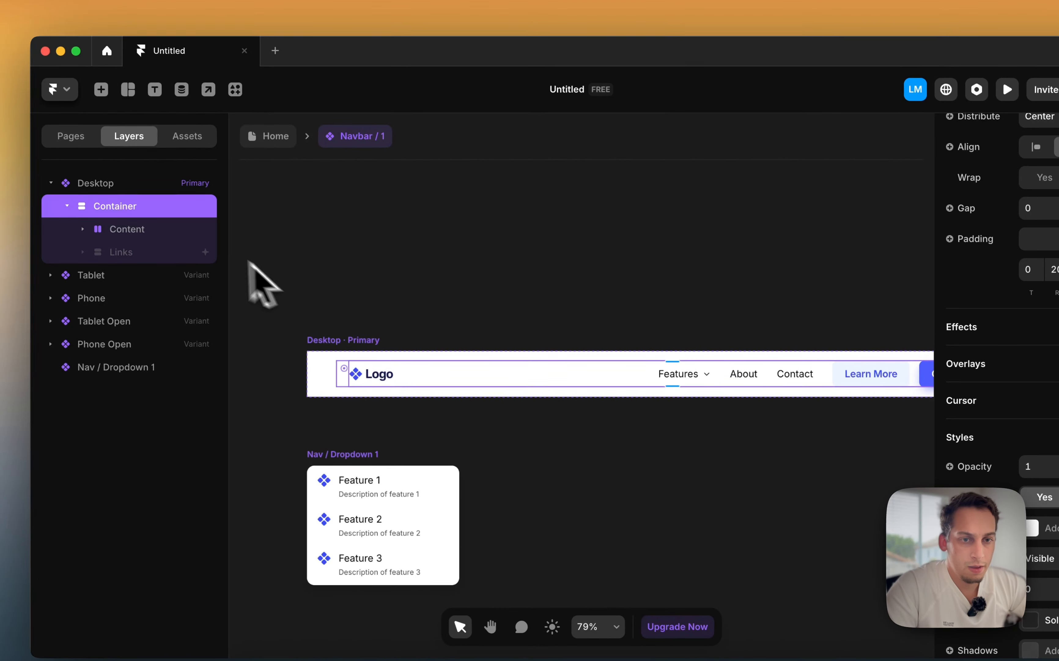
Set the top and bottom padding of the navbar's primary Desktop variant to 0
{"action": "left_click", "coordinate": [144, 182]}
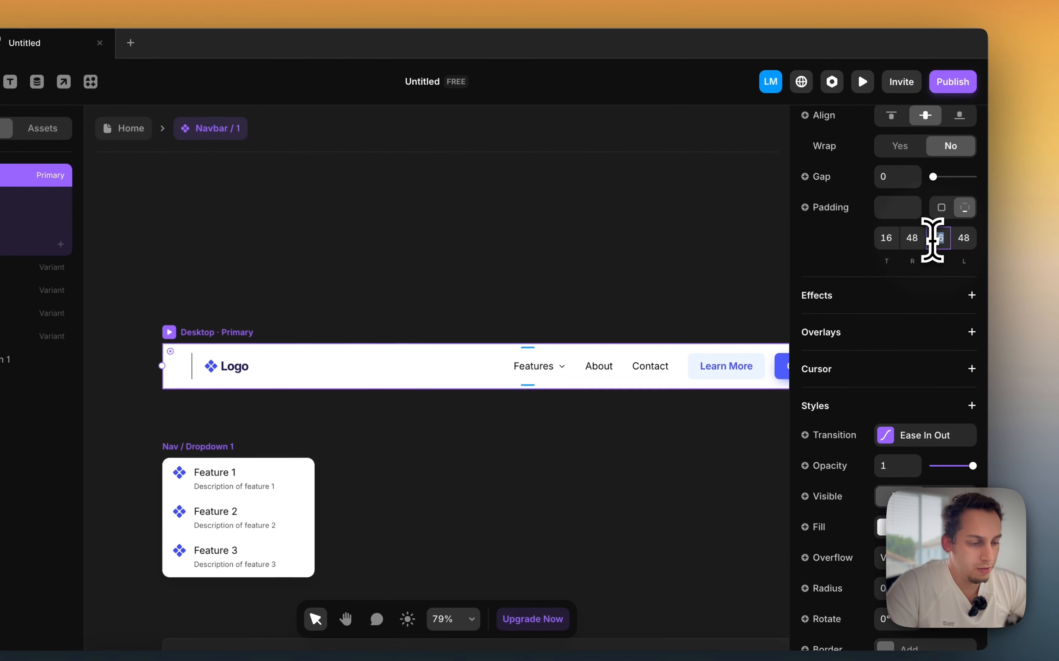
{"action": "left_click", "coordinate": [940, 241]}
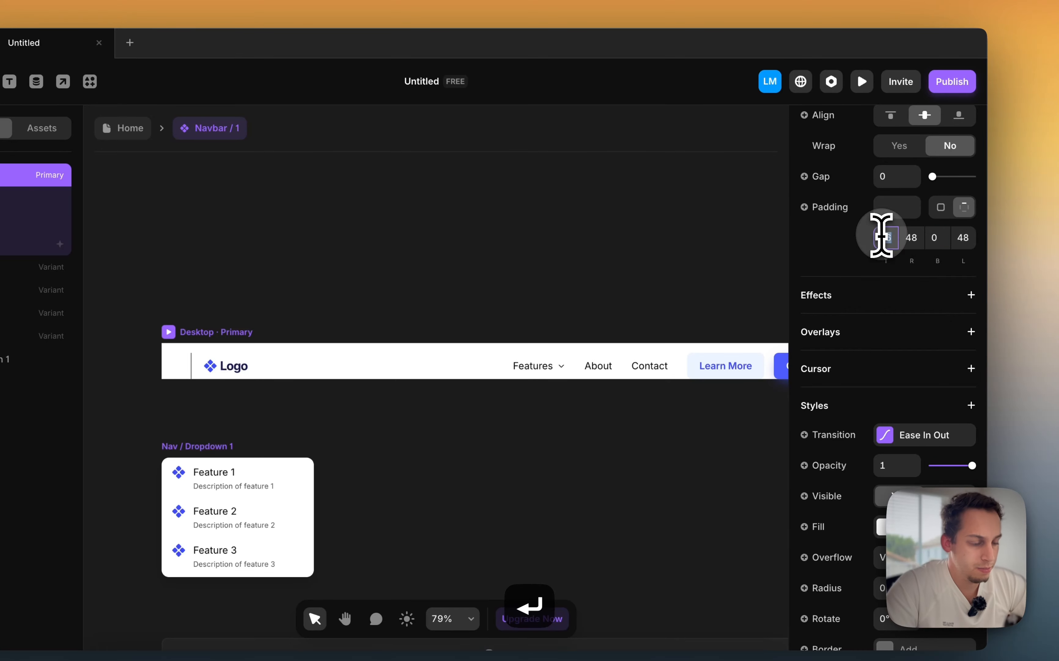
{"action": "type", "text": "0"}
{"action": "key", "text": "Return"}
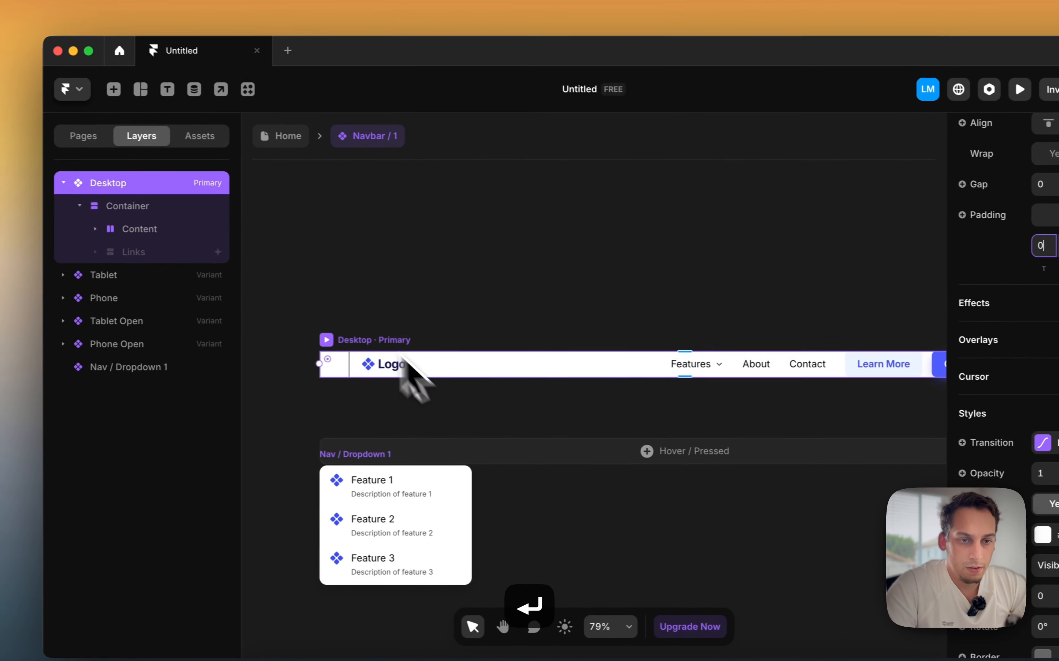
Set the top and bottom padding of the Container inside the navbar's Desktop variant to 20
{"action": "left_click", "coordinate": [168, 212]}
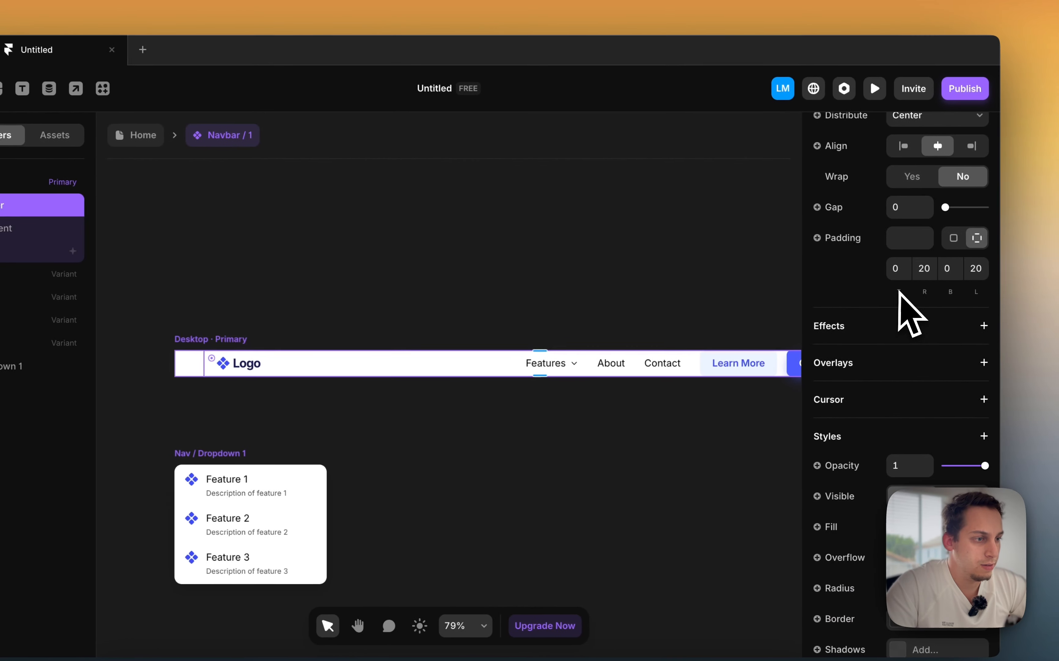
{"action": "left_click", "coordinate": [1050, 269]}
{"action": "key", "text": "shift+Up"}
{"action": "key", "text": "shift+Up"}
{"action": "left_click", "coordinate": [943, 274]}
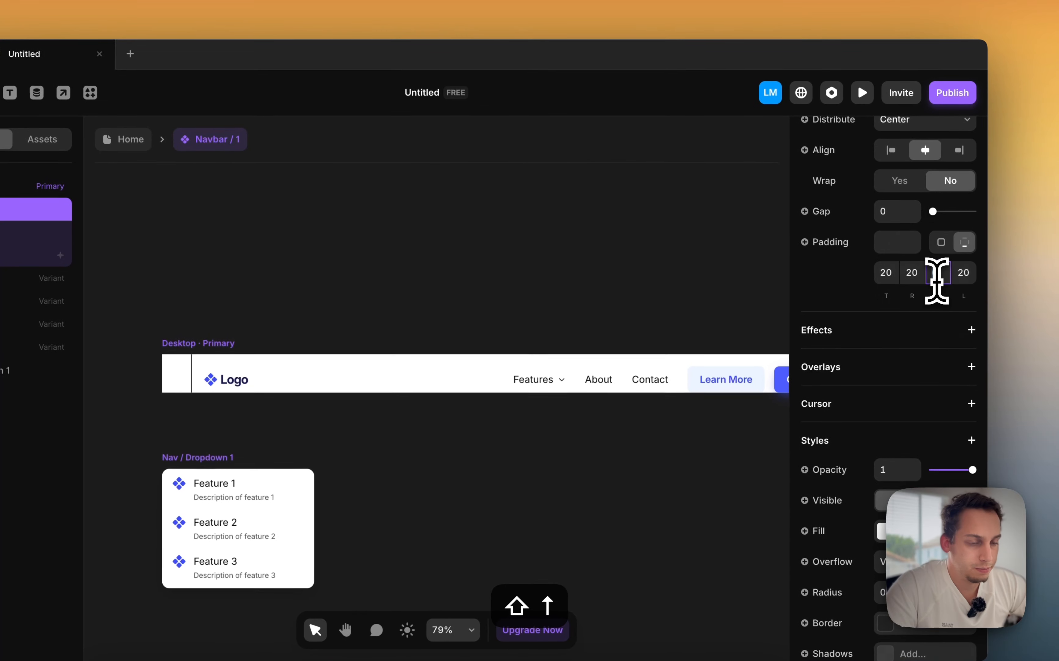
{"action": "scroll", "coordinate": [371, 292], "scroll_direction": "down", "scroll_amount": 3}
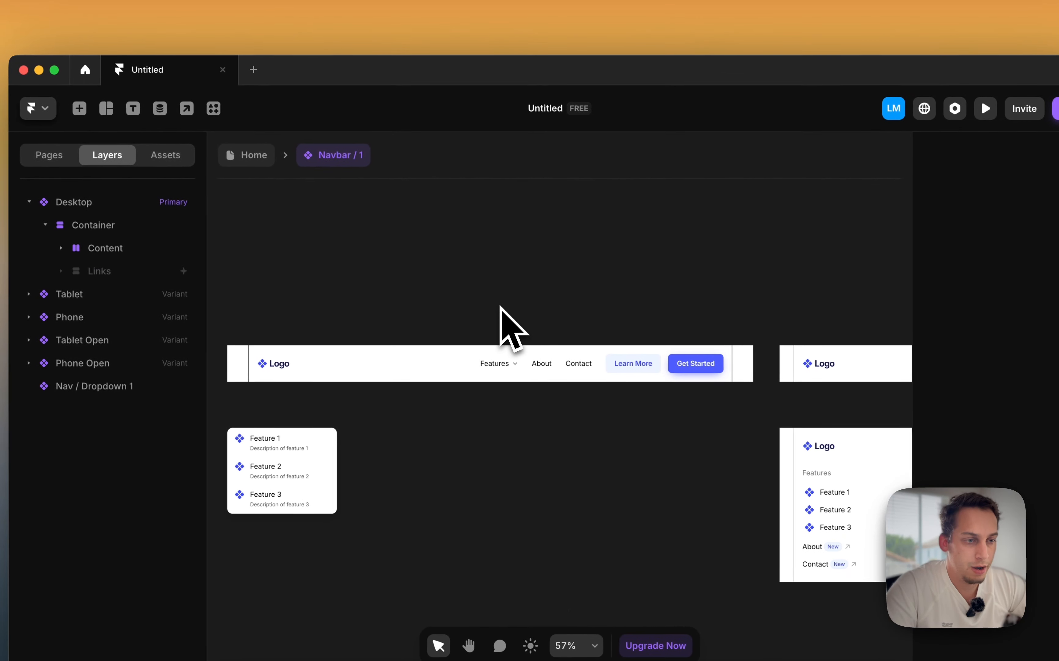
Compare the navbar with the Mux screenshot on the Home page, and set the Desktop variant's Container right padding to 0
{"action": "left_click", "coordinate": [251, 155]}
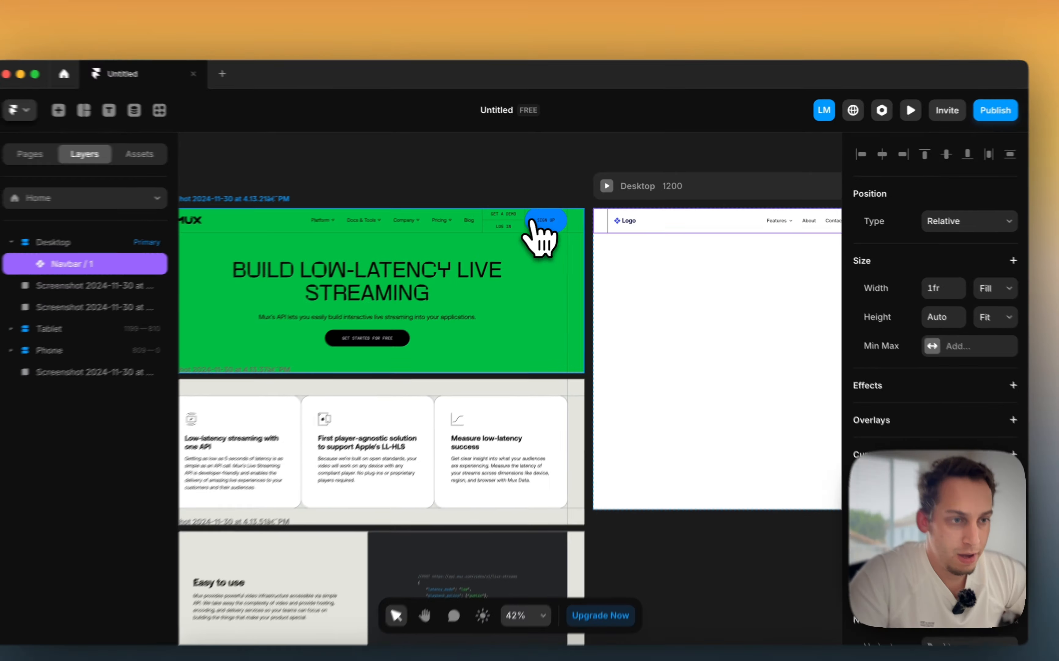
{"action": "scroll", "coordinate": [589, 229], "scroll_direction": "left", "scroll_amount": 3}
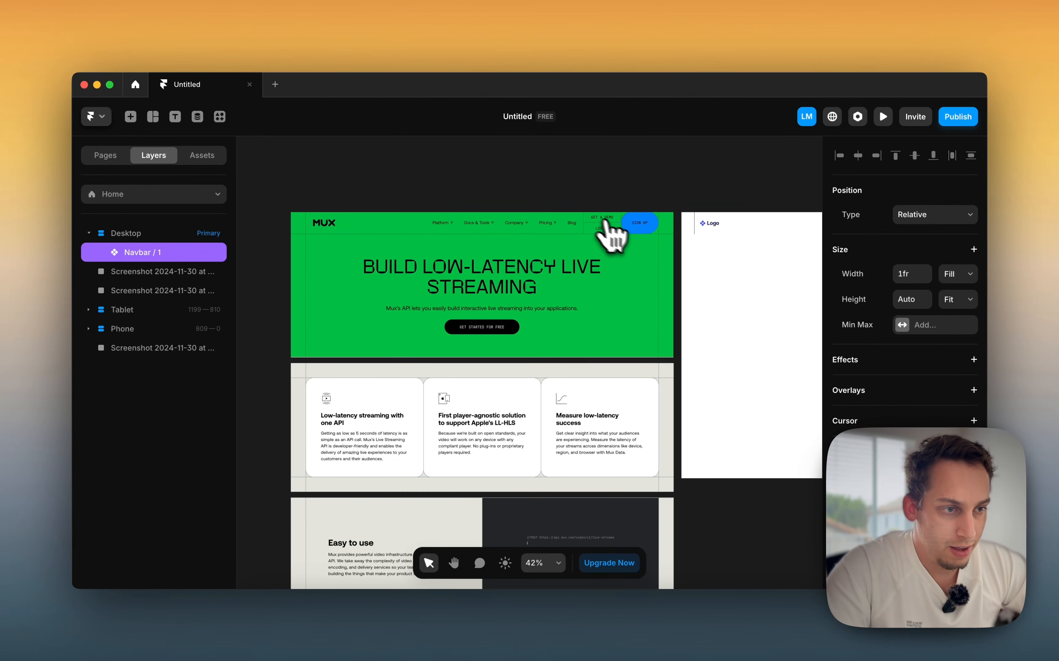
{"action": "scroll", "coordinate": [546, 286], "scroll_direction": "right", "scroll_amount": 5}
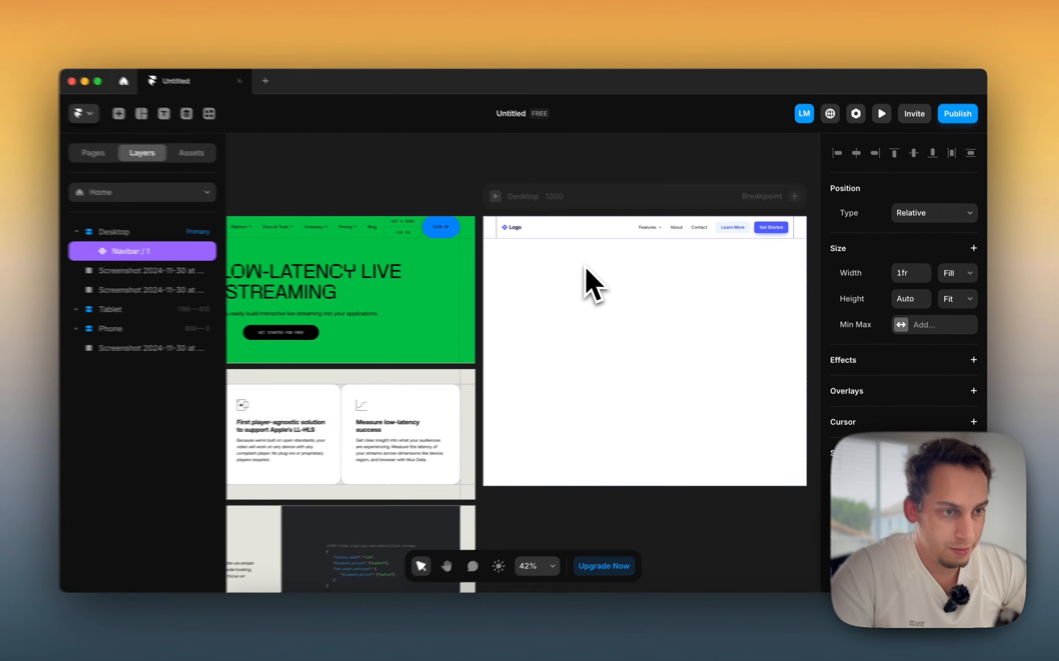
{"action": "double_click", "coordinate": [583, 237]}
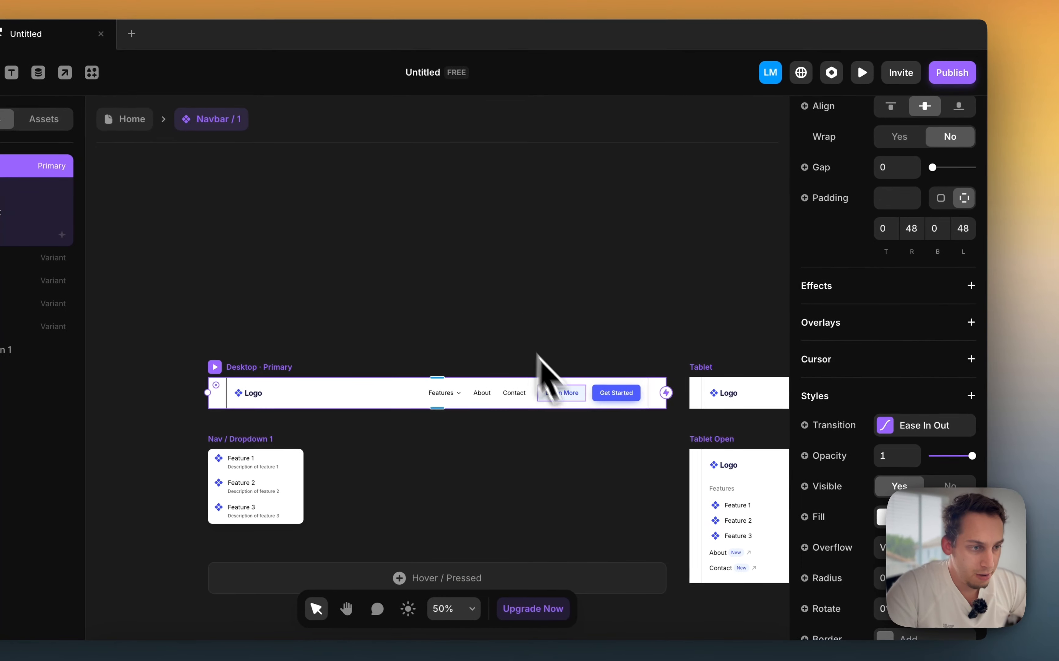
{"action": "left_click", "coordinate": [645, 394]}
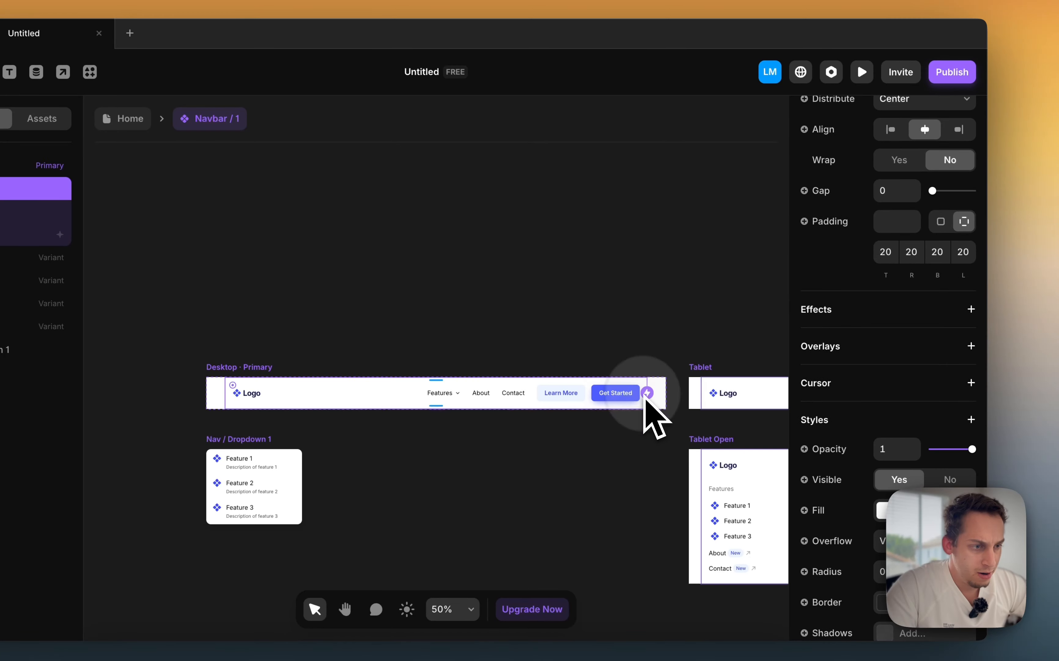
{"action": "left_click", "coordinate": [921, 253]}
{"action": "key", "text": "shift+Down"}
{"action": "key", "text": "shift+Down"}
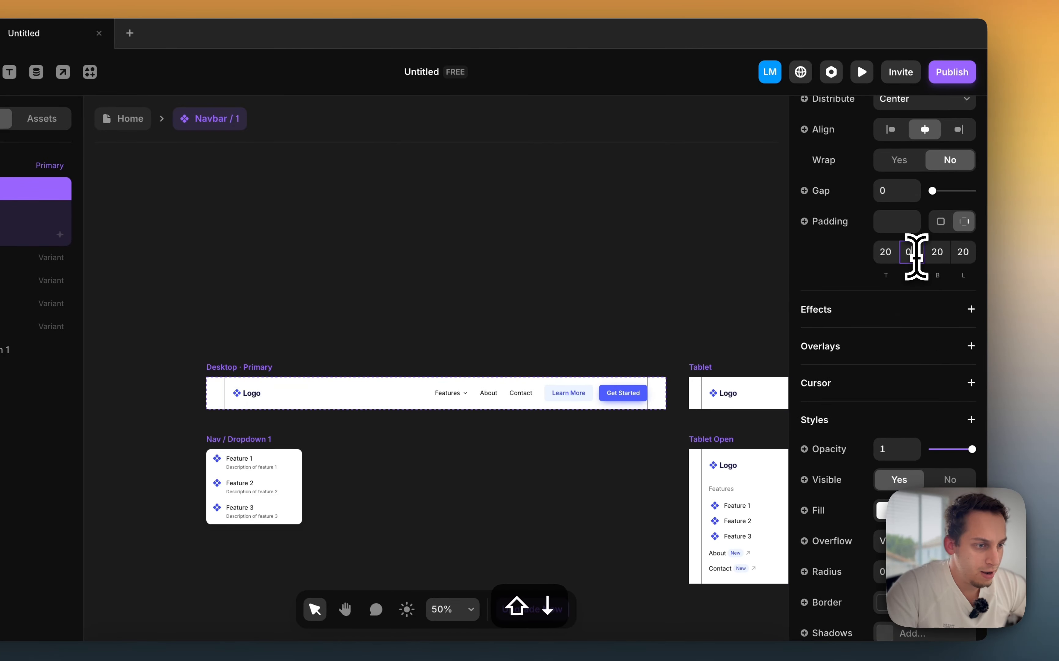
Duplicate the Buttons stack inside the Content of the navbar's Desktop variant
{"action": "left_click", "coordinate": [602, 392]}
{"action": "left_click", "coordinate": [0, 262]}
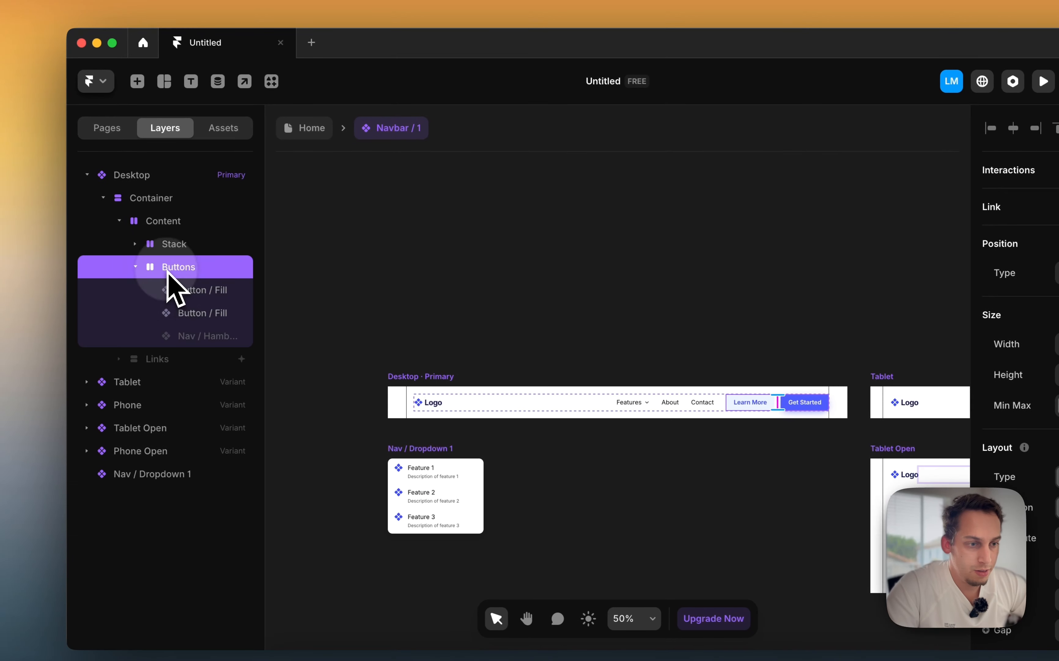
{"action": "left_click", "coordinate": [135, 267]}
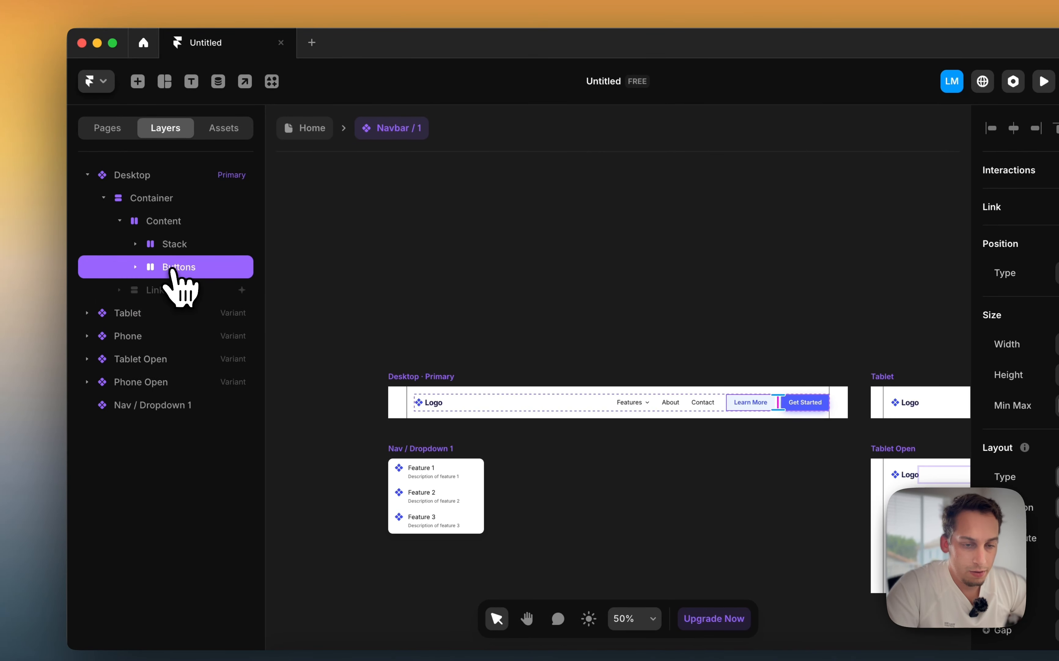
{"action": "key", "text": "super+d"}
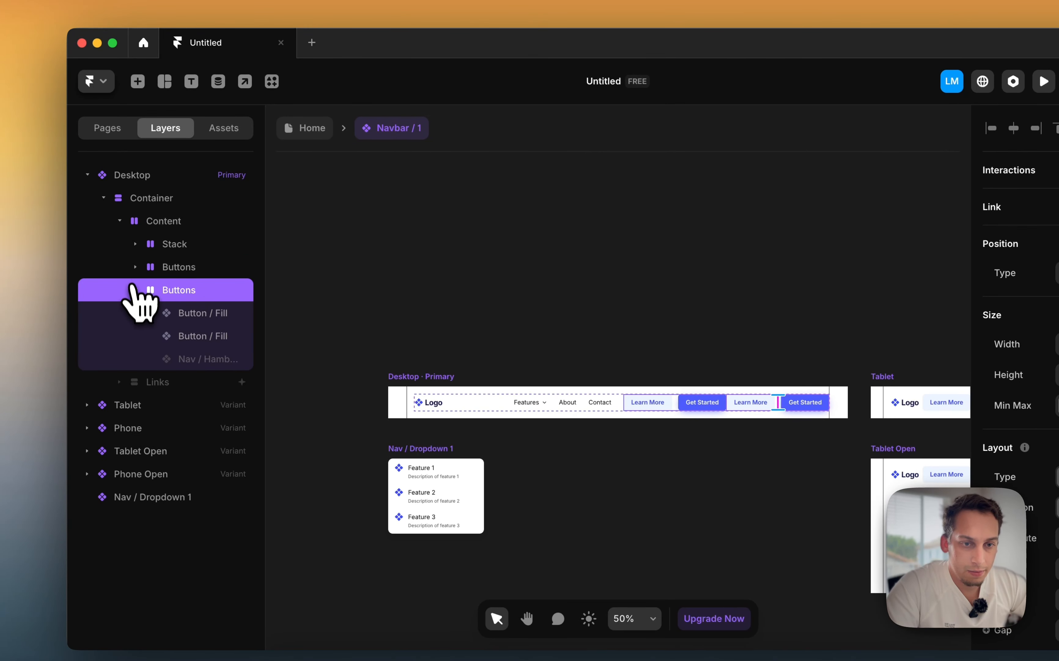
Delete the Get Started button and hamburger from the first Buttons stack, and the Learn More button from the second
{"action": "left_click", "coordinate": [176, 306]}
{"action": "key", "text": "BackSpace"}
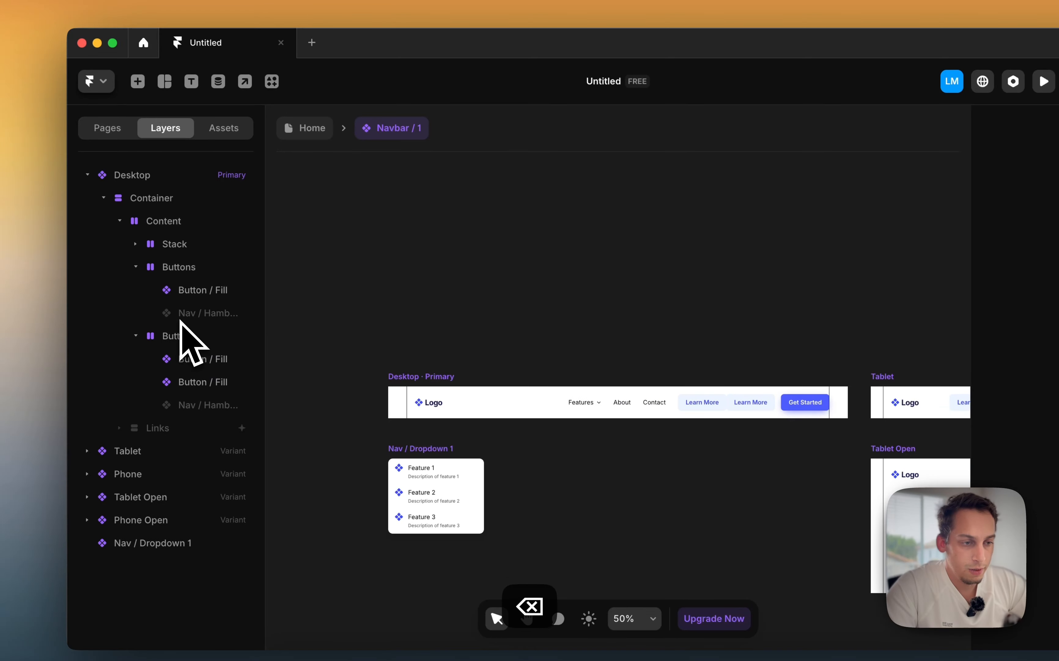
{"action": "left_click", "coordinate": [191, 320]}
{"action": "key", "text": "BackSpace"}
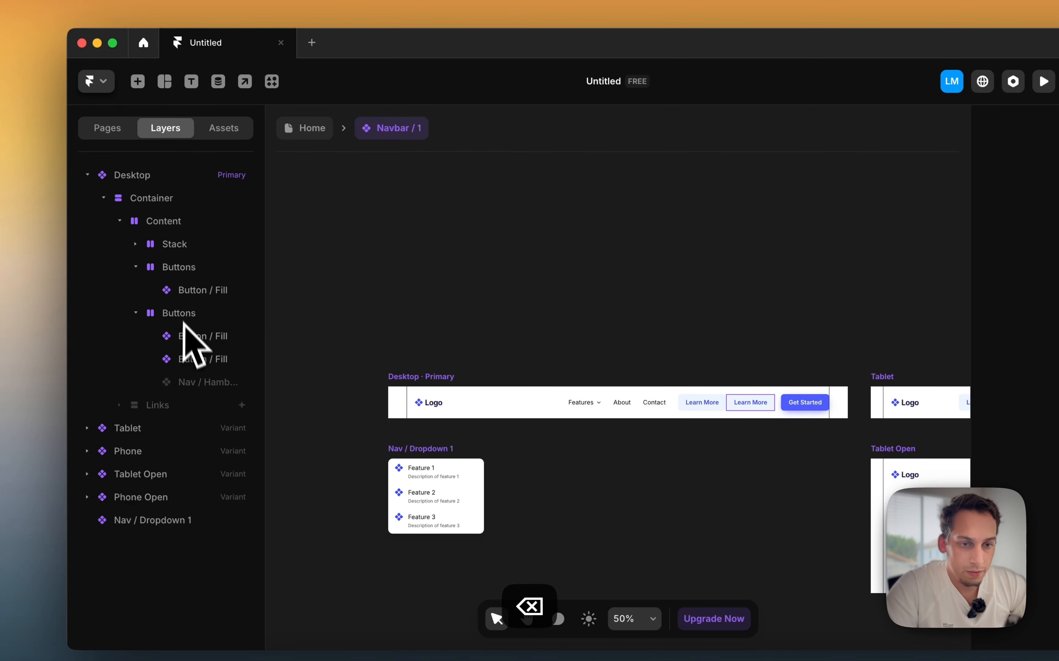
{"action": "left_click", "coordinate": [183, 345]}
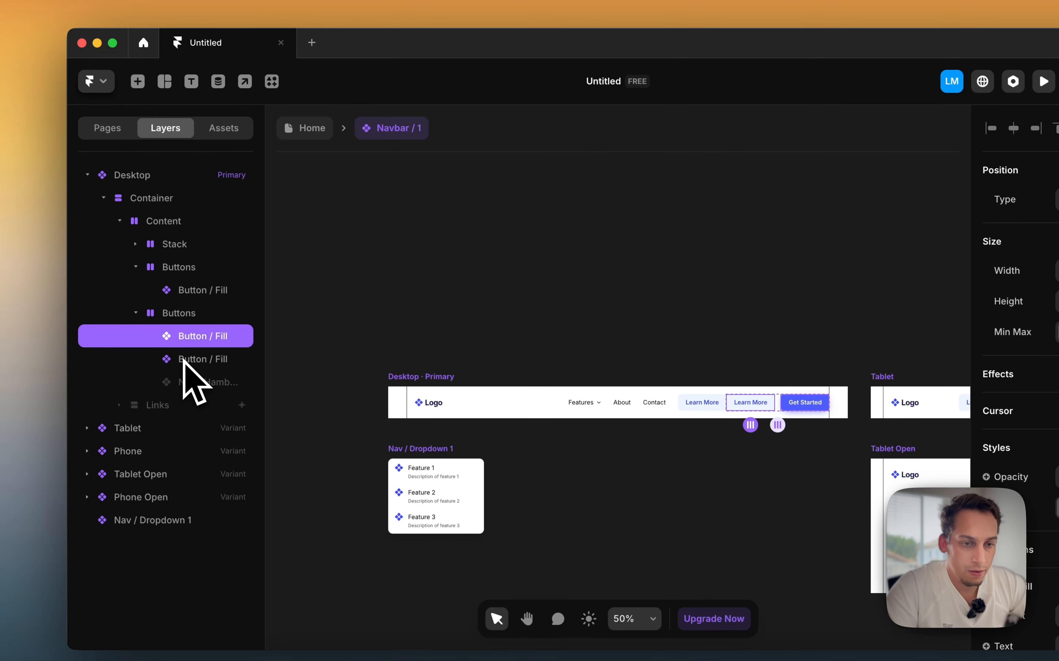
{"action": "key", "text": "BackSpace"}
Move the Buttons stack holding Get Started out of the Container so it sits directly under the Desktop variant
{"action": "left_click", "coordinate": [218, 313]}
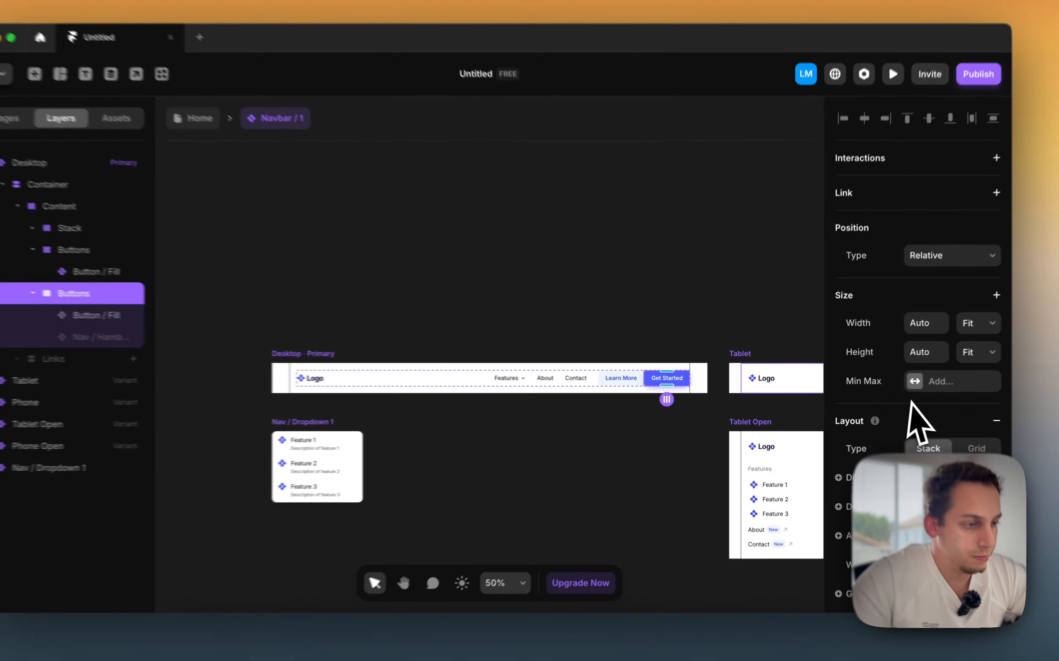
{"action": "scroll", "coordinate": [1043, 448], "scroll_direction": "down", "scroll_amount": 5}
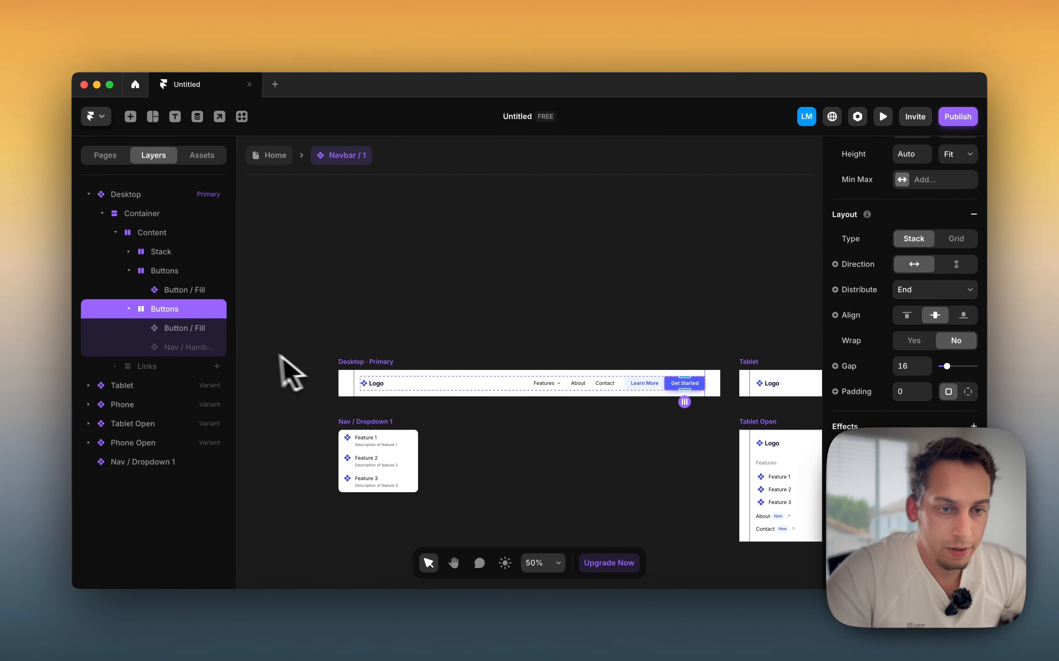
{"action": "left_click", "coordinate": [129, 308]}
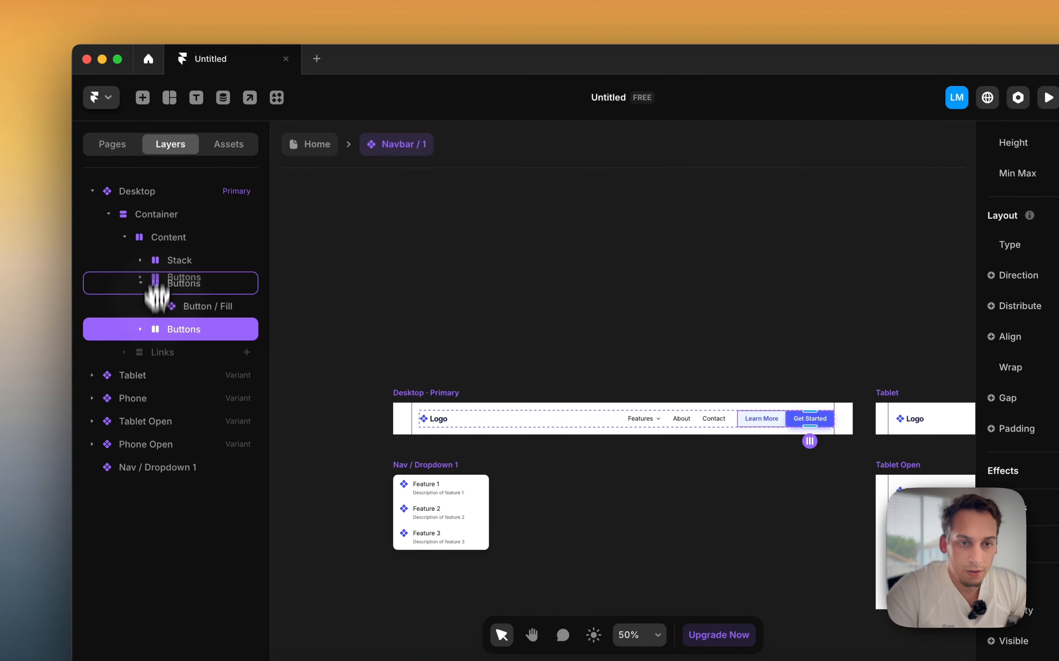
{"action": "left_click_drag", "start_coordinate": [156, 297], "coordinate": [130, 249]}
{"action": "left_click", "coordinate": [108, 236]}
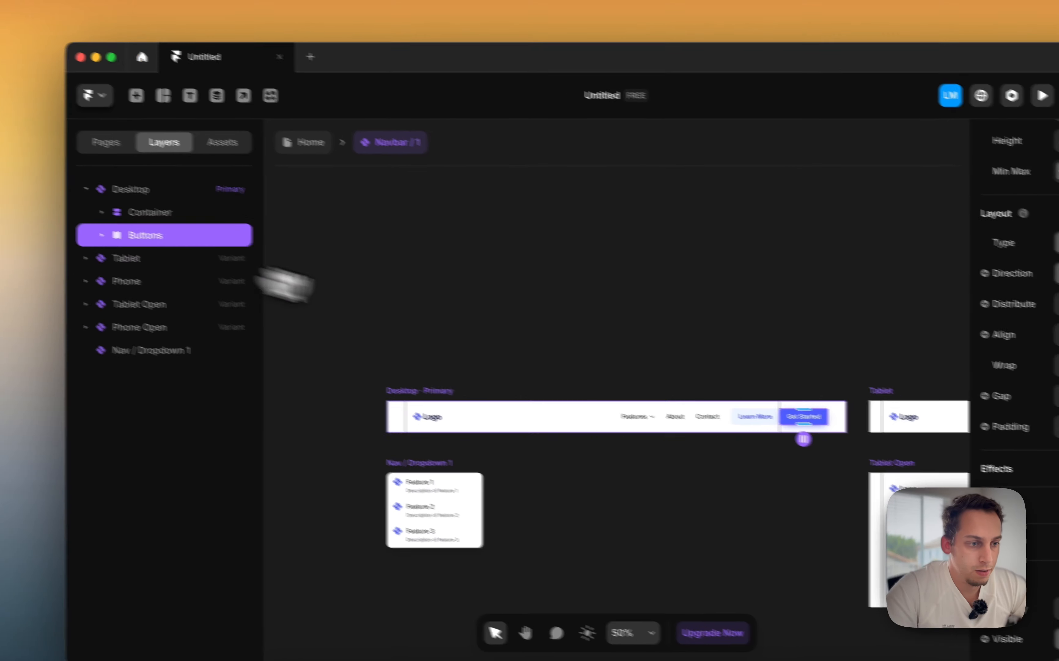
Add a solid #222222 border to the moved Buttons stack with individual side widths, setting the top and bottom to 0
{"action": "scroll", "coordinate": [862, 409], "scroll_direction": "down", "scroll_amount": 10}
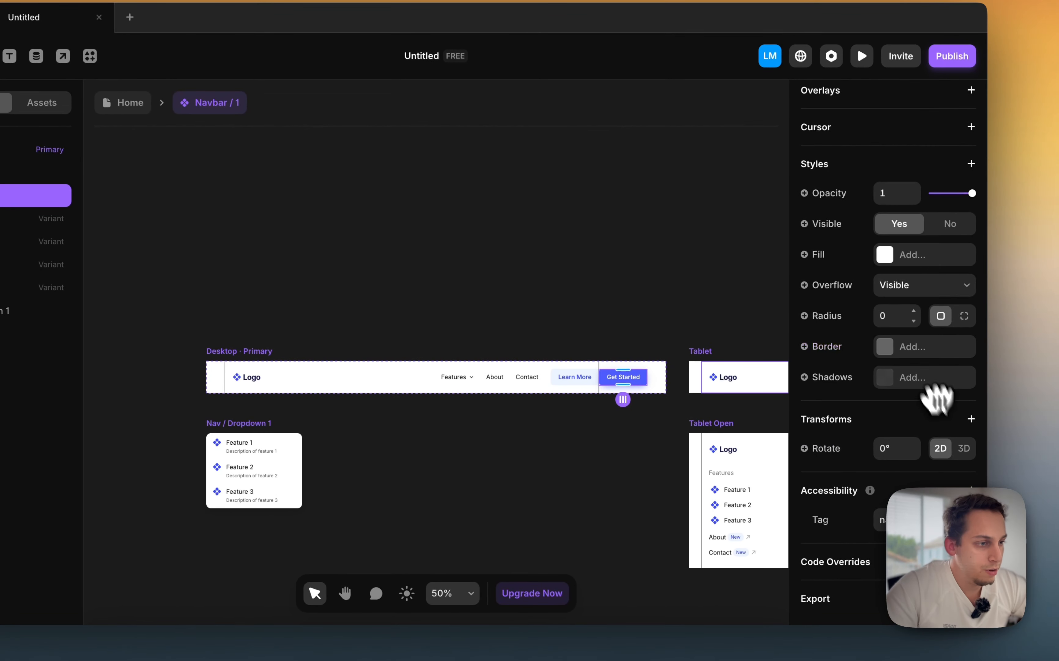
{"action": "left_click", "coordinate": [891, 349]}
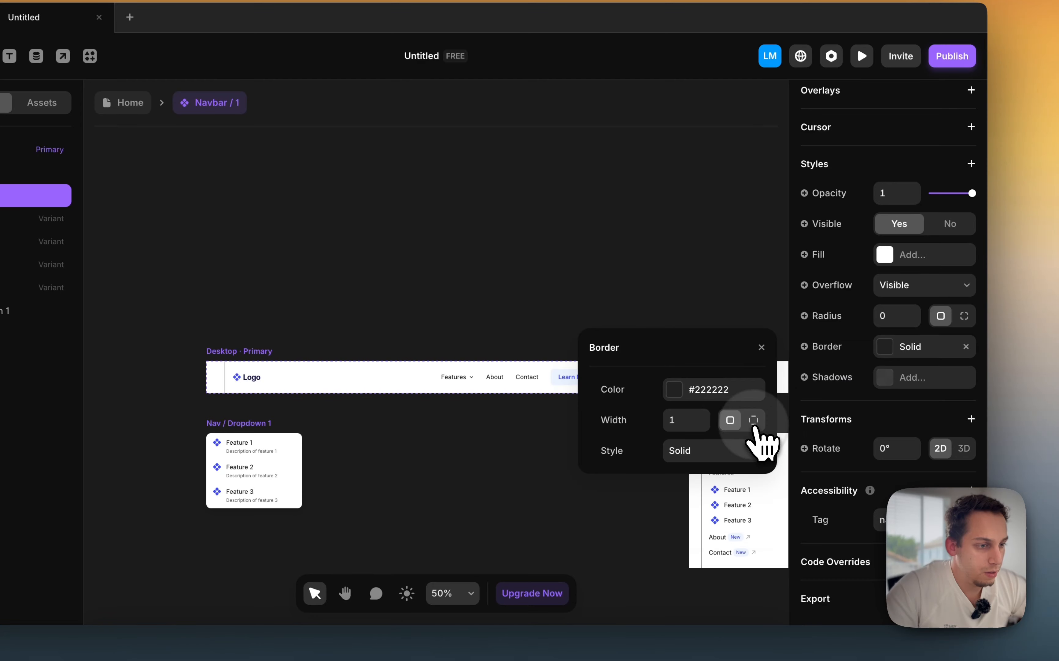
{"action": "left_click", "coordinate": [753, 420]}
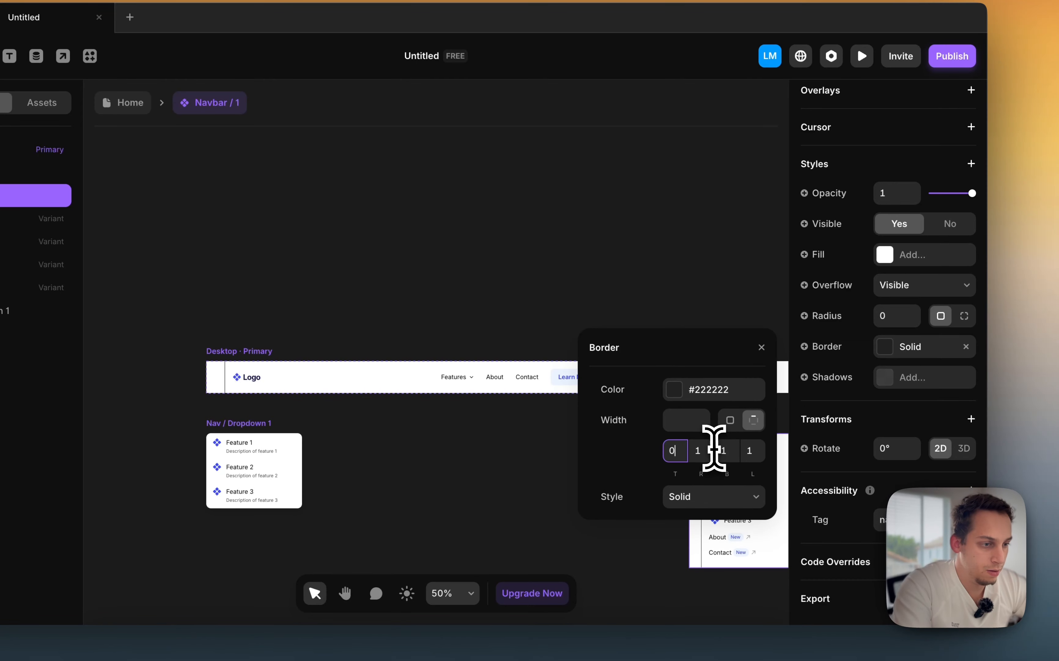
{"action": "type", "text": "0"}
{"action": "left_click", "coordinate": [554, 285]}
{"action": "scroll", "coordinate": [563, 324], "scroll_direction": "up", "scroll_amount": 5}
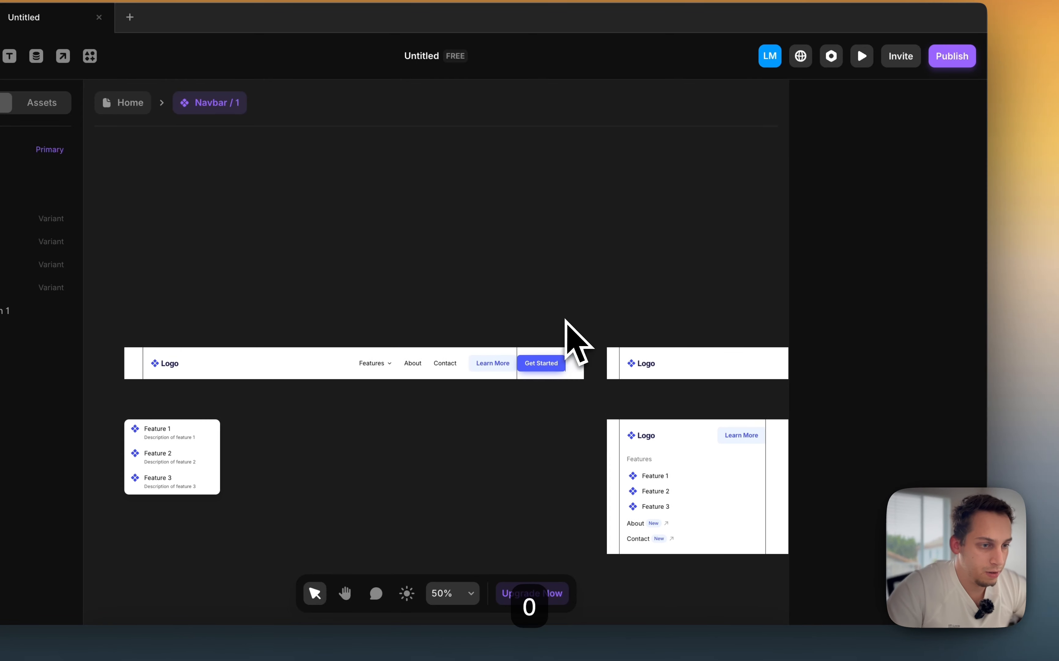
{"action": "scroll", "coordinate": [554, 379], "scroll_direction": "up", "scroll_amount": 1}
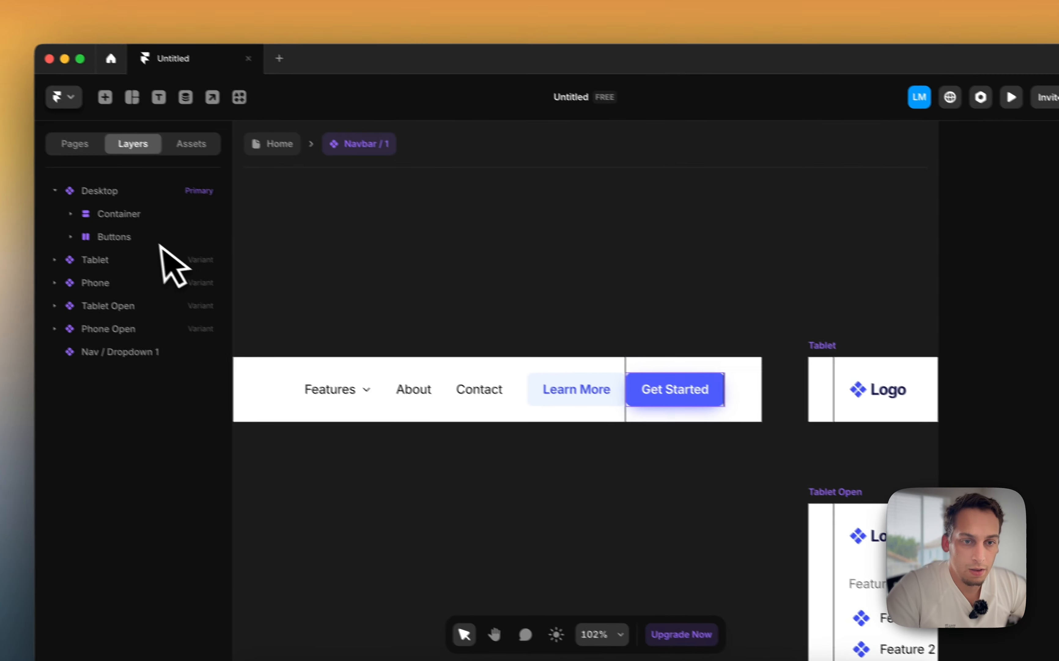
Set the height of the Buttons stack directly under Desktop to Fill, and check the navbar on the Home page
{"action": "left_click", "coordinate": [177, 240]}
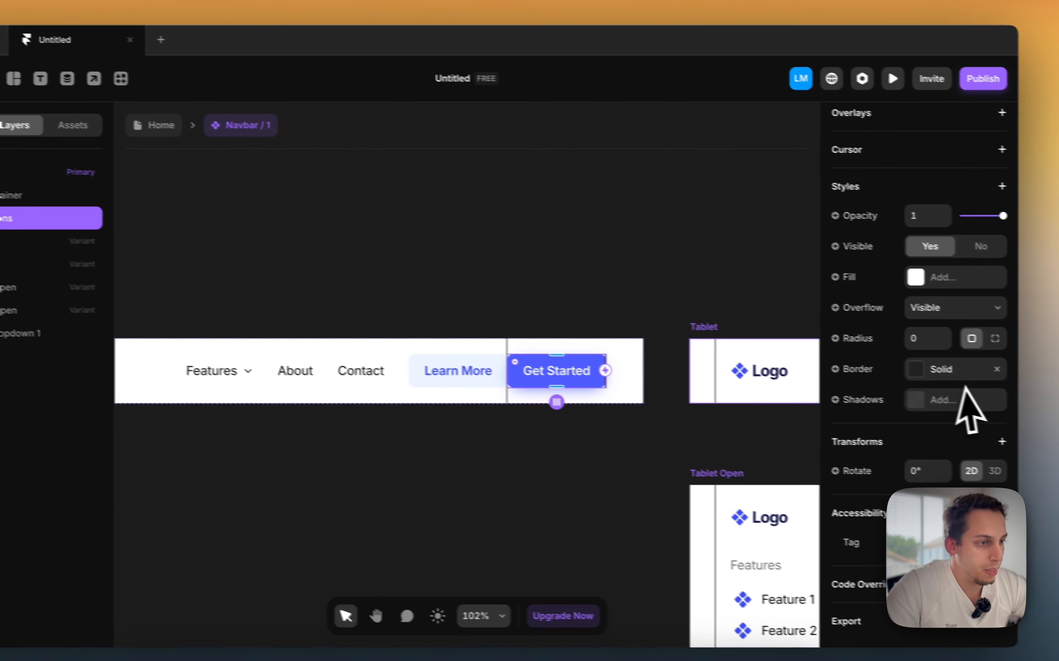
{"action": "scroll", "coordinate": [958, 388], "scroll_direction": "up", "scroll_amount": 12}
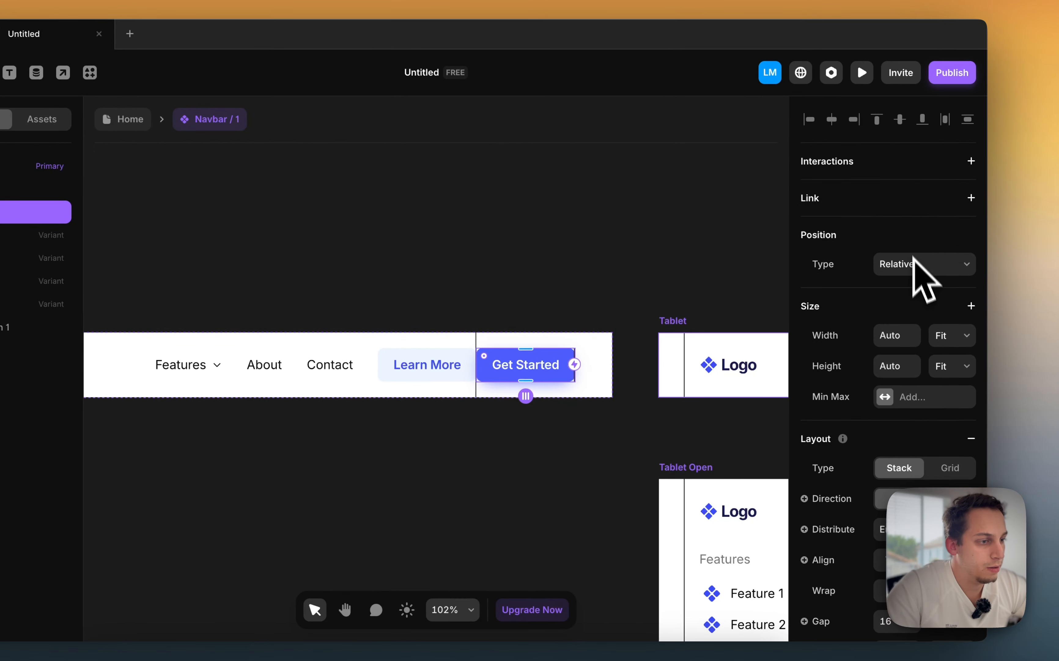
{"action": "left_click", "coordinate": [959, 364]}
{"action": "left_click", "coordinate": [953, 352]}
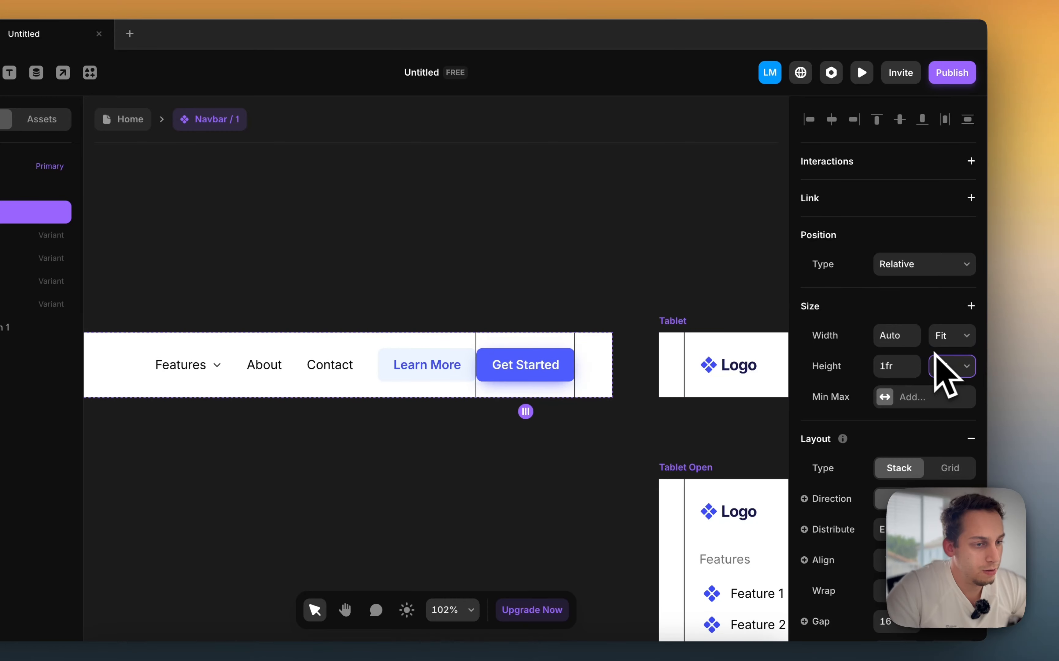
{"action": "left_click", "coordinate": [615, 296]}
{"action": "scroll", "coordinate": [613, 298], "scroll_direction": "down", "scroll_amount": 5}
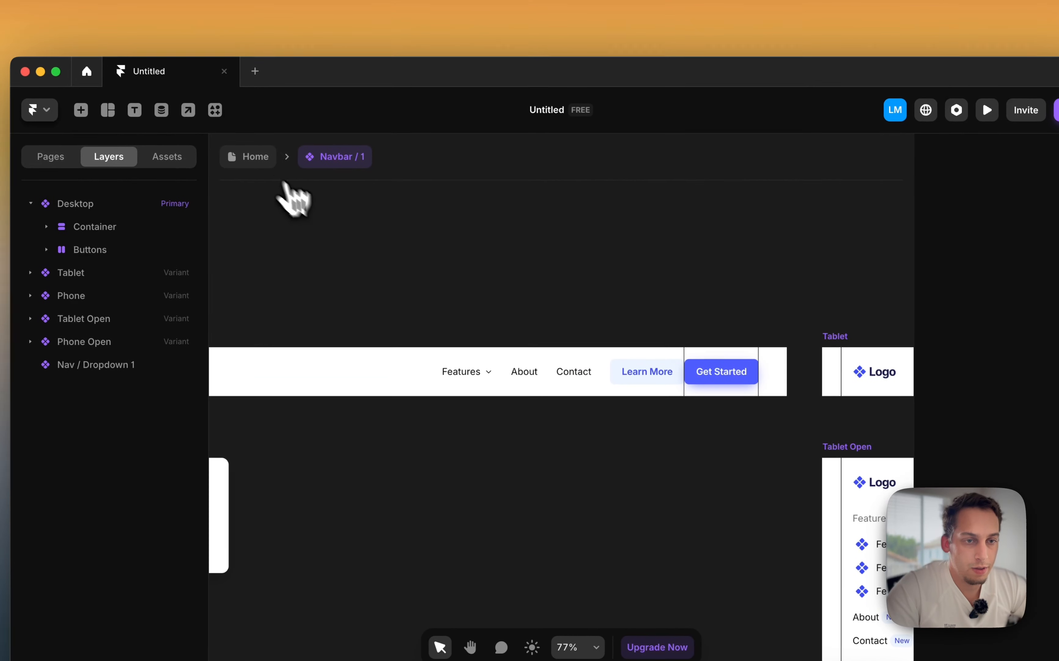
{"action": "left_click", "coordinate": [130, 118]}
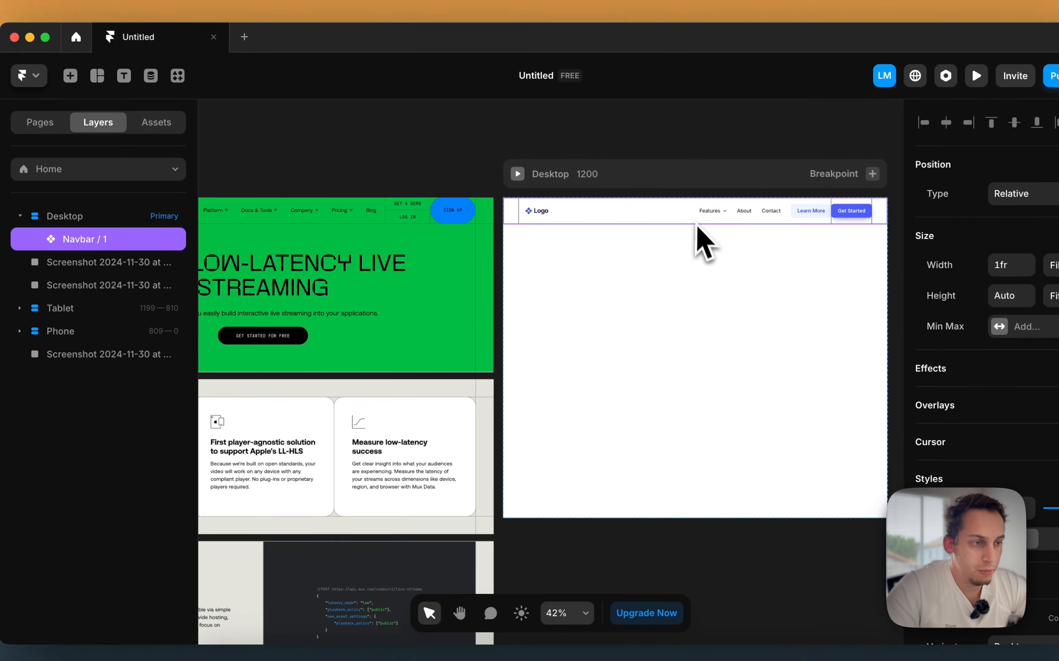
Reopen the navbar component, rename the outer Buttons stack as Button, and duplicate it
{"action": "double_click", "coordinate": [699, 248]}
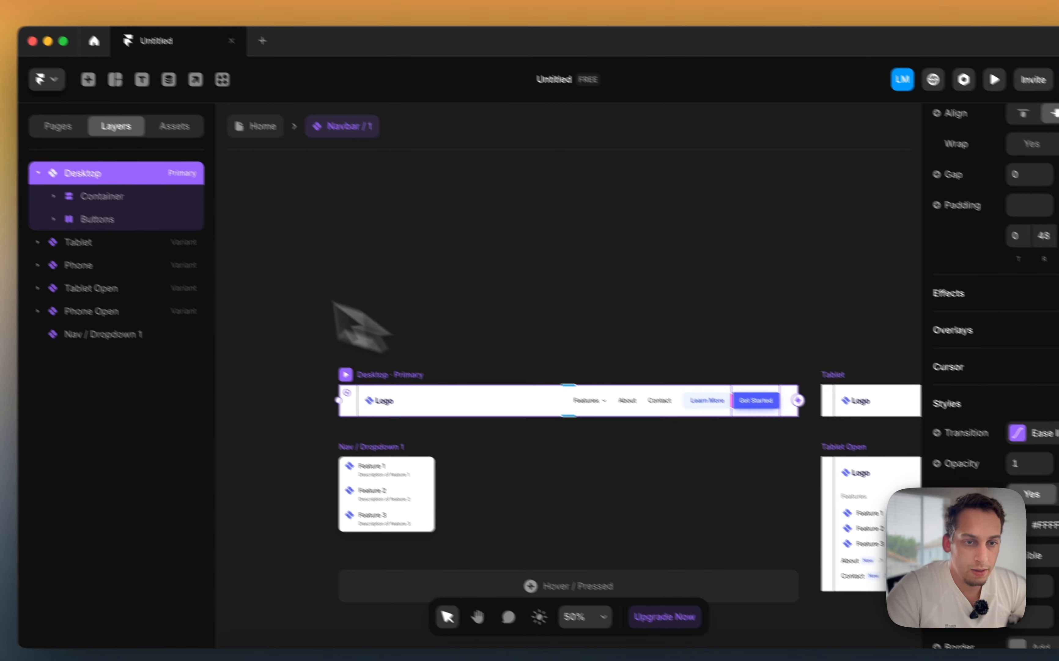
{"action": "double_click", "coordinate": [111, 220]}
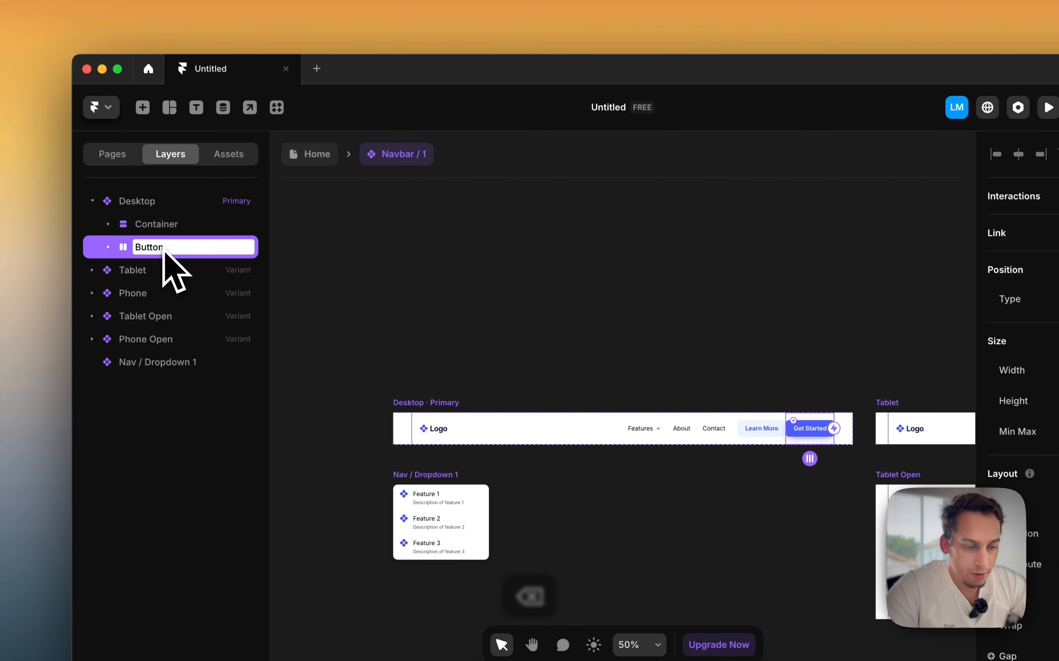
{"action": "key", "text": "super+d"}
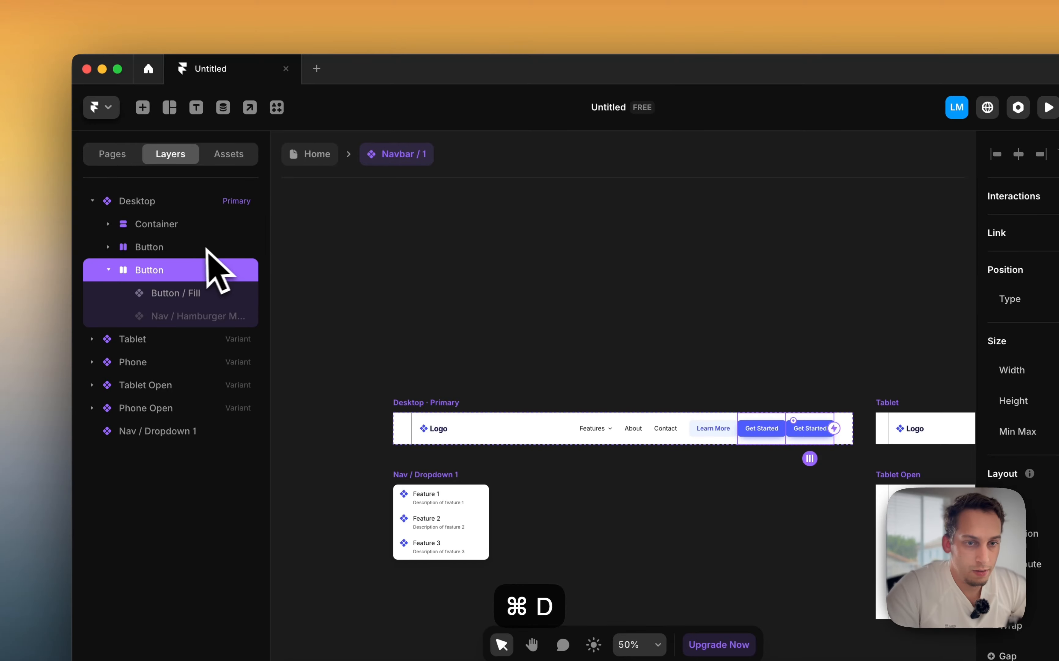
Delete the remaining Buttons stack with Learn More from the Content of the Desktop Container
{"action": "left_click", "coordinate": [108, 224]}
{"action": "left_click", "coordinate": [173, 302]}
{"action": "key", "text": "BackSpace"}
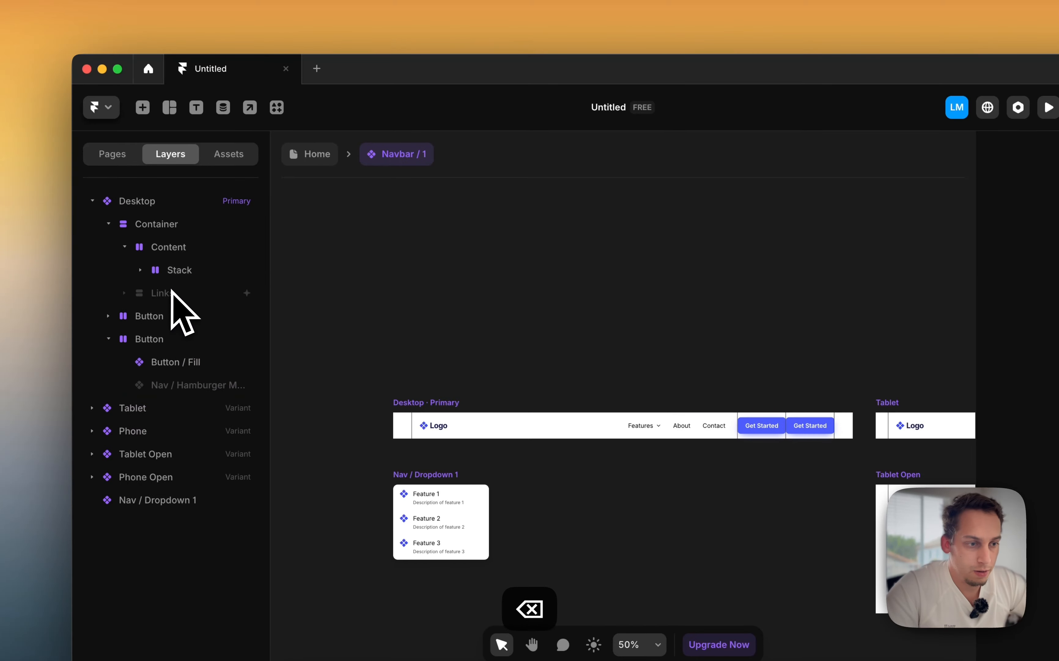
Change the first Get Started button in the Desktop variant to the L / Secondary - Default variant
{"action": "left_click", "coordinate": [762, 430]}
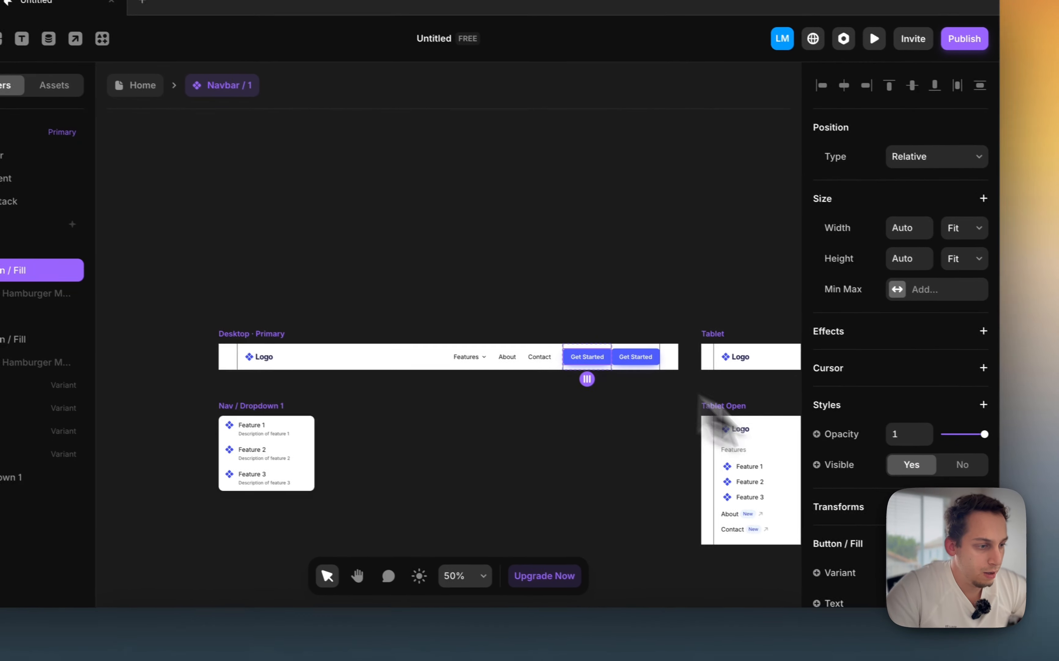
{"action": "scroll", "coordinate": [983, 394], "scroll_direction": "down", "scroll_amount": 1}
{"action": "left_click", "coordinate": [1038, 623]}
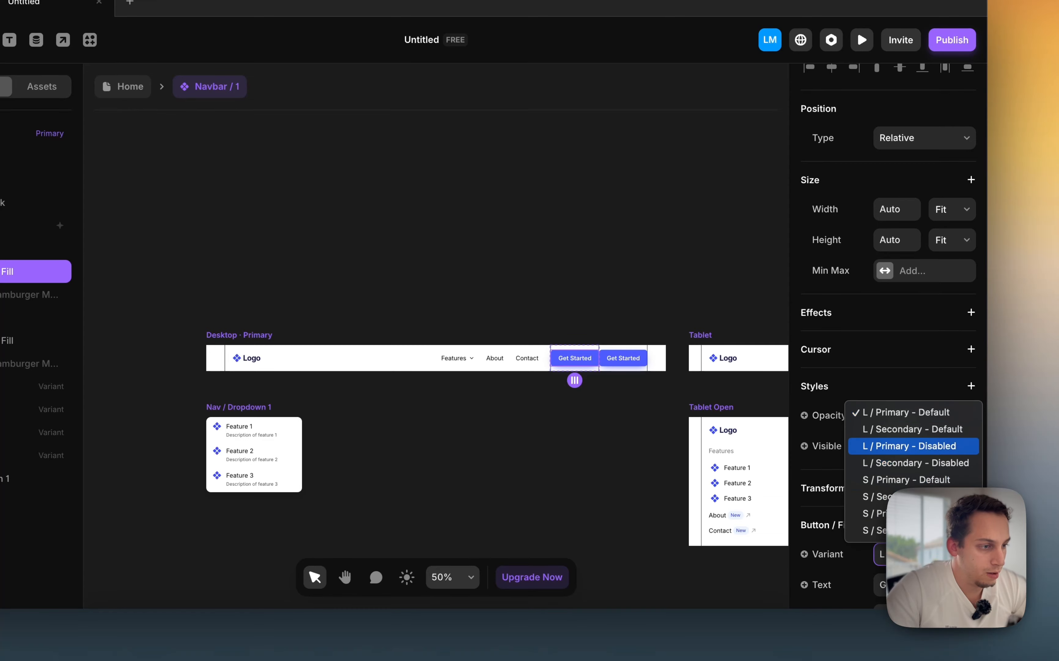
{"action": "left_click", "coordinate": [629, 226]}
{"action": "scroll", "coordinate": [576, 300], "scroll_direction": "up", "scroll_amount": 4}
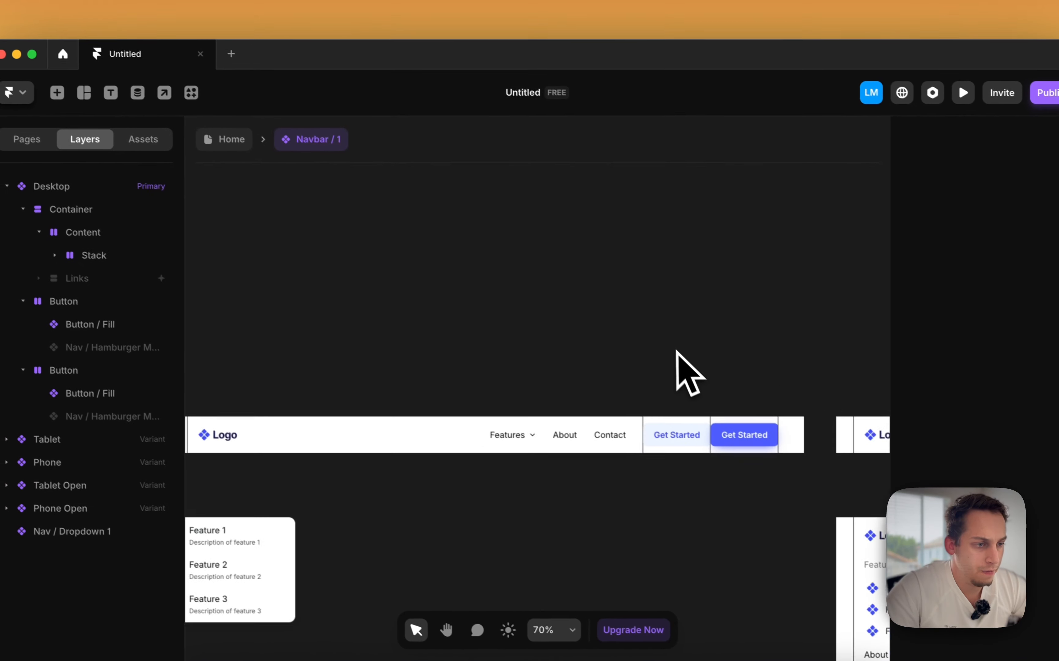
{"action": "scroll", "coordinate": [575, 299], "scroll_direction": "down", "scroll_amount": 3}
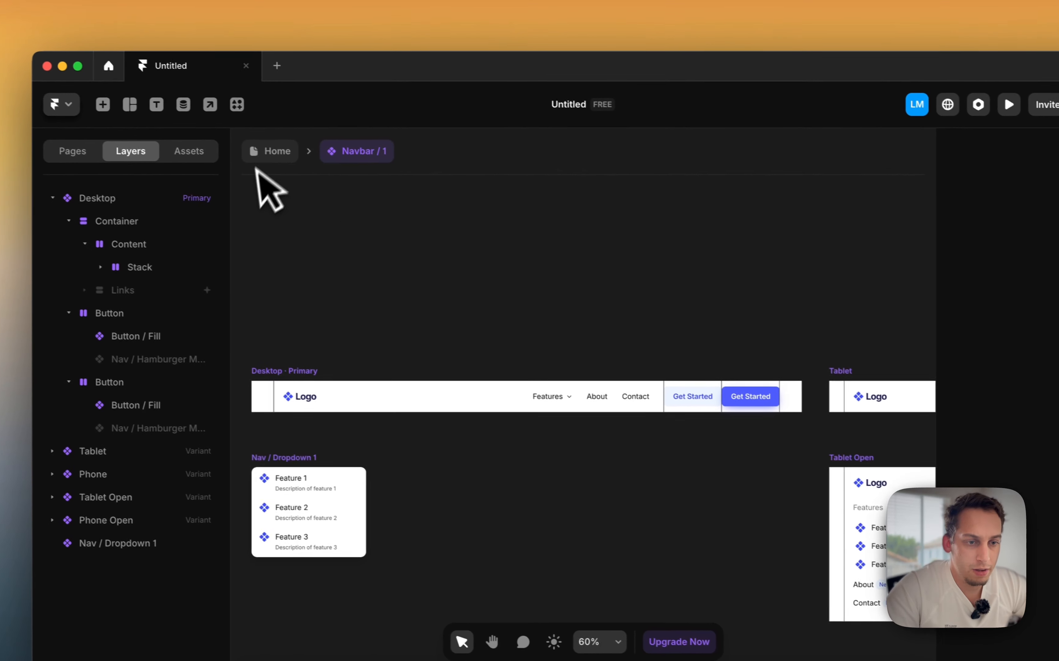
Set the Desktop Container's bottom border width to 1 and compare the navbar with the Mux screenshot on the Home page
{"action": "left_click", "coordinate": [308, 374]}
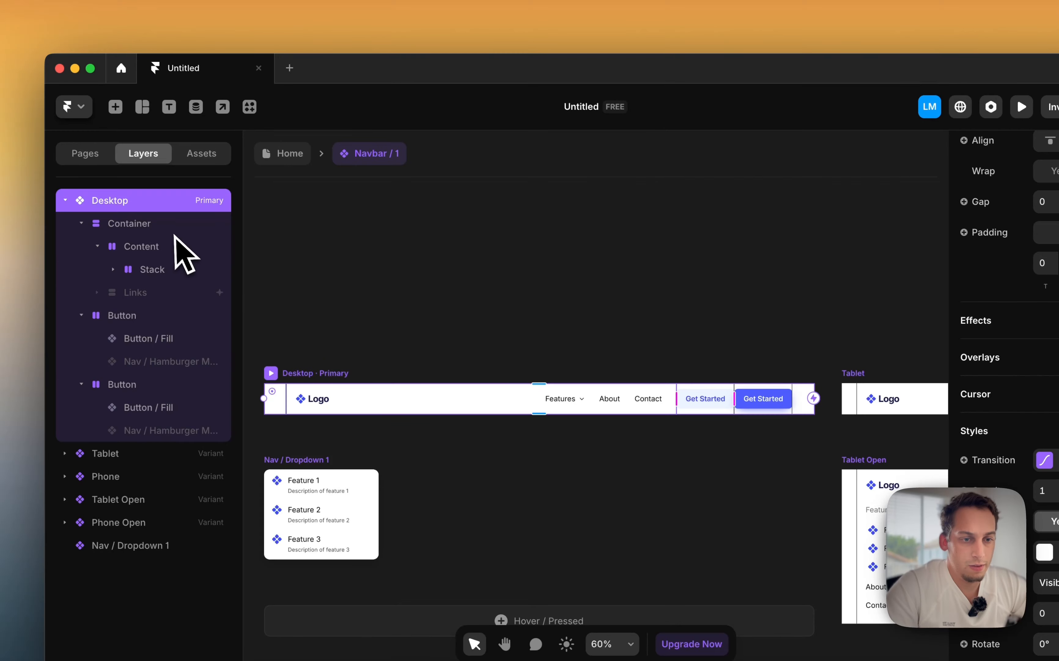
{"action": "left_click", "coordinate": [175, 227]}
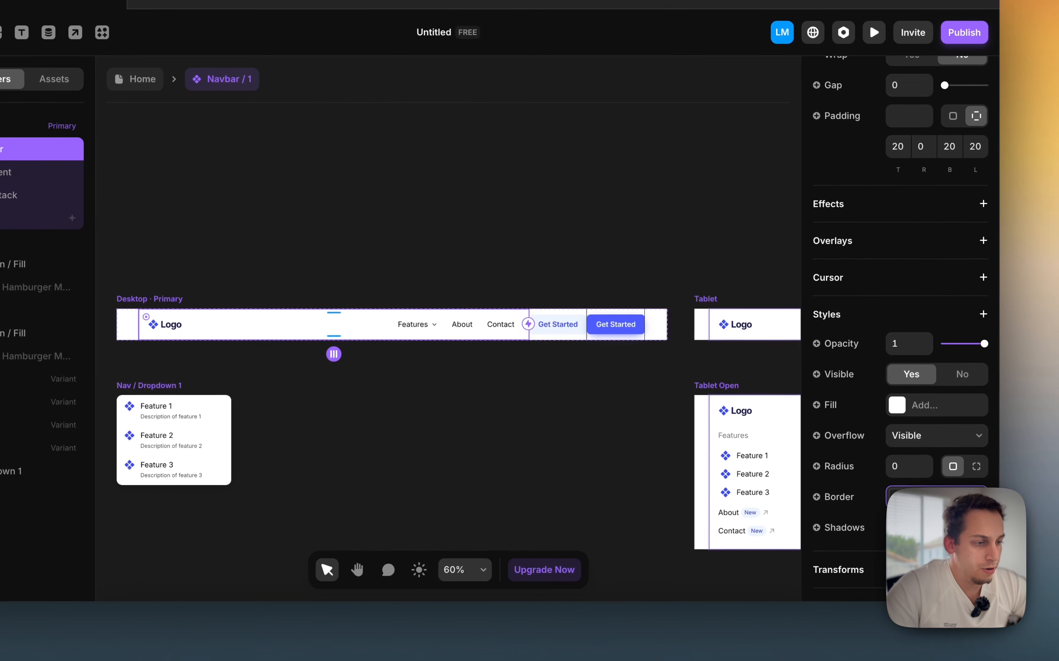
{"action": "left_click", "coordinate": [893, 497]}
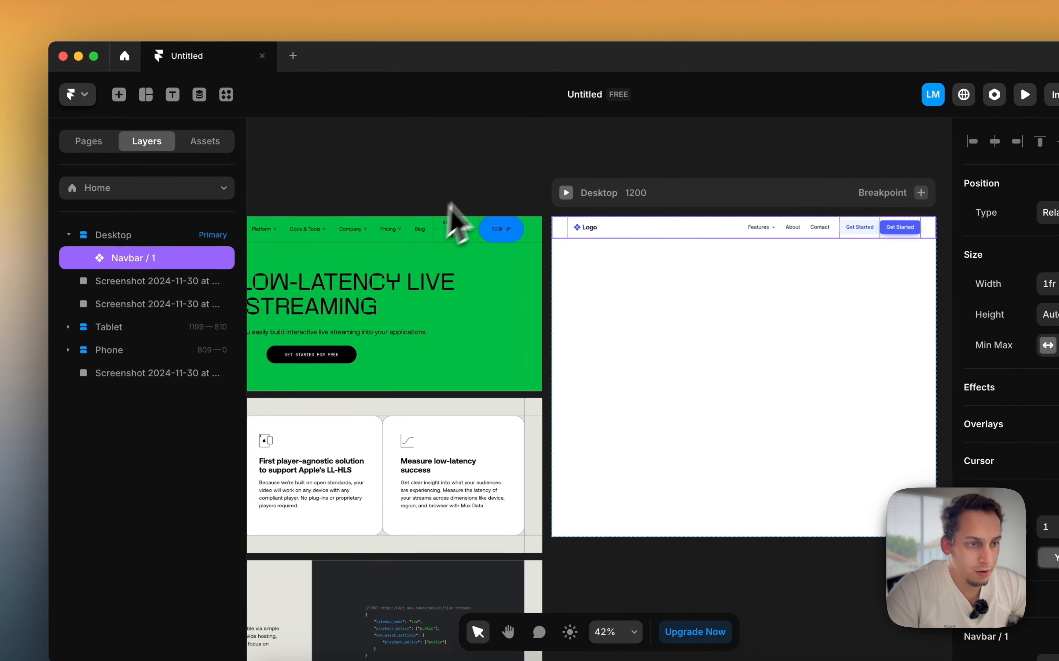
{"action": "scroll", "coordinate": [476, 177], "scroll_direction": "right", "scroll_amount": 4}
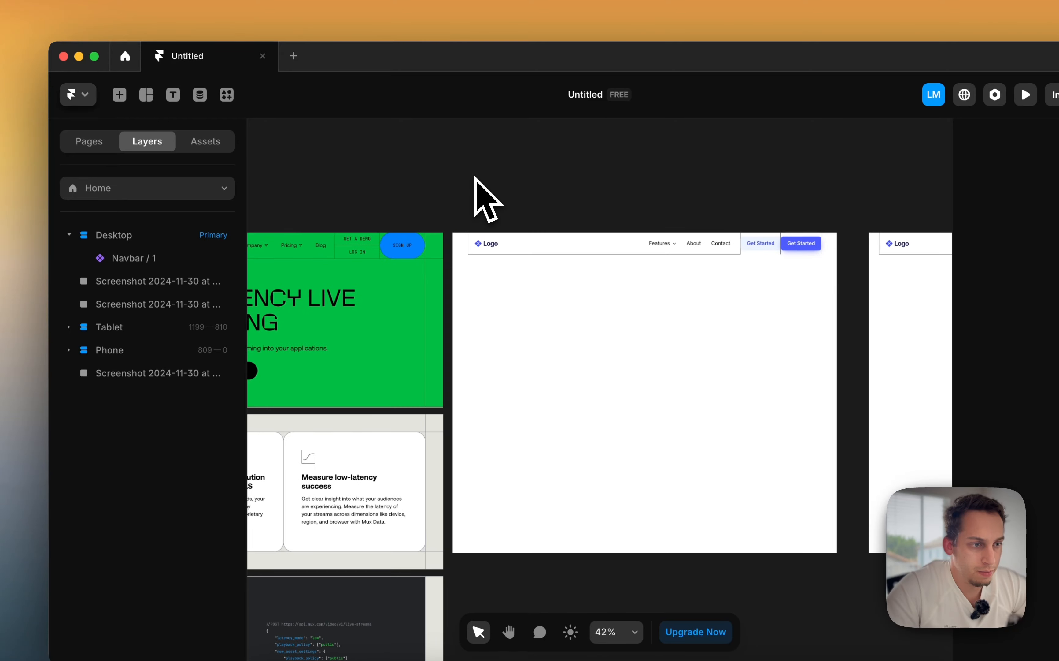
Return to the navbar component and set the Desktop Container's bottom border width to 0
{"action": "key", "text": "super+z"}
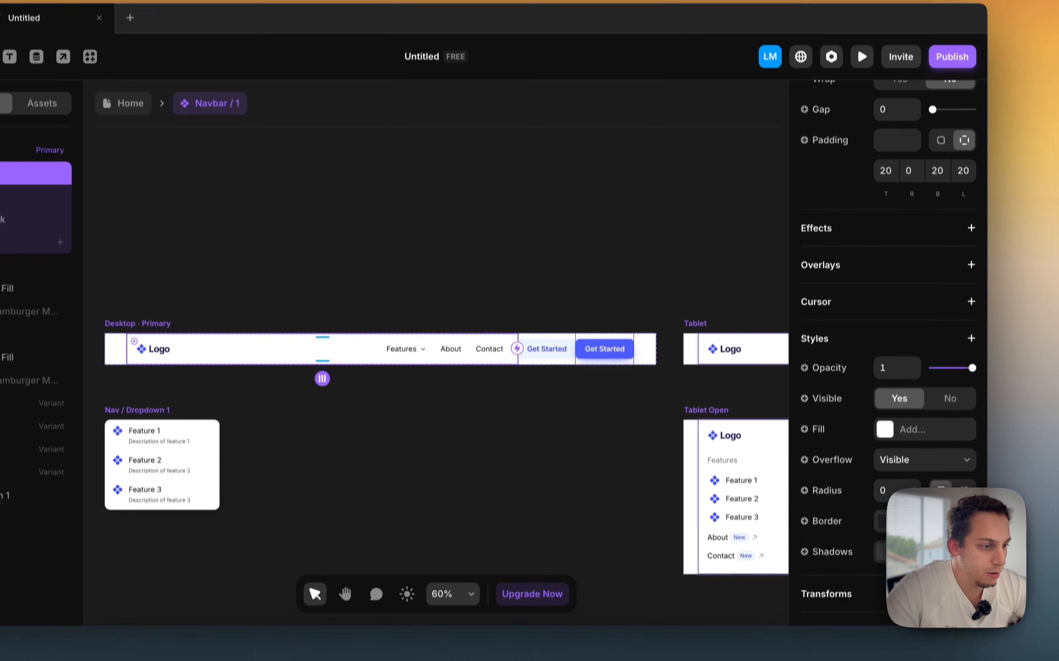
{"action": "left_click", "coordinate": [899, 521]}
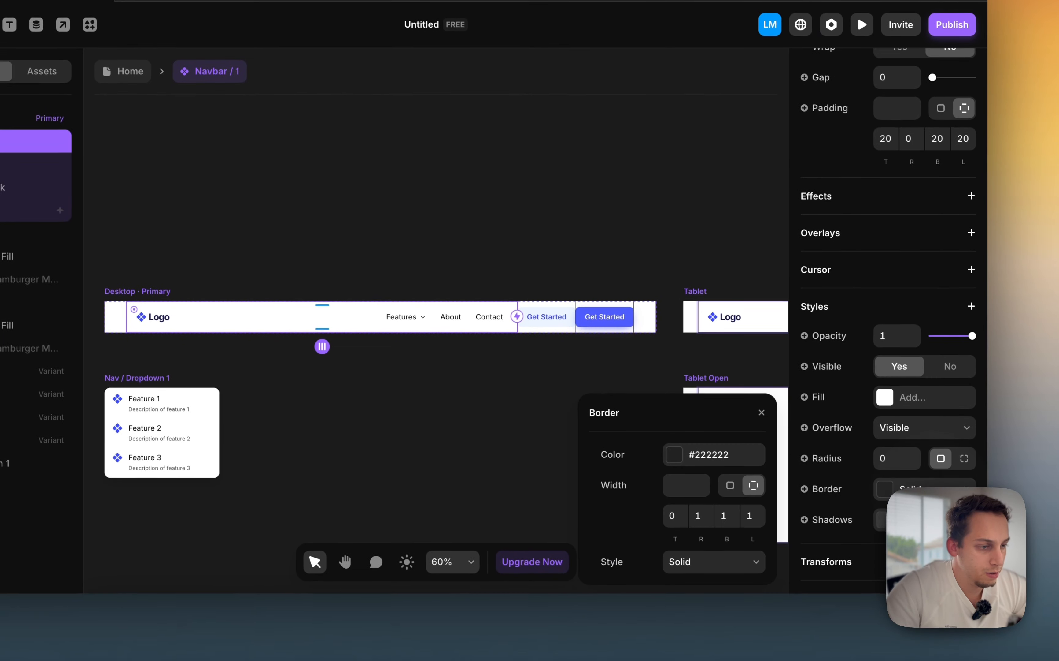
{"action": "key", "text": "Return"}
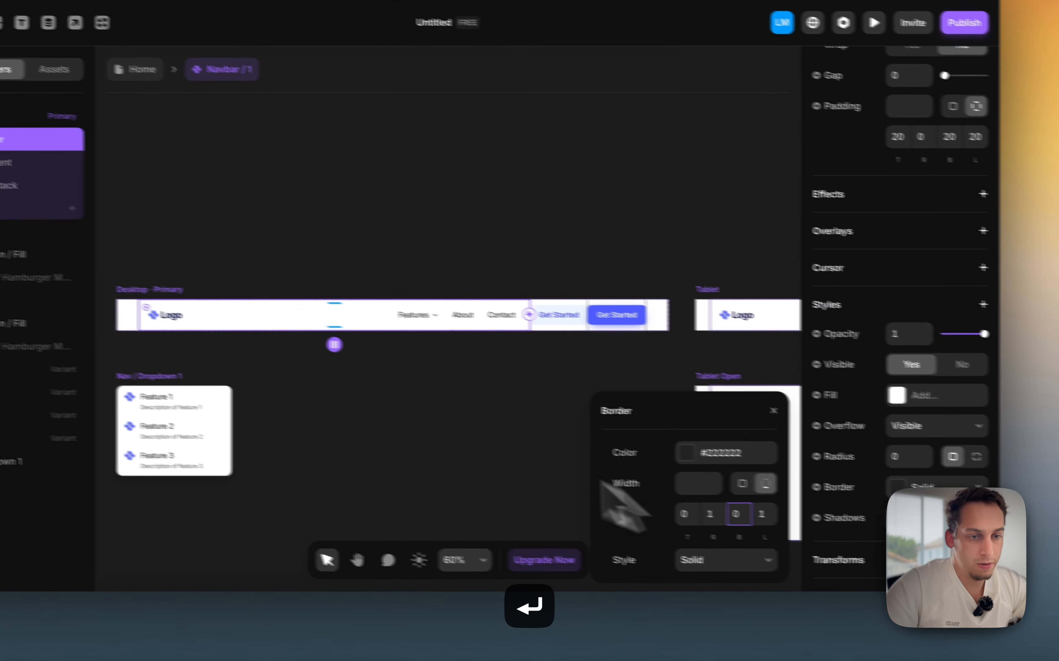
Give the navbar's Desktop variant a solid #222222 border with width 1 on the bottom and 0 on all other sides
{"action": "left_click", "coordinate": [168, 286]}
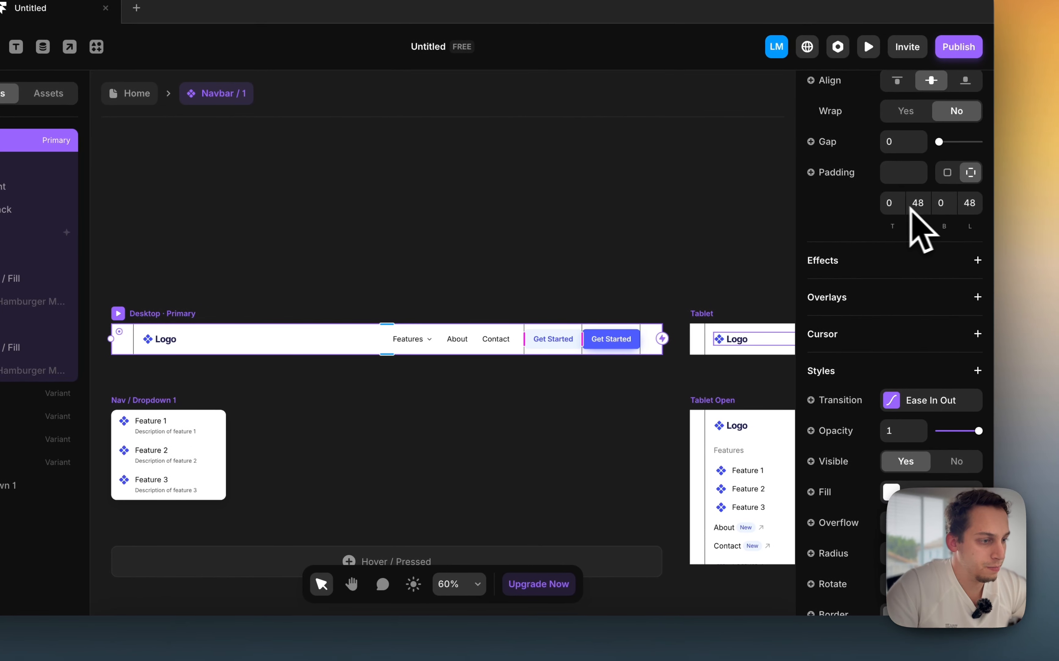
{"action": "scroll", "coordinate": [893, 476], "scroll_direction": "down", "scroll_amount": 3}
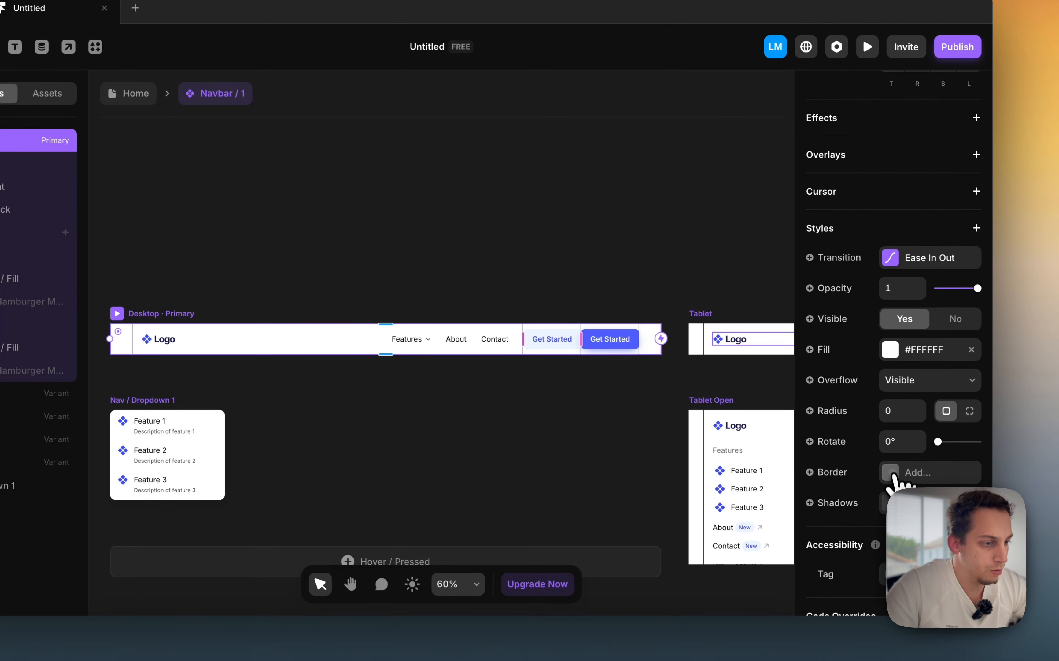
{"action": "left_click", "coordinate": [893, 472]}
{"action": "left_click", "coordinate": [759, 546]}
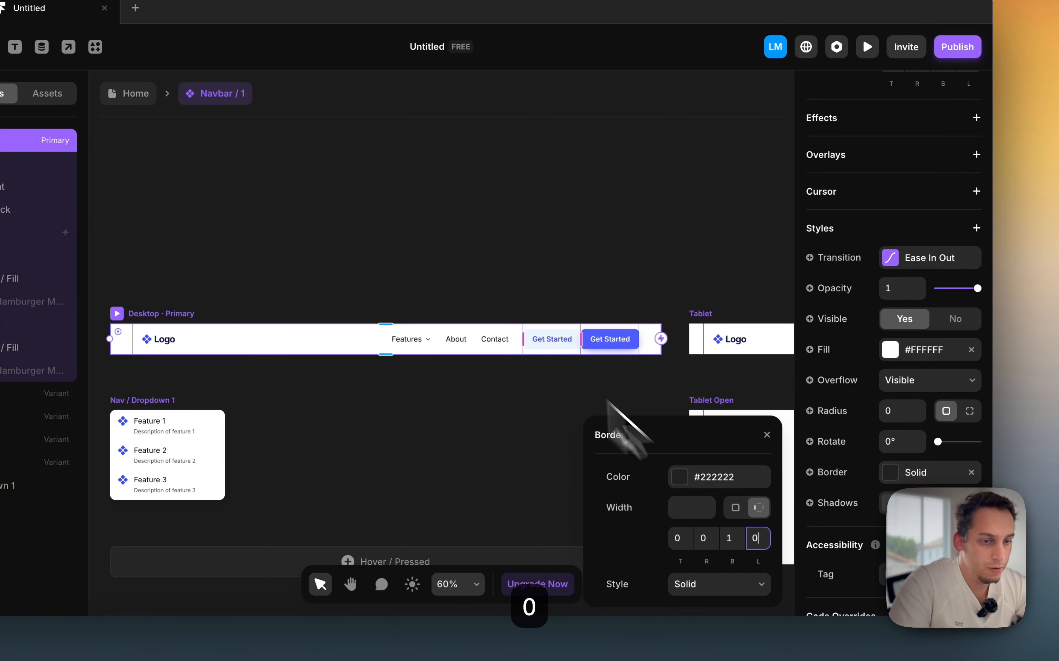
Compare the navbar on the Home page with the Mux screenshot and inspect the Container and Desktop layers in its component
{"action": "left_click", "coordinate": [470, 272]}
{"action": "left_click", "coordinate": [145, 90]}
{"action": "left_click", "coordinate": [254, 156]}
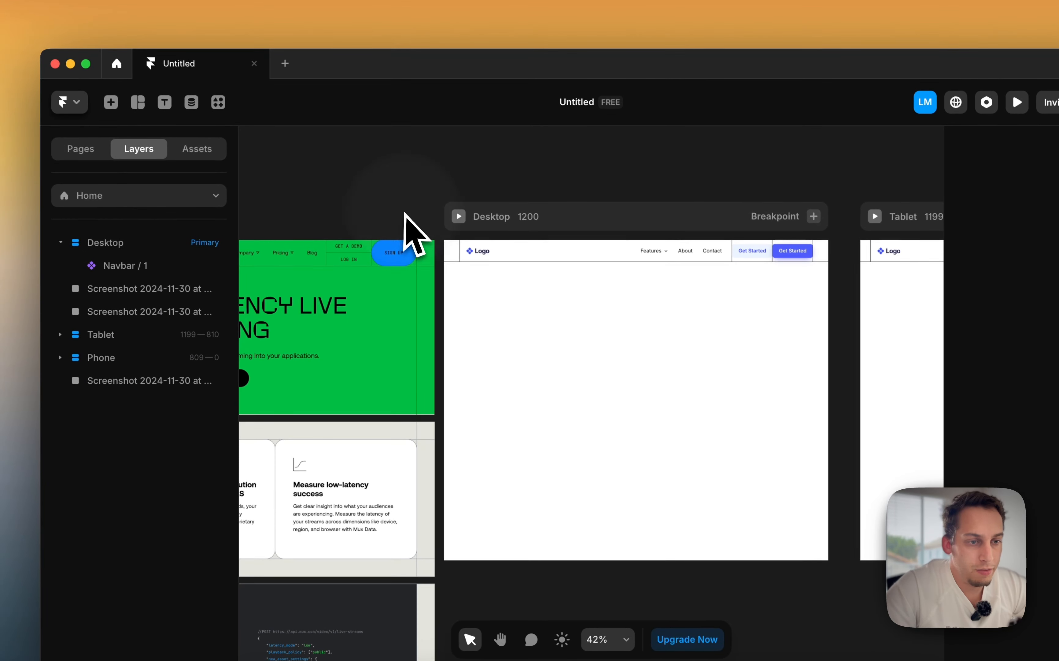
{"action": "scroll", "coordinate": [404, 214], "scroll_direction": "left", "scroll_amount": 10}
{"action": "scroll", "coordinate": [407, 228], "scroll_direction": "right", "scroll_amount": 6}
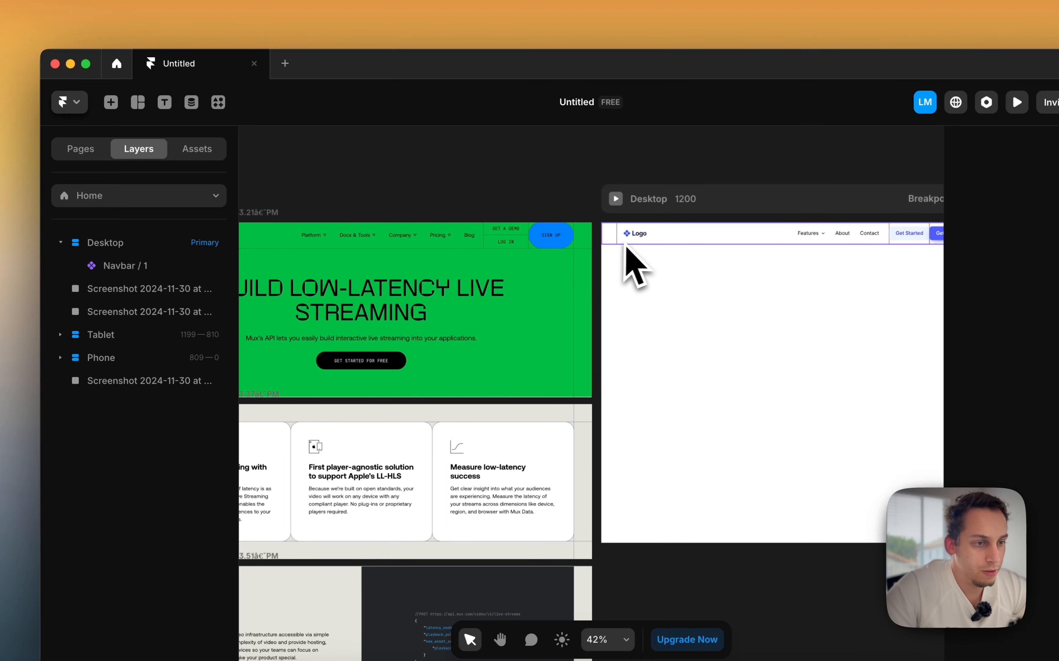
{"action": "double_click", "coordinate": [626, 246]}
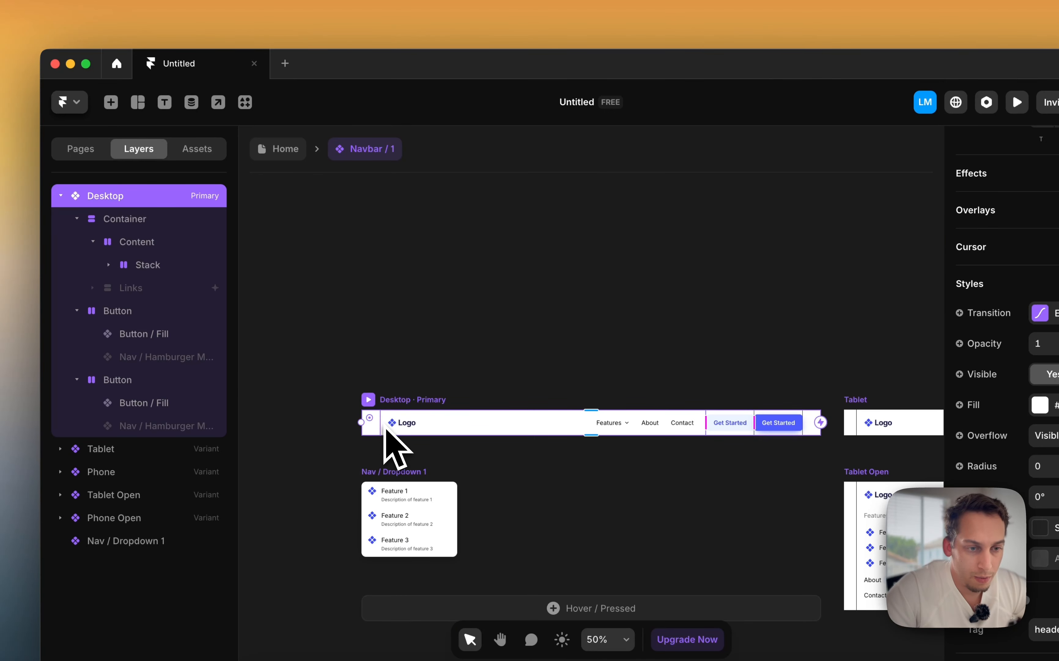
{"action": "left_click", "coordinate": [153, 219]}
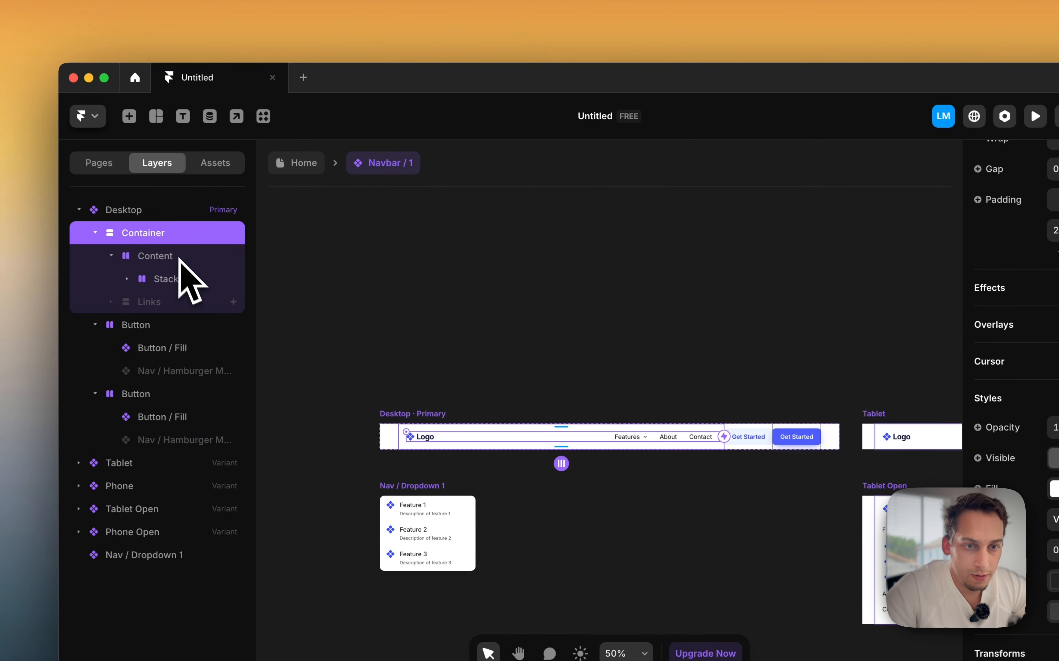
{"action": "left_click", "coordinate": [158, 210]}
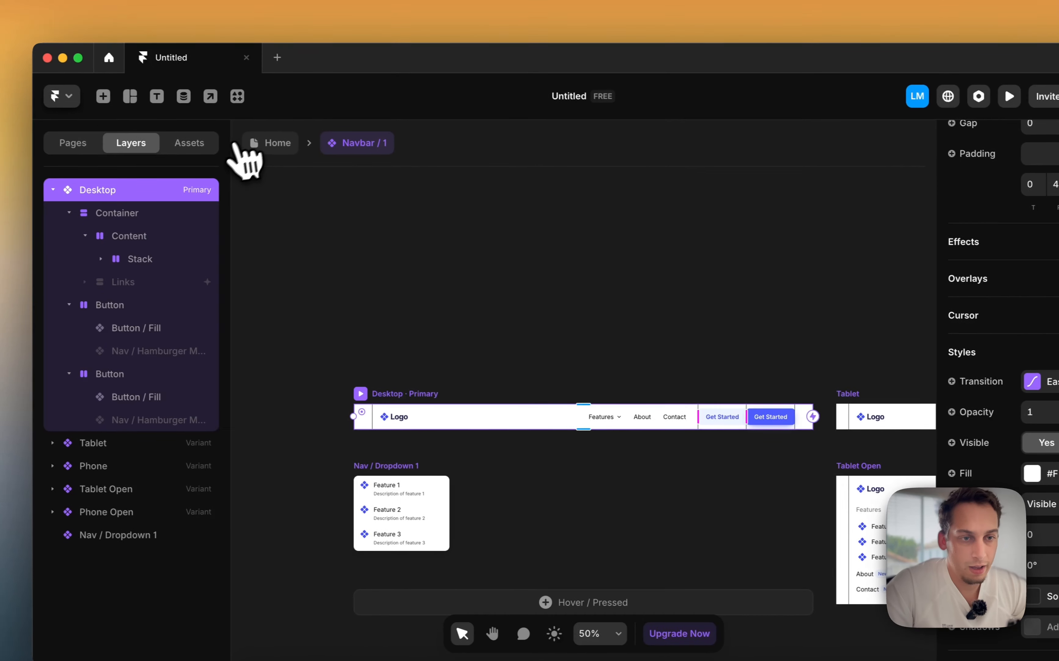
{"action": "left_click", "coordinate": [126, 139]}
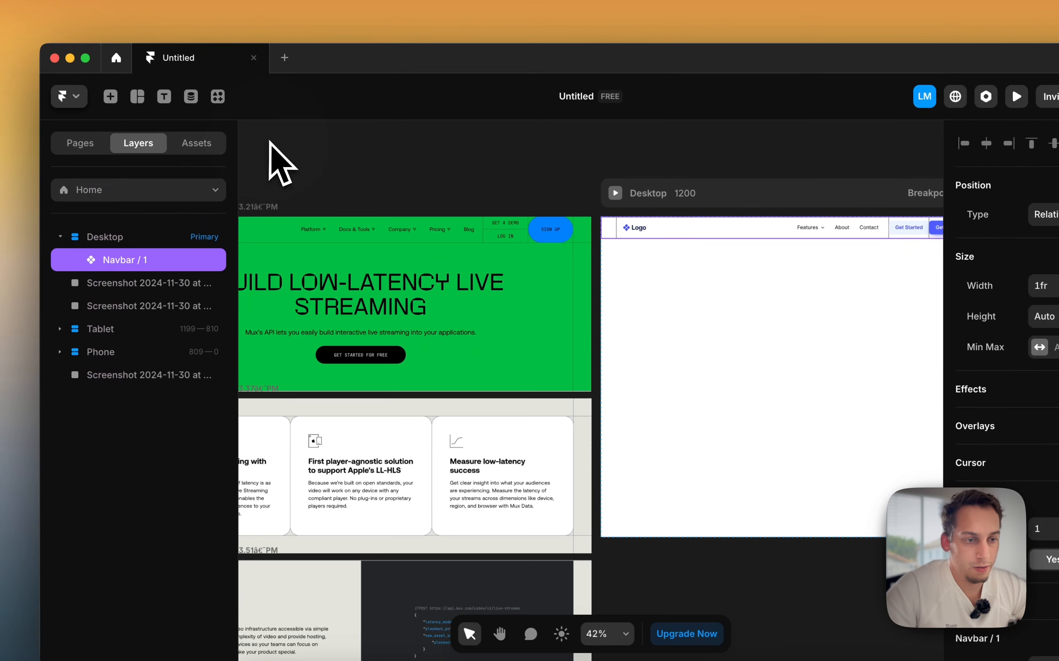
Examine the navbar's border lines at the Desktop, Tablet and Phone breakpoints and against the Mux screenshot's header
{"action": "scroll", "coordinate": [625, 247], "scroll_direction": "up", "scroll_amount": 5}
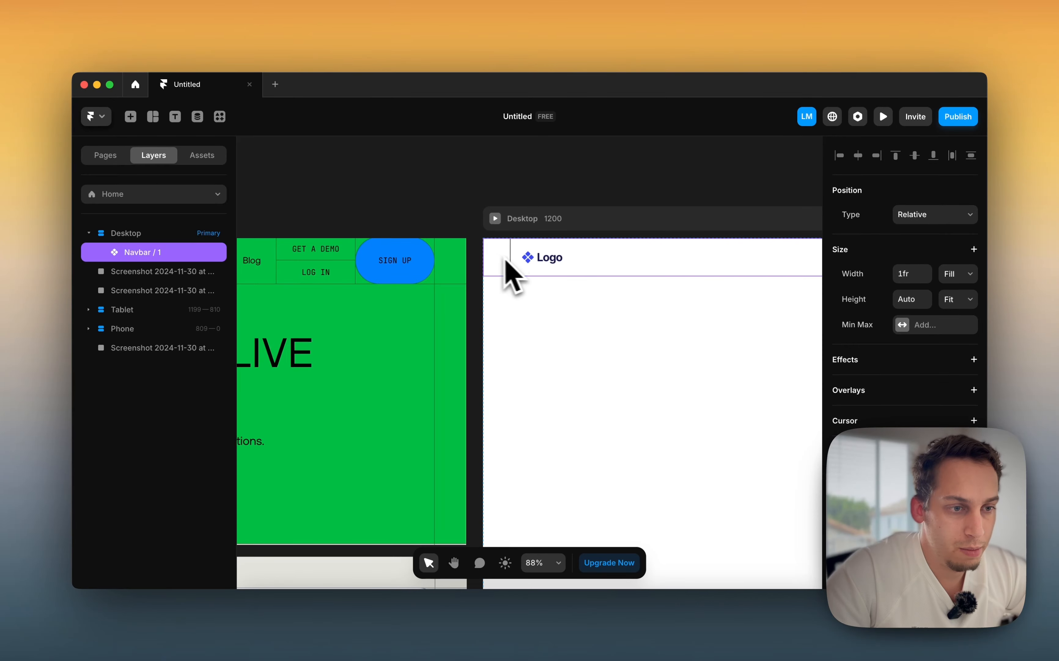
{"action": "scroll", "coordinate": [512, 271], "scroll_direction": "down", "scroll_amount": 4}
{"action": "scroll", "coordinate": [553, 324], "scroll_direction": "down", "scroll_amount": 3}
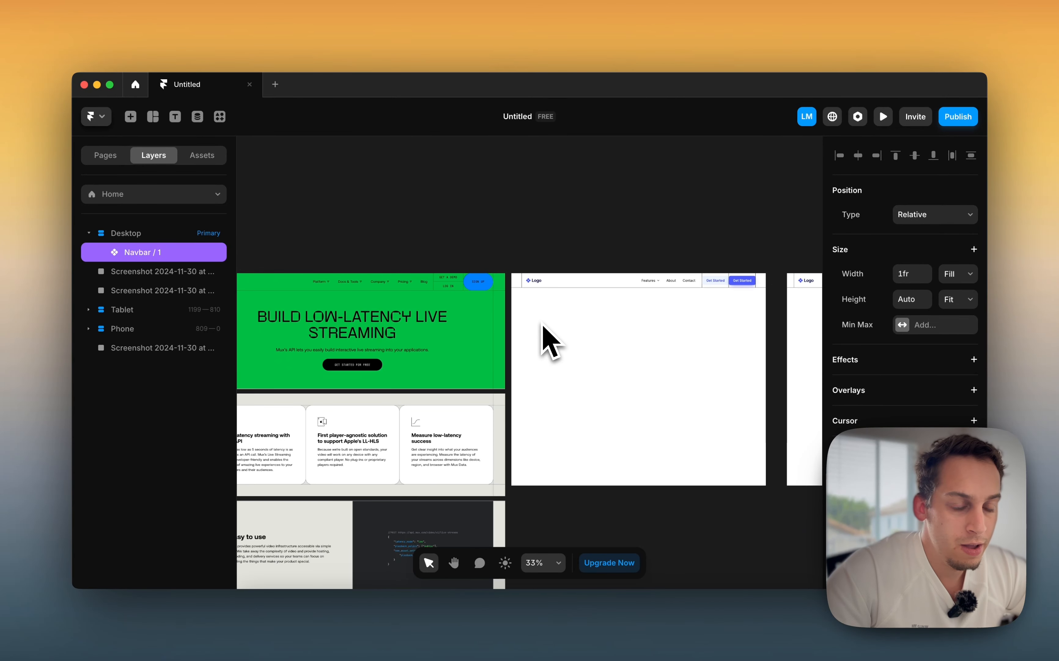
{"action": "scroll", "coordinate": [551, 343], "scroll_direction": "right", "scroll_amount": 3}
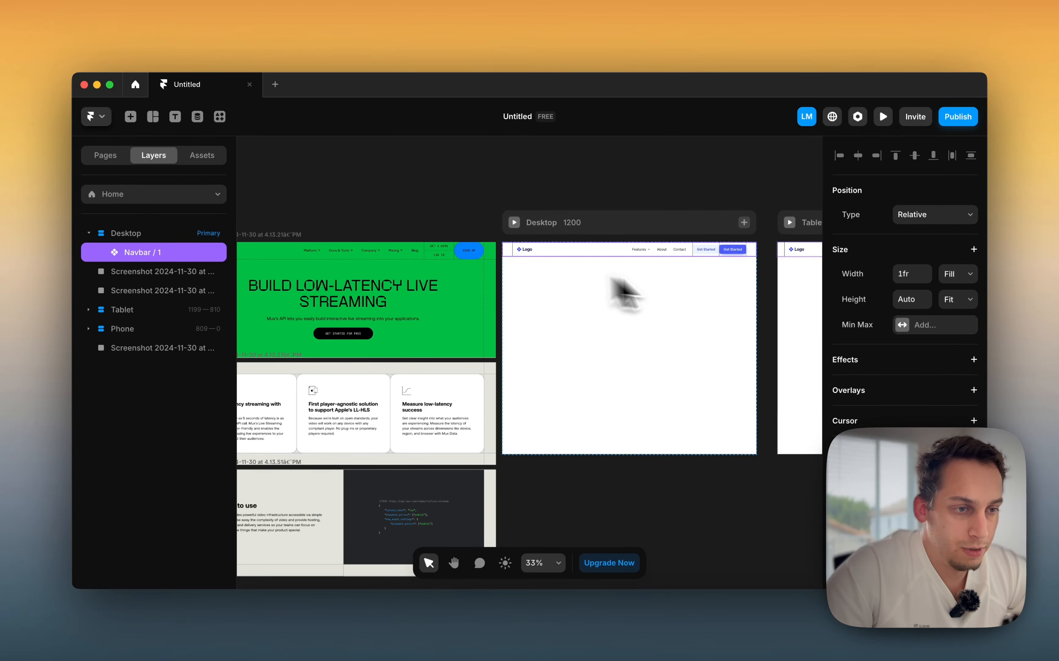
{"action": "left_click", "coordinate": [484, 220]}
{"action": "scroll", "coordinate": [483, 217], "scroll_direction": "right", "scroll_amount": 6}
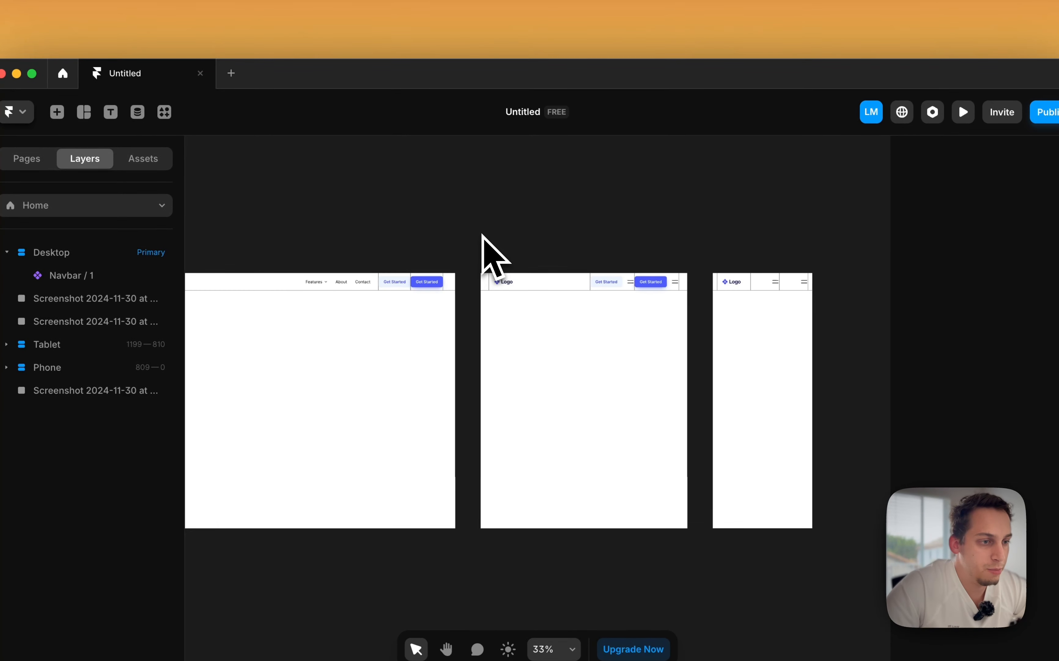
{"action": "scroll", "coordinate": [483, 256], "scroll_direction": "left", "scroll_amount": 6}
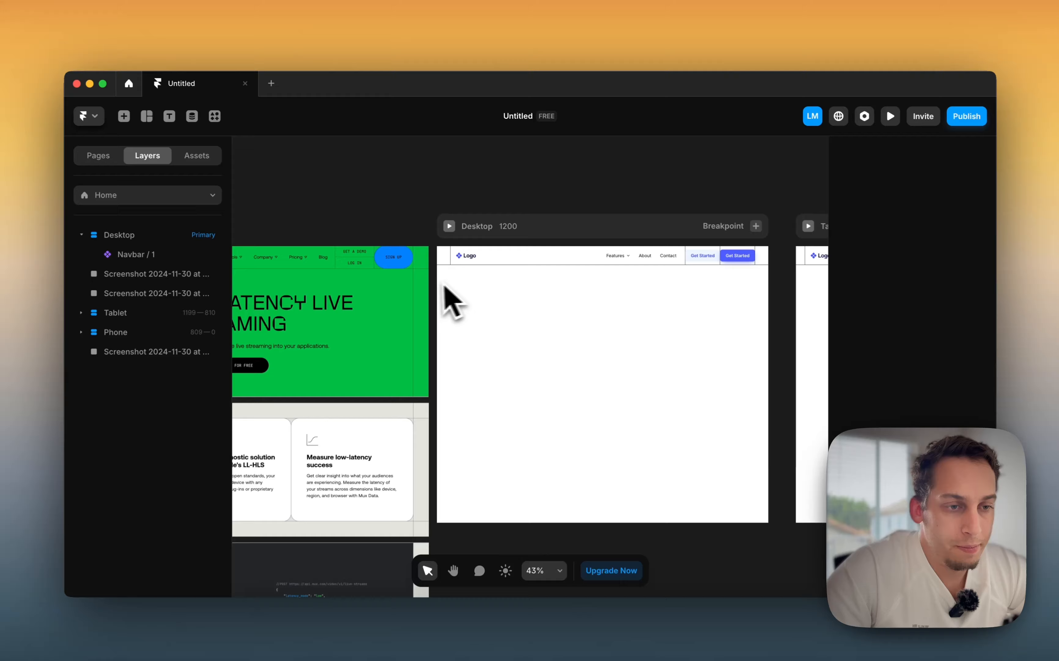
{"action": "scroll", "coordinate": [426, 315], "scroll_direction": "up", "scroll_amount": 4}
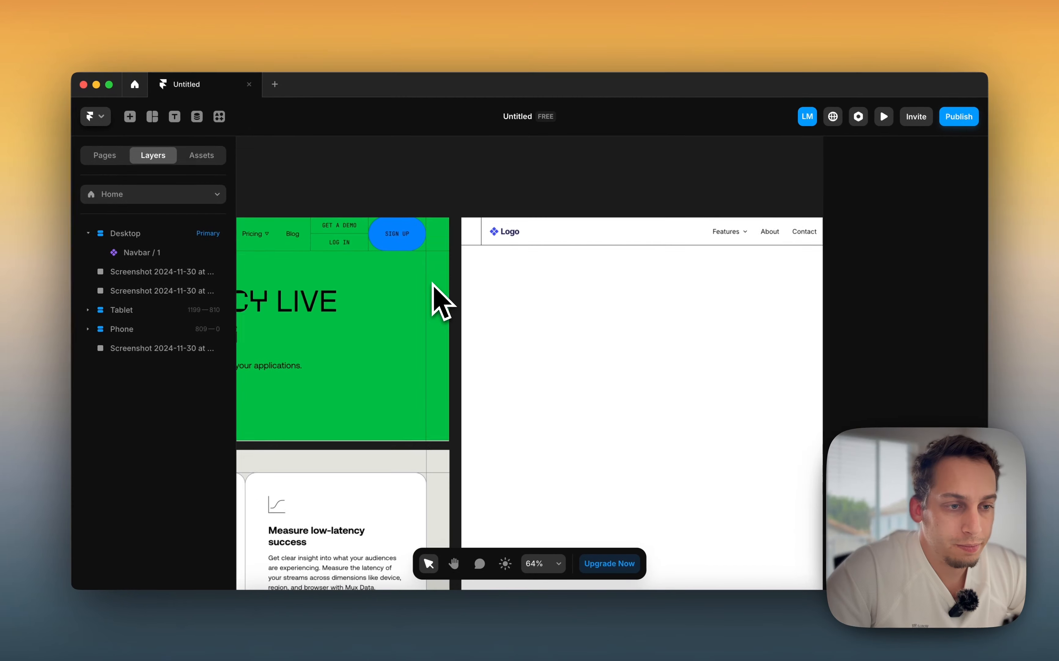
{"action": "scroll", "coordinate": [430, 284], "scroll_direction": "left", "scroll_amount": 4}
{"action": "scroll", "coordinate": [270, 296], "scroll_direction": "down", "scroll_amount": 2}
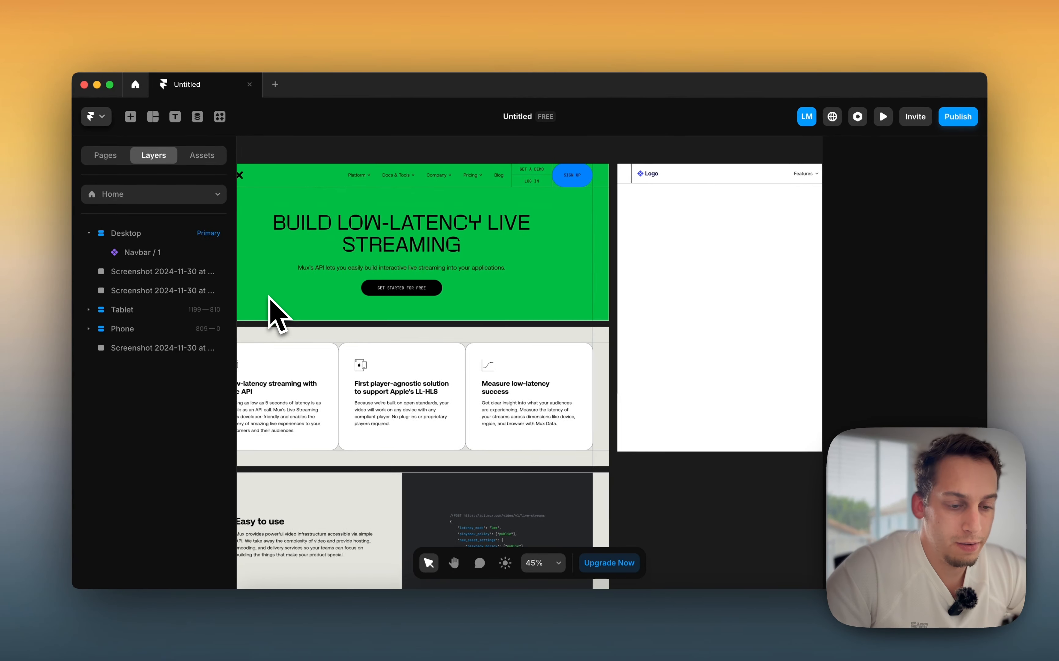
Draw a full-width frame about 1200 × 557 directly below the navbar in the Desktop breakpoint
{"action": "scroll", "coordinate": [269, 297], "scroll_direction": "down", "scroll_amount": 2}
{"action": "key", "text": "f"}
{"action": "mouse_move", "coordinate": [562, 208]}
{"action": "left_mouse_down"}
{"action": "mouse_move", "coordinate": [815, 360]}
{"action": "mouse_move", "coordinate": [828, 337]}
{"action": "mouse_move", "coordinate": [776, 332]}
{"action": "left_mouse_up"}
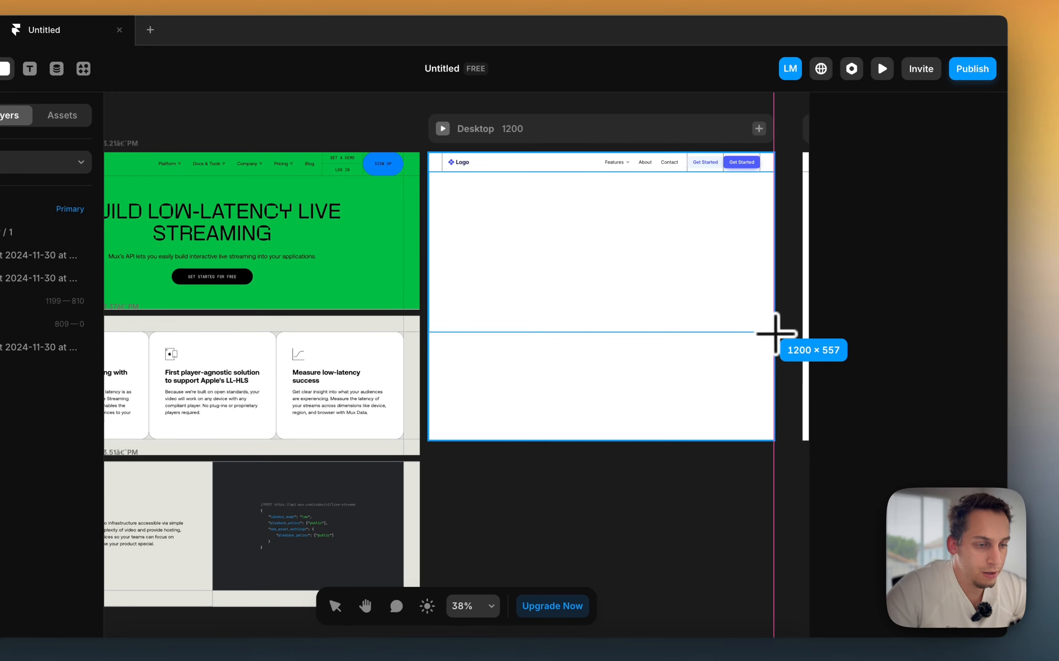
{"action": "scroll", "coordinate": [632, 291], "scroll_direction": "left", "scroll_amount": 5}
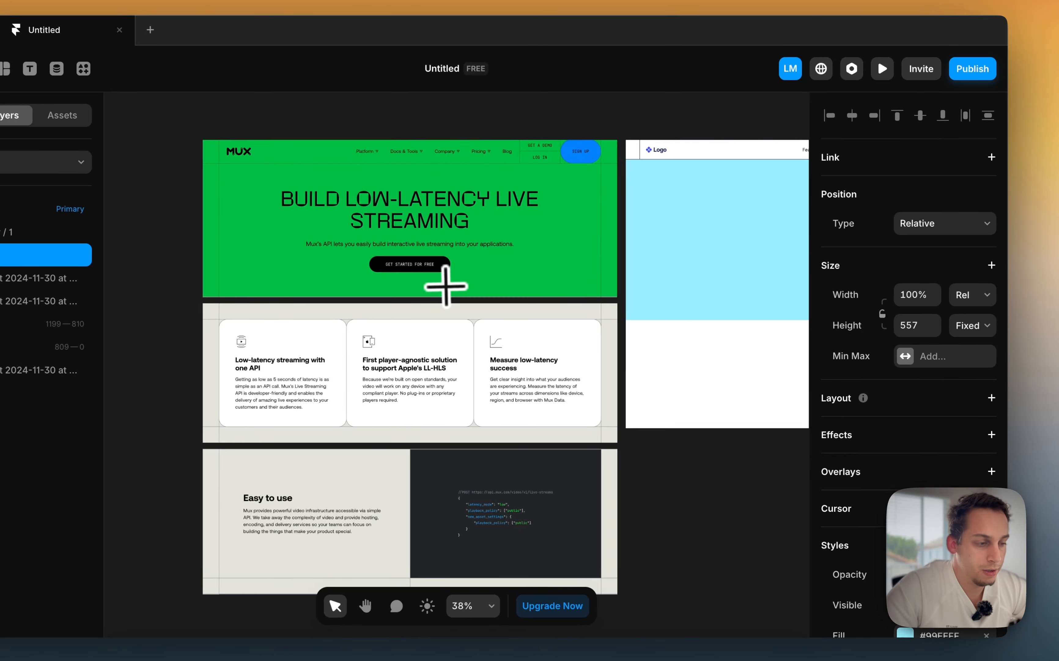
Add a stack layout to the new frame below the navbar
{"action": "scroll", "coordinate": [446, 286], "scroll_direction": "right", "scroll_amount": 4}
{"action": "scroll", "coordinate": [904, 437], "scroll_direction": "down", "scroll_amount": 7}
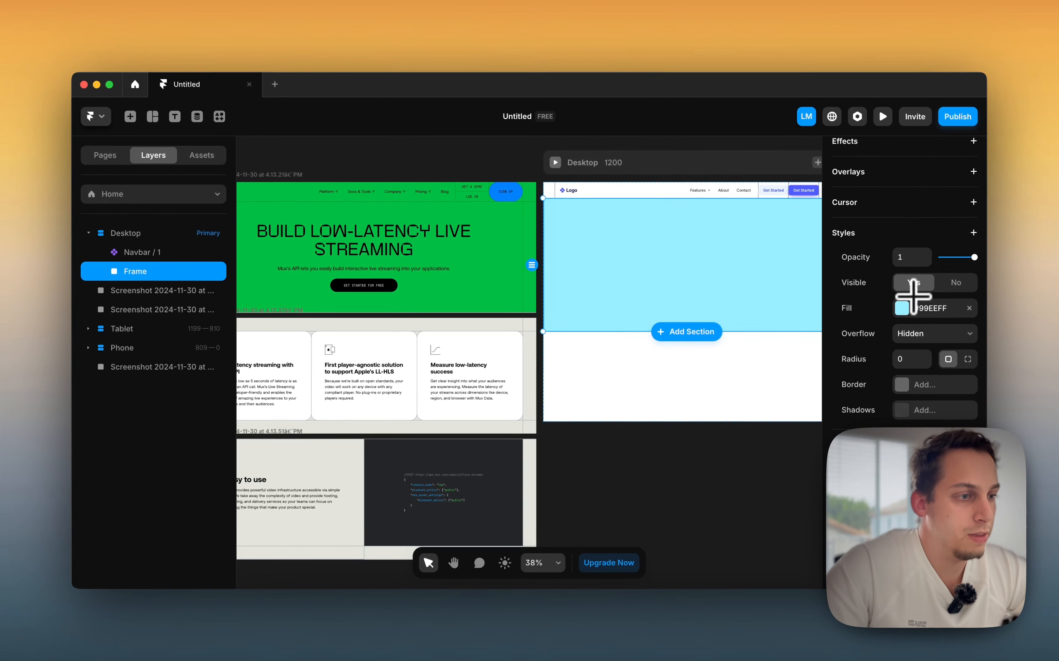
{"action": "scroll", "coordinate": [952, 196], "scroll_direction": "up", "scroll_amount": 3}
{"action": "left_click", "coordinate": [973, 168]}
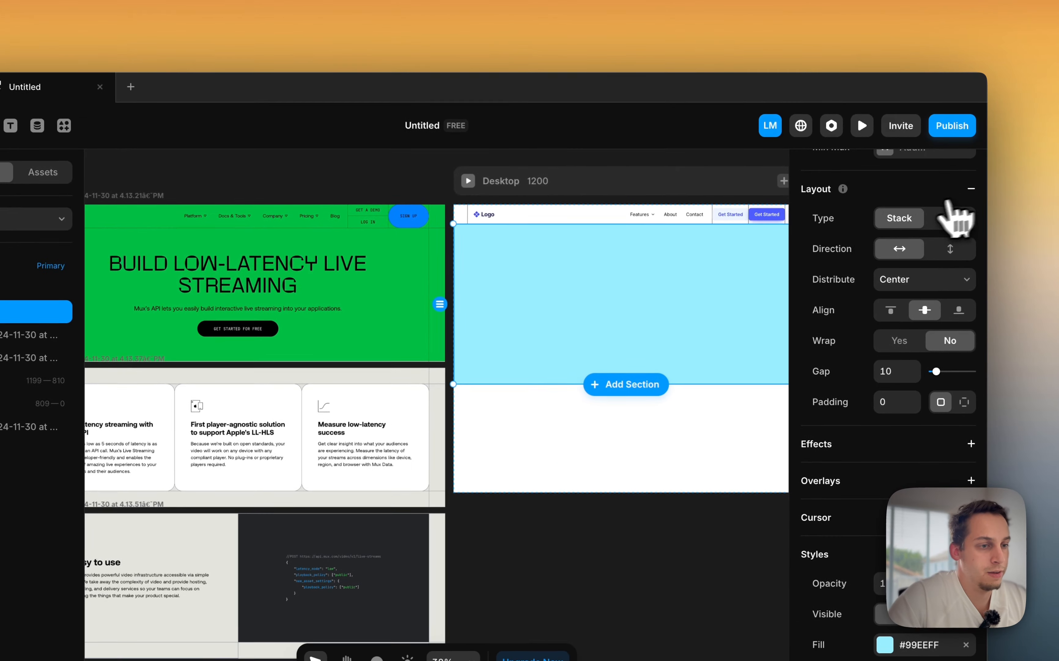
Rename the new stack below the navbar to Hero, following the section shown in the Mux screenshot
{"action": "scroll", "coordinate": [311, 174], "scroll_direction": "left", "scroll_amount": 3}
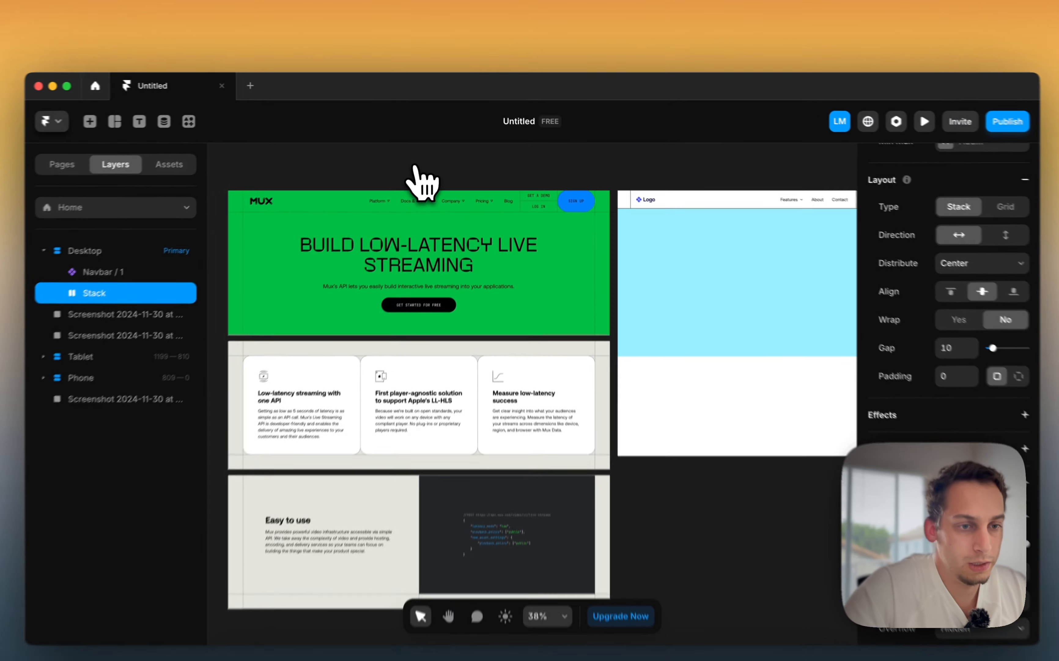
{"action": "scroll", "coordinate": [415, 168], "scroll_direction": "right", "scroll_amount": 3}
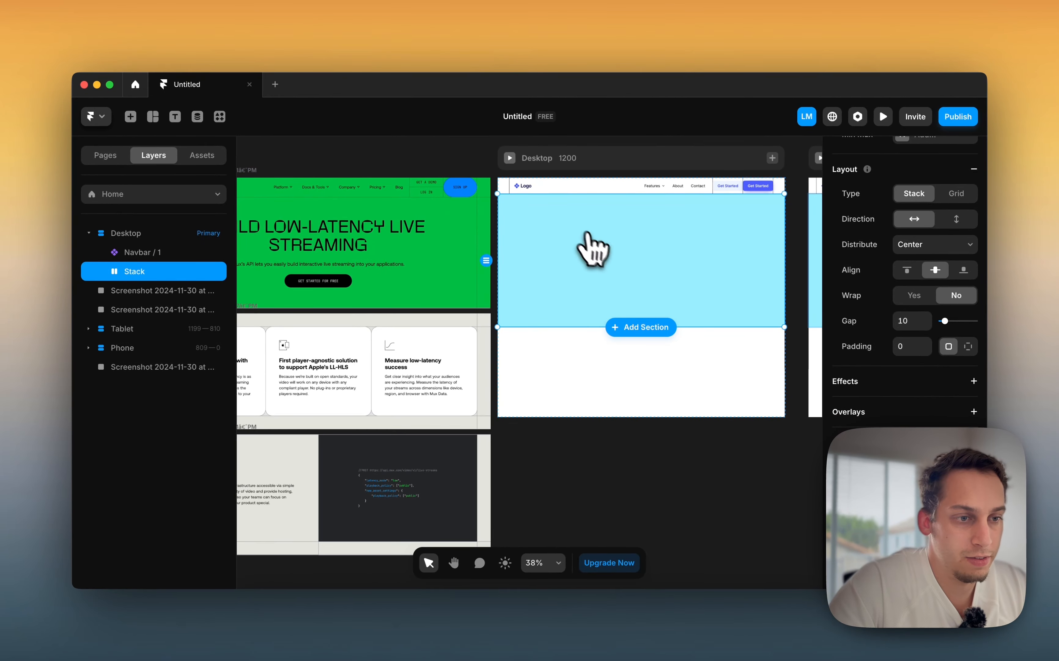
{"action": "scroll", "coordinate": [402, 302], "scroll_direction": "left", "scroll_amount": 2}
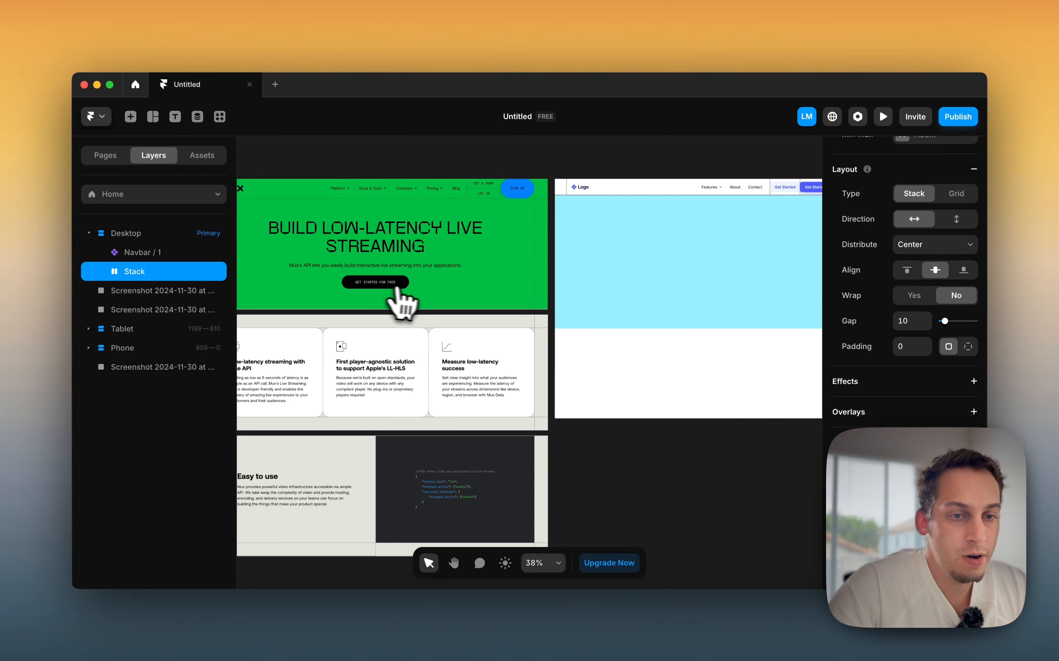
{"action": "double_click", "coordinate": [151, 274]}
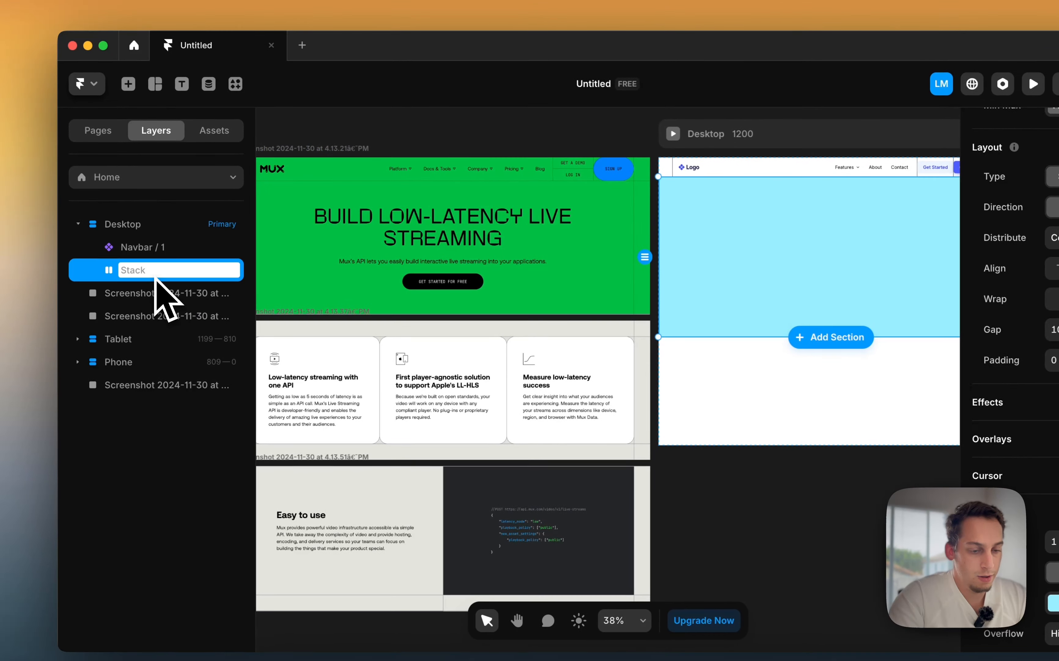
{"action": "type", "text": "Hero"}
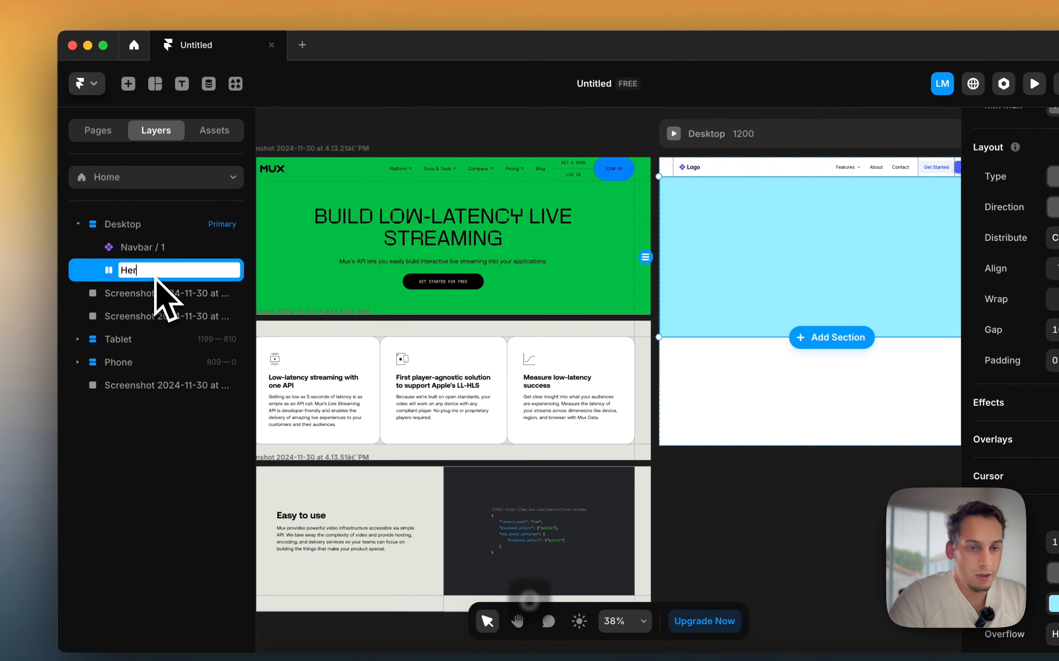
{"action": "left_click", "coordinate": [692, 504]}
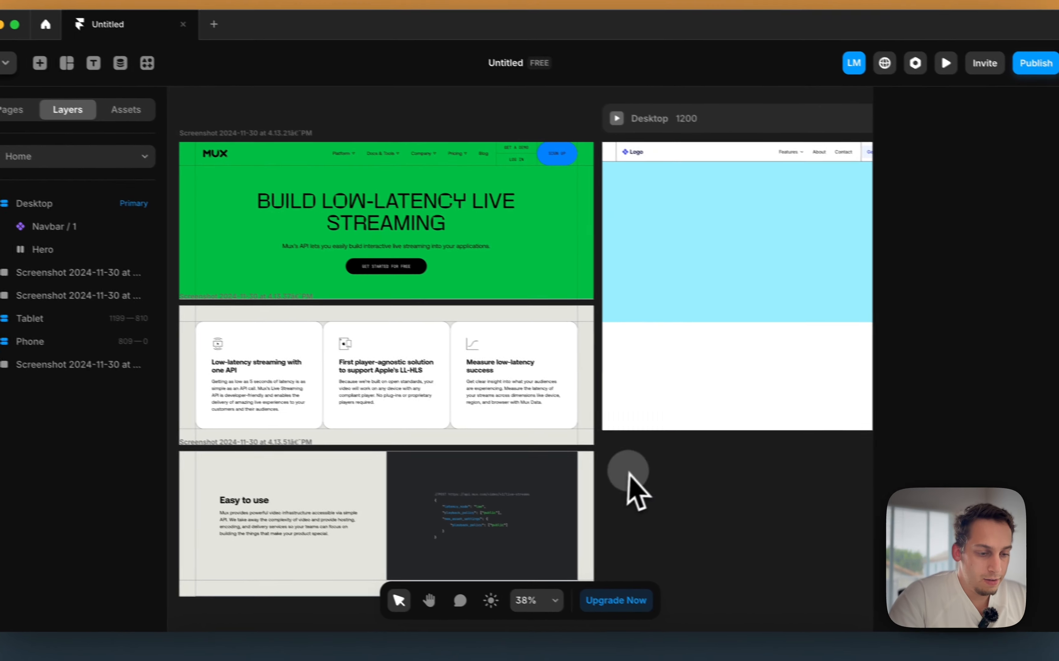
Add a text layer reading "BUILD LOW-LATENCY LIVE STREAMING" inside the Hero stack
{"action": "key", "text": "t"}
{"action": "left_click", "coordinate": [663, 241]}
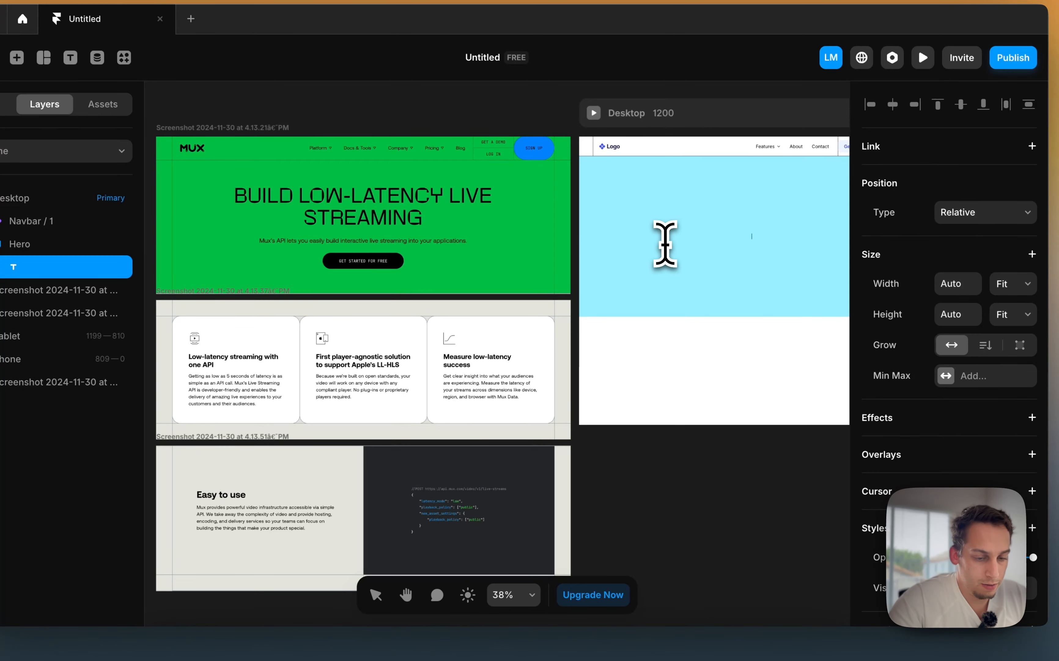
{"action": "type", "text": "BUILD LOW-LATENCY LIVE STREAMING"}
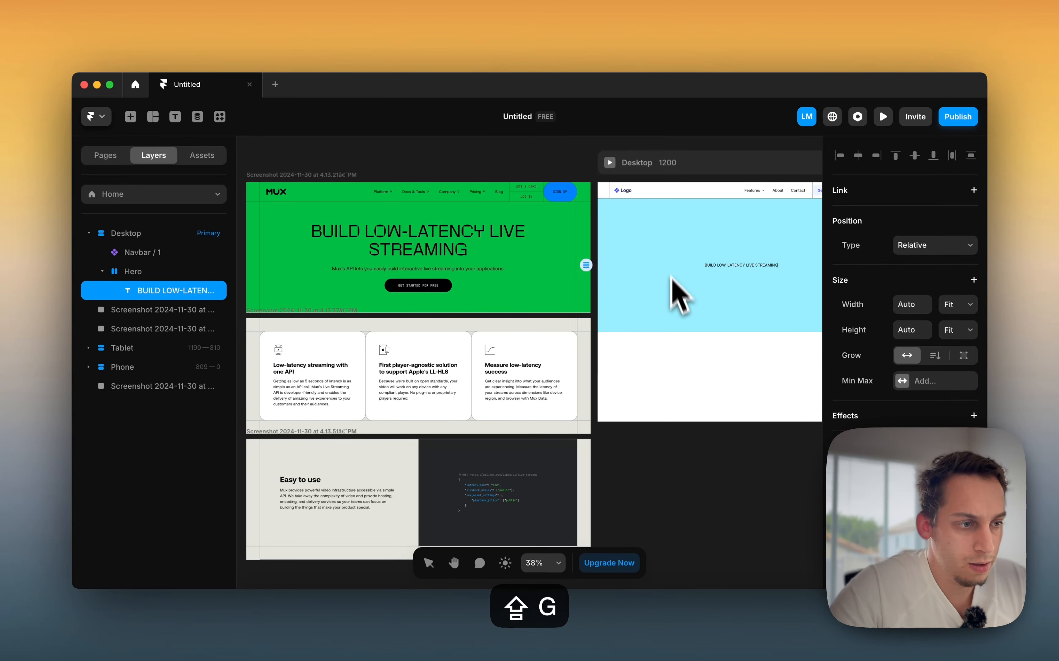
Set the Hero headline's font size to 72 and its width to Fill
{"action": "left_click", "coordinate": [700, 442]}
{"action": "scroll", "coordinate": [919, 483], "scroll_direction": "down", "scroll_amount": 6}
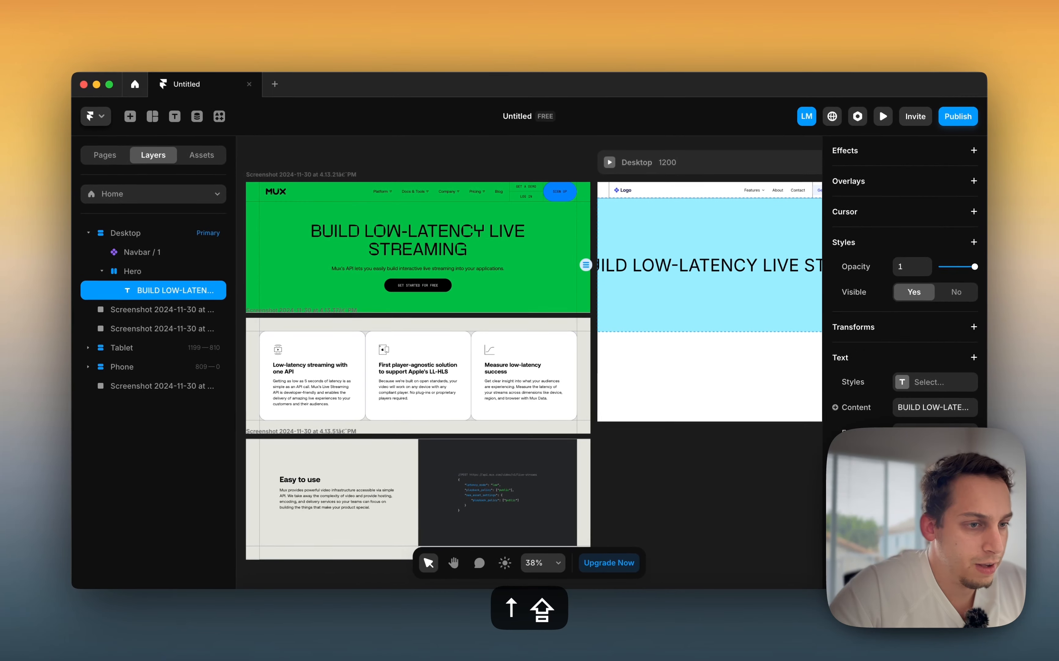
{"action": "scroll", "coordinate": [807, 460], "scroll_direction": "right", "scroll_amount": 5}
{"action": "scroll", "coordinate": [934, 367], "scroll_direction": "up", "scroll_amount": 6}
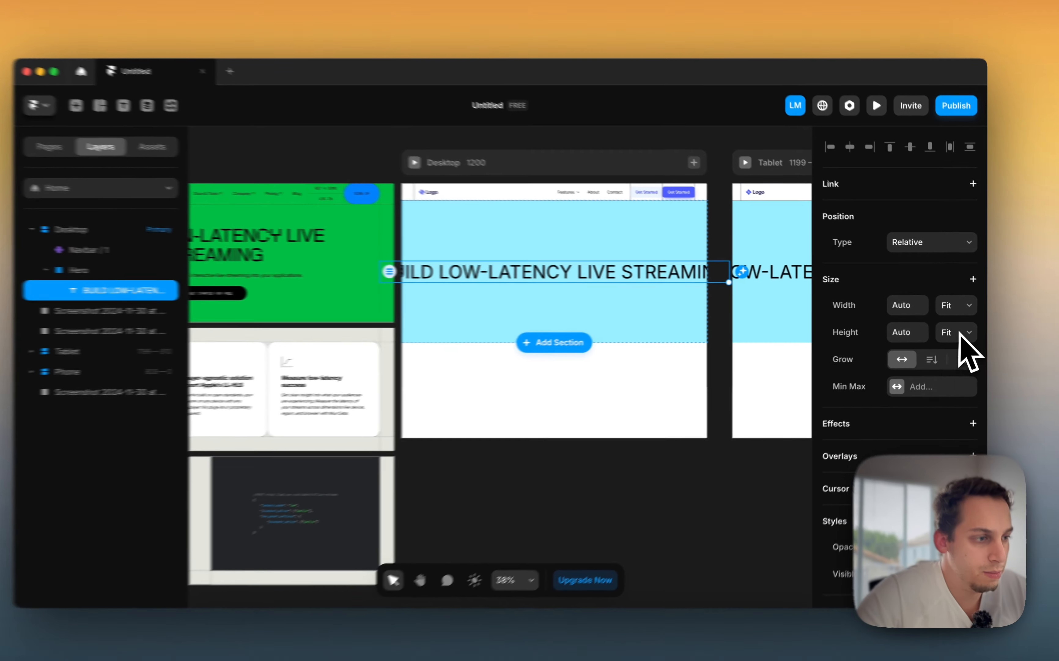
{"action": "left_click", "coordinate": [967, 311]}
{"action": "left_click", "coordinate": [934, 291]}
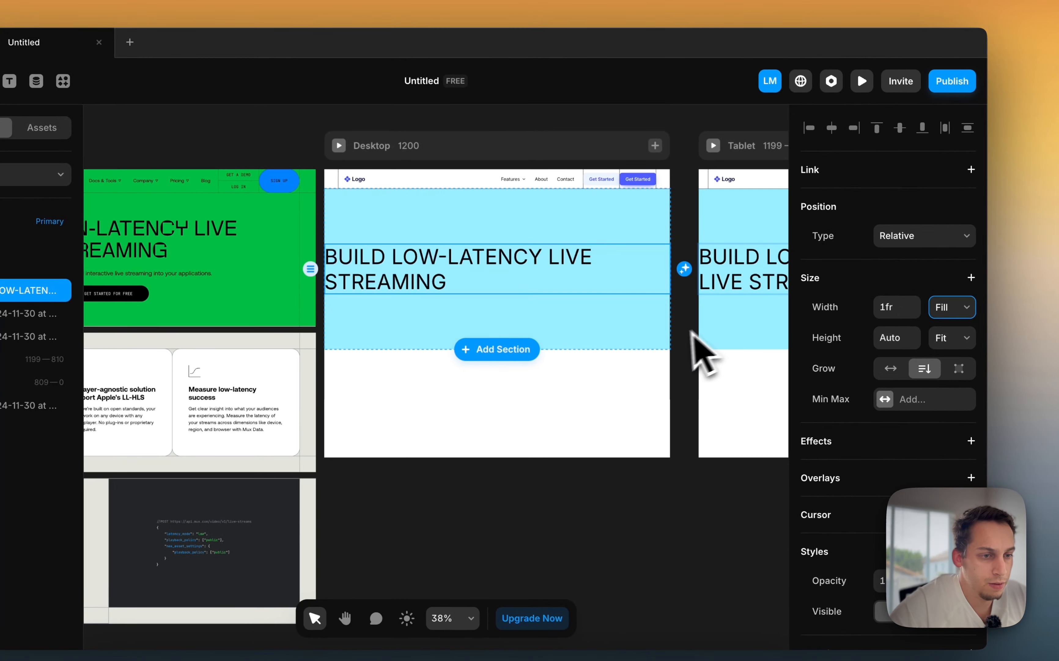
Center-align the Hero headline text to match the Mux screenshot
{"action": "scroll", "coordinate": [485, 390], "scroll_direction": "left", "scroll_amount": 5}
{"action": "scroll", "coordinate": [945, 520], "scroll_direction": "down", "scroll_amount": 8}
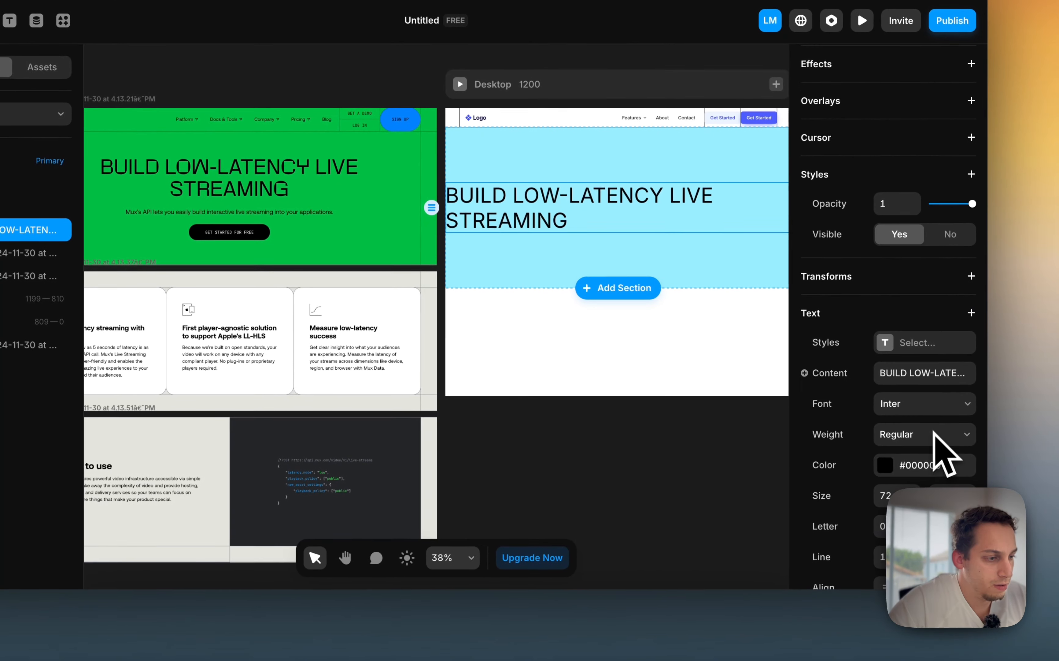
{"action": "scroll", "coordinate": [935, 432], "scroll_direction": "down", "scroll_amount": 3}
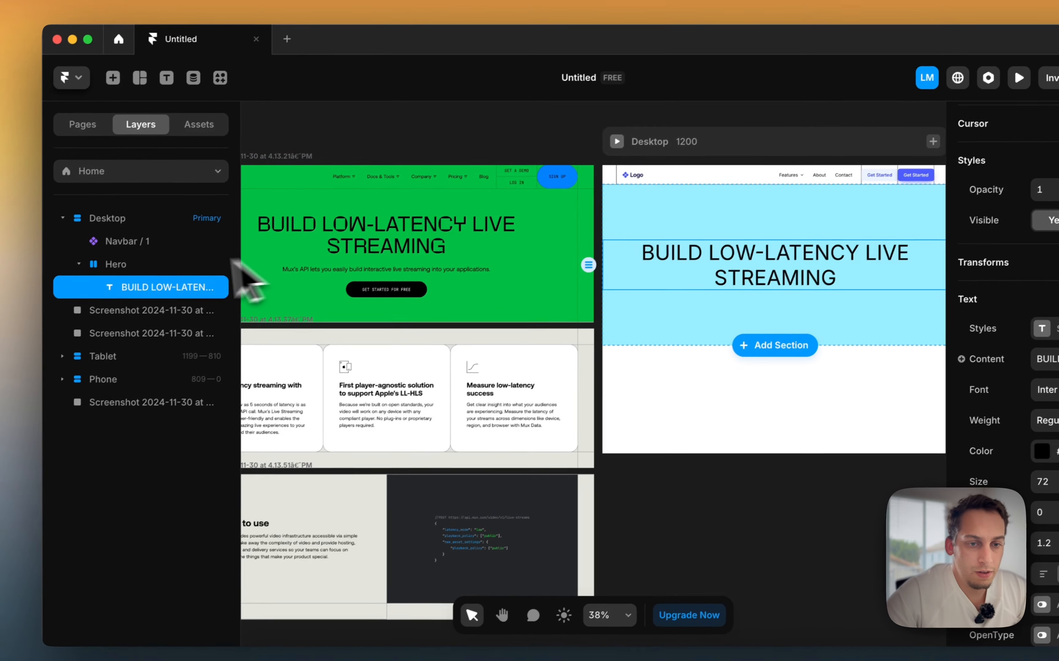
Wrap the "BUILD LOW-LATENCY LIVE STREAMING" text layer in its own stack inside Hero
{"action": "left_click", "coordinate": [0, 209]}
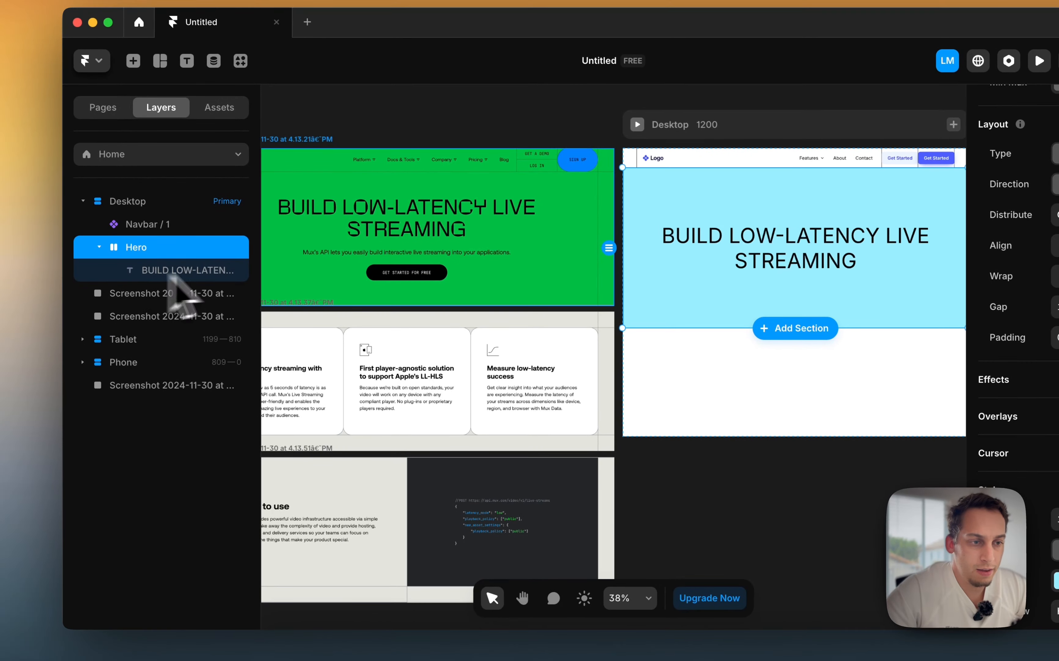
{"action": "scroll", "coordinate": [515, 308], "scroll_direction": "left", "scroll_amount": 4}
{"action": "left_click", "coordinate": [168, 269]}
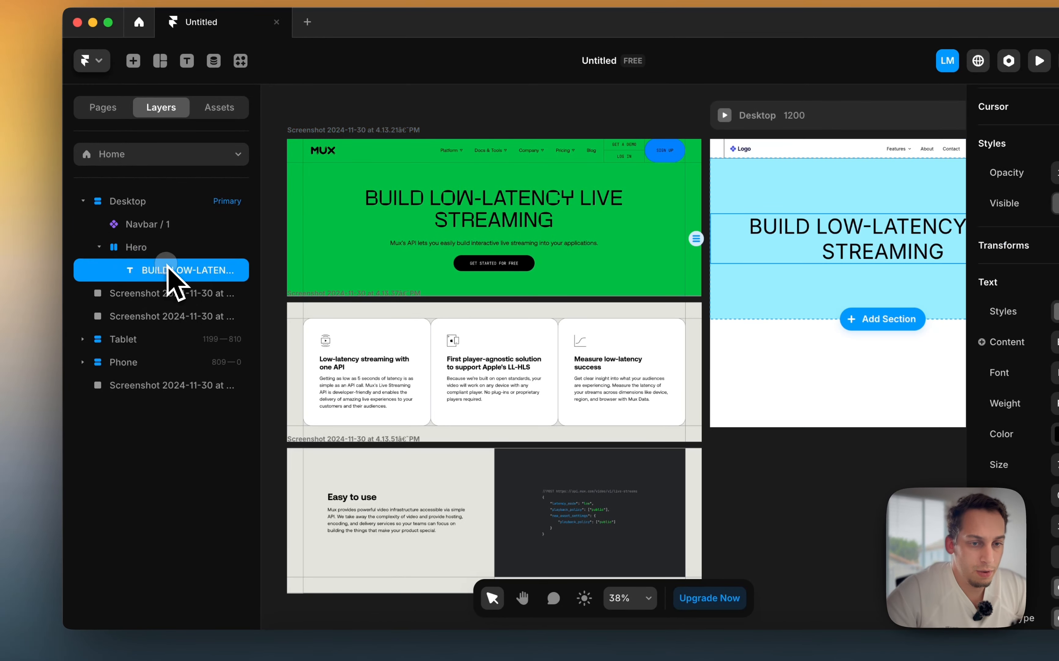
{"action": "right_click", "coordinate": [168, 269]}
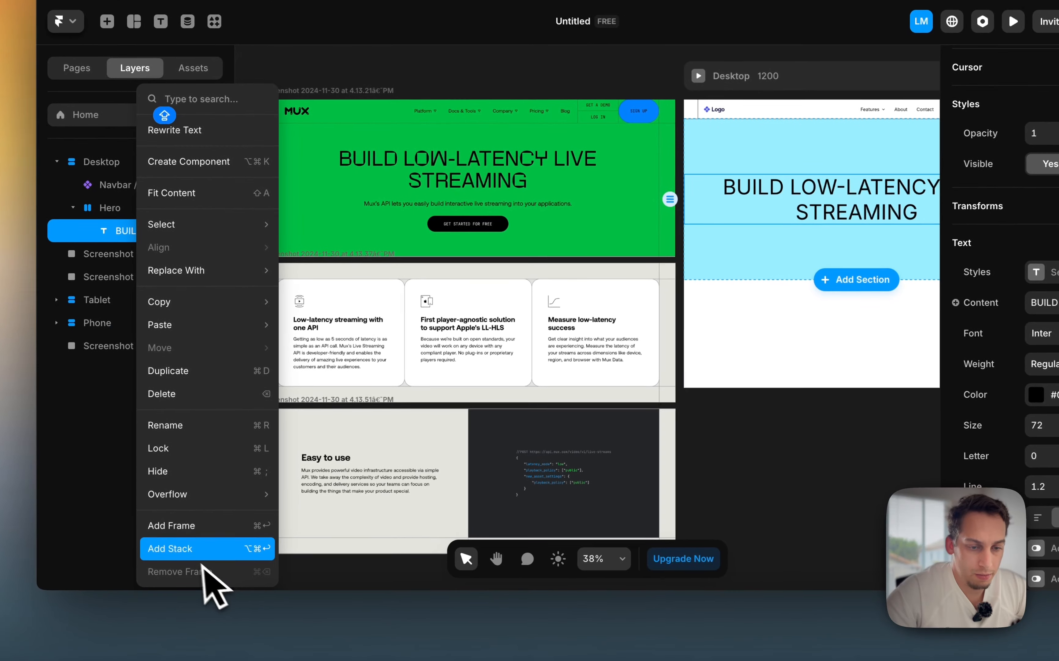
{"action": "left_click", "coordinate": [196, 555]}
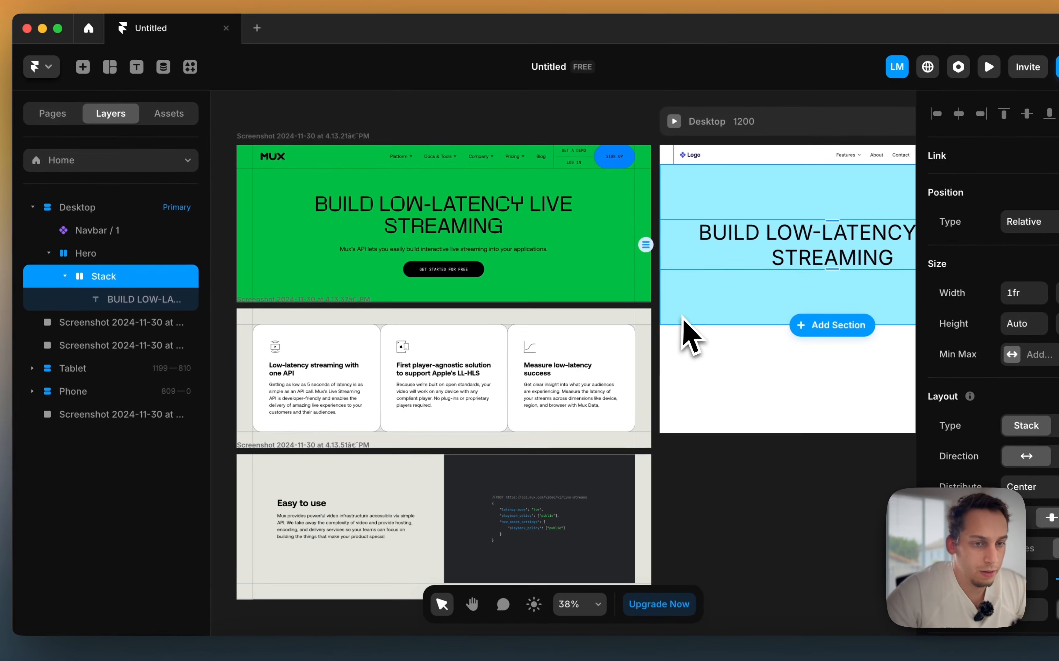
{"action": "scroll", "coordinate": [556, 302], "scroll_direction": "right", "scroll_amount": 5}
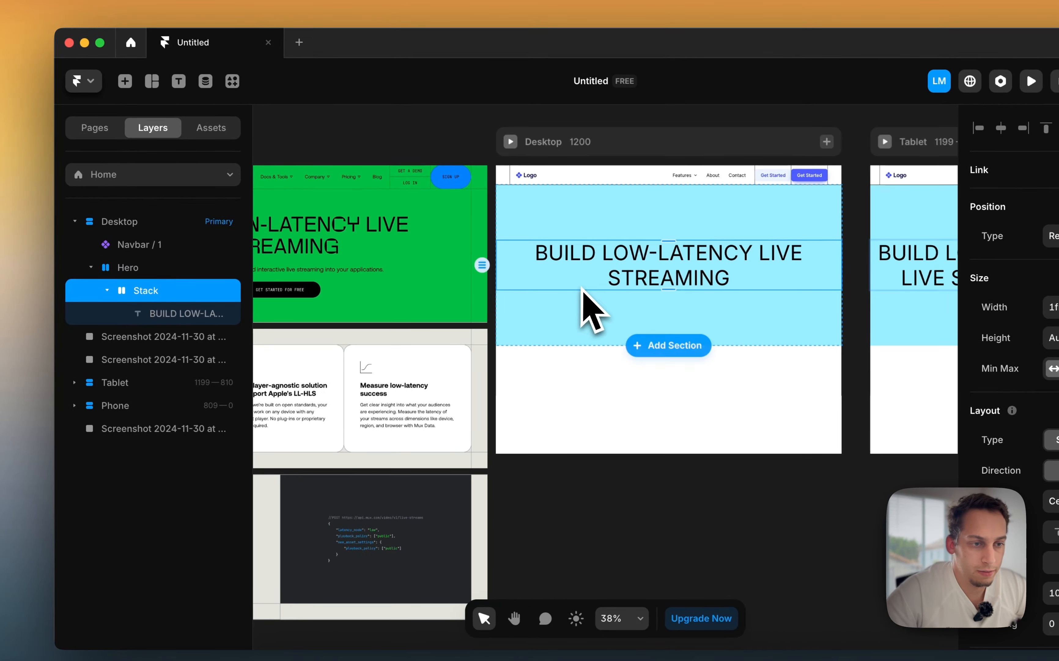
{"action": "scroll", "coordinate": [516, 286], "scroll_direction": "left", "scroll_amount": 2}
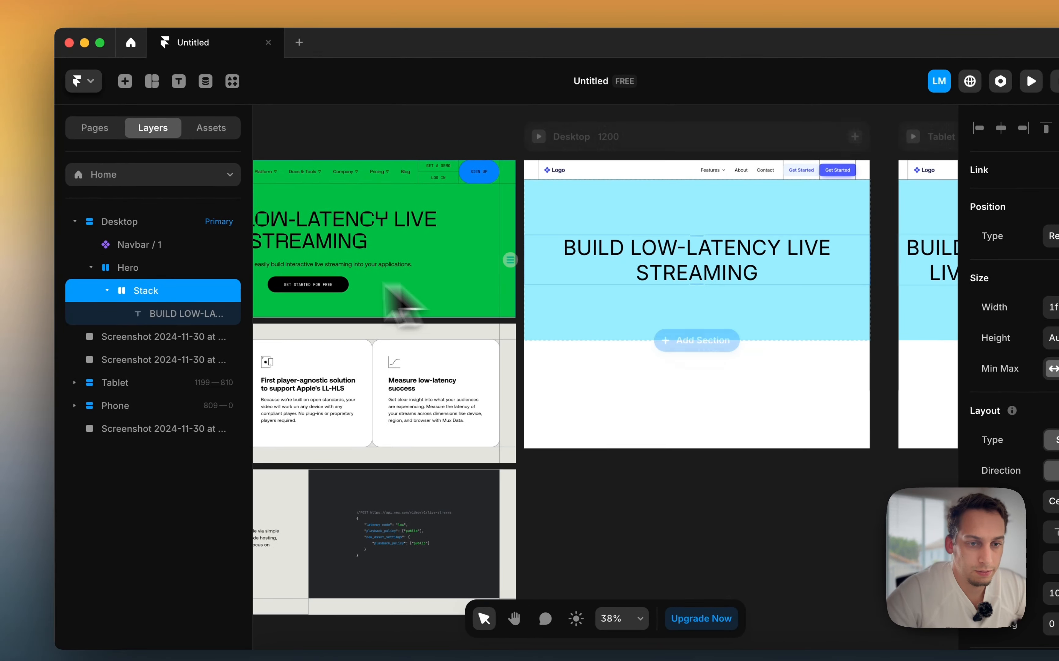
Give the Hero stack individual side padding, with 48 on both the right and left
{"action": "left_click", "coordinate": [177, 273]}
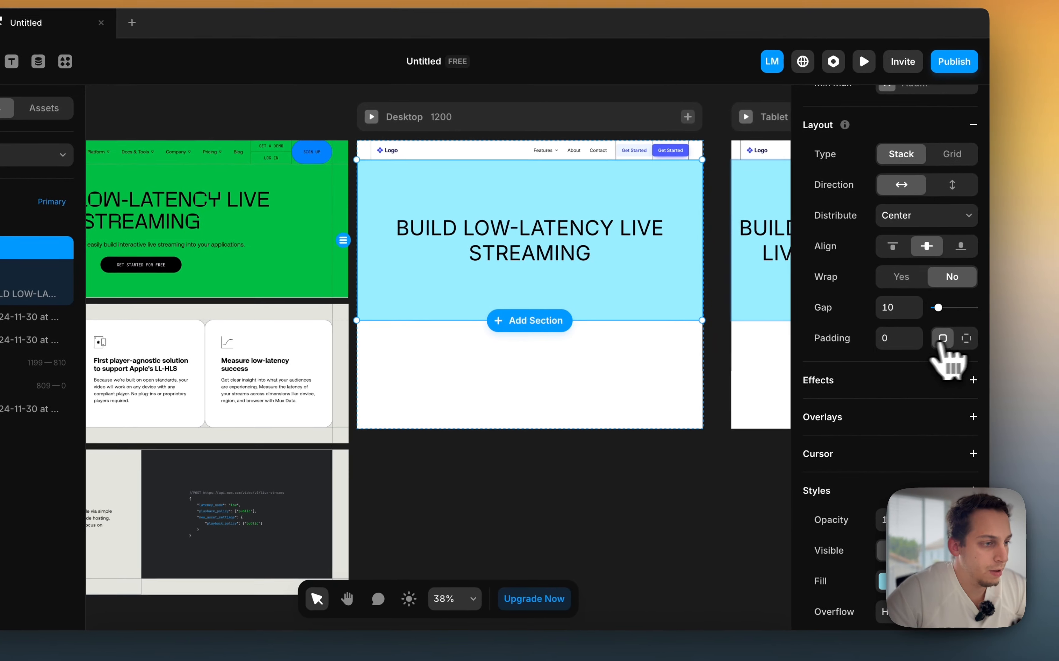
{"action": "left_click", "coordinate": [965, 339]}
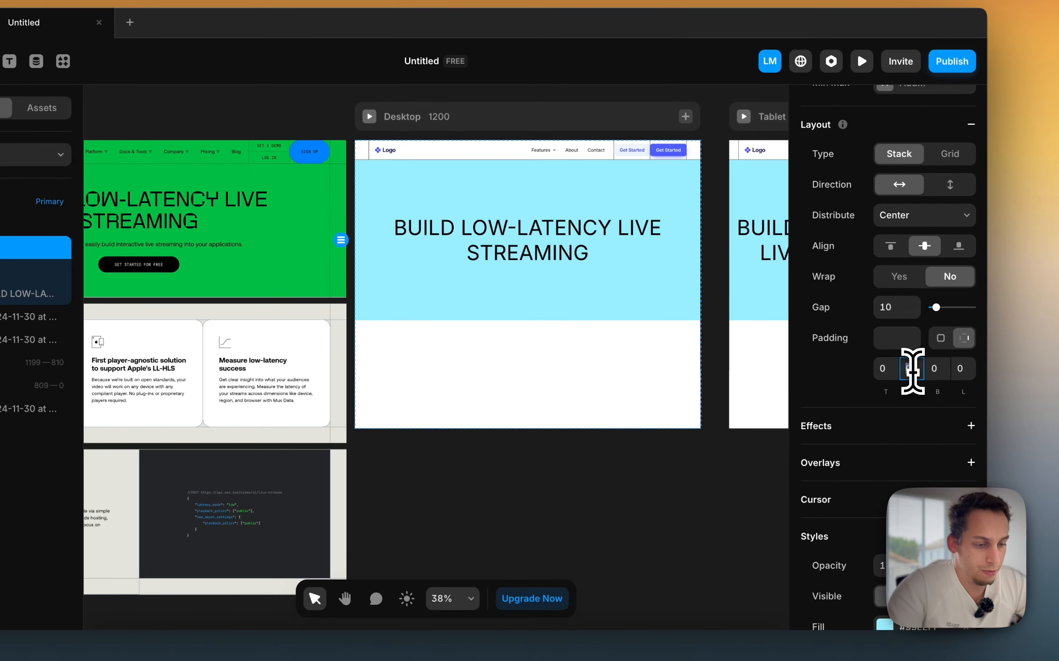
{"action": "left_click", "coordinate": [913, 372]}
{"action": "type", "text": "48"}
{"action": "left_click", "coordinate": [960, 375]}
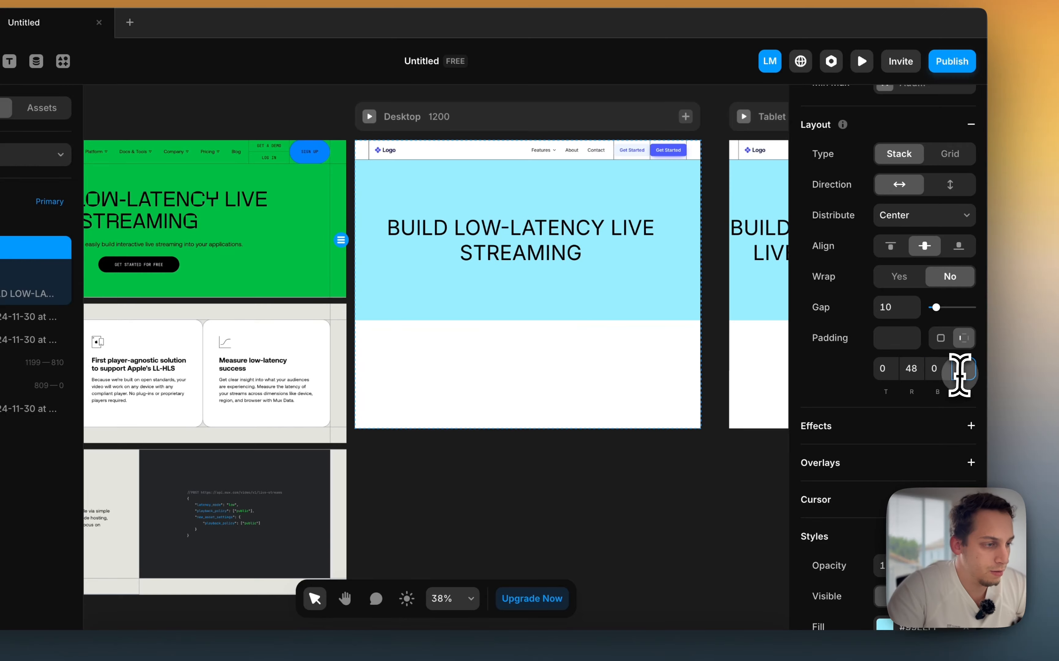
{"action": "type", "text": "48"}
{"action": "key", "text": "Return"}
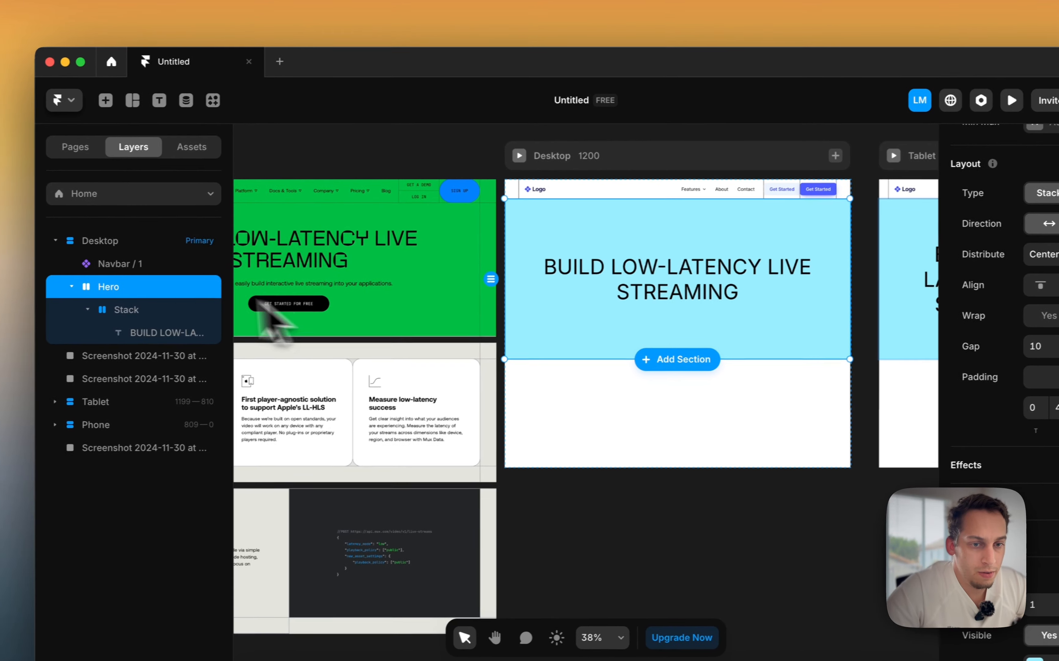
Duplicate the headline's stack inside Hero and change the Hero stack's direction to vertical
{"action": "left_click", "coordinate": [144, 309]}
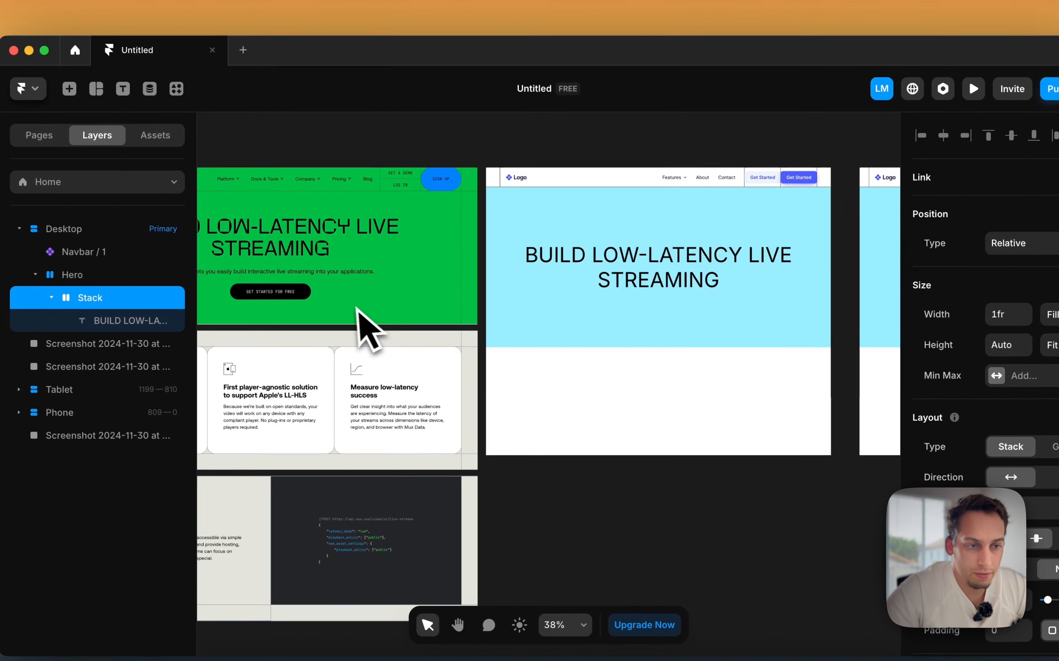
{"action": "scroll", "coordinate": [362, 302], "scroll_direction": "left", "scroll_amount": 2}
{"action": "scroll", "coordinate": [372, 298], "scroll_direction": "right", "scroll_amount": 4}
{"action": "scroll", "coordinate": [397, 302], "scroll_direction": "left", "scroll_amount": 4}
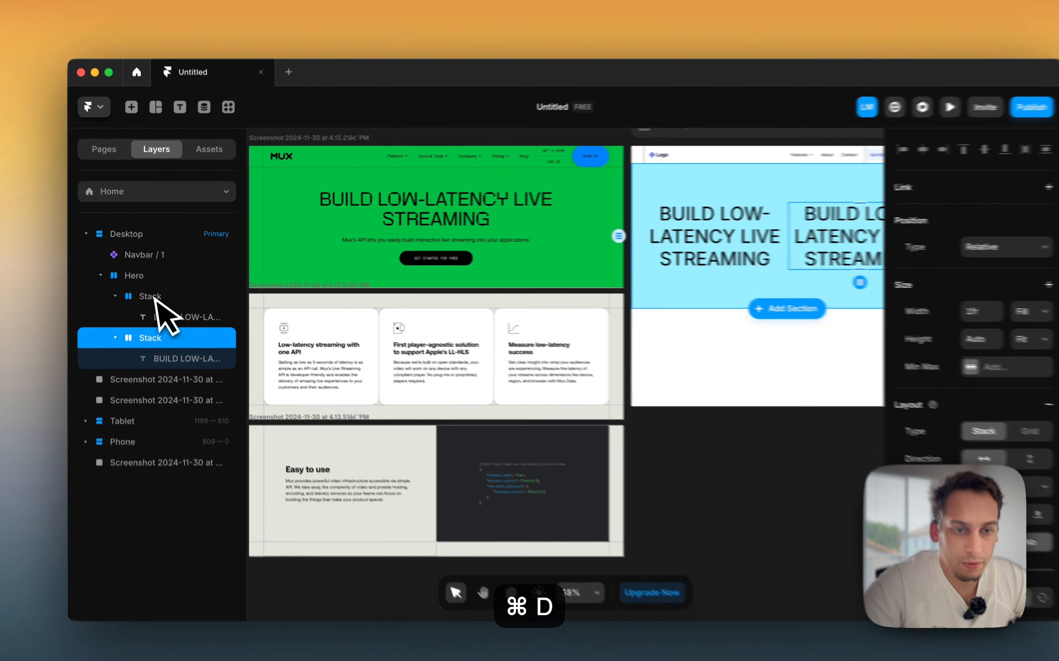
{"action": "left_click", "coordinate": [133, 271]}
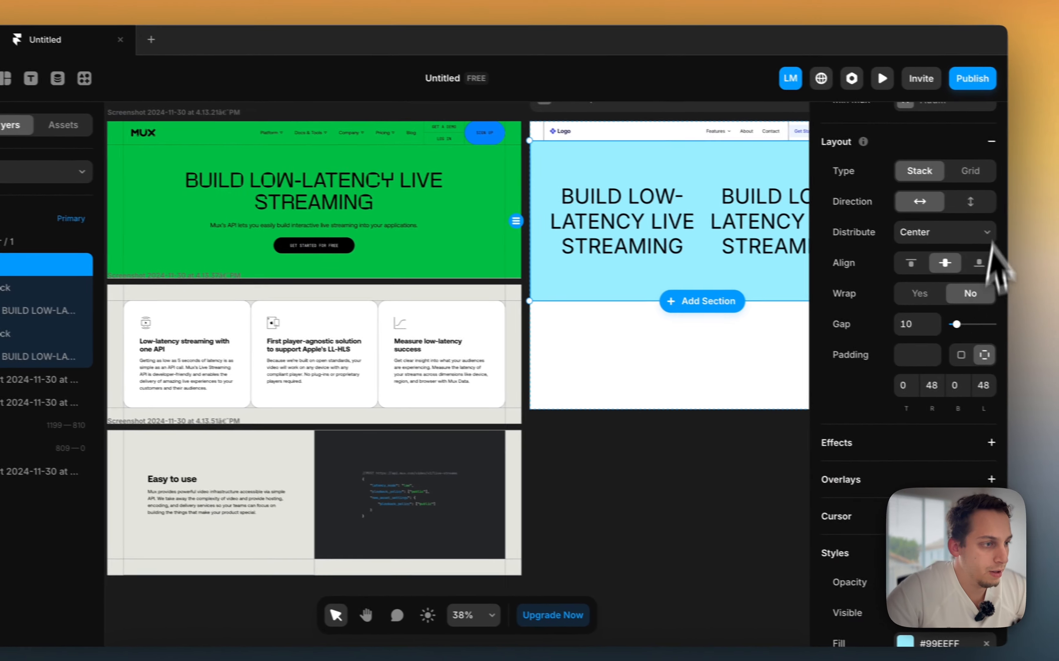
{"action": "left_click", "coordinate": [955, 220]}
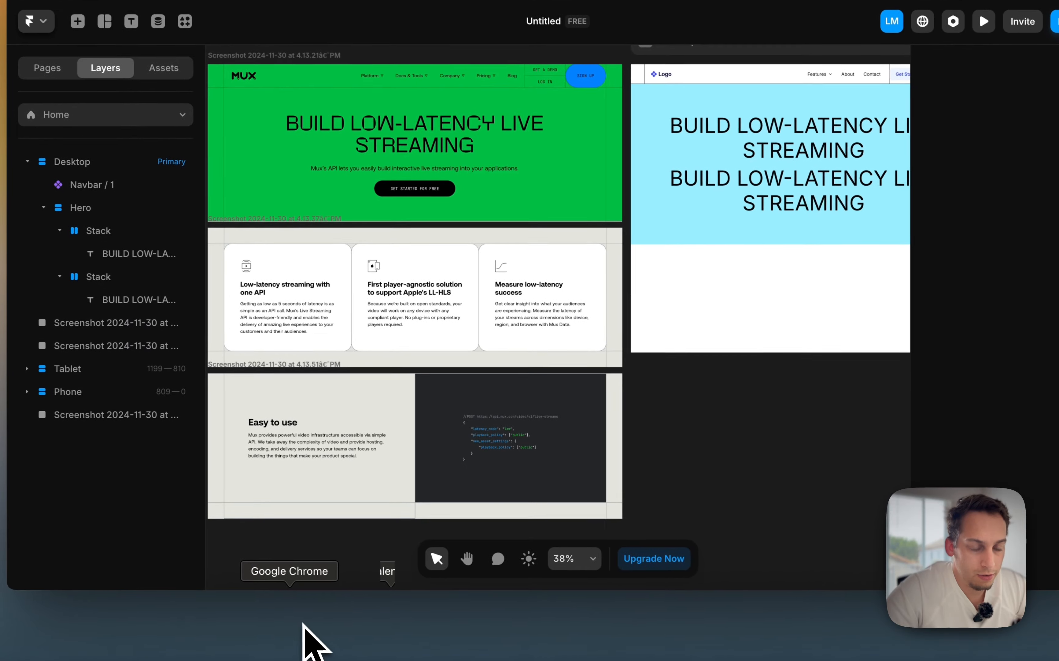
Switch to the Mux page in Google Chrome and copy the hero sentence starting "Mux's API lets you easily build"
{"action": "left_click", "coordinate": [305, 623]}
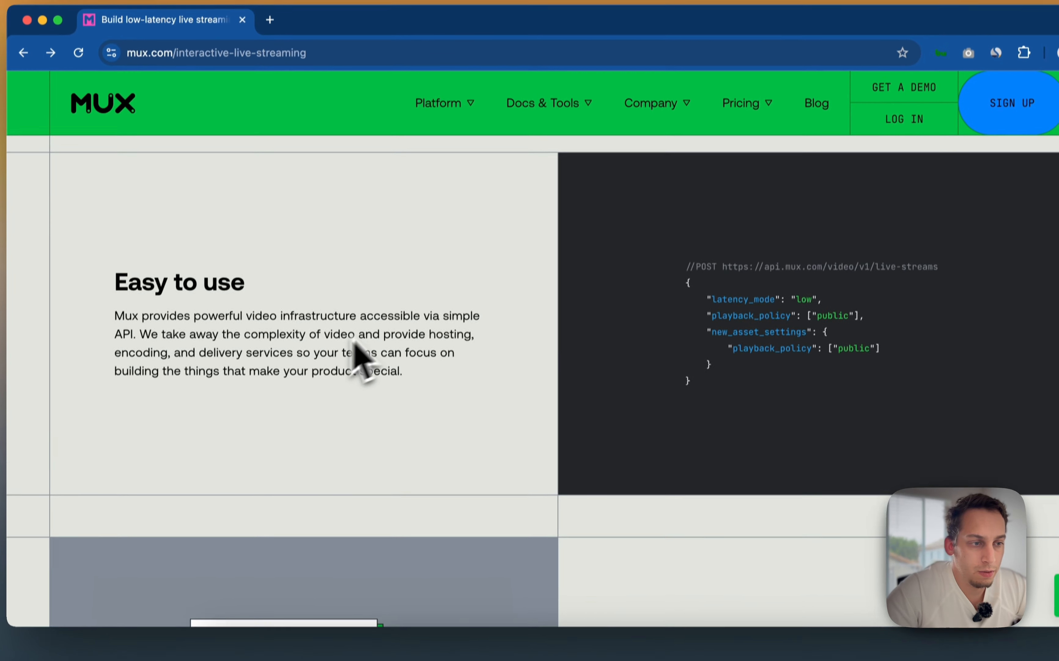
{"action": "scroll", "coordinate": [341, 367], "scroll_direction": "up", "scroll_amount": 10}
{"action": "triple_click", "coordinate": [886, 358]}
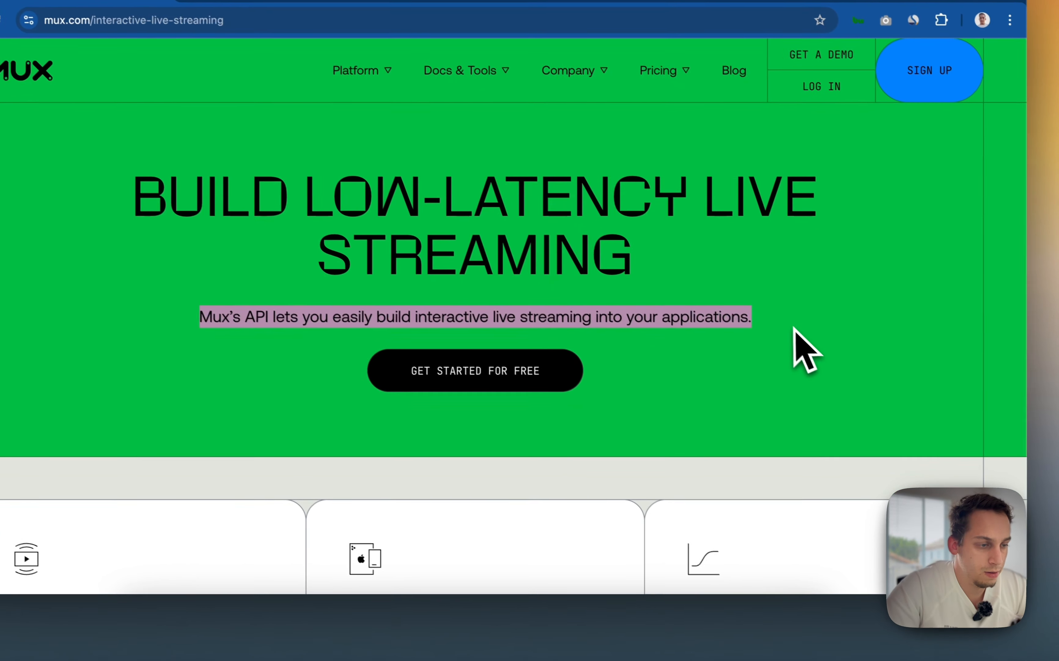
{"action": "key", "text": "super+c"}
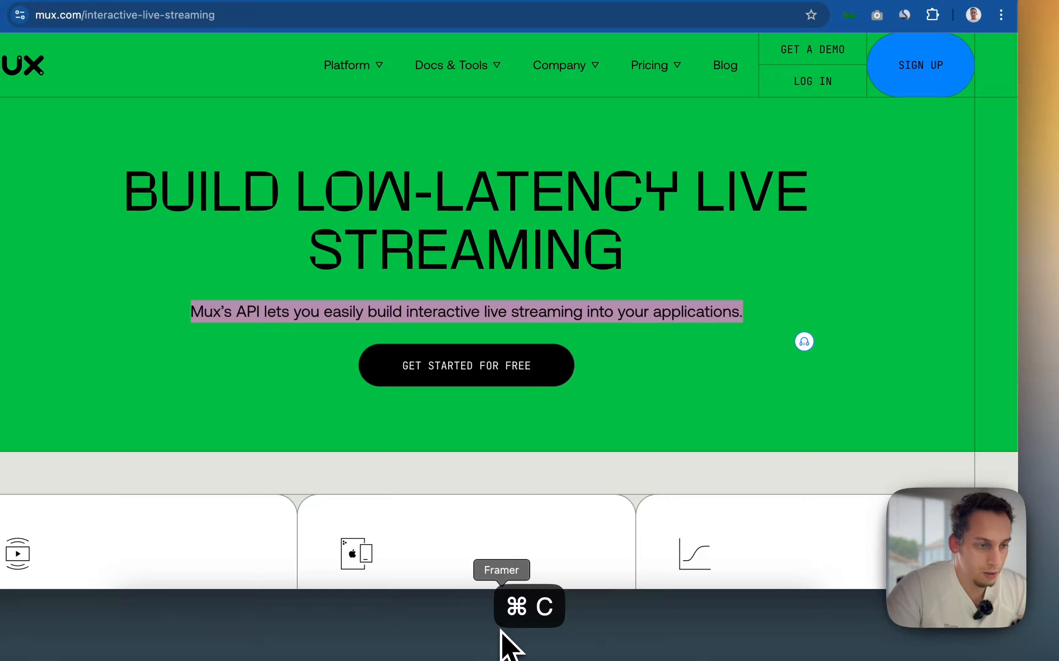
Back in Framer, replace the duplicated headline's text with the copied Mux sentence and set its font size to 18
{"action": "left_click", "coordinate": [501, 632]}
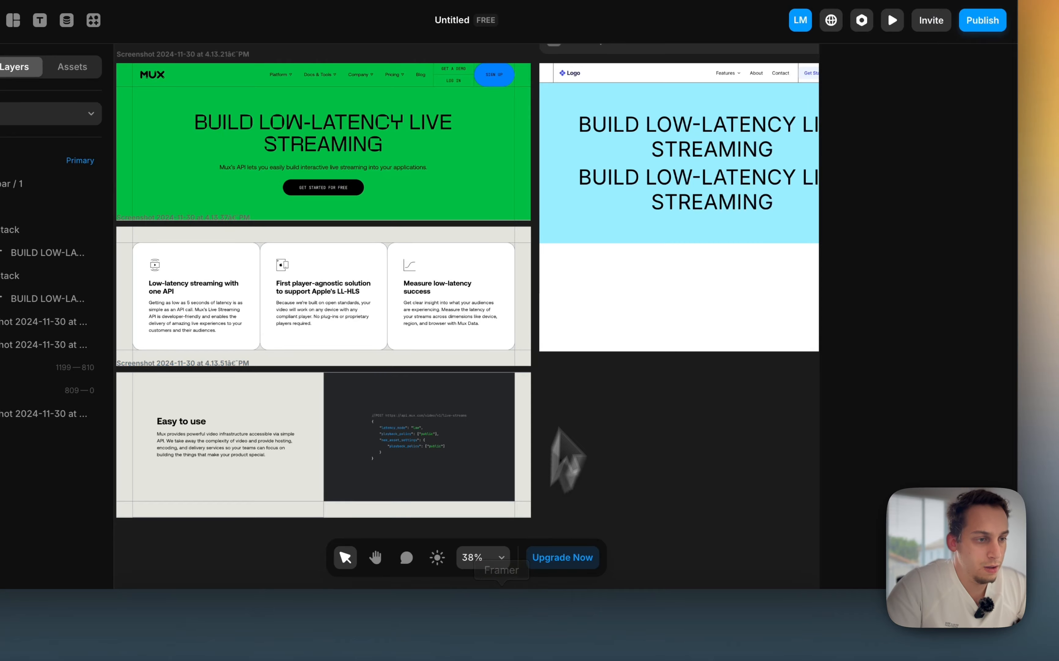
{"action": "double_click", "coordinate": [657, 236]}
{"action": "key", "text": "super+v"}
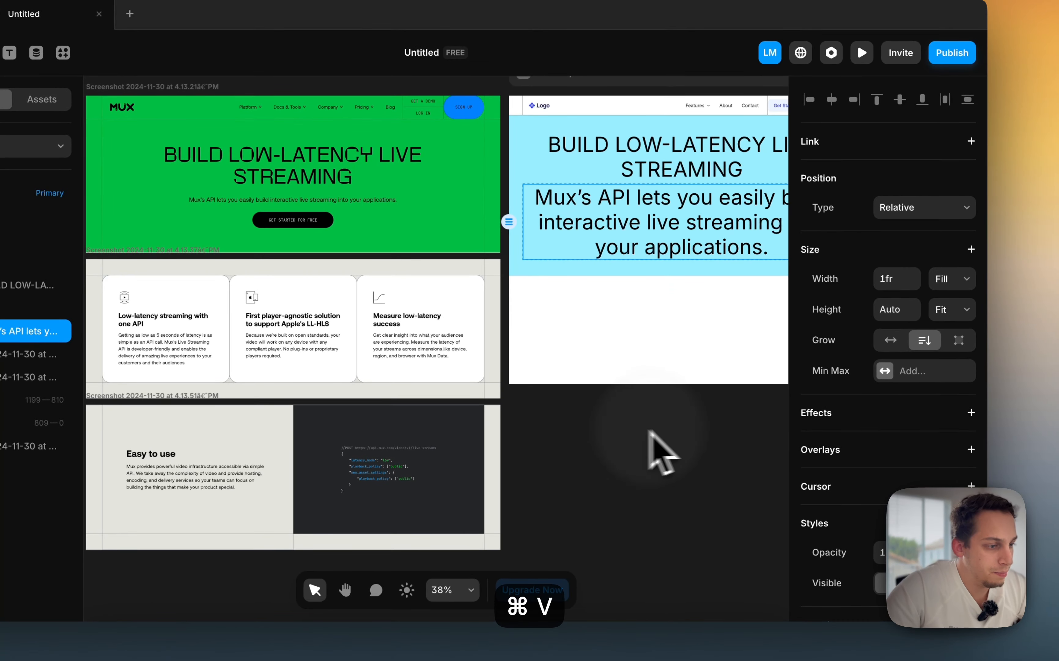
{"action": "scroll", "coordinate": [927, 396], "scroll_direction": "down", "scroll_amount": 10}
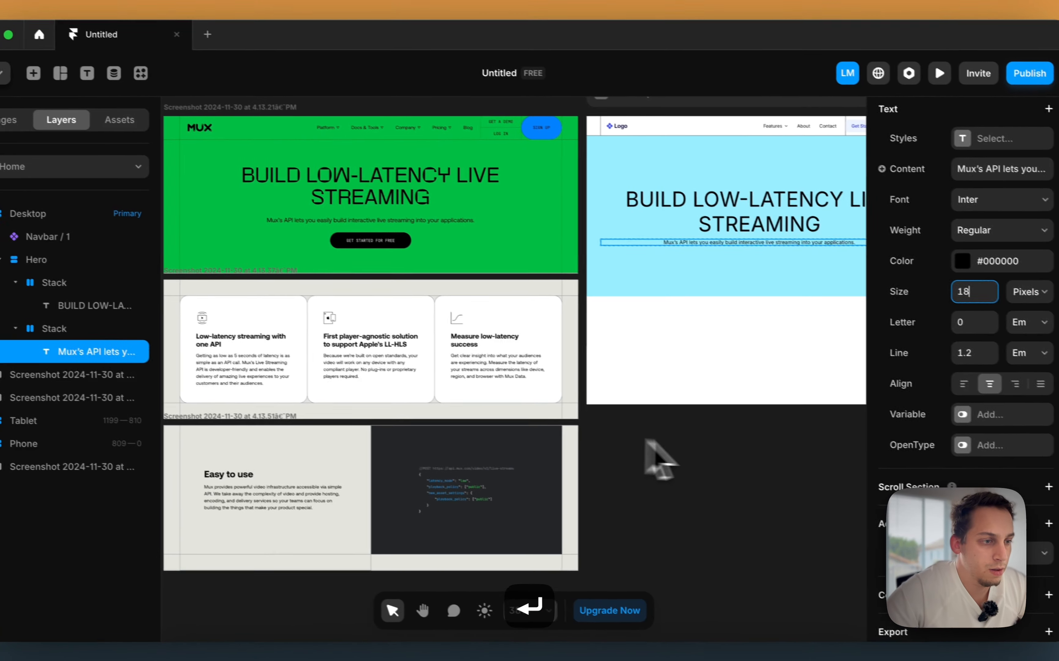
{"action": "left_click", "coordinate": [646, 423]}
{"action": "scroll", "coordinate": [654, 423], "scroll_direction": "right", "scroll_amount": 2}
{"action": "scroll", "coordinate": [654, 423], "scroll_direction": "left", "scroll_amount": 1}
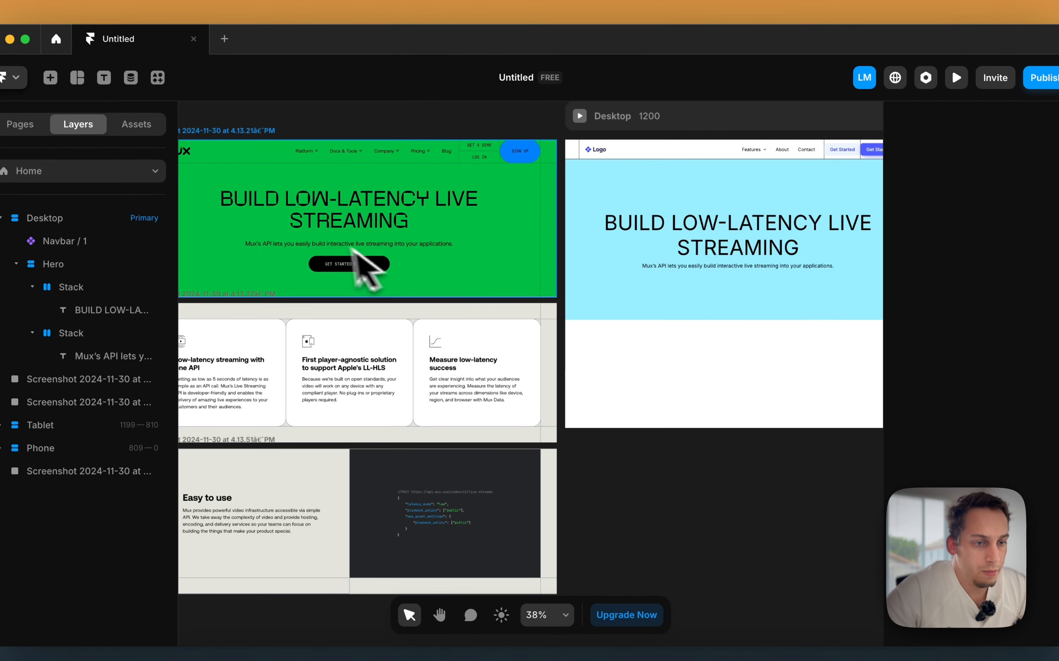
{"action": "scroll", "coordinate": [678, 472], "scroll_direction": "right", "scroll_amount": 3}
{"action": "scroll", "coordinate": [678, 473], "scroll_direction": "down", "scroll_amount": 1}
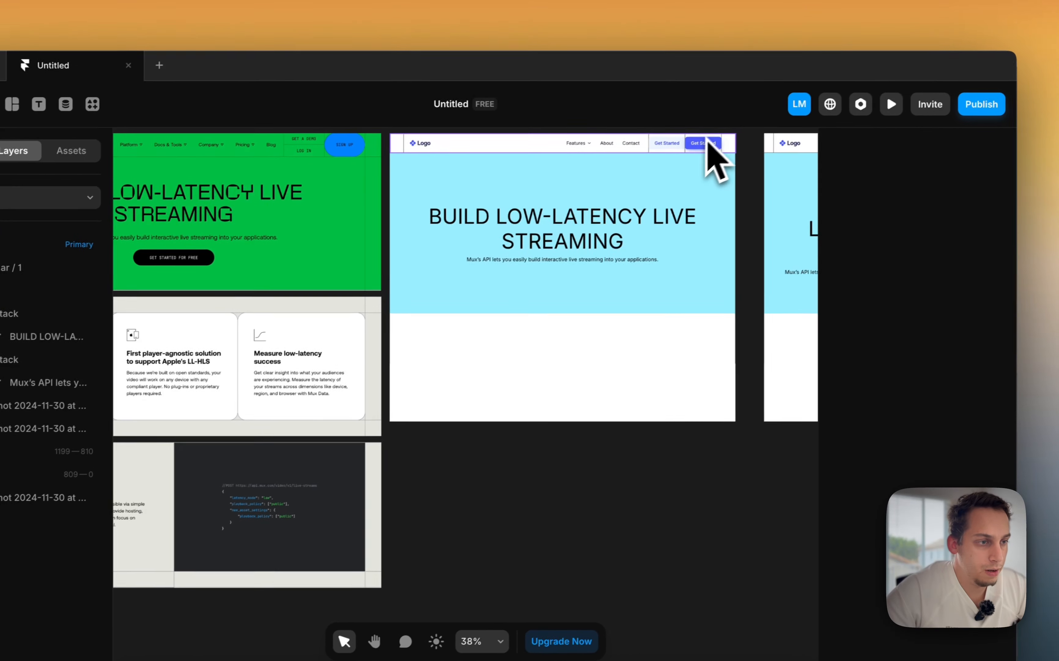
{"action": "double_click", "coordinate": [706, 144]}
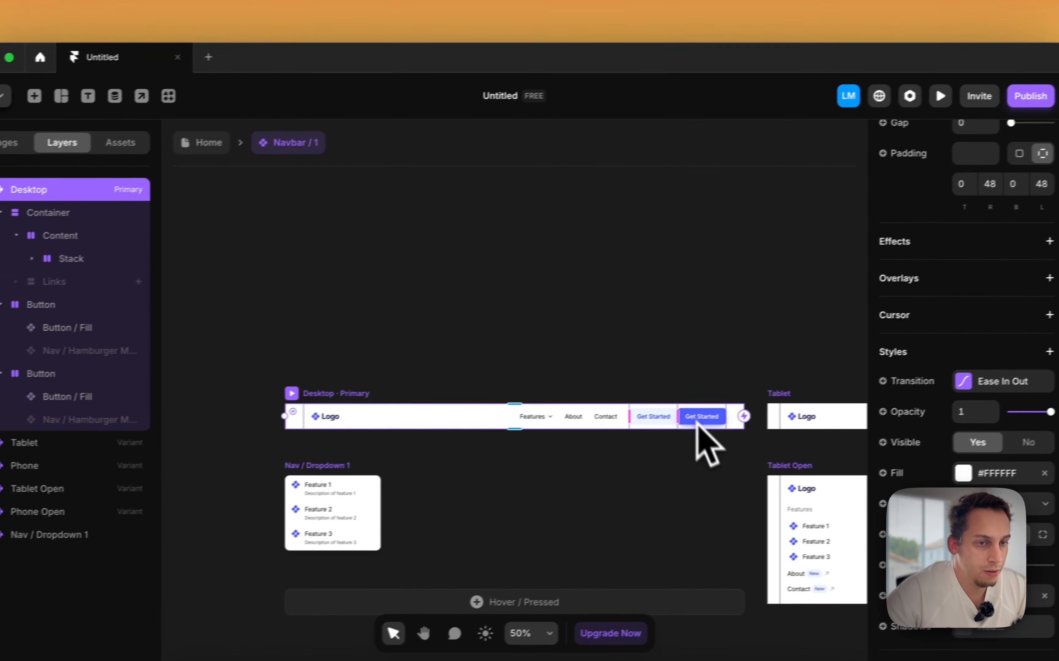
{"action": "key", "text": "Escape"}
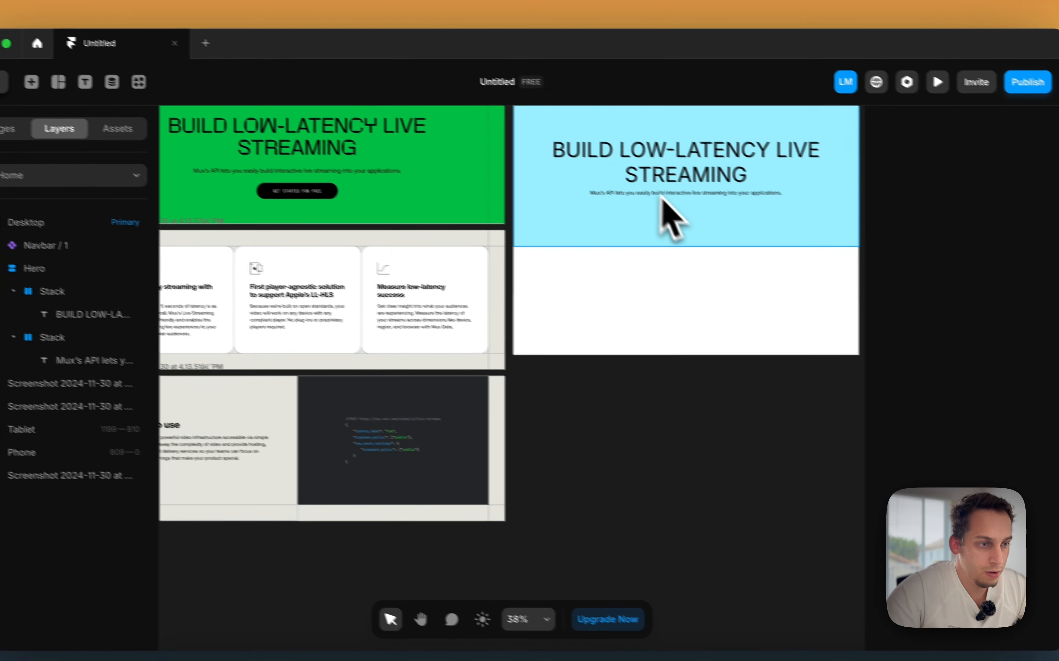
Place a copy of the subtitle text on the empty canvas below the Desktop frame, reading "GET STARTED FOR FREE"
{"action": "left_click_drag", "start_coordinate": [703, 210], "coordinate": [707, 461]}
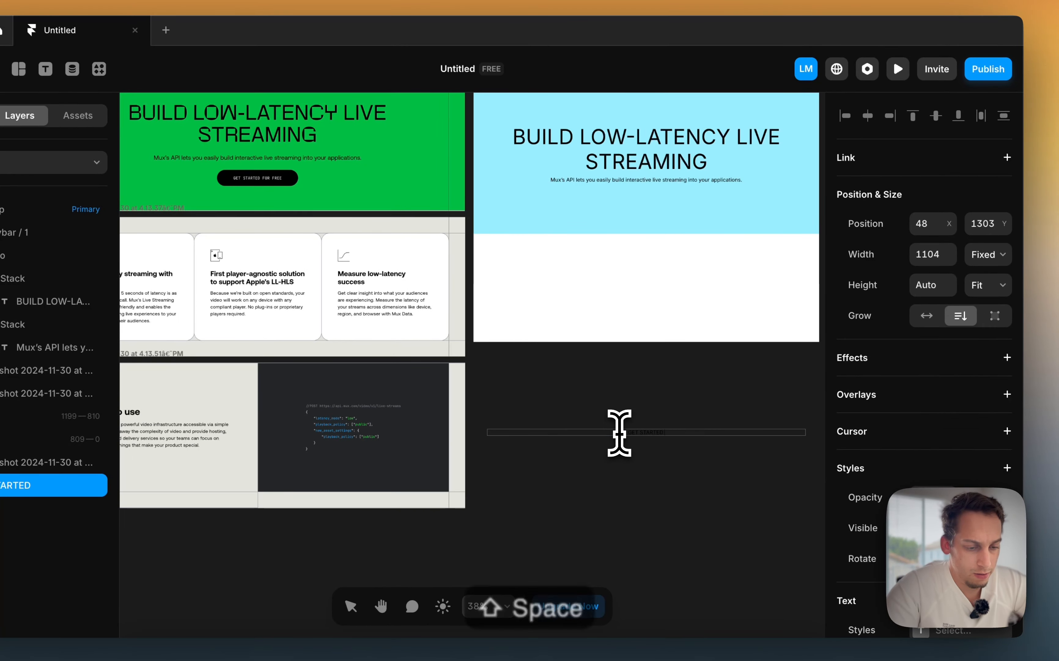
{"action": "left_click", "coordinate": [667, 518]}
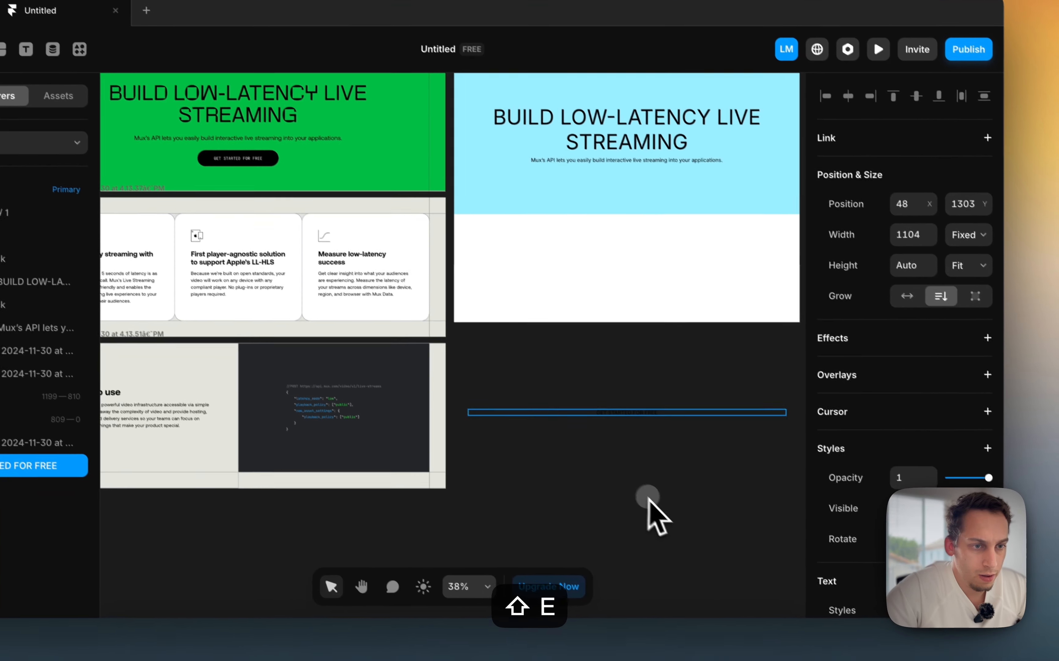
{"action": "scroll", "coordinate": [699, 468], "scroll_direction": "left", "scroll_amount": 2}
{"action": "scroll", "coordinate": [872, 524], "scroll_direction": "down", "scroll_amount": 4}
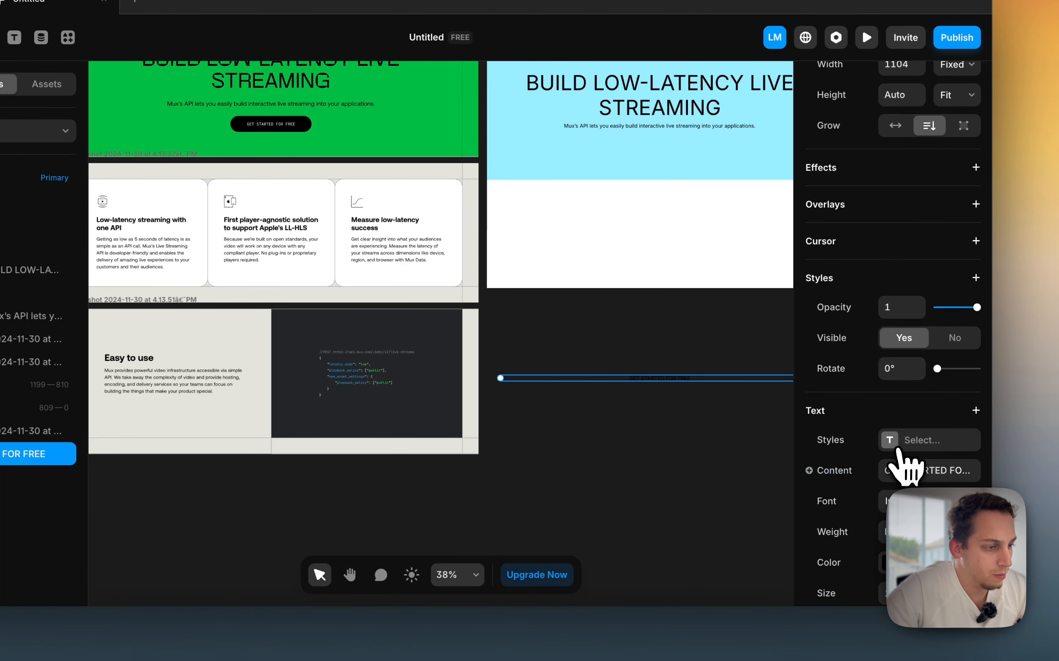
Change the font of the "GET STARTED FOR FREE" text to Geist Mono
{"action": "left_click", "coordinate": [891, 446]}
{"action": "left_click", "coordinate": [895, 500]}
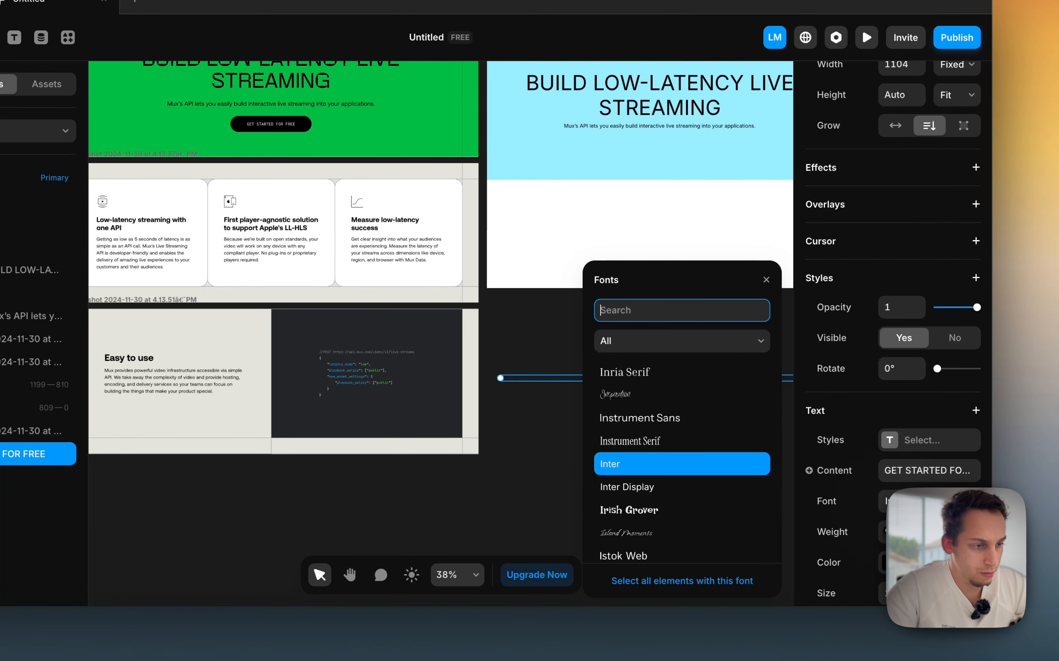
{"action": "type", "text": "geist"}
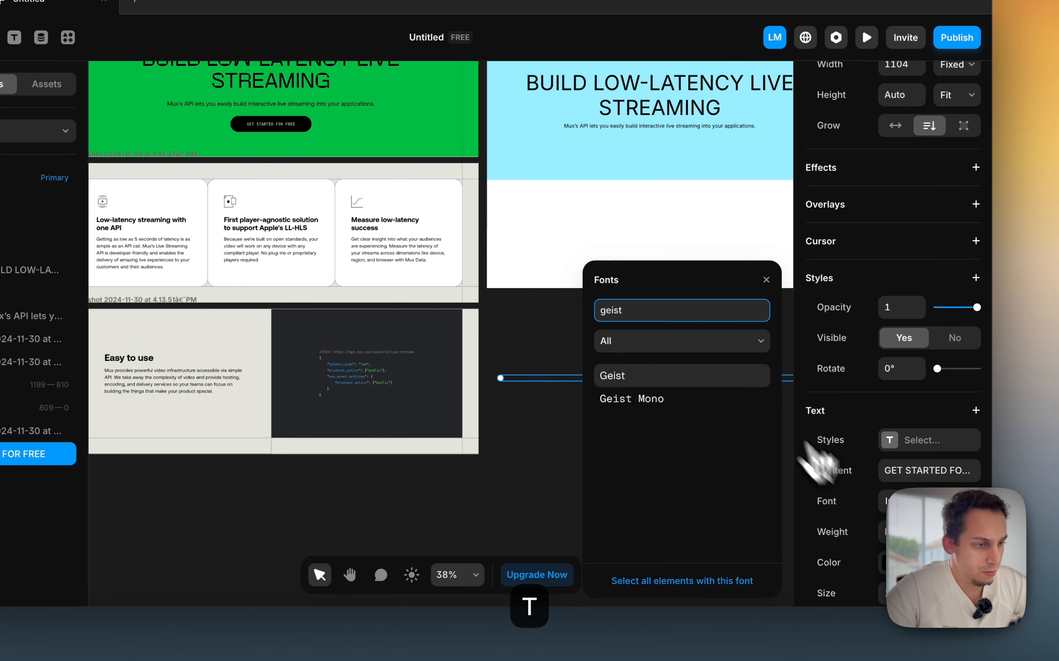
{"action": "left_click", "coordinate": [578, 335]}
{"action": "left_click", "coordinate": [627, 377]}
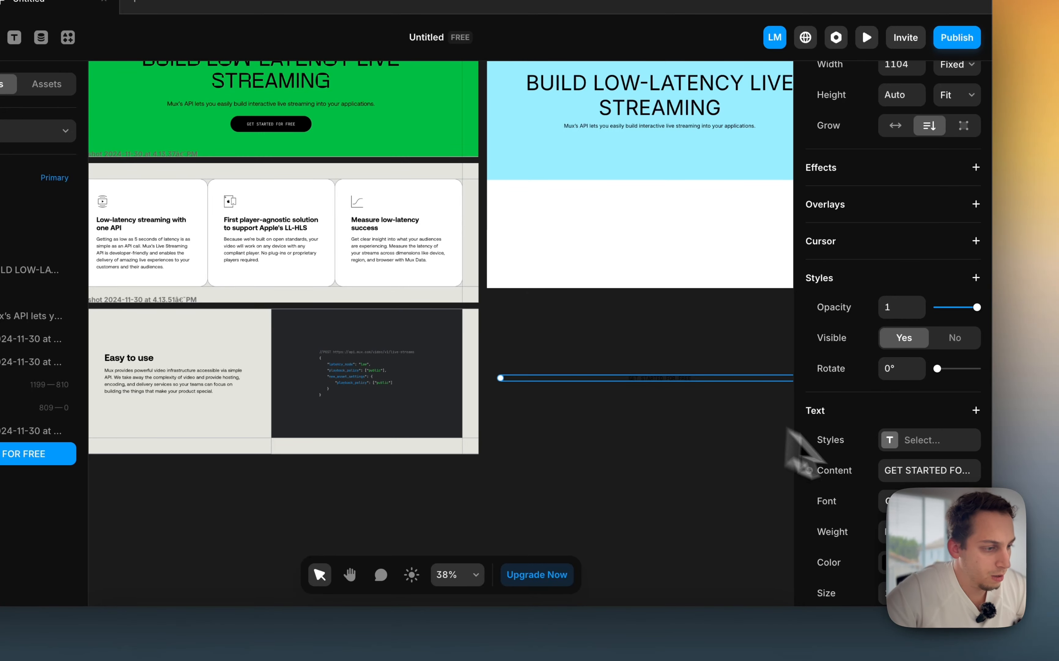
Set the "GET STARTED FOR FREE" text's color to #FFFFFF and its width to Fit
{"action": "left_click", "coordinate": [884, 564]}
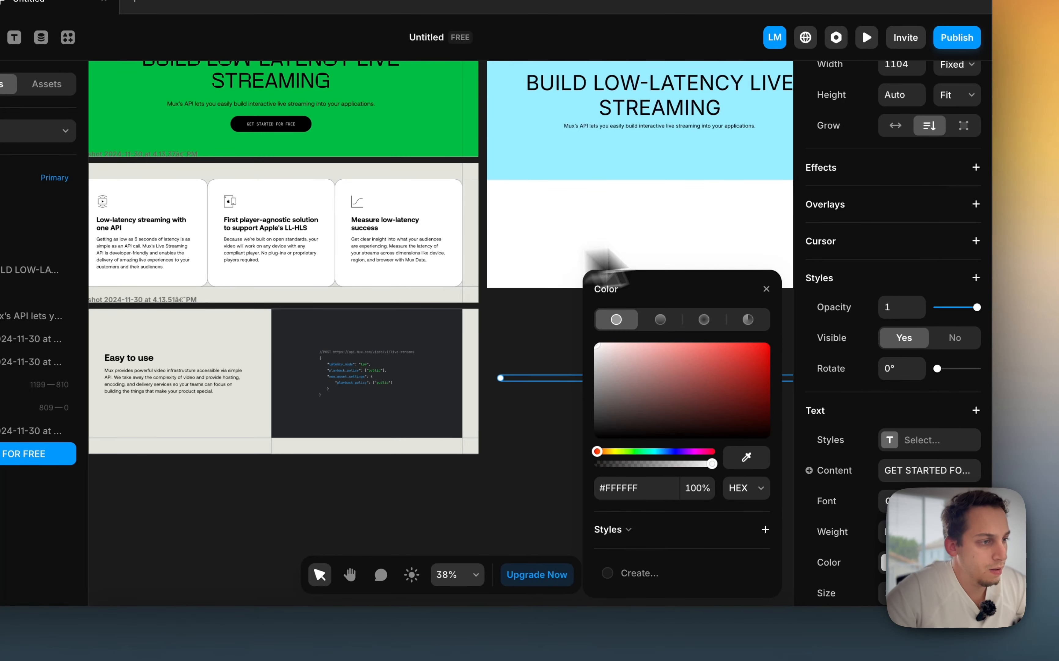
{"action": "scroll", "coordinate": [890, 195], "scroll_direction": "up", "scroll_amount": 5}
{"action": "left_click", "coordinate": [948, 223]}
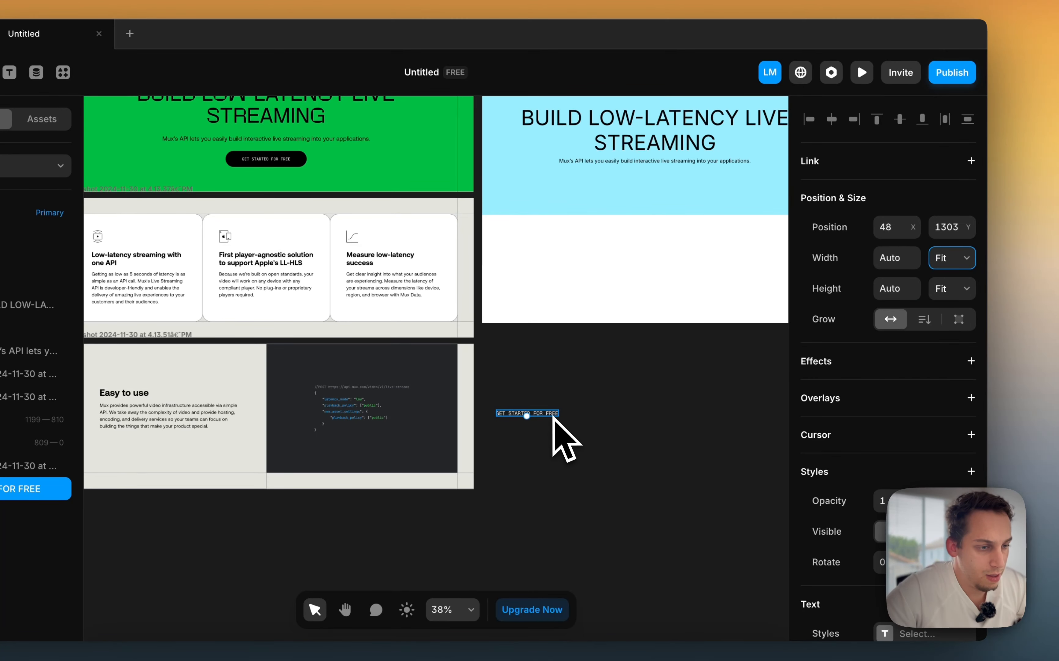
Wrap the "GET STARTED FOR FREE" text in a stack and fit the stack to its content
{"action": "right_click", "coordinate": [640, 409]}
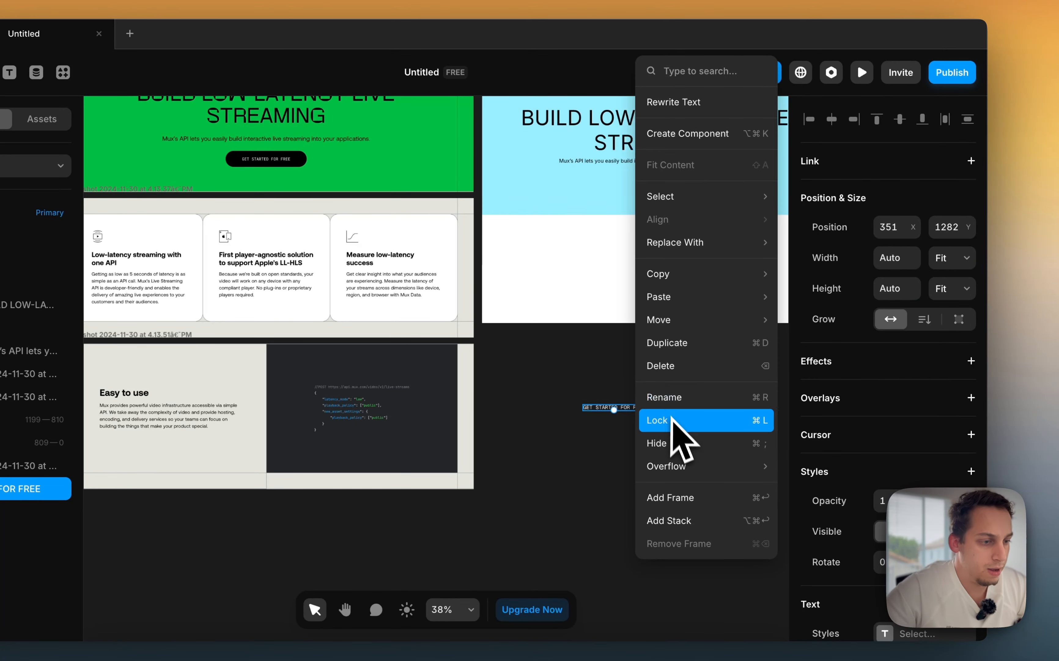
{"action": "left_click", "coordinate": [679, 528]}
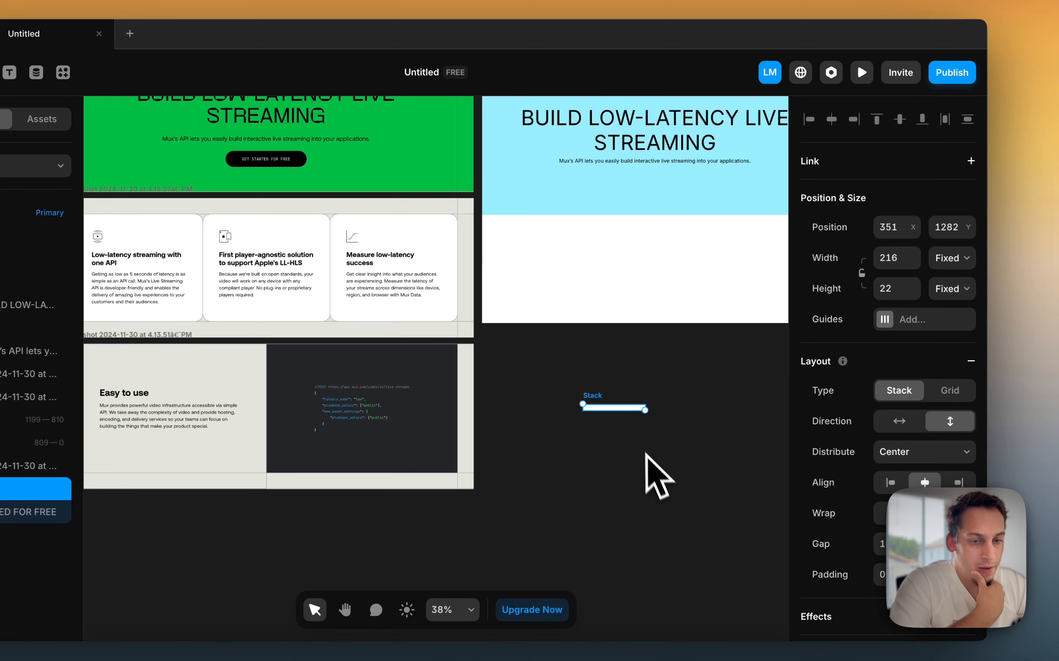
{"action": "right_click", "coordinate": [618, 408]}
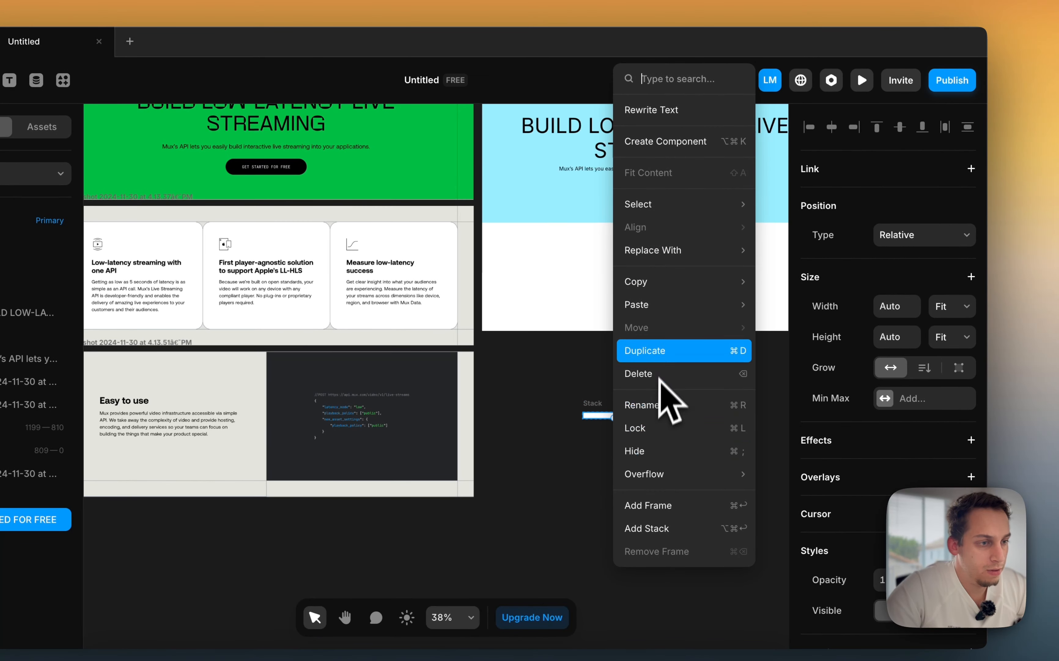
{"action": "mouse_move", "coordinate": [668, 204]}
{"action": "left_click", "coordinate": [551, 345]}
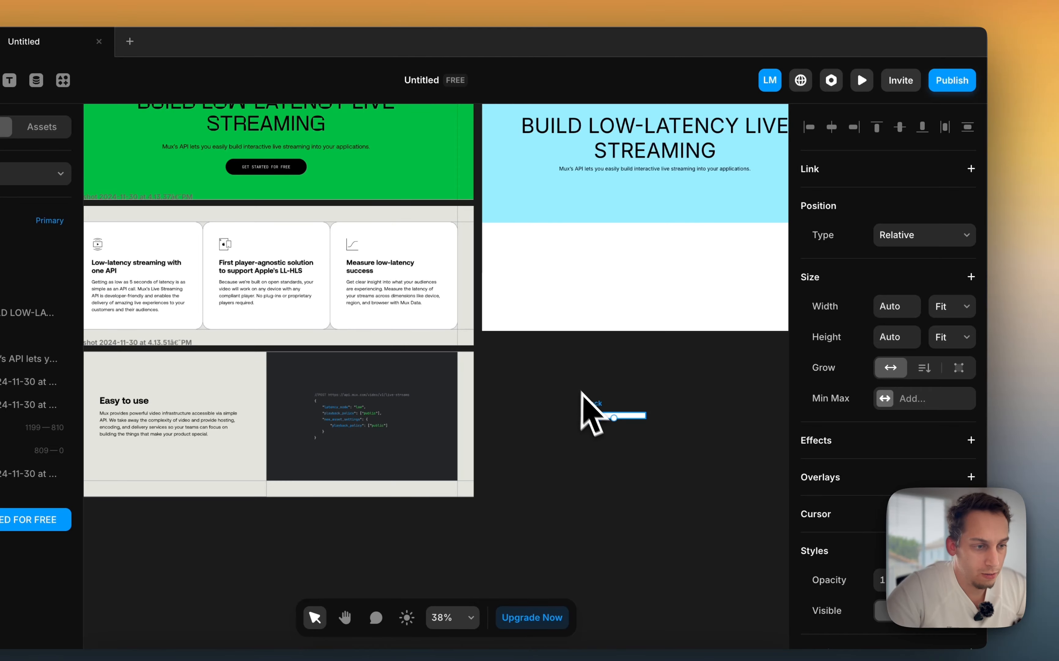
{"action": "left_click", "coordinate": [596, 417]}
{"action": "right_click", "coordinate": [596, 417]}
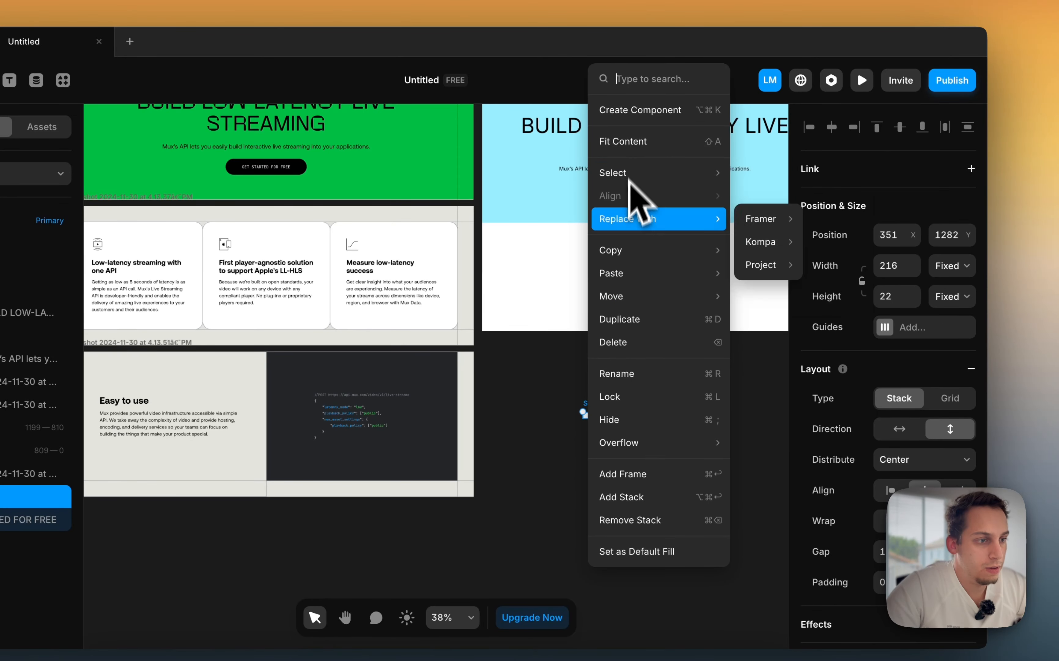
{"action": "left_click", "coordinate": [625, 151]}
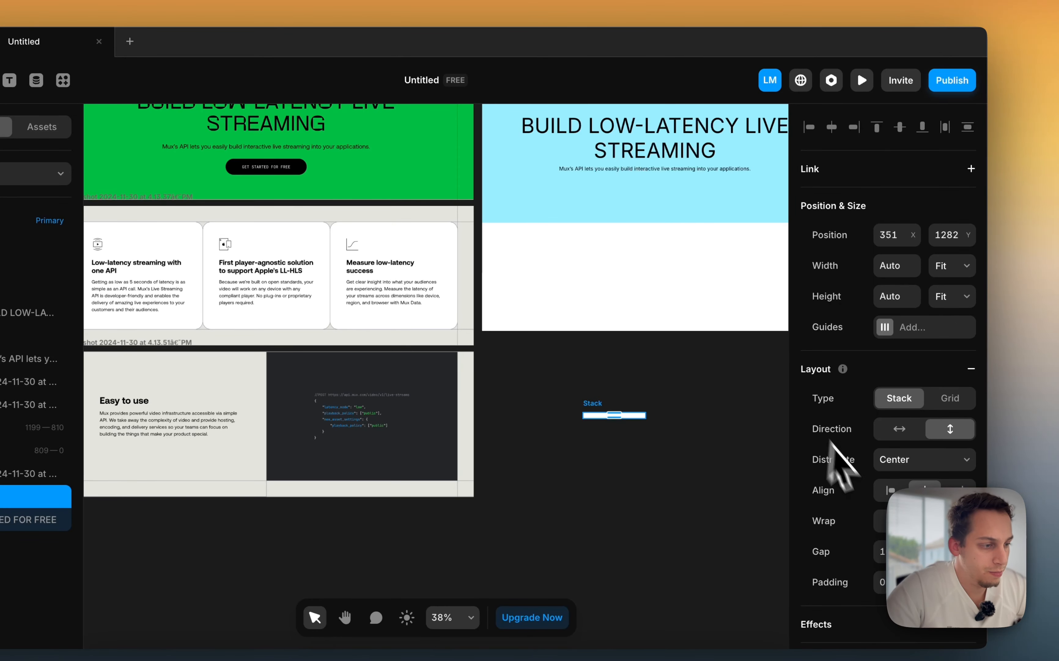
Set the fill of the stack around "GET STARTED FOR FREE" to #000000
{"action": "scroll", "coordinate": [852, 463], "scroll_direction": "down", "scroll_amount": 10}
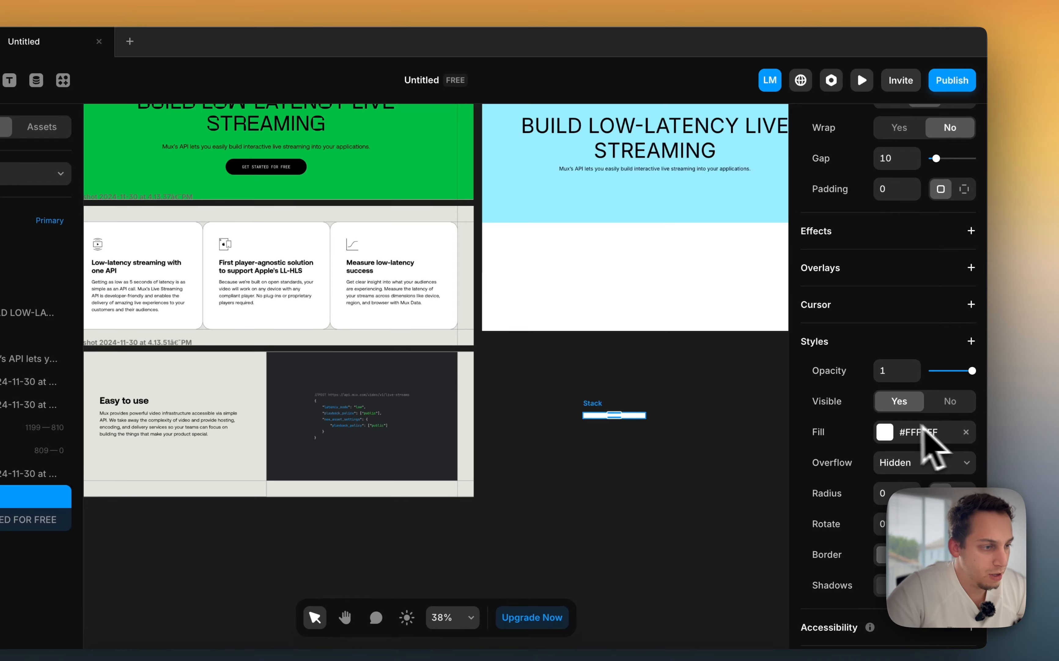
{"action": "left_click", "coordinate": [885, 433]}
{"action": "left_click_drag", "start_coordinate": [513, 332], "coordinate": [461, 660]}
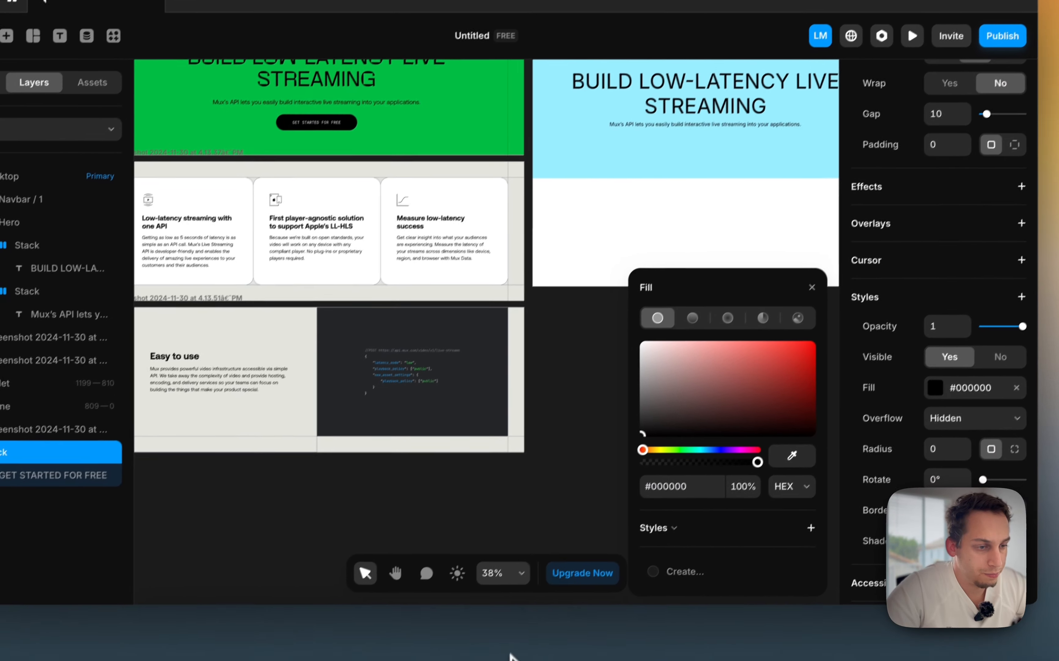
{"action": "left_click", "coordinate": [533, 508]}
{"action": "left_click", "coordinate": [590, 406]}
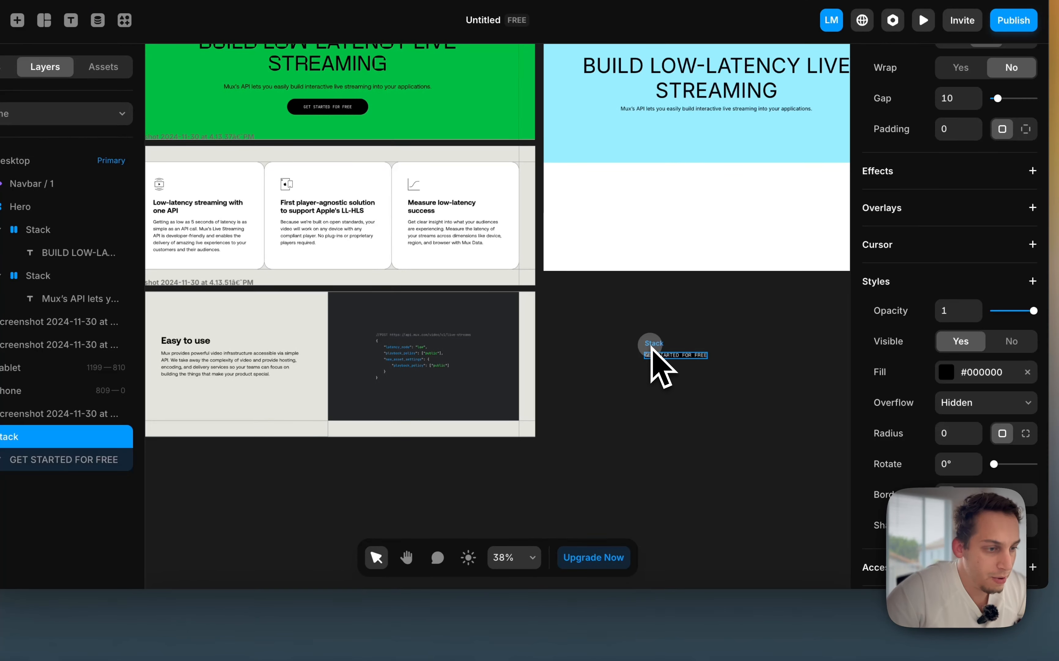
{"action": "scroll", "coordinate": [652, 346], "scroll_direction": "up", "scroll_amount": 5}
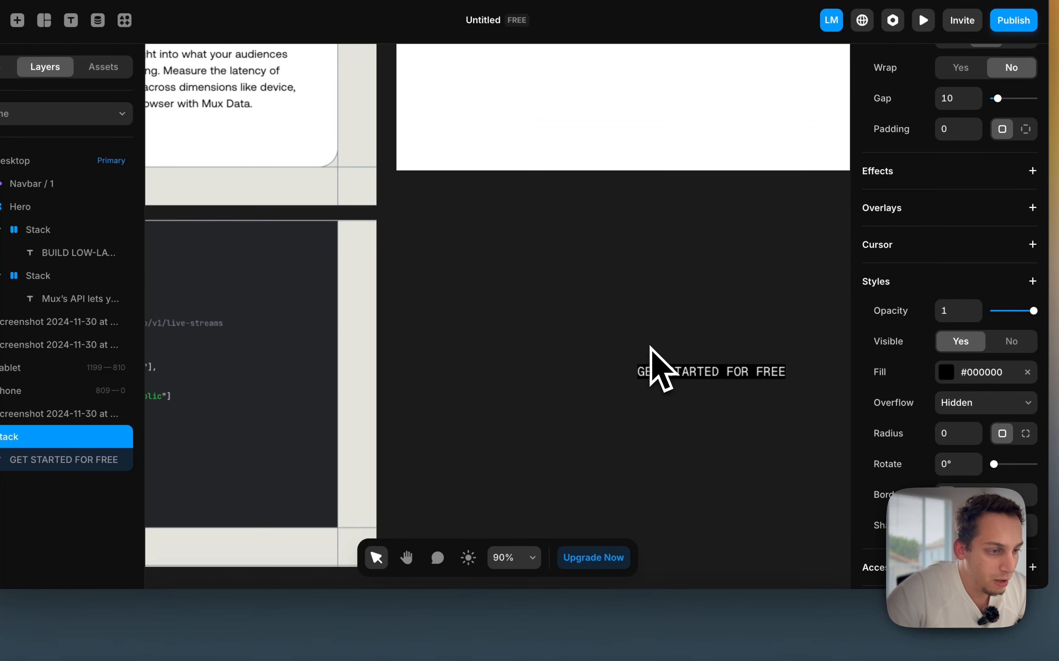
{"action": "scroll", "coordinate": [648, 347], "scroll_direction": "down", "scroll_amount": 4}
{"action": "scroll", "coordinate": [648, 350], "scroll_direction": "down", "scroll_amount": 2}
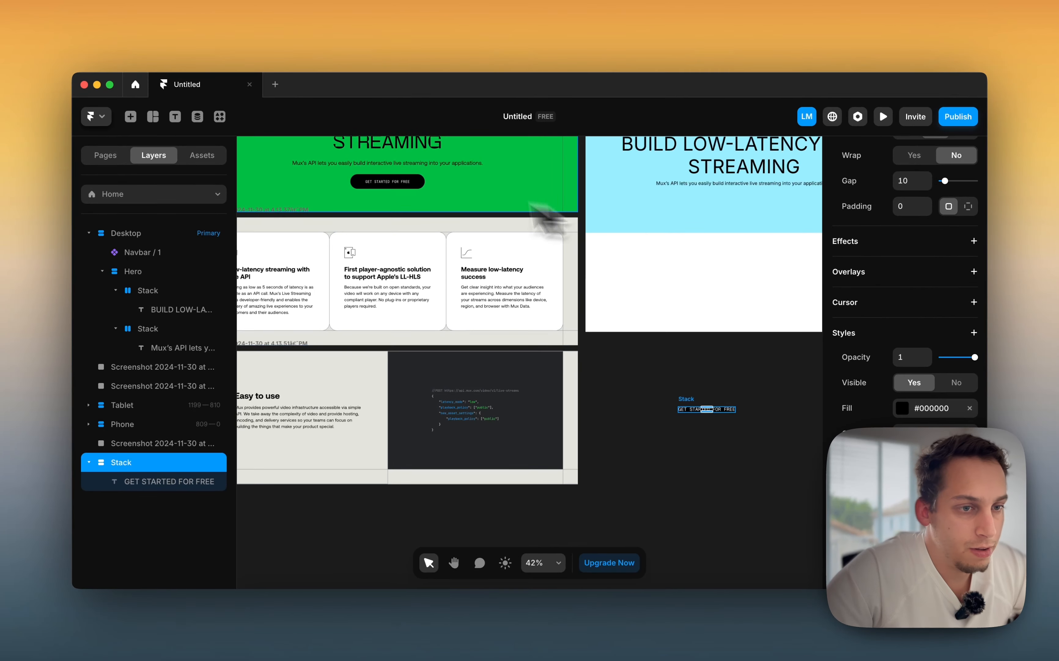
Give the black button stack padding of 20 at top and bottom and 48 at the sides, with a corner radius of 60
{"action": "left_click", "coordinate": [968, 206]}
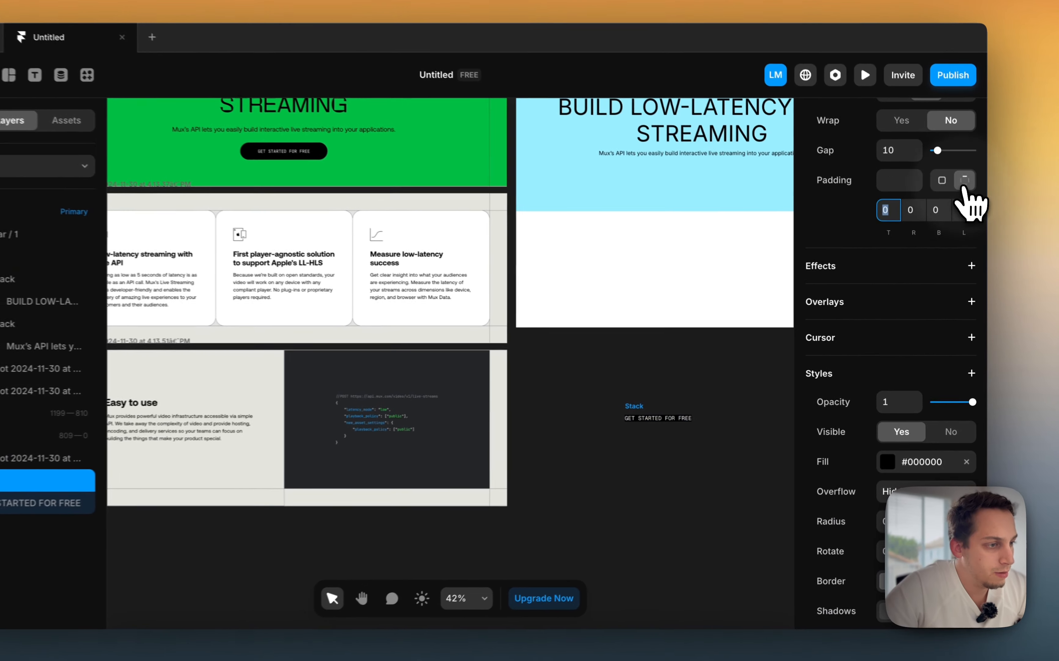
{"action": "left_click", "coordinate": [966, 231]}
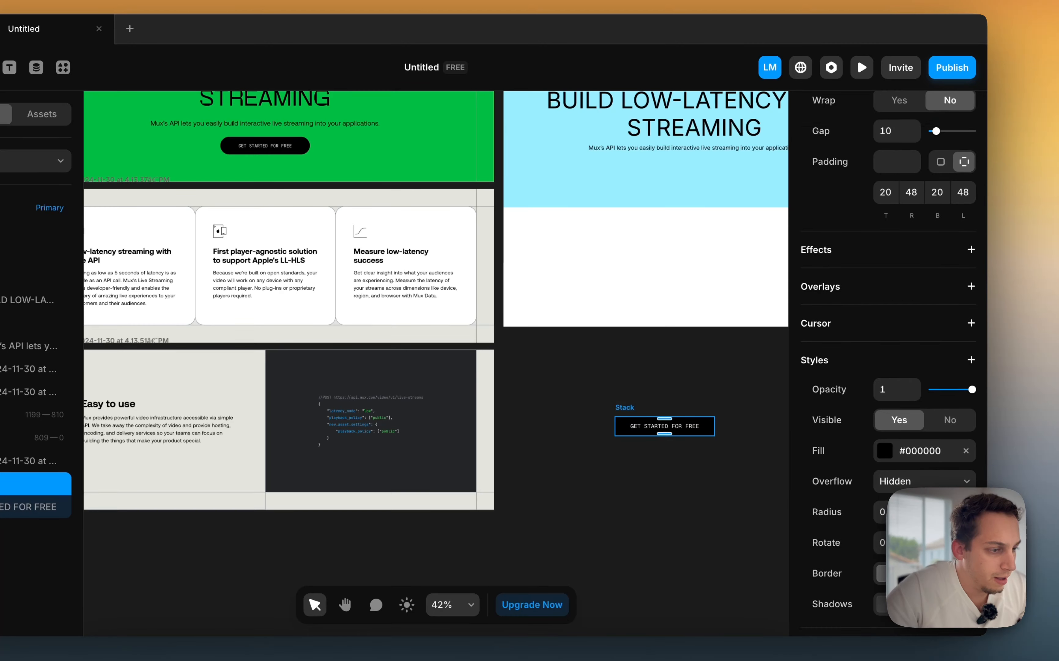
{"action": "scroll", "coordinate": [883, 480], "scroll_direction": "down", "scroll_amount": 2}
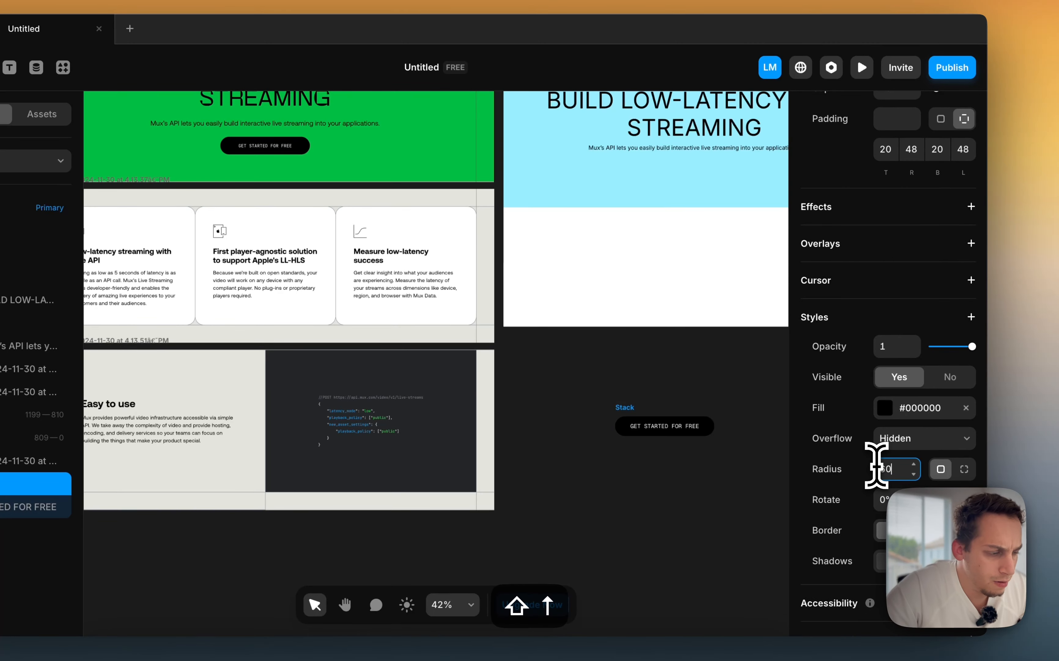
Move the "GET STARTED FOR FREE" button into the Desktop frame's Hero section, directly below the subtitle
{"action": "scroll", "coordinate": [703, 428], "scroll_direction": "down", "scroll_amount": 3}
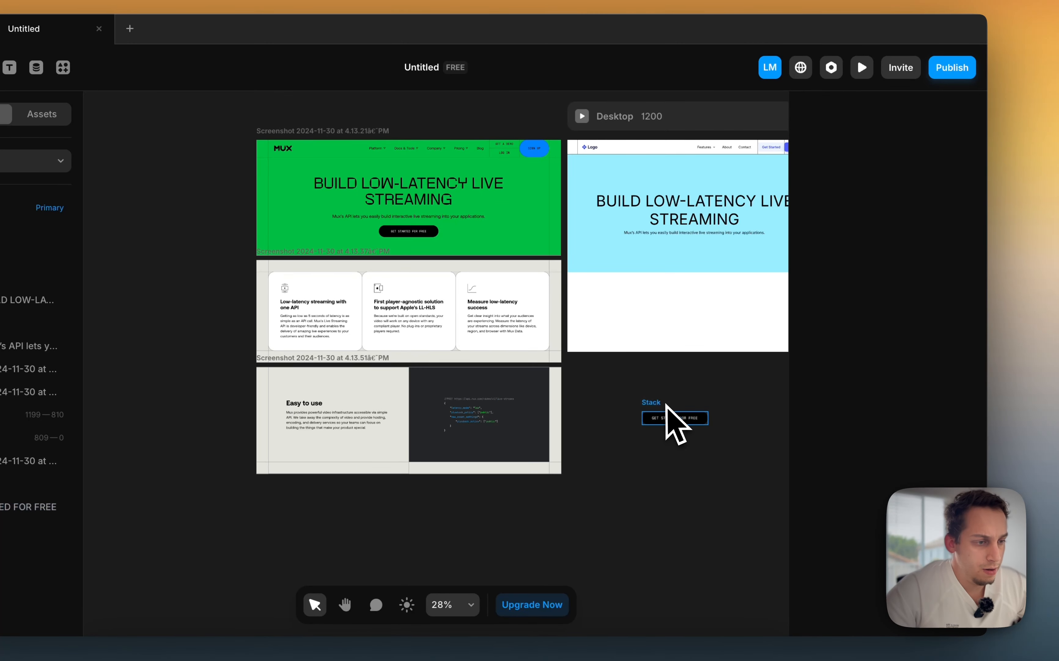
{"action": "left_click_drag", "start_coordinate": [678, 424], "coordinate": [695, 301]}
{"action": "left_click_drag", "start_coordinate": [692, 239], "coordinate": [692, 240]}
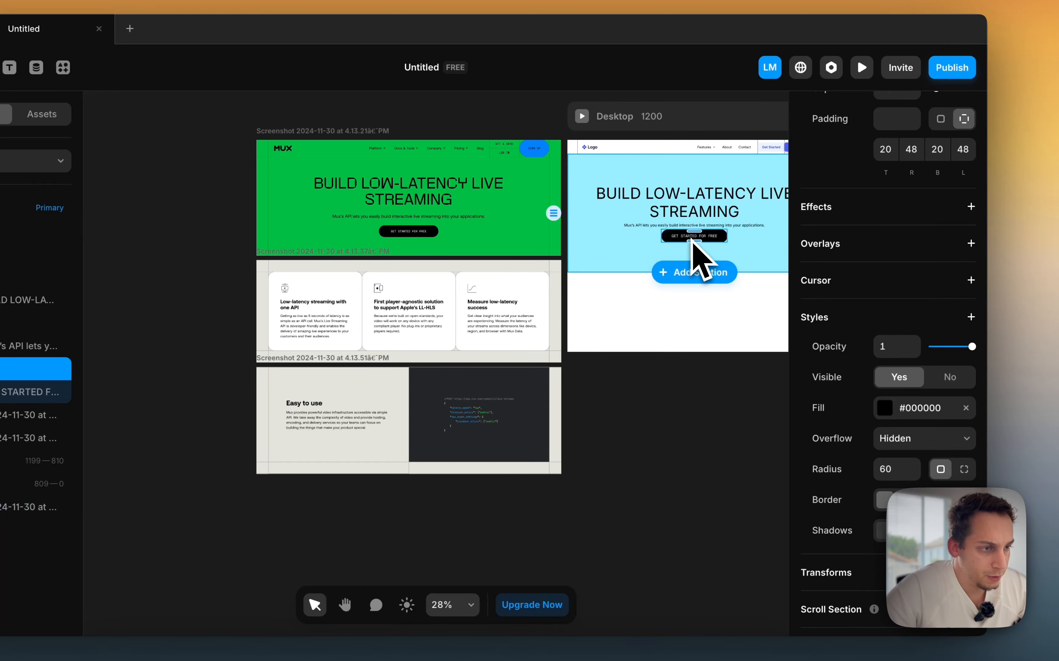
{"action": "left_click", "coordinate": [649, 412]}
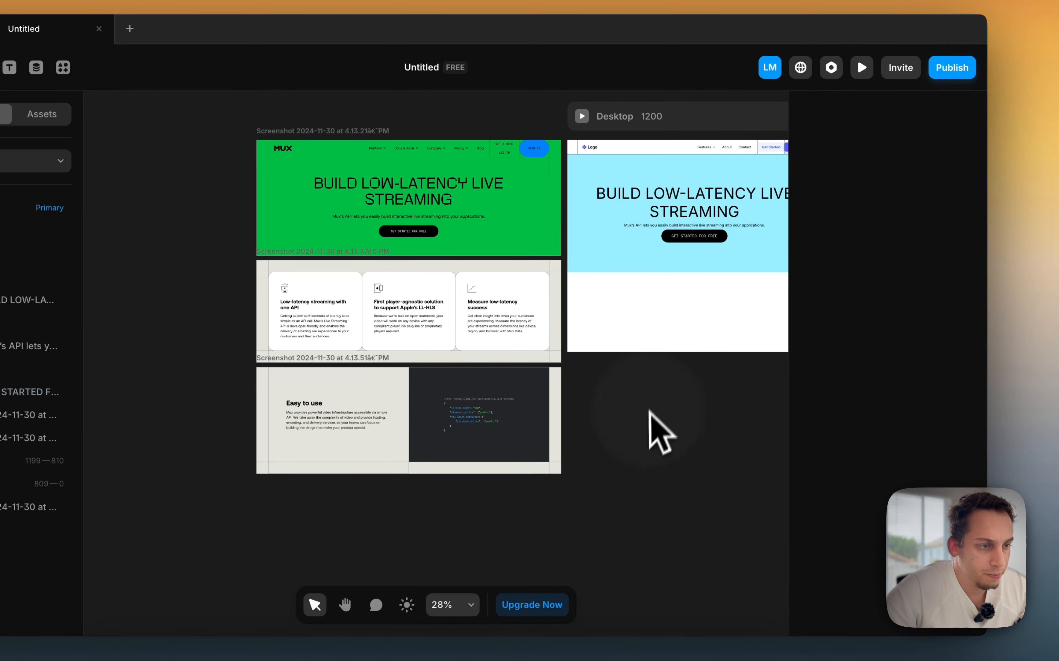
Collapse the three stacks inside the Hero layer and set the Hero's gap to 30
{"action": "left_click", "coordinate": [647, 235]}
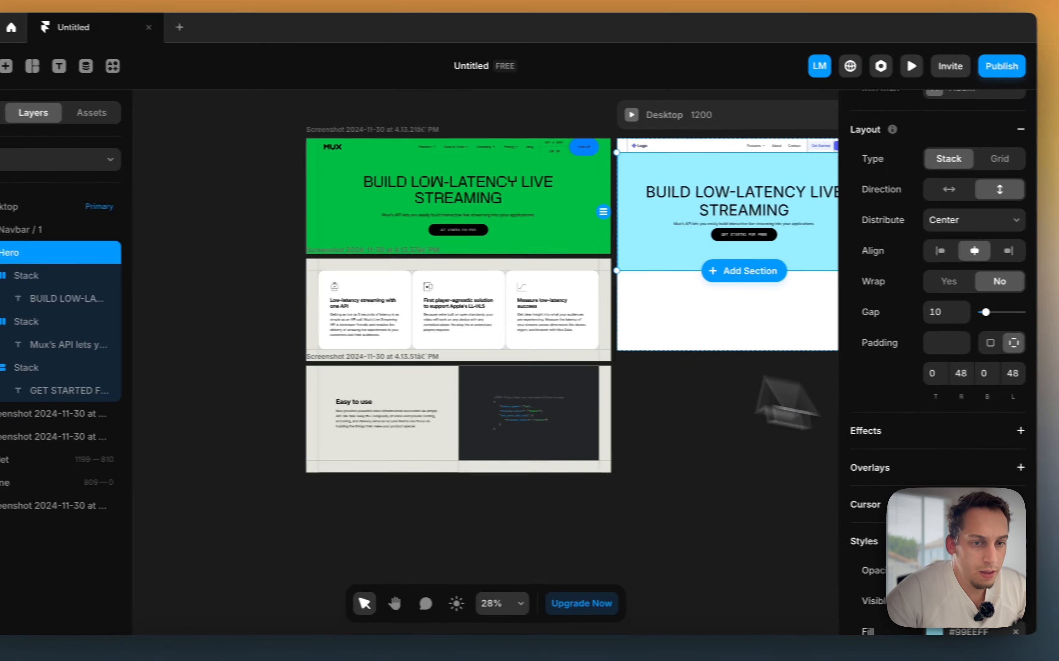
{"action": "left_click", "coordinate": [0, 275]}
{"action": "left_click", "coordinate": [0, 298]}
{"action": "left_click", "coordinate": [0, 322]}
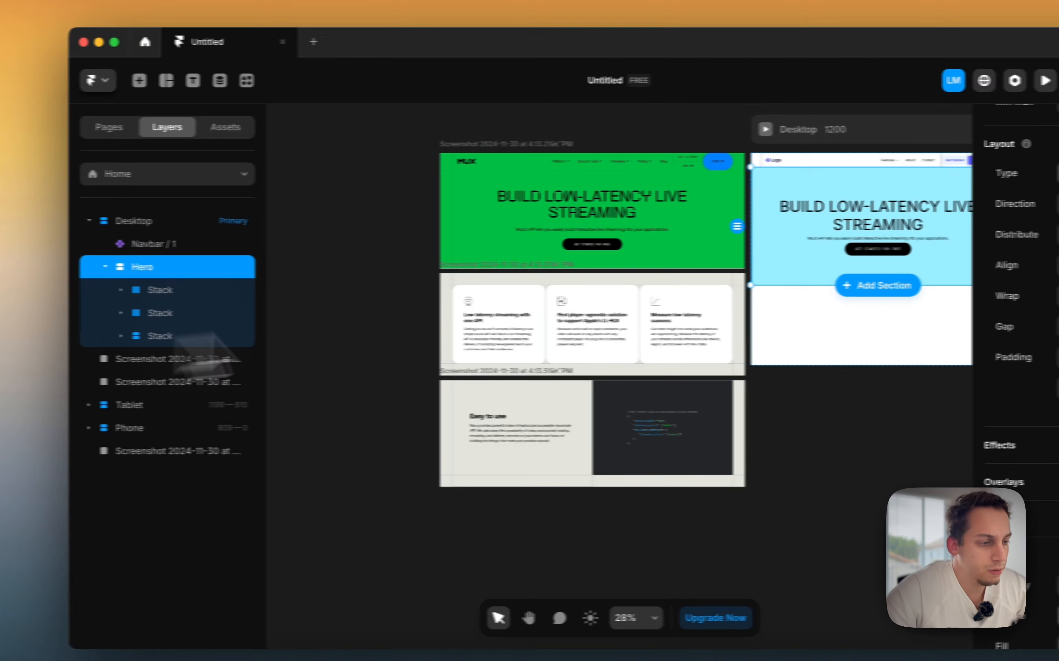
{"action": "left_click", "coordinate": [1058, 326]}
{"action": "key", "text": "shift+Up"}
{"action": "key", "text": "shift+Up"}
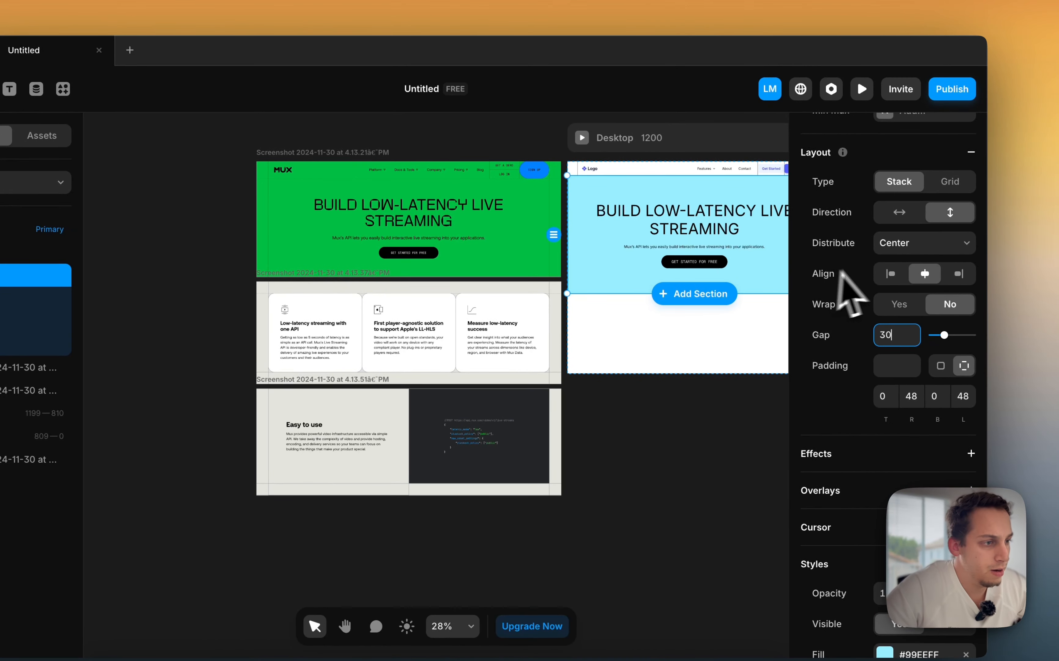
Set the Hero's height to Fit Content and increase its top and bottom padding
{"action": "scroll", "coordinate": [869, 279], "scroll_direction": "up", "scroll_amount": 5}
{"action": "left_click", "coordinate": [961, 280]}
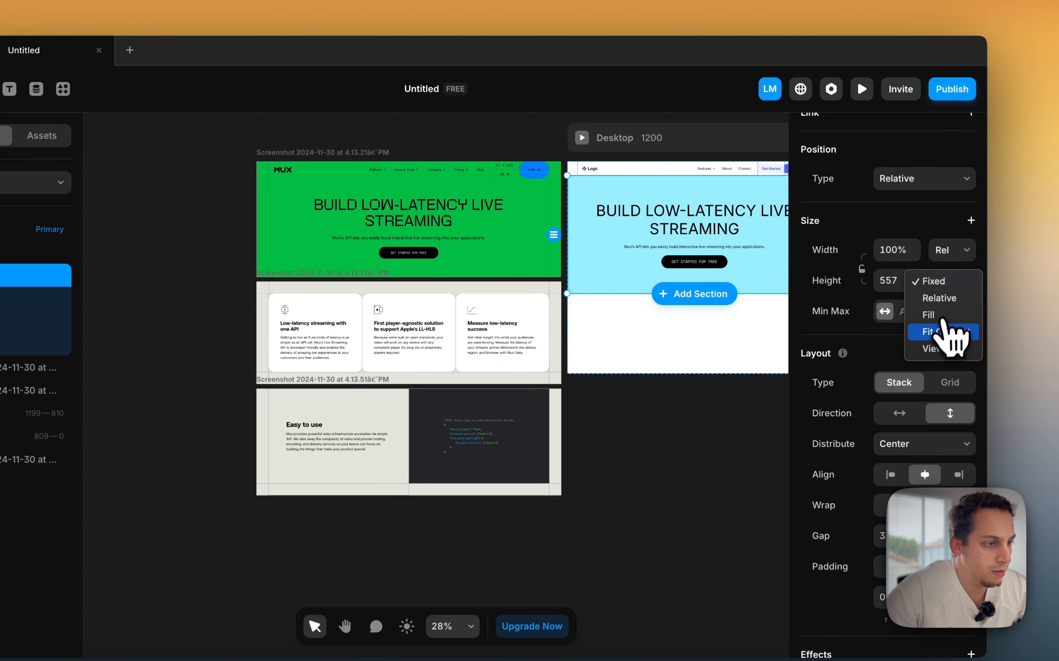
{"action": "left_click", "coordinate": [943, 331]}
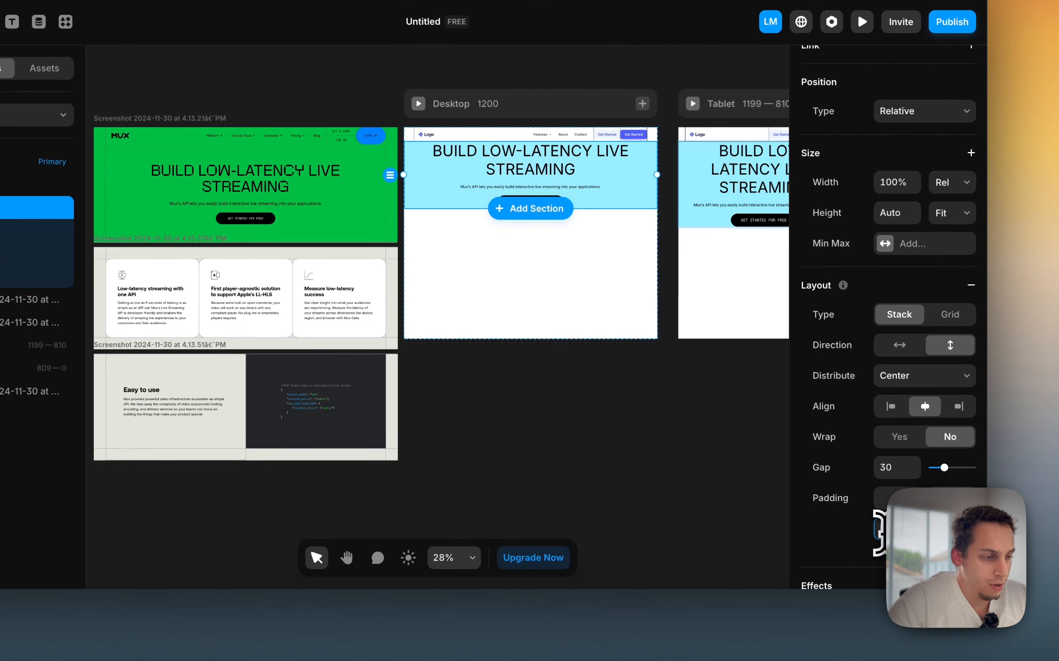
{"action": "key", "text": "shift+Up"}
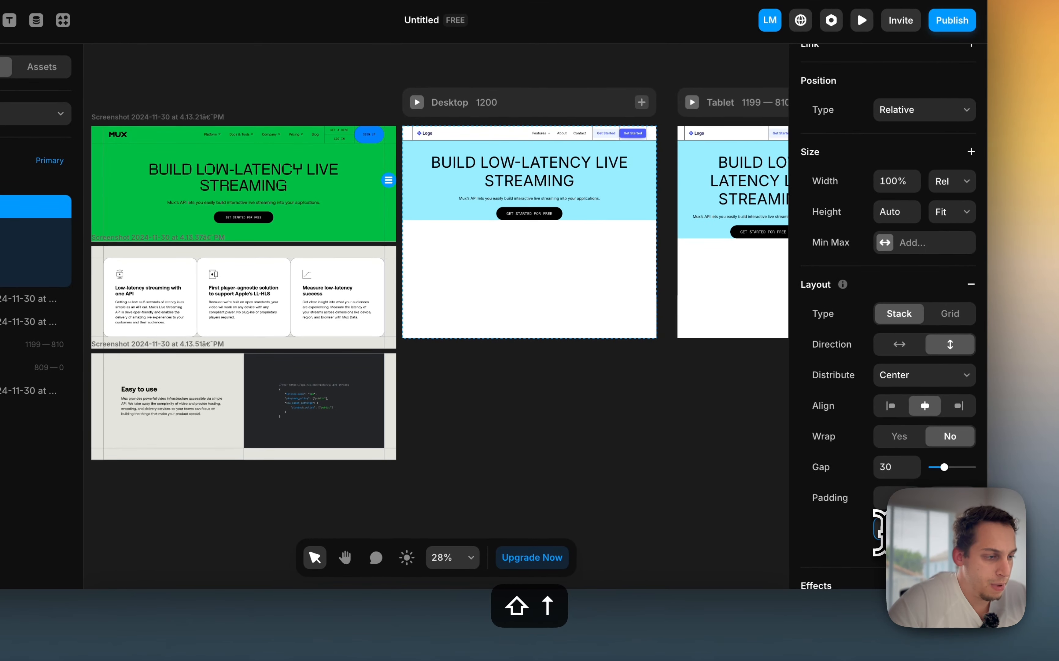
{"action": "key", "text": "shift+Up"}
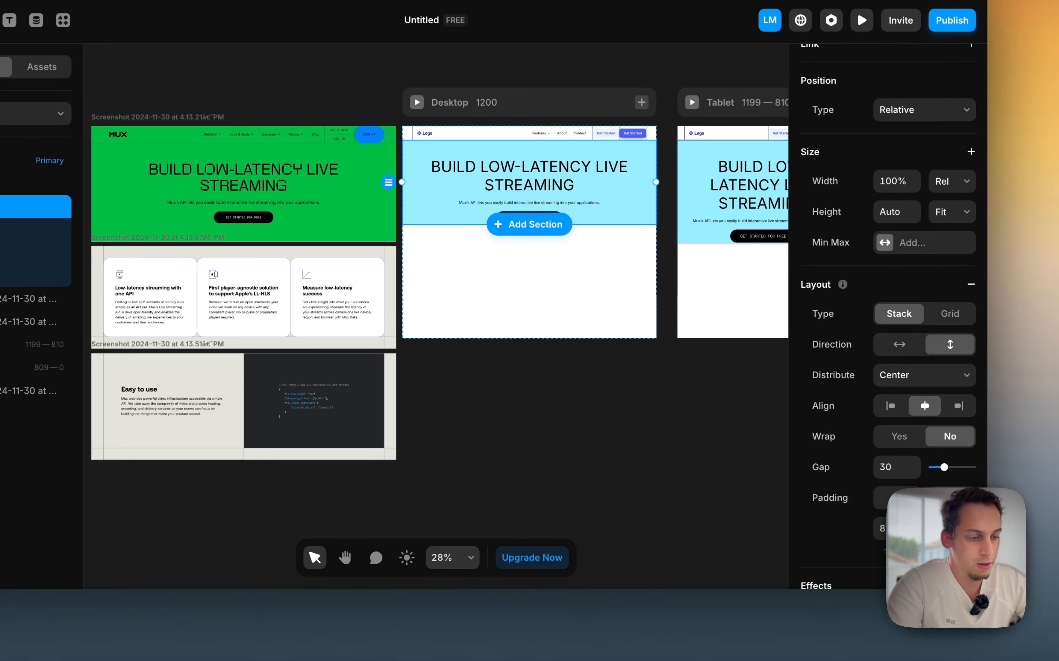
{"action": "key", "text": "Return"}
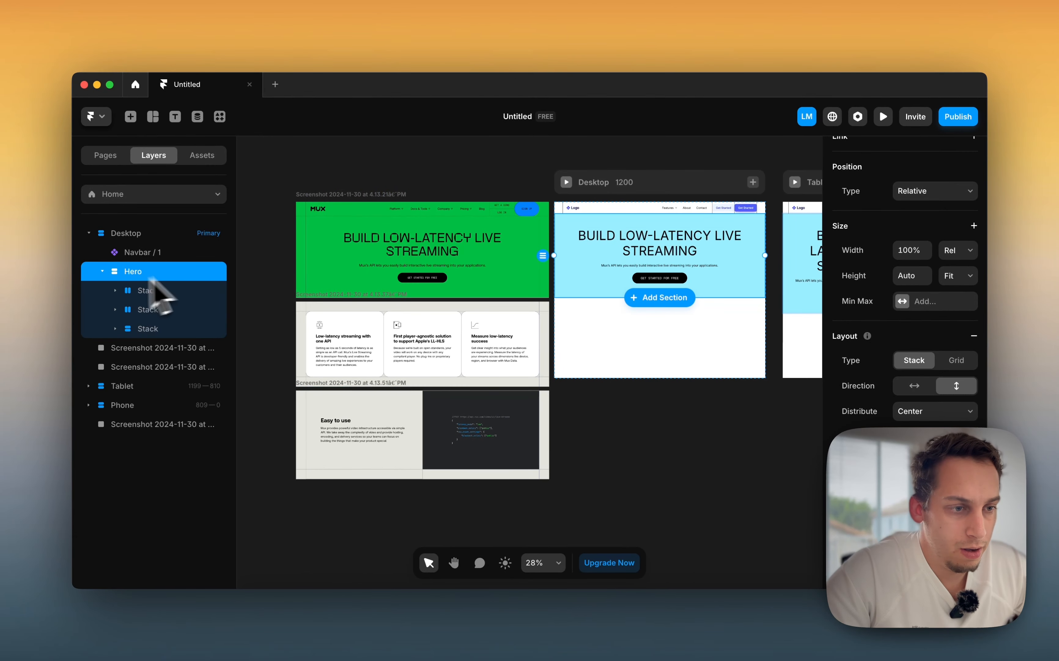
{"action": "left_click", "coordinate": [144, 291]}
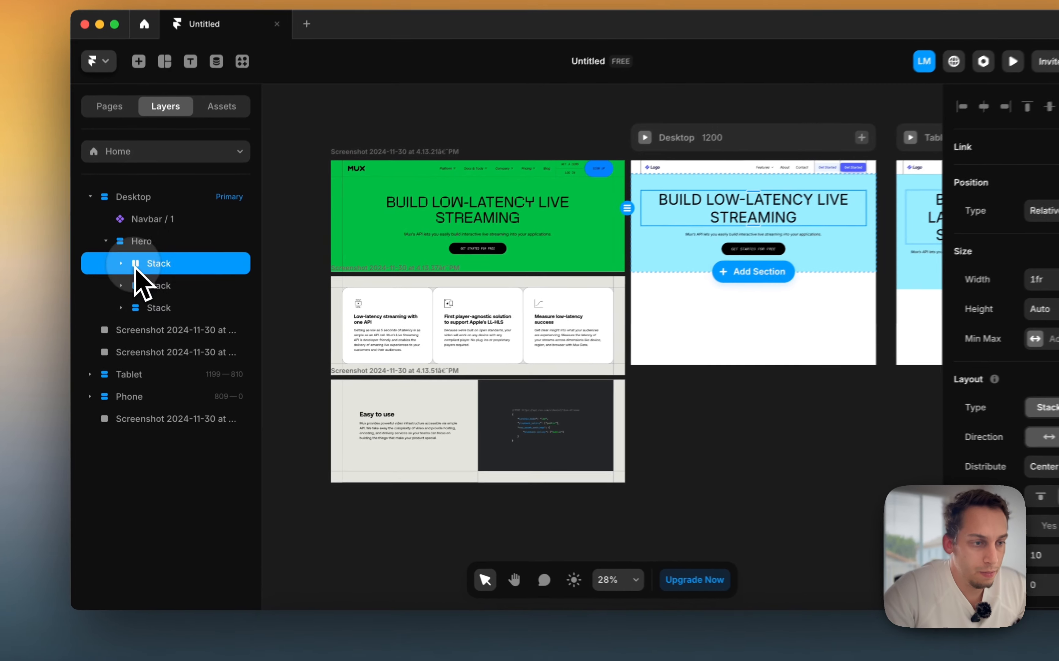
{"action": "left_click", "coordinate": [139, 330], "text": "shift"}
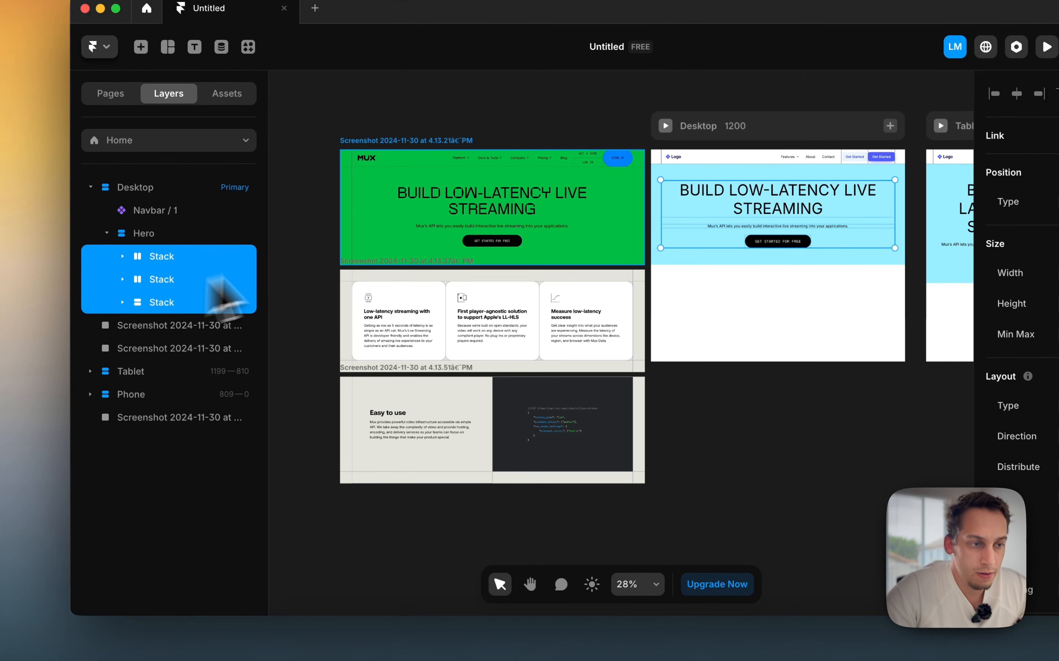
{"action": "right_click", "coordinate": [171, 280]}
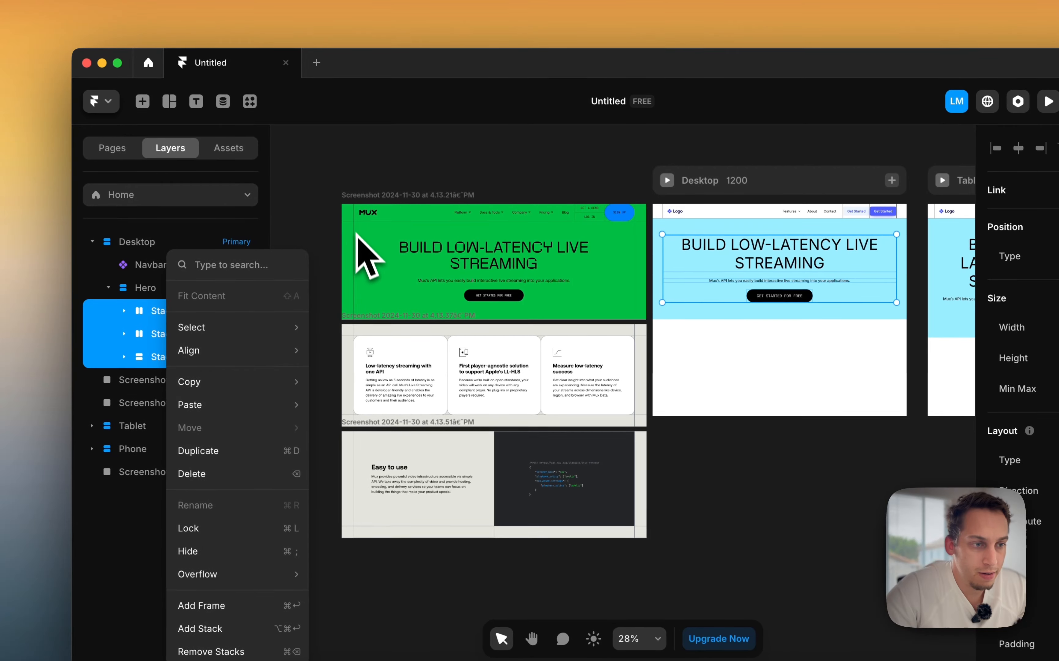
Set the Hero section's width to Fill
{"action": "left_click", "coordinate": [152, 291]}
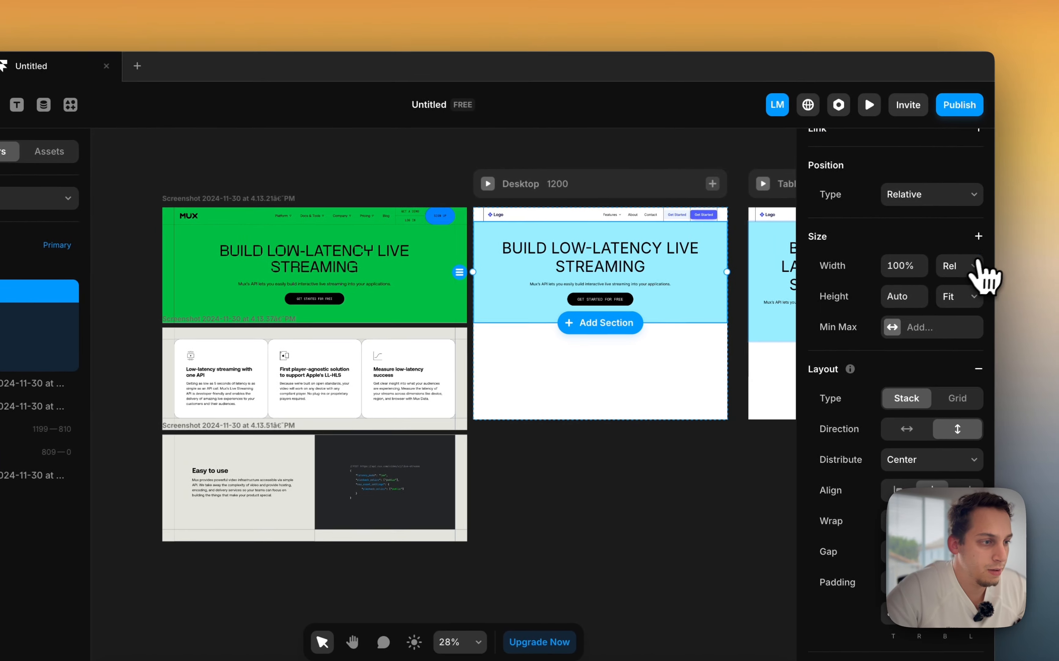
{"action": "left_click", "coordinate": [977, 266]}
{"action": "left_click", "coordinate": [951, 283]}
Wrap the Hero's headline, subtitle and button stacks together in one new stack and collapse it in the layer tree
{"action": "left_click", "coordinate": [4, 314]}
{"action": "left_click", "coordinate": [2, 359], "text": "shift"}
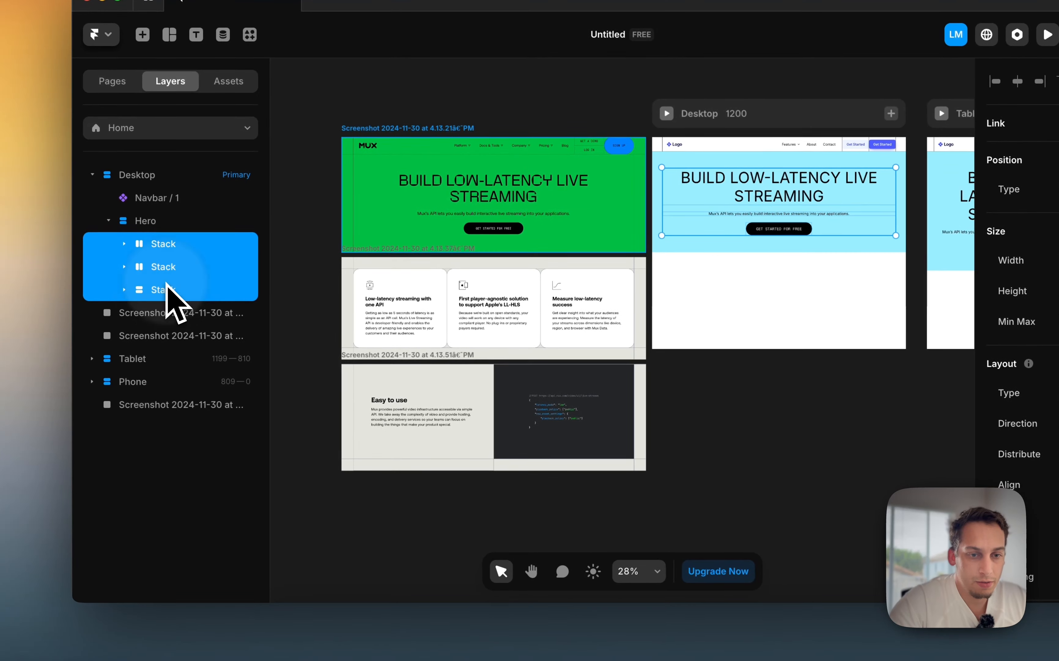
{"action": "right_click", "coordinate": [2, 354]}
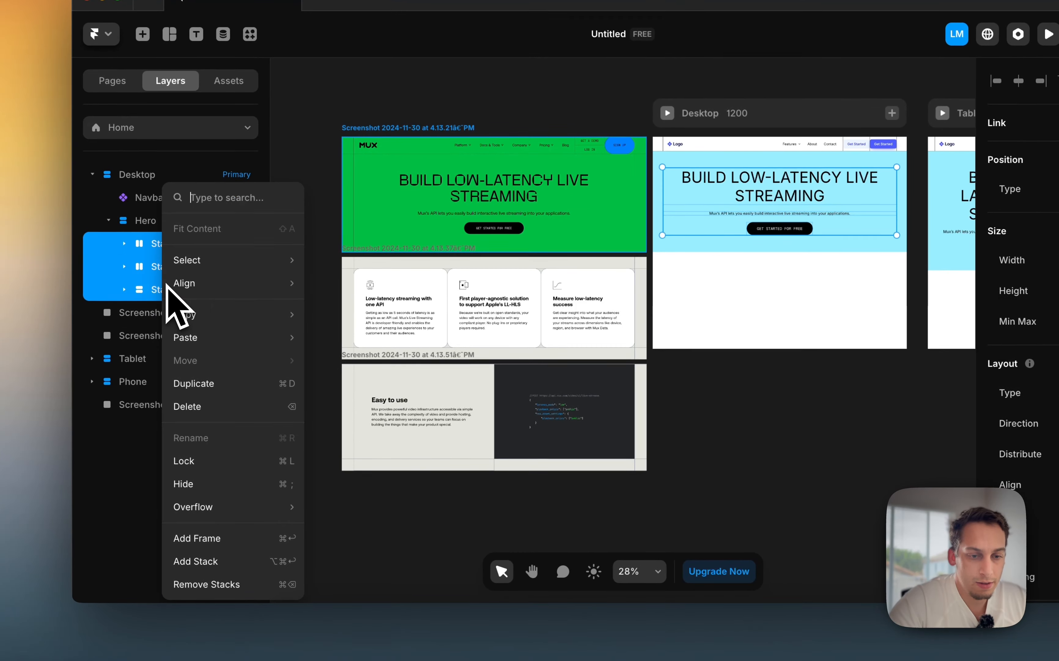
{"action": "left_click", "coordinate": [214, 564]}
{"action": "left_click", "coordinate": [125, 244]}
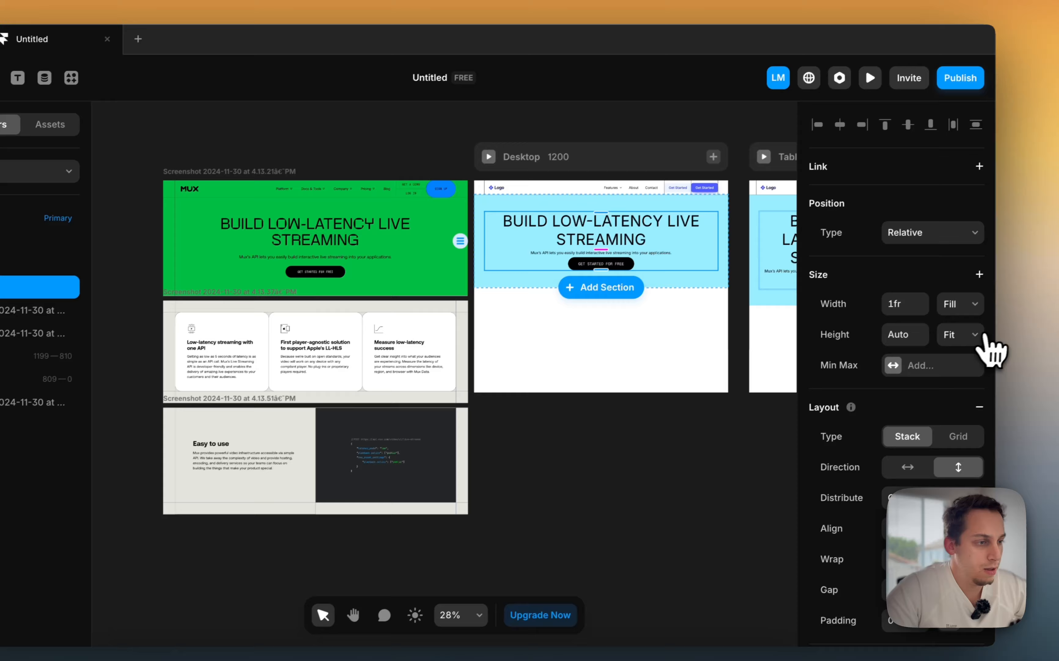
Try to set the height of the stack wrapping the Hero's content to Fill, undo it, and select the Hero
{"action": "left_click", "coordinate": [975, 335]}
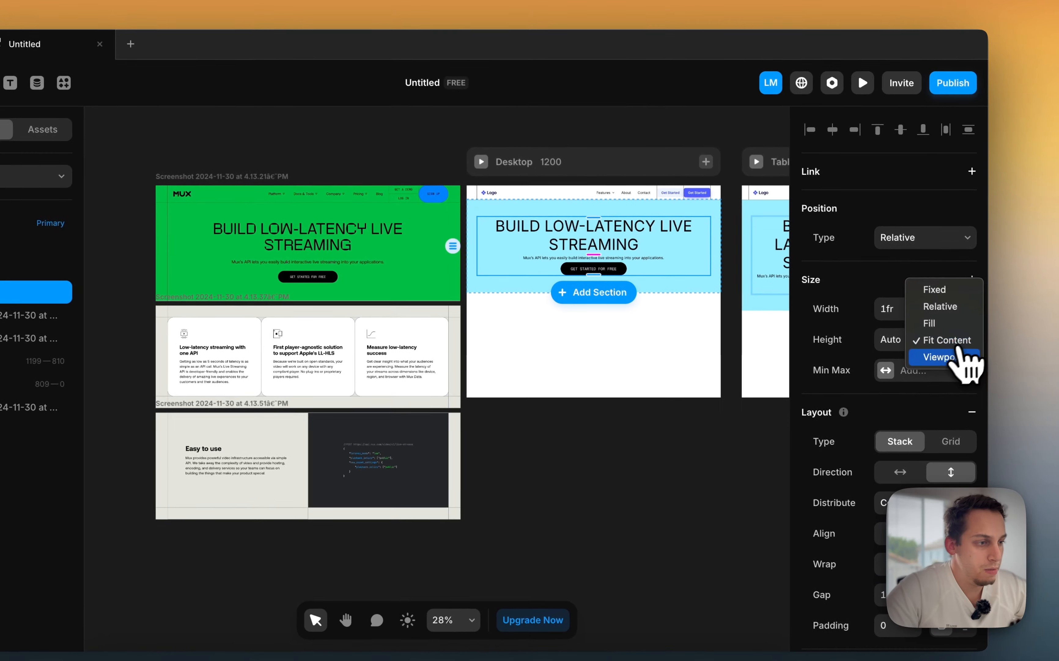
{"action": "left_click", "coordinate": [945, 321]}
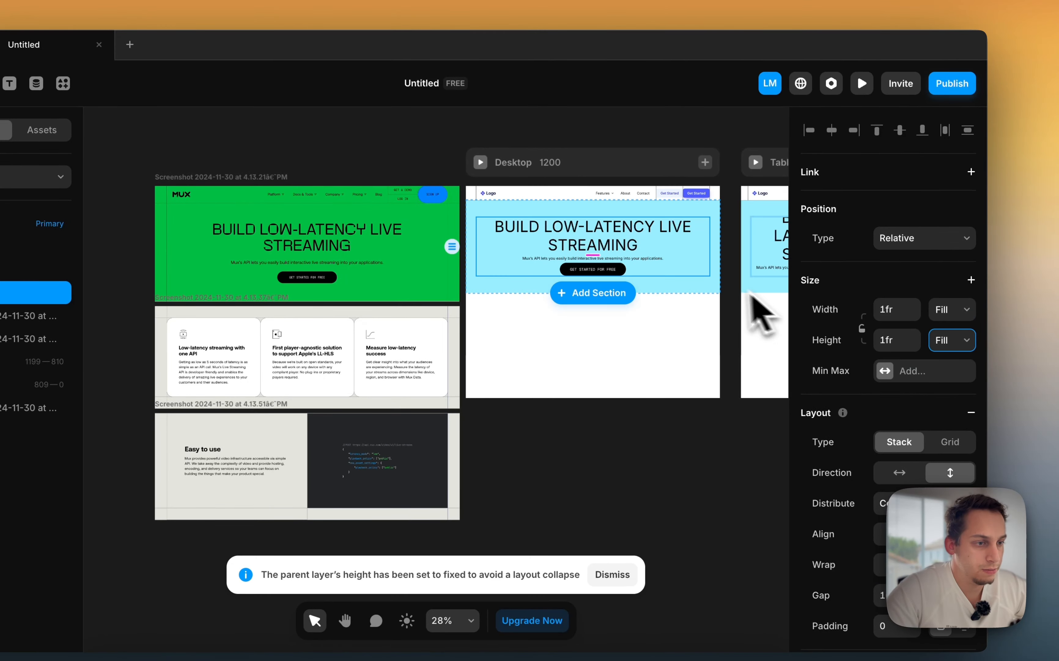
{"action": "key", "text": "super+z"}
{"action": "left_click", "coordinate": [141, 287]}
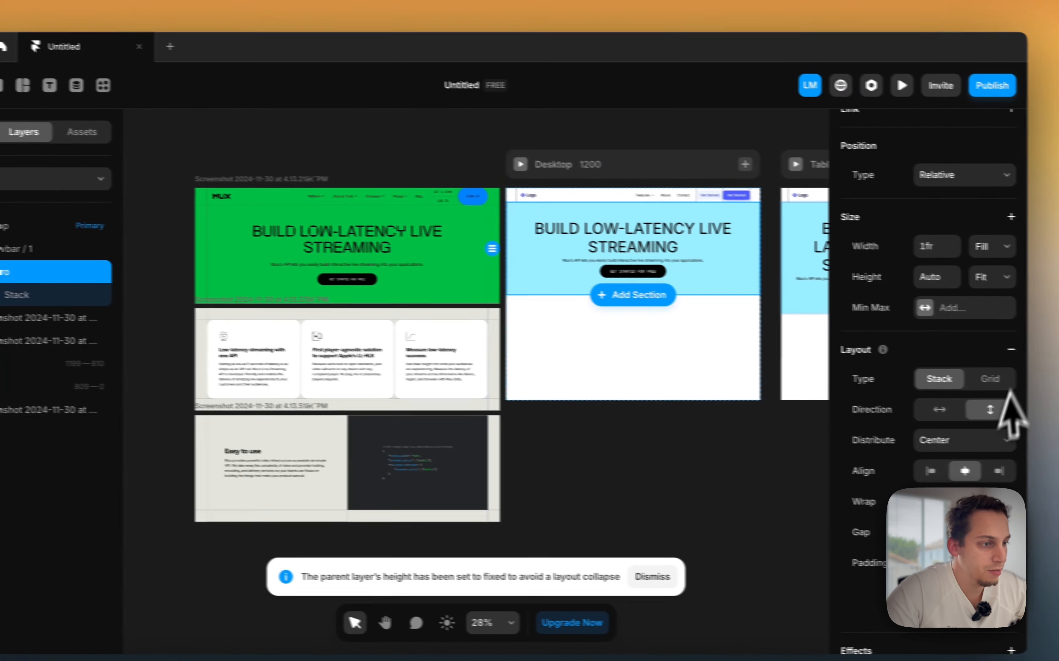
Set the Hero section's height to a fixed 600
{"action": "left_click", "coordinate": [991, 277]}
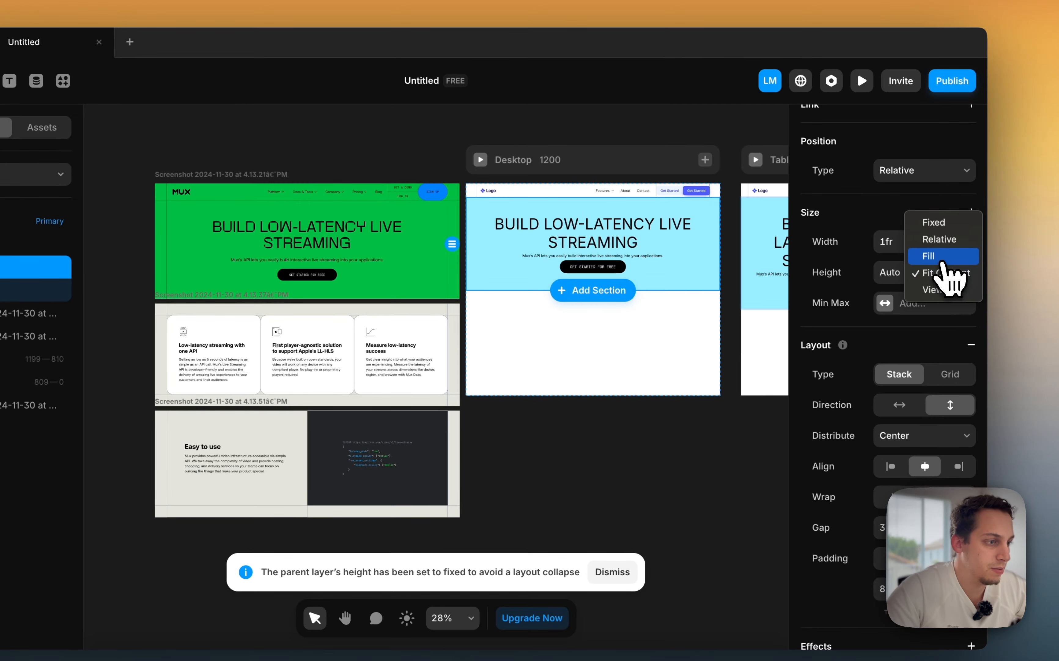
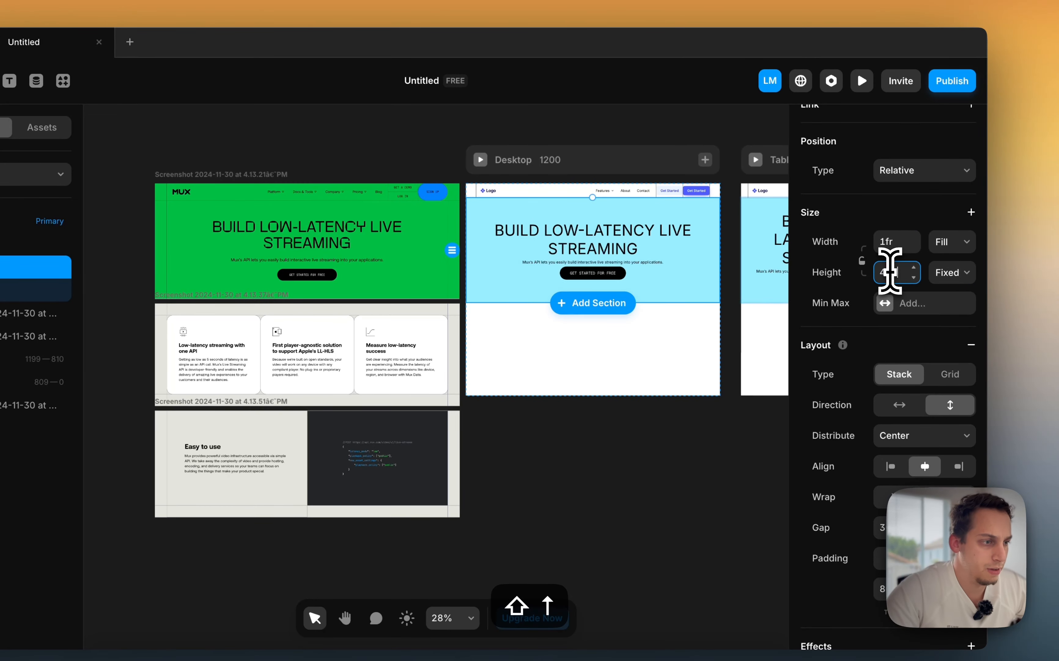
{"action": "key", "text": "shift+Up"}
{"action": "key", "text": "shift+Up"}
{"action": "key", "text": "shift+Up"}
{"action": "key", "text": "shift+Up"}
{"action": "key", "text": "shift+Up"}
{"action": "key", "text": "shift+Up"}
{"action": "key", "text": "shift+Up"}
{"action": "key", "text": "shift+Up"}
{"action": "key", "text": "shift+Up"}
{"action": "key", "text": "shift+Up"}
{"action": "key", "text": "shift+Up"}
{"action": "key", "text": "Down"}
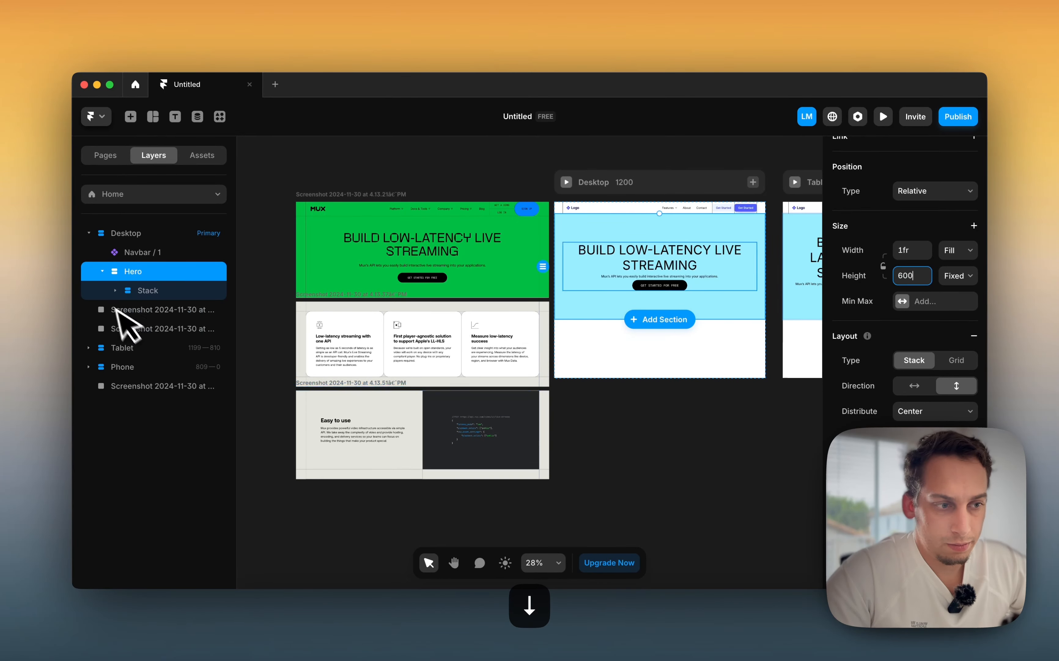
Set the height of the stack inside the Hero to Fill and set the Hero's top and bottom padding to 0
{"action": "left_click", "coordinate": [136, 290]}
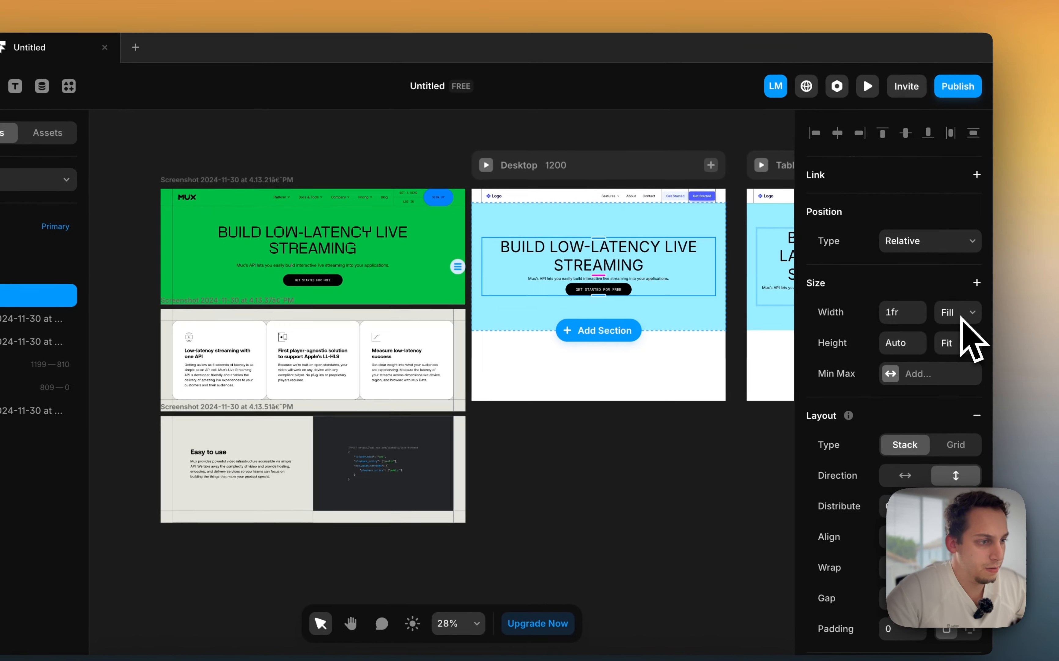
{"action": "left_click", "coordinate": [954, 329]}
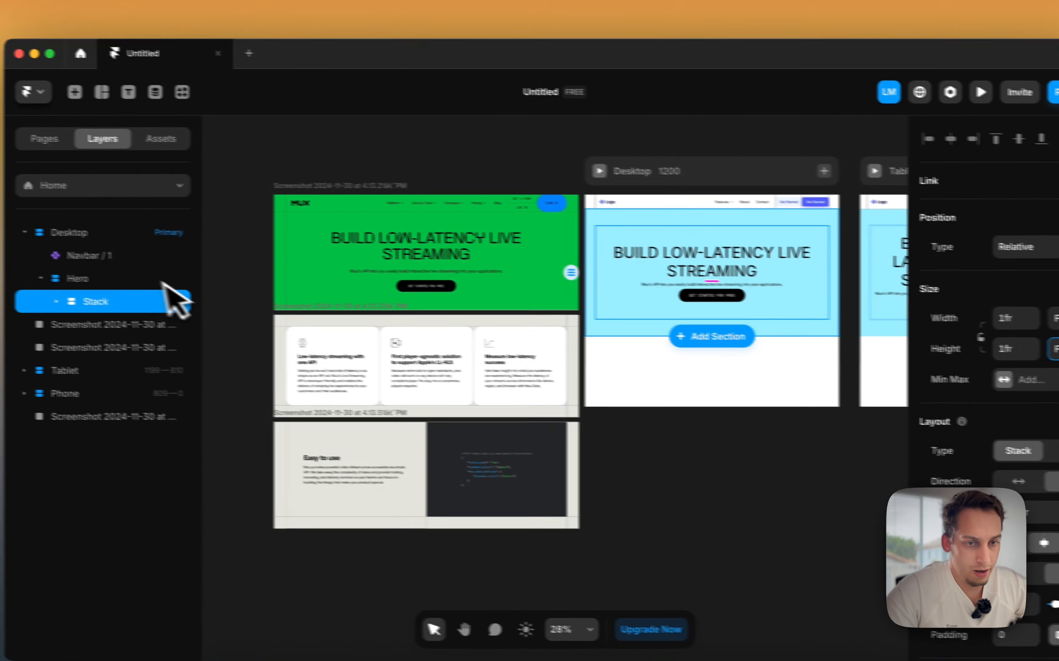
{"action": "left_click", "coordinate": [48, 272]}
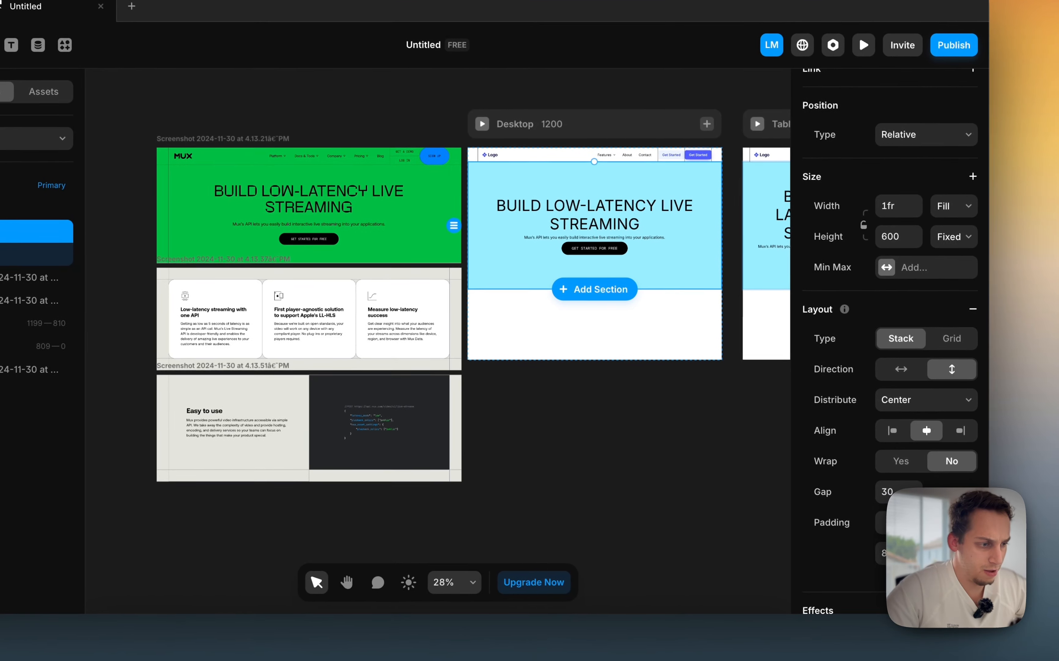
{"action": "left_click", "coordinate": [890, 553]}
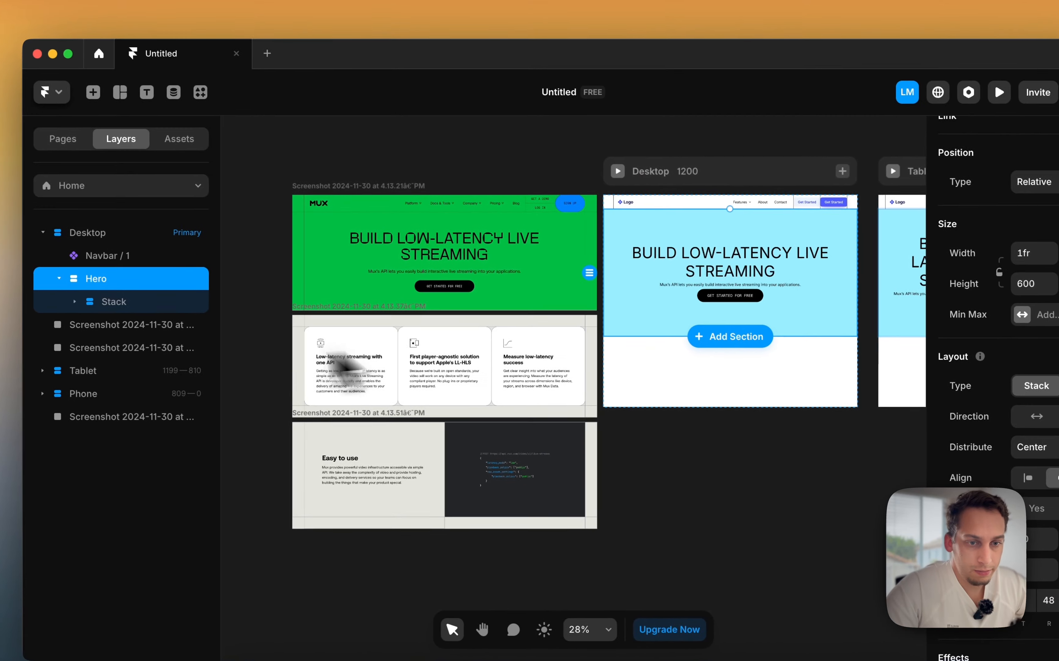
Add a solid #222222 border to the stack inside the Hero, with side widths of 1 and top and bottom widths of 0
{"action": "left_click", "coordinate": [41, 254]}
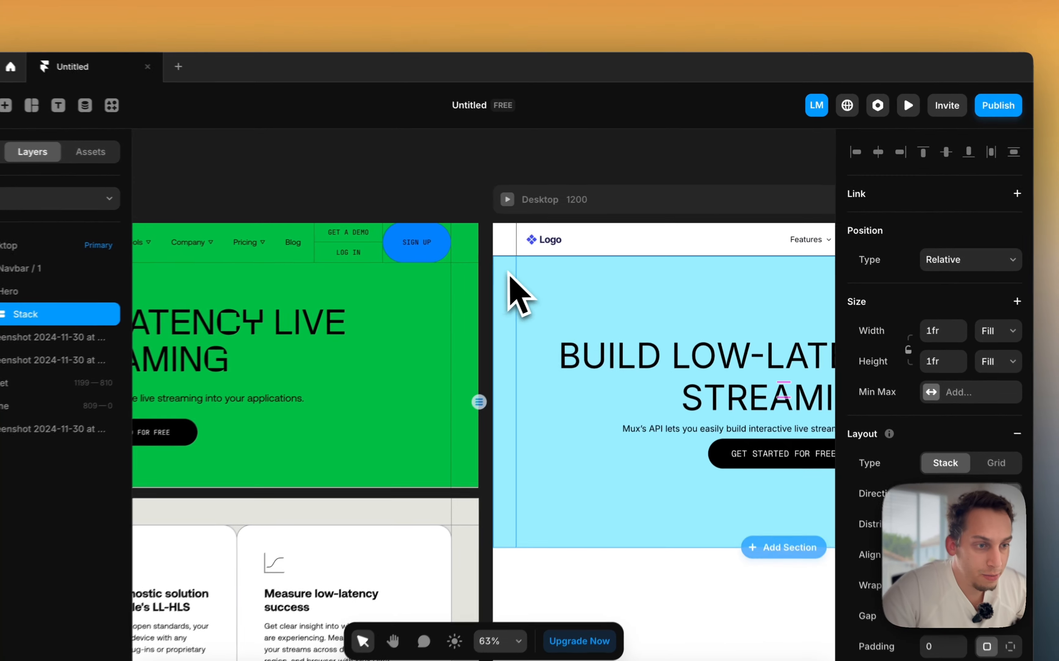
{"action": "scroll", "coordinate": [509, 274], "scroll_direction": "down", "scroll_amount": 3}
{"action": "scroll", "coordinate": [935, 314], "scroll_direction": "down", "scroll_amount": 5}
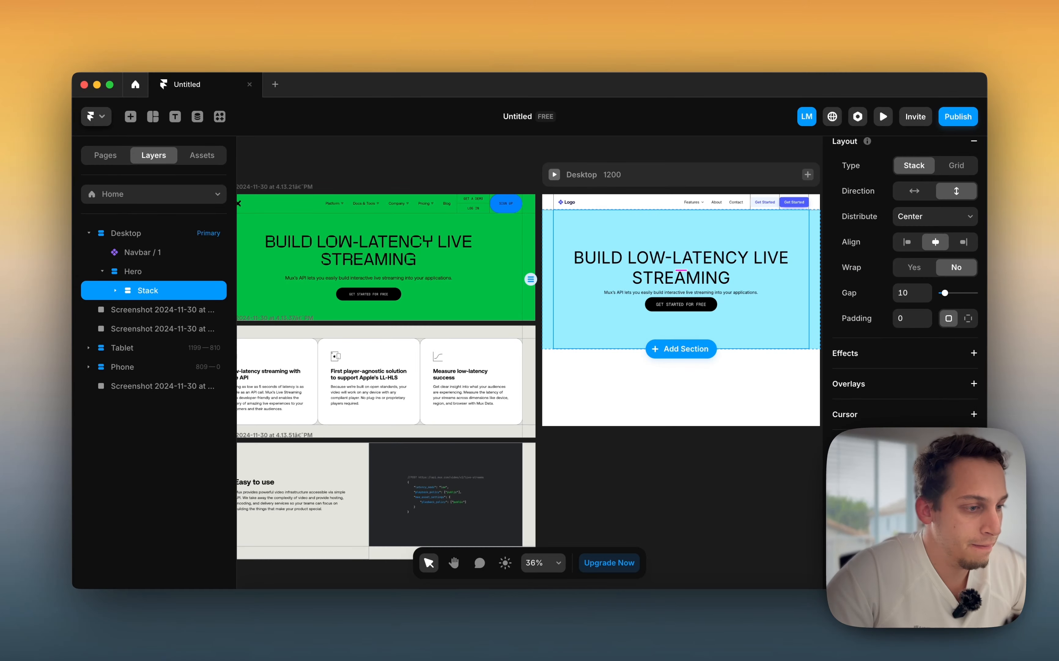
{"action": "scroll", "coordinate": [935, 306], "scroll_direction": "down", "scroll_amount": 5}
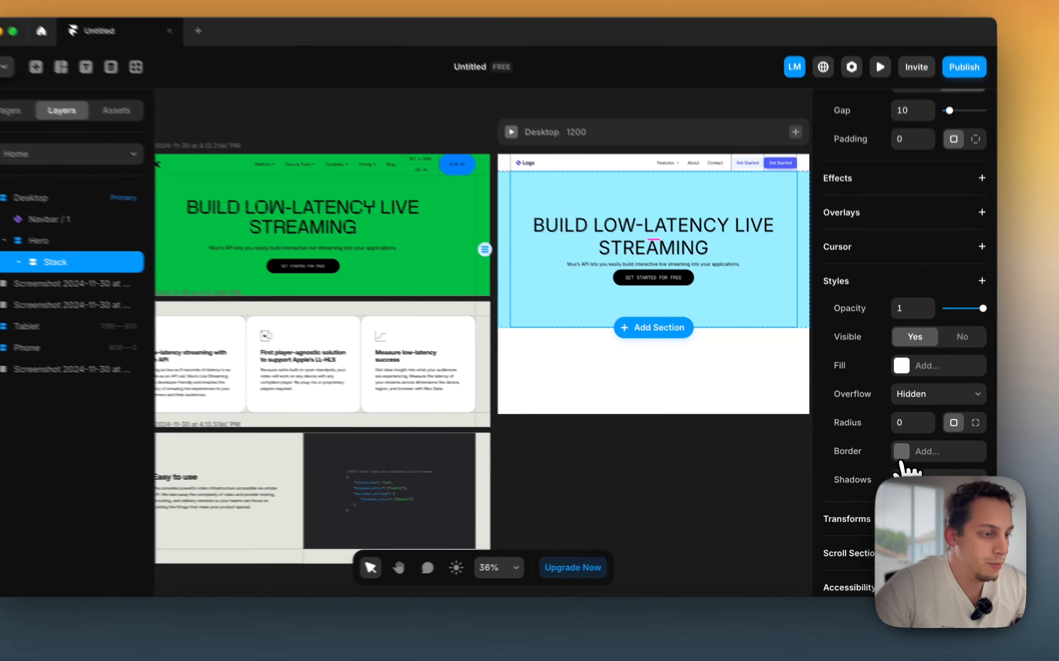
{"action": "left_click", "coordinate": [898, 464]}
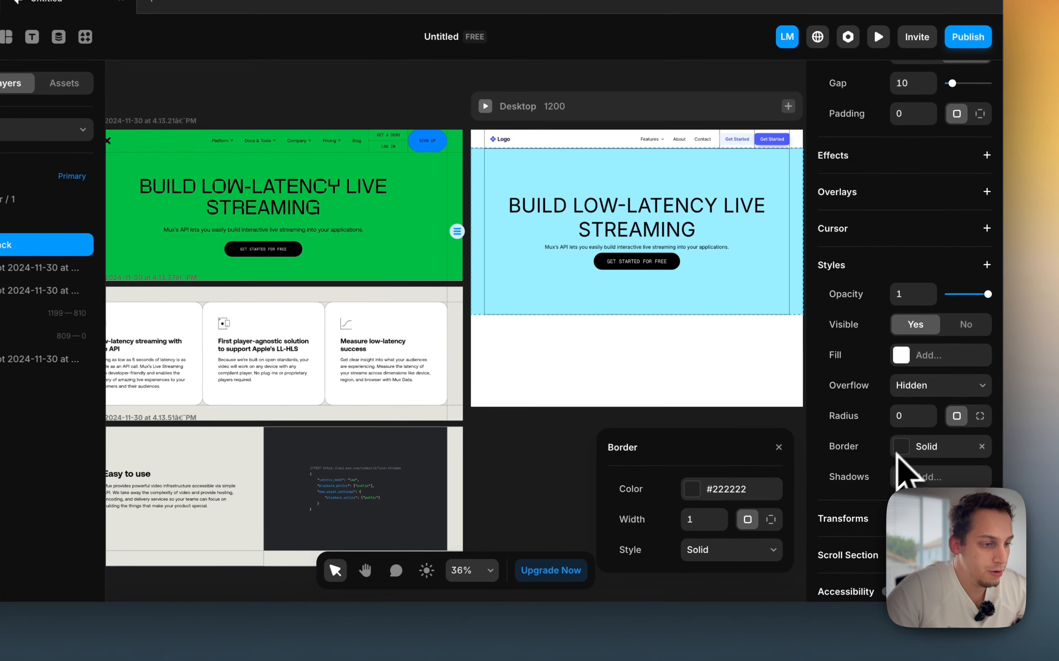
{"action": "left_click", "coordinate": [770, 520]}
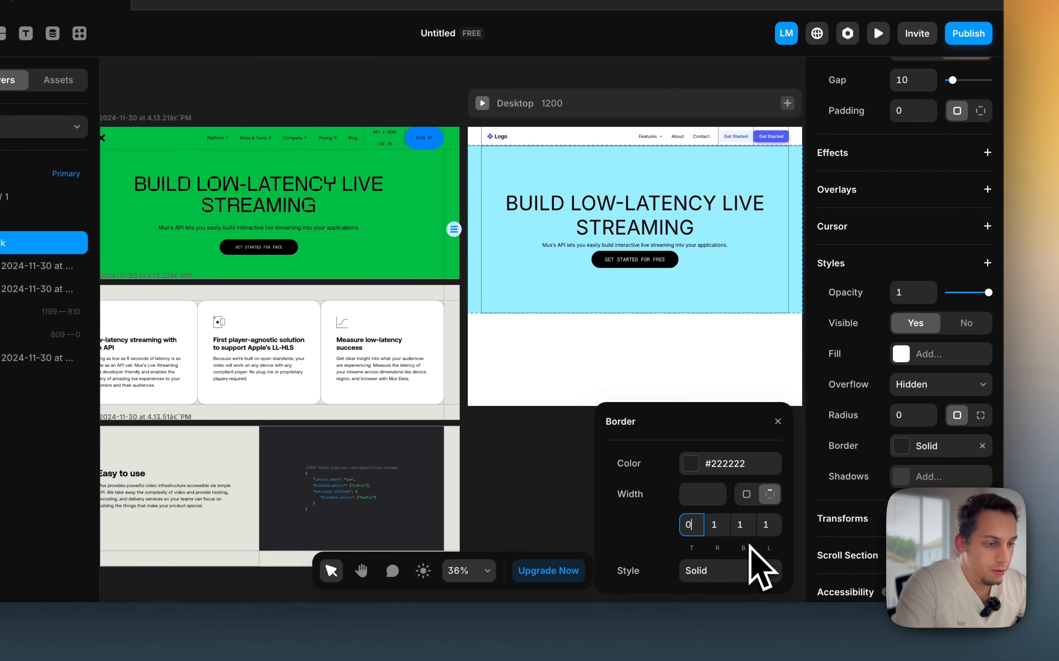
{"action": "left_click", "coordinate": [744, 524]}
{"action": "type", "text": "0"}
{"action": "left_click", "coordinate": [587, 410]}
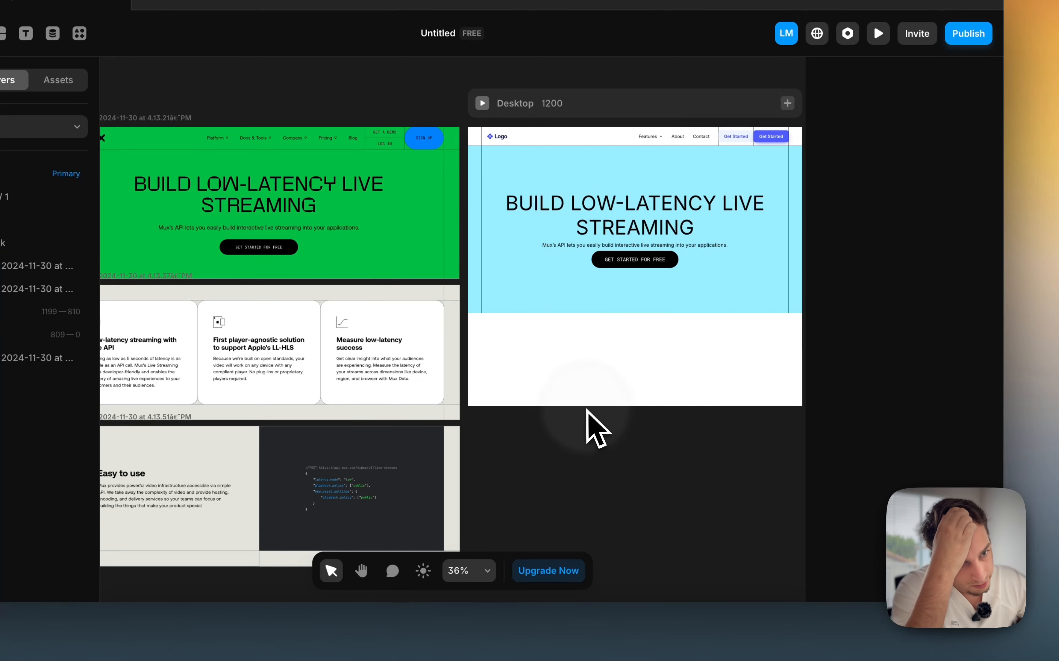
Add a solid #222222 border to the Hero section with separate side widths, using 0 at the top and 1 at the bottom
{"action": "left_click", "coordinate": [486, 281]}
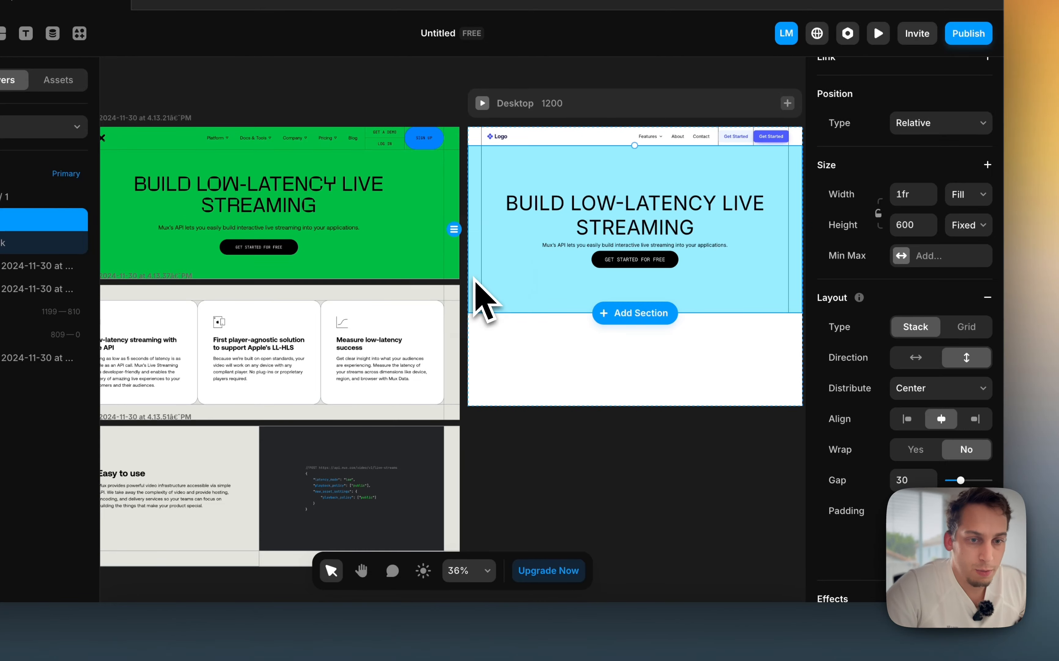
{"action": "scroll", "coordinate": [905, 328], "scroll_direction": "down", "scroll_amount": 6}
{"action": "scroll", "coordinate": [895, 328], "scroll_direction": "down", "scroll_amount": 2}
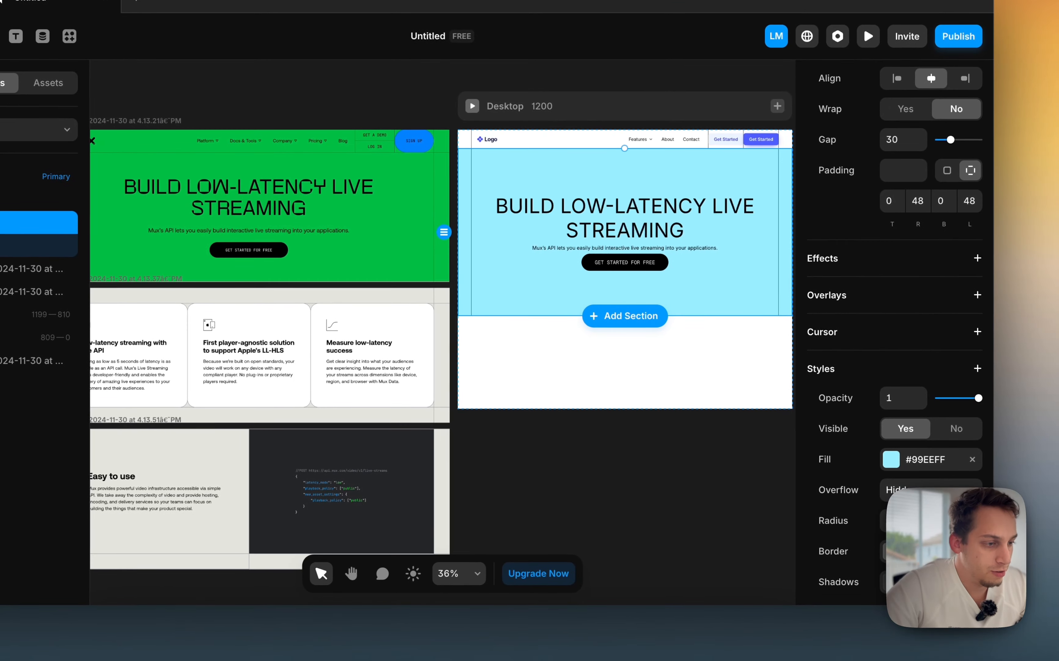
{"action": "left_click", "coordinate": [890, 551]}
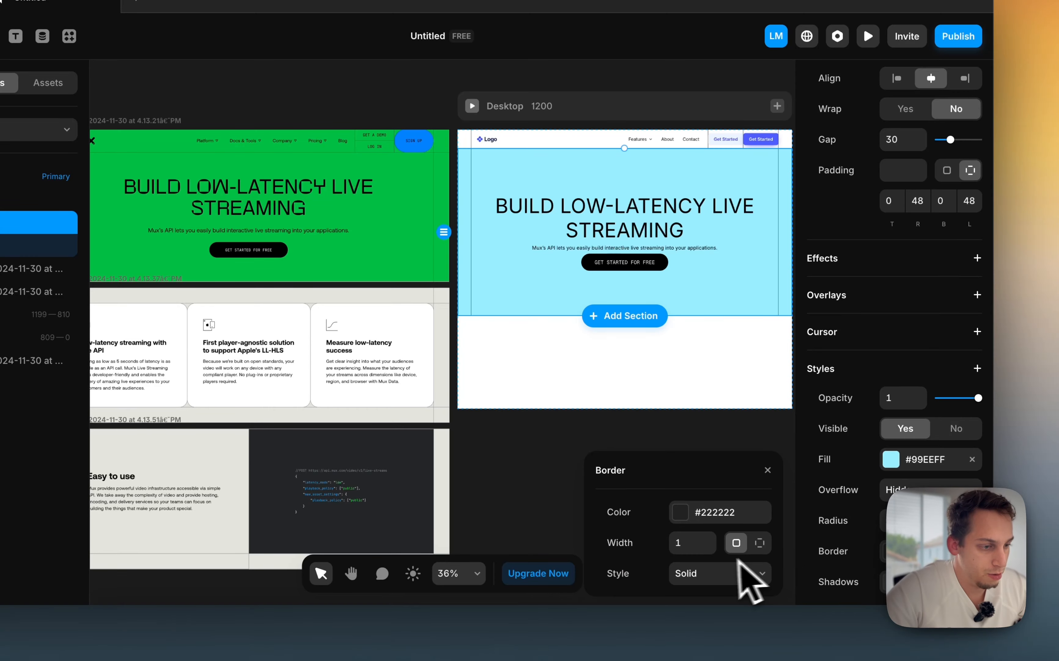
{"action": "left_click", "coordinate": [759, 542]}
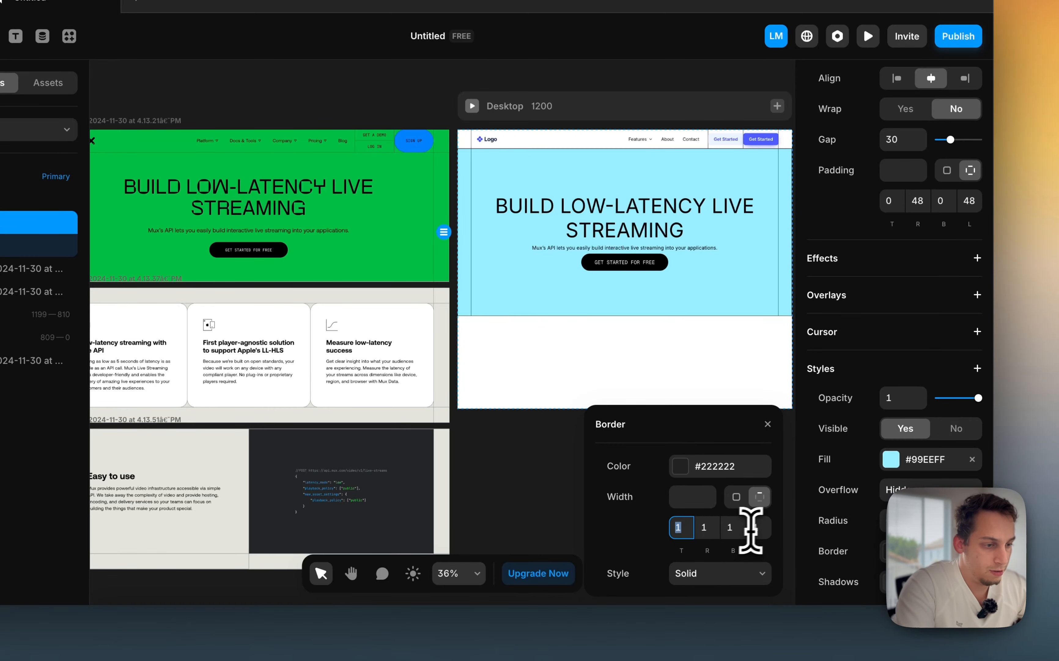
{"action": "left_click", "coordinate": [650, 379]}
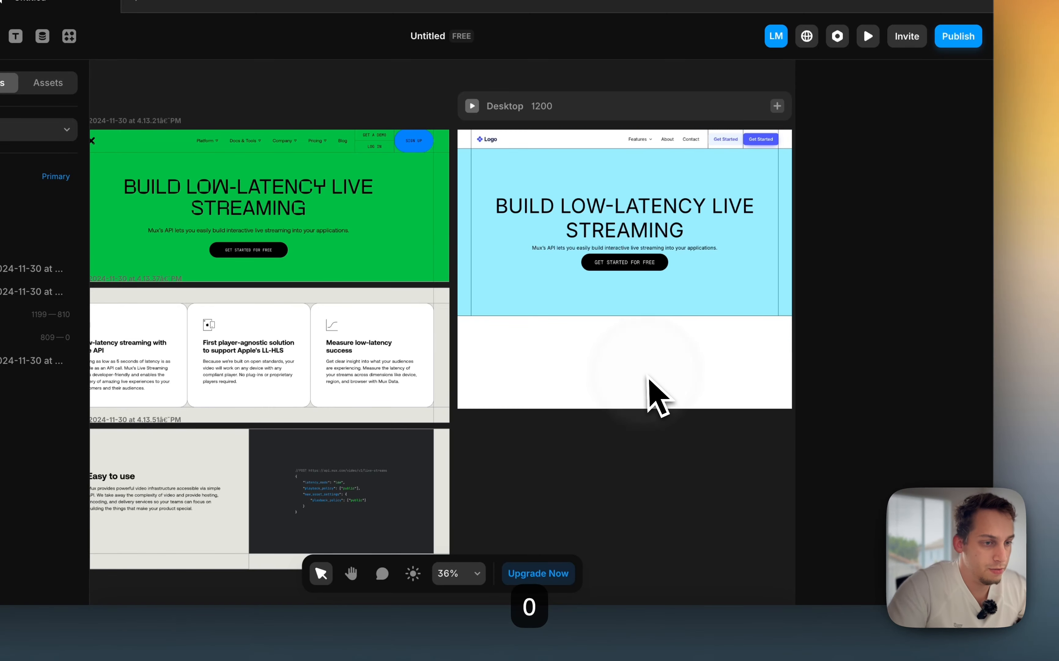
Fill the Hero section with the green #00BF44 sampled from the hero background in the Mux reference screenshot
{"action": "scroll", "coordinate": [535, 332], "scroll_direction": "left", "scroll_amount": 2}
{"action": "scroll", "coordinate": [534, 332], "scroll_direction": "down", "scroll_amount": 2}
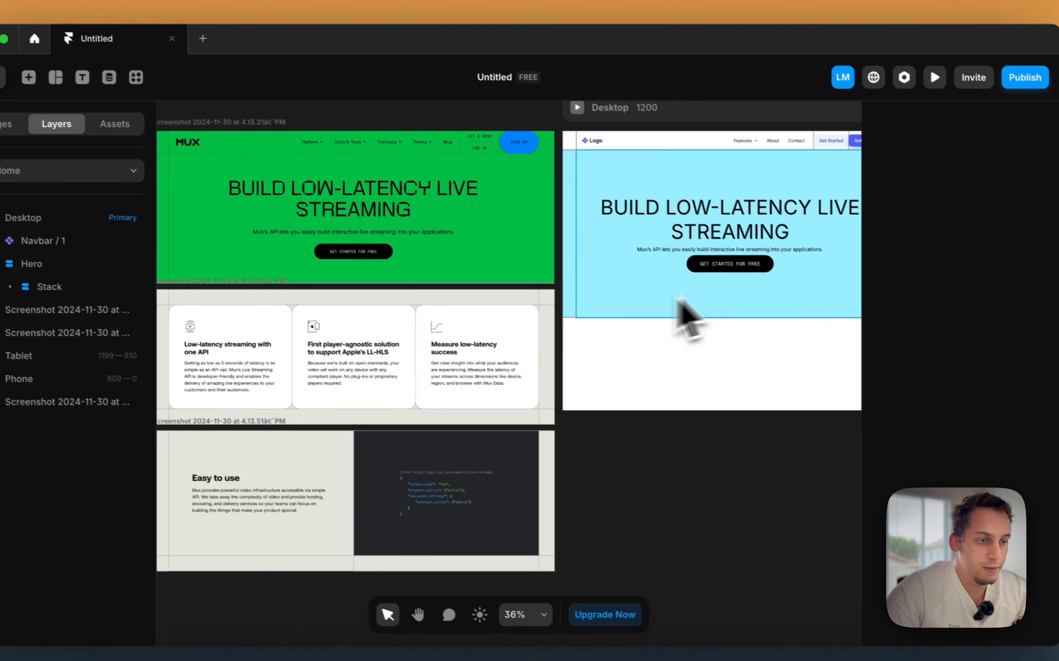
{"action": "left_click", "coordinate": [594, 309]}
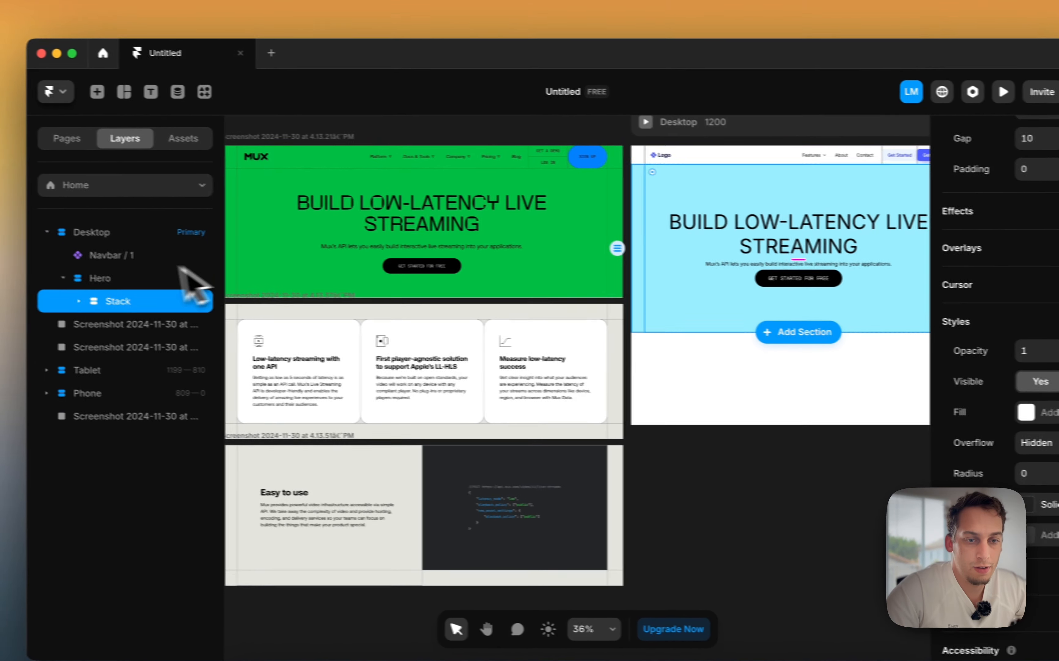
{"action": "left_click", "coordinate": [181, 278]}
{"action": "left_click", "coordinate": [1030, 513]}
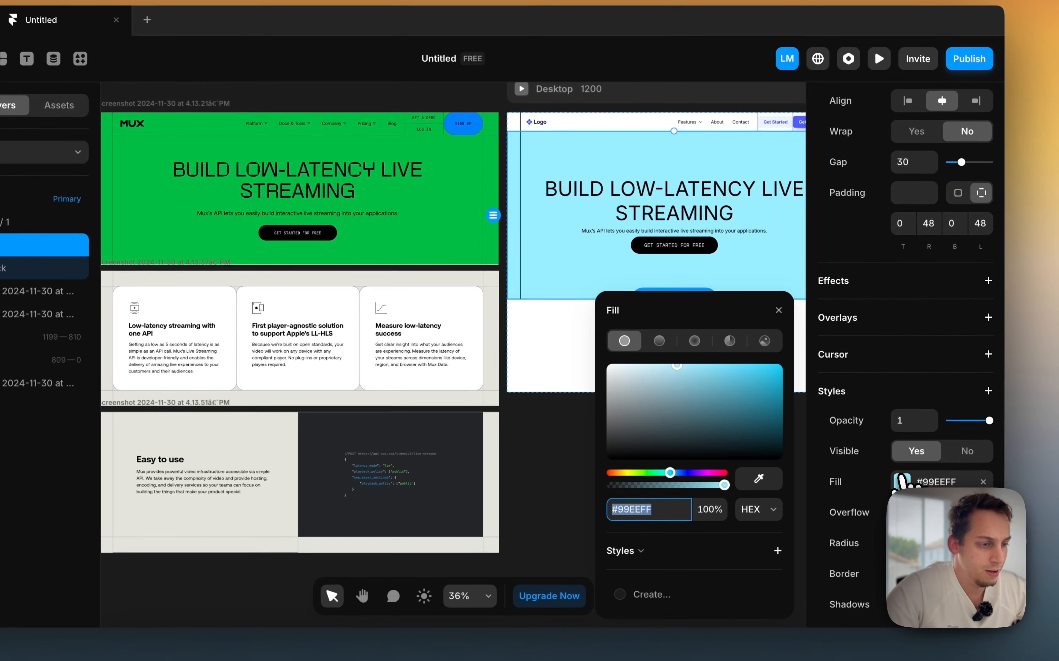
{"action": "left_click", "coordinate": [758, 477]}
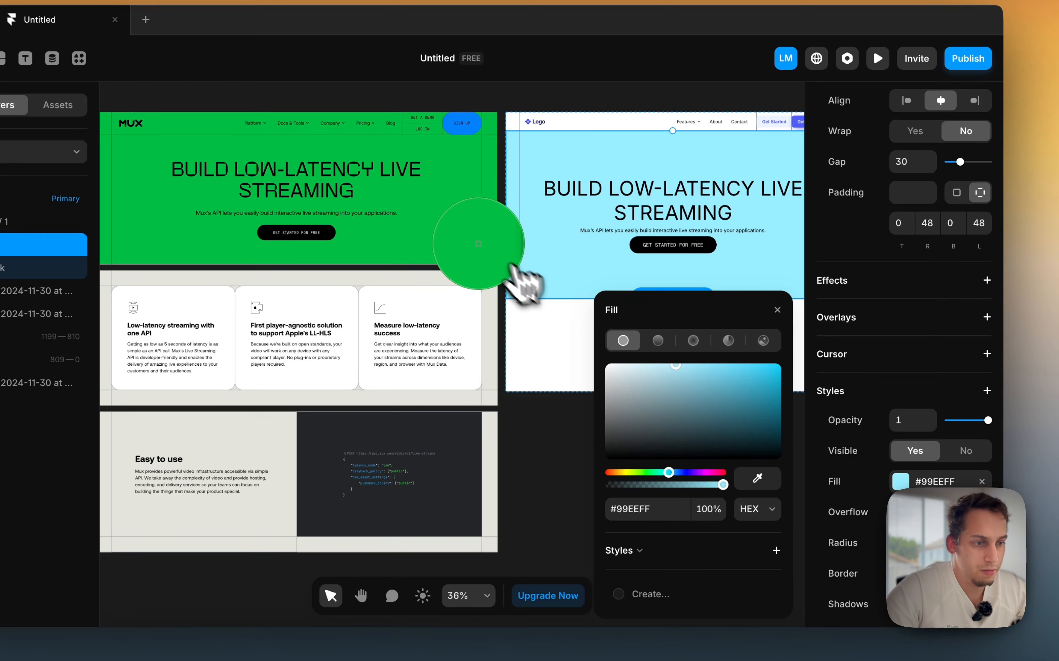
{"action": "left_click", "coordinate": [480, 244]}
{"action": "left_click", "coordinate": [649, 483]}
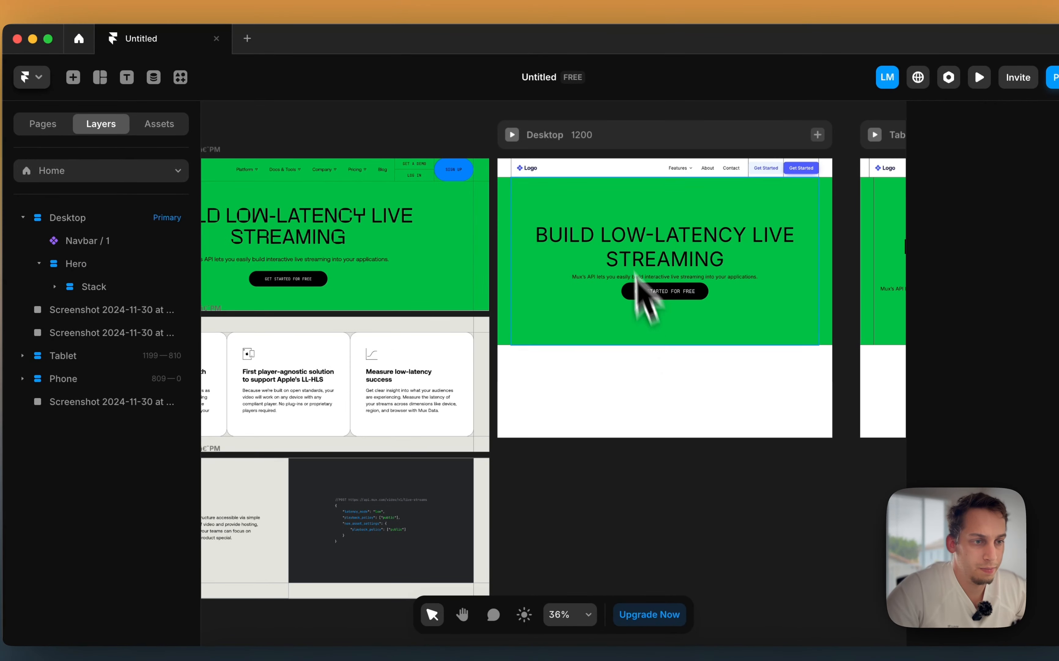
{"action": "left_click", "coordinate": [590, 167]}
{"action": "double_click", "coordinate": [590, 168]}
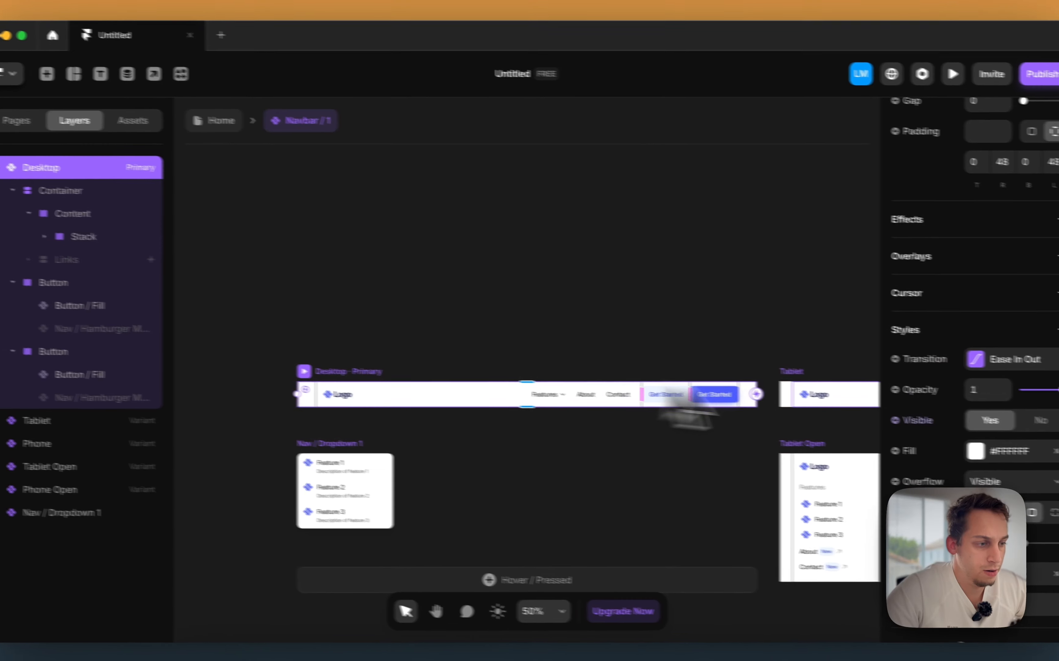
{"action": "left_click", "coordinate": [1002, 454]}
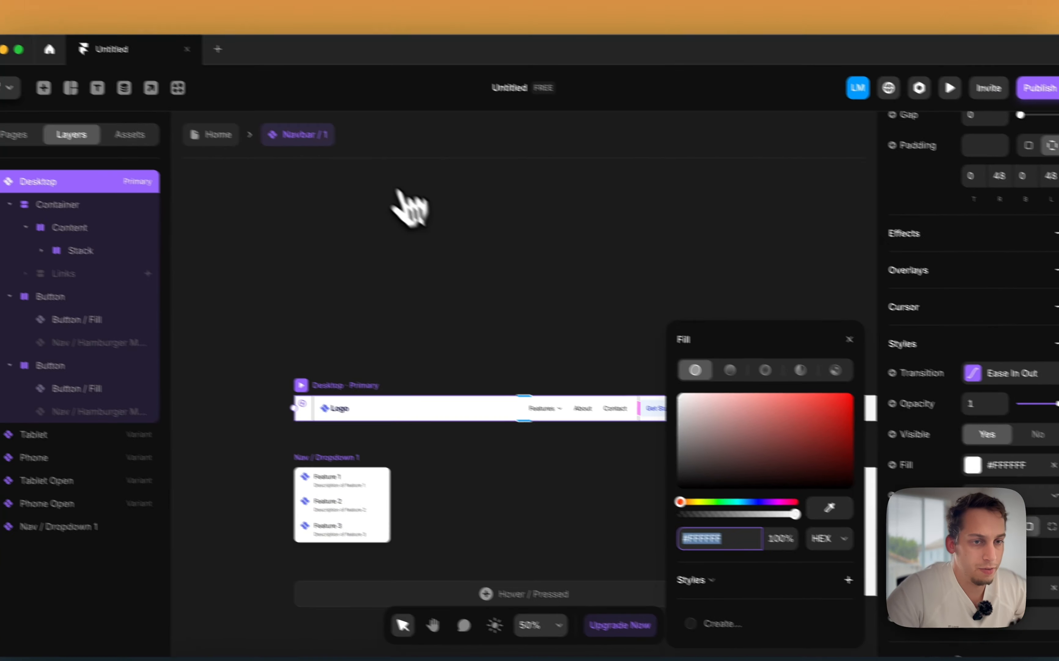
{"action": "left_click", "coordinate": [220, 134]}
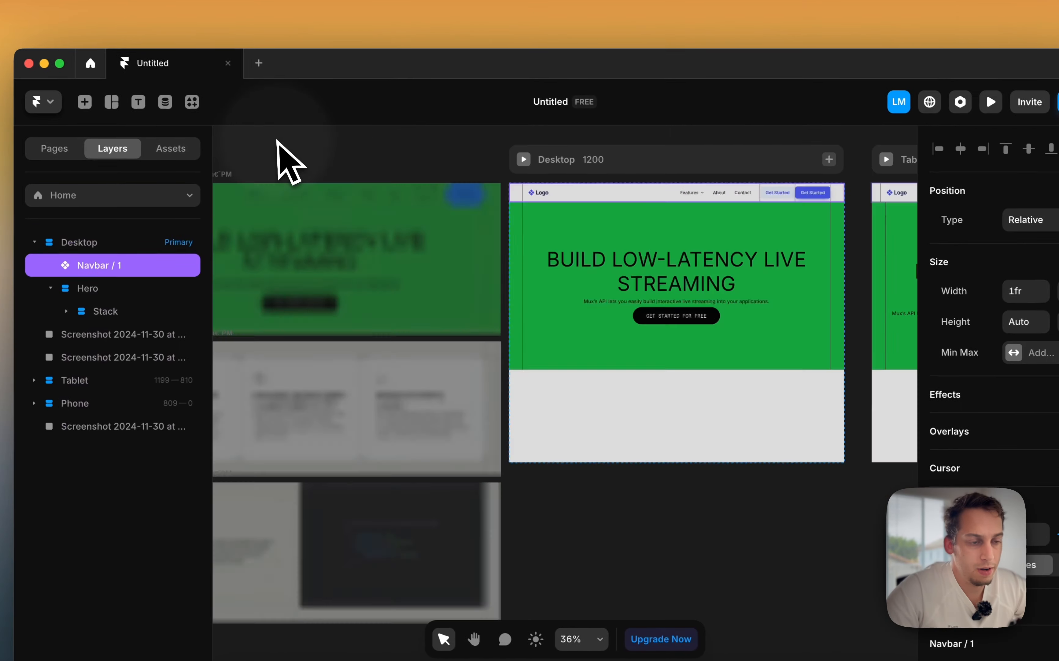
Save the Hero's fill color #00BF44 as a new color style named "green"
{"action": "double_click", "coordinate": [600, 344]}
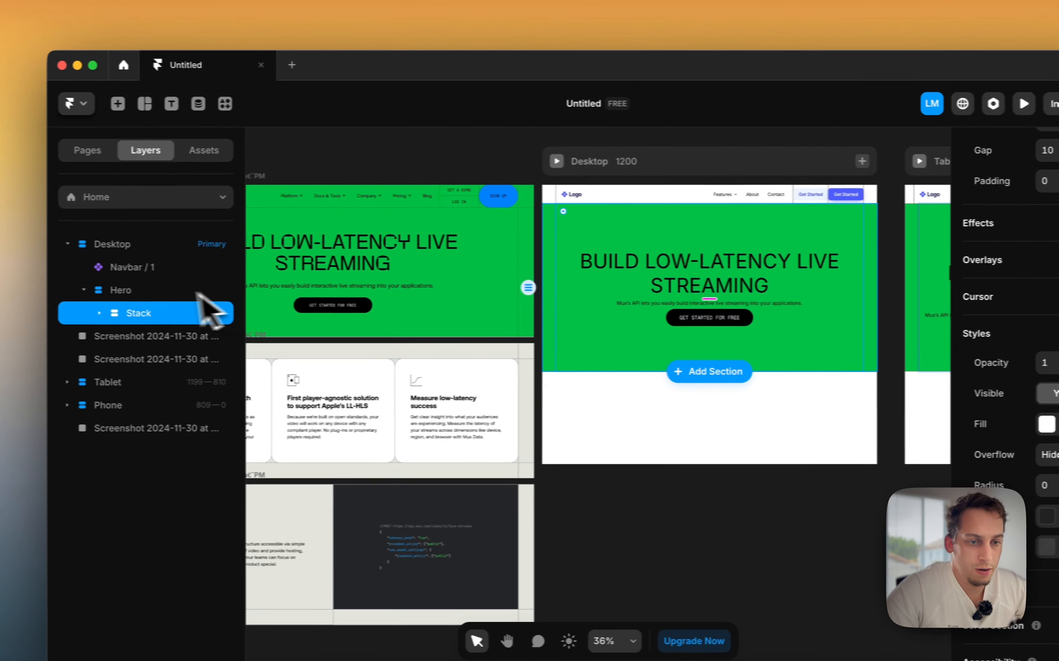
{"action": "left_click", "coordinate": [172, 292]}
{"action": "left_click", "coordinate": [1018, 526]}
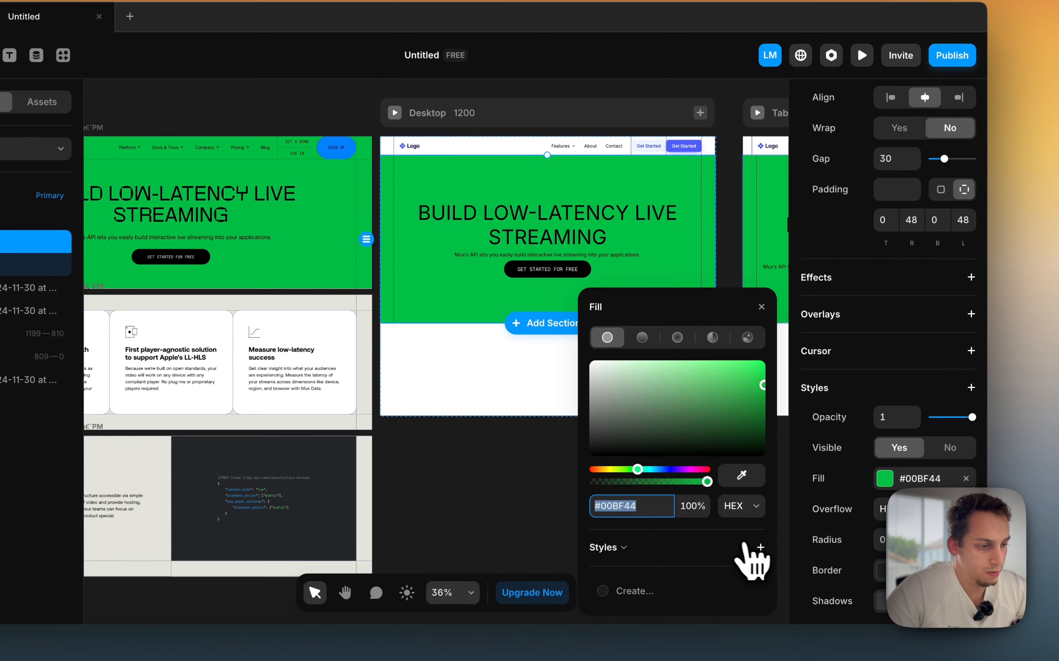
{"action": "left_click", "coordinate": [760, 547]}
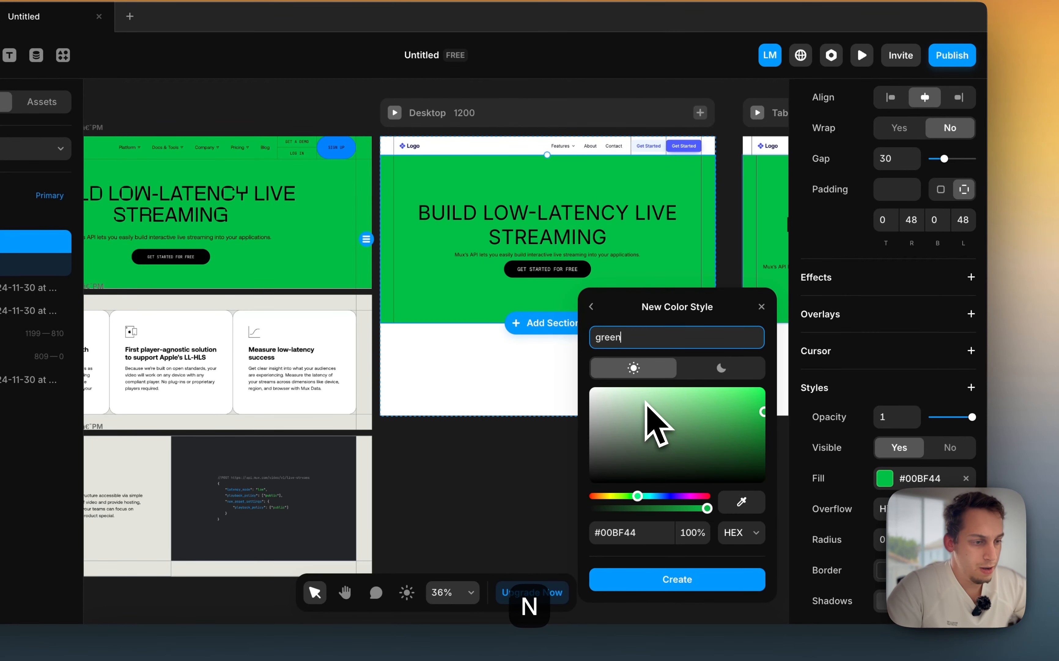
{"action": "key", "text": "Return"}
{"action": "left_click", "coordinate": [561, 430]}
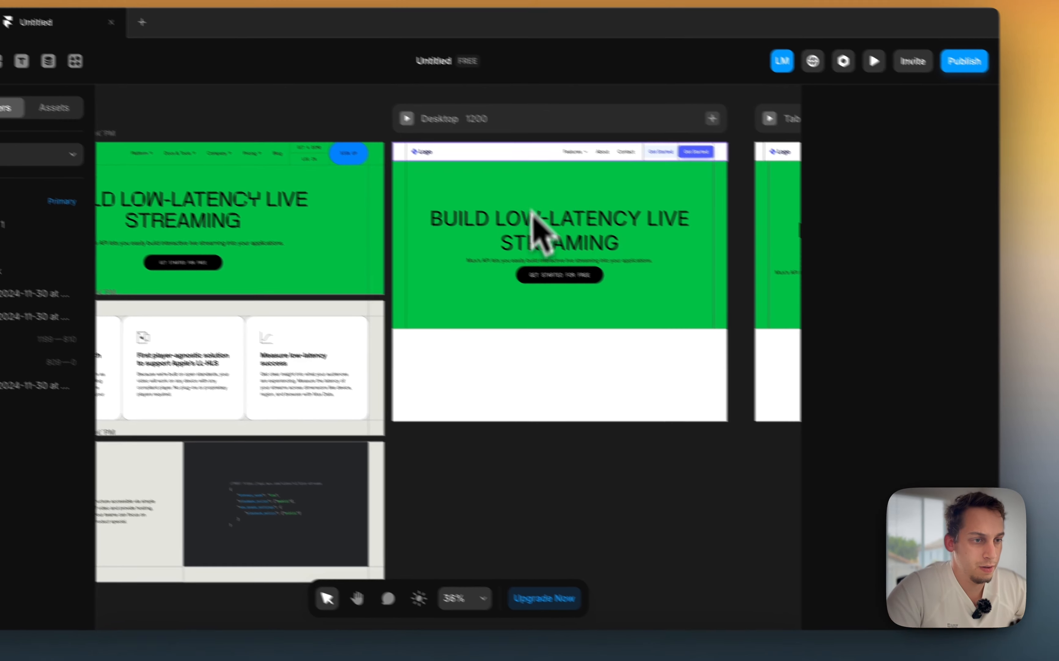
Apply the green color style as the fill of the navbar component's primary Desktop variant and return to the Home page
{"action": "double_click", "coordinate": [514, 154]}
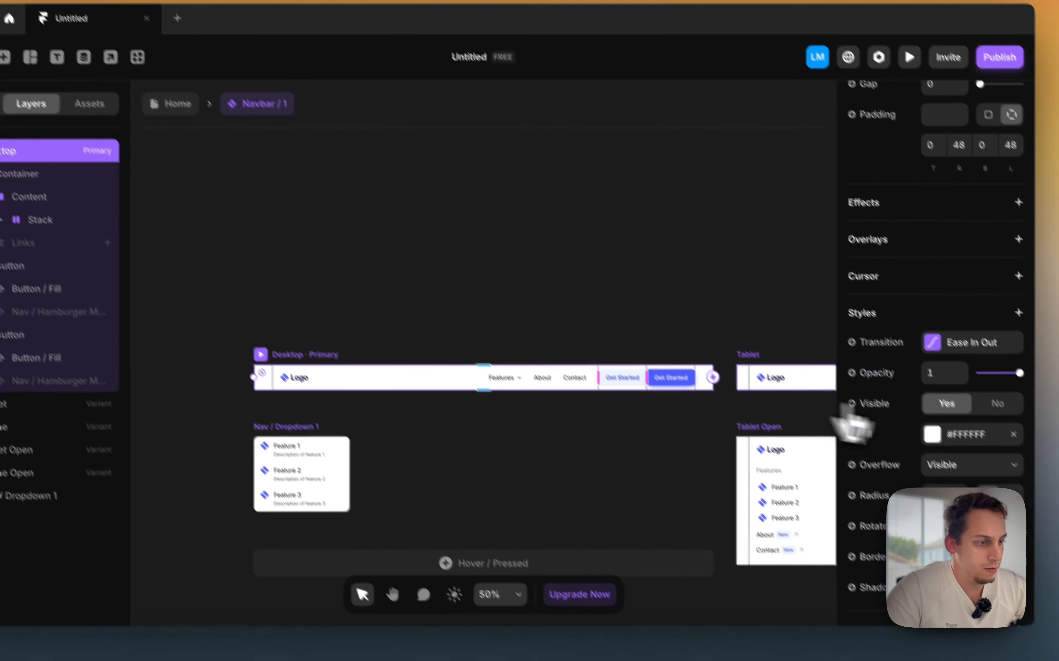
{"action": "left_click", "coordinate": [932, 432]}
{"action": "left_click", "coordinate": [688, 590]}
{"action": "left_click", "coordinate": [450, 269]}
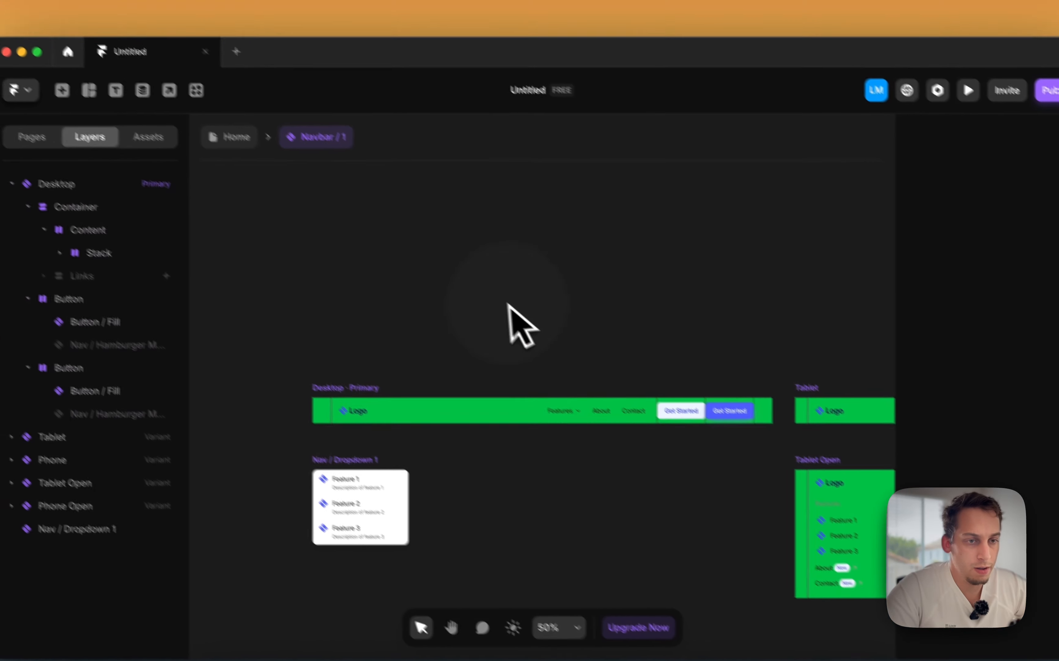
{"action": "left_click", "coordinate": [218, 136]}
{"action": "left_click", "coordinate": [394, 143]}
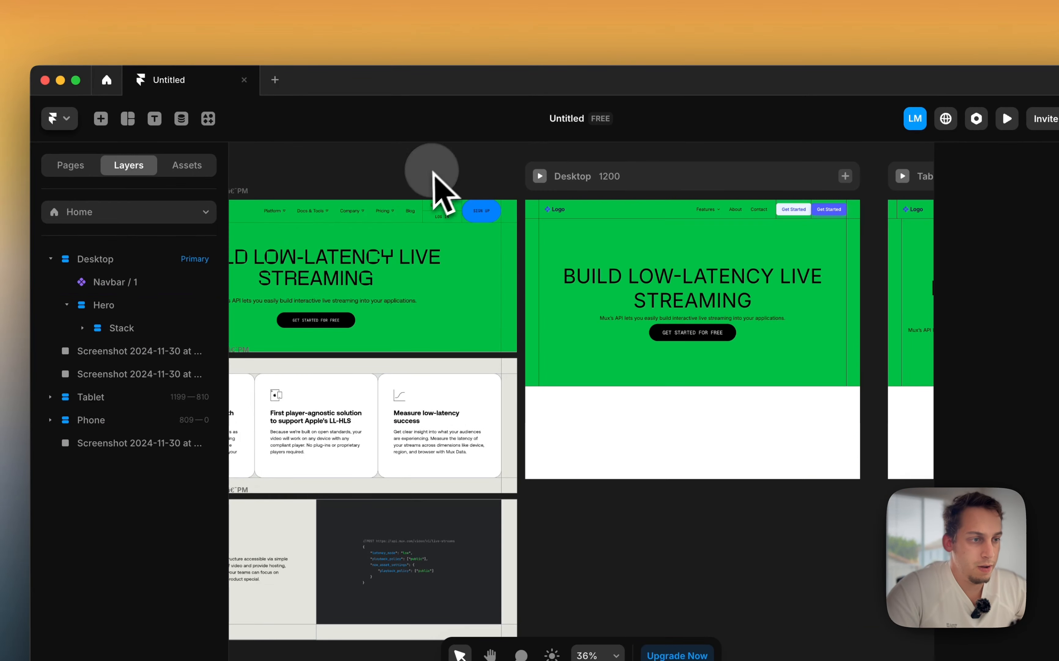
Set the Desktop hero headline's font to Geist Mono and tighten its letter spacing to -0.03 em
{"action": "scroll", "coordinate": [437, 199], "scroll_direction": "left", "scroll_amount": 3}
{"action": "scroll", "coordinate": [437, 199], "scroll_direction": "right", "scroll_amount": 4}
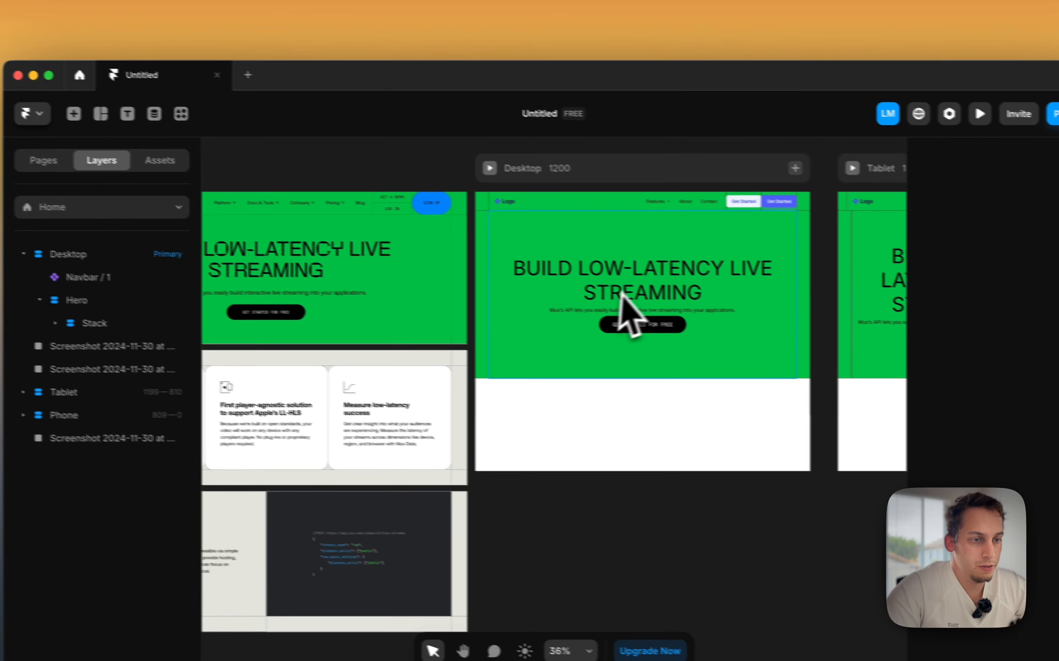
{"action": "scroll", "coordinate": [434, 247], "scroll_direction": "left", "scroll_amount": 4}
{"action": "left_click", "coordinate": [716, 268]}
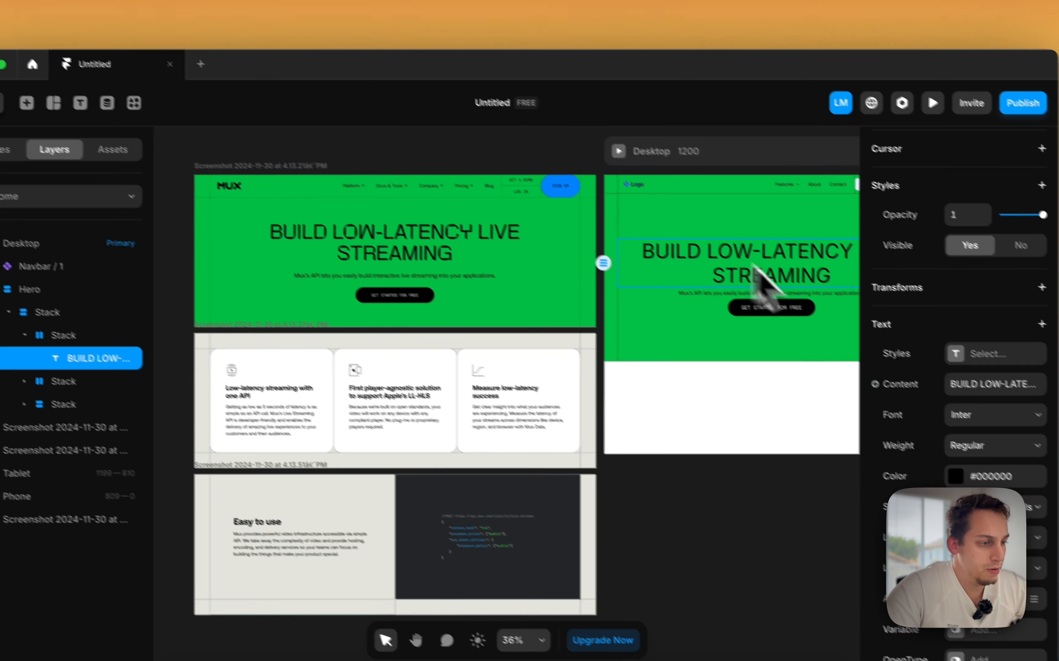
{"action": "left_click", "coordinate": [915, 318]}
{"action": "left_click", "coordinate": [876, 296]}
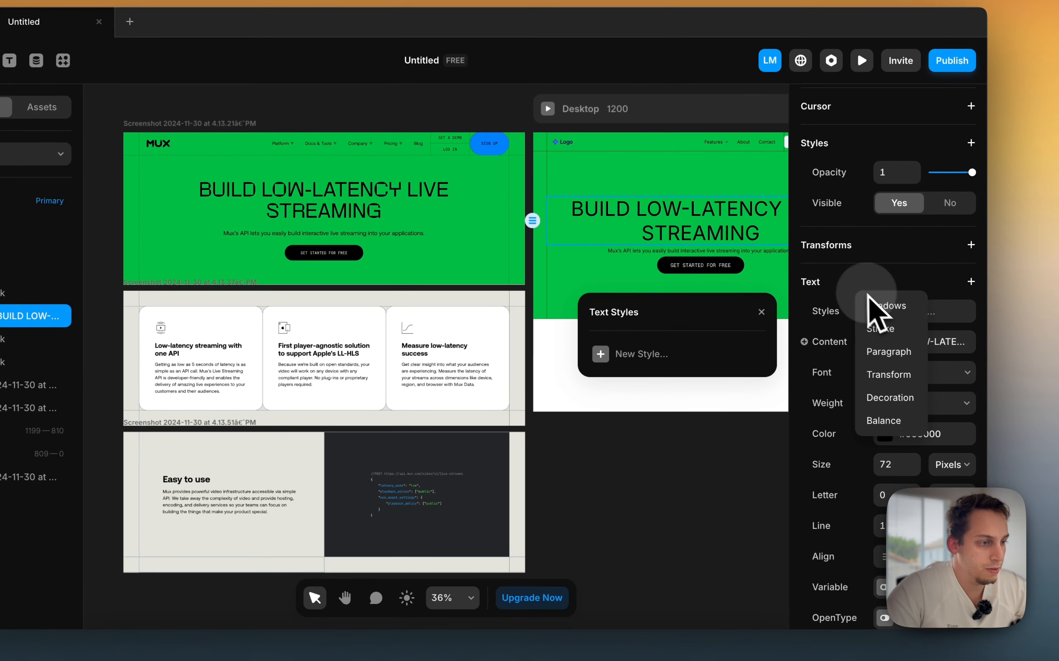
{"action": "left_click", "coordinate": [935, 373]}
{"action": "type", "text": "geist mo"}
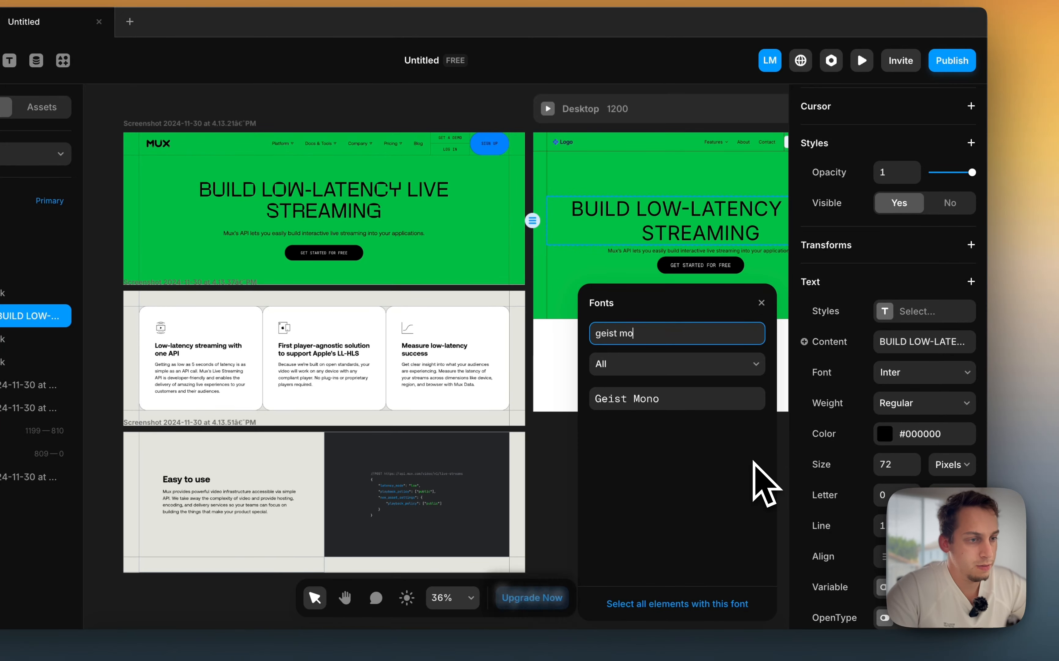
{"action": "key", "text": "Return"}
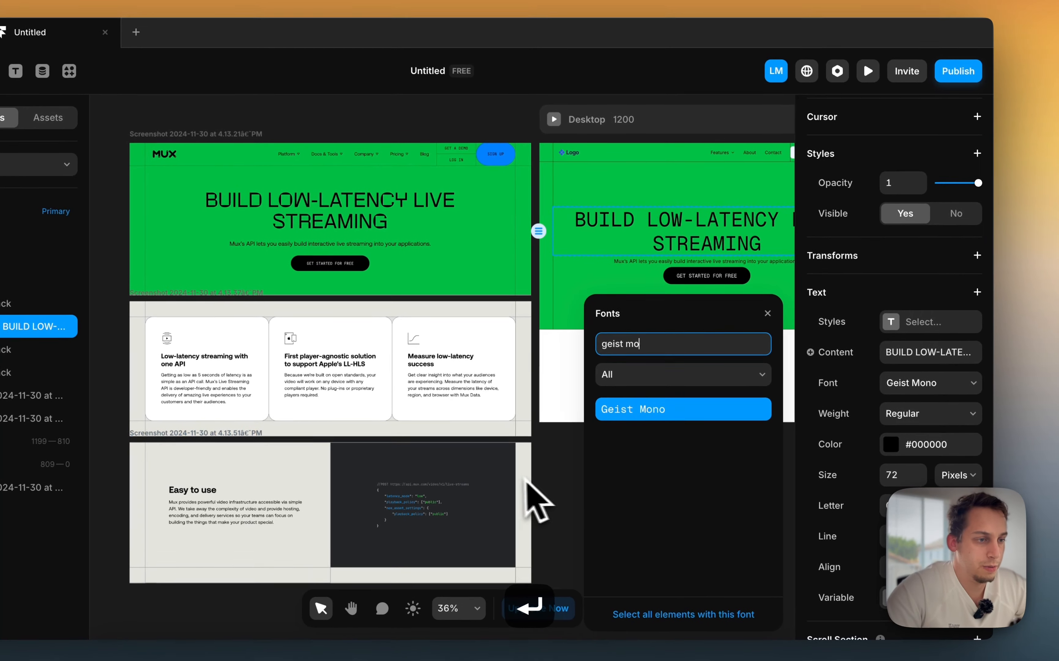
{"action": "left_click", "coordinate": [552, 475]}
{"action": "scroll", "coordinate": [556, 474], "scroll_direction": "right", "scroll_amount": 2}
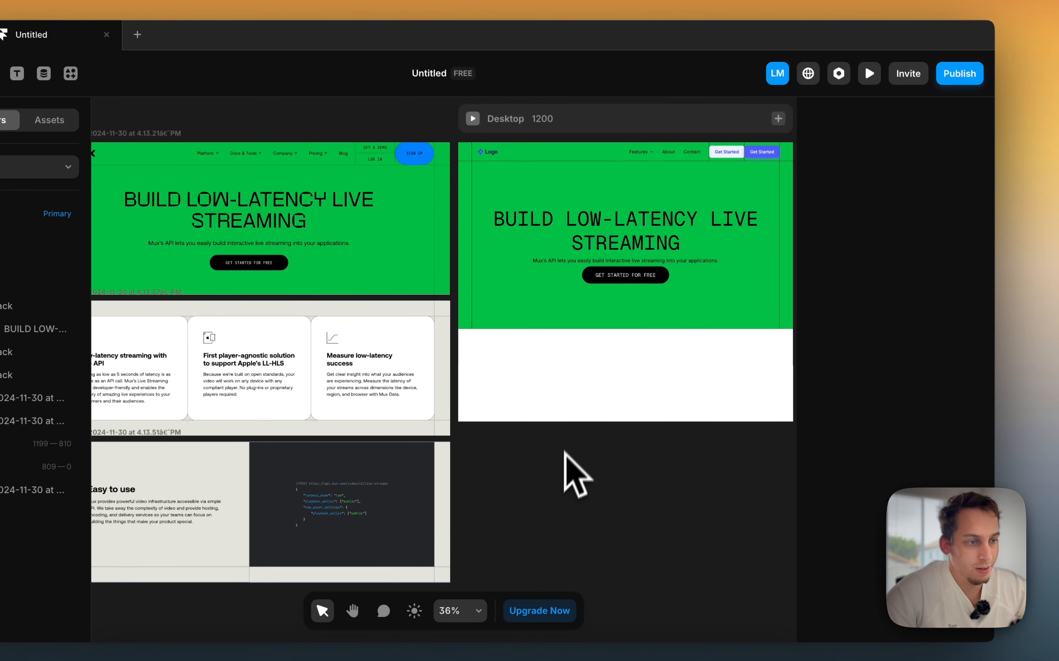
{"action": "left_click", "coordinate": [579, 236]}
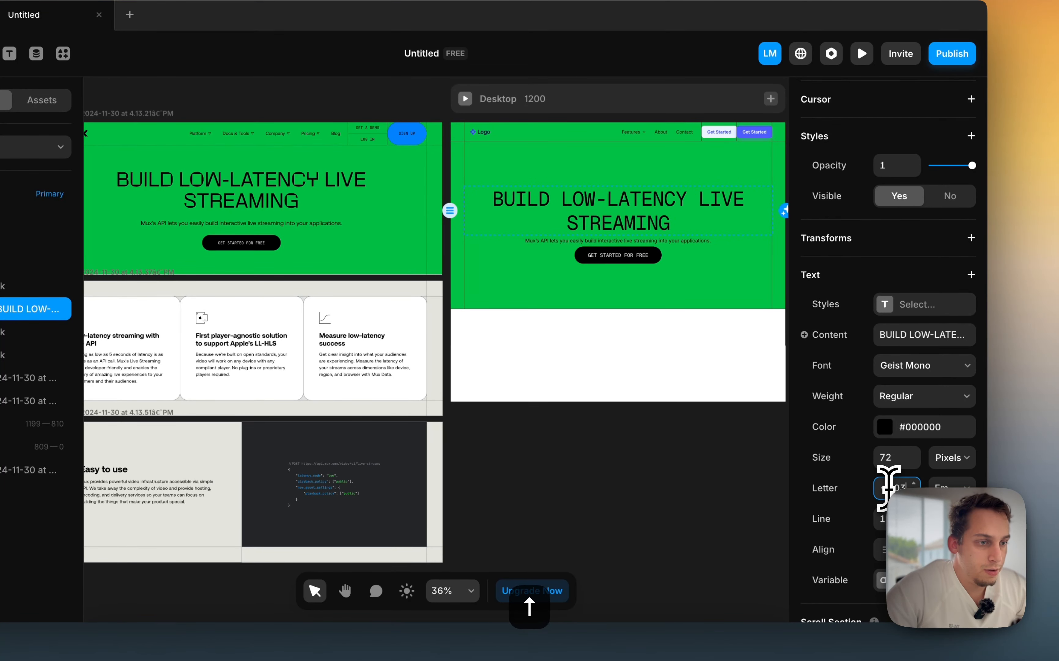
{"action": "left_click", "coordinate": [752, 466]}
Compare the Desktop hero's layout with the Mux reference and examine the feature-card section below the reference hero
{"action": "scroll", "coordinate": [749, 459], "scroll_direction": "down", "scroll_amount": 3}
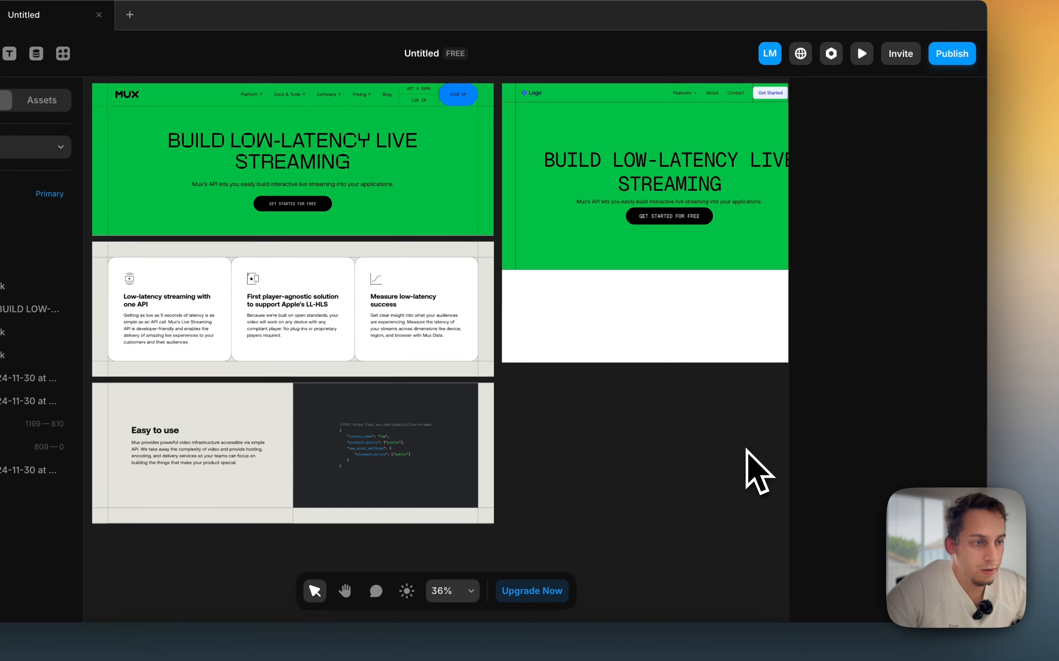
{"action": "scroll", "coordinate": [749, 456], "scroll_direction": "down", "scroll_amount": 2}
{"action": "scroll", "coordinate": [561, 321], "scroll_direction": "up", "scroll_amount": 5}
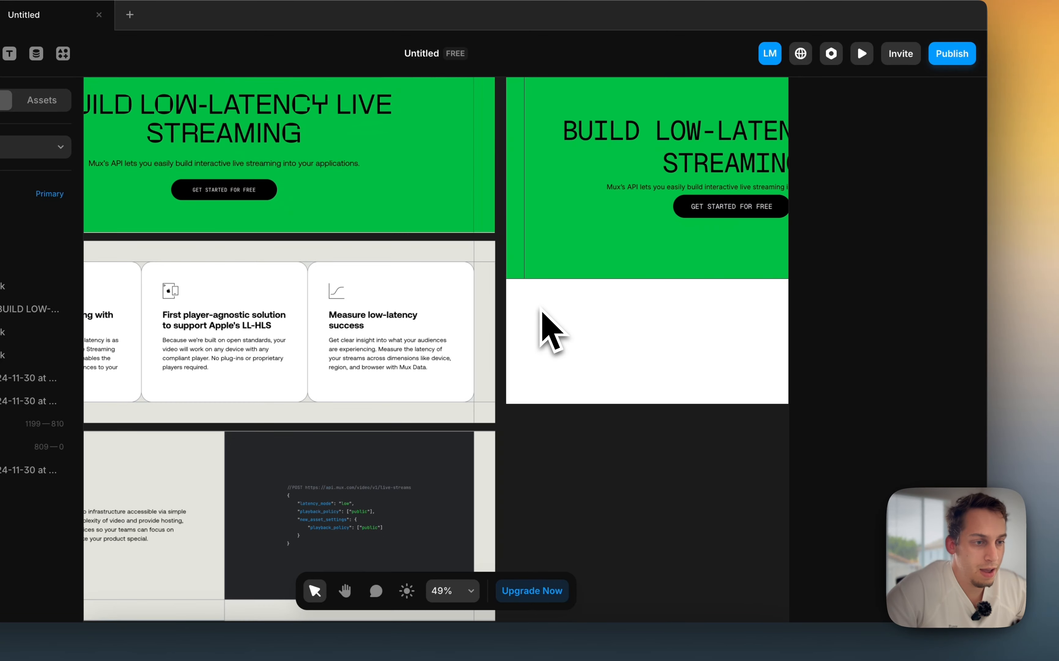
{"action": "left_click", "coordinate": [533, 246]}
{"action": "scroll", "coordinate": [531, 239], "scroll_direction": "down", "scroll_amount": 5}
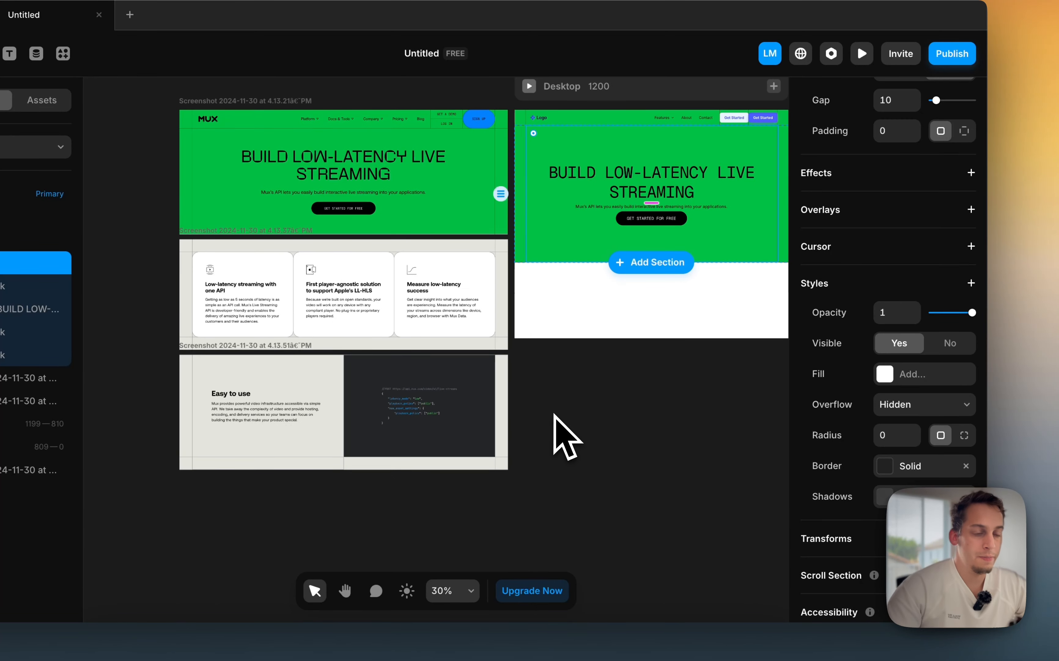
{"action": "scroll", "coordinate": [205, 256], "scroll_direction": "up", "scroll_amount": 5}
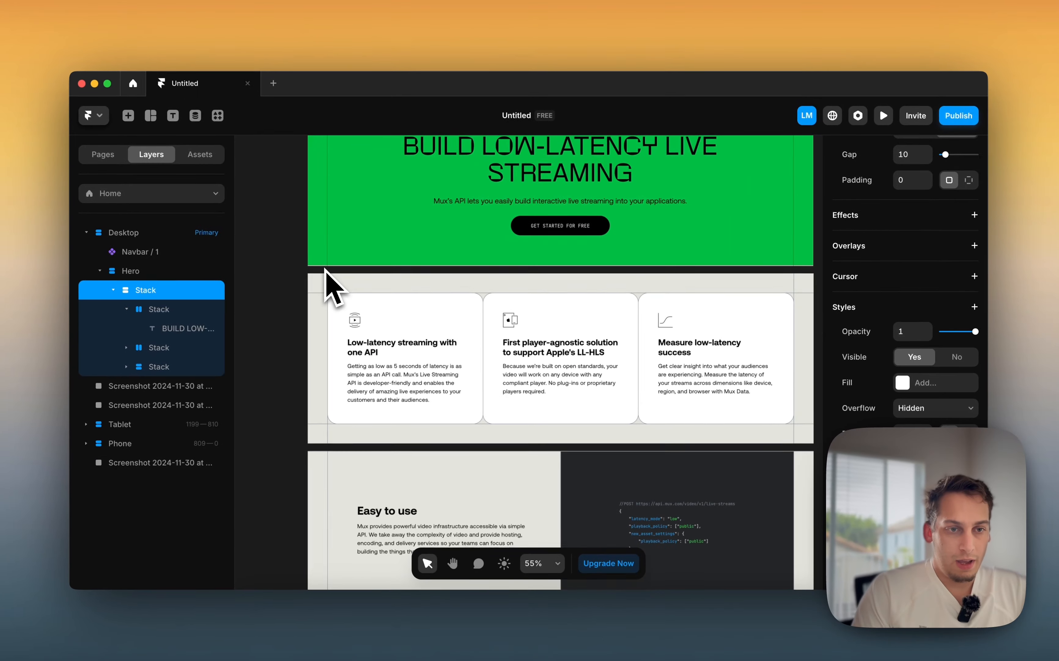
Duplicate the Hero section in the Desktop breakpoint
{"action": "scroll", "coordinate": [355, 284], "scroll_direction": "right", "scroll_amount": 4}
{"action": "scroll", "coordinate": [376, 291], "scroll_direction": "down", "scroll_amount": 5}
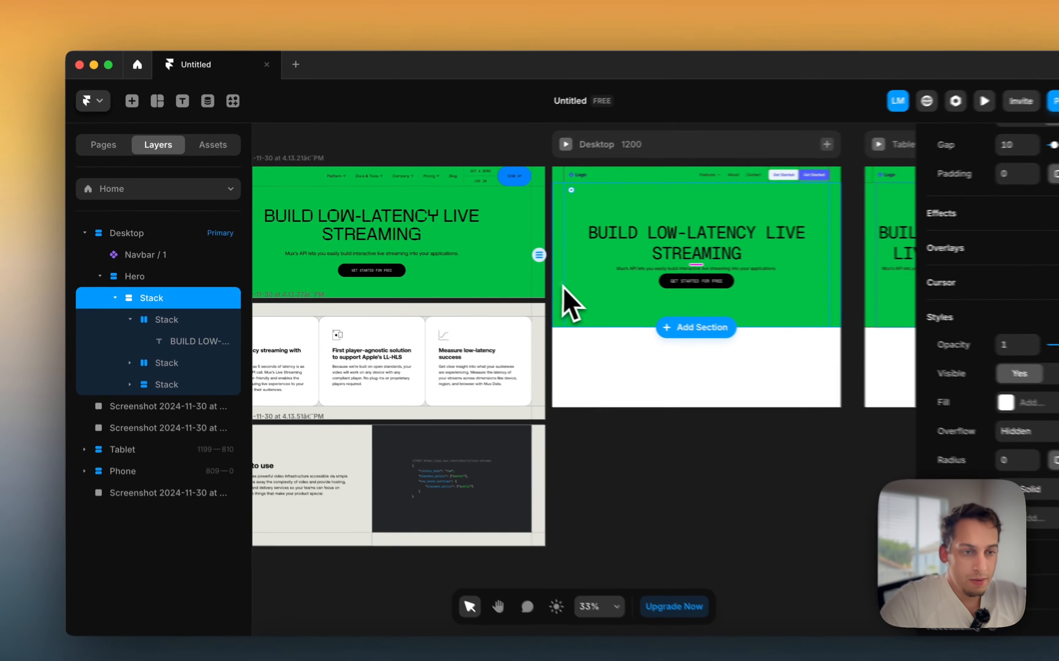
{"action": "left_click", "coordinate": [507, 279]}
{"action": "left_click", "coordinate": [98, 278]}
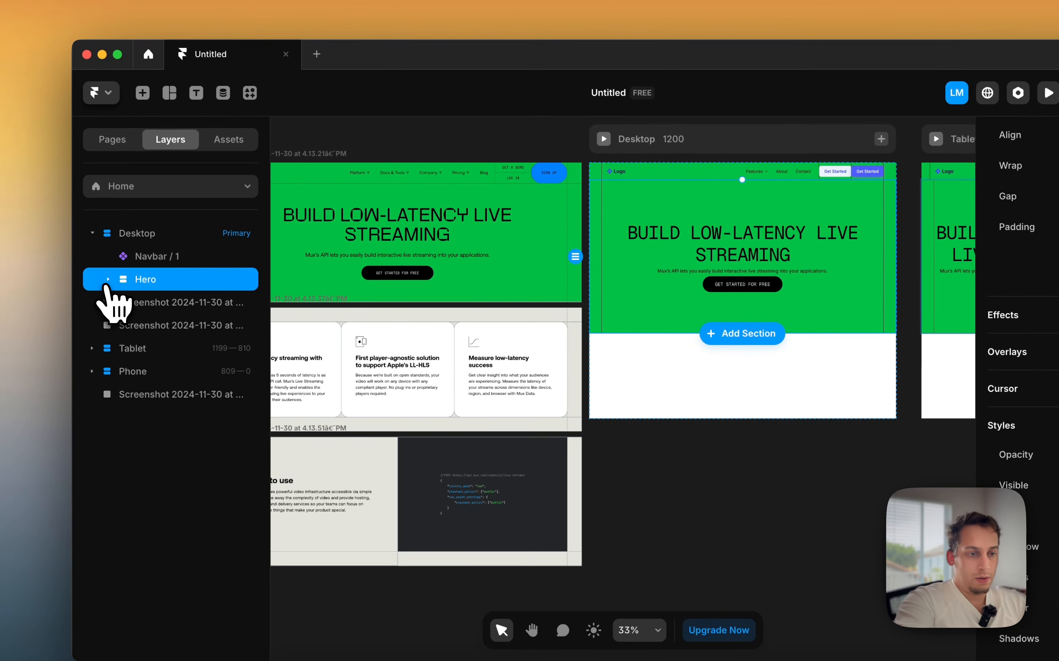
{"action": "key", "text": "super+d"}
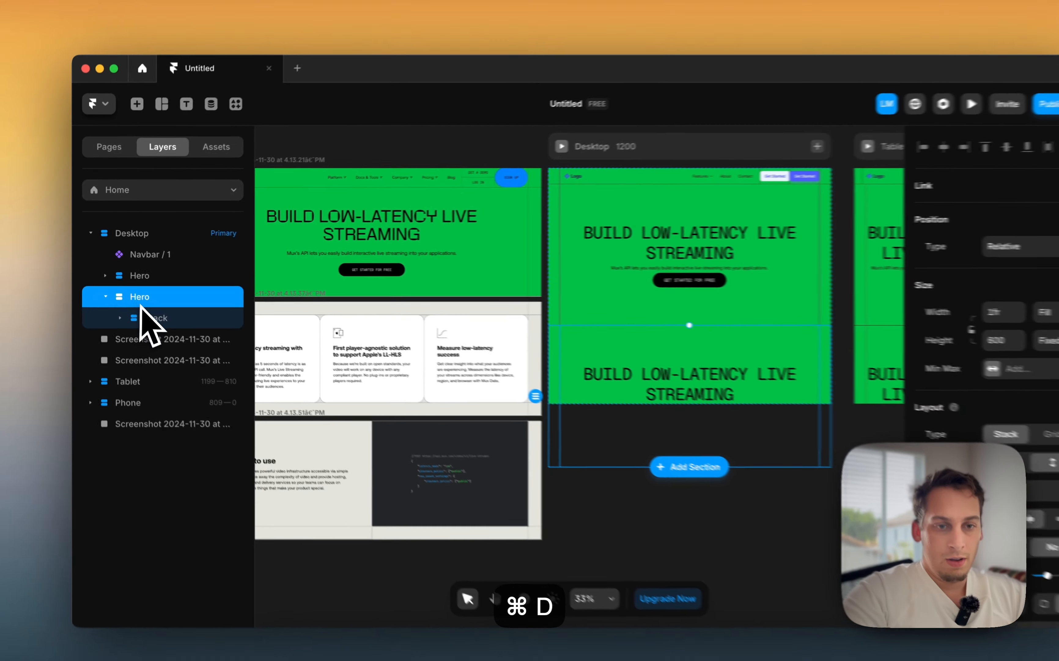
Change the Desktop breakpoint's height from Fixed to Auto
{"action": "scroll", "coordinate": [558, 269], "scroll_direction": "down", "scroll_amount": 3}
{"action": "scroll", "coordinate": [558, 269], "scroll_direction": "right", "scroll_amount": 3}
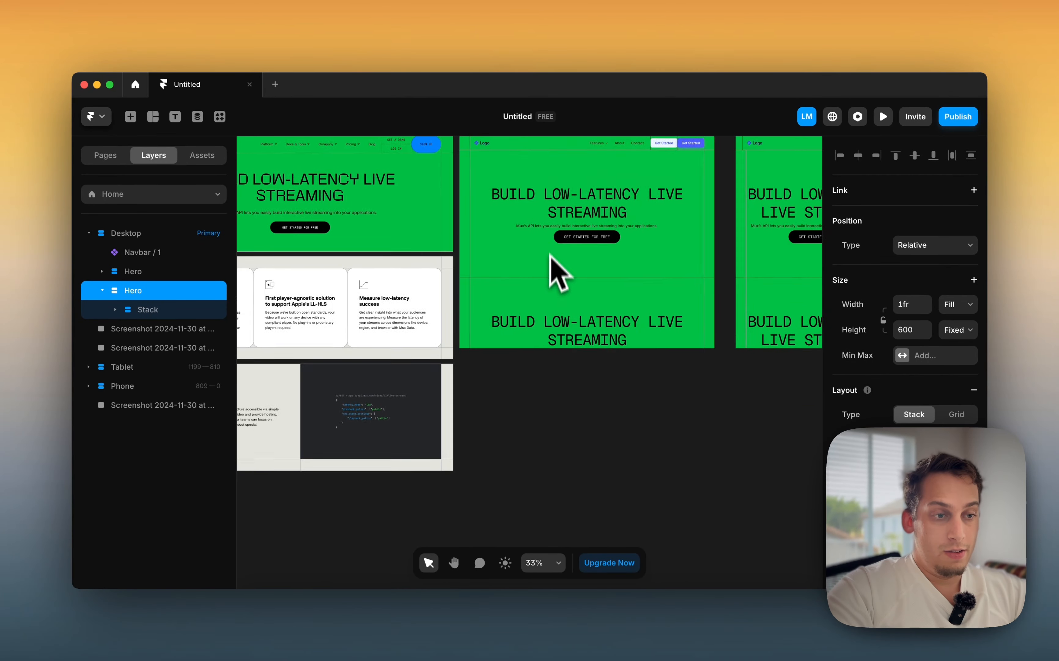
{"action": "scroll", "coordinate": [479, 312], "scroll_direction": "up", "scroll_amount": 4}
{"action": "scroll", "coordinate": [480, 312], "scroll_direction": "right", "scroll_amount": 3}
{"action": "scroll", "coordinate": [467, 314], "scroll_direction": "down", "scroll_amount": 2}
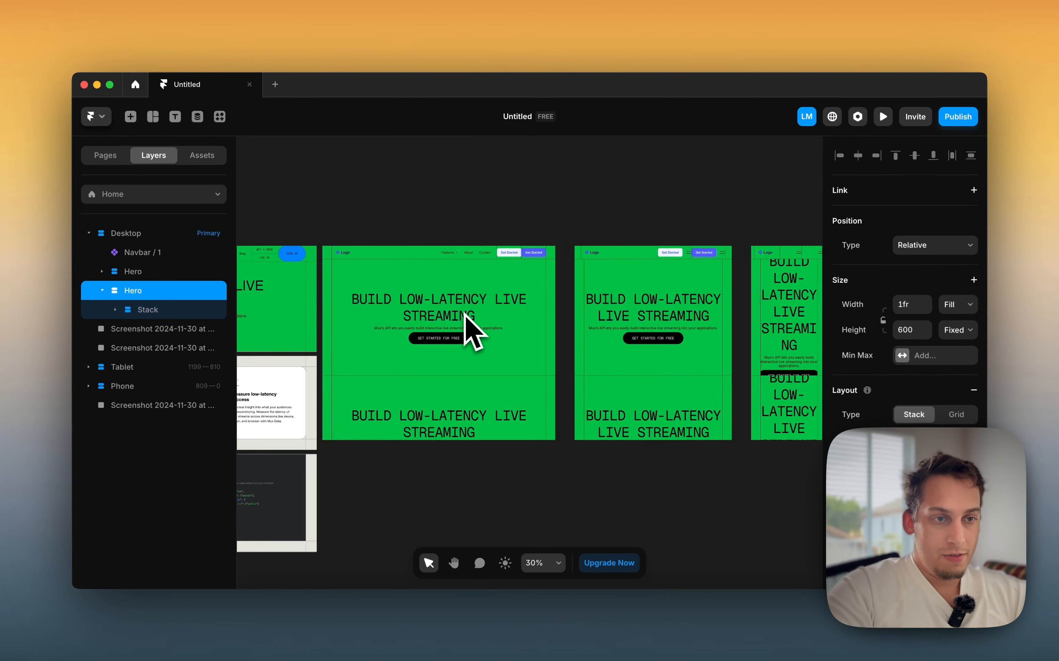
{"action": "left_click", "coordinate": [431, 237]}
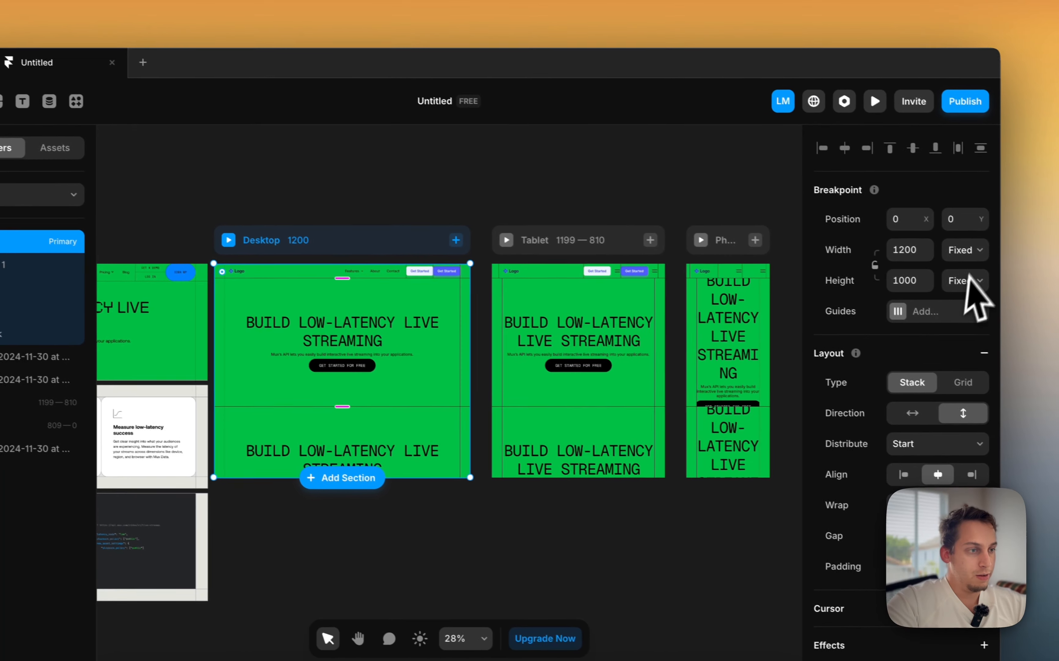
{"action": "left_click", "coordinate": [1022, 295]}
{"action": "left_click", "coordinate": [957, 328]}
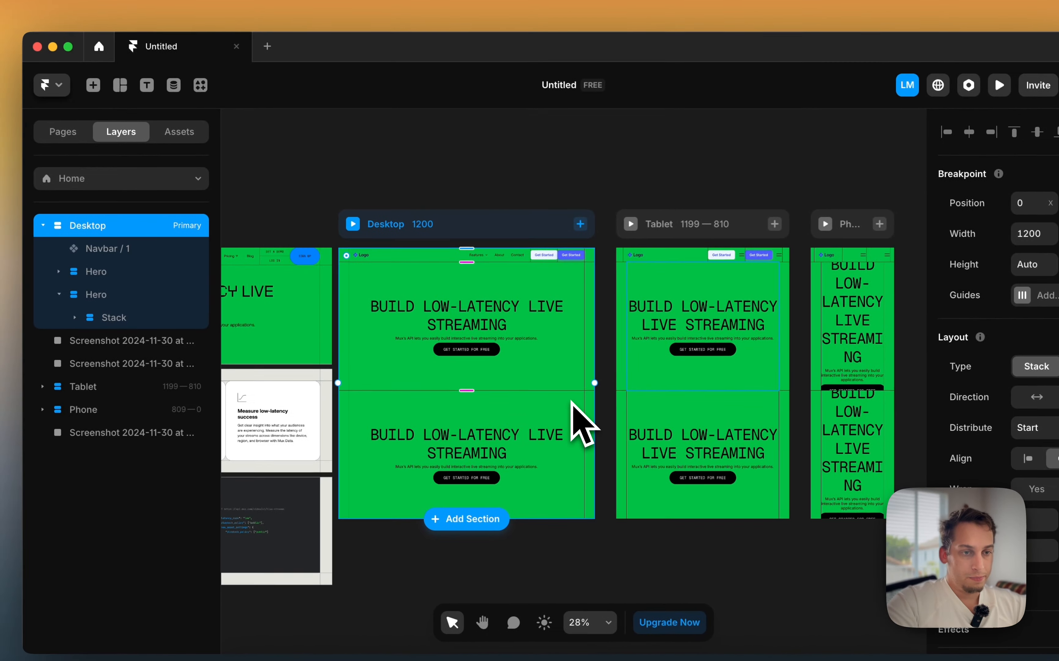
Delete the heading, text and button stacks inside the duplicated Hero section, keeping its outer stack
{"action": "scroll", "coordinate": [428, 419], "scroll_direction": "down", "scroll_amount": 5}
{"action": "scroll", "coordinate": [428, 419], "scroll_direction": "left", "scroll_amount": 4}
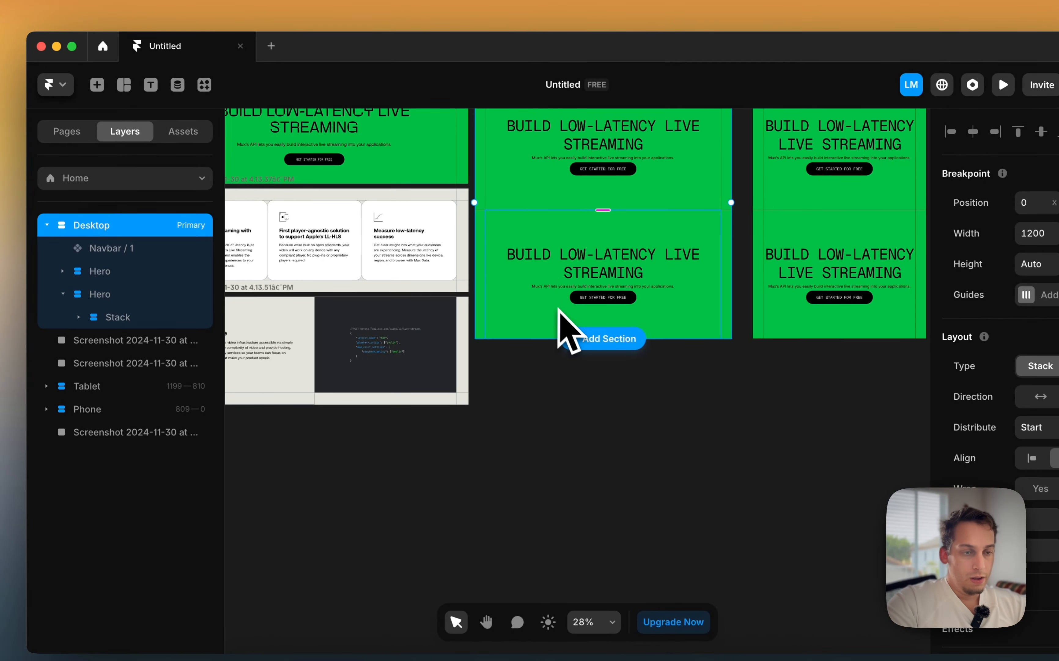
{"action": "left_click", "coordinate": [516, 350]}
{"action": "scroll", "coordinate": [552, 344], "scroll_direction": "up", "scroll_amount": 5}
{"action": "scroll", "coordinate": [522, 288], "scroll_direction": "up", "scroll_amount": 3}
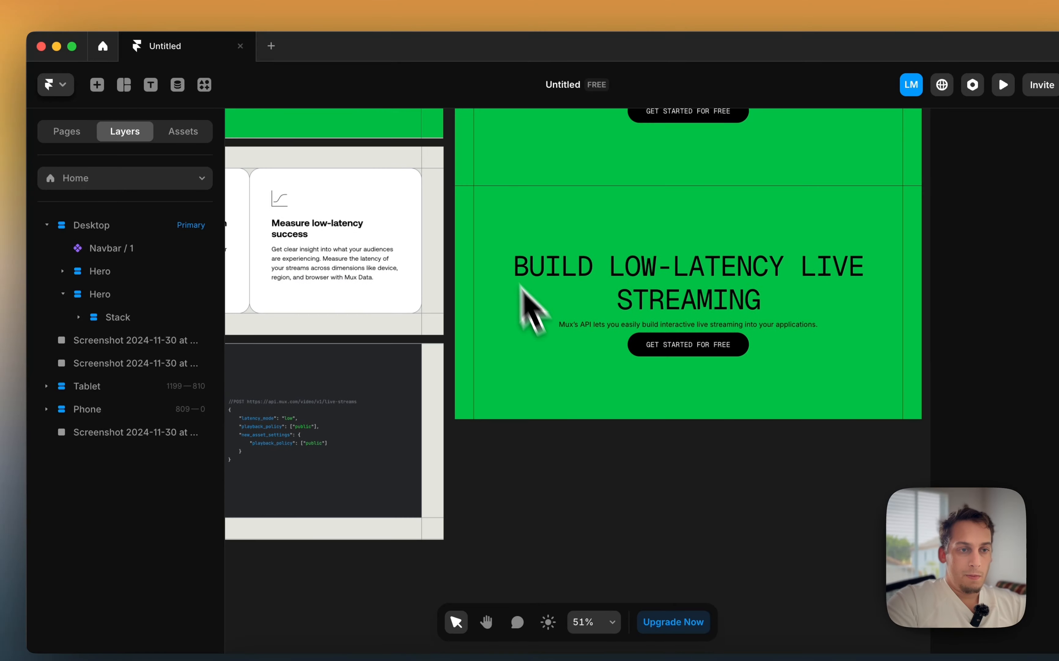
{"action": "scroll", "coordinate": [485, 217], "scroll_direction": "down", "scroll_amount": 3}
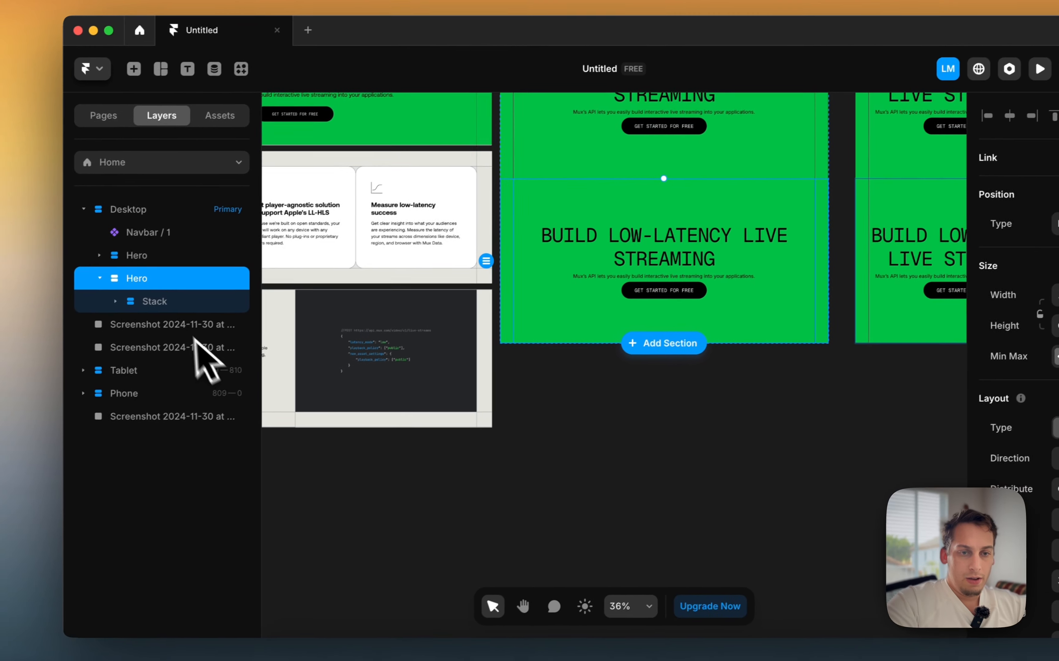
{"action": "left_click", "coordinate": [194, 317]}
{"action": "left_click", "coordinate": [126, 363]}
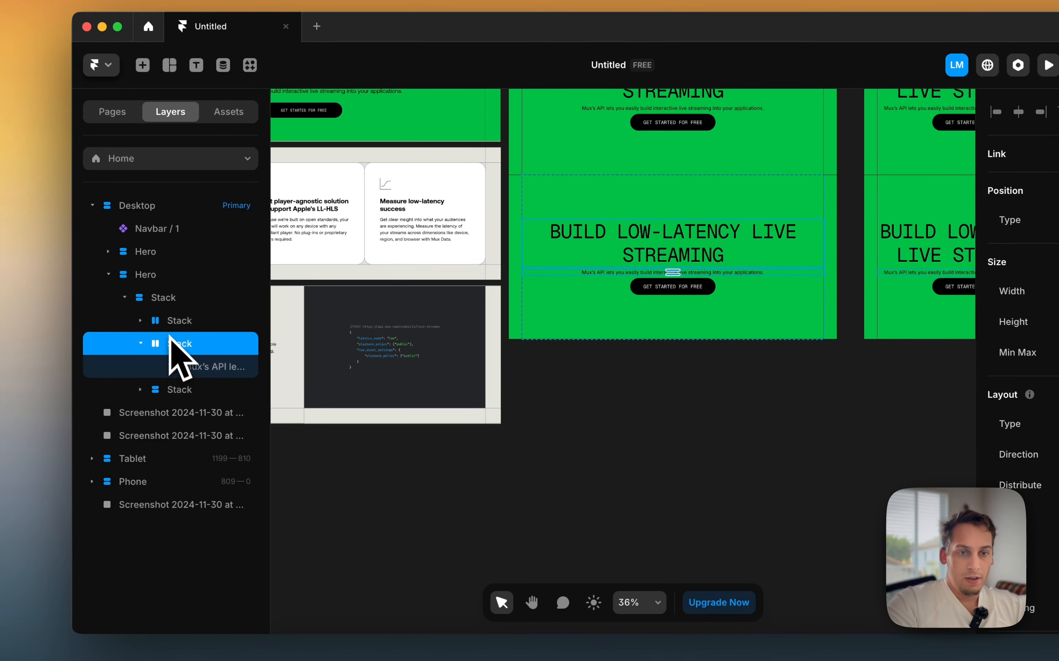
{"action": "left_click", "coordinate": [155, 322]}
{"action": "left_click", "coordinate": [153, 297]}
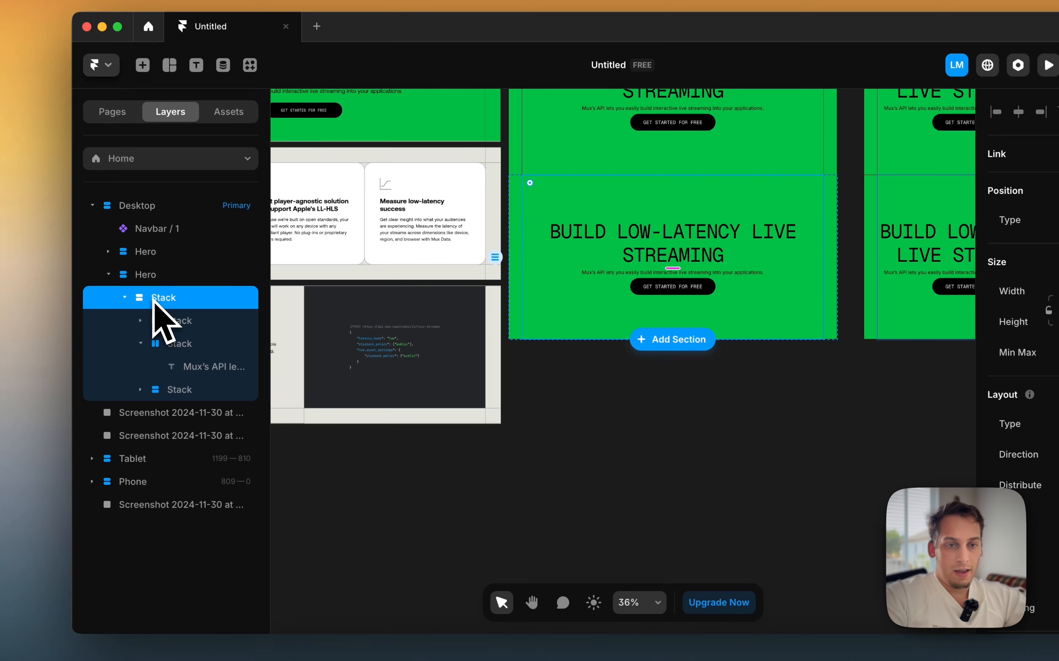
{"action": "left_click", "coordinate": [166, 389], "text": "shift"}
{"action": "key", "text": "BackSpace"}
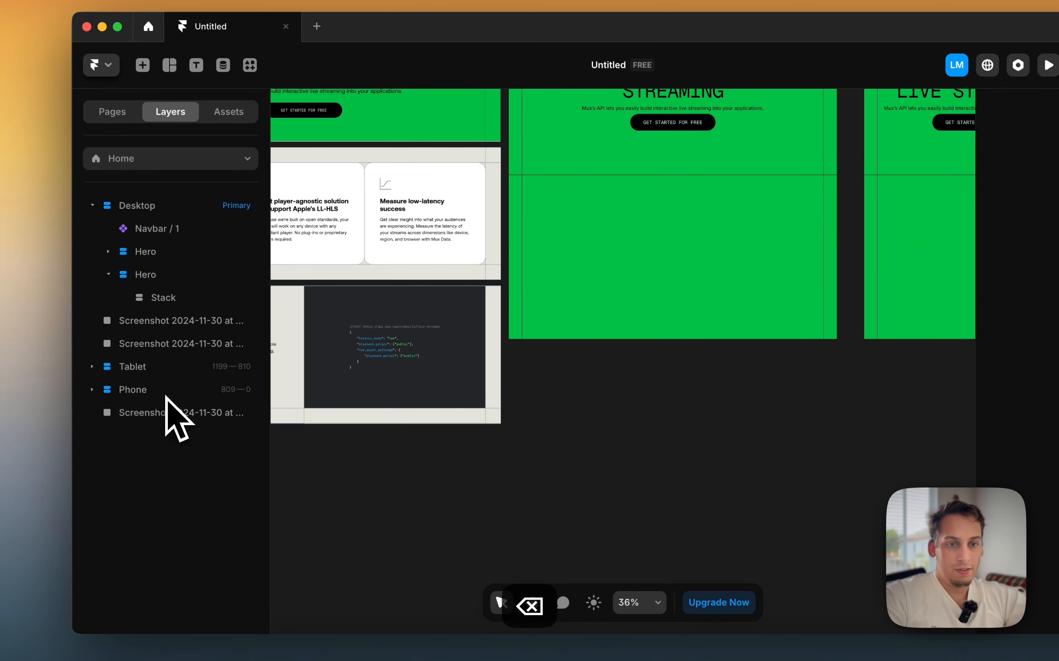
Add a solid #FFFFFF fill to the empty stack inside the duplicated Hero section
{"action": "left_click", "coordinate": [163, 297]}
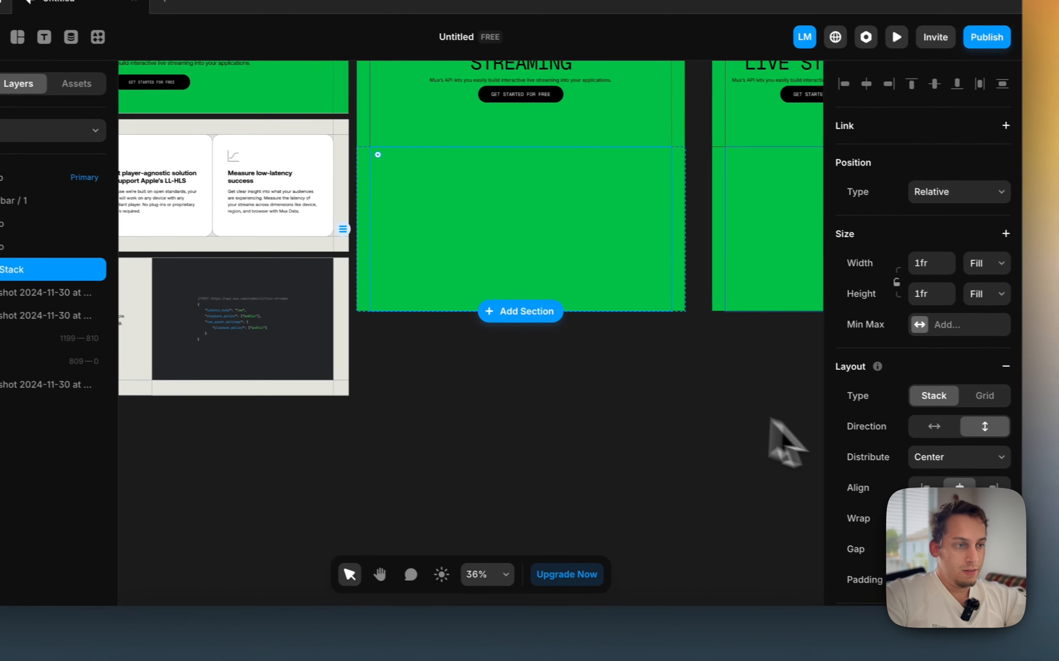
{"action": "scroll", "coordinate": [964, 455], "scroll_direction": "down", "scroll_amount": 6}
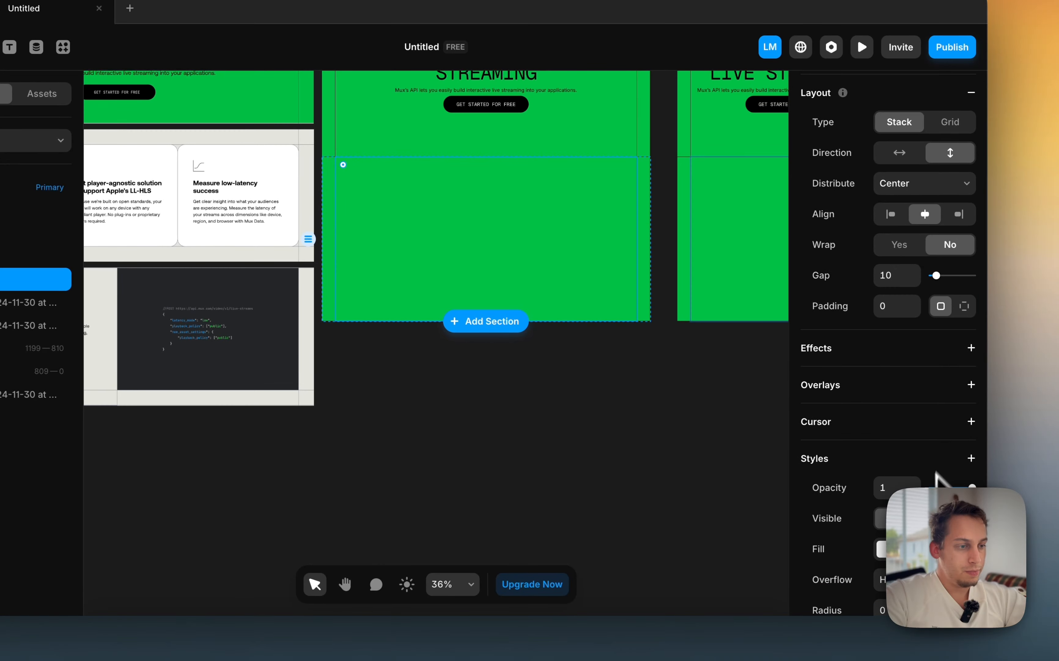
{"action": "left_click", "coordinate": [907, 541]}
{"action": "left_click", "coordinate": [881, 551]}
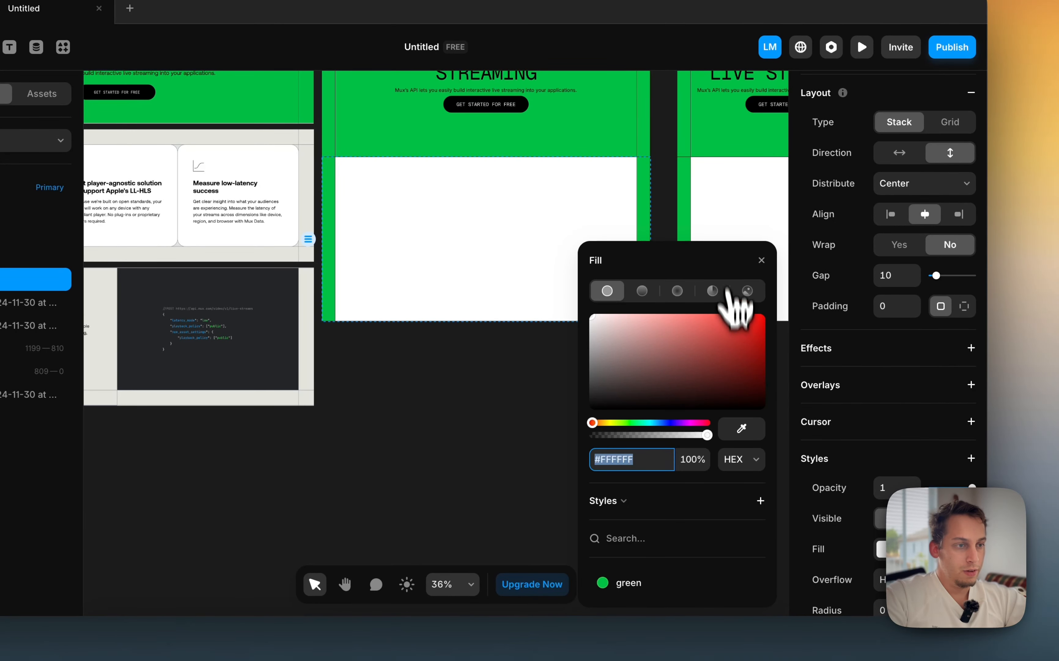
{"action": "left_click", "coordinate": [762, 260]}
{"action": "scroll", "coordinate": [930, 240], "scroll_direction": "up", "scroll_amount": 6}
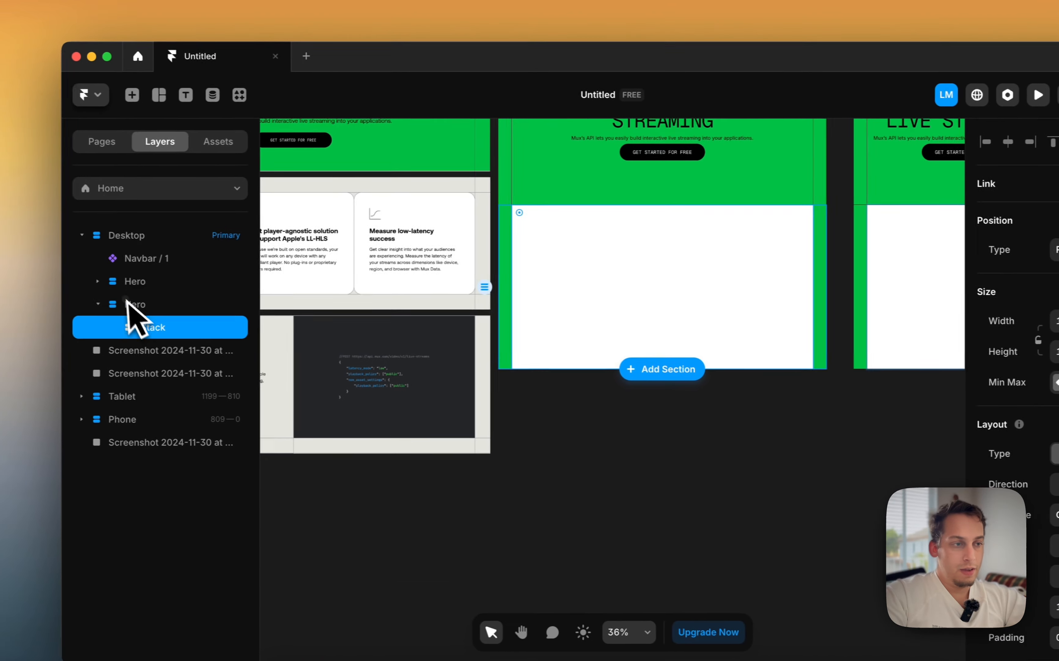
Set the duplicated Hero section's height to 80
{"action": "left_click", "coordinate": [18, 256]}
{"action": "left_click", "coordinate": [886, 306]}
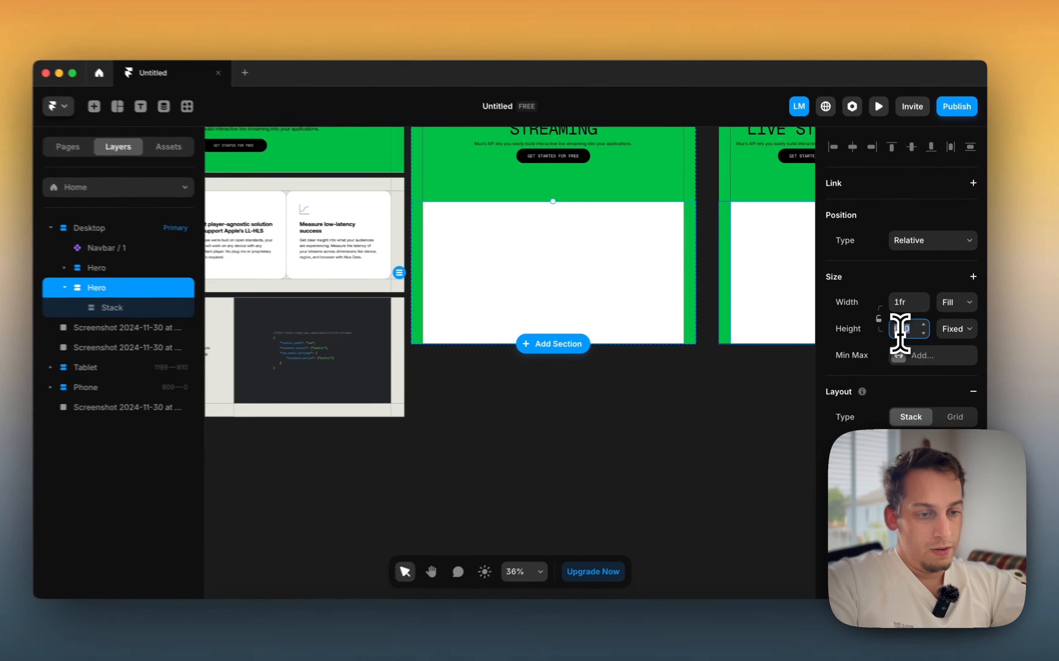
{"action": "type", "text": "60"}
{"action": "key", "text": "Return"}
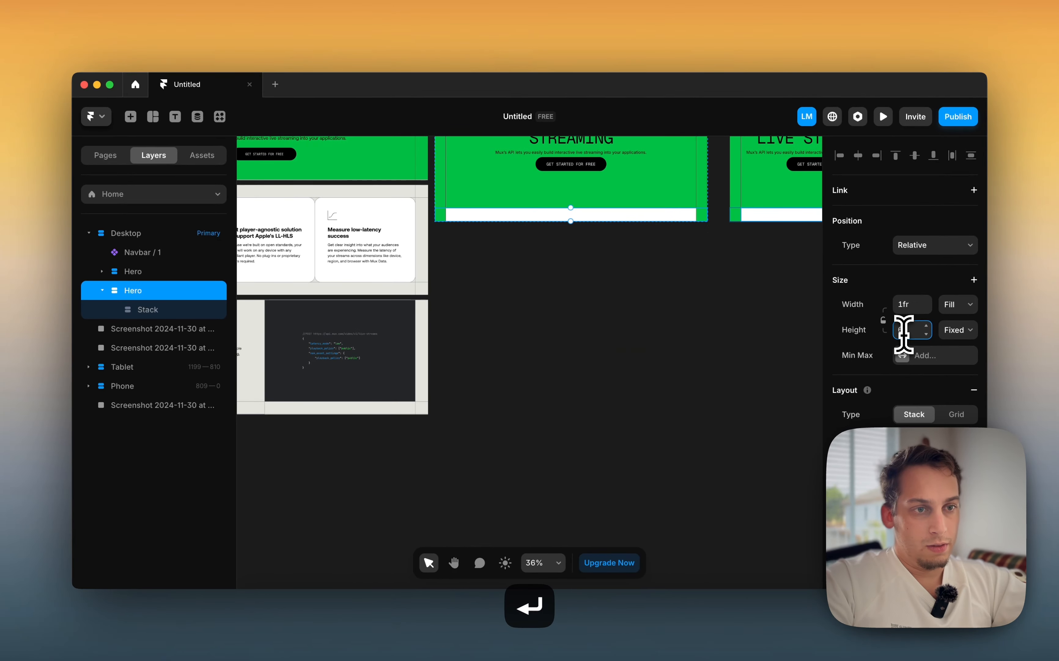
{"action": "scroll", "coordinate": [678, 270], "scroll_direction": "left", "scroll_amount": 3}
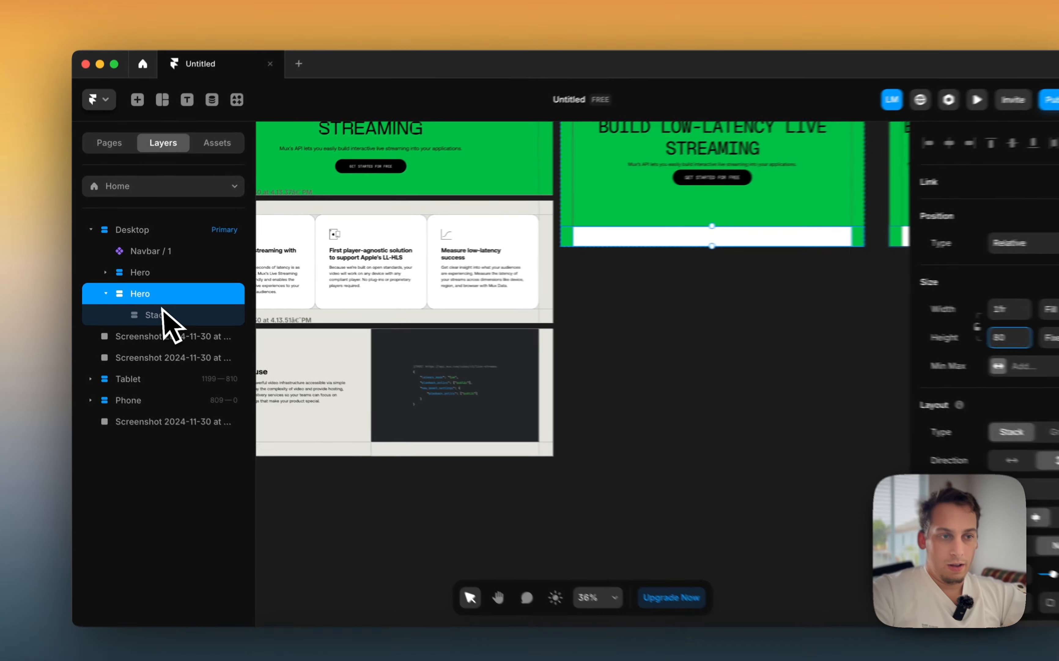
Remove the white fill from the empty stack inside the duplicated Hero section
{"action": "left_click", "coordinate": [151, 308]}
{"action": "scroll", "coordinate": [935, 355], "scroll_direction": "down", "scroll_amount": 6}
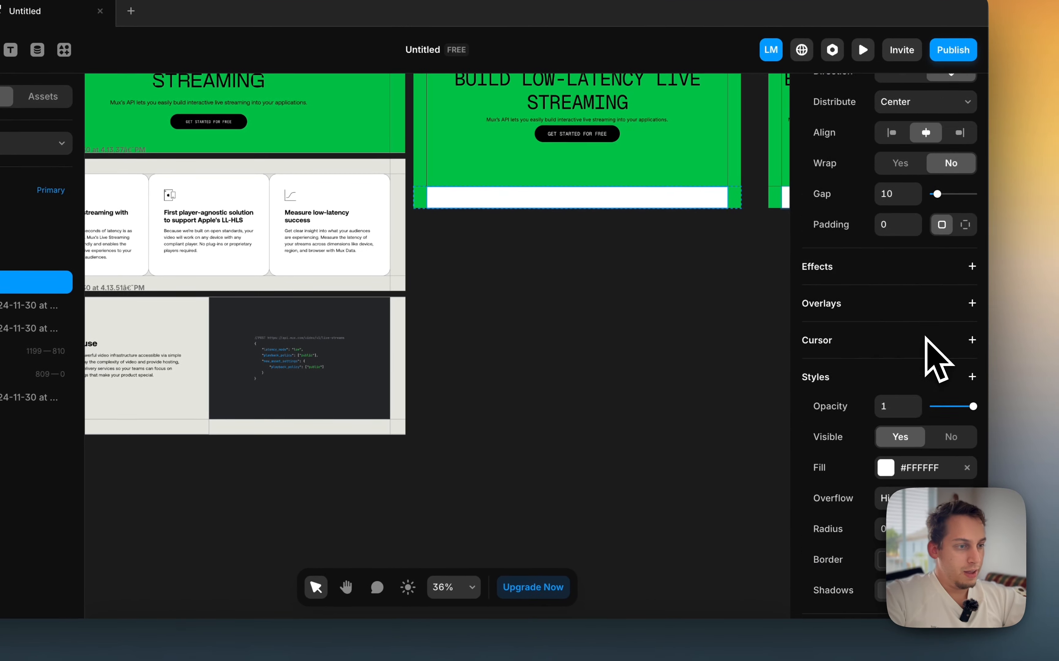
{"action": "scroll", "coordinate": [926, 349], "scroll_direction": "down", "scroll_amount": 2}
{"action": "left_click", "coordinate": [966, 414]}
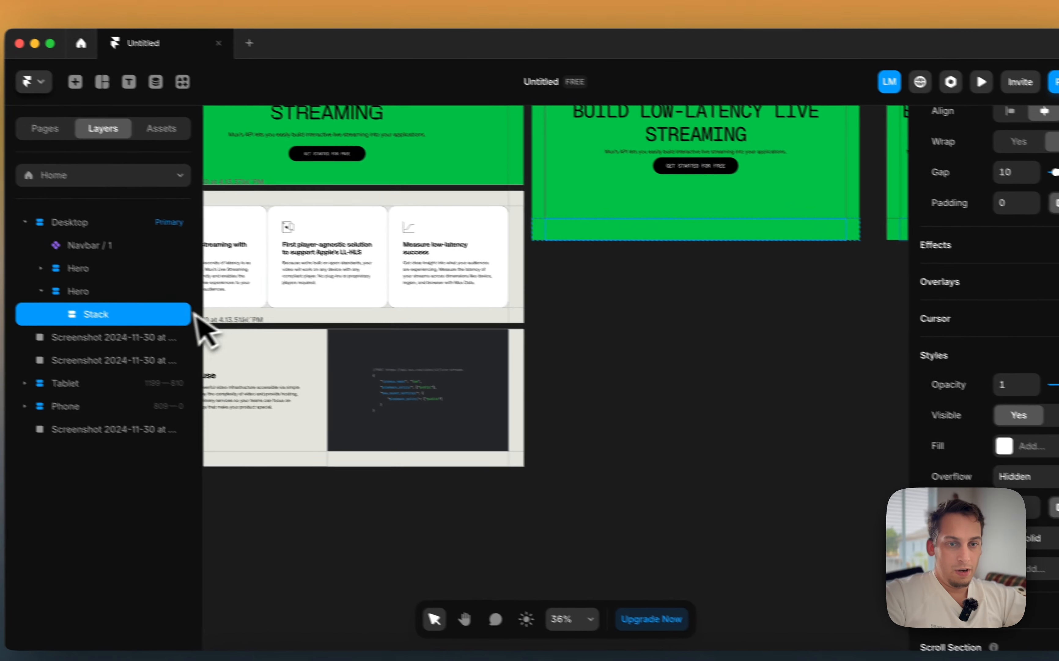
Try deleting the empty stack inside the duplicated Hero section, and undo the deletion
{"action": "key", "text": "BackSpace"}
{"action": "left_click", "coordinate": [35, 259]}
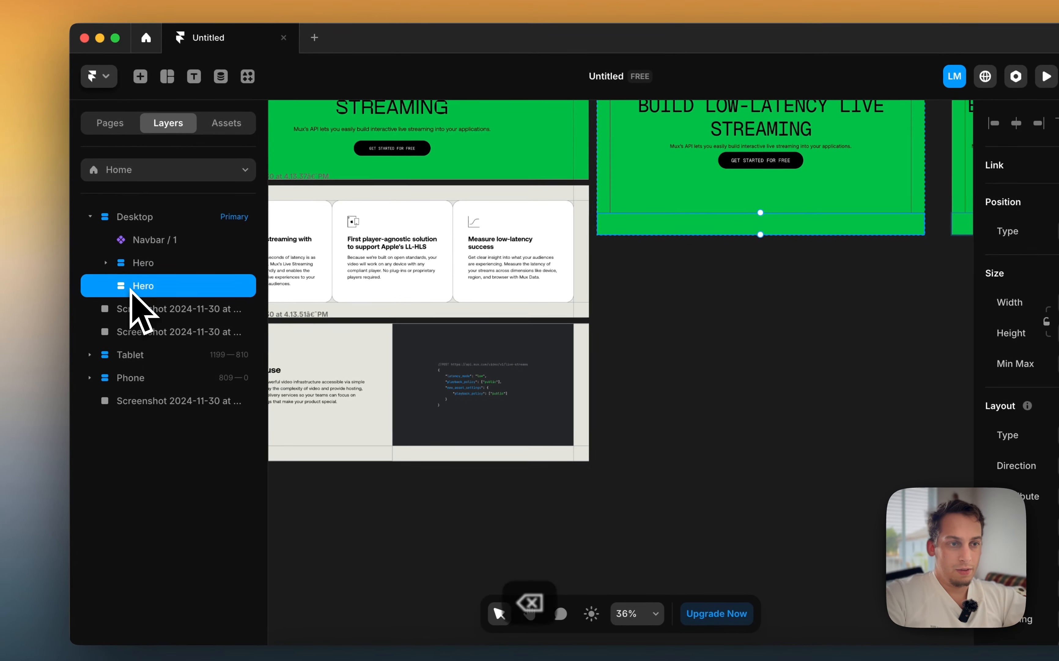
{"action": "key", "text": "super+z"}
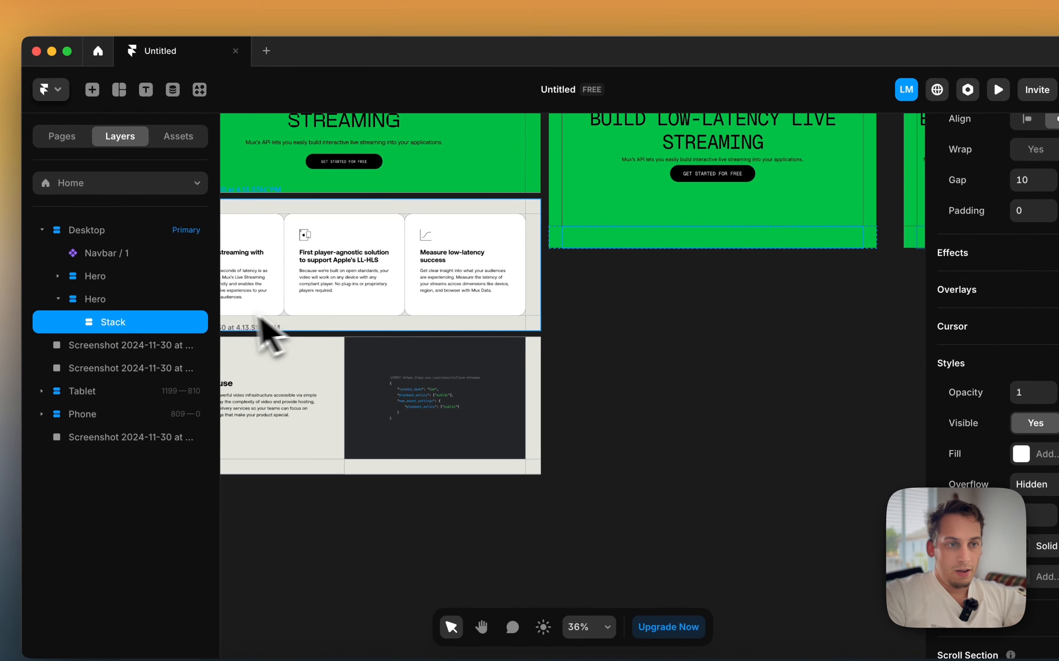
Create a color style named grey with #E3E4DD sampled from the reference screenshot, as the duplicated Hero section's fill
{"action": "left_click", "coordinate": [585, 275]}
{"action": "scroll", "coordinate": [581, 271], "scroll_direction": "up", "scroll_amount": 5}
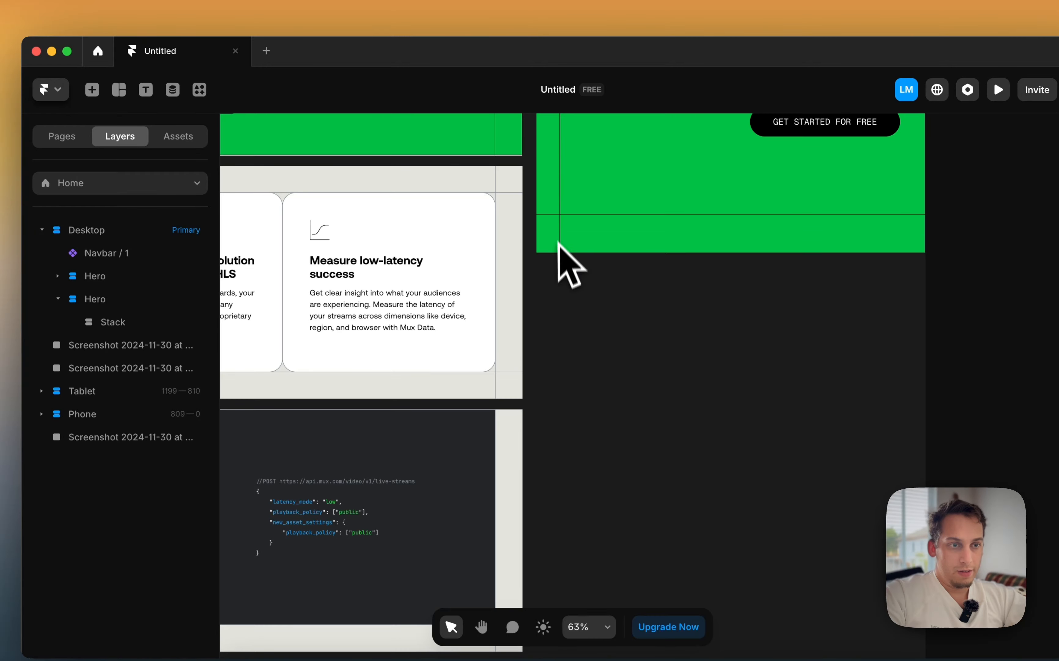
{"action": "scroll", "coordinate": [552, 262], "scroll_direction": "down", "scroll_amount": 3}
{"action": "left_click", "coordinate": [563, 253]}
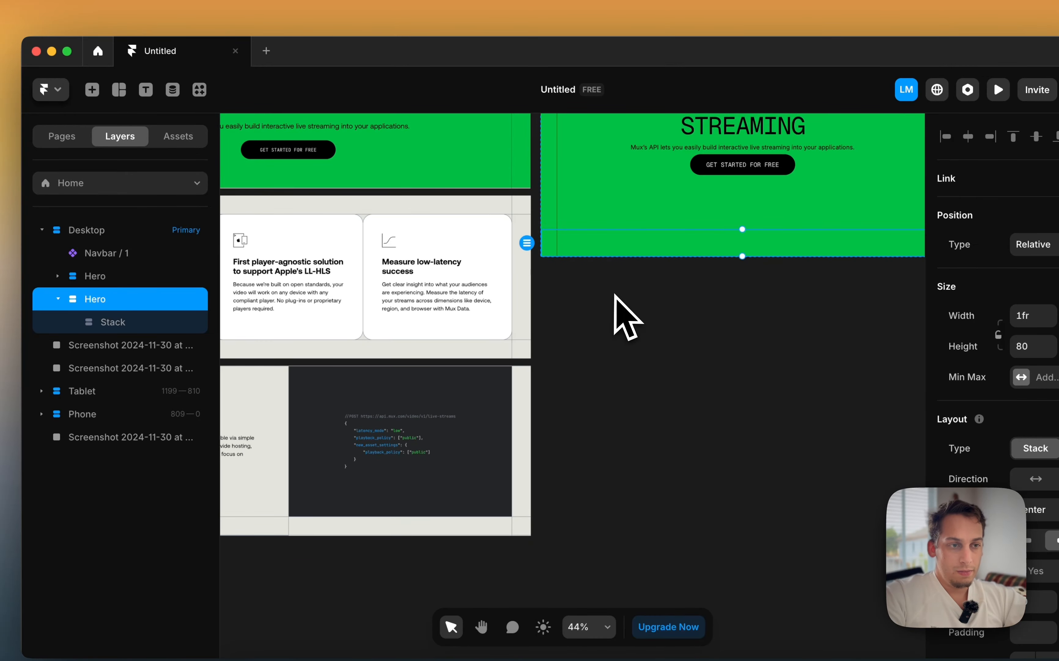
{"action": "scroll", "coordinate": [602, 324], "scroll_direction": "left", "scroll_amount": 5}
{"action": "scroll", "coordinate": [603, 324], "scroll_direction": "up", "scroll_amount": 2}
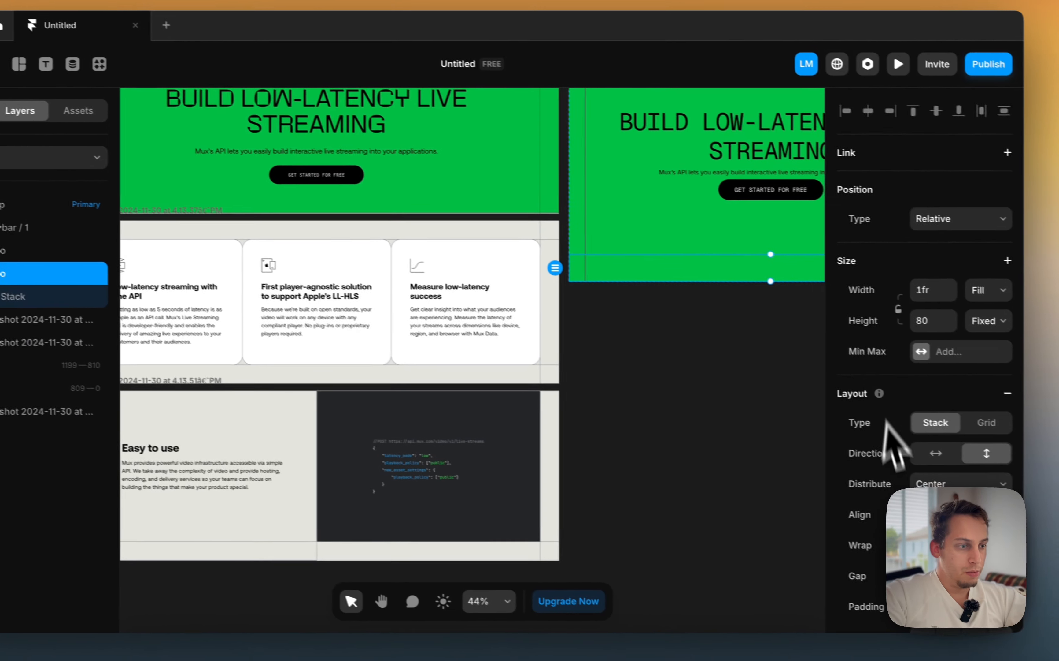
{"action": "scroll", "coordinate": [893, 437], "scroll_direction": "down", "scroll_amount": 10}
{"action": "left_click", "coordinate": [923, 477]}
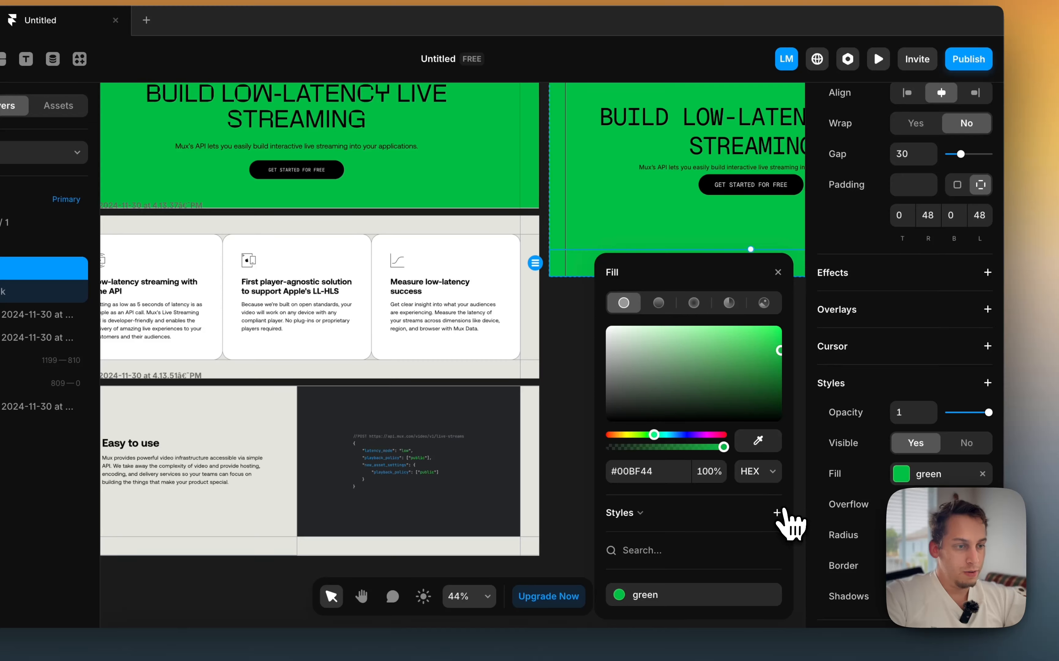
{"action": "left_click", "coordinate": [778, 512]}
{"action": "left_click", "coordinate": [758, 466]}
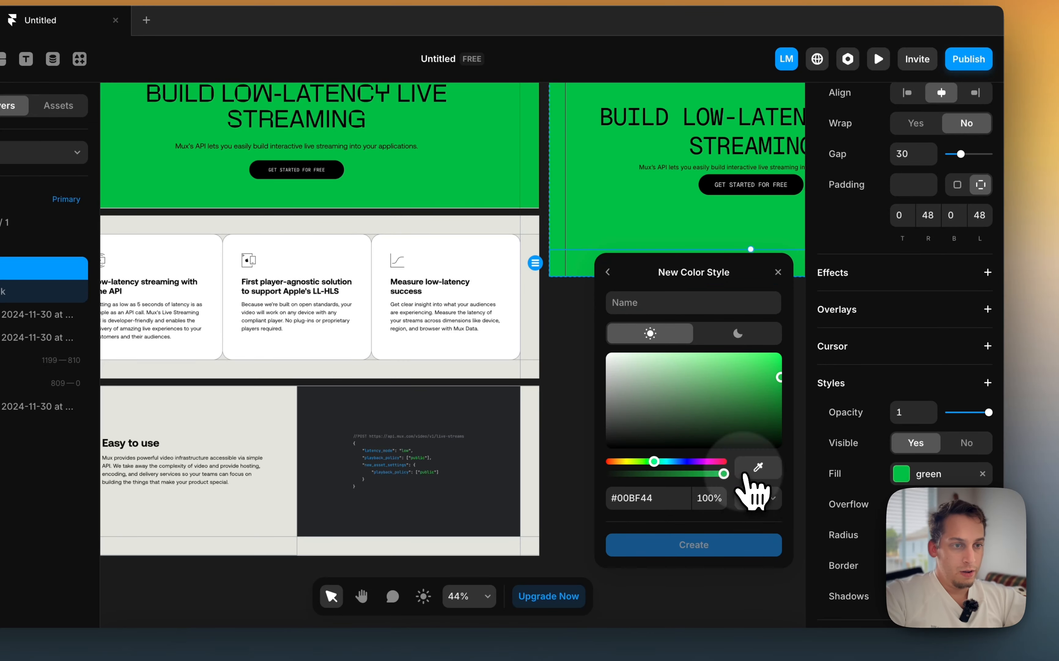
{"action": "left_click", "coordinate": [502, 227]}
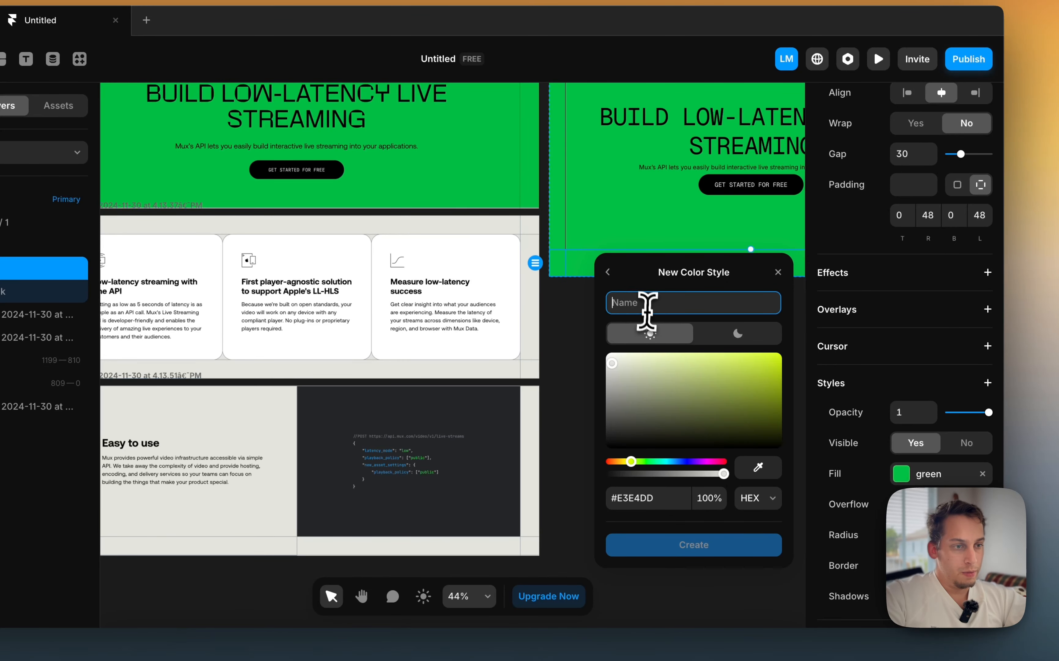
{"action": "type", "text": "grey"}
{"action": "key", "text": "Return"}
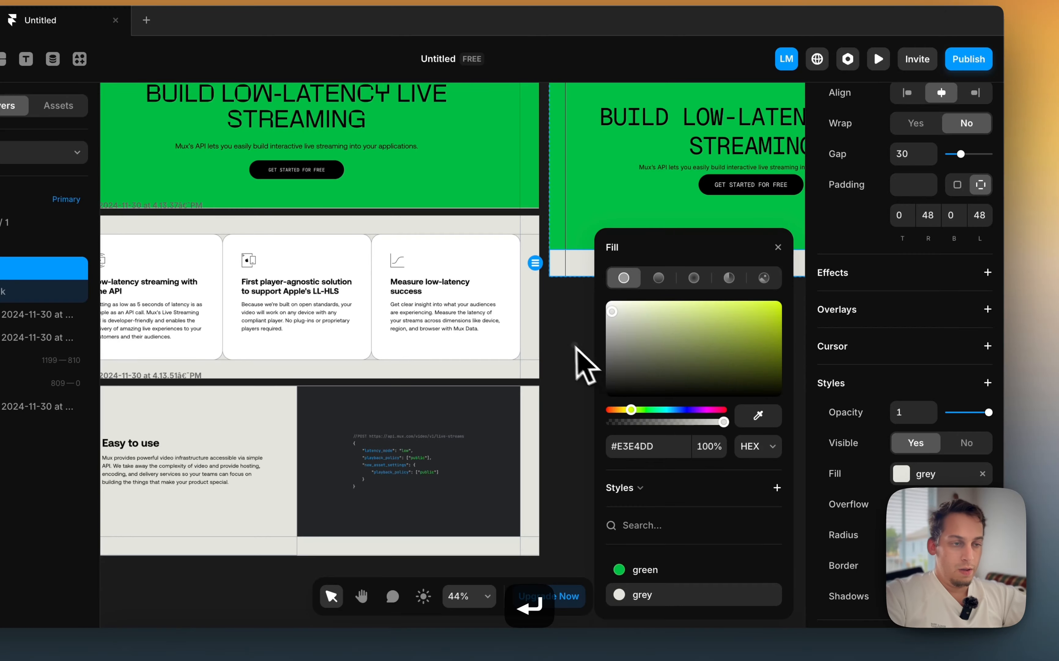
{"action": "left_click", "coordinate": [575, 346]}
Rename the duplicated grey Hero section as Spacer and collapse its layer contents
{"action": "scroll", "coordinate": [565, 336], "scroll_direction": "right", "scroll_amount": 5}
{"action": "scroll", "coordinate": [564, 335], "scroll_direction": "down", "scroll_amount": 3}
{"action": "scroll", "coordinate": [565, 335], "scroll_direction": "left", "scroll_amount": 6}
{"action": "scroll", "coordinate": [564, 336], "scroll_direction": "right", "scroll_amount": 3}
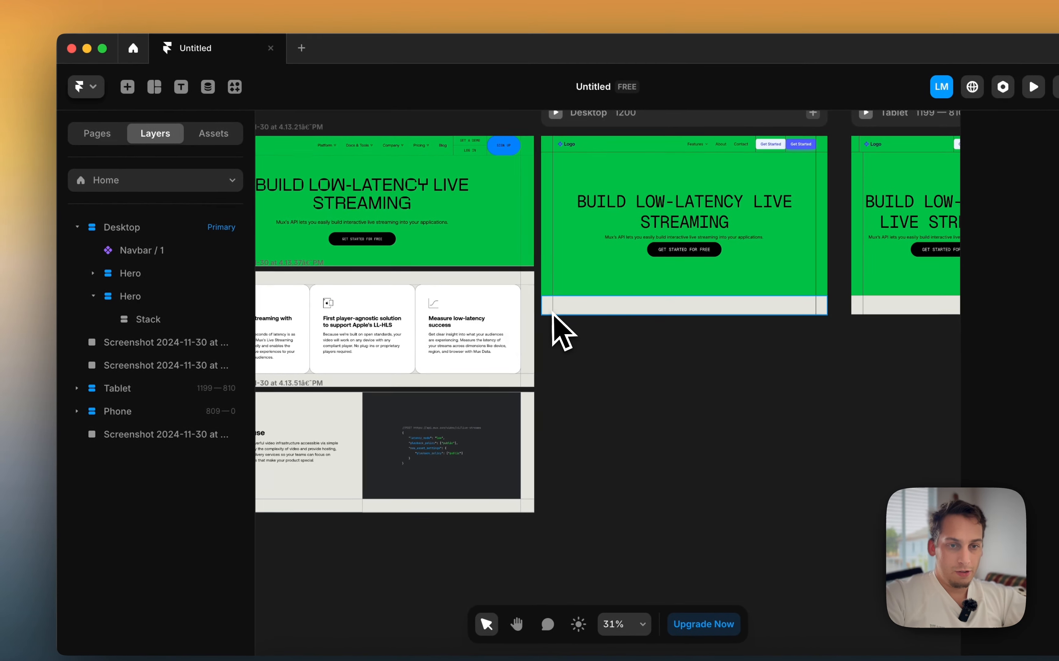
{"action": "left_click", "coordinate": [397, 283]}
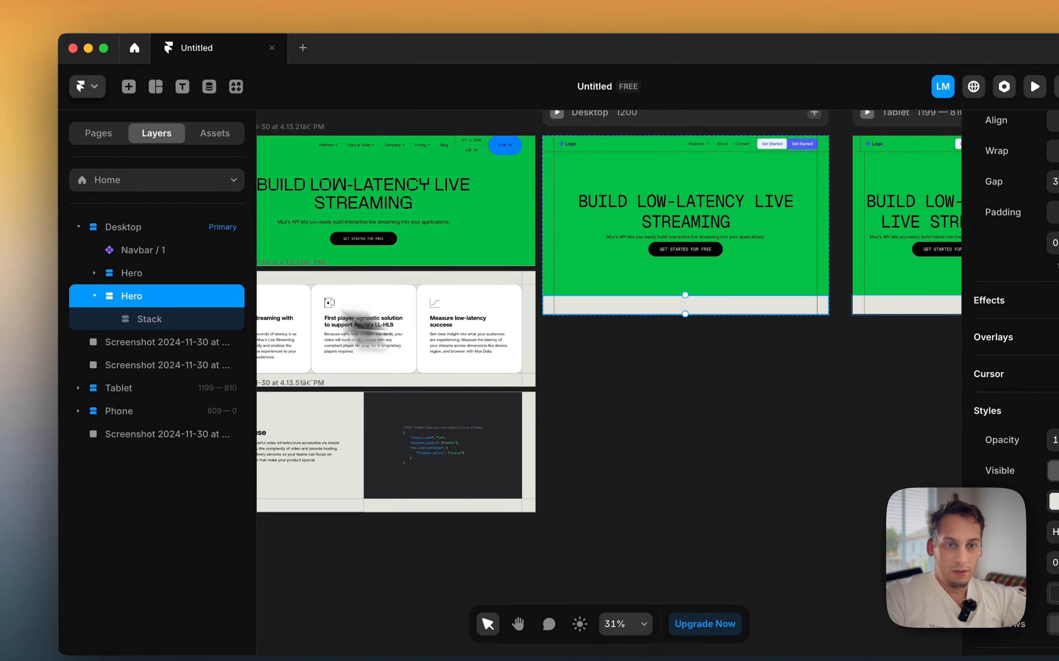
{"action": "double_click", "coordinate": [128, 296]}
{"action": "type", "text": "Spac"}
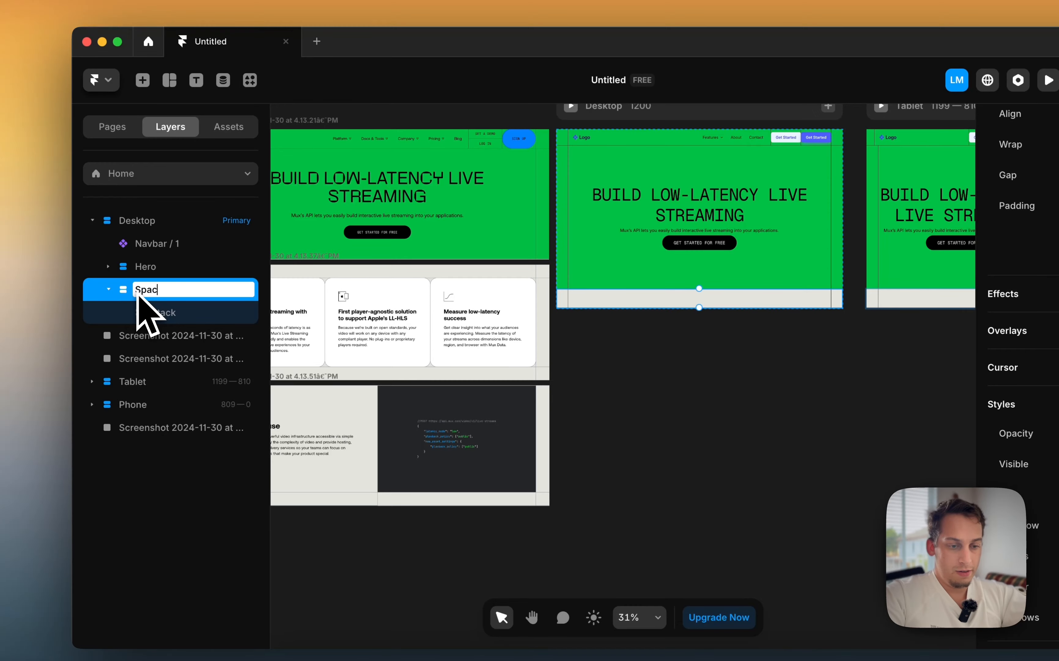
{"action": "left_click", "coordinate": [108, 289]}
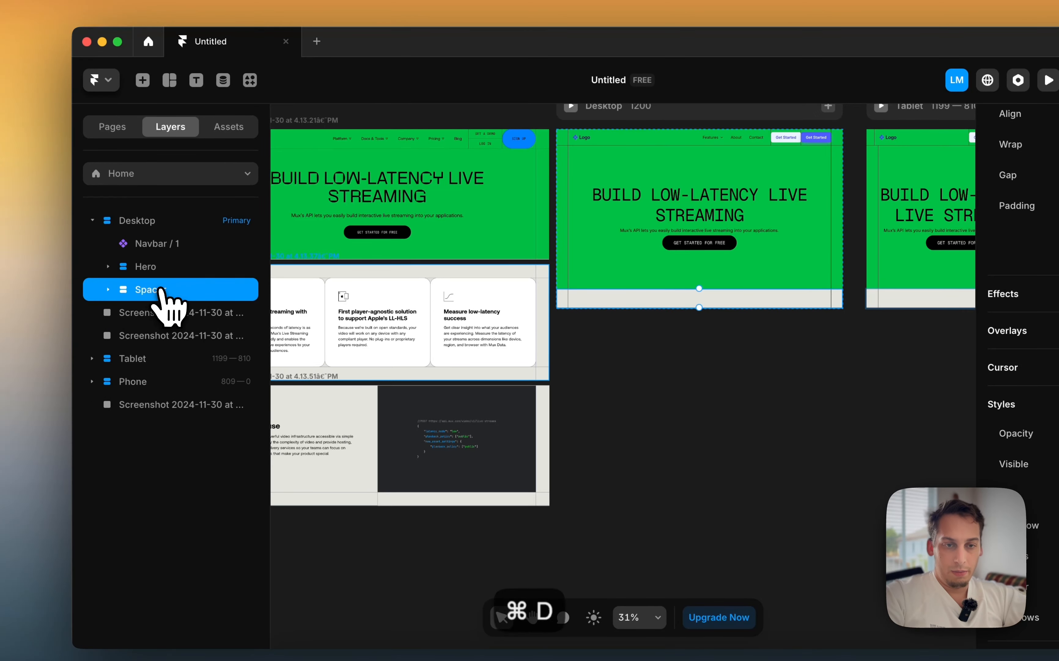
Duplicate the Spacer section and increase the copy's height to about 468 px
{"action": "key", "text": "super+d"}
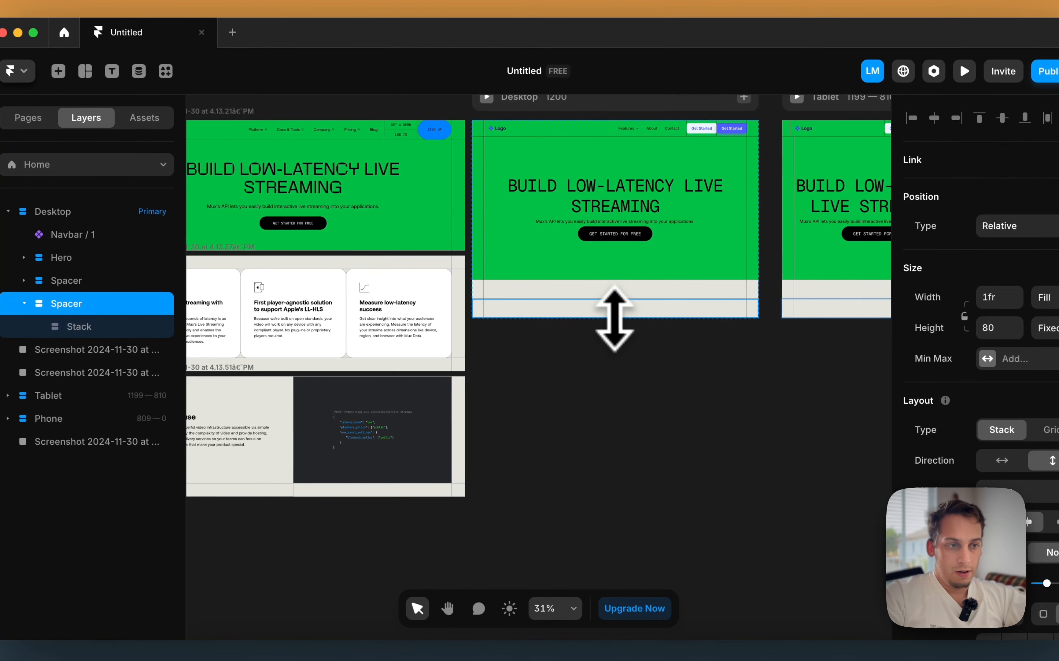
{"action": "left_click_drag", "start_coordinate": [615, 319], "coordinate": [633, 419]}
{"action": "scroll", "coordinate": [634, 416], "scroll_direction": "down", "scroll_amount": 2}
{"action": "scroll", "coordinate": [663, 417], "scroll_direction": "left", "scroll_amount": 5}
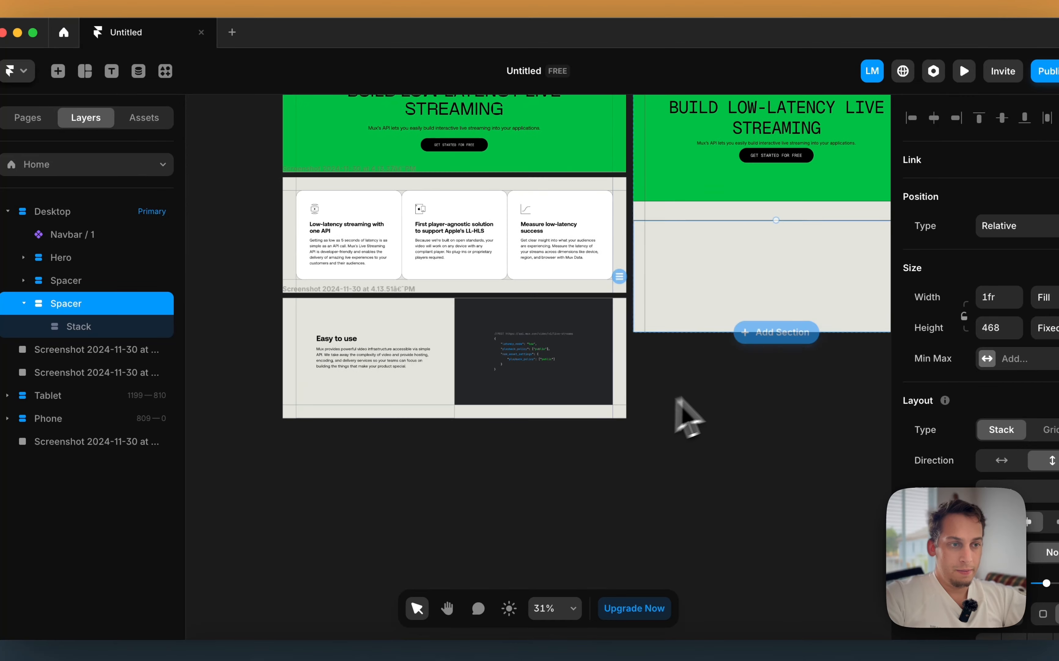
{"action": "left_click", "coordinate": [677, 399]}
Examine the size, gap and padding settings of the upper Spacer, the Hero section and their inner stacks
{"action": "scroll", "coordinate": [716, 385], "scroll_direction": "right", "scroll_amount": 3}
{"action": "scroll", "coordinate": [716, 384], "scroll_direction": "up", "scroll_amount": 1}
{"action": "left_click", "coordinate": [682, 320]}
{"action": "left_click", "coordinate": [618, 235]}
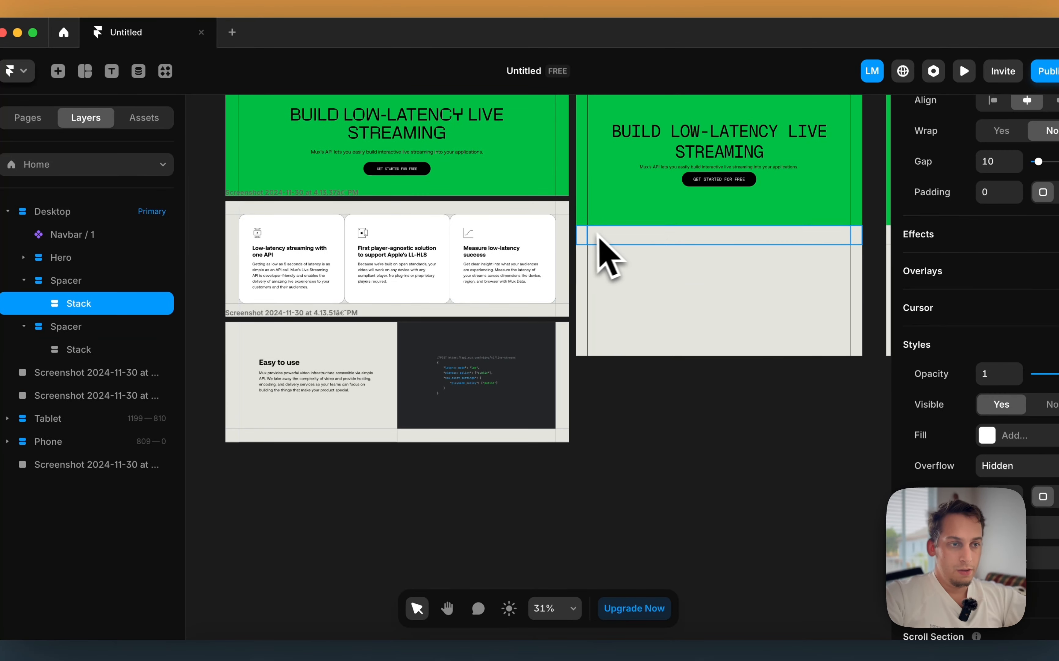
{"action": "left_click", "coordinate": [583, 239]}
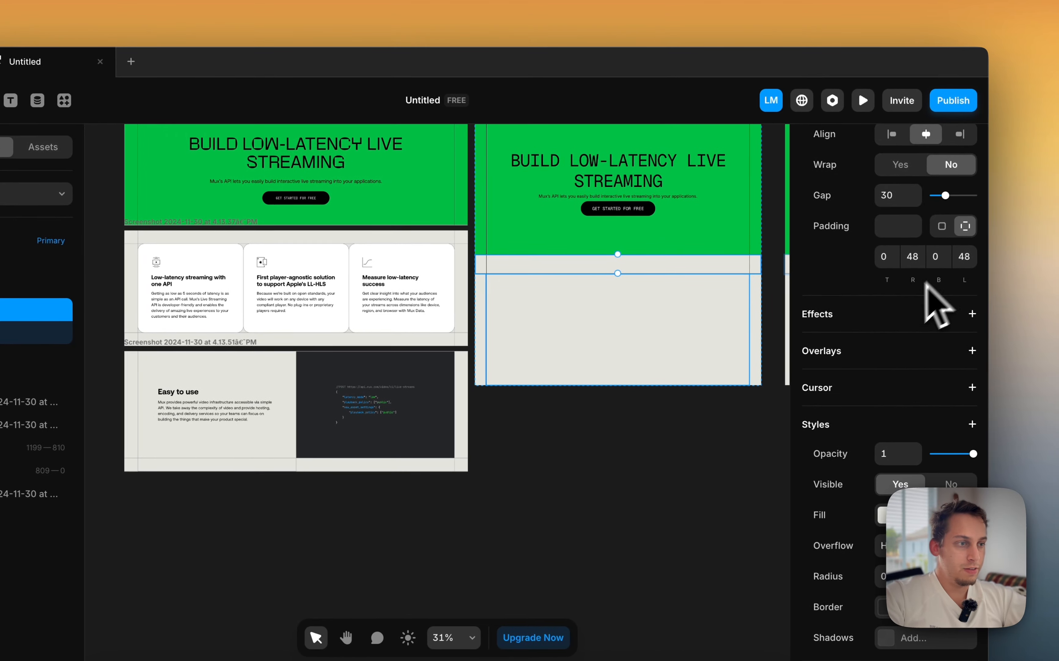
{"action": "scroll", "coordinate": [929, 303], "scroll_direction": "up", "scroll_amount": 6}
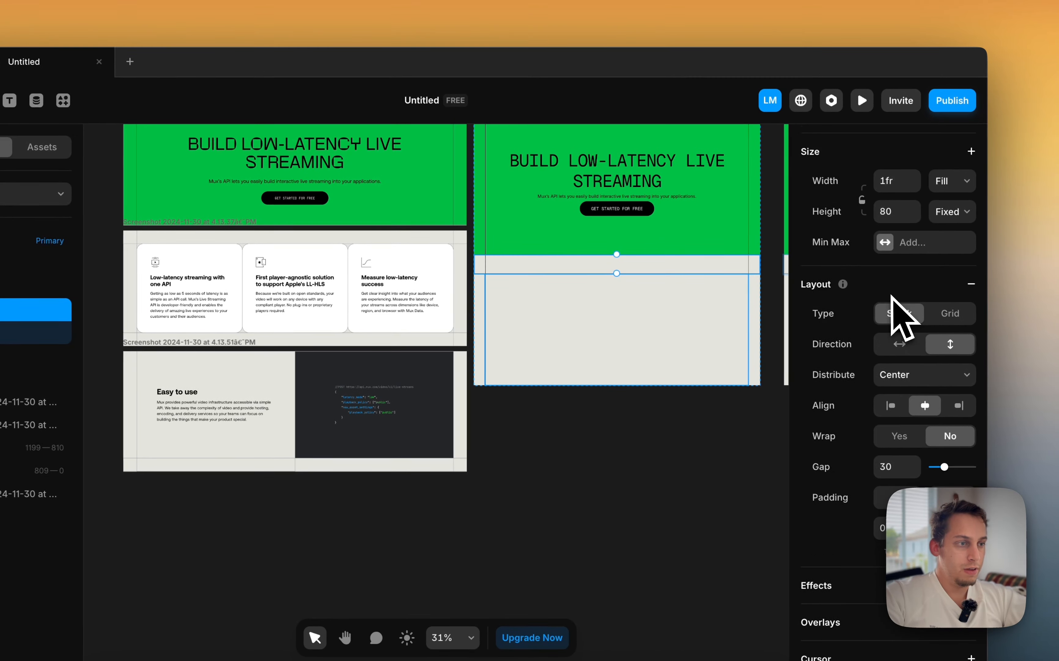
{"action": "left_click", "coordinate": [644, 235]}
{"action": "scroll", "coordinate": [544, 237], "scroll_direction": "up", "scroll_amount": 3}
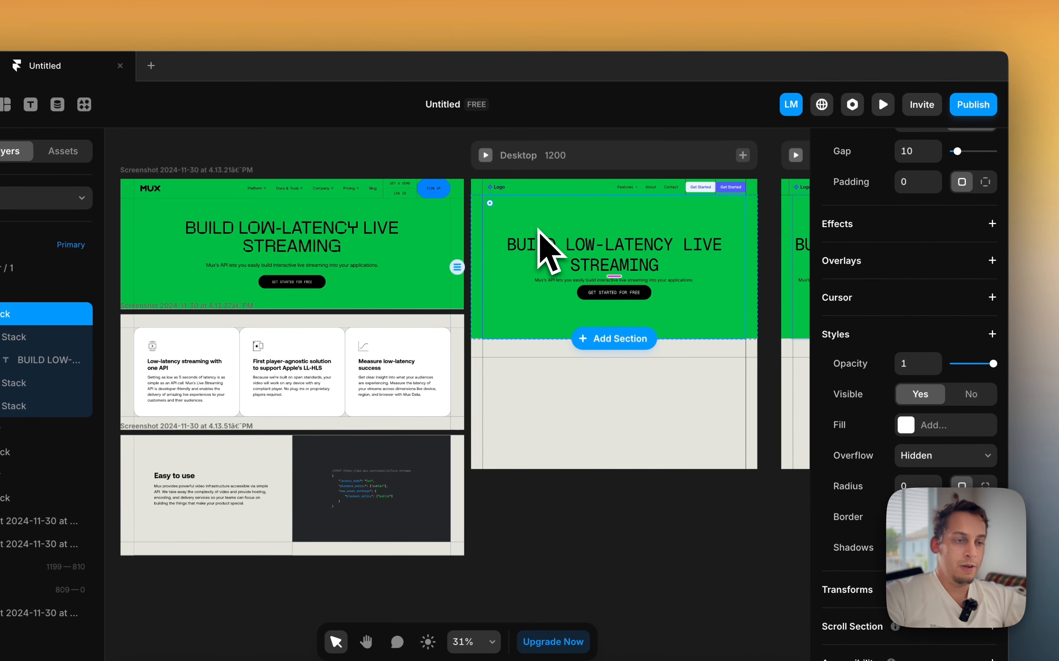
{"action": "left_click", "coordinate": [442, 157]}
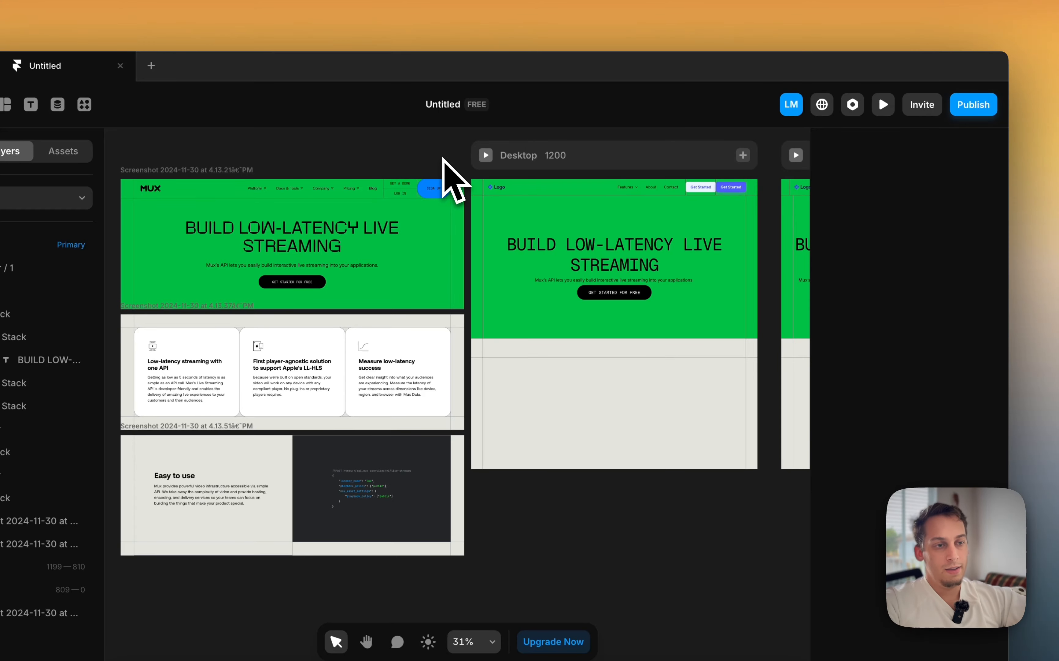
{"action": "left_click", "coordinate": [518, 333]}
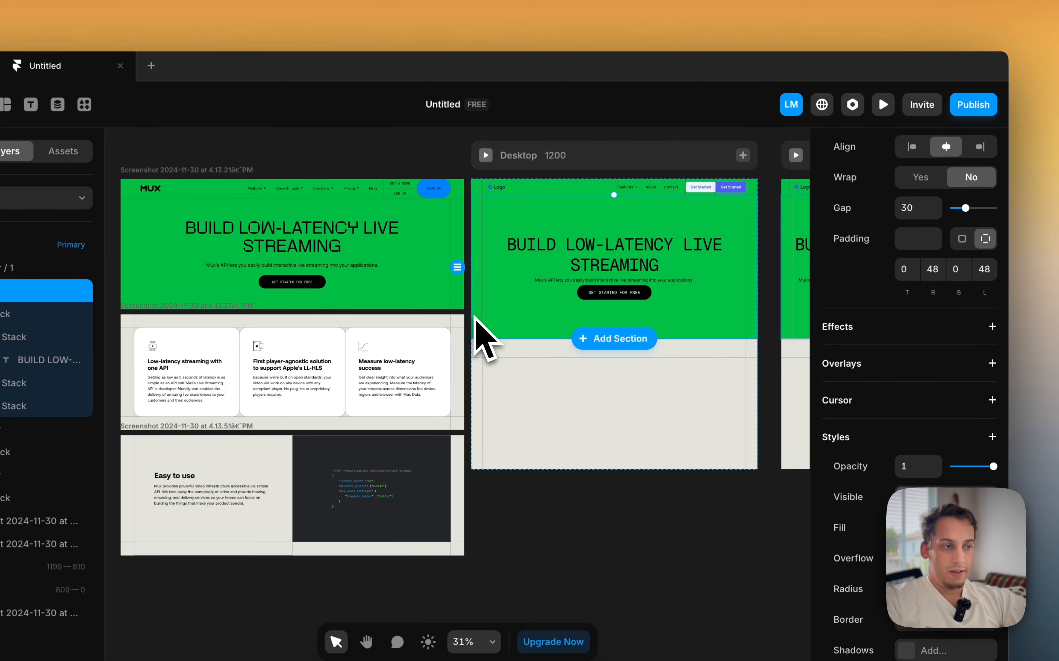
{"action": "scroll", "coordinate": [910, 253], "scroll_direction": "up", "scroll_amount": 5}
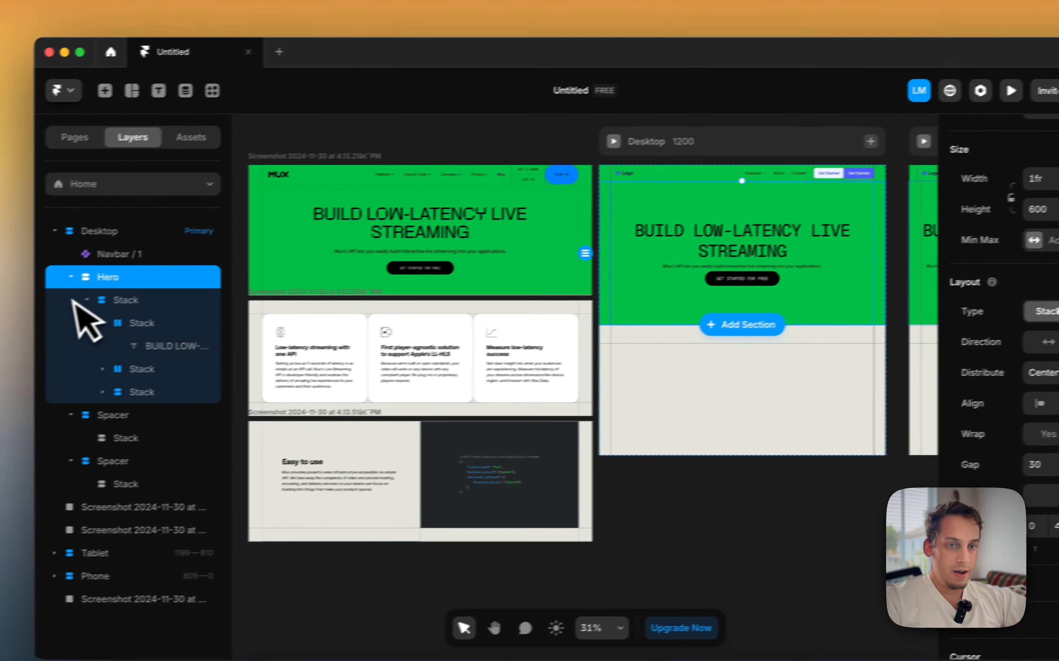
Try setting the Hero section's height to Fit Content and changing its padding, and undo both changes
{"action": "left_click", "coordinate": [70, 276]}
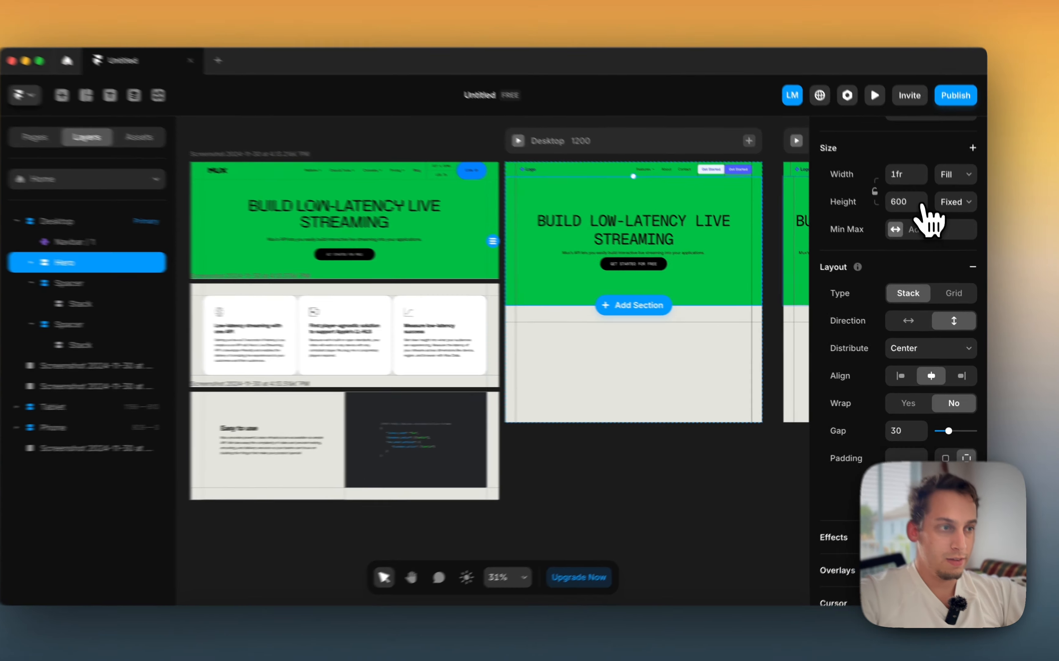
{"action": "left_click", "coordinate": [955, 215]}
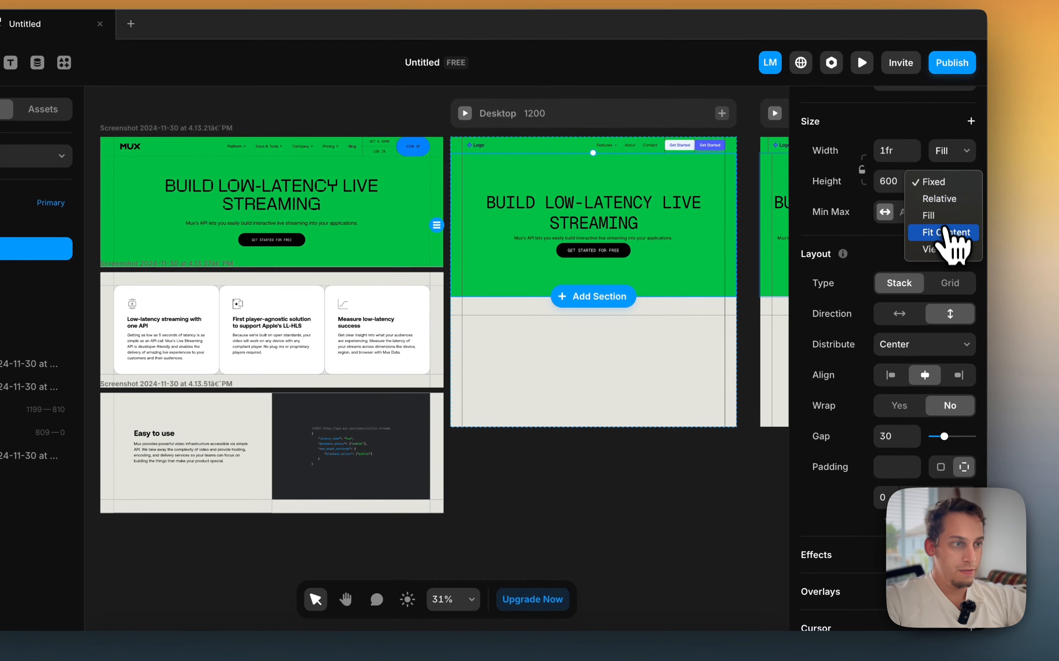
{"action": "left_click", "coordinate": [953, 245]}
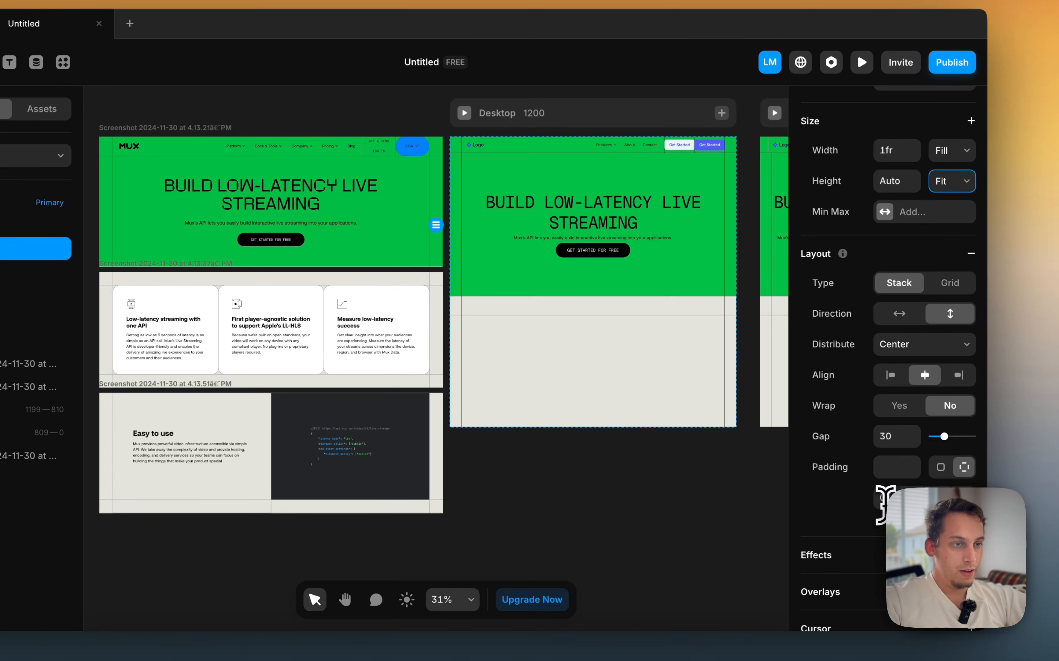
{"action": "key", "text": "shift+Up"}
{"action": "key", "text": "shift+Down"}
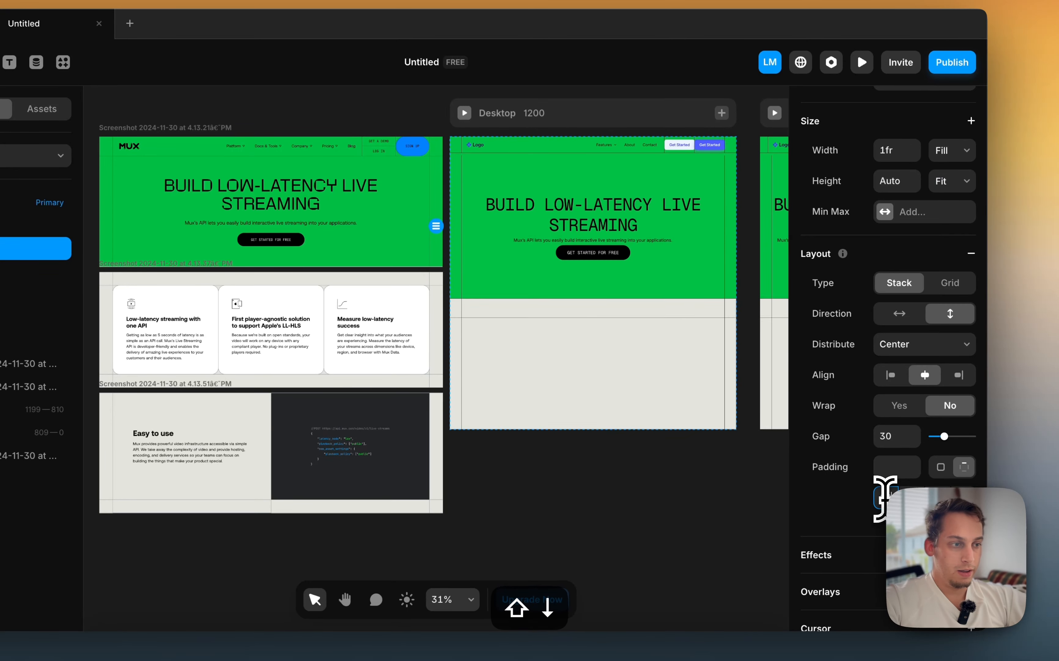
{"action": "key", "text": "super+z"}
{"action": "key", "text": "super+z"}
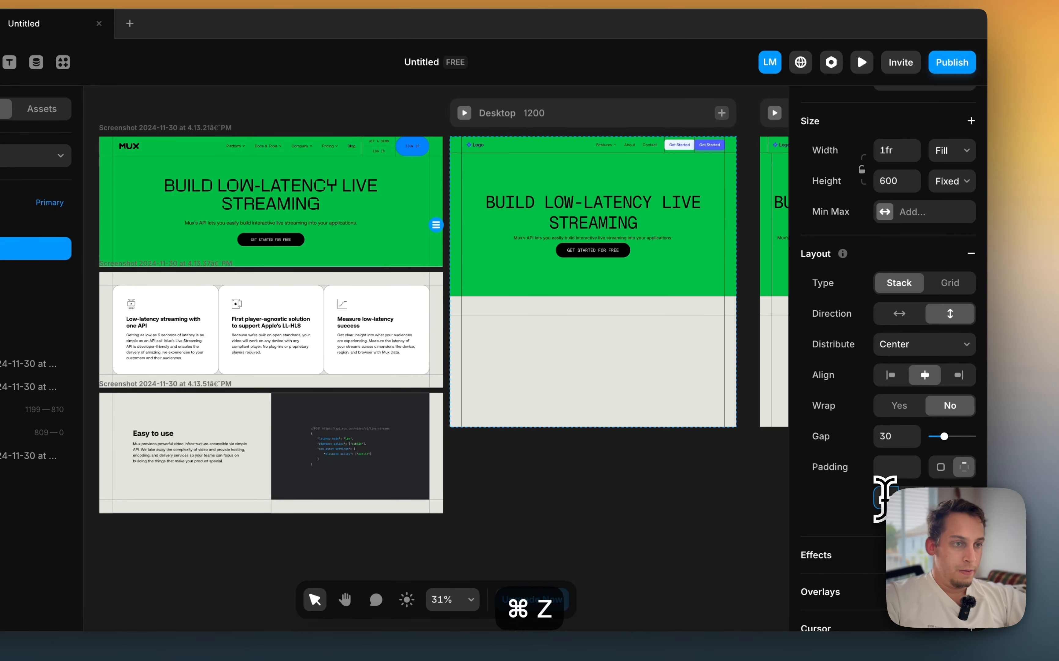
Draw a frame about 421 by 437 px below the Desktop page and give it a stack layout
{"action": "left_click", "coordinate": [580, 401]}
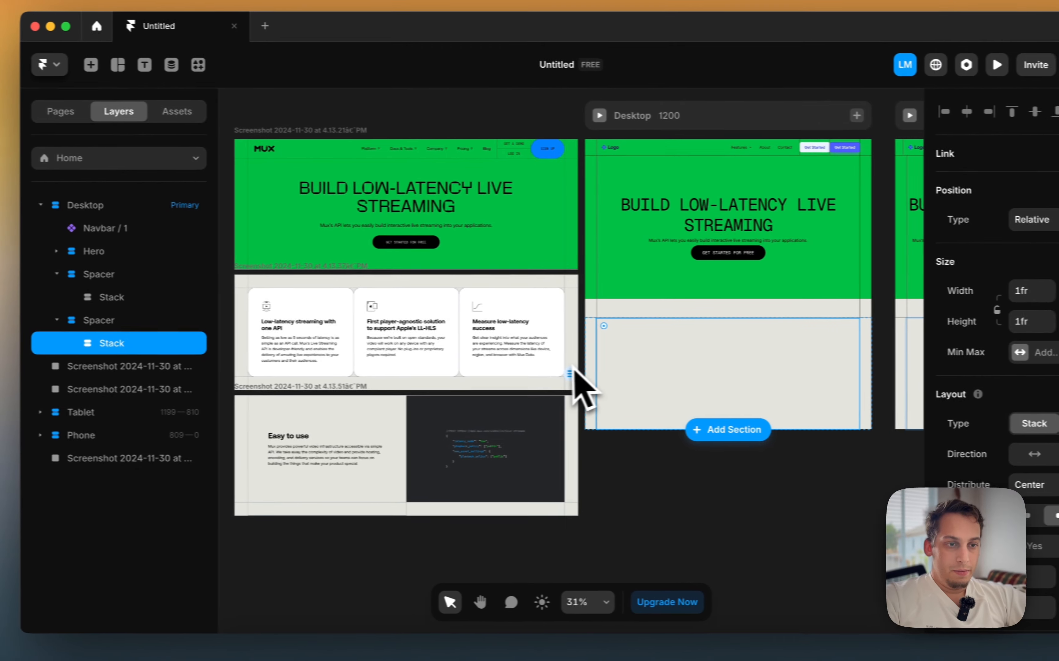
{"action": "scroll", "coordinate": [441, 349], "scroll_direction": "left", "scroll_amount": 3}
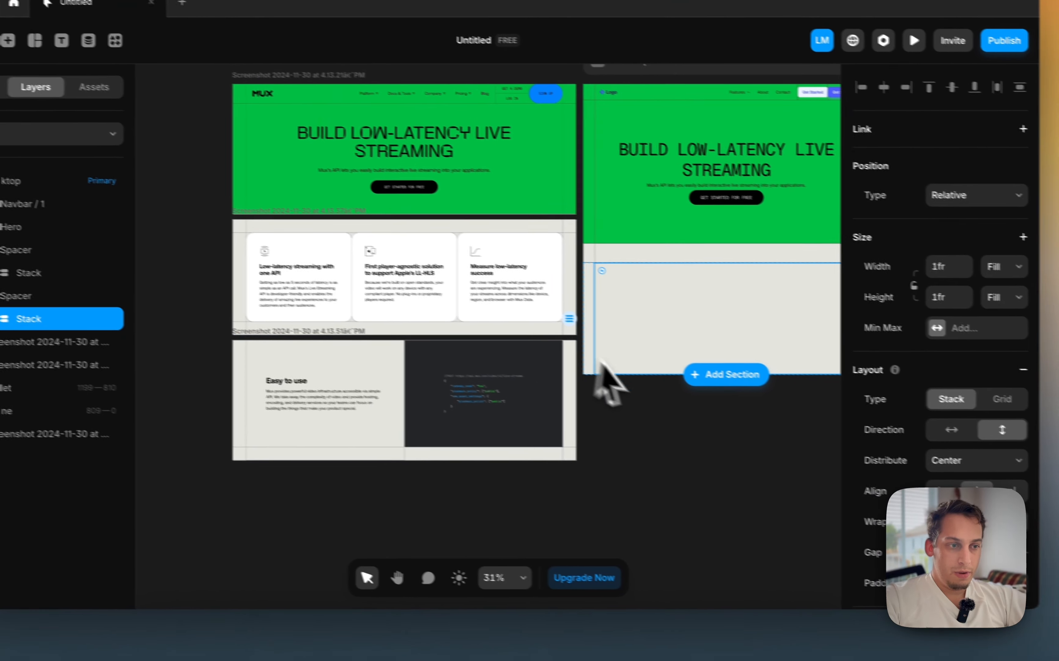
{"action": "left_click", "coordinate": [760, 455]}
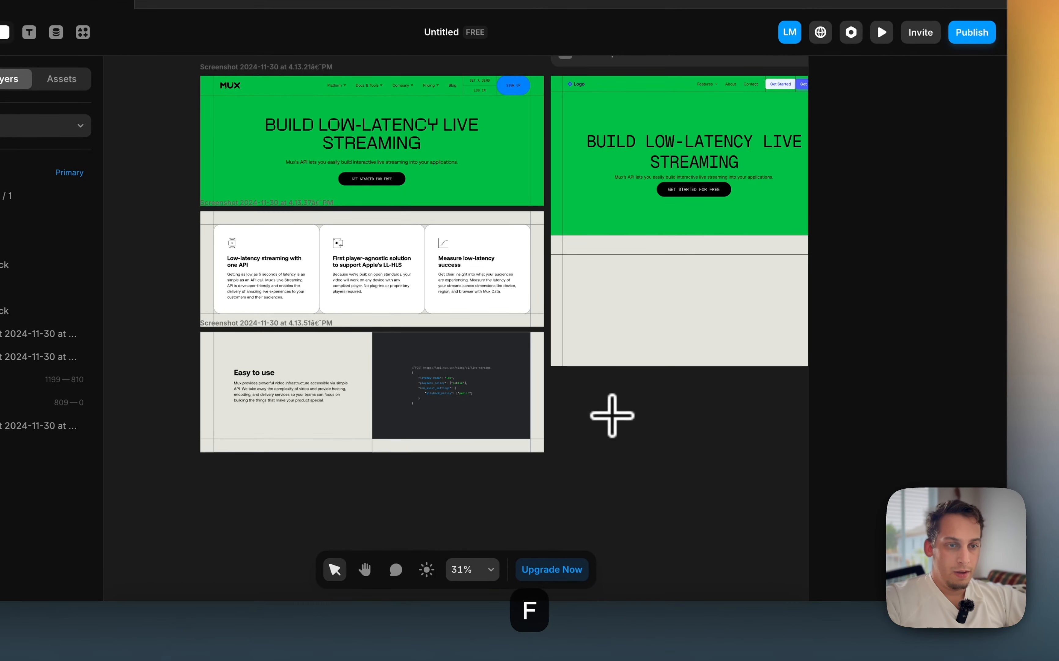
{"action": "left_click_drag", "start_coordinate": [615, 417], "coordinate": [709, 517]}
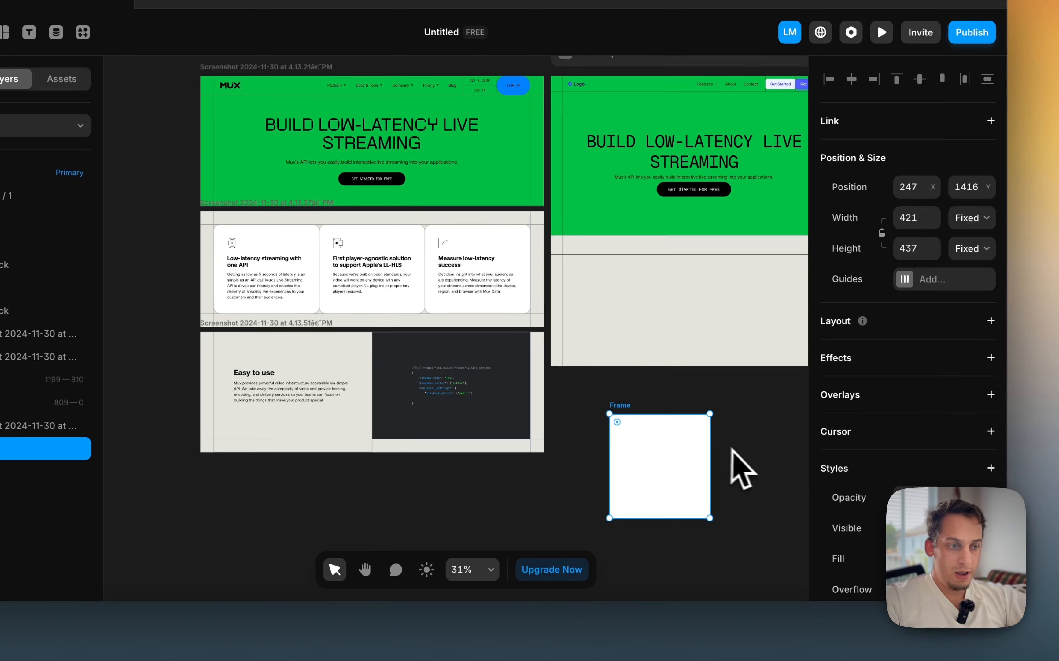
{"action": "left_click_drag", "start_coordinate": [658, 453], "coordinate": [633, 443]}
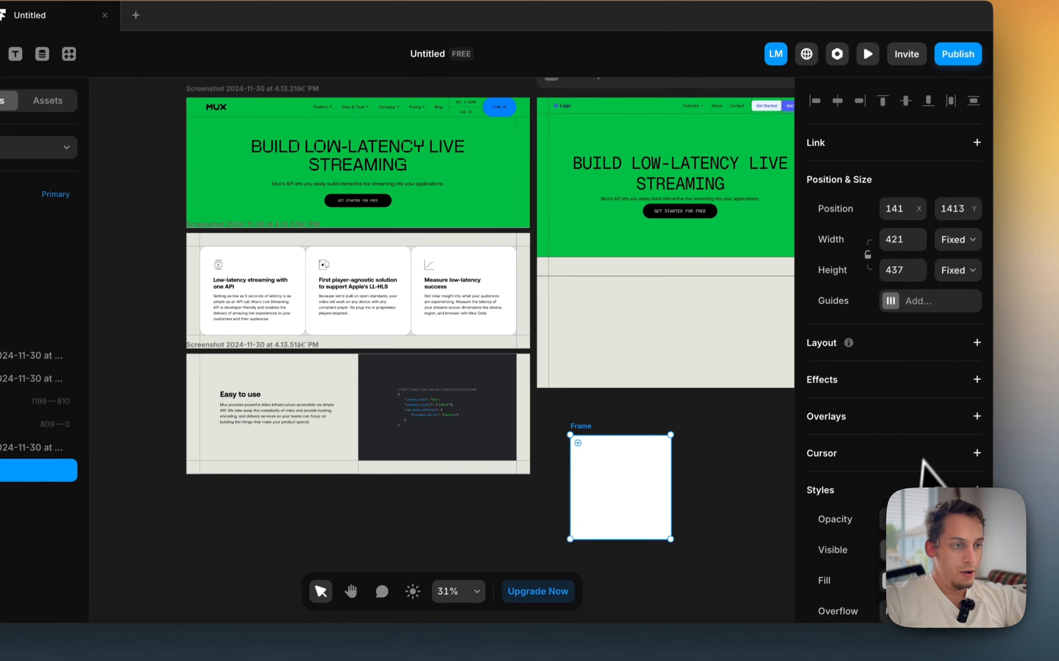
{"action": "left_click", "coordinate": [992, 321]}
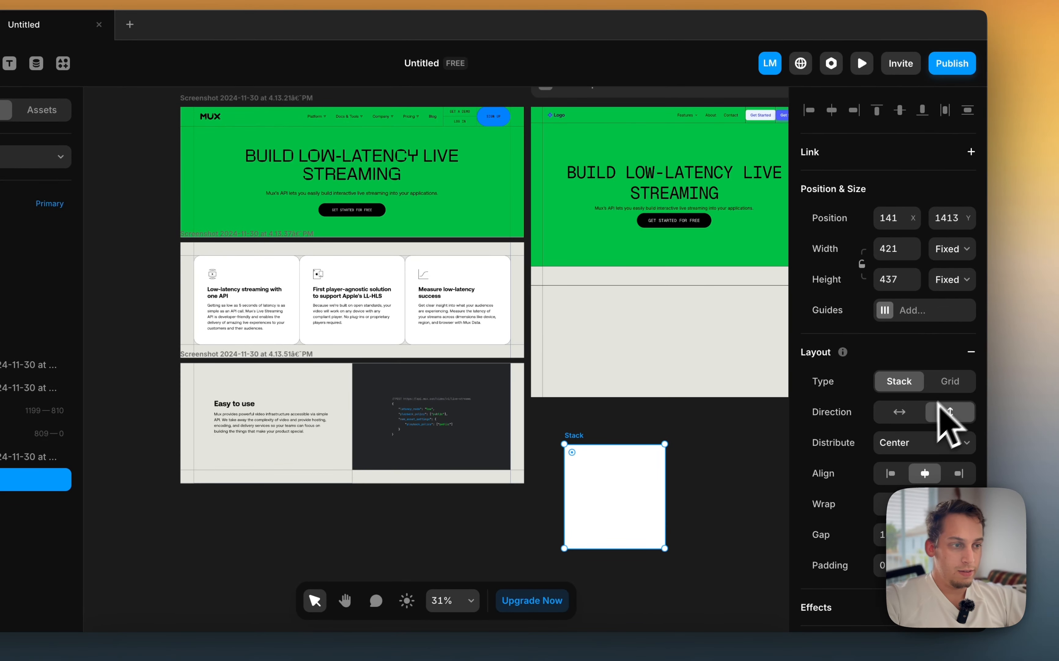
{"action": "left_click", "coordinate": [767, 437]}
Copy the hero heading and subtitle text beside the new white stack, reducing the heading copy's font size
{"action": "left_click", "coordinate": [672, 200]}
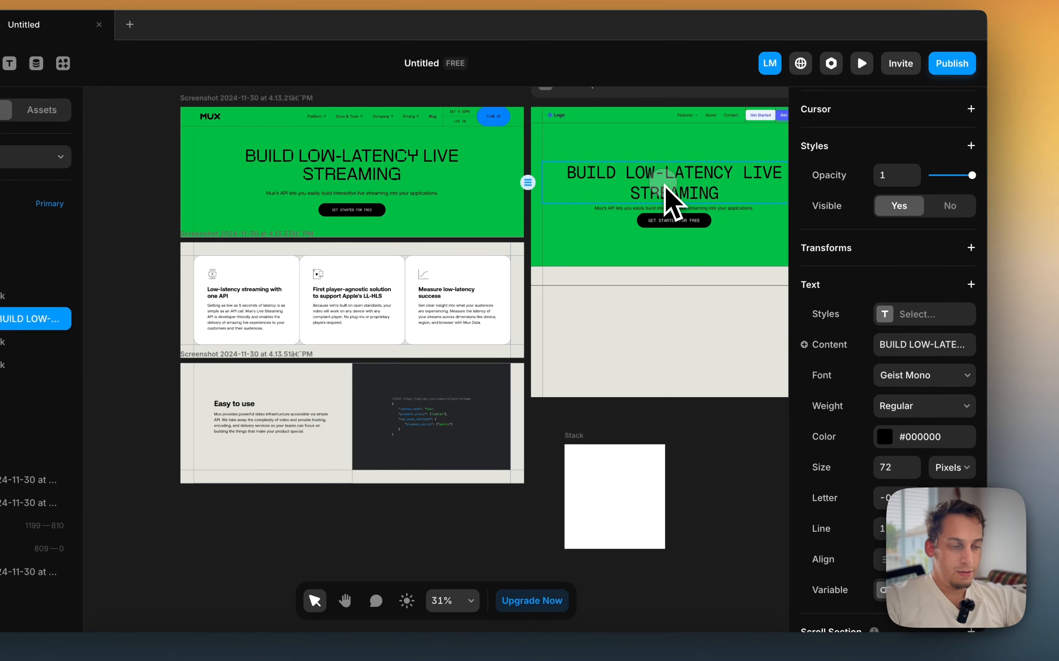
{"action": "left_click_drag", "start_coordinate": [666, 181], "coordinate": [730, 496], "text": "alt"}
{"action": "scroll", "coordinate": [730, 496], "scroll_direction": "down", "scroll_amount": 1}
{"action": "scroll", "coordinate": [843, 487], "scroll_direction": "down", "scroll_amount": 8}
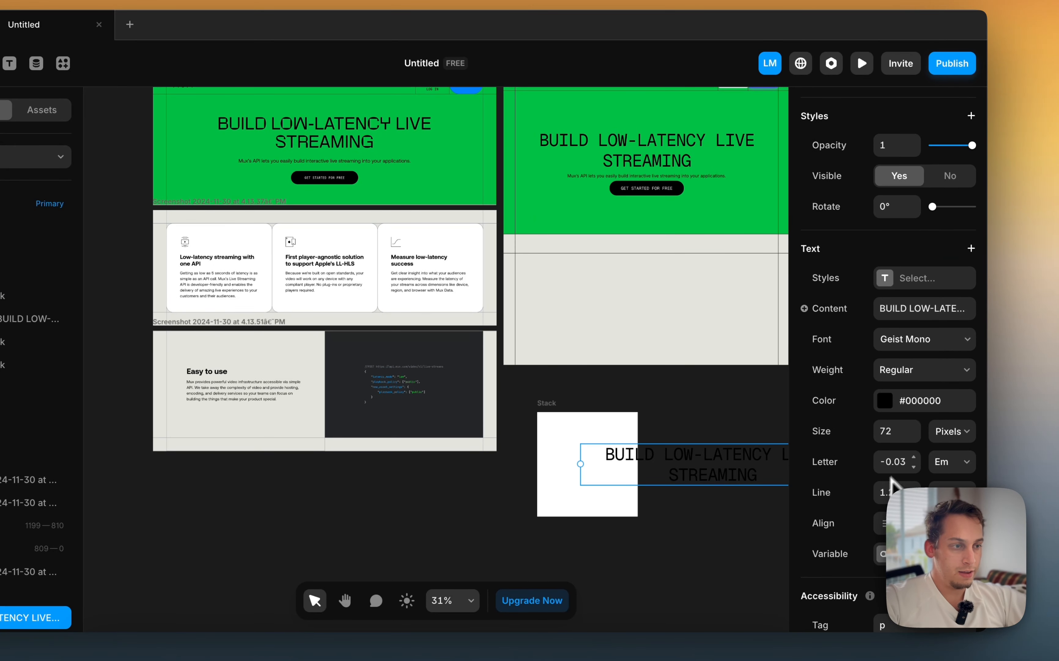
{"action": "left_click", "coordinate": [886, 432]}
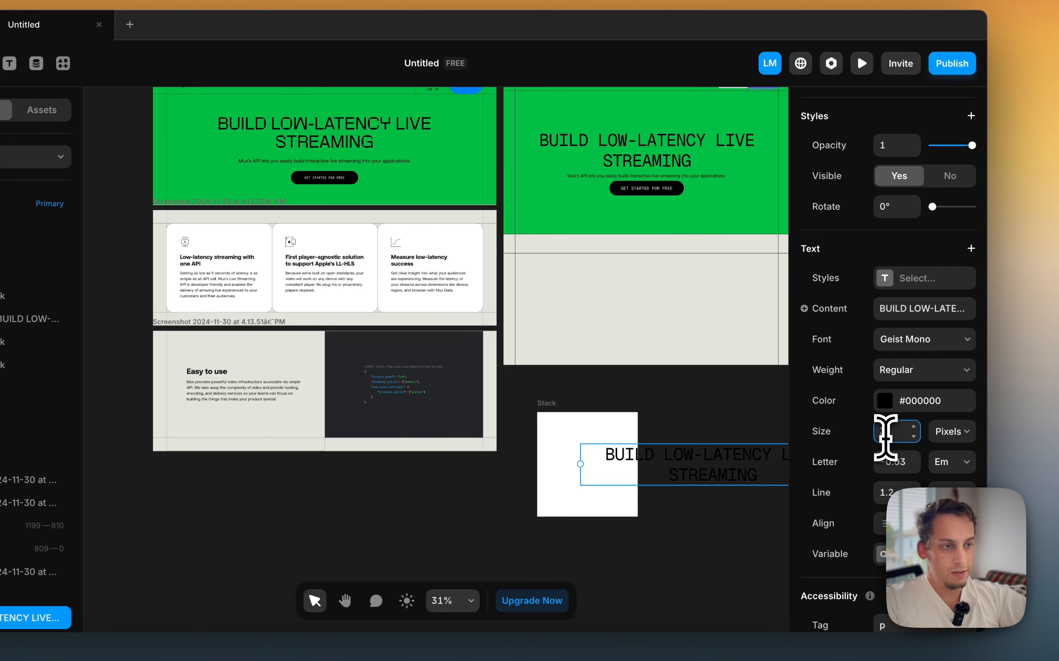
{"action": "left_click", "coordinate": [660, 176]}
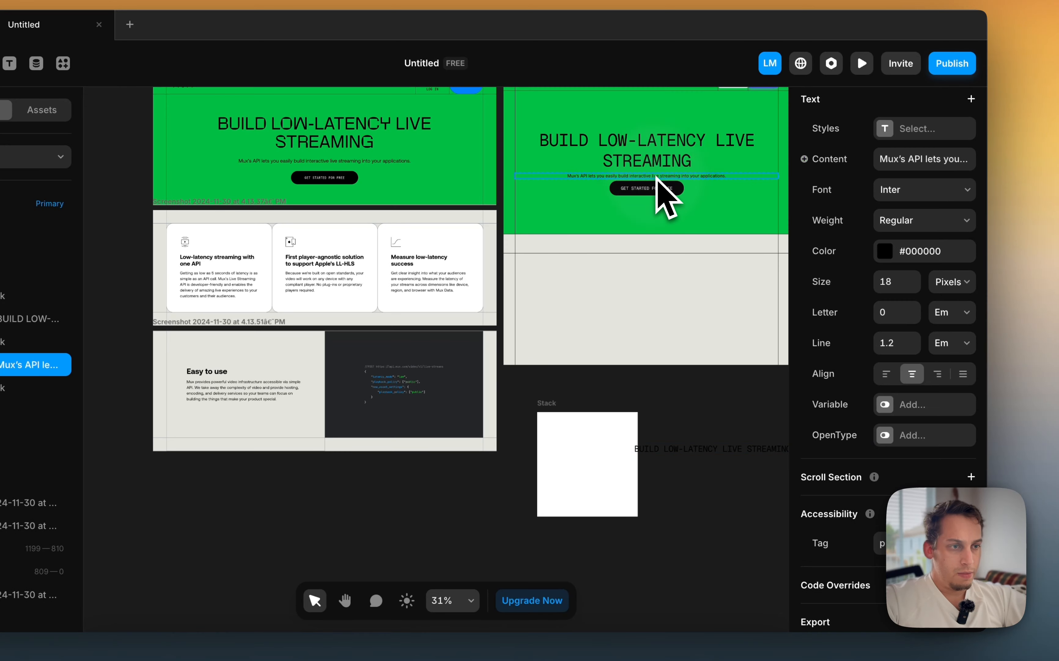
{"action": "left_click_drag", "start_coordinate": [659, 179], "coordinate": [709, 477], "text": "alt"}
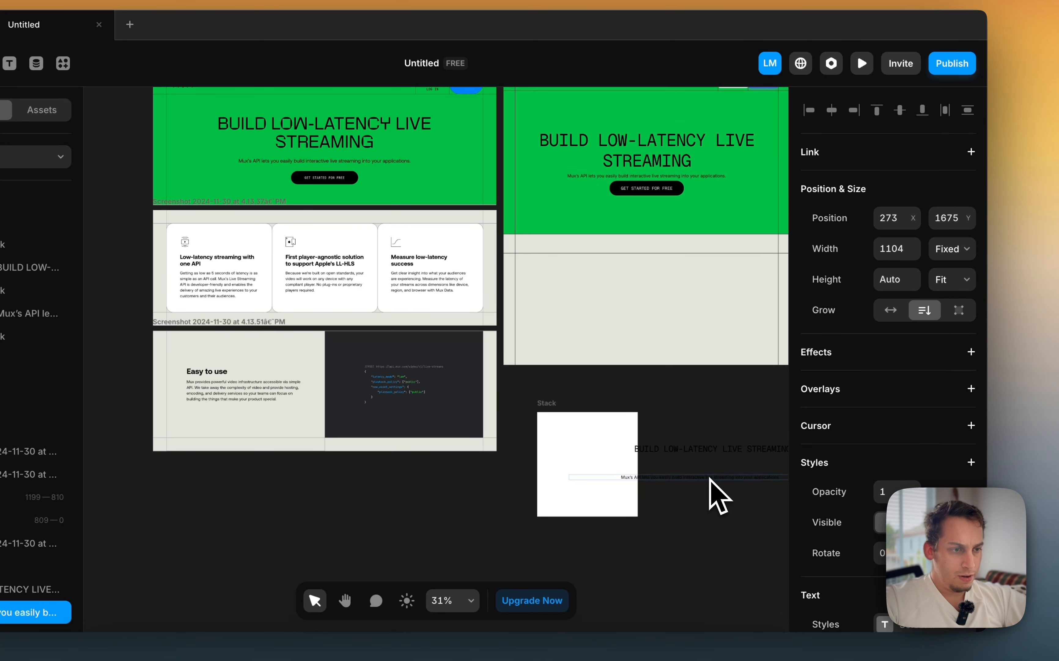
Move the heading copy into the white stack and set its width to Fill
{"action": "left_click", "coordinate": [699, 449]}
{"action": "scroll", "coordinate": [919, 337], "scroll_direction": "up", "scroll_amount": 4}
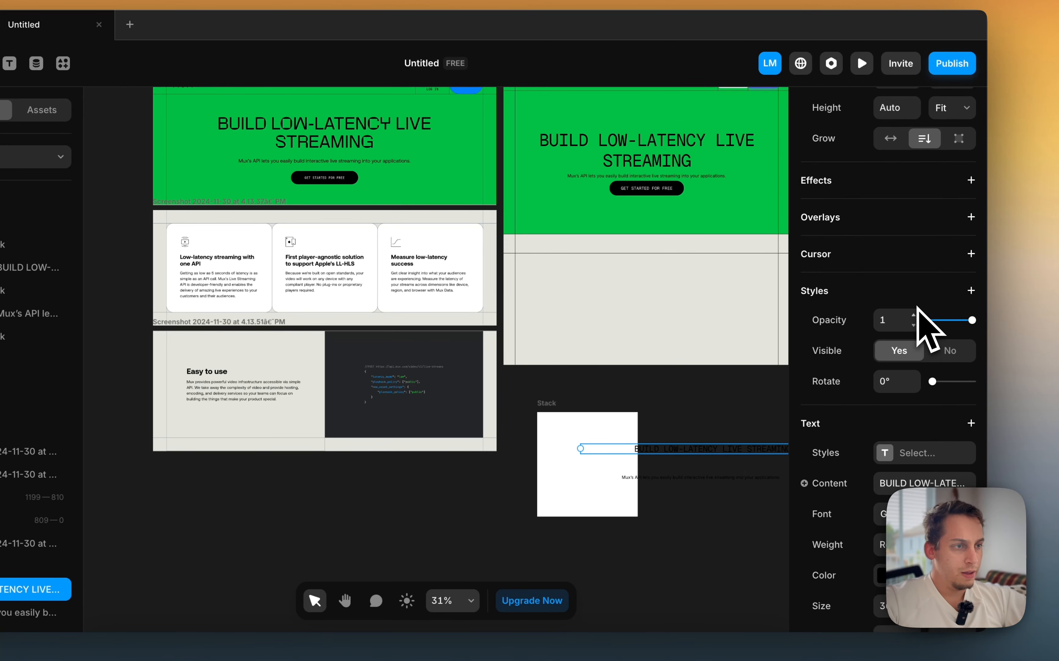
{"action": "left_click_drag", "start_coordinate": [701, 454], "coordinate": [580, 448]}
{"action": "scroll", "coordinate": [918, 262], "scroll_direction": "up", "scroll_amount": 5}
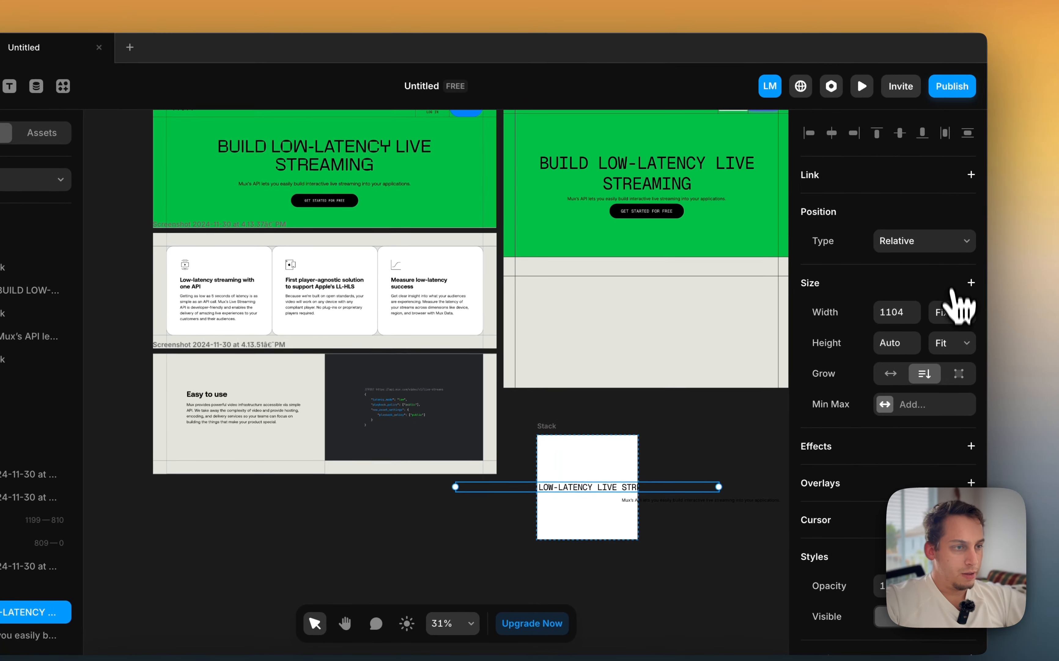
{"action": "left_click", "coordinate": [951, 312]}
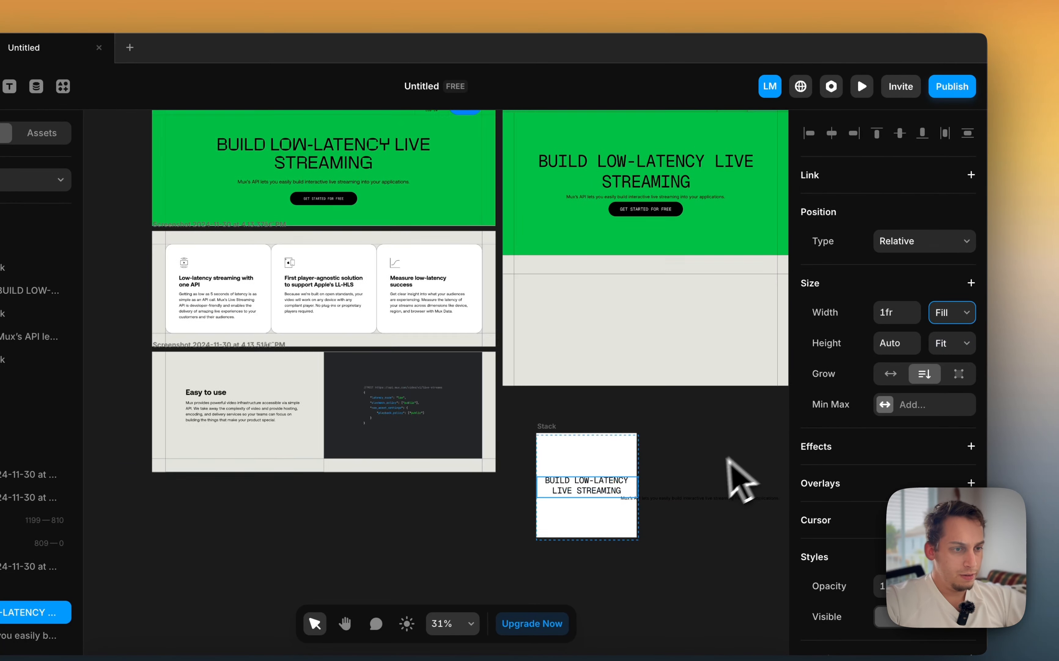
Move the subtitle copy into the white stack under the heading and set its width to Fill
{"action": "scroll", "coordinate": [708, 470], "scroll_direction": "down", "scroll_amount": 3}
{"action": "left_click", "coordinate": [680, 437]}
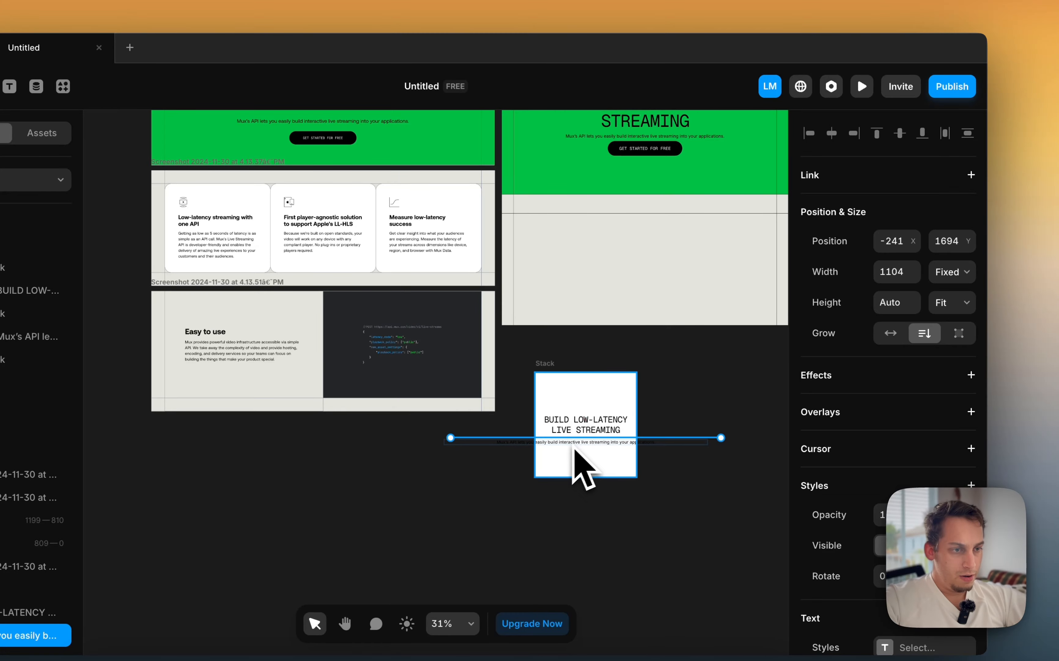
{"action": "left_click_drag", "start_coordinate": [575, 452], "coordinate": [579, 449]}
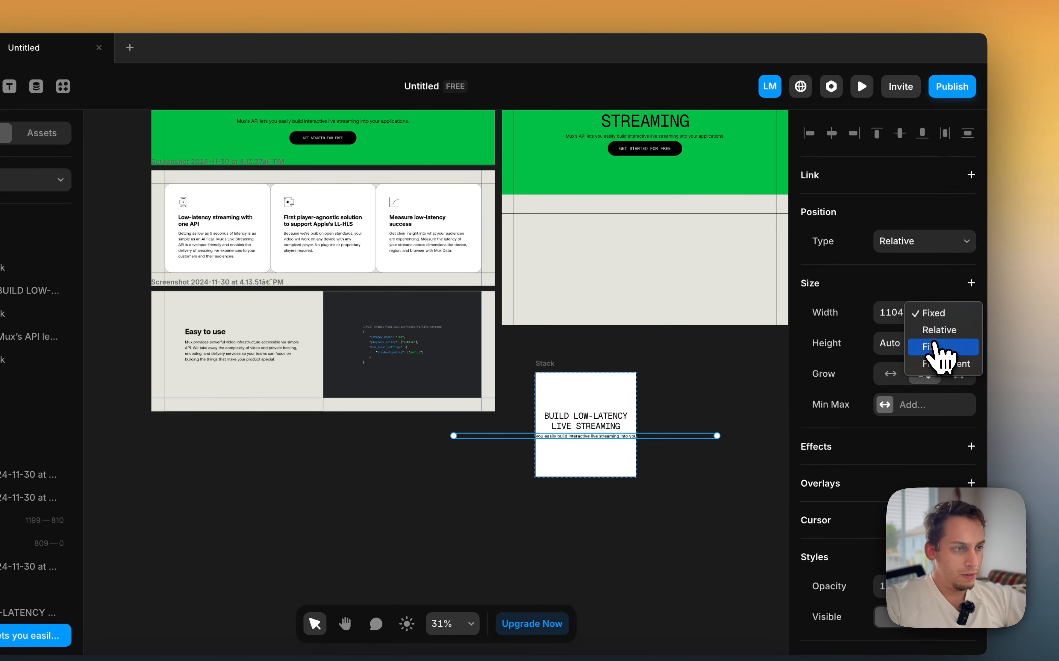
{"action": "left_click", "coordinate": [939, 347]}
{"action": "left_click", "coordinate": [675, 386]}
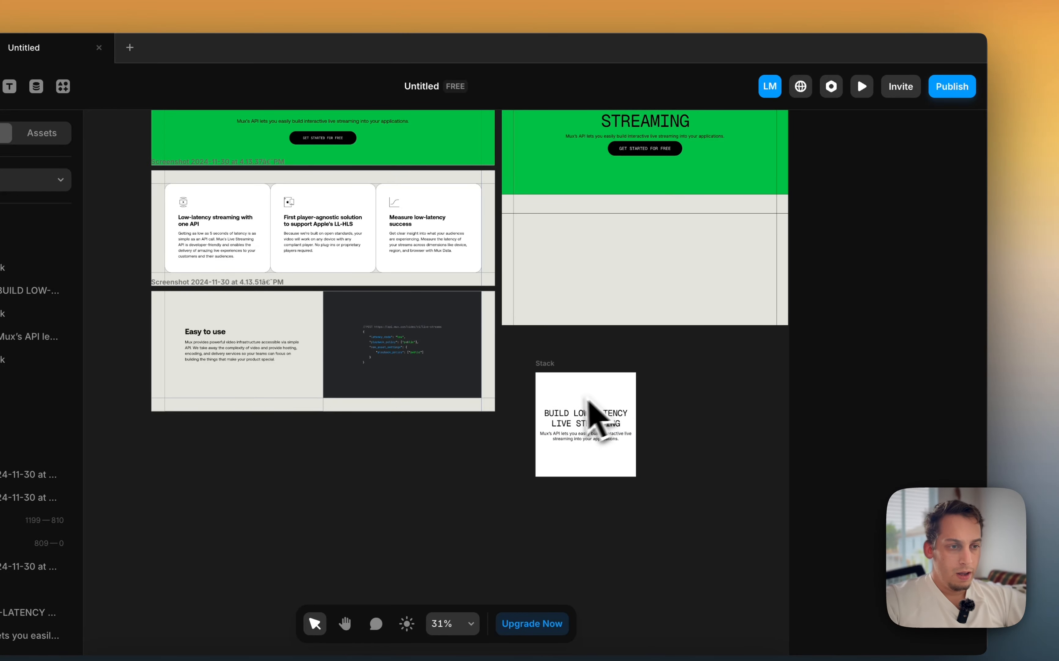
Examine the icons and text layout of the feature cards in the reference screenshot
{"action": "scroll", "coordinate": [576, 407], "scroll_direction": "left", "scroll_amount": 3}
{"action": "scroll", "coordinate": [269, 223], "scroll_direction": "up", "scroll_amount": 5}
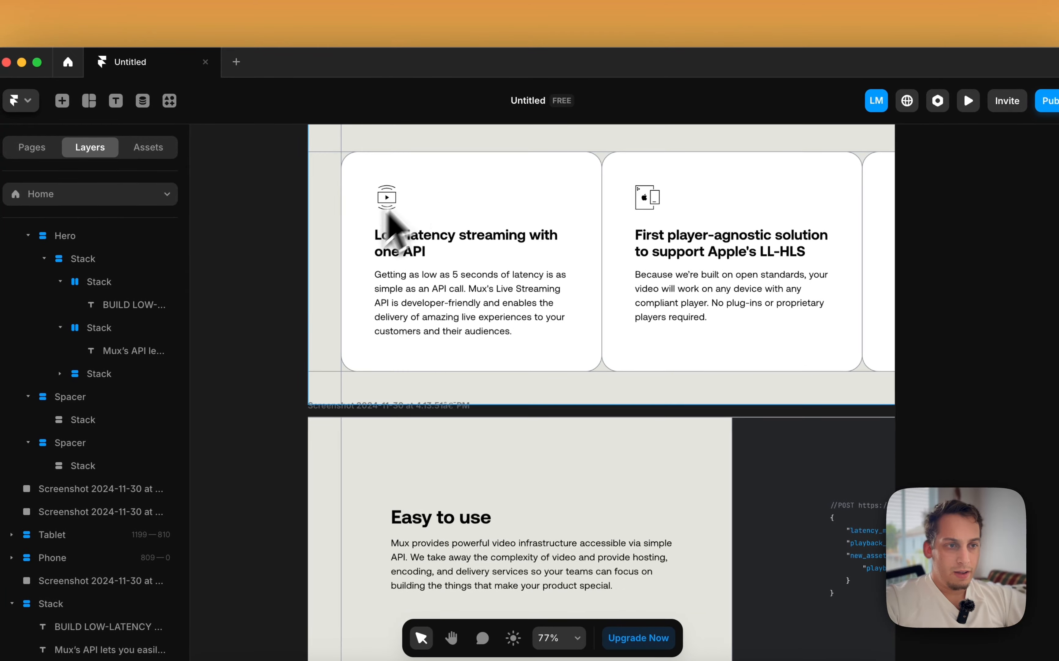
{"action": "scroll", "coordinate": [390, 217], "scroll_direction": "down", "scroll_amount": 5}
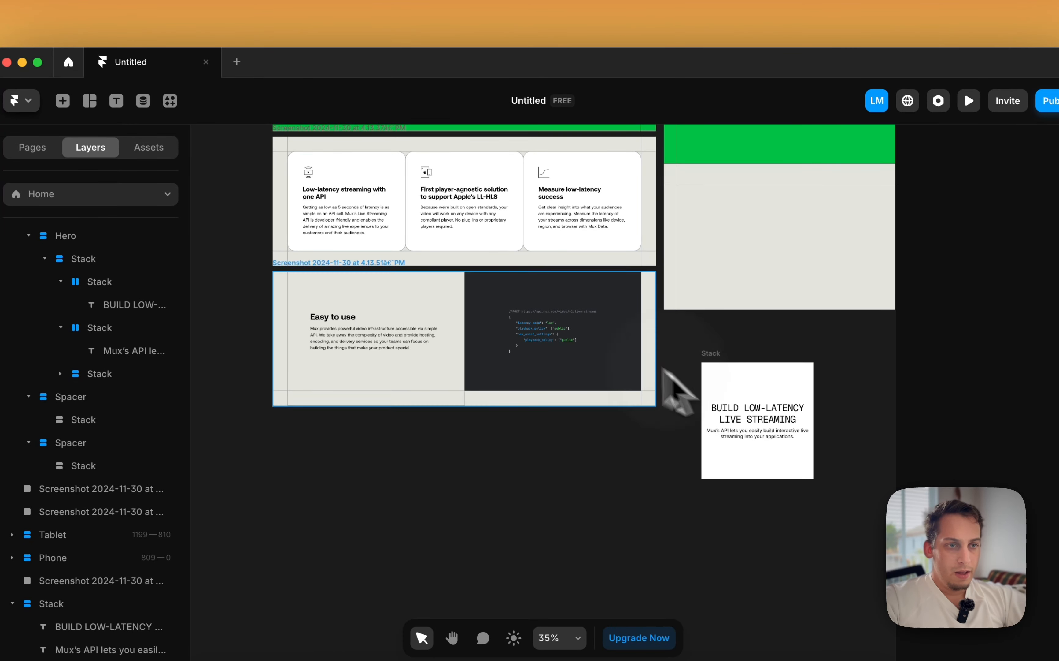
{"action": "scroll", "coordinate": [311, 181], "scroll_direction": "up", "scroll_amount": 5}
{"action": "scroll", "coordinate": [309, 175], "scroll_direction": "down", "scroll_amount": 5}
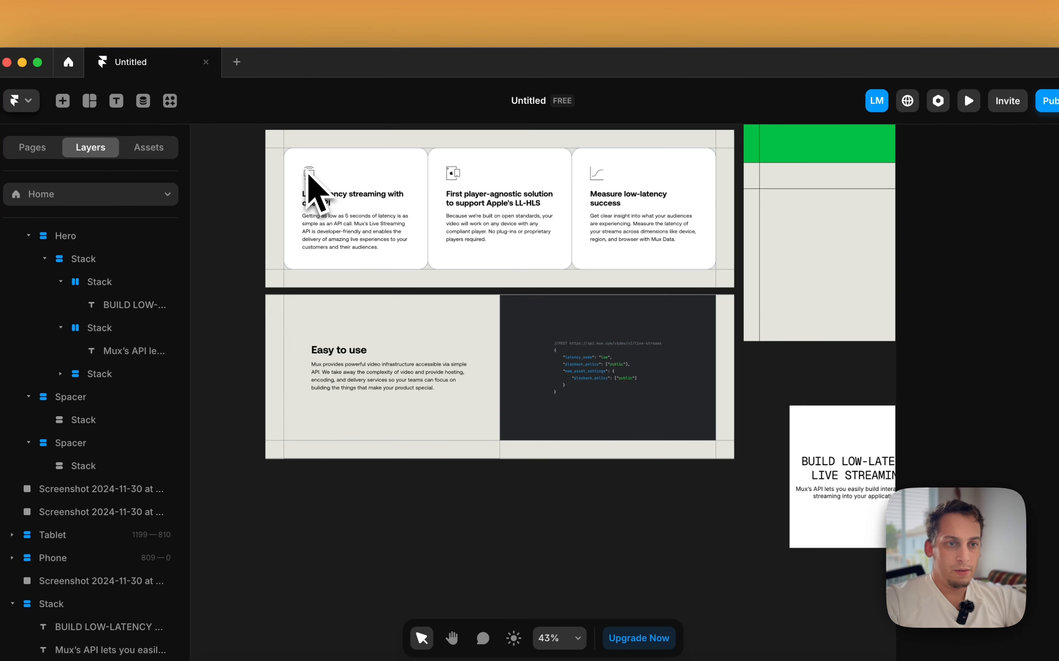
{"action": "scroll", "coordinate": [310, 175], "scroll_direction": "down", "scroll_amount": 3}
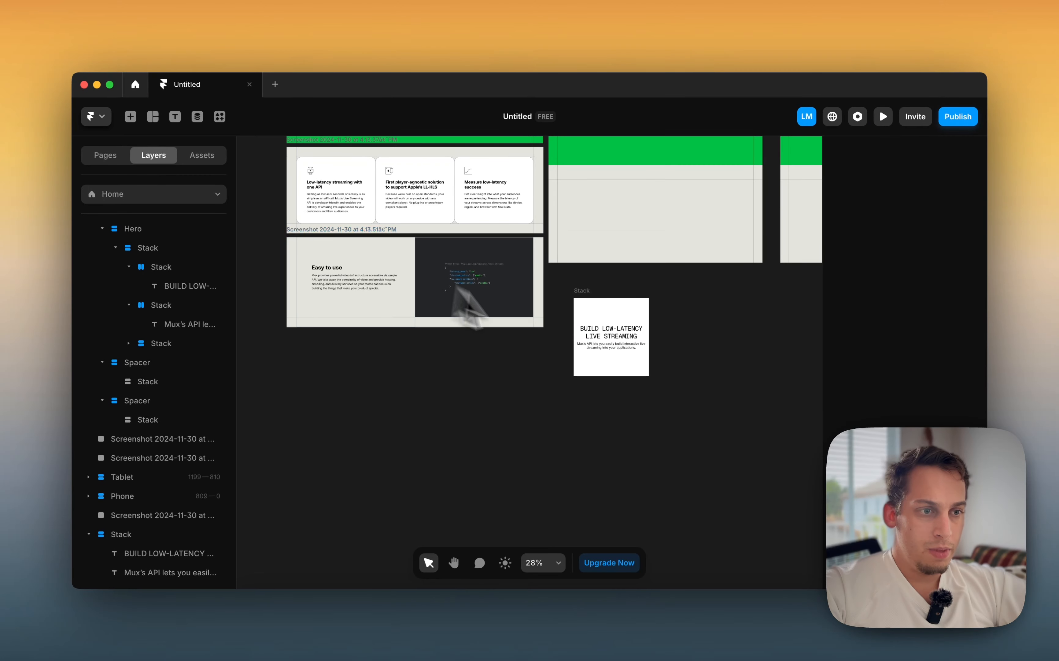
Draw a square frame about 73 px wide and place it above the heading inside the white stack
{"action": "scroll", "coordinate": [587, 332], "scroll_direction": "up", "scroll_amount": 3}
{"action": "key", "text": "f"}
{"action": "left_click_drag", "start_coordinate": [548, 313], "coordinate": [570, 334]}
{"action": "left_click_drag", "start_coordinate": [498, 318], "coordinate": [551, 302]}
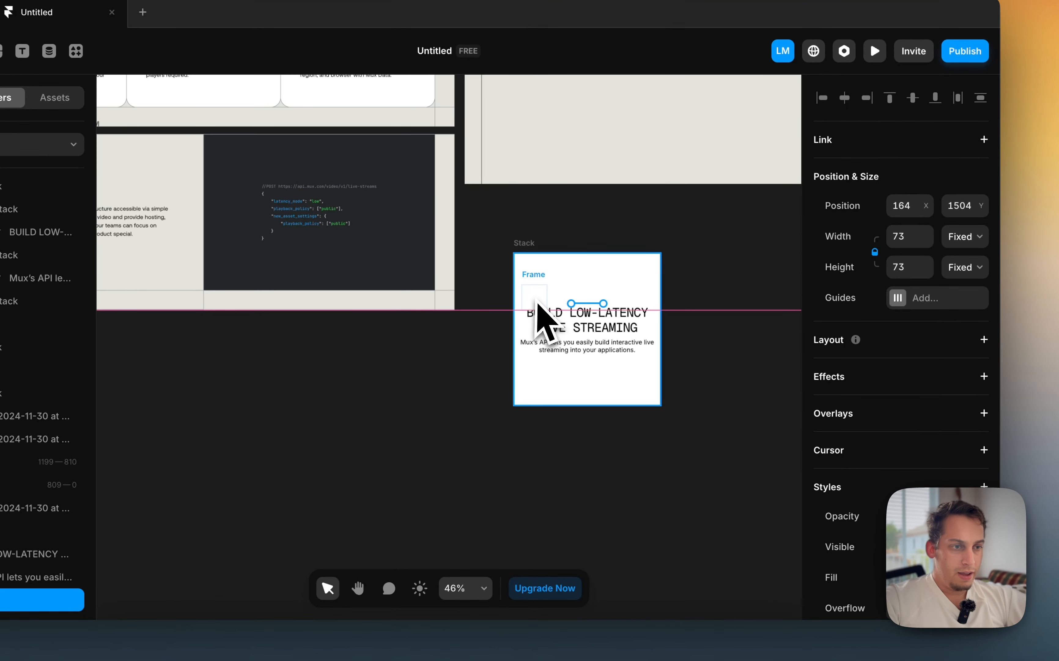
Give the small square frame above the heading an image fill
{"action": "scroll", "coordinate": [887, 461], "scroll_direction": "down", "scroll_amount": 3}
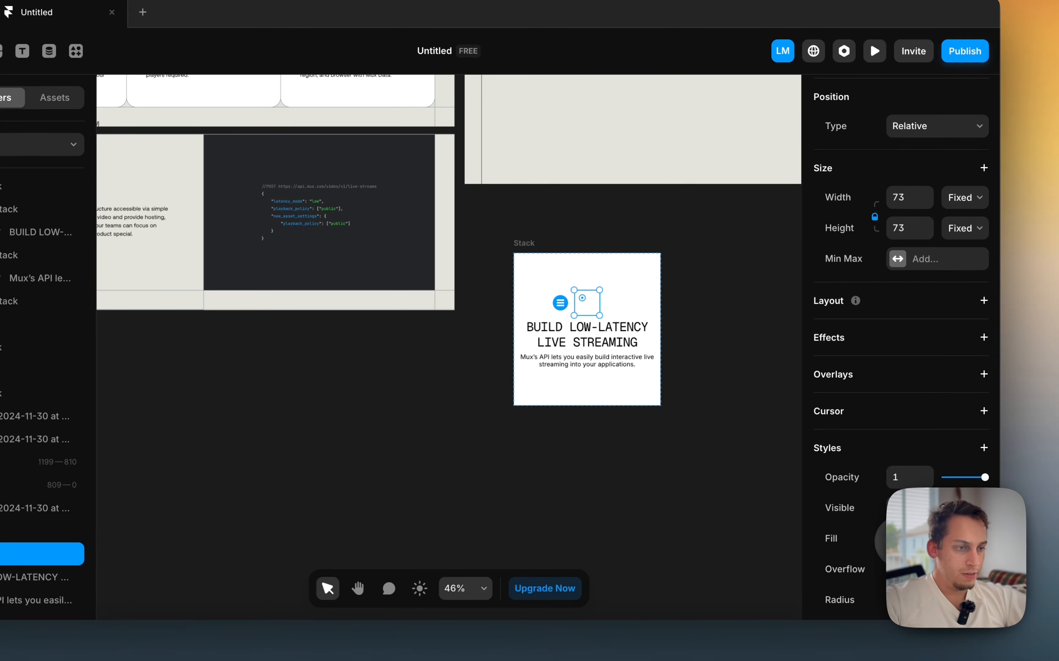
{"action": "left_click", "coordinate": [896, 539]}
{"action": "left_click", "coordinate": [760, 271]}
{"action": "left_click", "coordinate": [516, 248]}
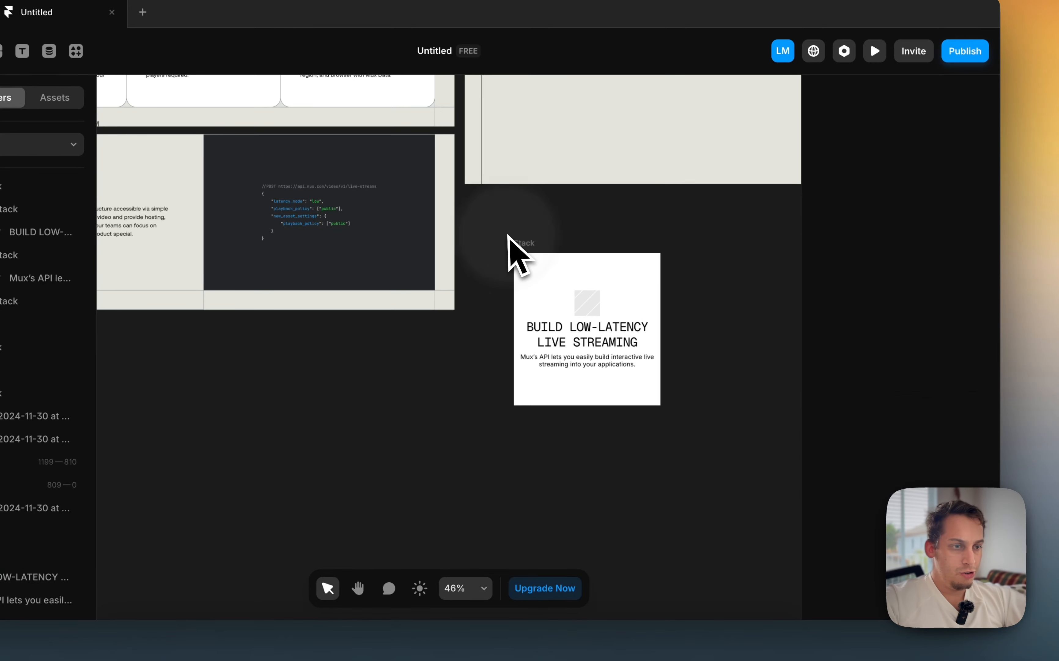
Align the contents of the white card stack to the left
{"action": "scroll", "coordinate": [549, 293], "scroll_direction": "down", "scroll_amount": 6}
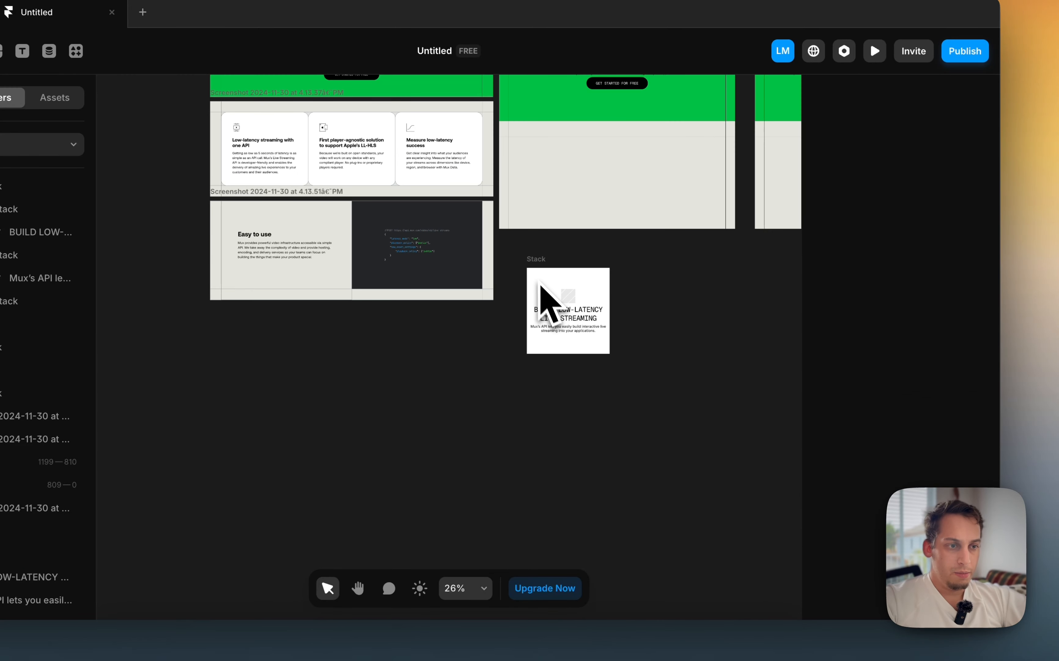
{"action": "left_click", "coordinate": [537, 267]}
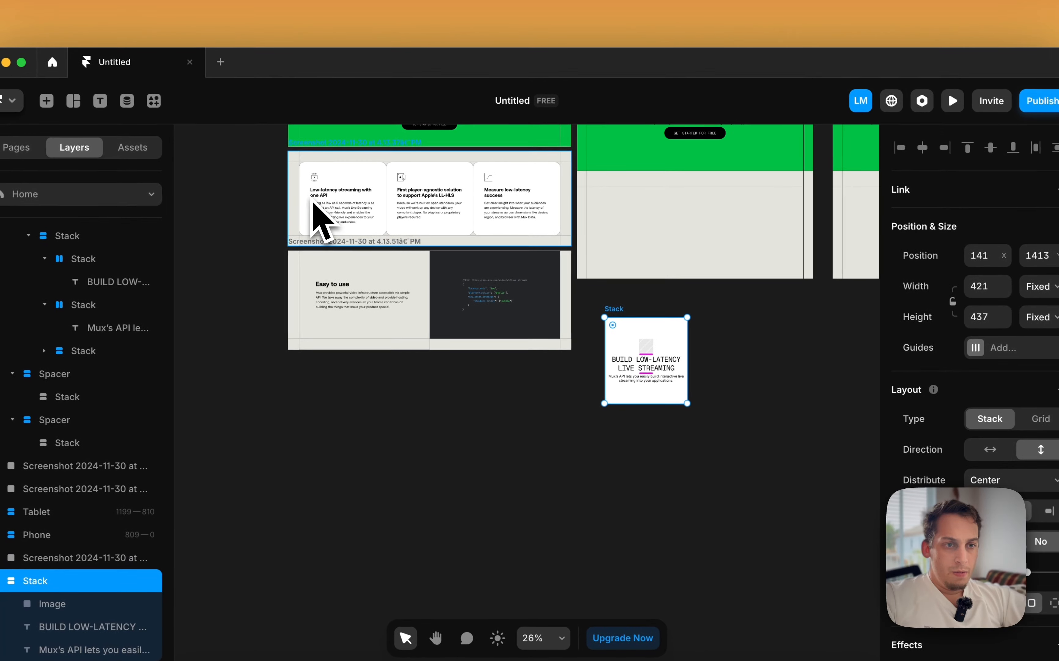
{"action": "scroll", "coordinate": [234, 155], "scroll_direction": "up", "scroll_amount": 6}
{"action": "scroll", "coordinate": [470, 266], "scroll_direction": "right", "scroll_amount": 5}
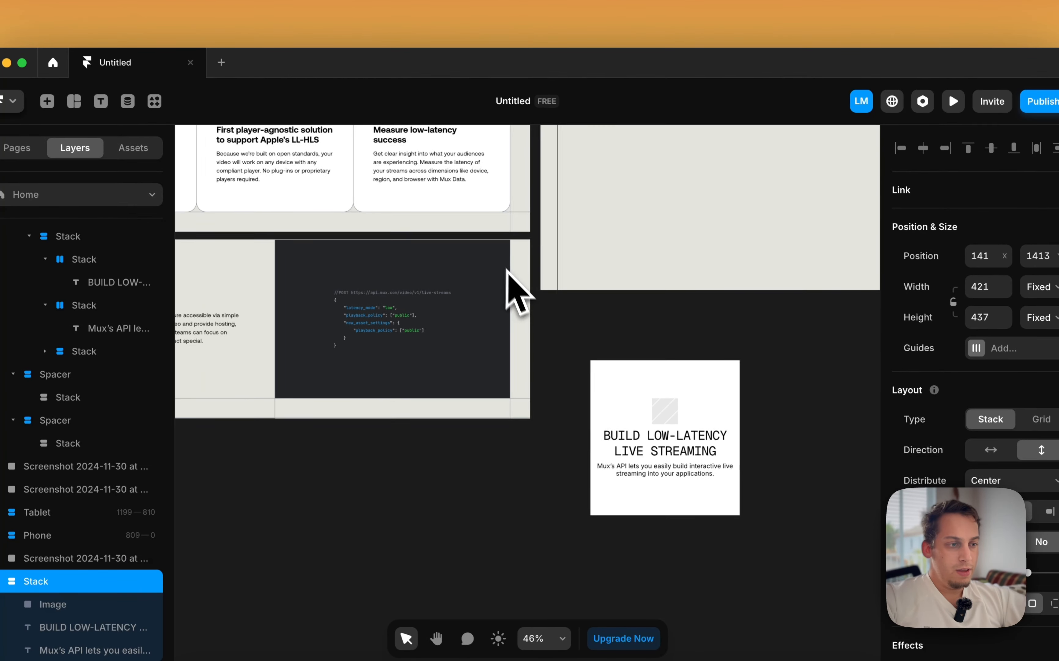
{"action": "left_click", "coordinate": [982, 510]}
{"action": "scroll", "coordinate": [805, 486], "scroll_direction": "left", "scroll_amount": 1}
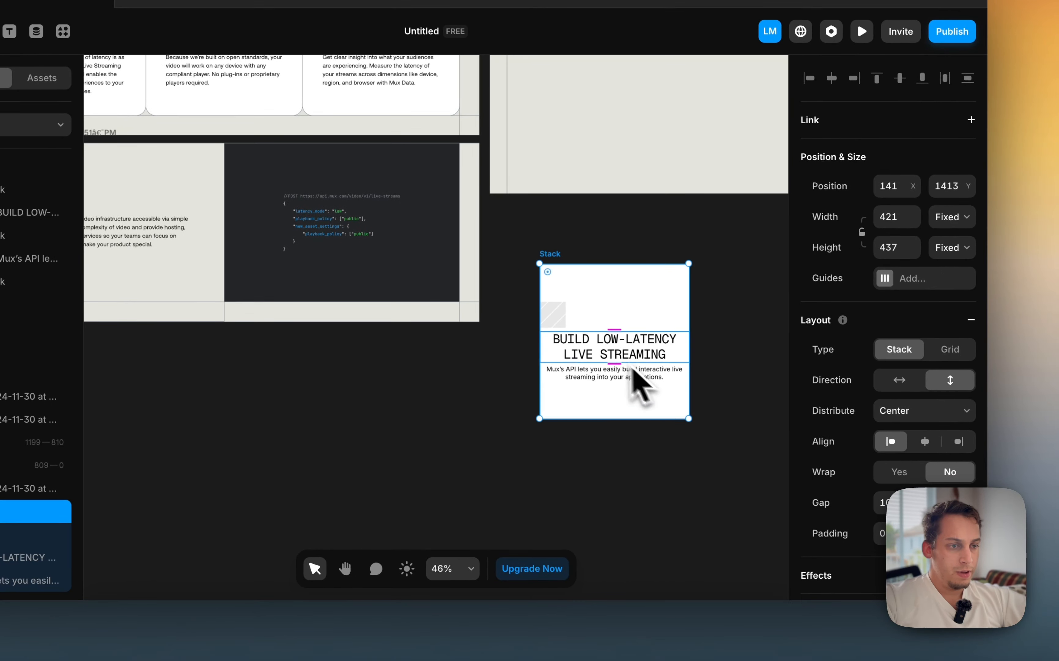
Left-align the text of the card's heading and subtitle
{"action": "left_click", "coordinate": [635, 356]}
{"action": "scroll", "coordinate": [879, 408], "scroll_direction": "down", "scroll_amount": 8}
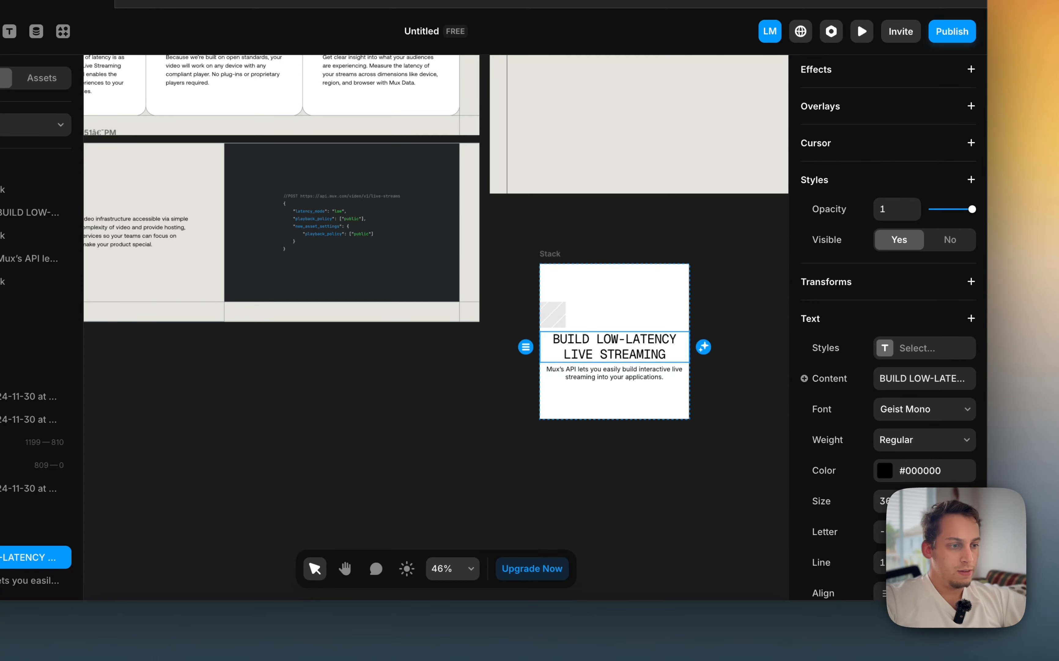
{"action": "left_click", "coordinate": [646, 375]}
{"action": "scroll", "coordinate": [874, 468], "scroll_direction": "down", "scroll_amount": 8}
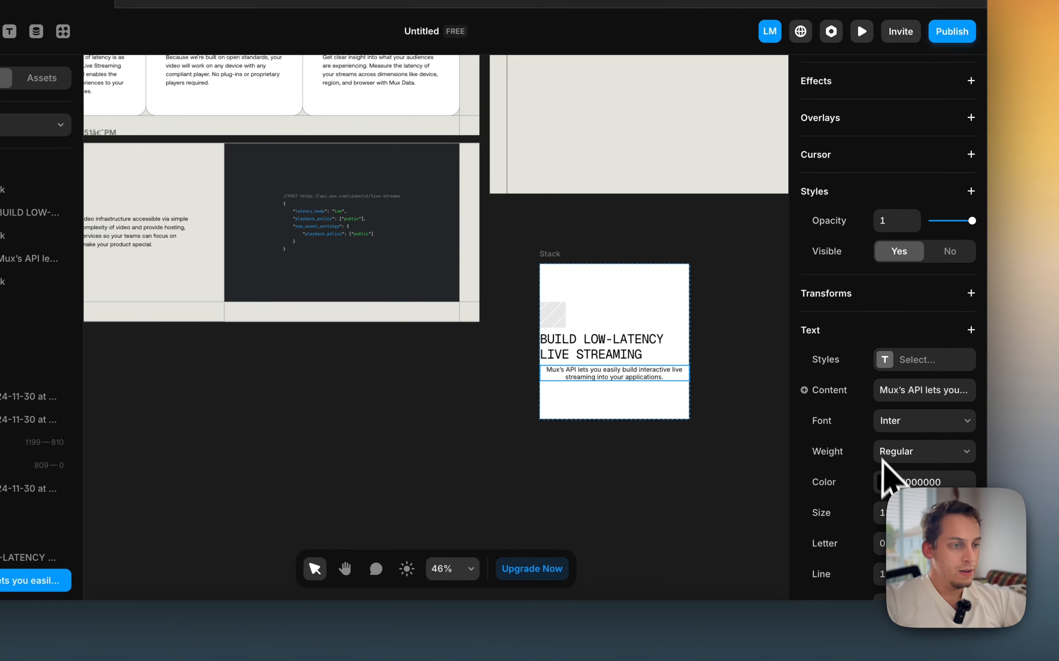
{"action": "left_click", "coordinate": [886, 393]}
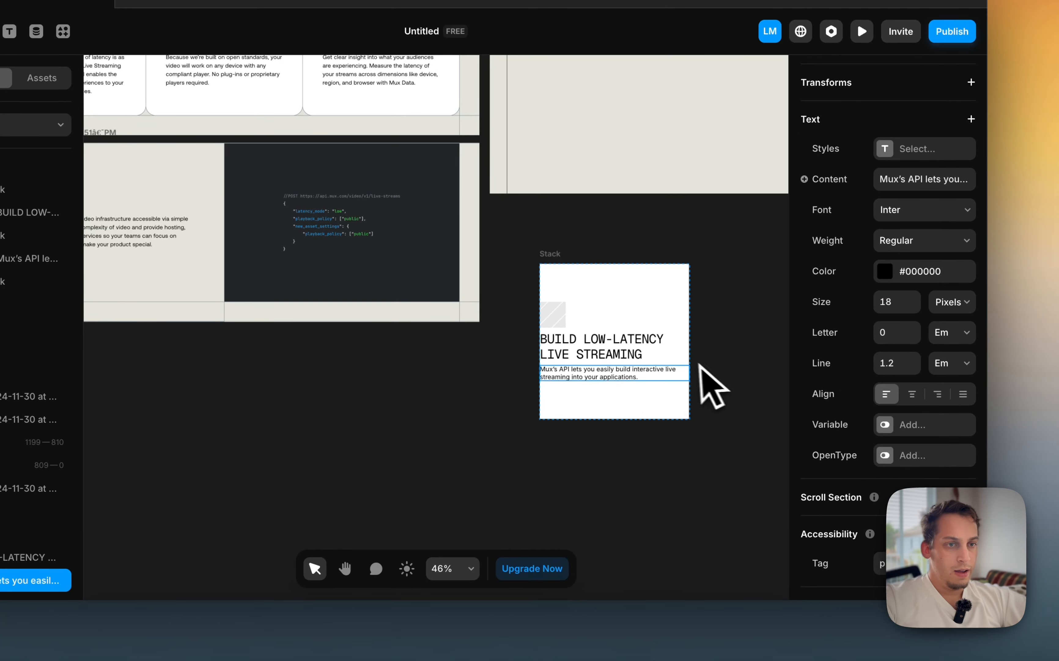
Set the white card stack's height to Fit and its padding to 70
{"action": "scroll", "coordinate": [699, 365], "scroll_direction": "left", "scroll_amount": 3}
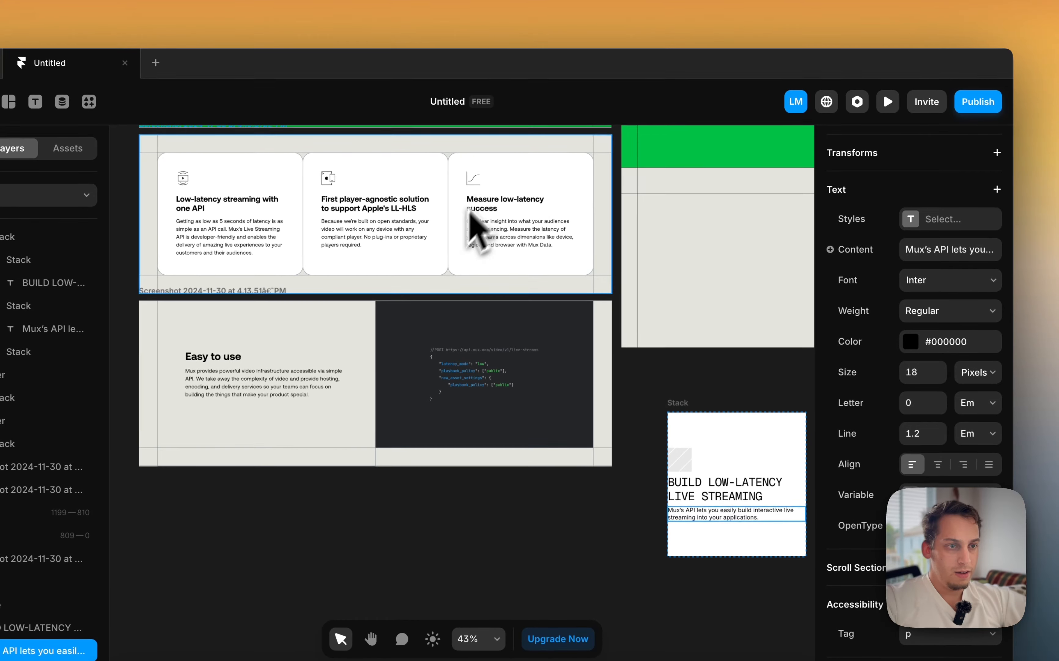
{"action": "scroll", "coordinate": [674, 332], "scroll_direction": "right", "scroll_amount": 3}
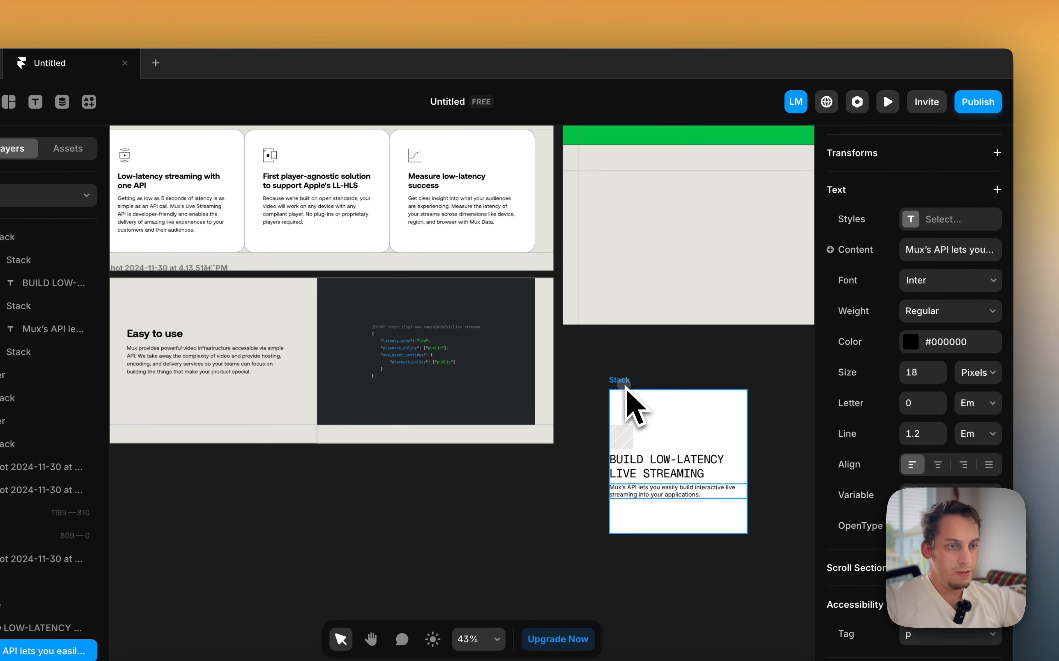
{"action": "left_click", "coordinate": [628, 390]}
{"action": "left_click", "coordinate": [977, 318]}
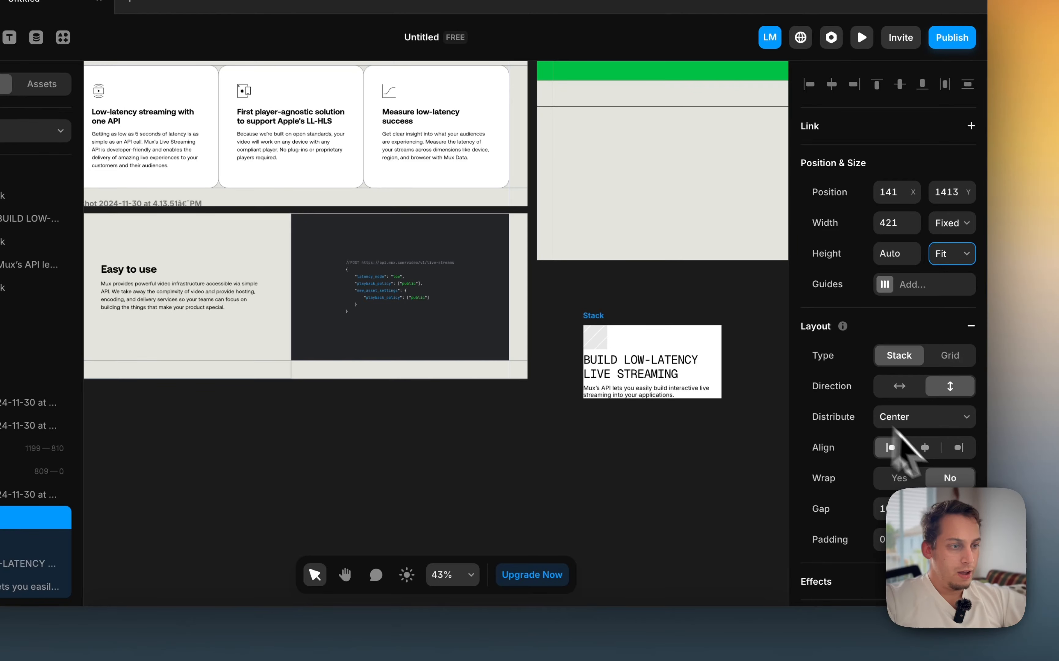
{"action": "key", "text": "shift+Up"}
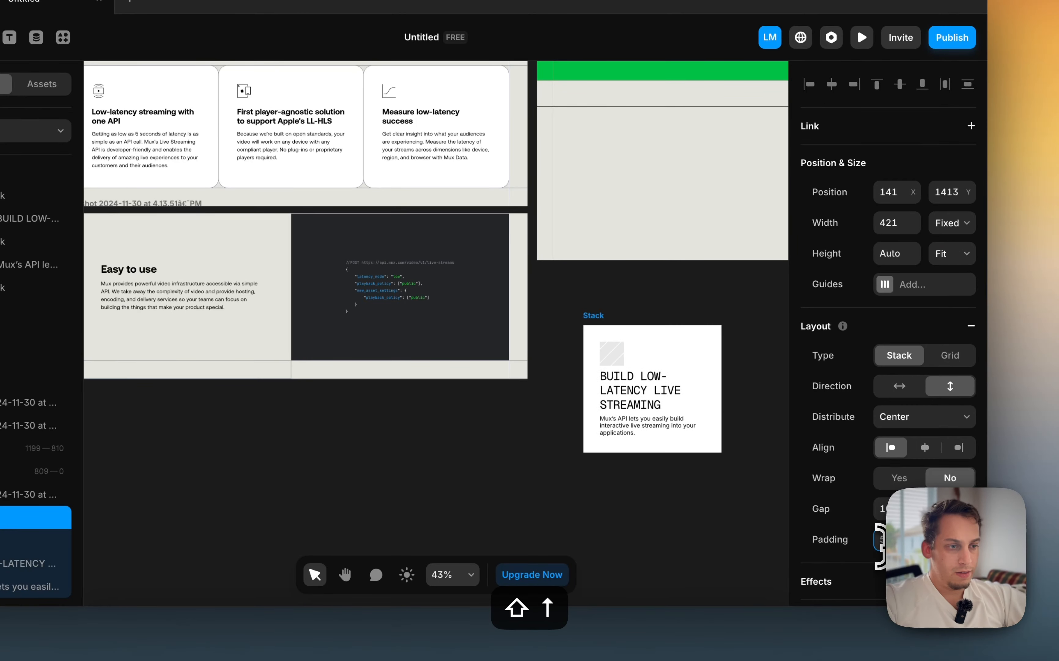
{"action": "key", "text": "shift+Up"}
{"action": "key", "text": "shift+Up"}
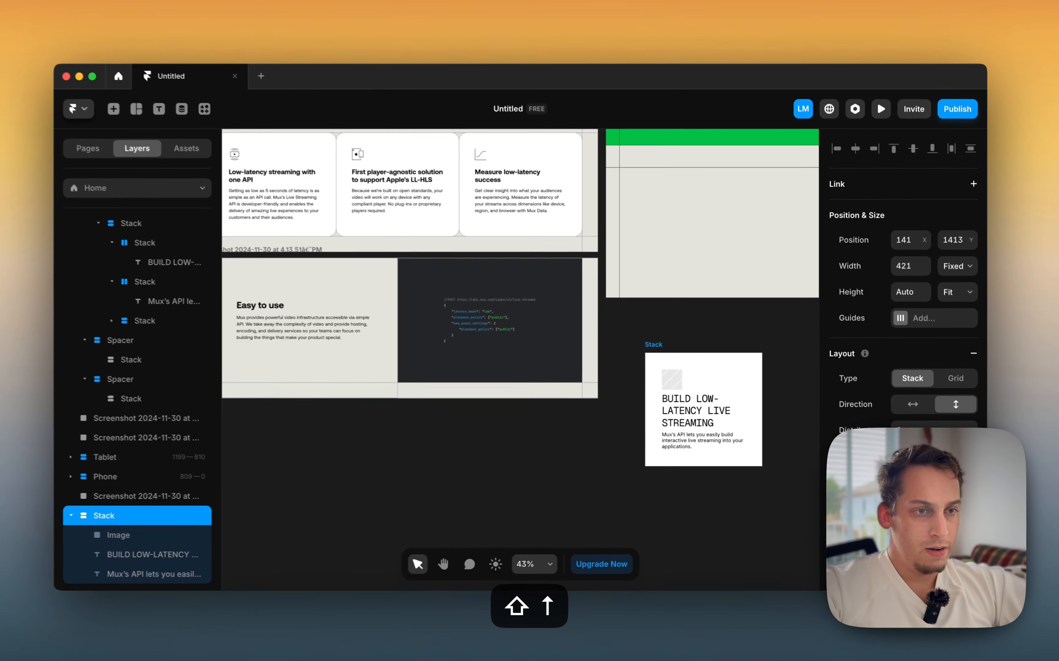
Round the white card stack's corners with a radius of 40
{"action": "scroll", "coordinate": [834, 441], "scroll_direction": "down", "scroll_amount": 3}
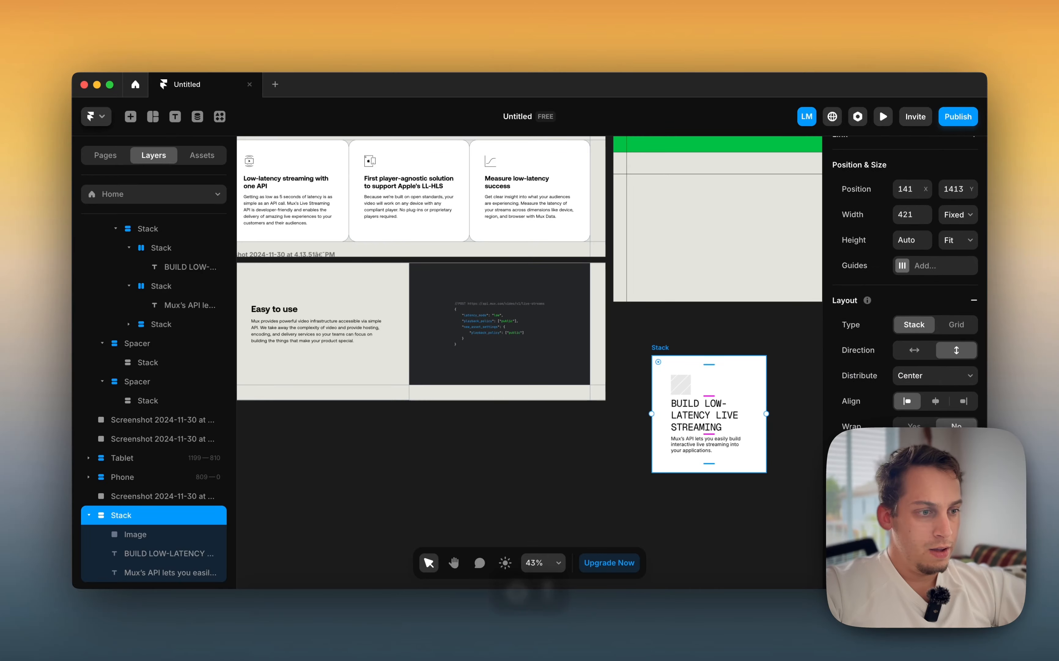
{"action": "scroll", "coordinate": [906, 350], "scroll_direction": "down", "scroll_amount": 5}
{"action": "left_click", "coordinate": [912, 463]}
{"action": "key", "text": "shift+Up"}
{"action": "key", "text": "shift+Up"}
{"action": "key", "text": "shift+Up"}
{"action": "key", "text": "shift+Up"}
{"action": "key", "text": "shift+Up"}
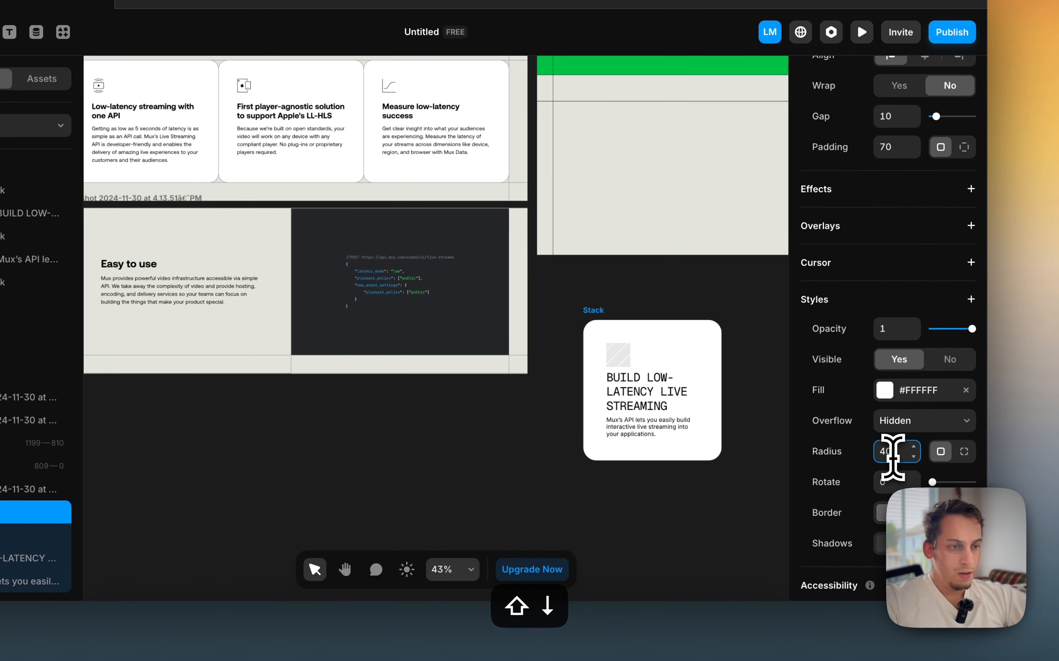
Set the card heading's font size to 24 px and its weight to Bold
{"action": "left_click", "coordinate": [678, 393]}
{"action": "scroll", "coordinate": [890, 389], "scroll_direction": "down", "scroll_amount": 2}
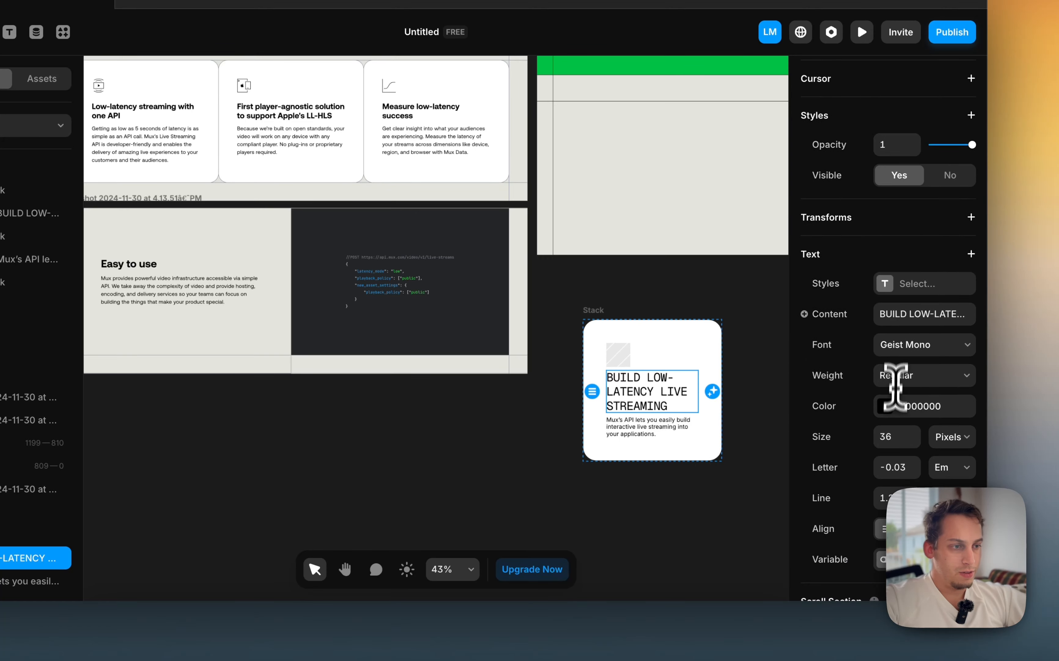
{"action": "left_click", "coordinate": [892, 436]}
{"action": "key", "text": "shift+Down"}
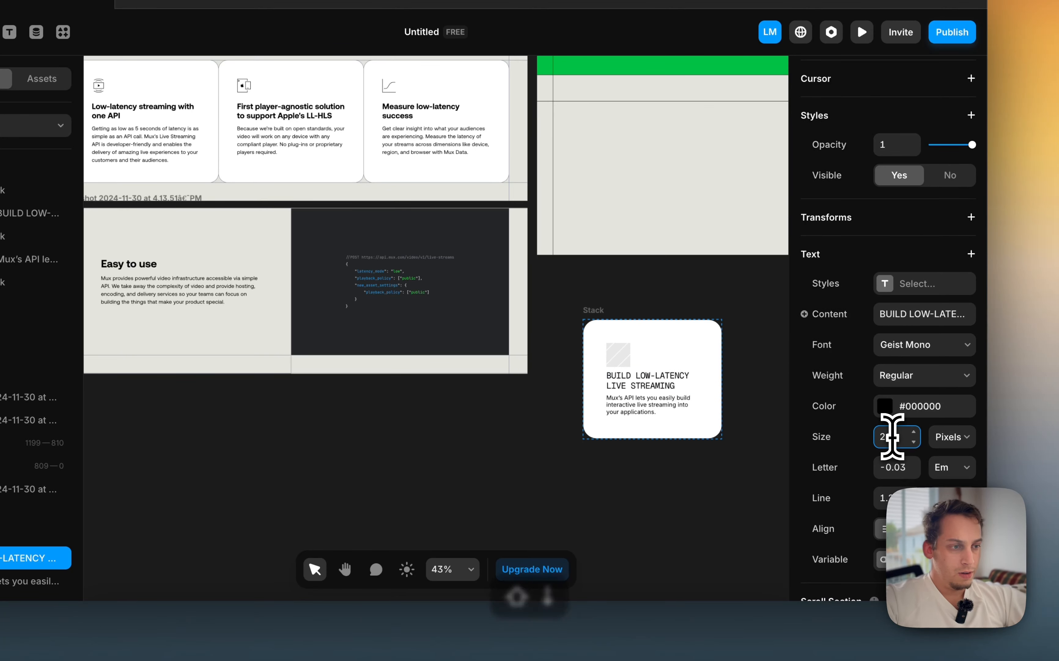
{"action": "left_click", "coordinate": [882, 376]}
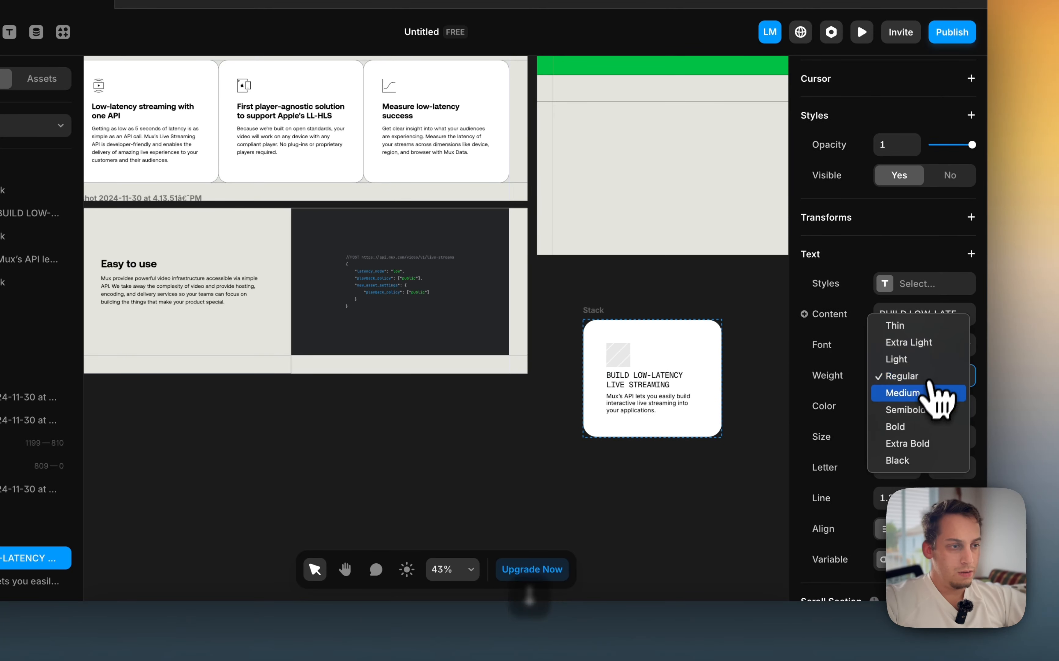
{"action": "left_click", "coordinate": [911, 426]}
{"action": "left_click", "coordinate": [773, 393]}
{"action": "scroll", "coordinate": [768, 389], "scroll_direction": "down", "scroll_amount": 3}
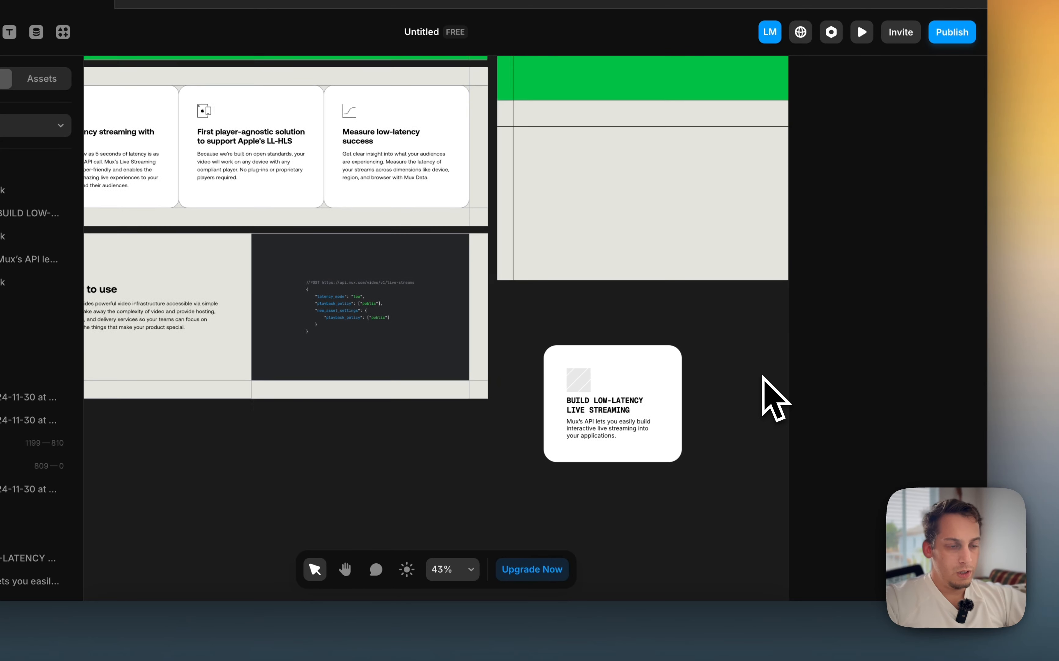
Resize the card's image placeholder to 48 by 48 and set the card stack's gap to 20
{"action": "left_click", "coordinate": [635, 378]}
{"action": "scroll", "coordinate": [638, 387], "scroll_direction": "up", "scroll_amount": 3}
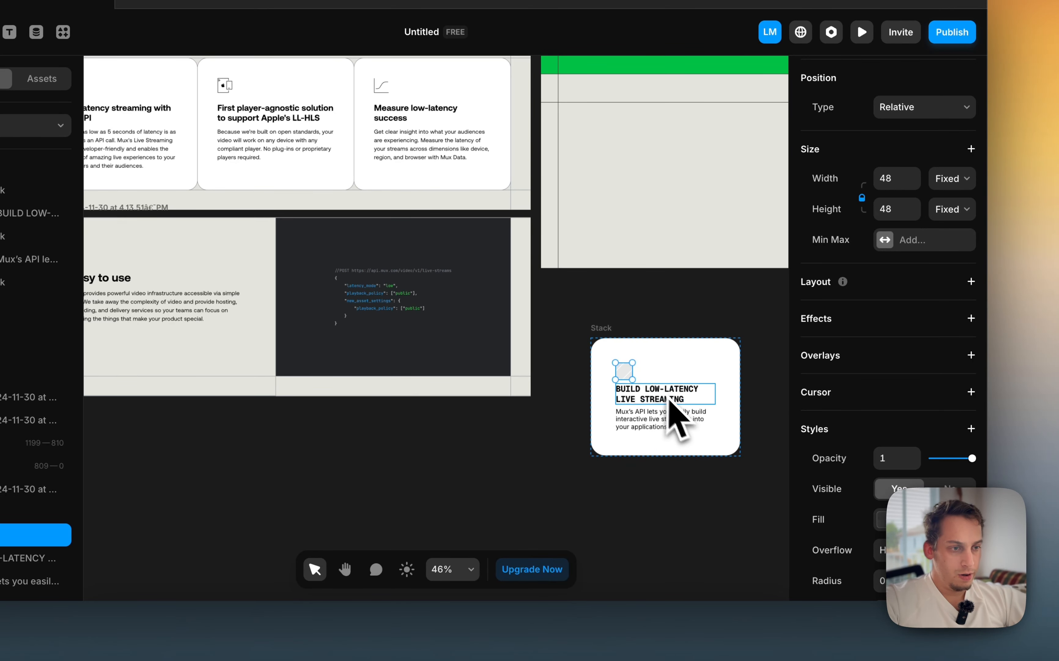
{"action": "left_click", "coordinate": [679, 391]}
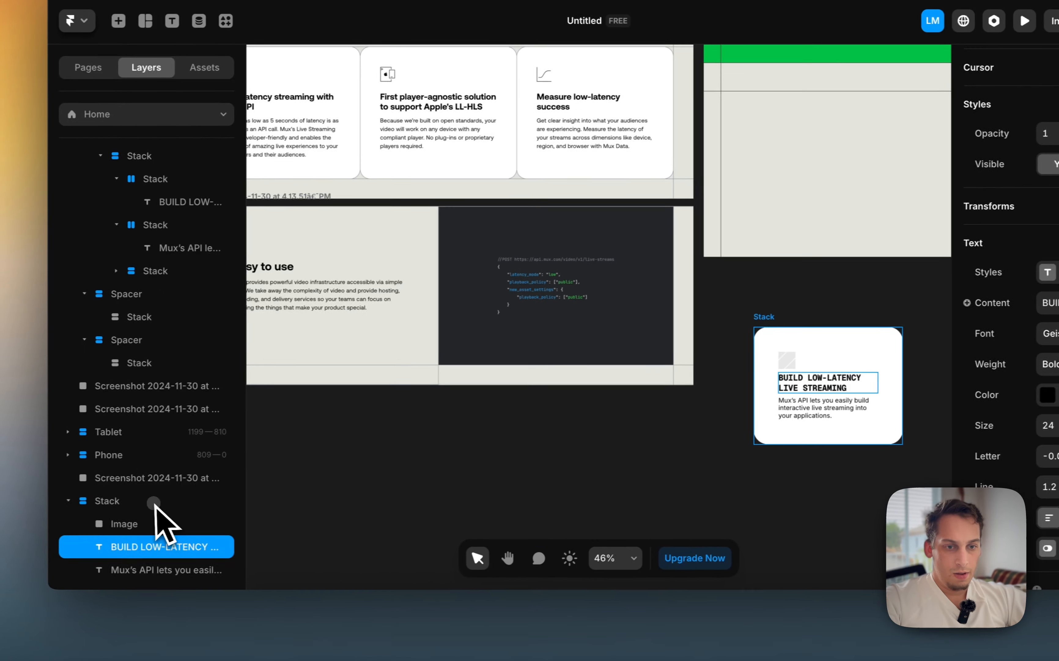
{"action": "left_click", "coordinate": [153, 501]}
{"action": "scroll", "coordinate": [1056, 419], "scroll_direction": "up", "scroll_amount": 5}
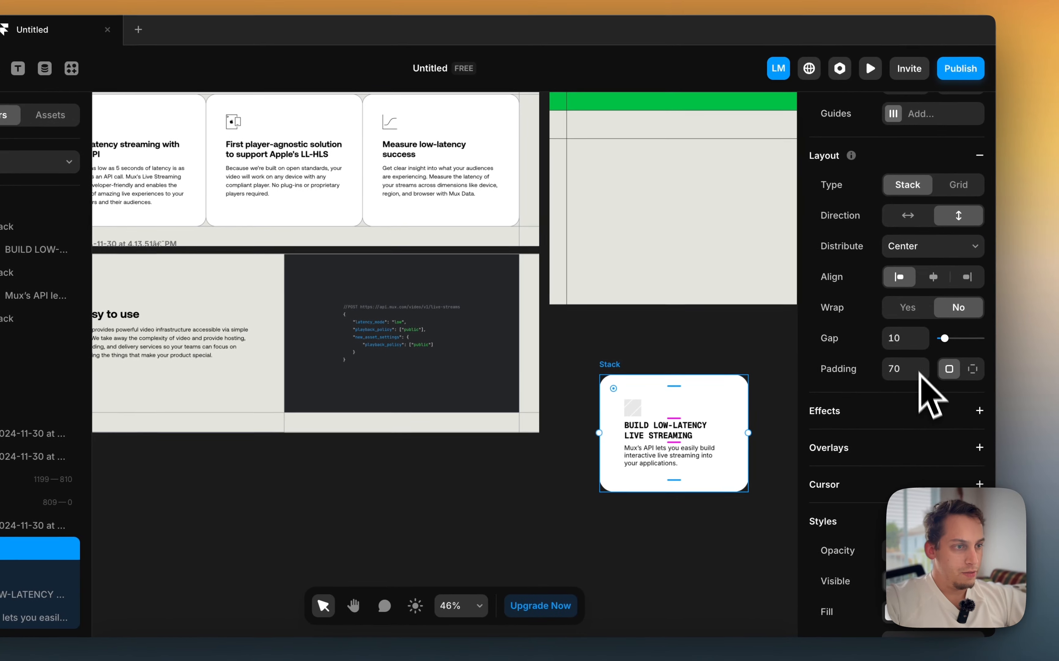
{"action": "left_click", "coordinate": [897, 341]}
{"action": "key", "text": "shift+Up"}
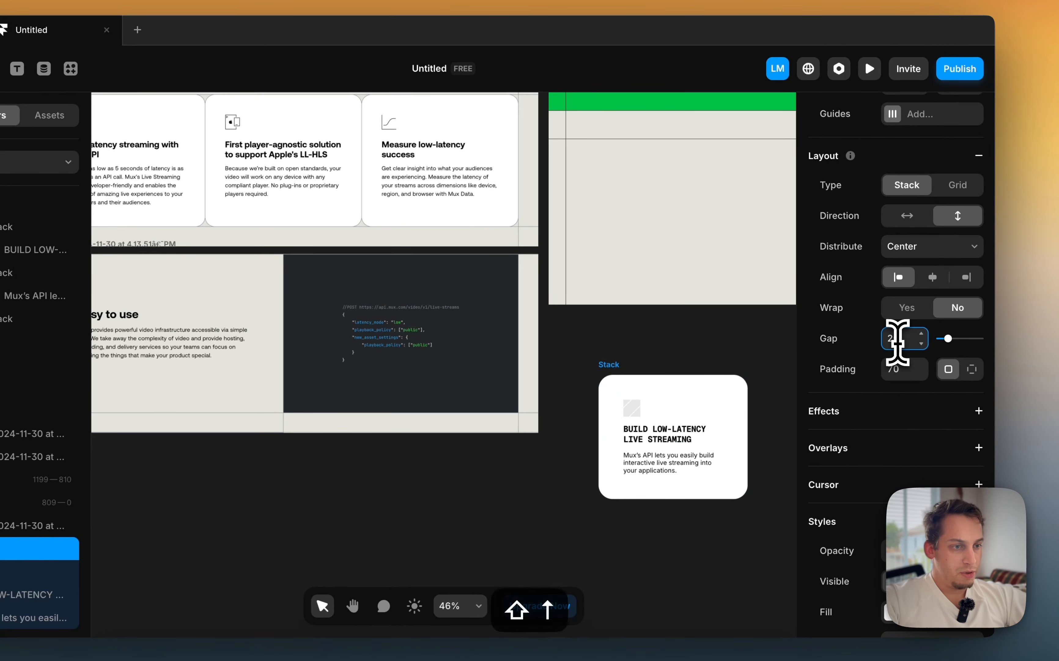
Move the finished white card into the stack of the grey section below the hero
{"action": "scroll", "coordinate": [773, 419], "scroll_direction": "down", "scroll_amount": 3}
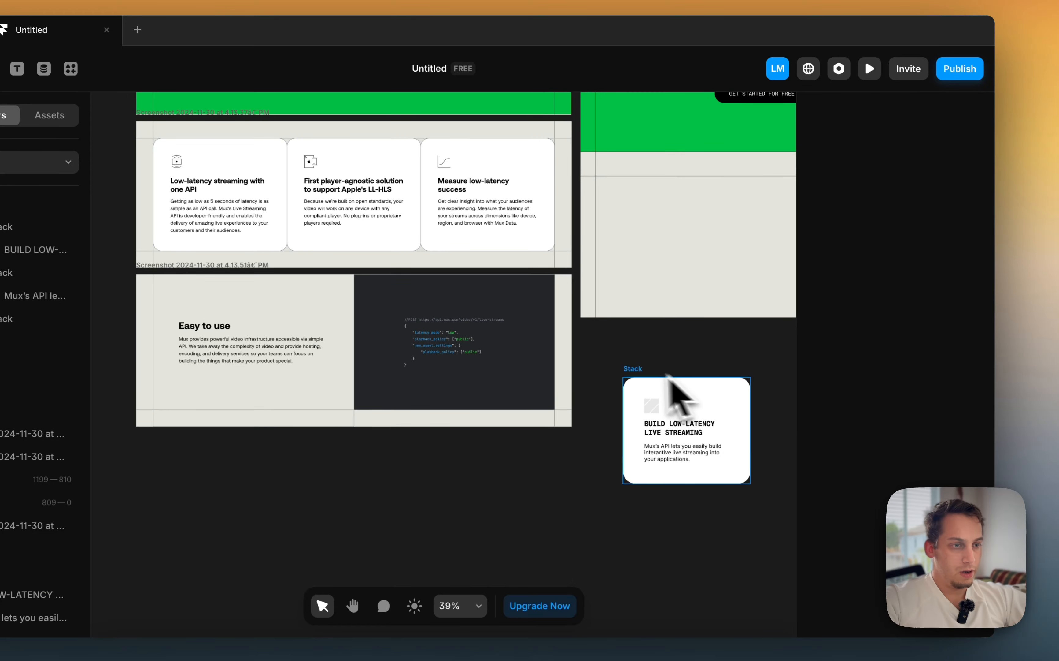
{"action": "left_click_drag", "start_coordinate": [629, 371], "coordinate": [634, 229]}
{"action": "scroll", "coordinate": [635, 229], "scroll_direction": "right", "scroll_amount": 5}
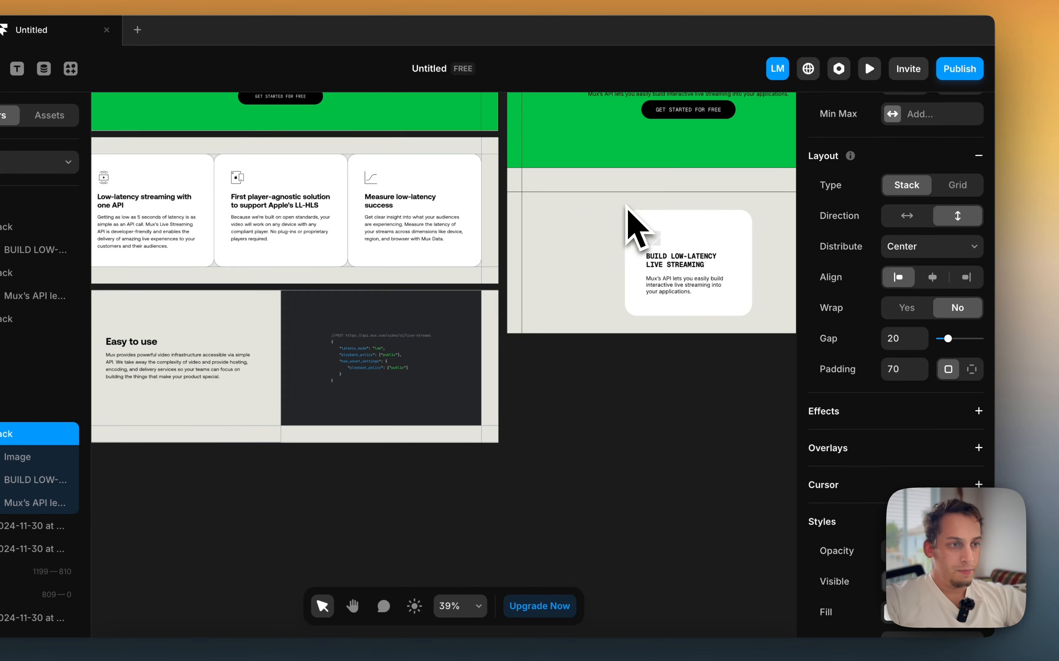
Duplicate the white card twice and set the surrounding stack's direction to horizontal
{"action": "key", "text": "super+d"}
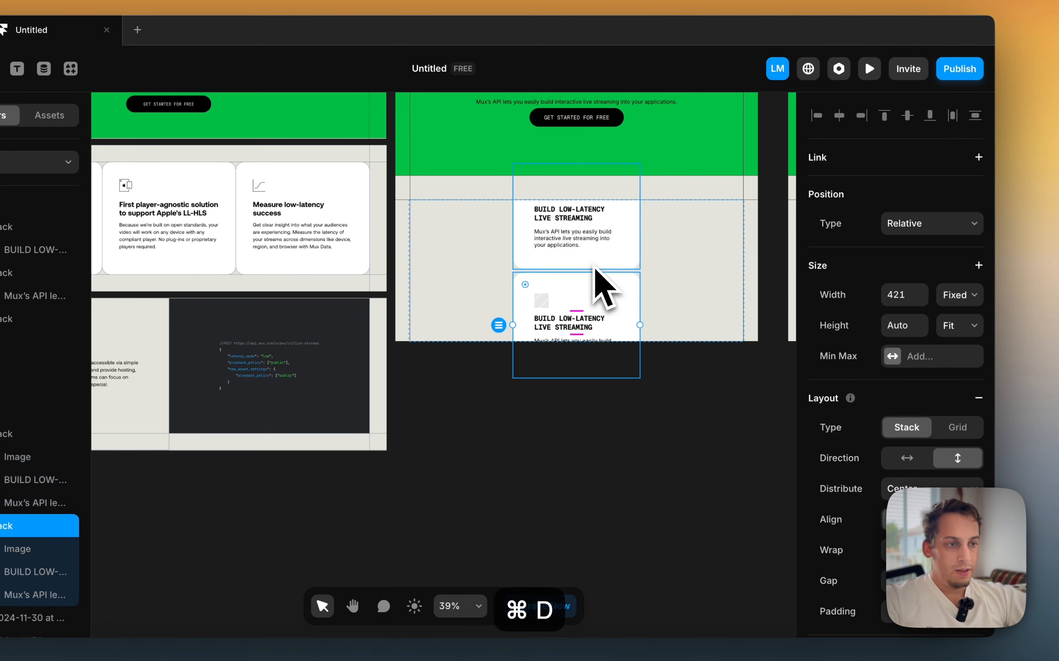
{"action": "left_click", "coordinate": [706, 309]}
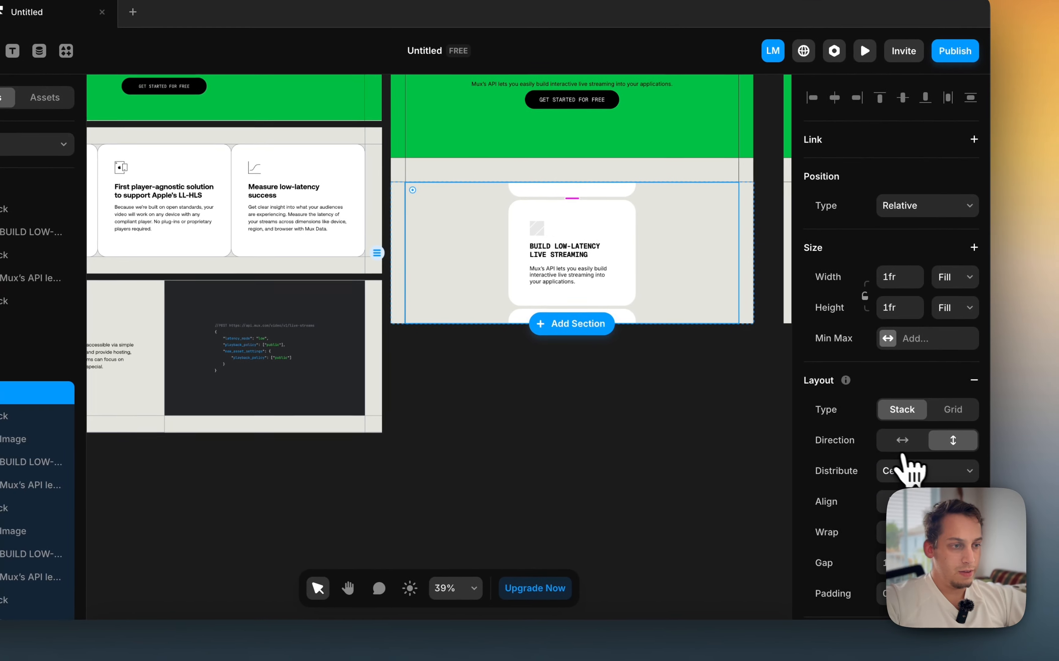
{"action": "left_click", "coordinate": [902, 445]}
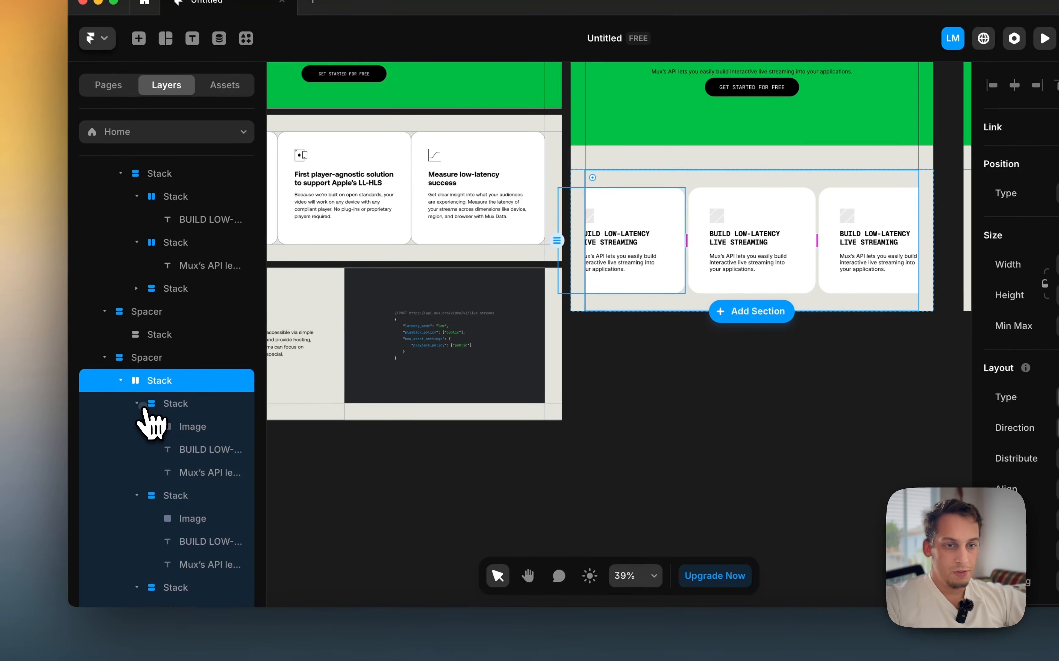
Collapse the three card stacks in the layer tree and set the width of all three to Fill
{"action": "left_click", "coordinate": [106, 418]}
{"action": "left_click", "coordinate": [106, 441]}
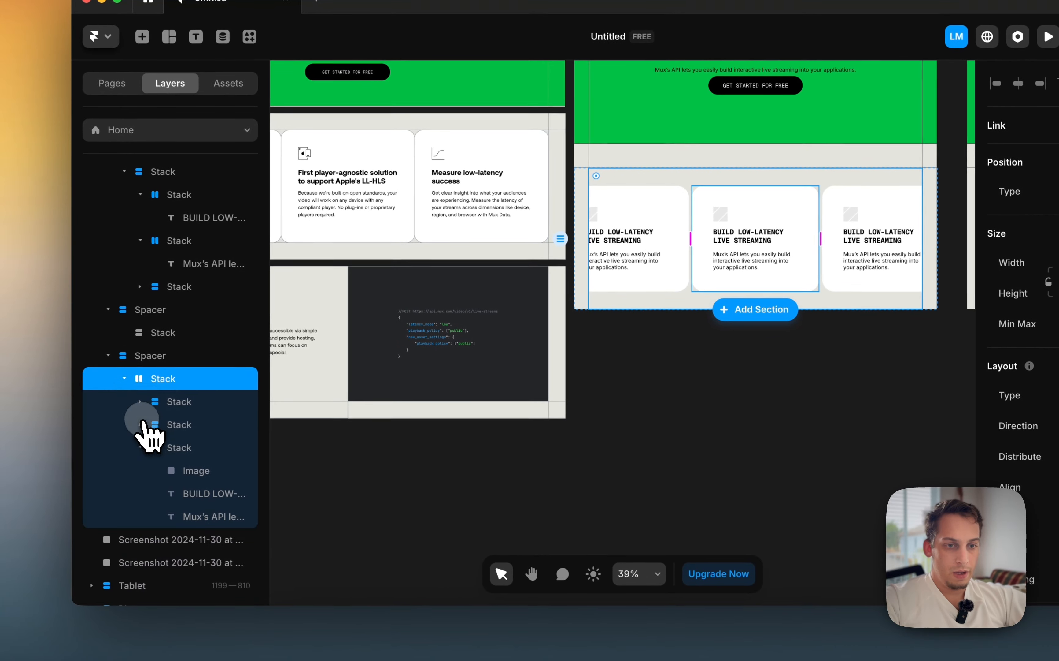
{"action": "left_click", "coordinate": [106, 465]}
{"action": "left_click", "coordinate": [149, 443]}
{"action": "left_click", "coordinate": [186, 469], "text": "shift"}
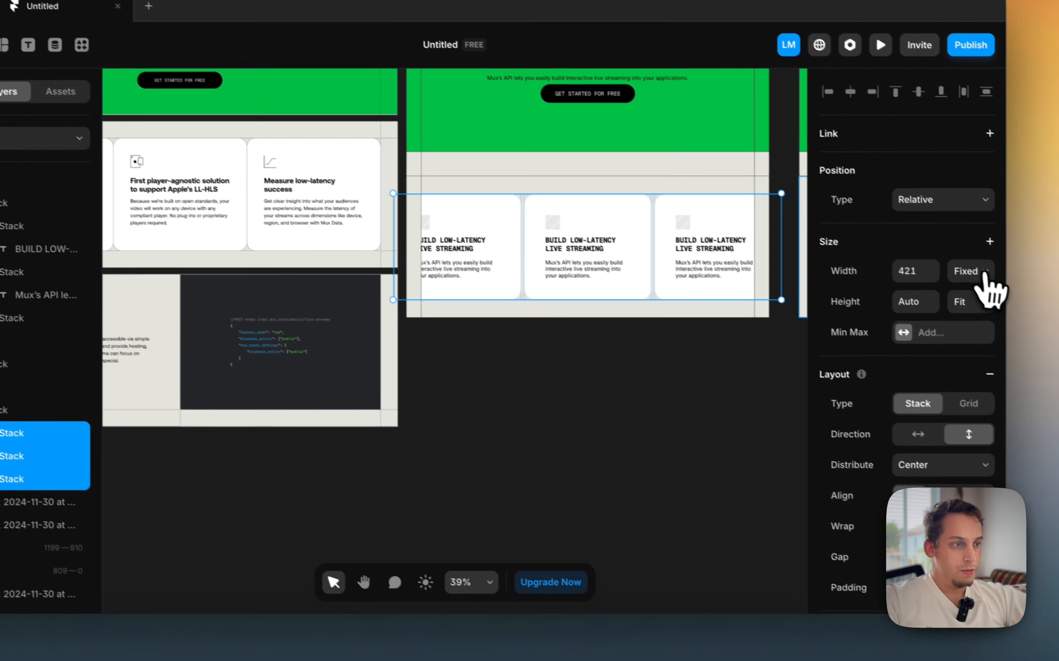
{"action": "left_click", "coordinate": [965, 264]}
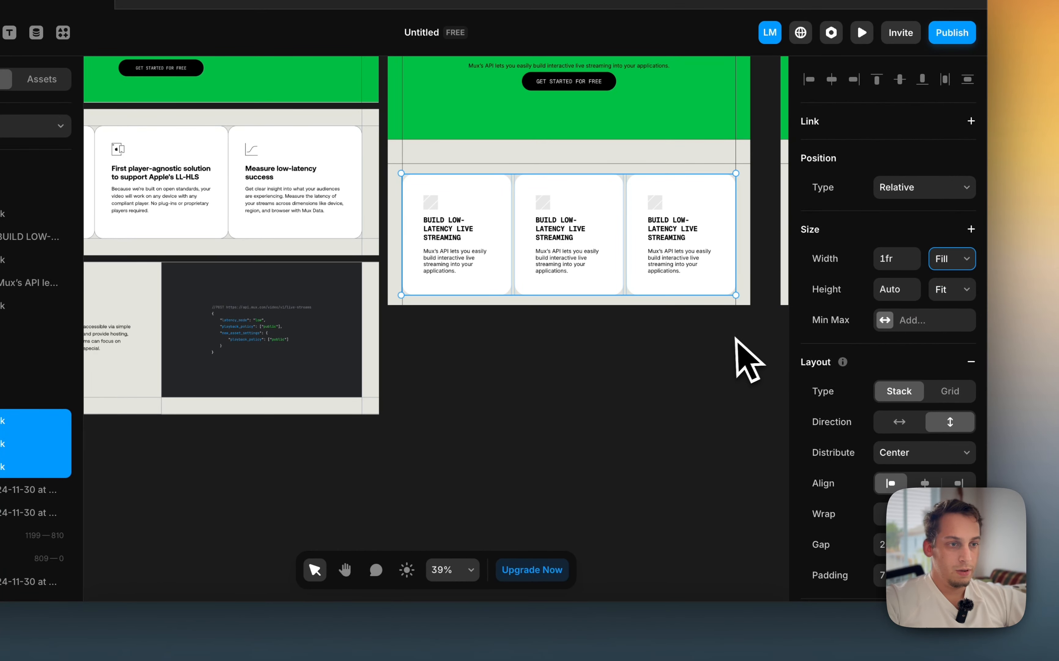
Set the gap of the horizontal stack holding the three white cards to 0
{"action": "scroll", "coordinate": [735, 338], "scroll_direction": "left", "scroll_amount": 2}
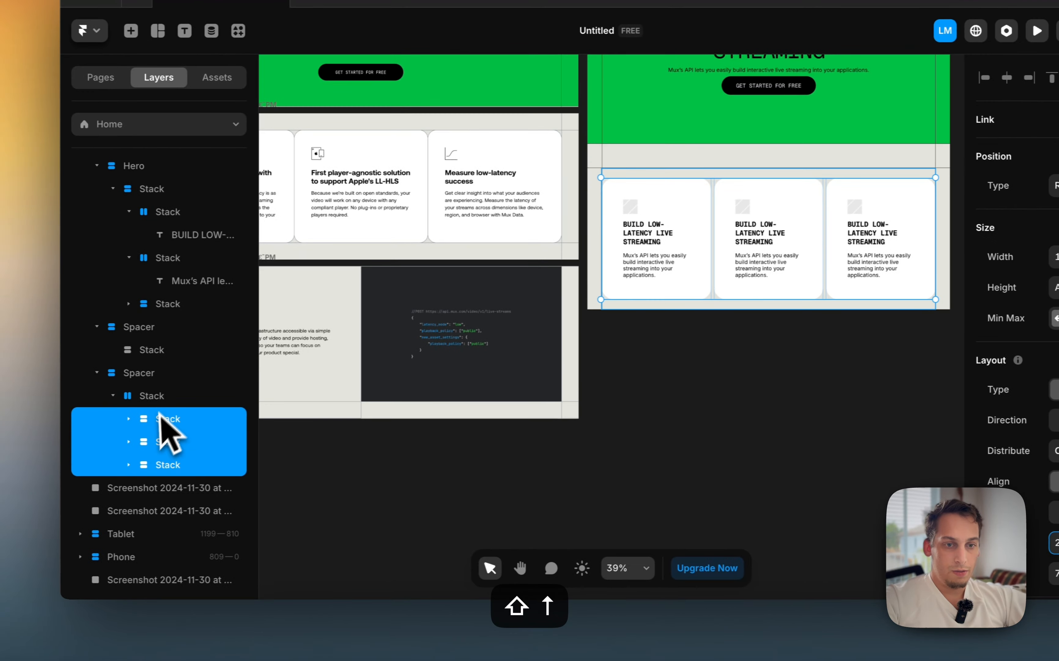
{"action": "left_click", "coordinate": [9, 397]}
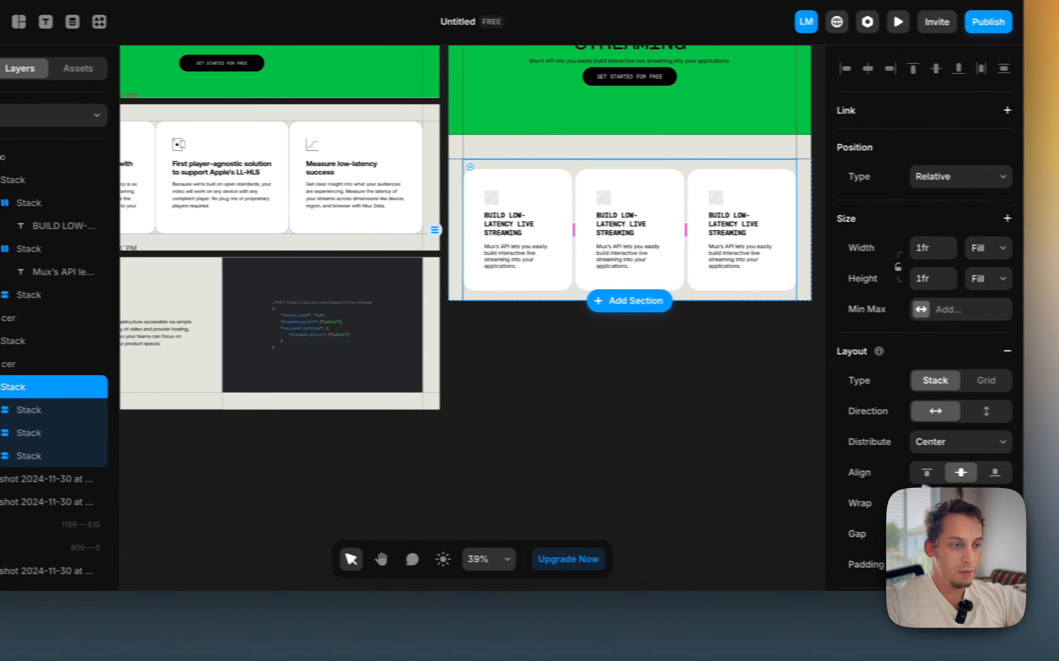
{"action": "key", "text": "shift+Up"}
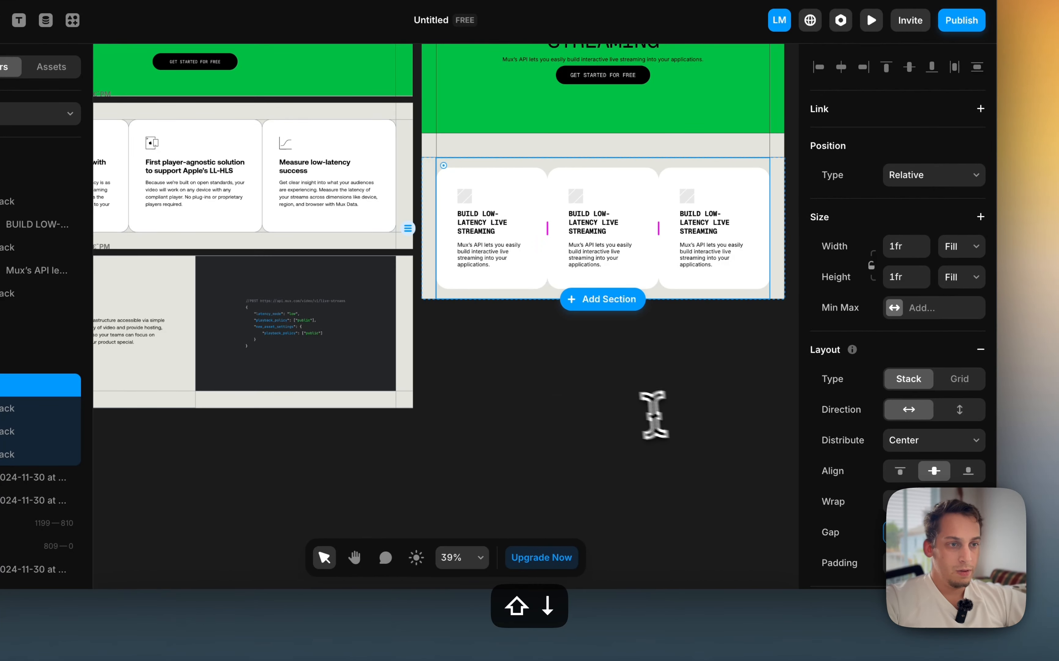
{"action": "scroll", "coordinate": [654, 414], "scroll_direction": "left", "scroll_amount": 2}
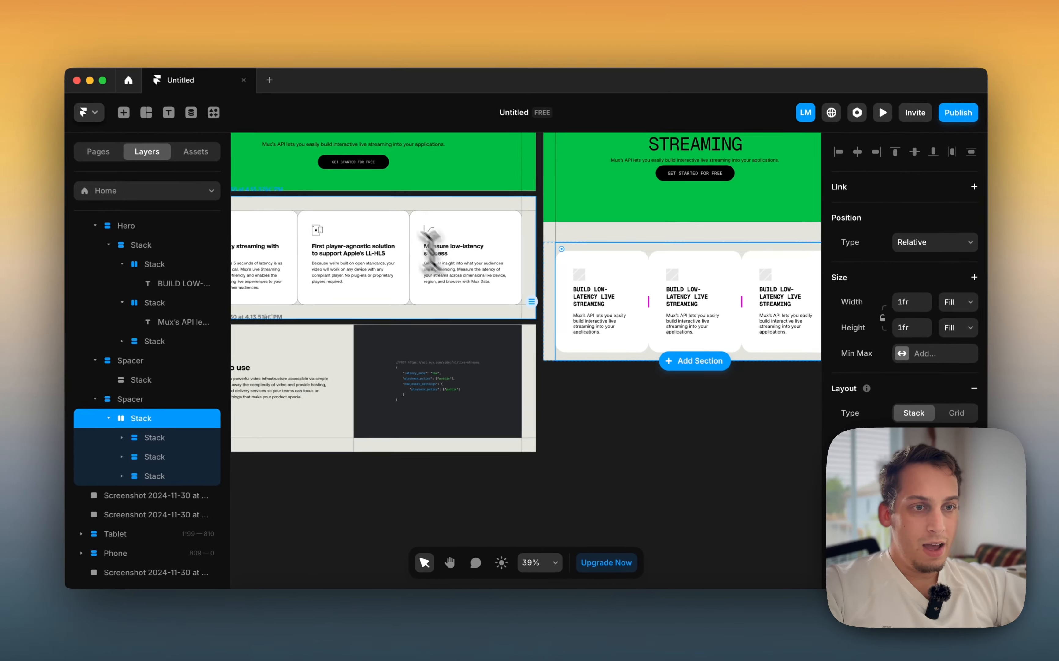
Set the height of the horizontal card stack in the grey section to Fit
{"action": "scroll", "coordinate": [311, 146], "scroll_direction": "up", "scroll_amount": 1}
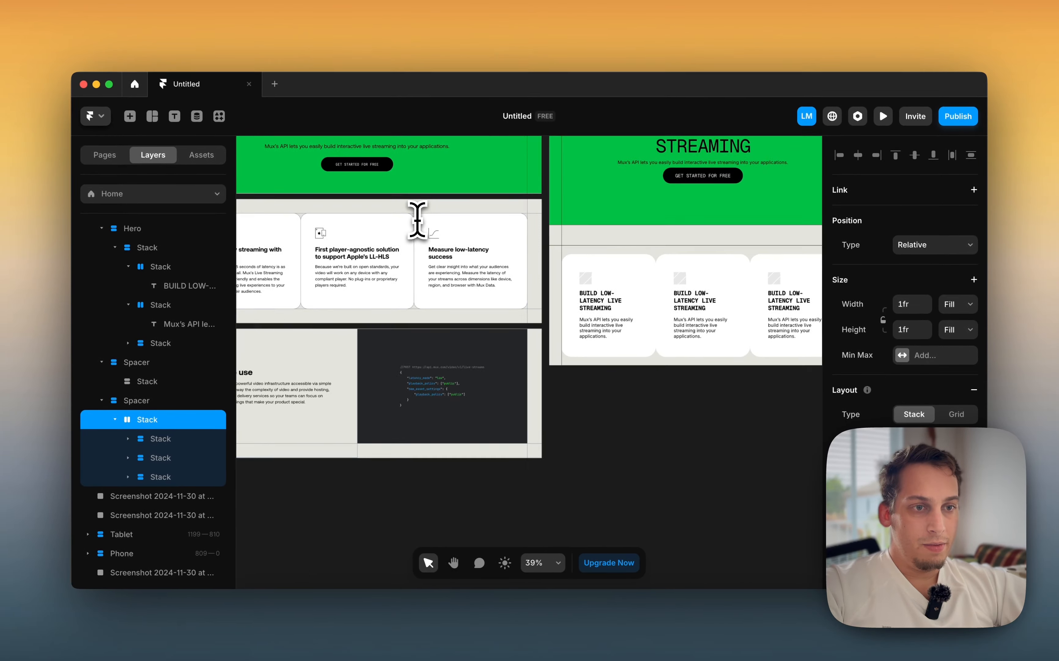
{"action": "scroll", "coordinate": [418, 218], "scroll_direction": "up", "scroll_amount": 5}
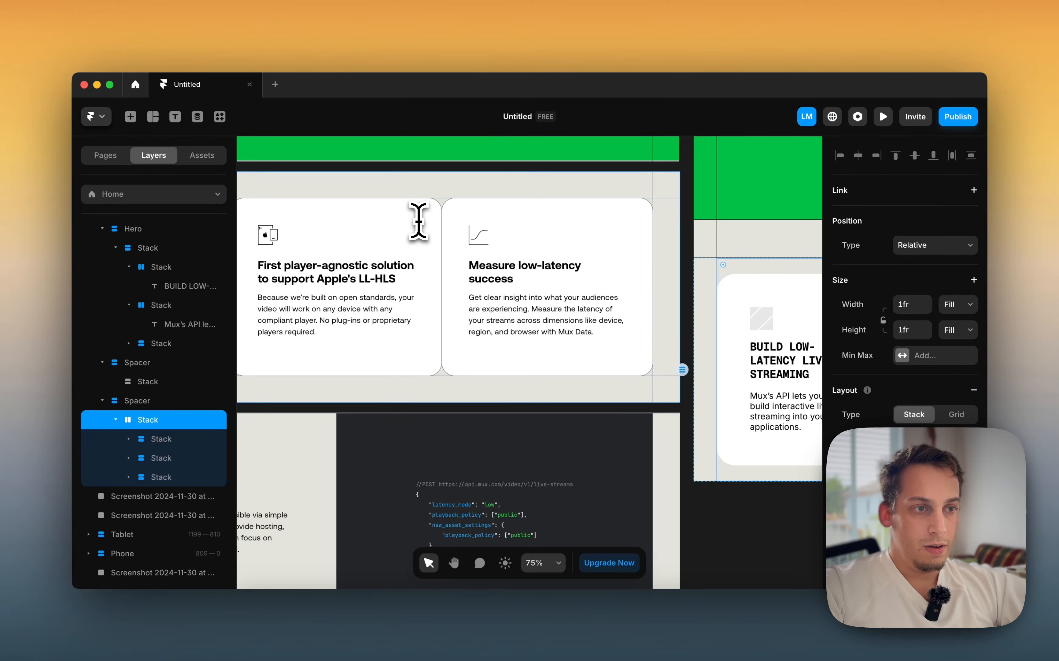
{"action": "scroll", "coordinate": [419, 221], "scroll_direction": "right", "scroll_amount": 5}
{"action": "scroll", "coordinate": [608, 293], "scroll_direction": "down", "scroll_amount": 3}
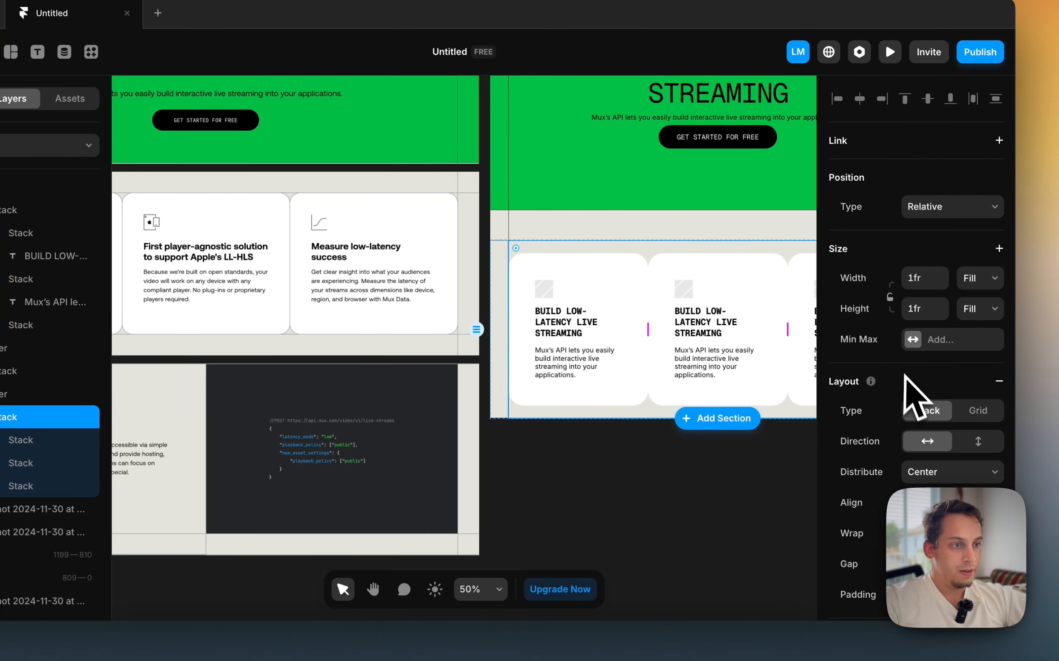
{"action": "scroll", "coordinate": [910, 393], "scroll_direction": "down", "scroll_amount": 4}
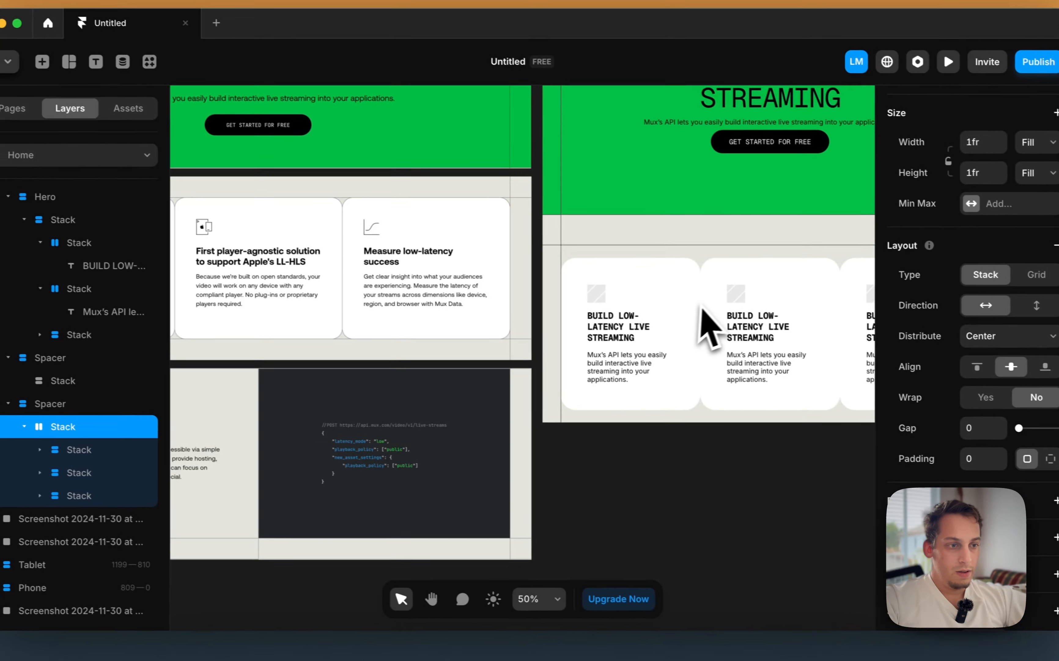
{"action": "scroll", "coordinate": [625, 301], "scroll_direction": "down", "scroll_amount": 3}
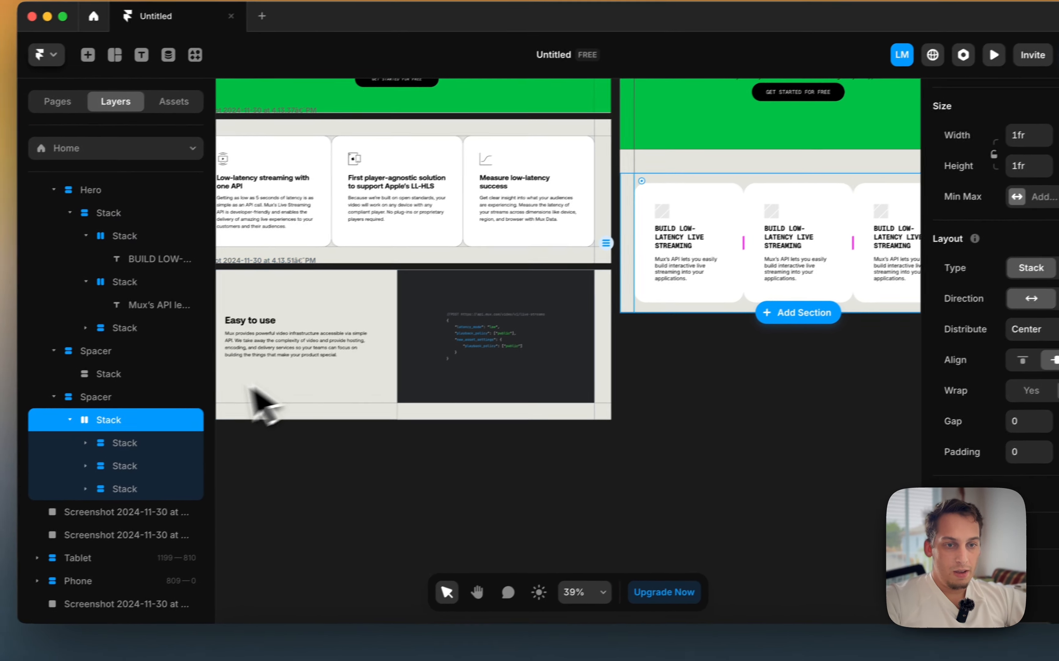
{"action": "left_click", "coordinate": [140, 405]}
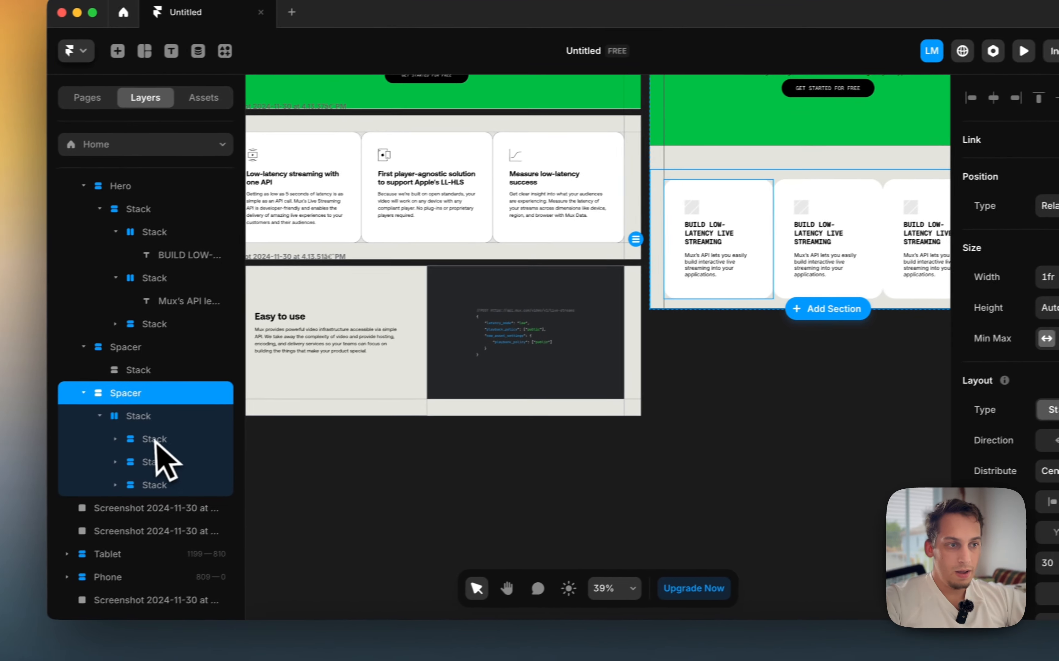
{"action": "left_click", "coordinate": [4, 441]}
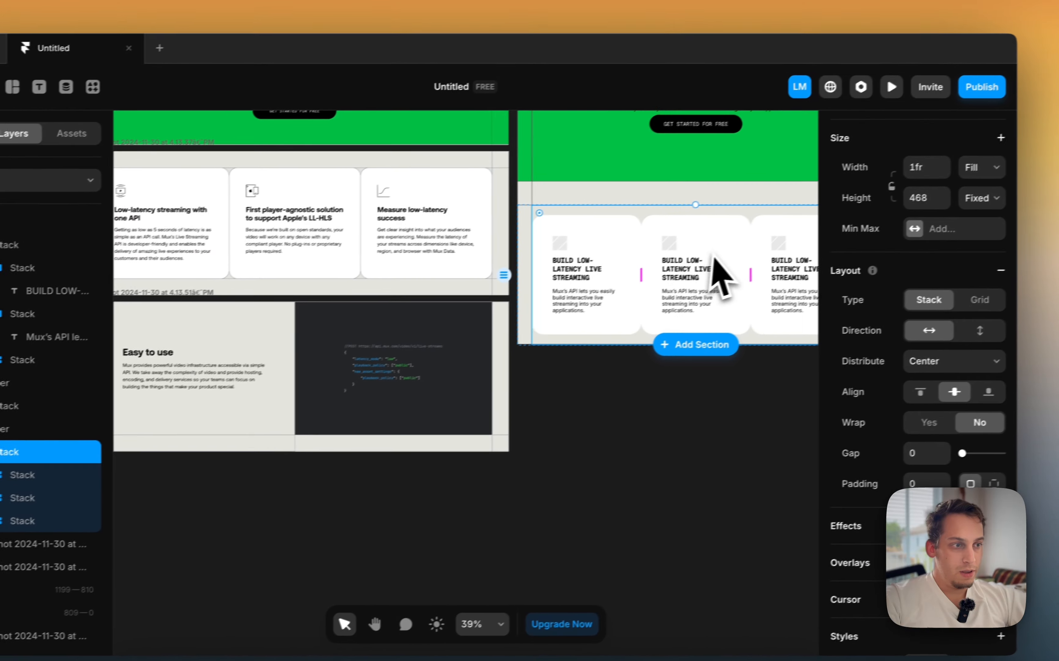
{"action": "left_click", "coordinate": [952, 224]}
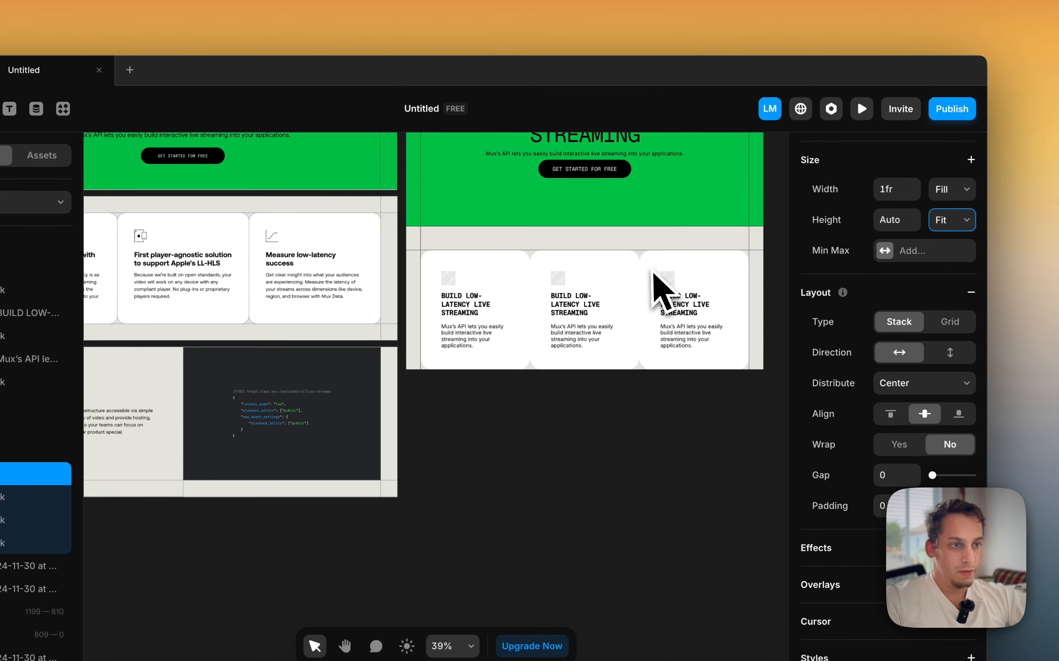
Select all three white cards and add a thin border to them
{"action": "scroll", "coordinate": [531, 296], "scroll_direction": "up", "scroll_amount": 5}
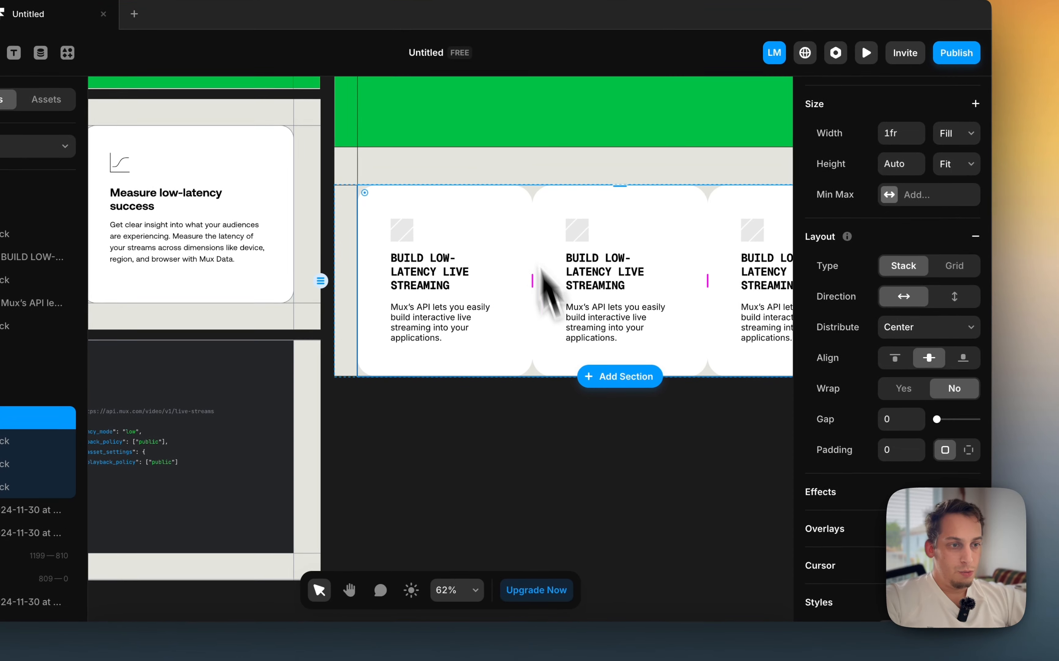
{"action": "left_click", "coordinate": [566, 444]}
{"action": "left_click", "coordinate": [527, 339], "text": "super"}
{"action": "left_click", "coordinate": [542, 260], "text": "shift"}
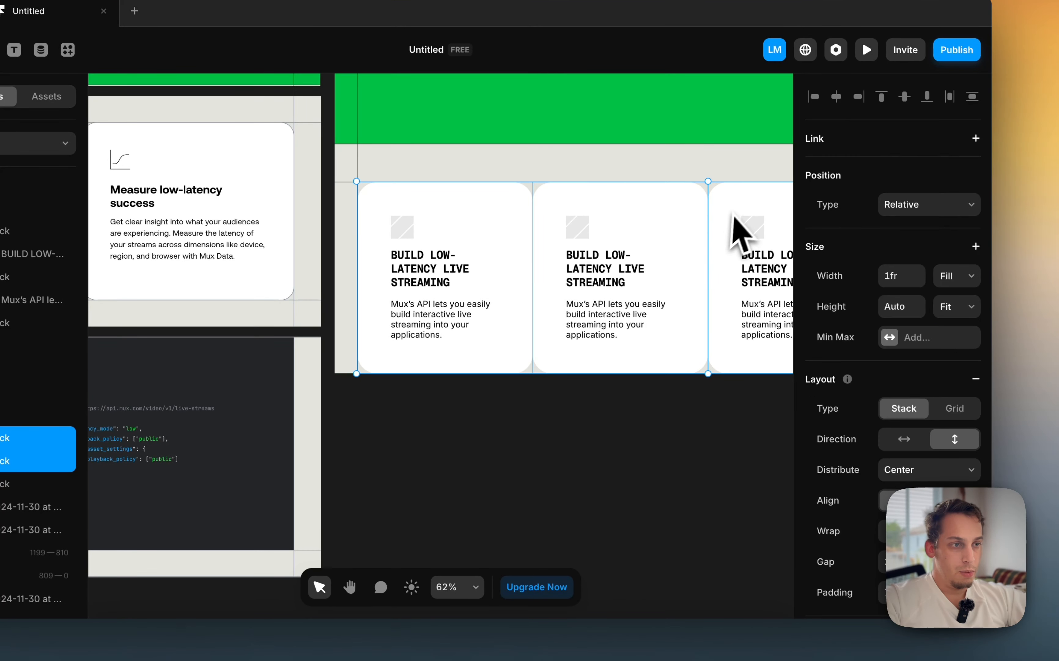
{"action": "scroll", "coordinate": [880, 407], "scroll_direction": "down", "scroll_amount": 10}
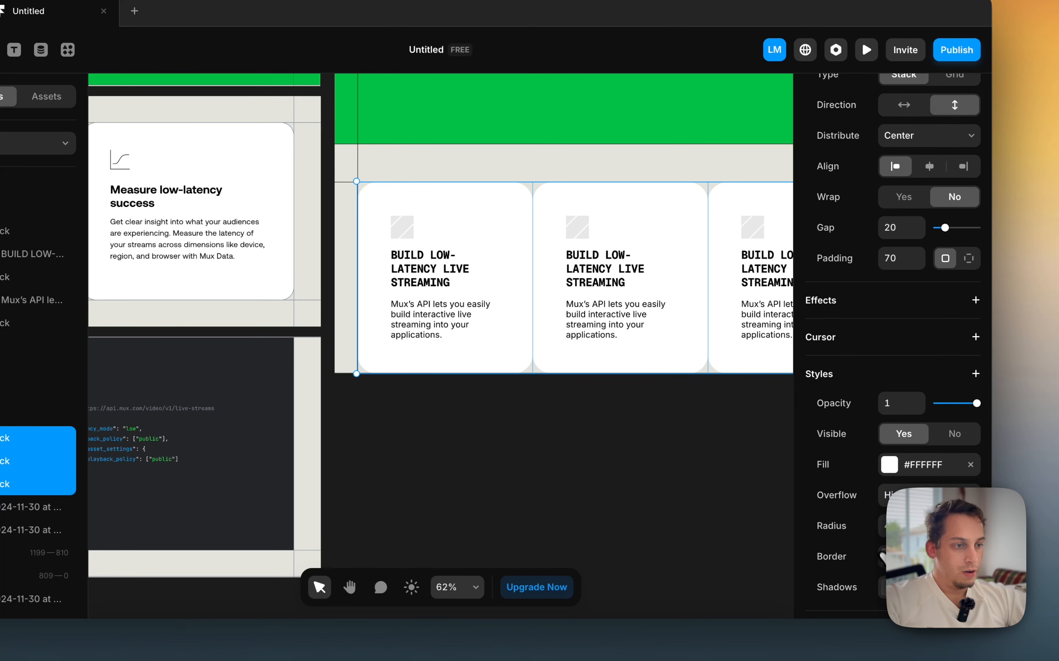
{"action": "left_click", "coordinate": [887, 556]}
{"action": "left_click", "coordinate": [721, 468]}
Reduce the padding of all three white cards to 50
{"action": "scroll", "coordinate": [709, 469], "scroll_direction": "left", "scroll_amount": 7}
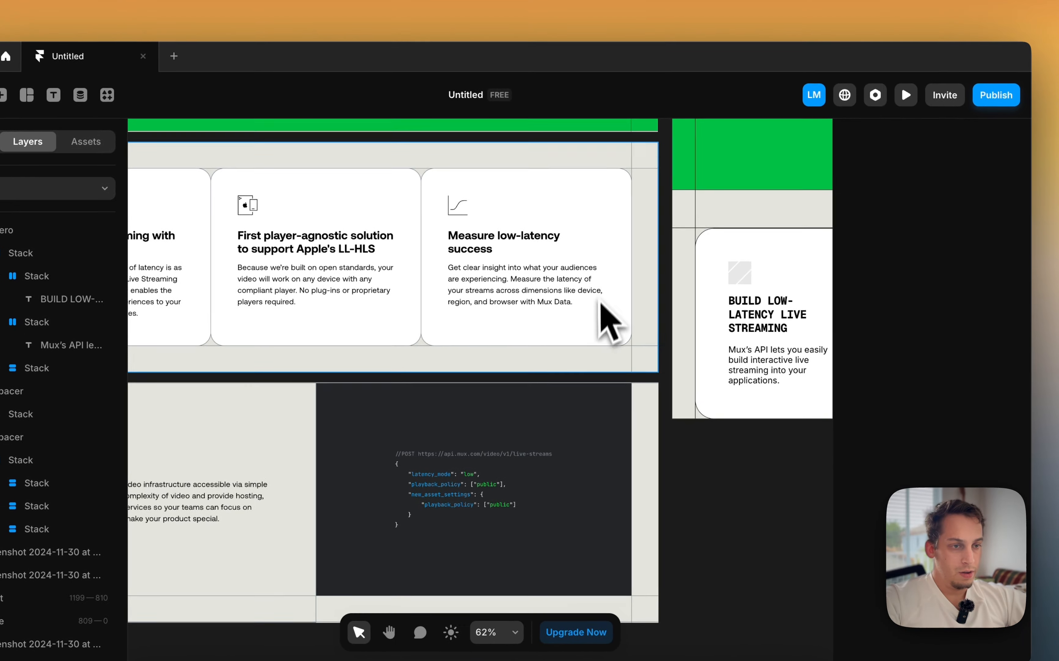
{"action": "scroll", "coordinate": [599, 304], "scroll_direction": "down", "scroll_amount": 5}
{"action": "scroll", "coordinate": [597, 309], "scroll_direction": "right", "scroll_amount": 3}
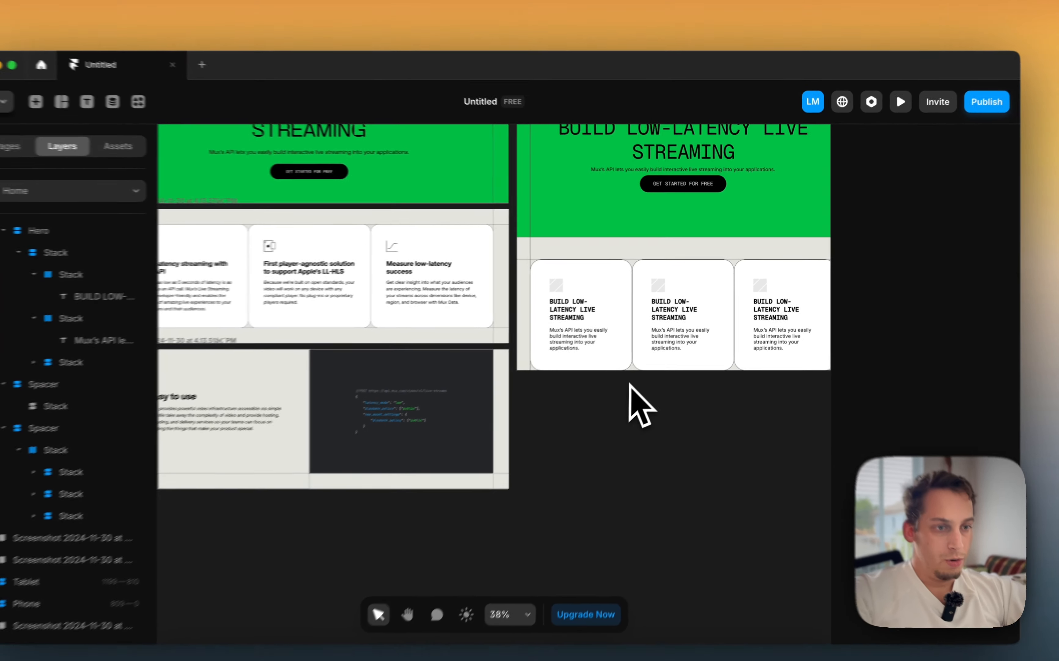
{"action": "scroll", "coordinate": [531, 367], "scroll_direction": "up", "scroll_amount": 5}
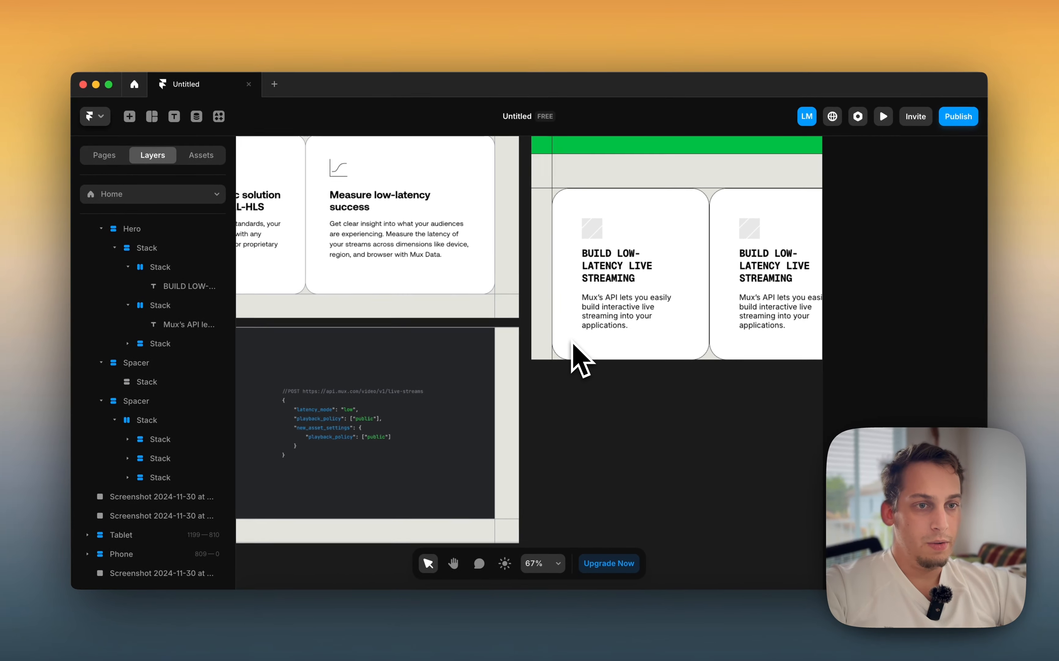
{"action": "scroll", "coordinate": [581, 358], "scroll_direction": "down", "scroll_amount": 5}
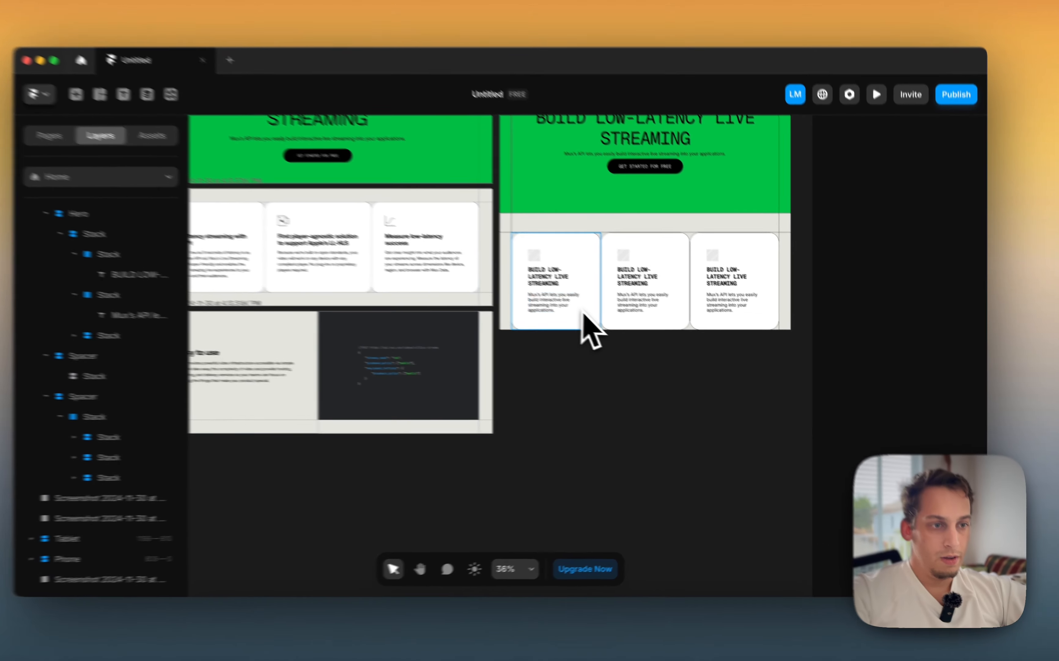
{"action": "left_click", "coordinate": [608, 324]}
{"action": "left_click", "coordinate": [694, 324], "text": "shift"}
{"action": "left_click", "coordinate": [670, 302], "text": "shift"}
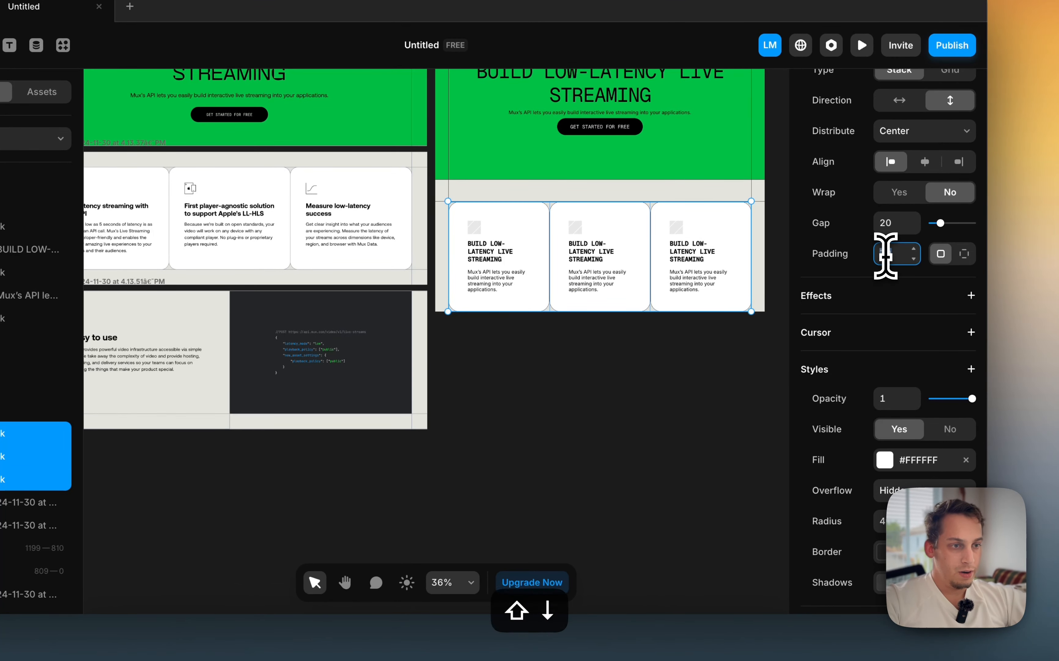
{"action": "key", "text": "shift+Down"}
{"action": "key", "text": "shift+Down"}
{"action": "left_click", "coordinate": [719, 304]}
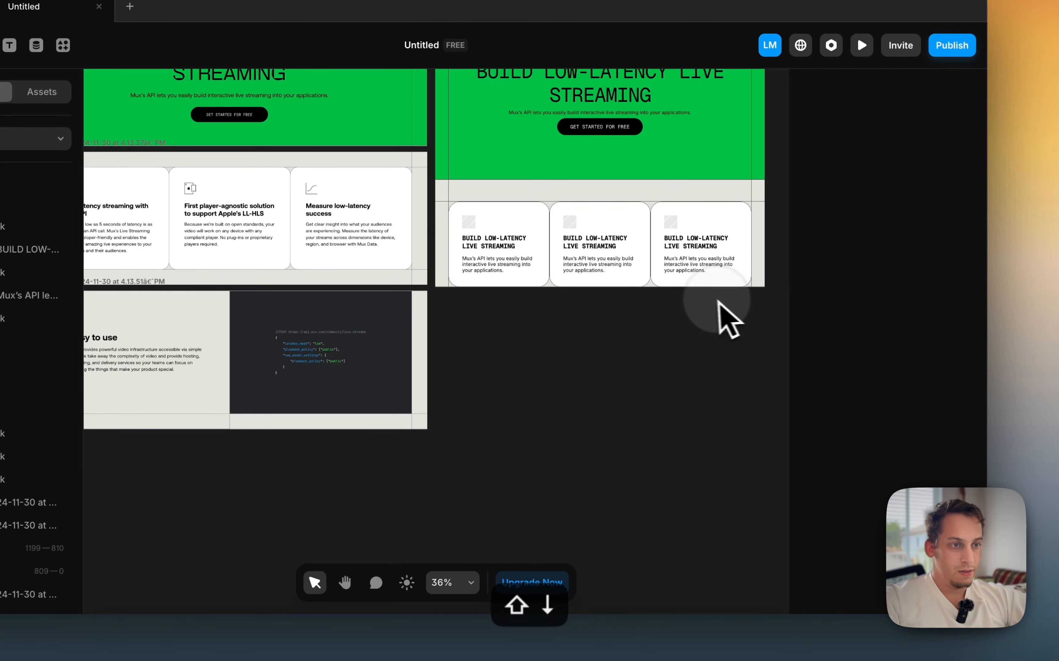
Collapse the Hero and Spacer layers and rename the section holding the three cards as Cards
{"action": "scroll", "coordinate": [681, 354], "scroll_direction": "up", "scroll_amount": 2}
{"action": "scroll", "coordinate": [681, 355], "scroll_direction": "down", "scroll_amount": 4}
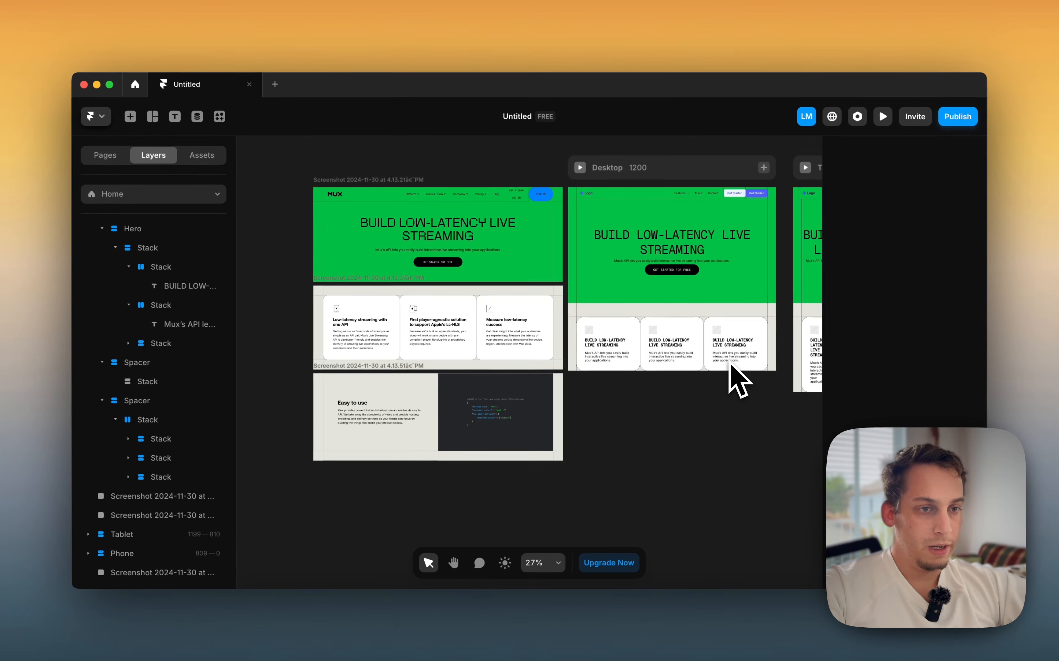
{"action": "scroll", "coordinate": [731, 367], "scroll_direction": "down", "scroll_amount": 2}
{"action": "scroll", "coordinate": [643, 365], "scroll_direction": "up", "scroll_amount": 1}
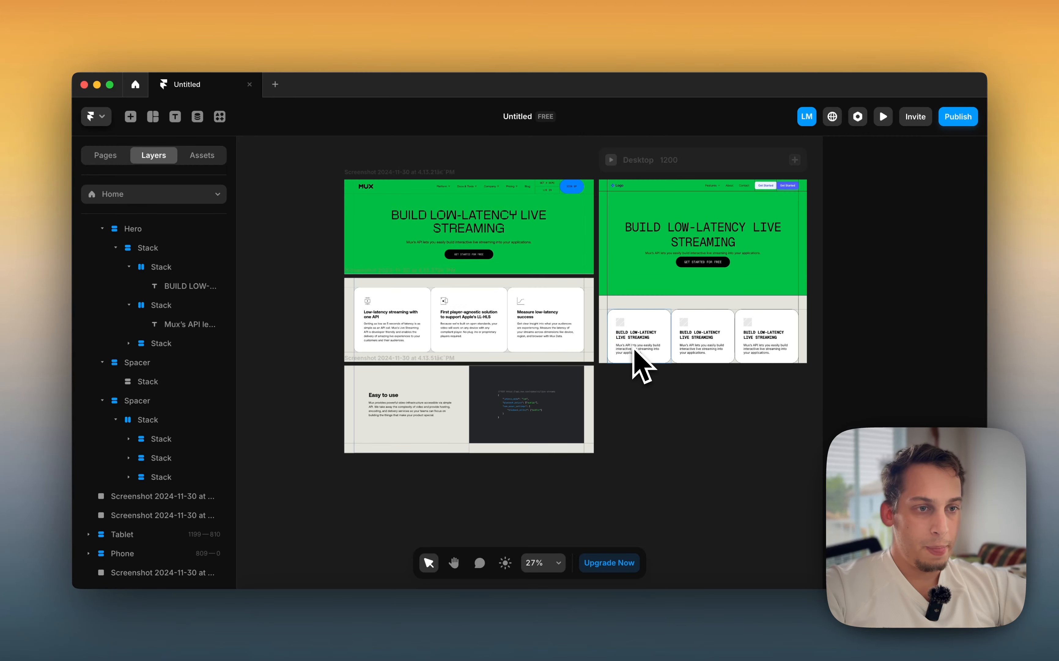
{"action": "scroll", "coordinate": [643, 365], "scroll_direction": "down", "scroll_amount": 2}
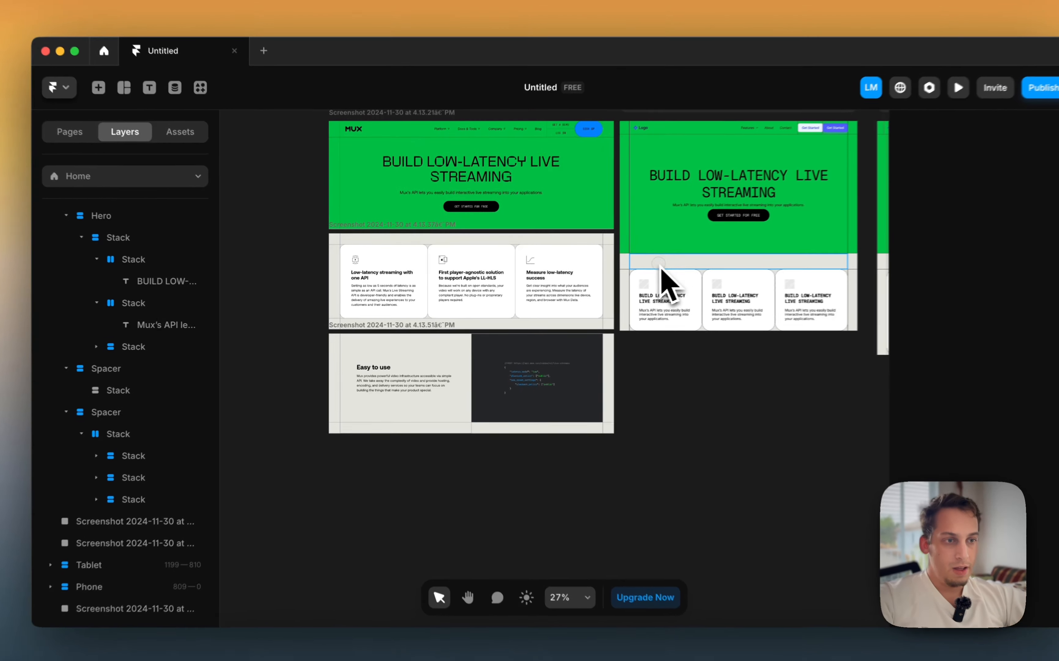
{"action": "left_click", "coordinate": [625, 271]}
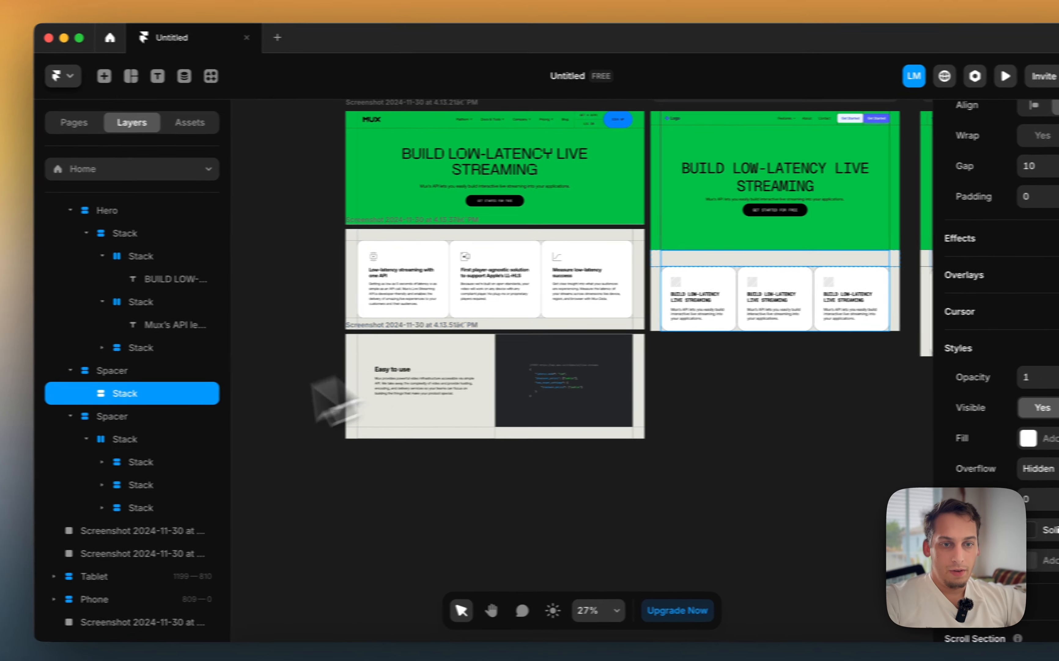
{"action": "left_click", "coordinate": [102, 361]}
{"action": "left_click", "coordinate": [107, 232]}
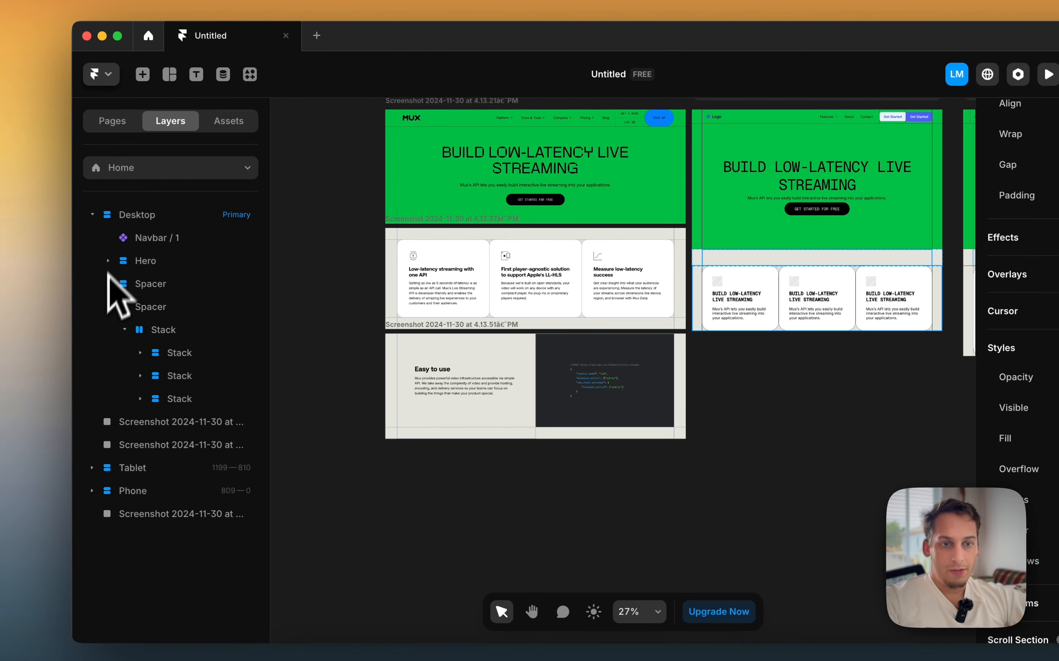
{"action": "double_click", "coordinate": [146, 309]}
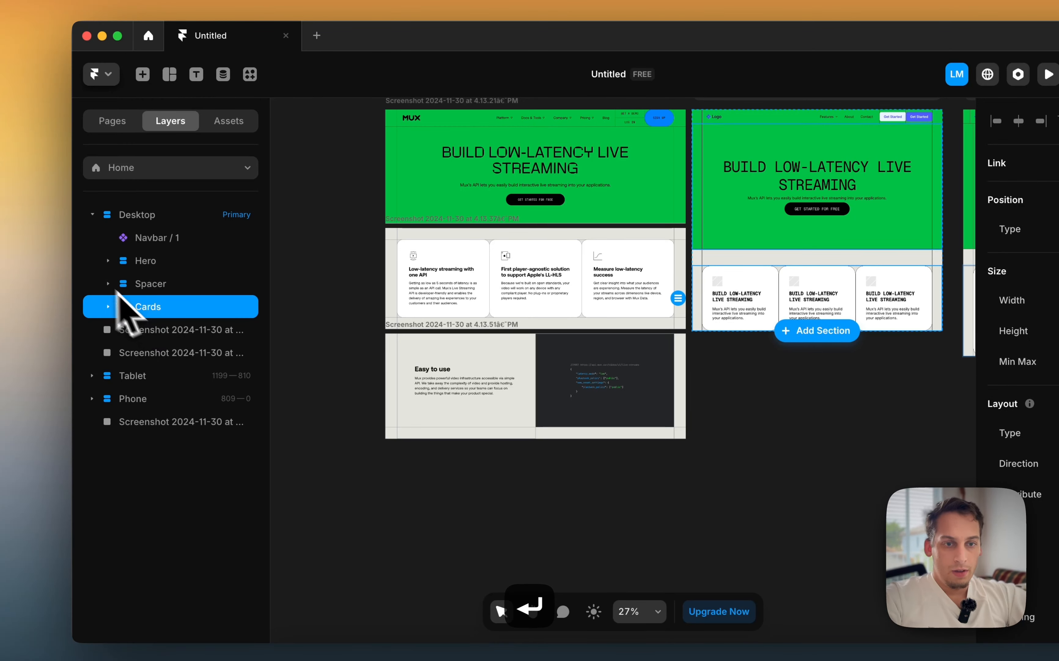
Duplicate the Spacer section, place the copy below the Cards section and collapse it in the layer tree
{"action": "left_click", "coordinate": [133, 292]}
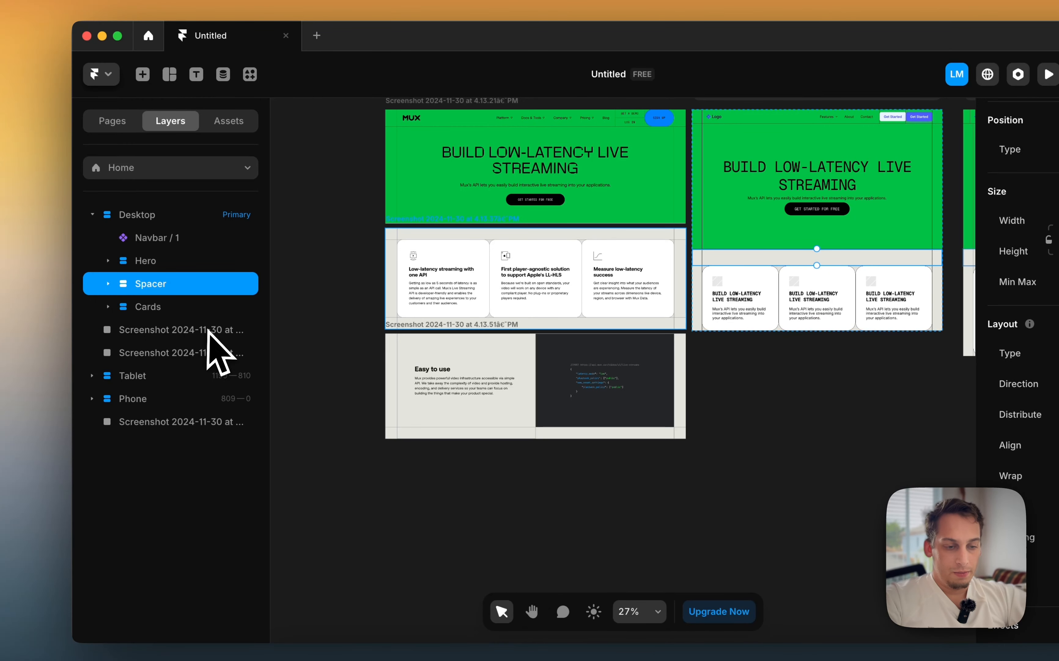
{"action": "key", "text": "super+d"}
{"action": "left_click_drag", "start_coordinate": [146, 358], "coordinate": [144, 359]}
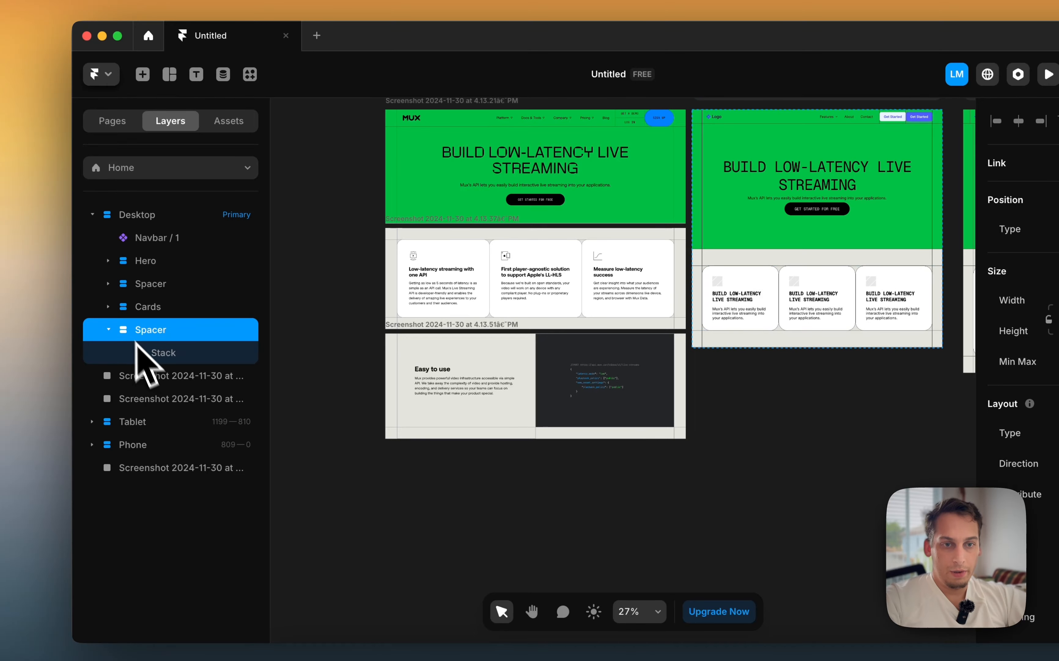
{"action": "left_click", "coordinate": [109, 330]}
Examine the Easy to use reference section and the page layout at the Desktop, Tablet and Phone breakpoints
{"action": "scroll", "coordinate": [307, 355], "scroll_direction": "down", "scroll_amount": 4}
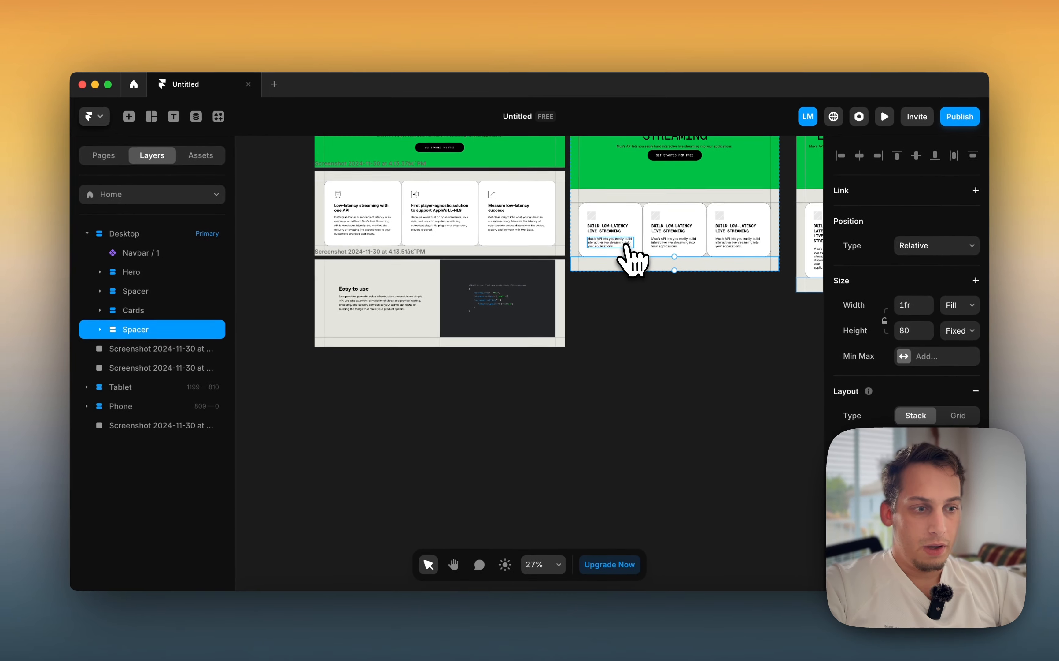
{"action": "scroll", "coordinate": [650, 260], "scroll_direction": "up", "scroll_amount": 4}
{"action": "scroll", "coordinate": [348, 297], "scroll_direction": "left", "scroll_amount": 2}
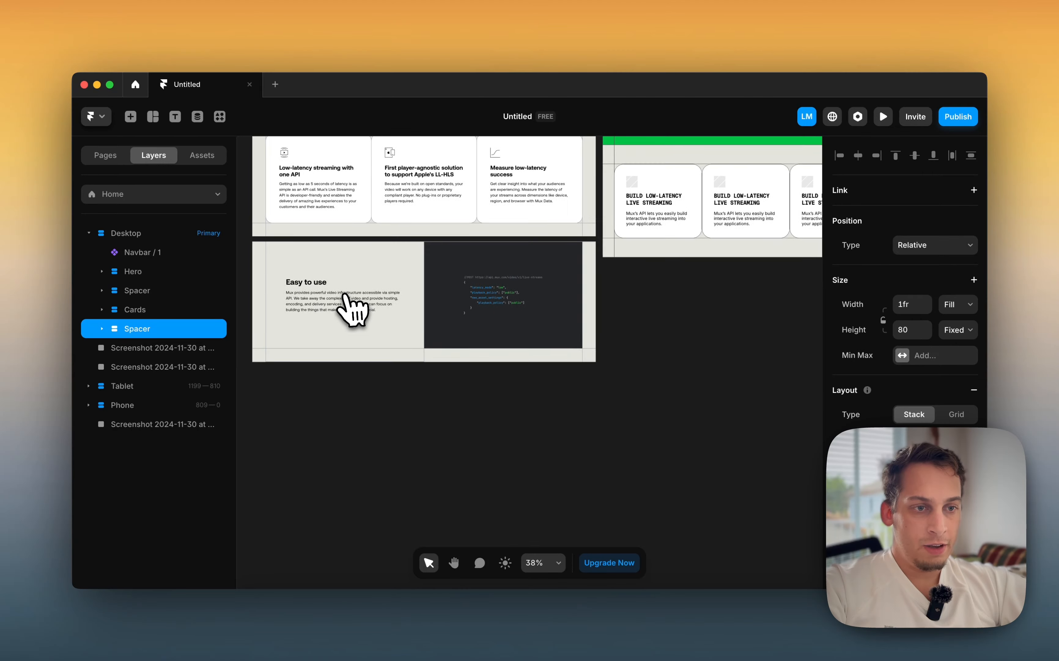
{"action": "scroll", "coordinate": [345, 297], "scroll_direction": "up", "scroll_amount": 2}
{"action": "scroll", "coordinate": [349, 311], "scroll_direction": "down", "scroll_amount": 3}
{"action": "scroll", "coordinate": [349, 311], "scroll_direction": "left", "scroll_amount": 1}
{"action": "scroll", "coordinate": [349, 311], "scroll_direction": "down", "scroll_amount": 1}
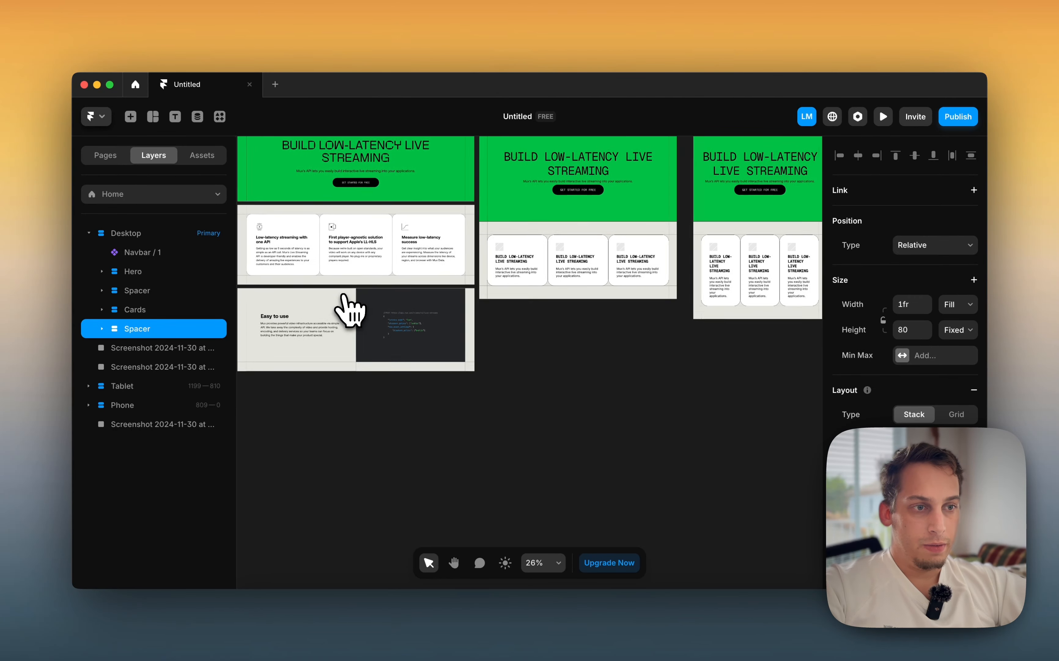
{"action": "scroll", "coordinate": [350, 311], "scroll_direction": "right", "scroll_amount": 2}
{"action": "scroll", "coordinate": [349, 311], "scroll_direction": "right", "scroll_amount": 2}
{"action": "scroll", "coordinate": [350, 311], "scroll_direction": "up", "scroll_amount": 1}
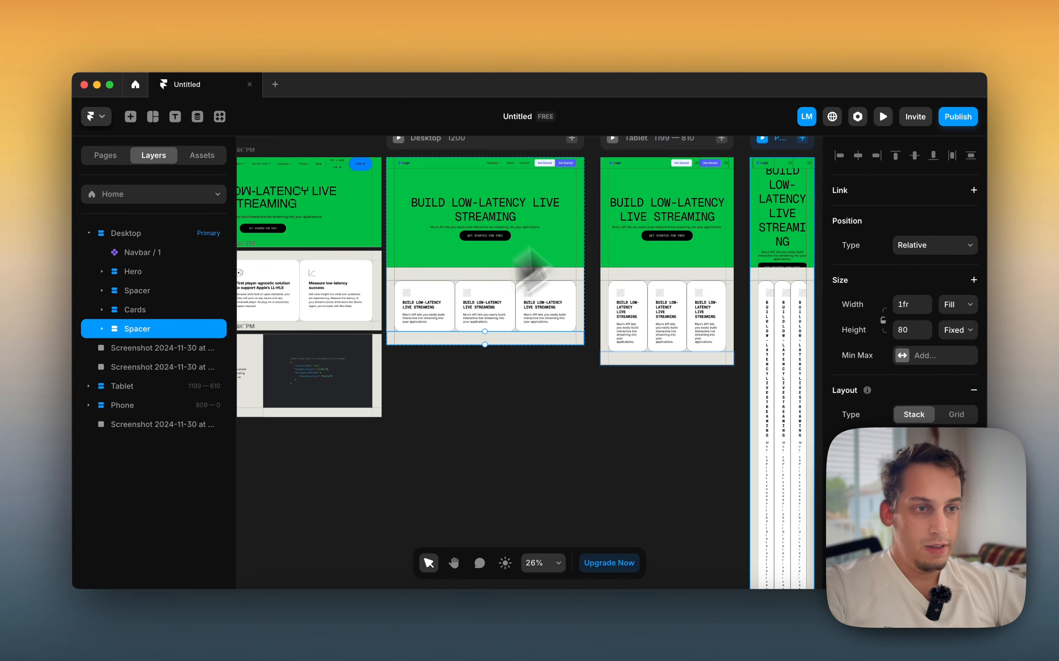
{"action": "scroll", "coordinate": [489, 315], "scroll_direction": "right", "scroll_amount": 3}
{"action": "scroll", "coordinate": [480, 317], "scroll_direction": "up", "scroll_amount": 1}
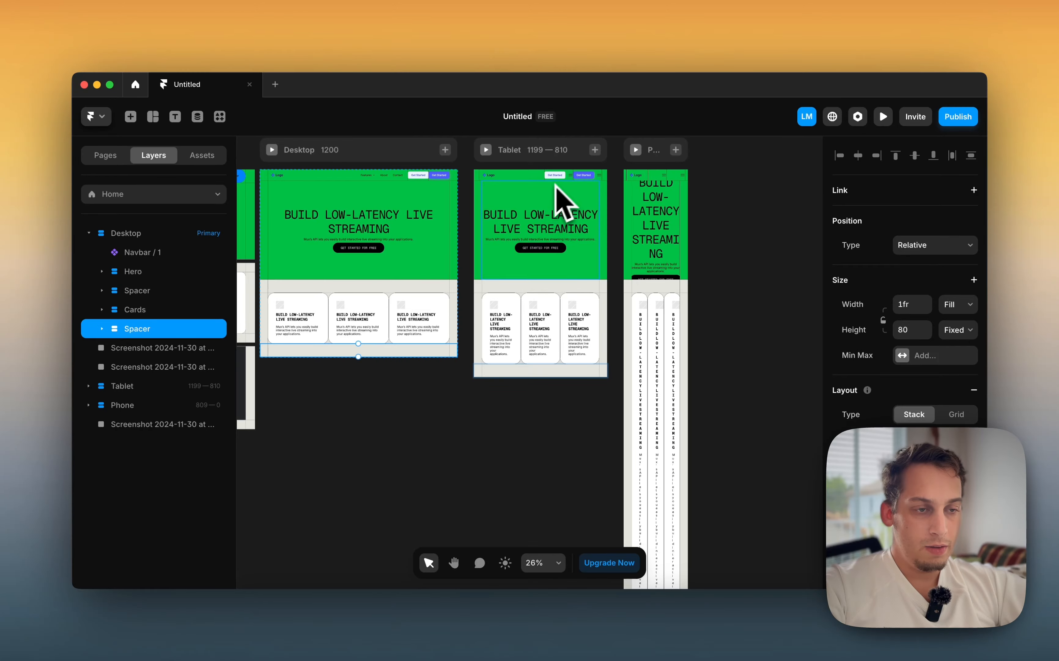
{"action": "scroll", "coordinate": [565, 205], "scroll_direction": "down", "scroll_amount": 2}
{"action": "scroll", "coordinate": [530, 272], "scroll_direction": "right", "scroll_amount": 2}
{"action": "scroll", "coordinate": [530, 273], "scroll_direction": "up", "scroll_amount": 2}
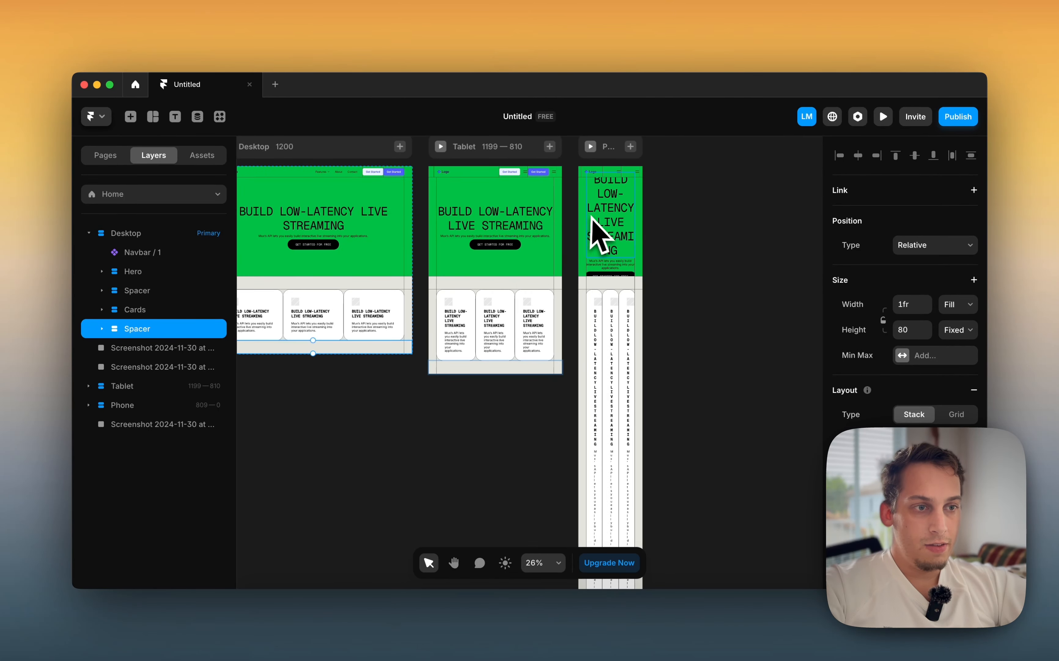
Set the direction of the stack holding the three cards to vertical at the Tablet breakpoint
{"action": "scroll", "coordinate": [592, 217], "scroll_direction": "up", "scroll_amount": 4}
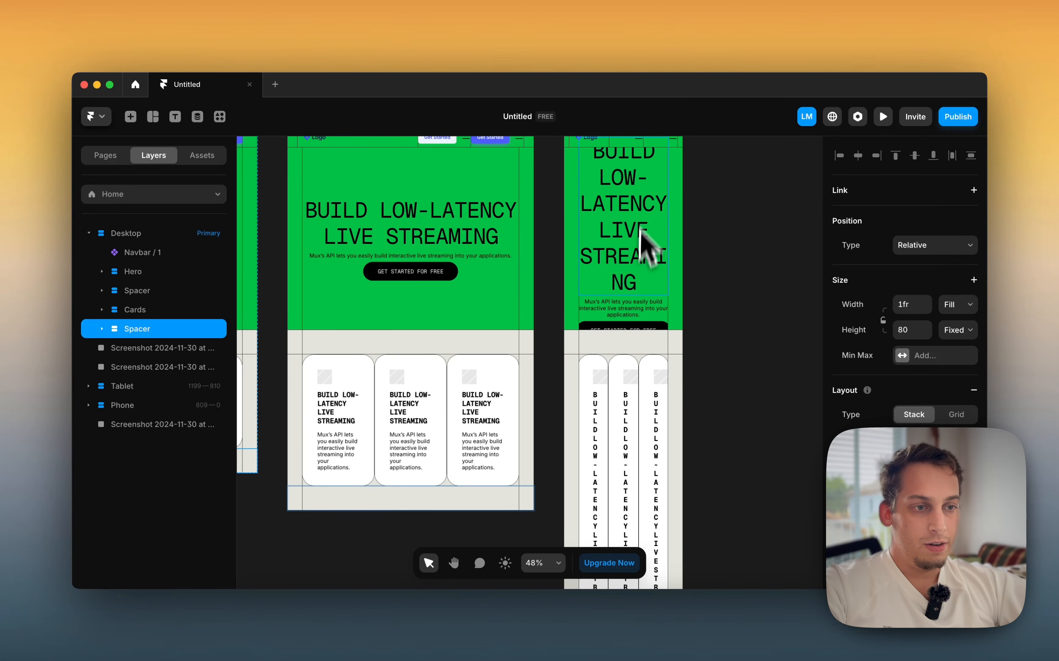
{"action": "scroll", "coordinate": [607, 279], "scroll_direction": "down", "scroll_amount": 5}
{"action": "scroll", "coordinate": [607, 280], "scroll_direction": "left", "scroll_amount": 4}
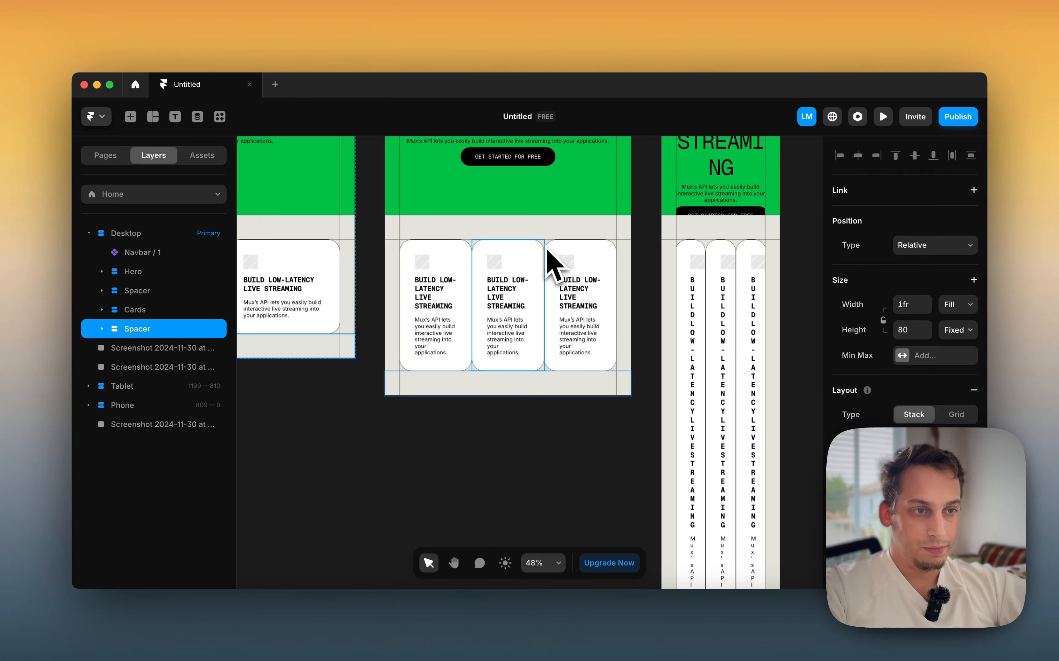
{"action": "left_click", "coordinate": [552, 258]}
{"action": "left_click", "coordinate": [130, 483]}
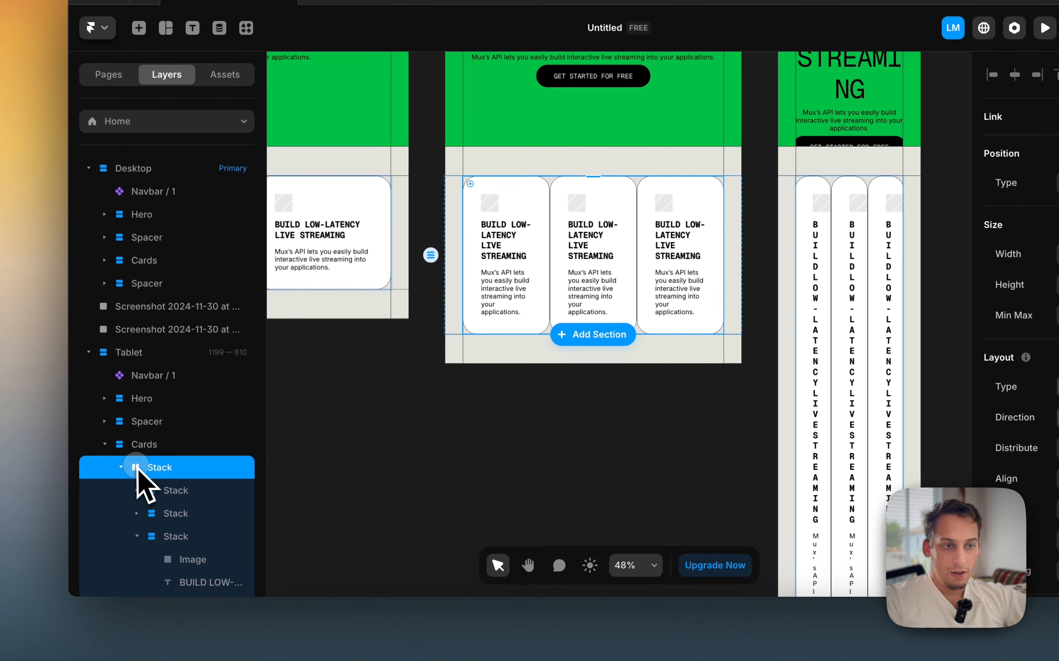
{"action": "left_click", "coordinate": [144, 444]}
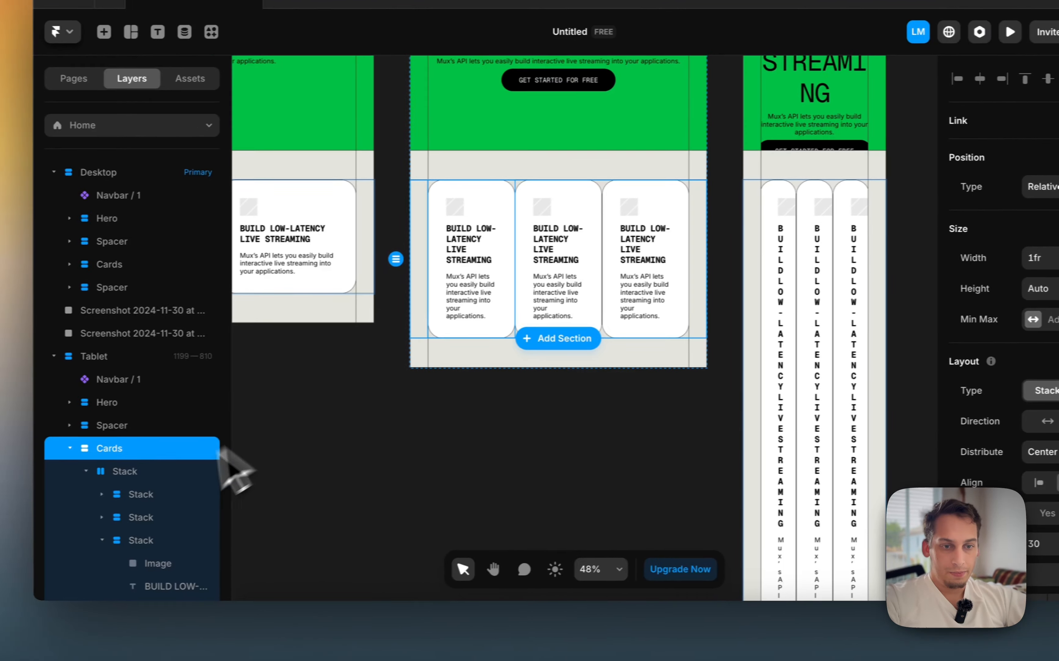
{"action": "left_click", "coordinate": [166, 474]}
{"action": "left_click", "coordinate": [1058, 421]}
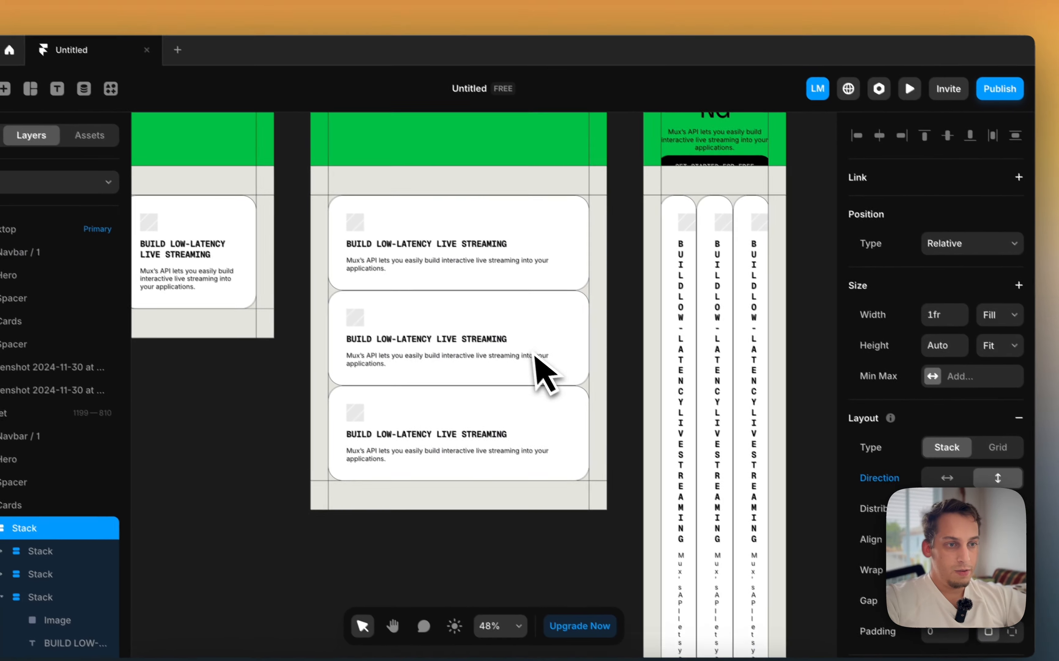
Set the direction of the three-card stack to vertical at the Phone breakpoint
{"action": "scroll", "coordinate": [534, 353], "scroll_direction": "left", "scroll_amount": 3}
{"action": "left_click", "coordinate": [399, 352]}
{"action": "scroll", "coordinate": [393, 352], "scroll_direction": "down", "scroll_amount": 3}
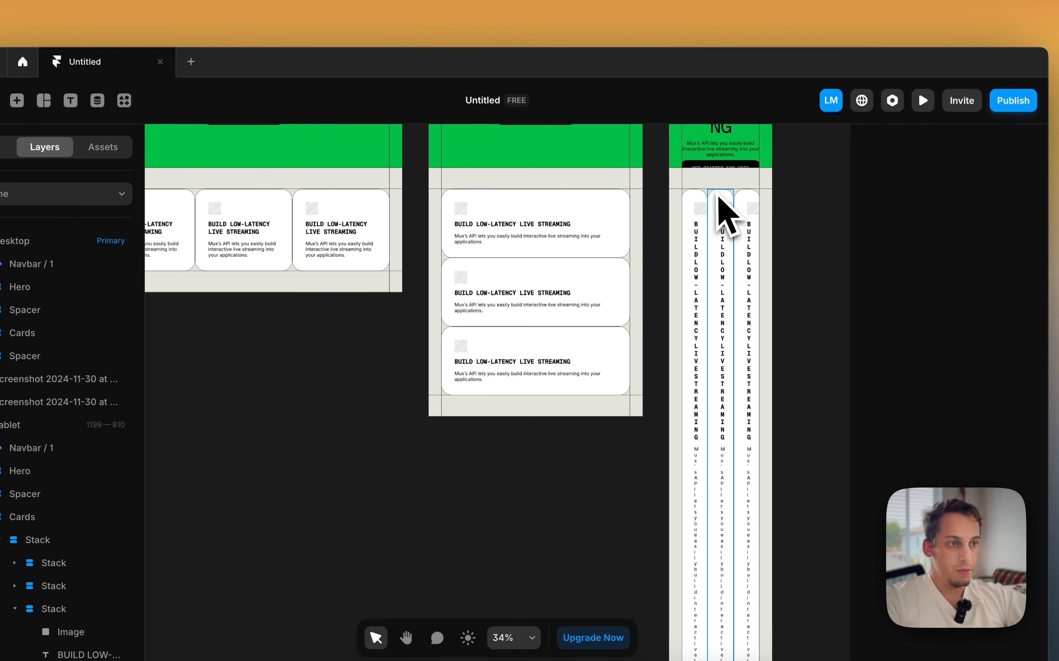
{"action": "left_click", "coordinate": [704, 196]}
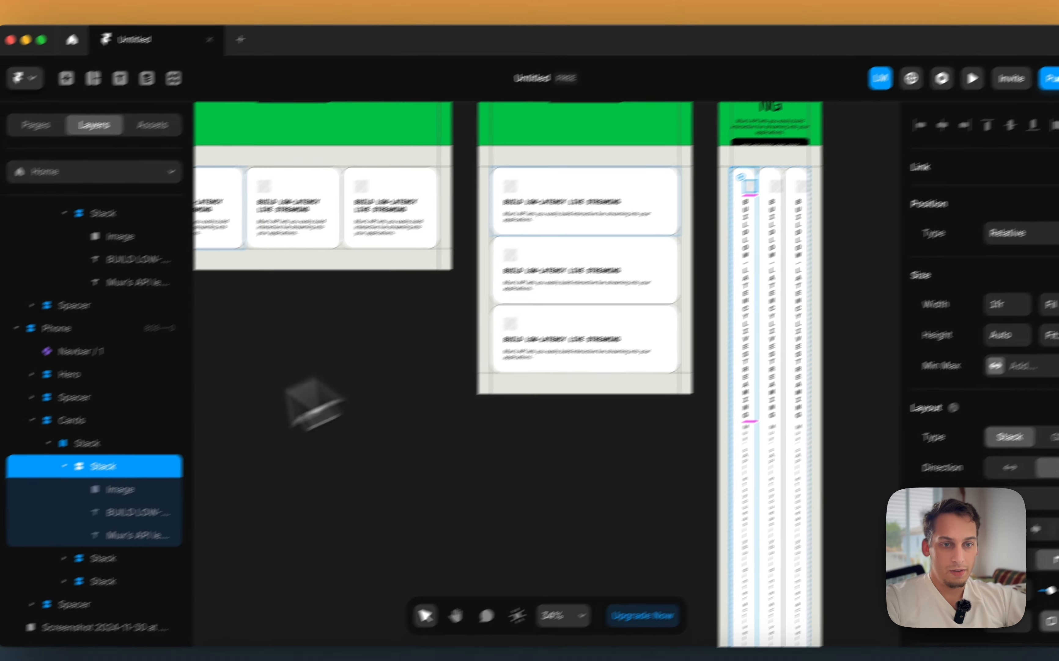
{"action": "left_click", "coordinate": [32, 470]}
{"action": "left_click", "coordinate": [1034, 426]}
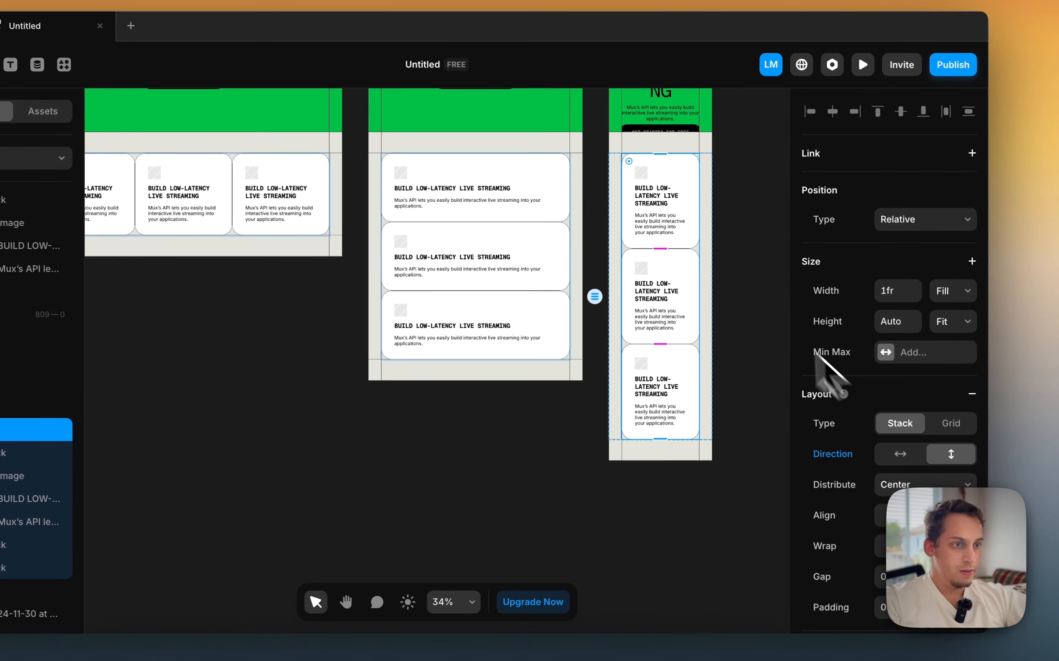
{"action": "left_click", "coordinate": [825, 261]}
{"action": "scroll", "coordinate": [825, 261], "scroll_direction": "up", "scroll_amount": 3}
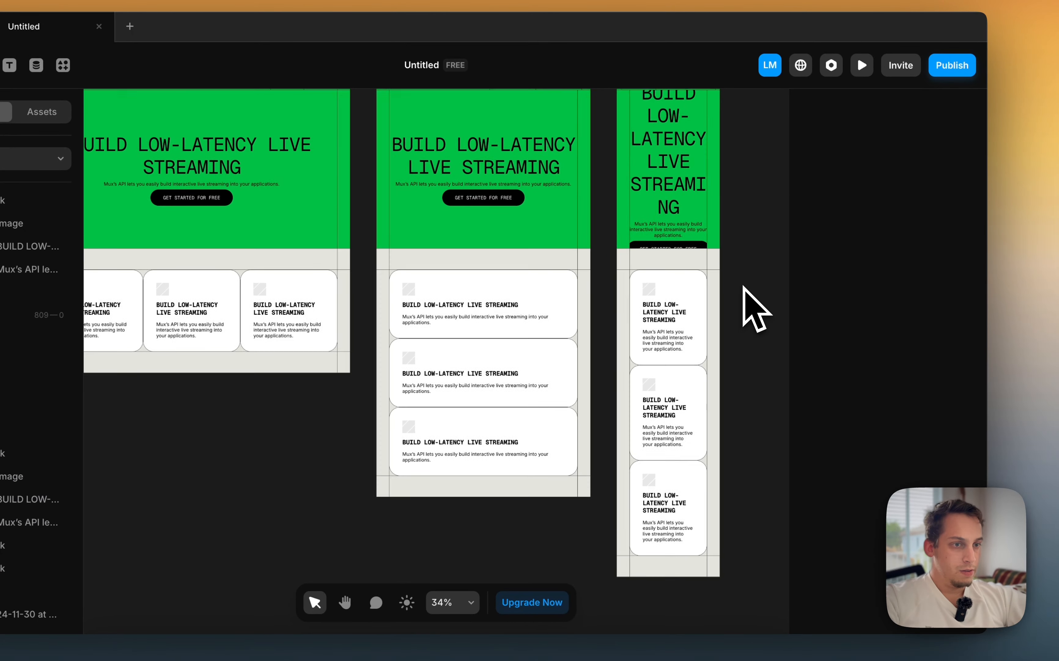
Set the height of the Phone Hero section to fit its content
{"action": "scroll", "coordinate": [745, 288], "scroll_direction": "down", "scroll_amount": 3}
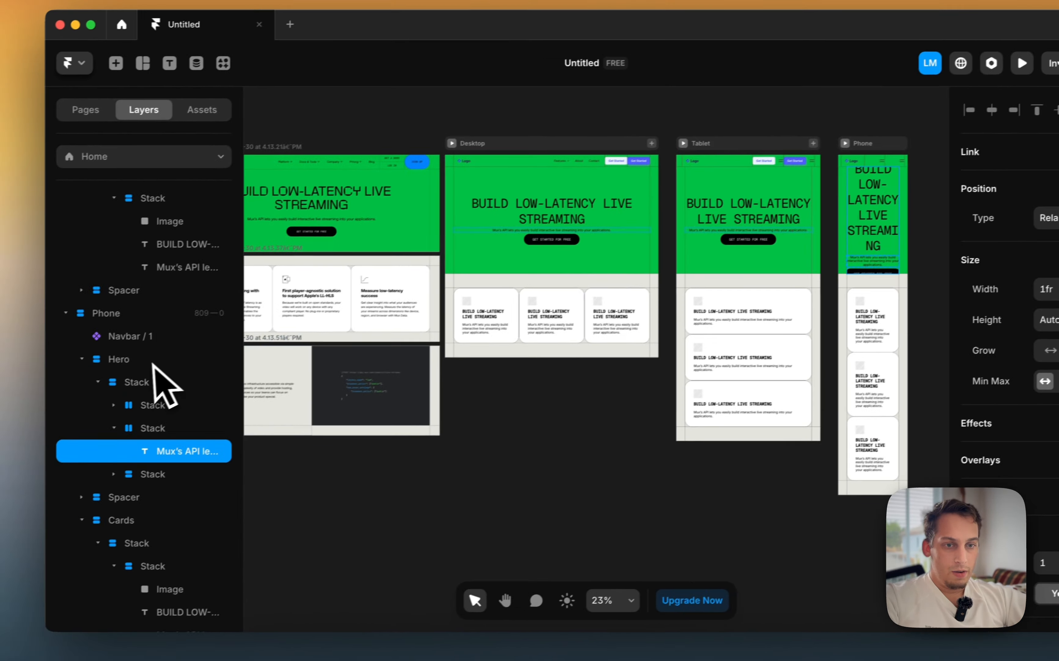
{"action": "left_click", "coordinate": [9, 383]}
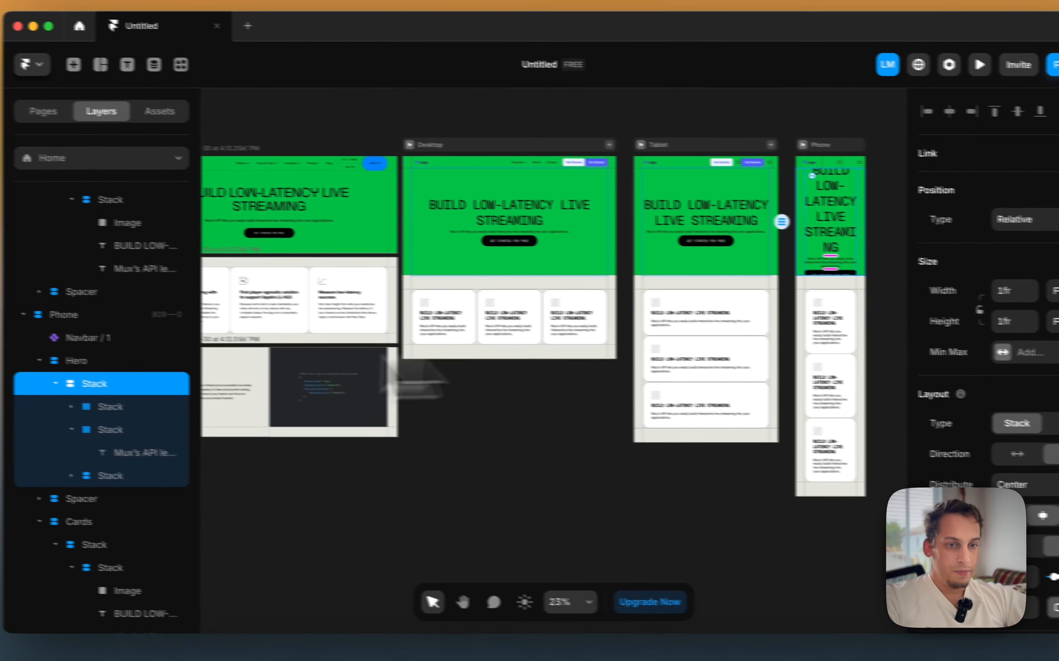
{"action": "left_click", "coordinate": [79, 364]}
{"action": "left_click", "coordinate": [1005, 329]}
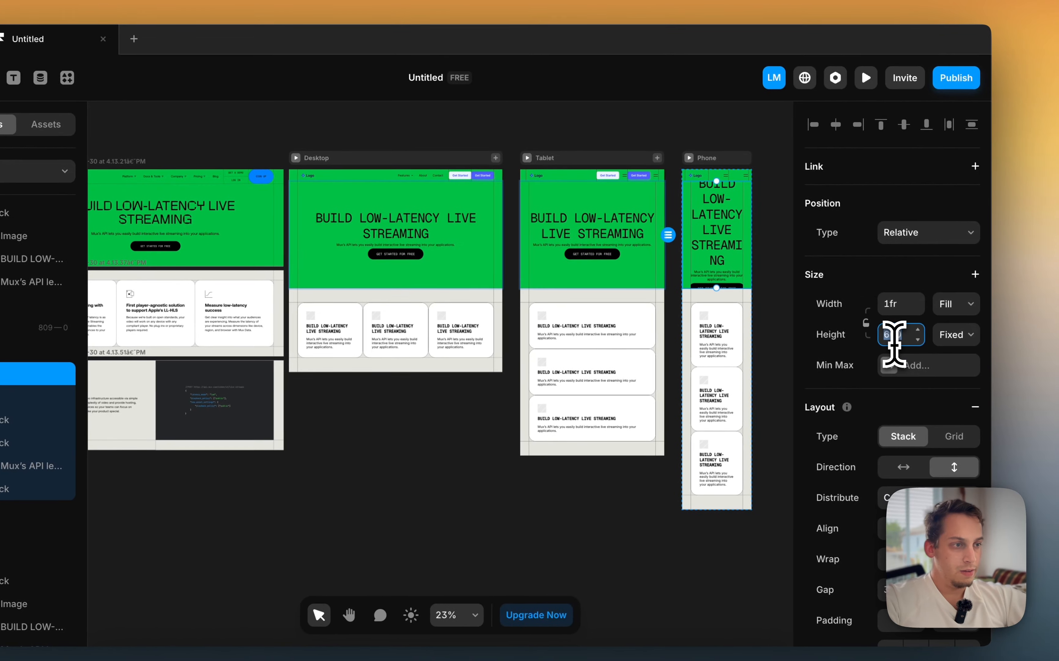
{"action": "left_click", "coordinate": [954, 334]}
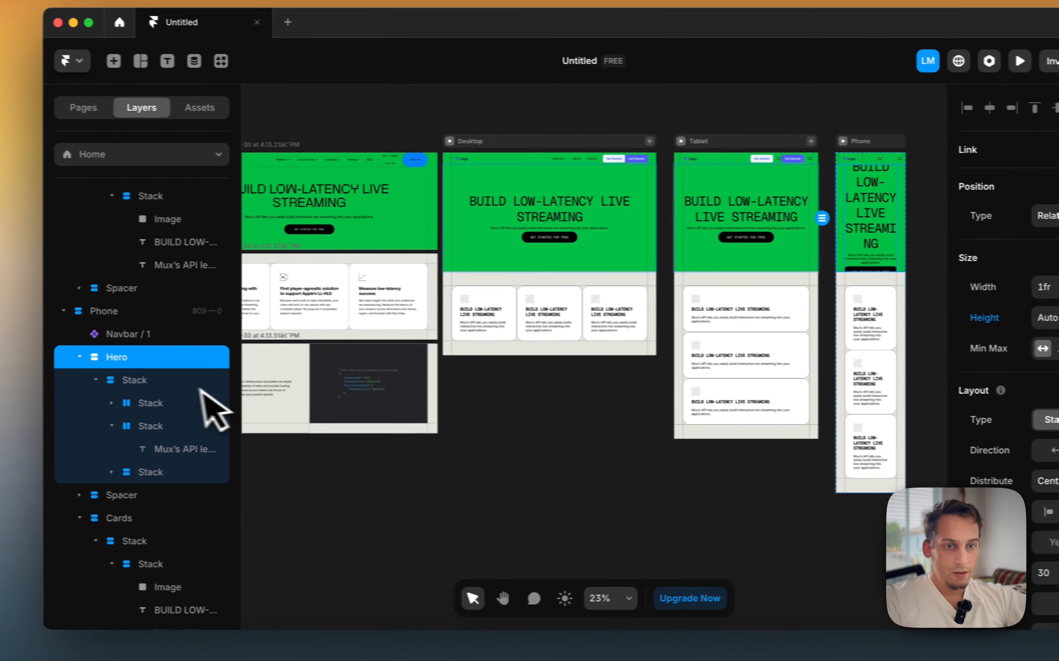
Set the height of the main stack inside the Phone Hero to Fit and expand its nested stacks in the layer tree
{"action": "left_click", "coordinate": [166, 379]}
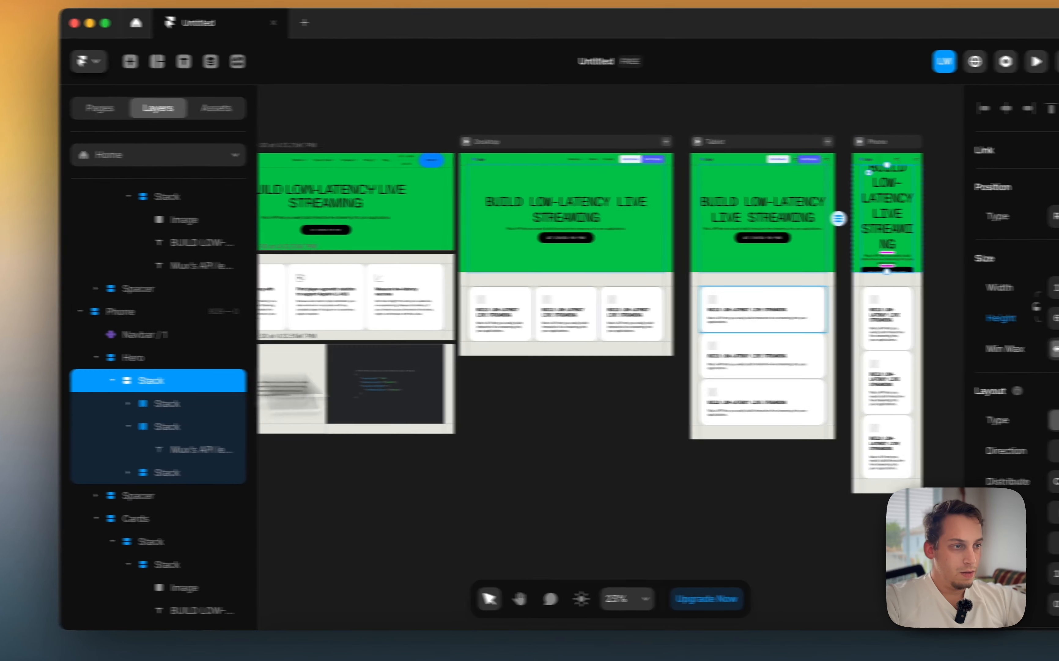
{"action": "left_click", "coordinate": [976, 316]}
{"action": "left_click", "coordinate": [945, 348]}
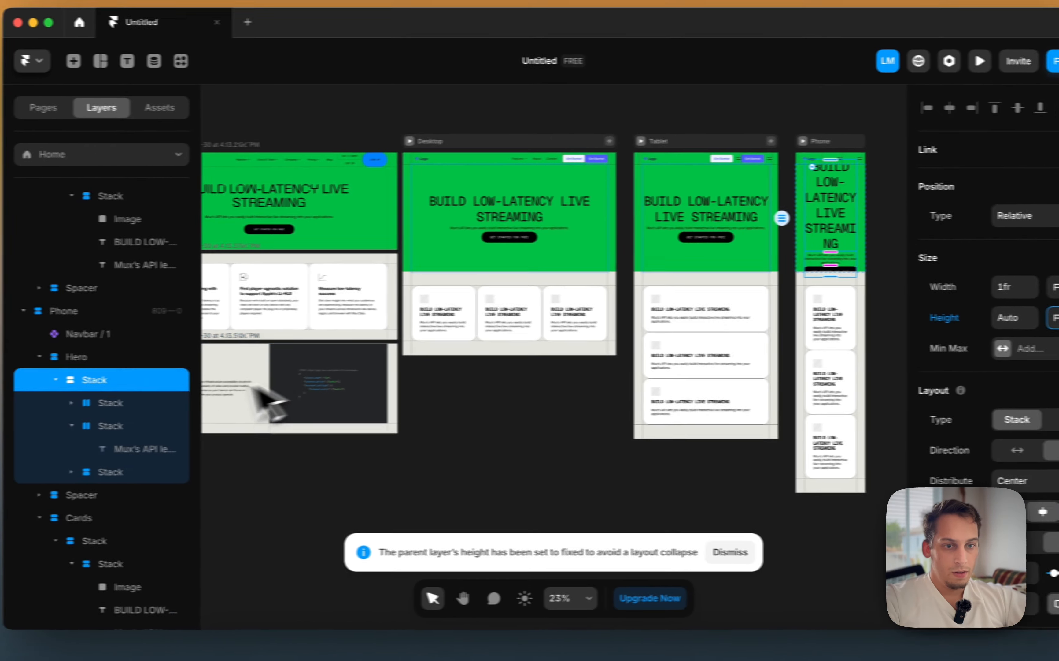
{"action": "left_click", "coordinate": [8, 397]}
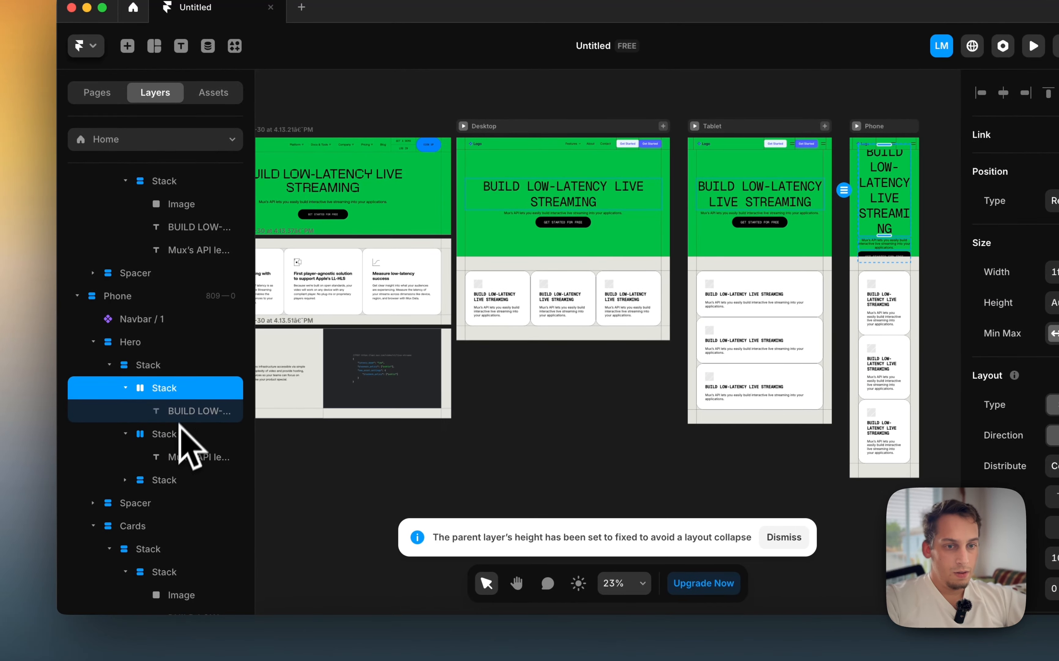
{"action": "left_click", "coordinate": [175, 479]}
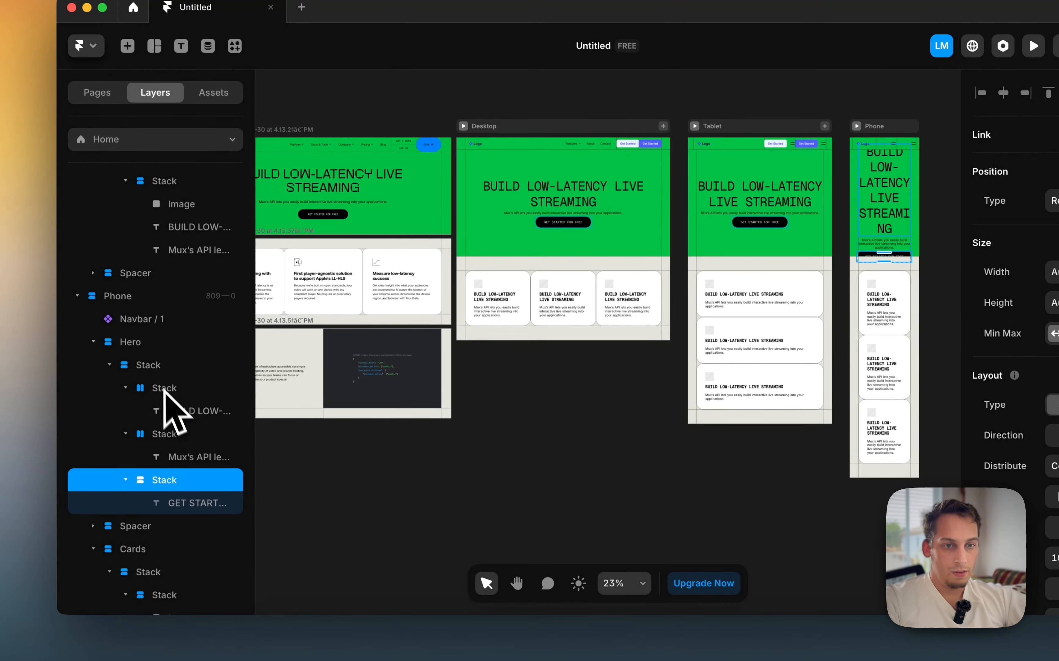
Extend the Phone Hero section to a fixed height of 821 and set its inner stack's height to Fill
{"action": "left_click", "coordinate": [158, 365]}
{"action": "left_click", "coordinate": [159, 341]}
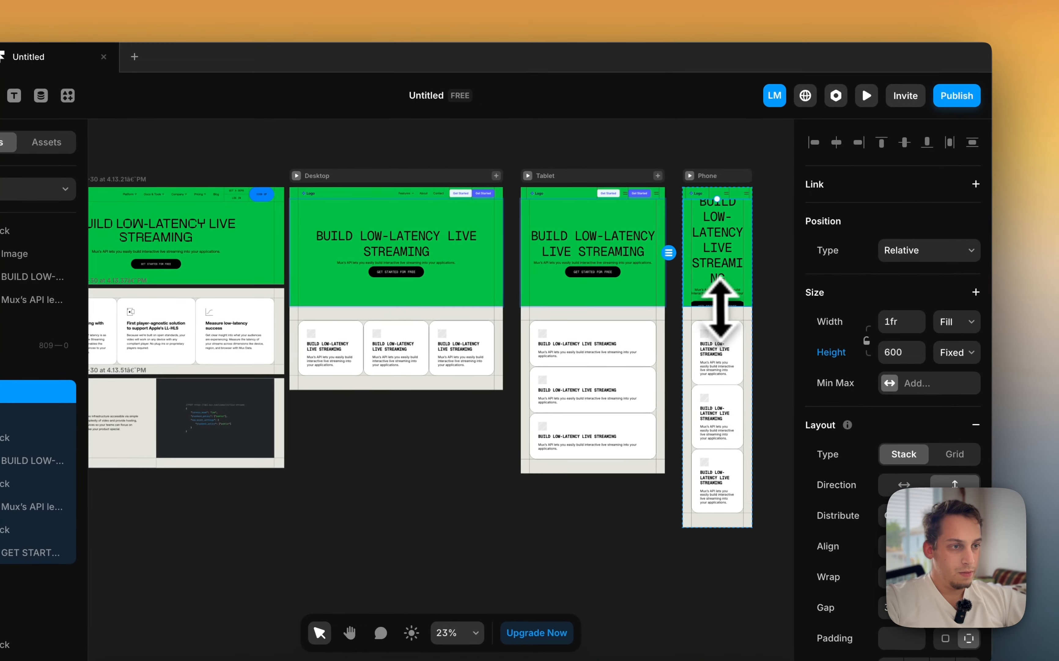
{"action": "left_click_drag", "start_coordinate": [885, 261], "coordinate": [885, 268]}
{"action": "left_click_drag", "start_coordinate": [713, 319], "coordinate": [713, 347]}
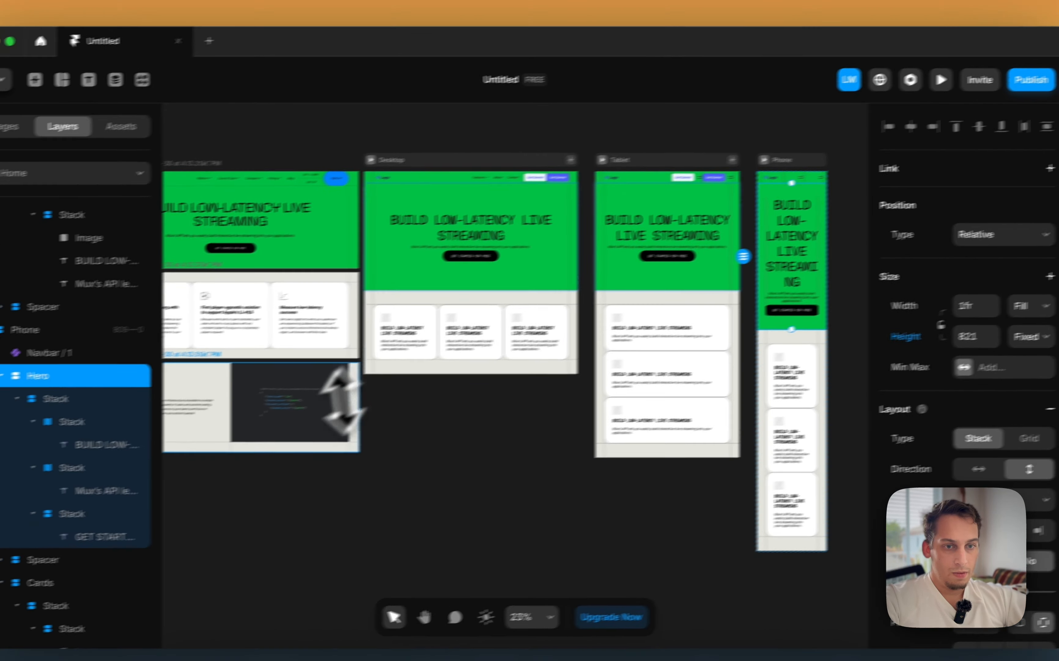
{"action": "left_click", "coordinate": [31, 415]}
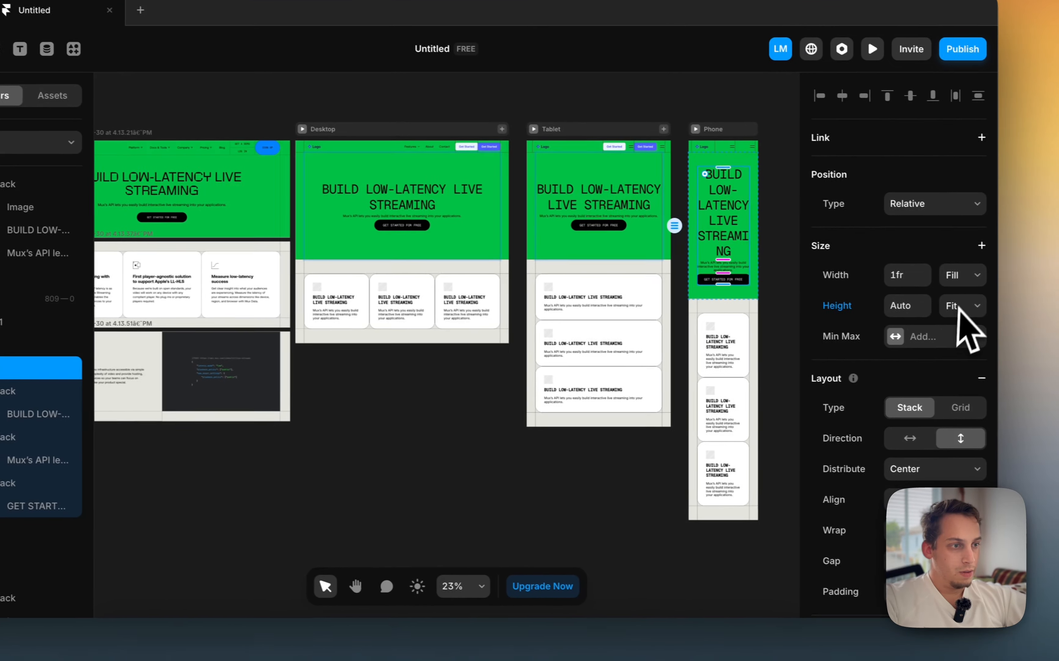
{"action": "left_click", "coordinate": [962, 306]}
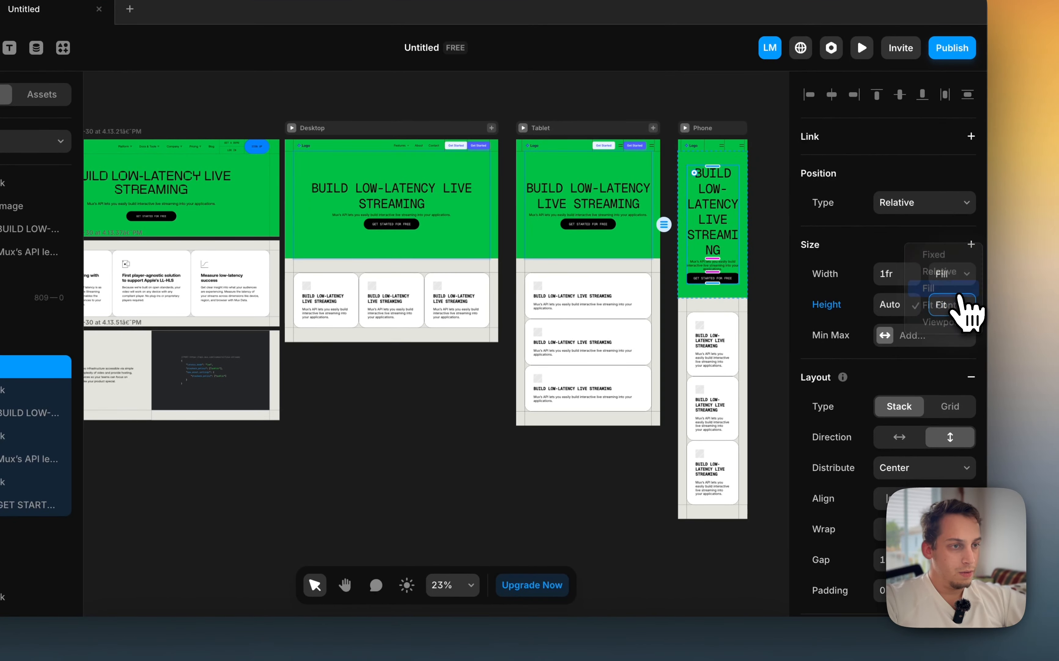
Reduce the font size of the Phone Hero heading until the word STREAMING fits on a single line
{"action": "scroll", "coordinate": [762, 248], "scroll_direction": "up", "scroll_amount": 3}
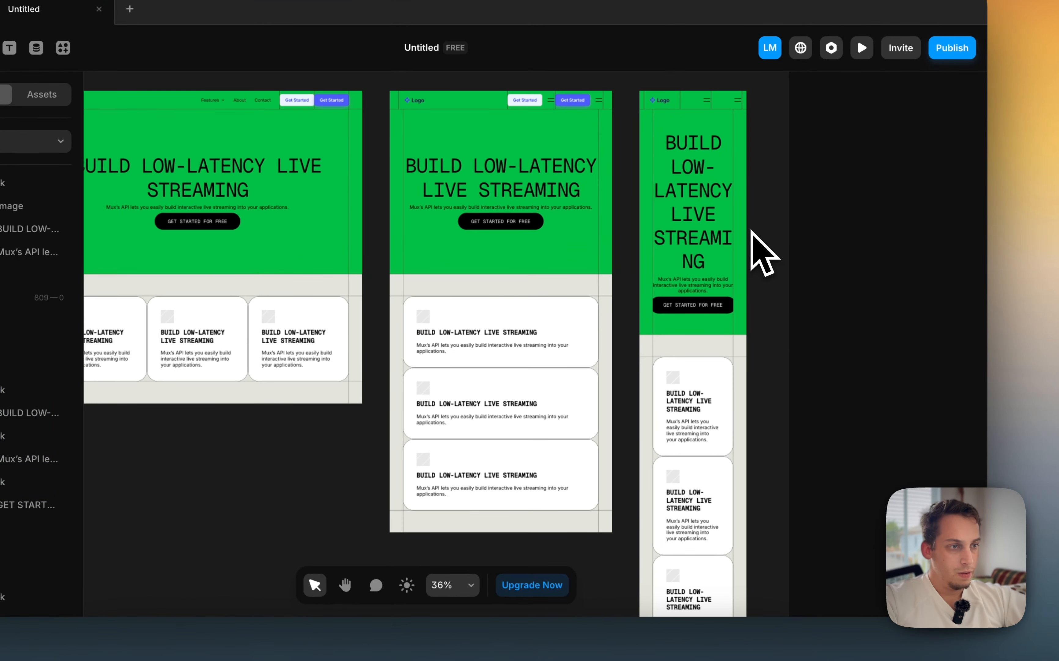
{"action": "left_click", "coordinate": [692, 222]}
{"action": "scroll", "coordinate": [880, 390], "scroll_direction": "down", "scroll_amount": 6}
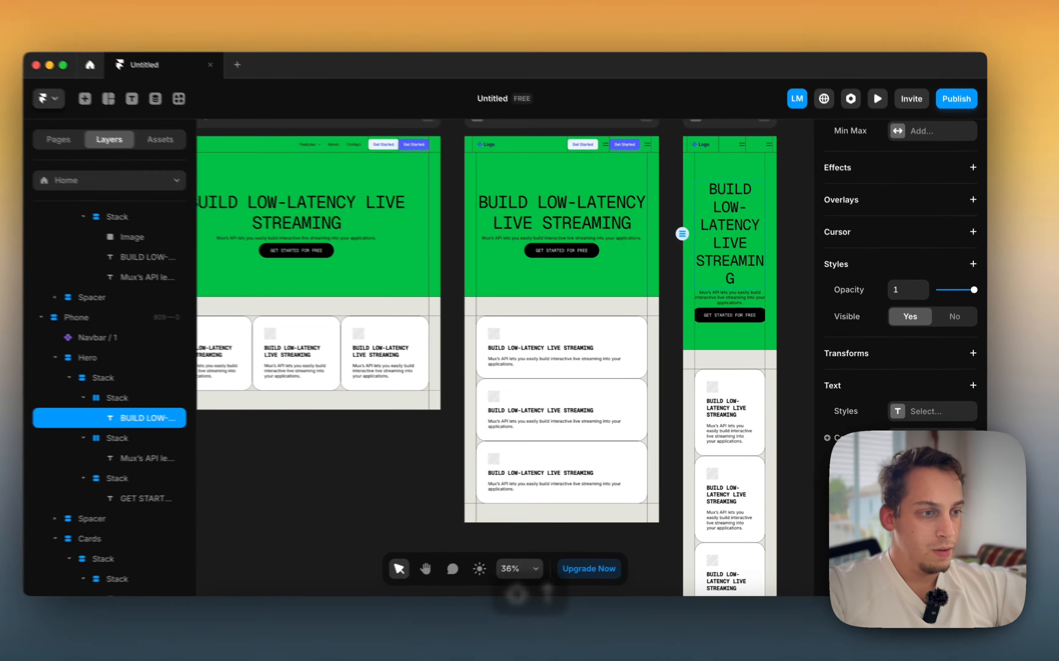
{"action": "key", "text": "Down"}
{"action": "key", "text": "Down"}
{"action": "key", "text": "Down"}
{"action": "key", "text": "Down"}
{"action": "key", "text": "Down"}
{"action": "key", "text": "Down"}
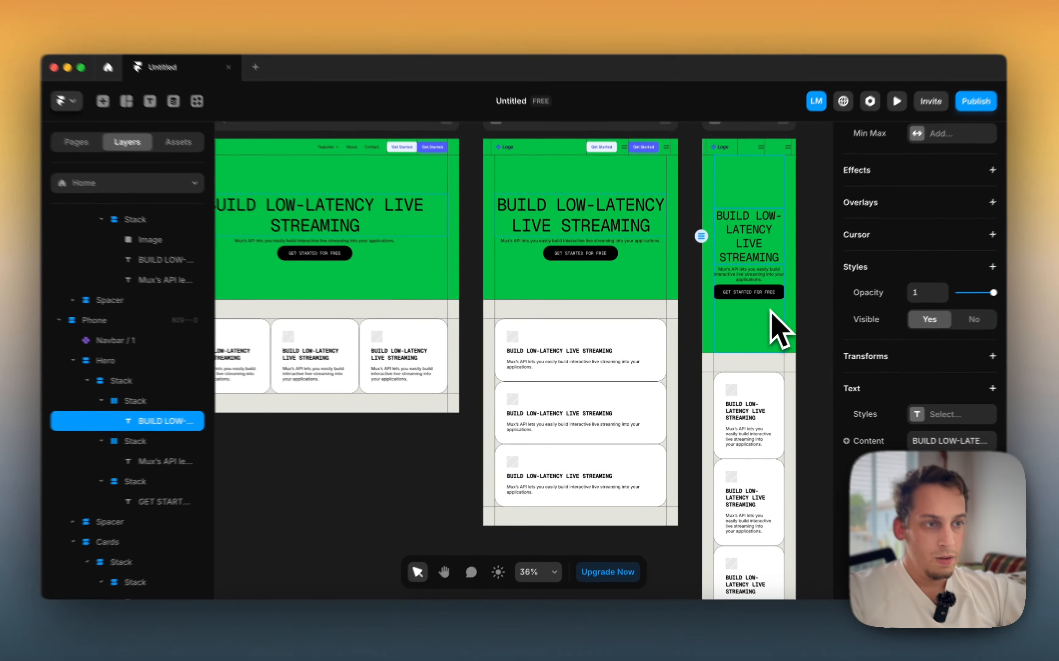
Shorten the Phone Hero section to a fixed height of 630
{"action": "left_click", "coordinate": [769, 306]}
{"action": "left_click", "coordinate": [176, 365]}
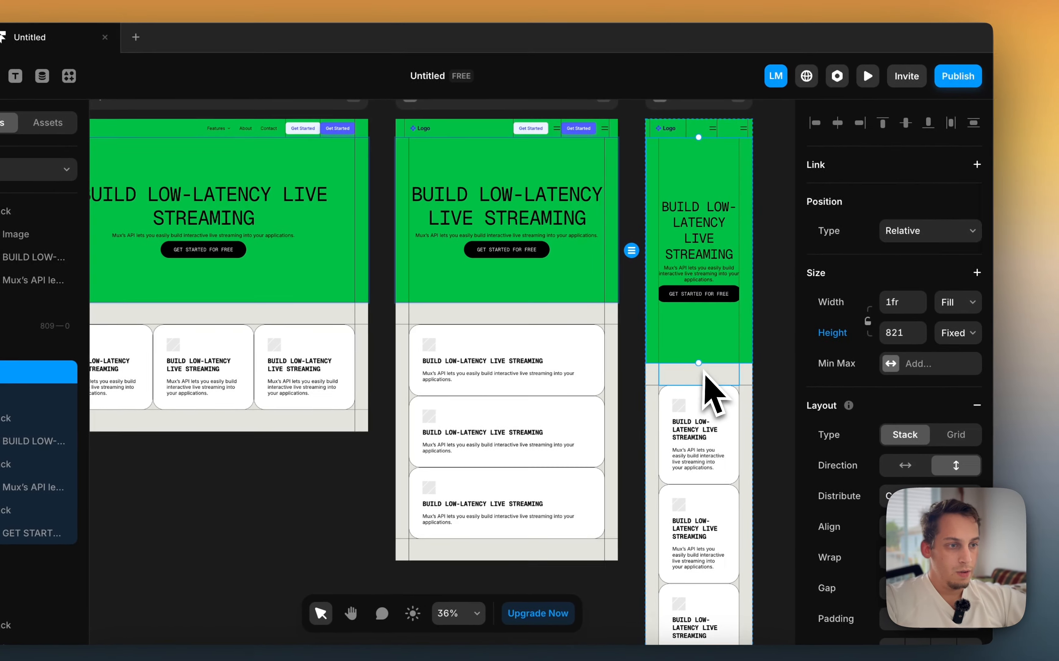
{"action": "left_click_drag", "start_coordinate": [851, 333], "coordinate": [854, 291]}
{"action": "left_click_drag", "start_coordinate": [695, 321], "coordinate": [696, 312]}
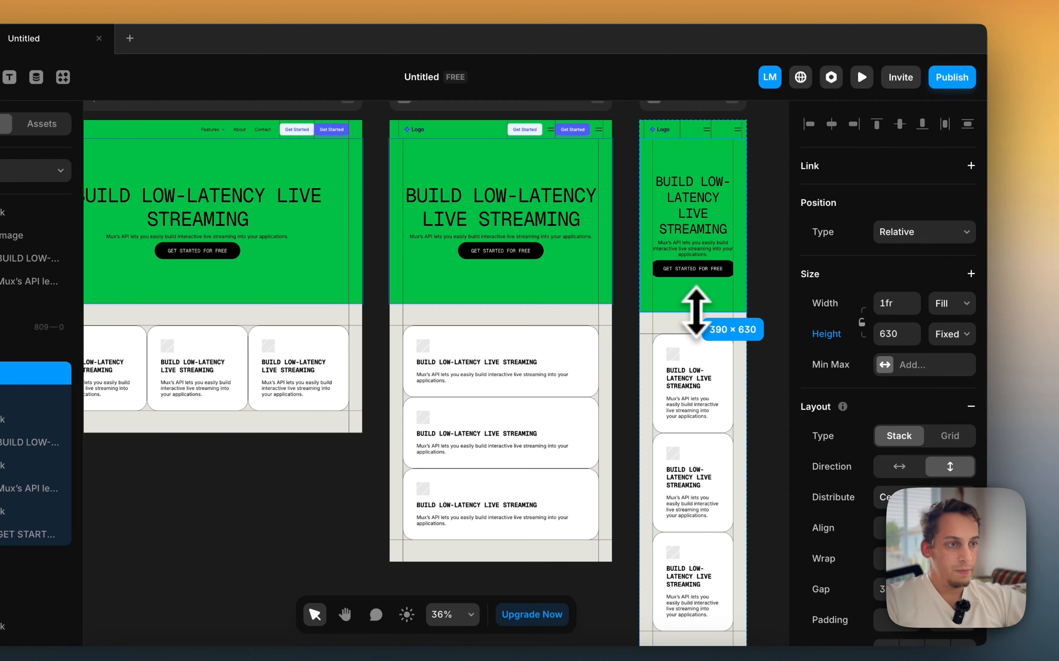
{"action": "left_click", "coordinate": [771, 260]}
Set the width of the GET STARTED FOR FREE button in the Phone Hero to Fill
{"action": "scroll", "coordinate": [742, 267], "scroll_direction": "up", "scroll_amount": 6}
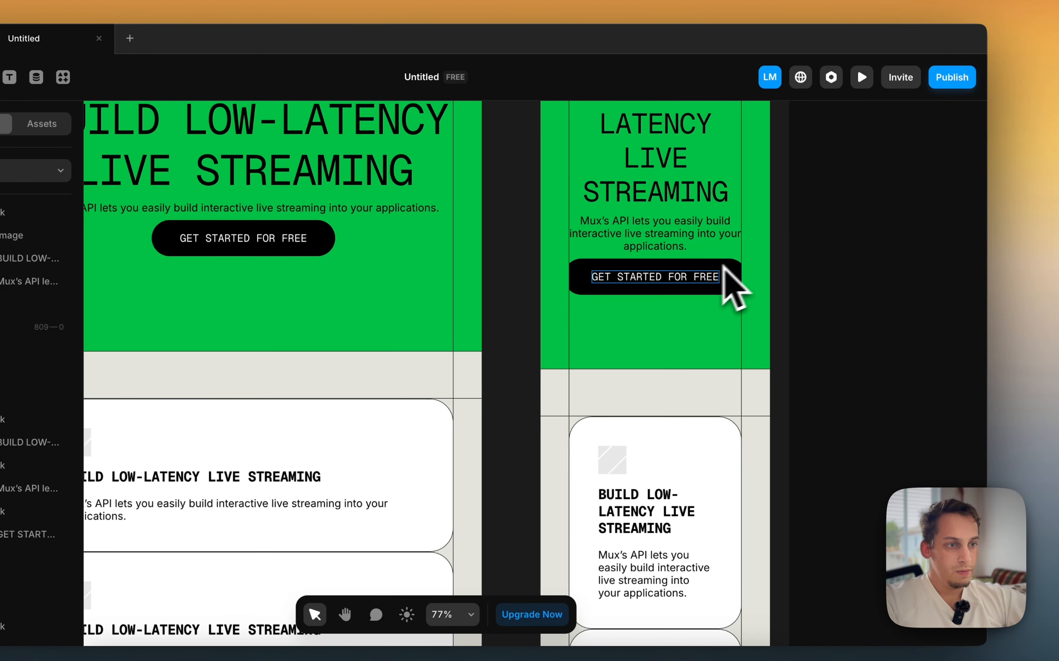
{"action": "left_click", "coordinate": [586, 290]}
{"action": "left_click", "coordinate": [952, 308]}
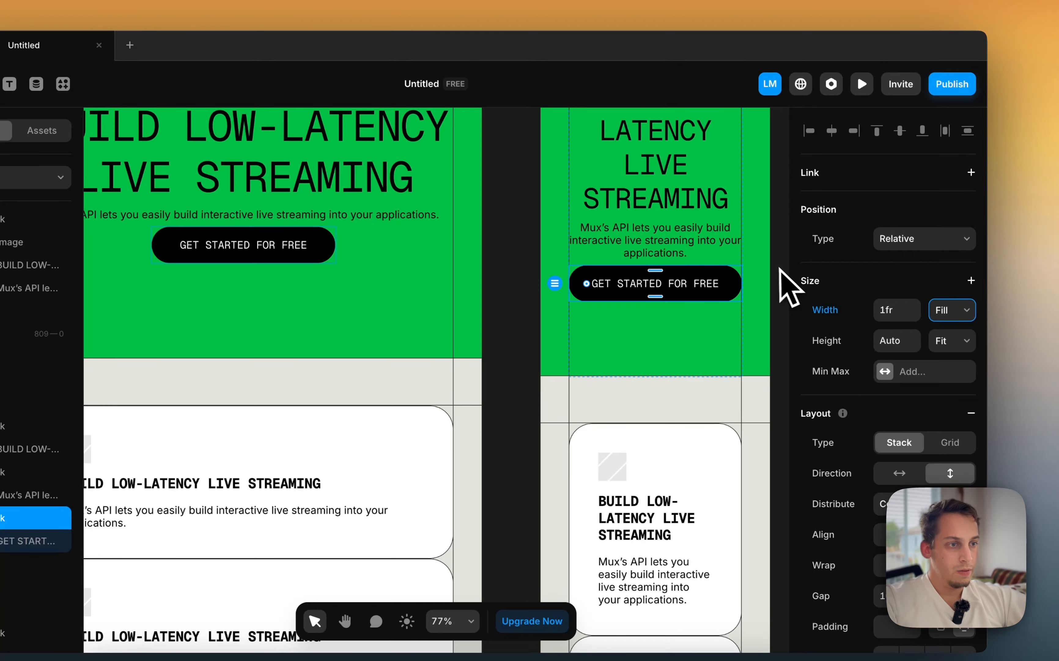
{"action": "left_click", "coordinate": [784, 284]}
{"action": "scroll", "coordinate": [782, 285], "scroll_direction": "down", "scroll_amount": 5}
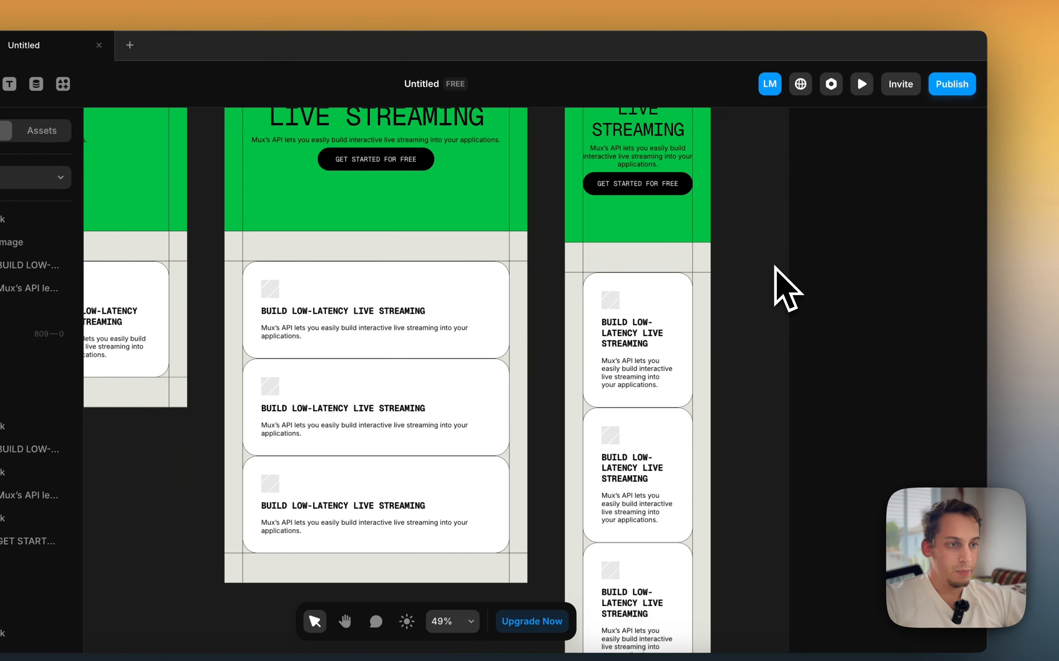
Open the Navbar component and delete the hamburger icon between the two Get Started buttons in the Tablet variant
{"action": "scroll", "coordinate": [786, 287], "scroll_direction": "down", "scroll_amount": 6}
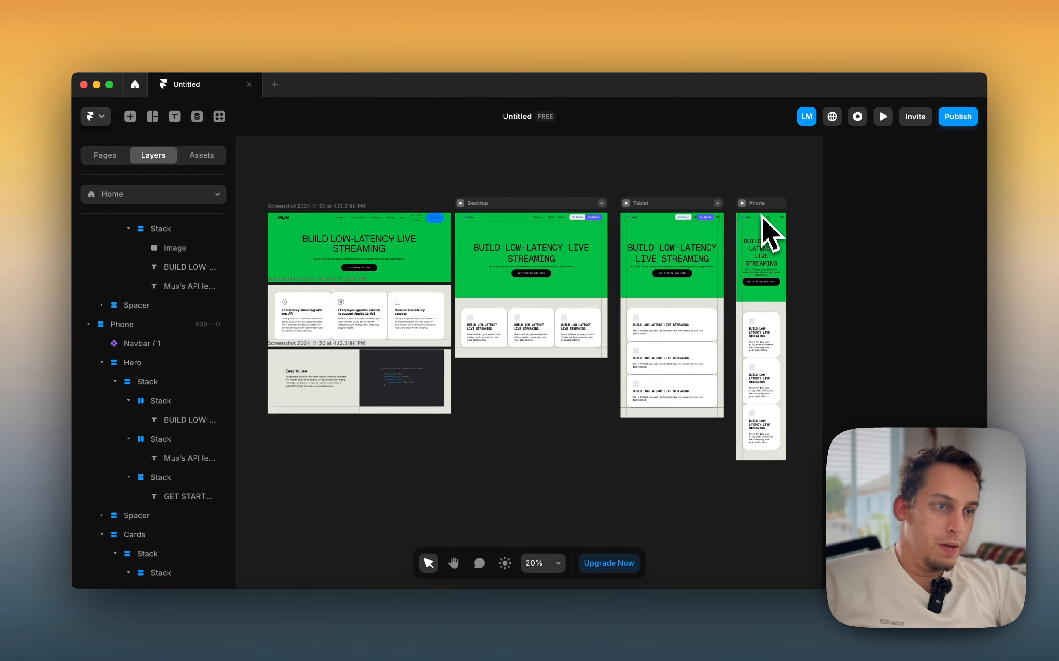
{"action": "scroll", "coordinate": [766, 230], "scroll_direction": "up", "scroll_amount": 3}
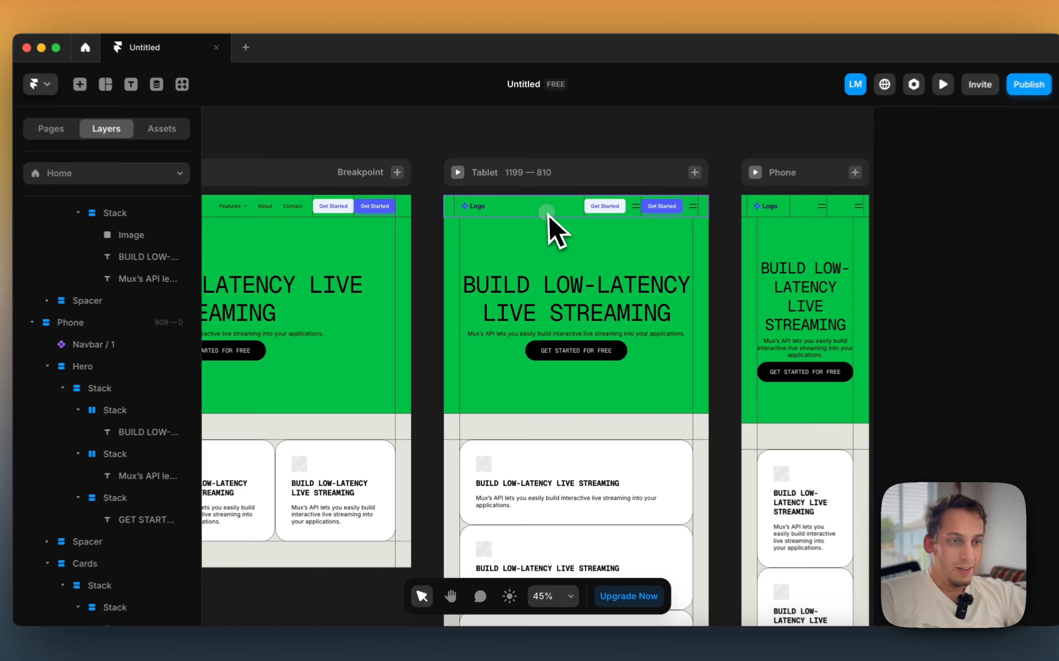
{"action": "double_click", "coordinate": [541, 246]}
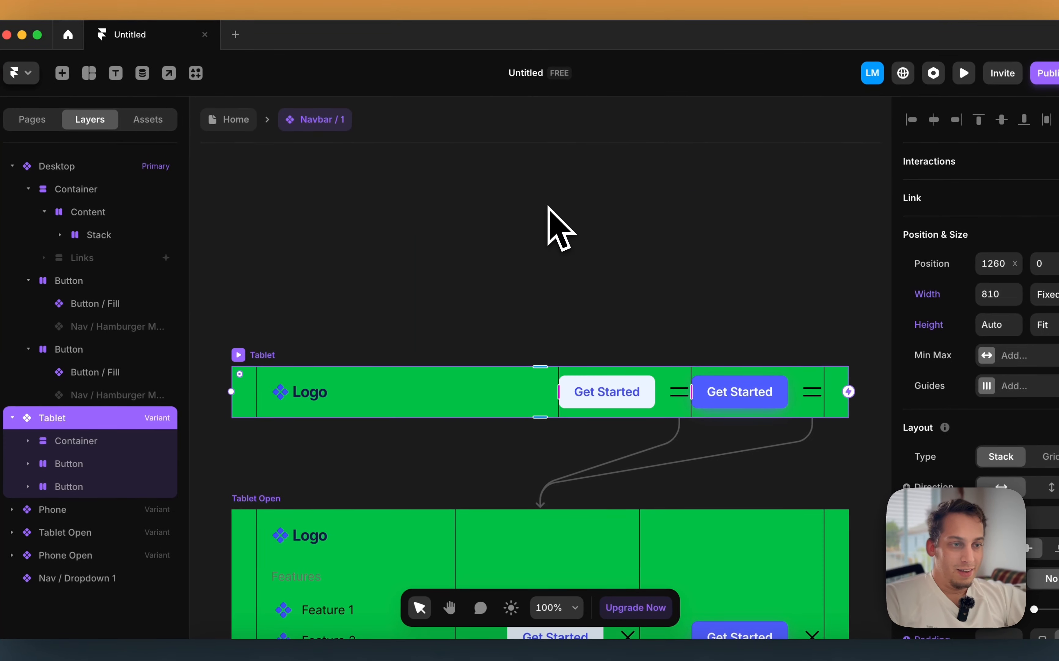
{"action": "scroll", "coordinate": [548, 208], "scroll_direction": "down", "scroll_amount": 3}
{"action": "left_click", "coordinate": [671, 262]}
{"action": "key", "text": "BackSpace"}
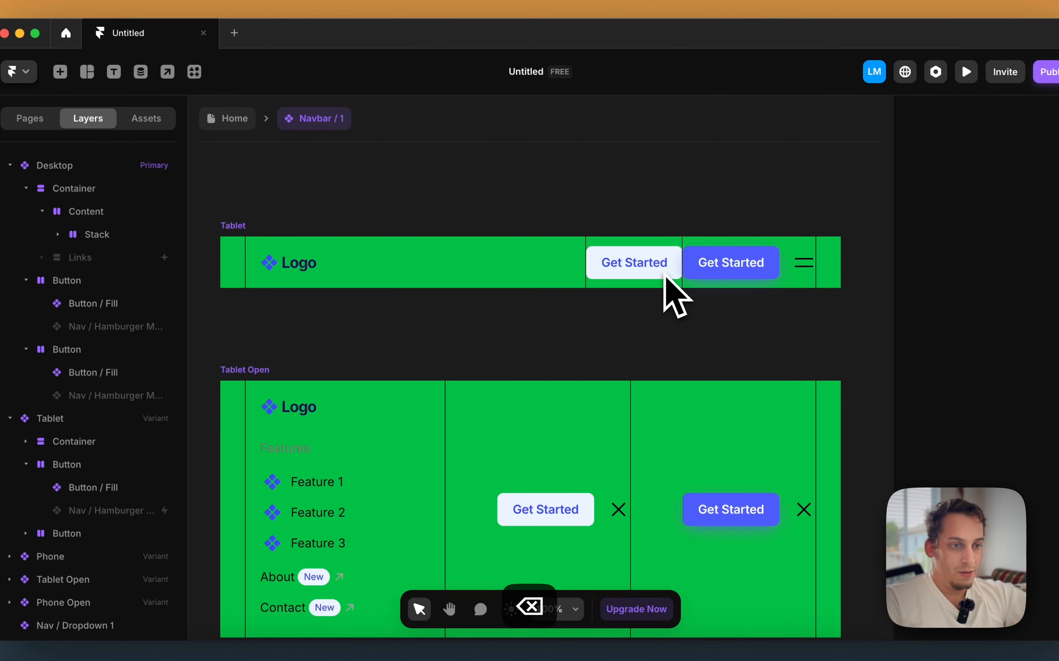
Delete the first button container with its hamburger icon from the Phone navbar variant, keeping the outer hamburger icon
{"action": "scroll", "coordinate": [676, 297], "scroll_direction": "down", "scroll_amount": 3}
{"action": "scroll", "coordinate": [707, 306], "scroll_direction": "right", "scroll_amount": 5}
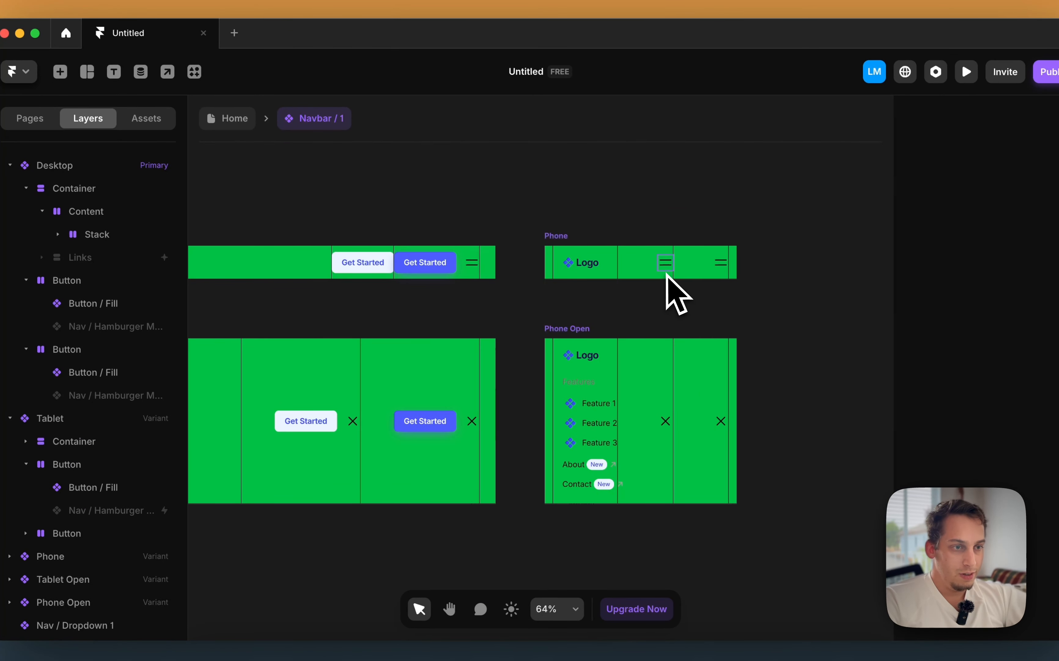
{"action": "left_click", "coordinate": [665, 263]}
{"action": "left_click", "coordinate": [651, 266]}
{"action": "key", "text": "BackSpace"}
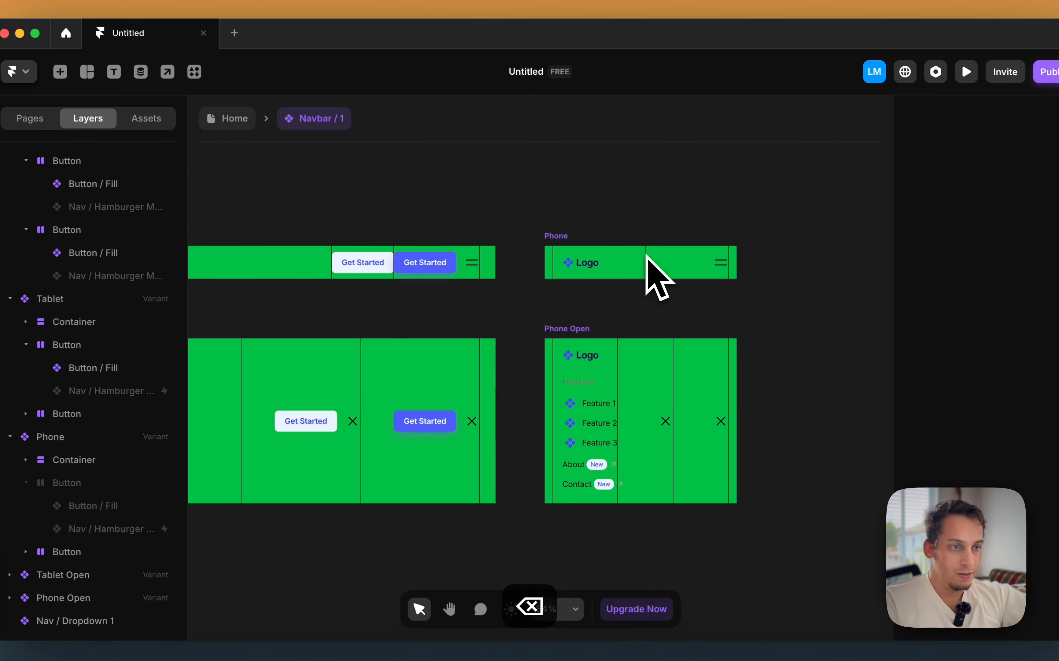
Delete the close icon between the two Get Started buttons in the Tablet Open navbar variant
{"action": "scroll", "coordinate": [691, 294], "scroll_direction": "down", "scroll_amount": 3}
{"action": "scroll", "coordinate": [691, 294], "scroll_direction": "left", "scroll_amount": 3}
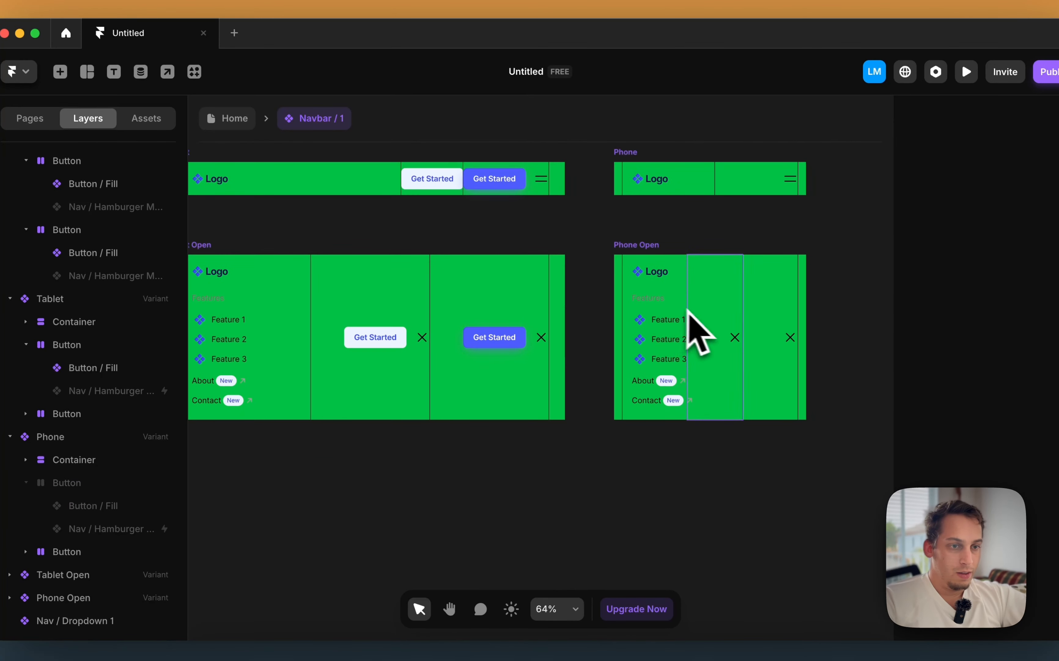
{"action": "left_click", "coordinate": [415, 321]}
{"action": "scroll", "coordinate": [426, 343], "scroll_direction": "left", "scroll_amount": 3}
{"action": "scroll", "coordinate": [426, 343], "scroll_direction": "down", "scroll_amount": 1}
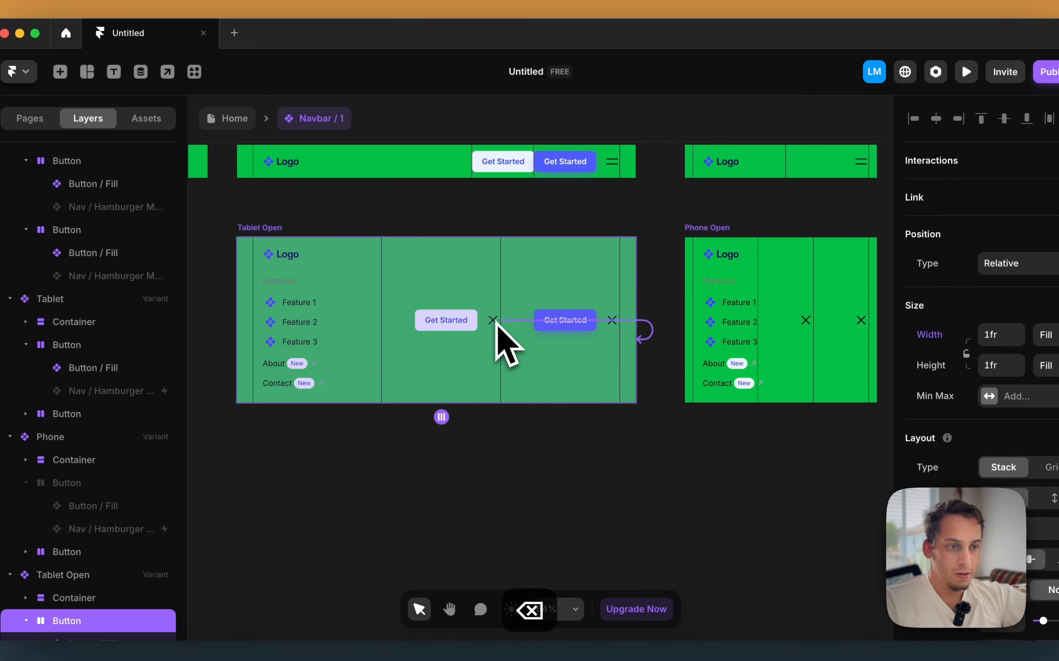
{"action": "left_click_drag", "start_coordinate": [498, 337], "coordinate": [496, 333]}
{"action": "left_click", "coordinate": [387, 459]}
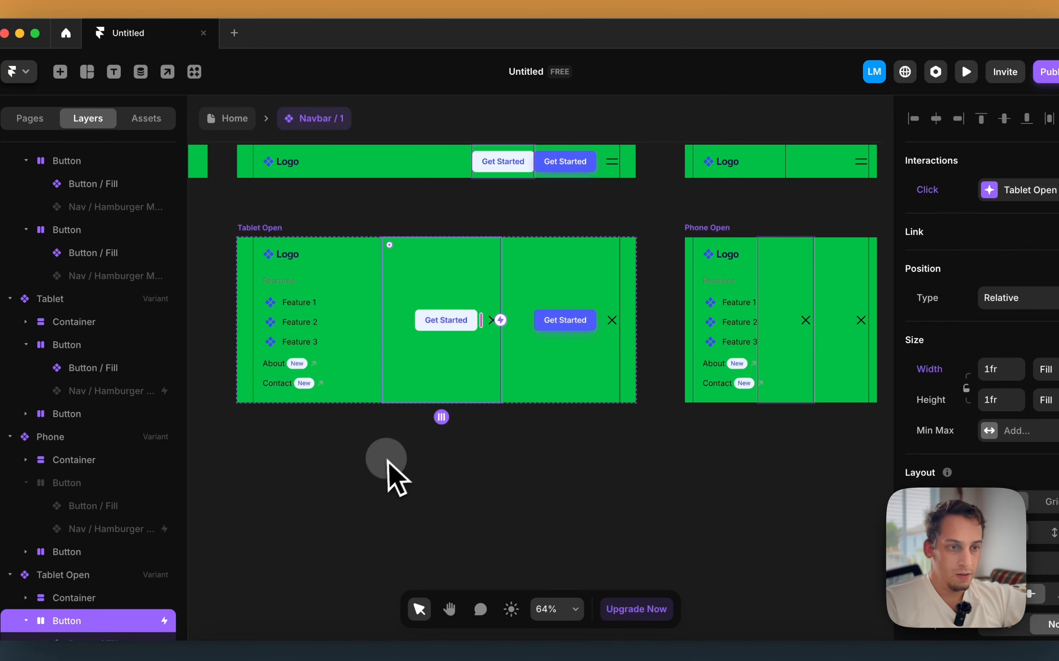
{"action": "left_click", "coordinate": [492, 320]}
{"action": "key", "text": "BackSpace"}
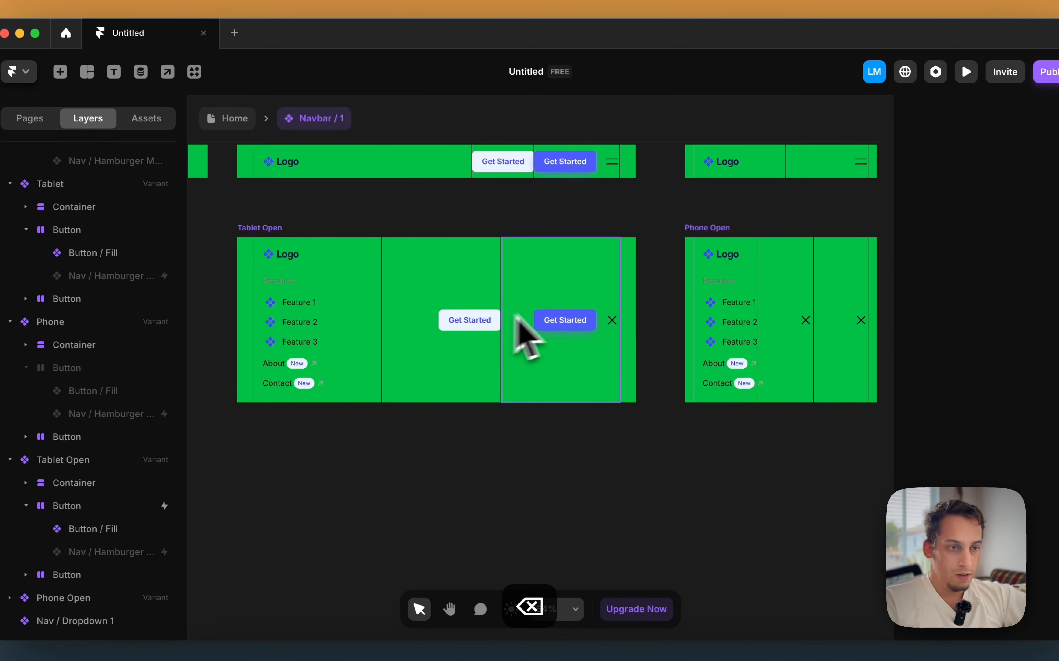
{"action": "scroll", "coordinate": [515, 319], "scroll_direction": "down", "scroll_amount": 2}
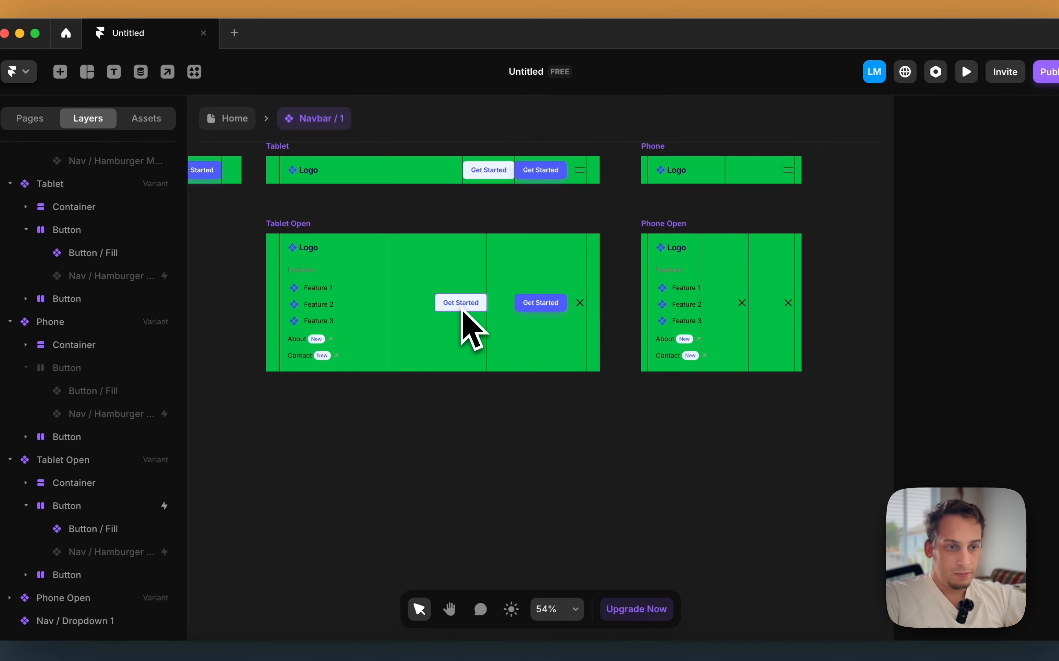
{"action": "left_click_drag", "start_coordinate": [462, 309], "coordinate": [312, 372]}
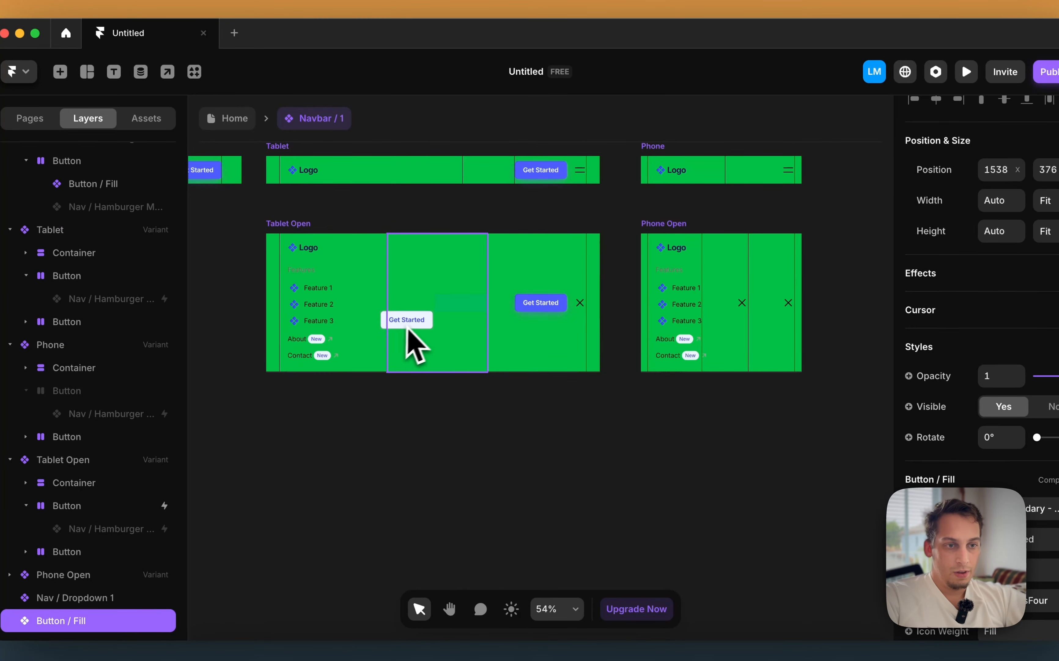
{"action": "left_click_drag", "start_coordinate": [407, 328], "coordinate": [408, 328]}
{"action": "left_click", "coordinate": [275, 223]}
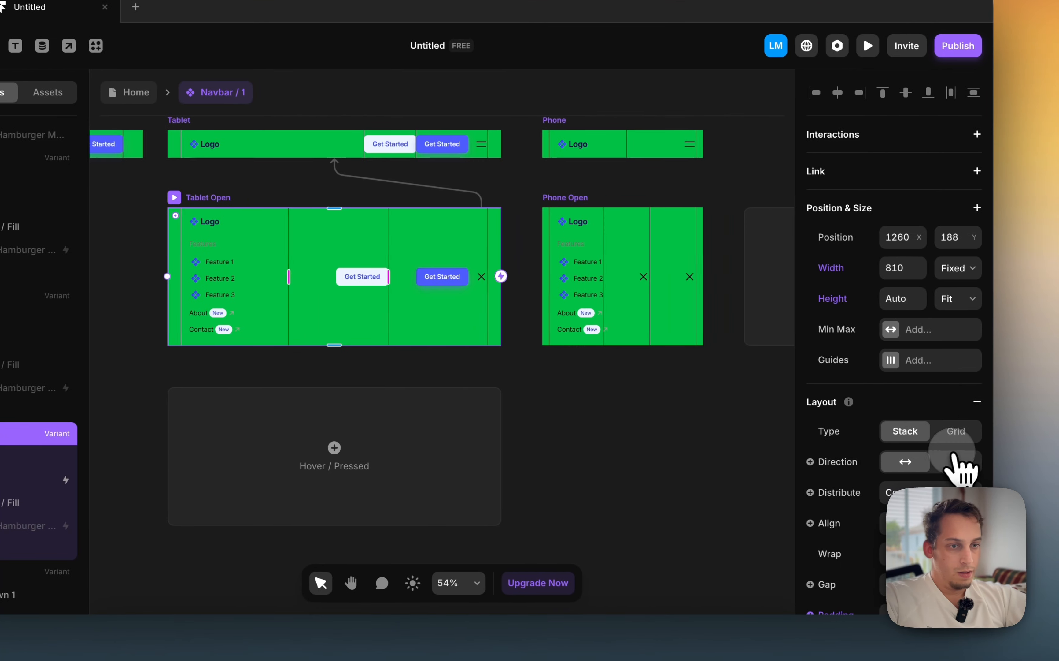
{"action": "left_click", "coordinate": [958, 458]}
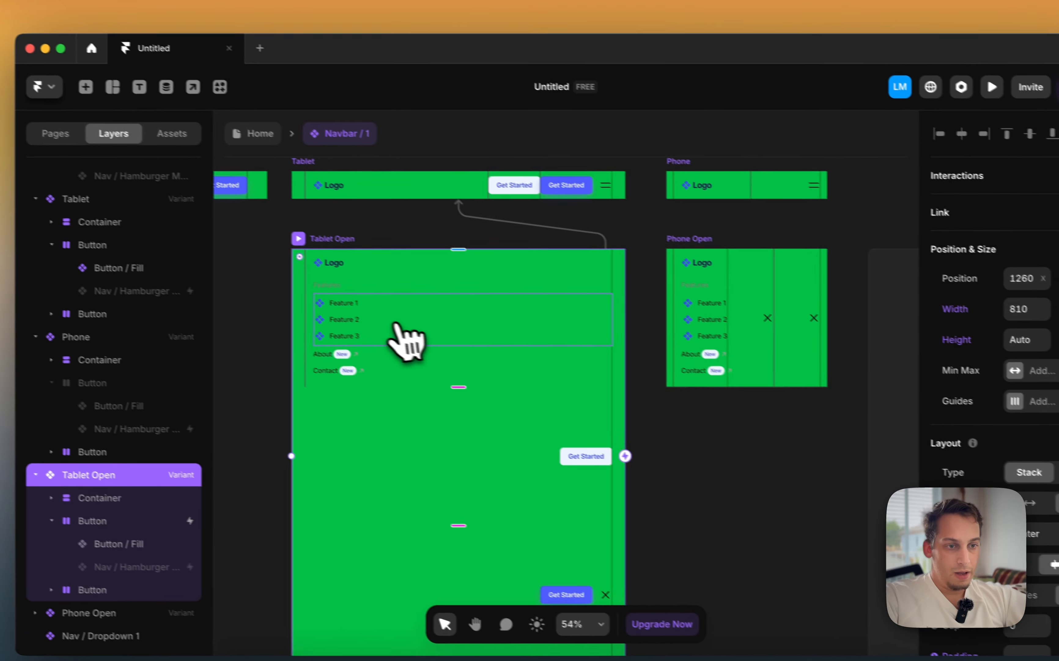
{"action": "scroll", "coordinate": [406, 341], "scroll_direction": "down", "scroll_amount": 3}
{"action": "key", "text": "super+z"}
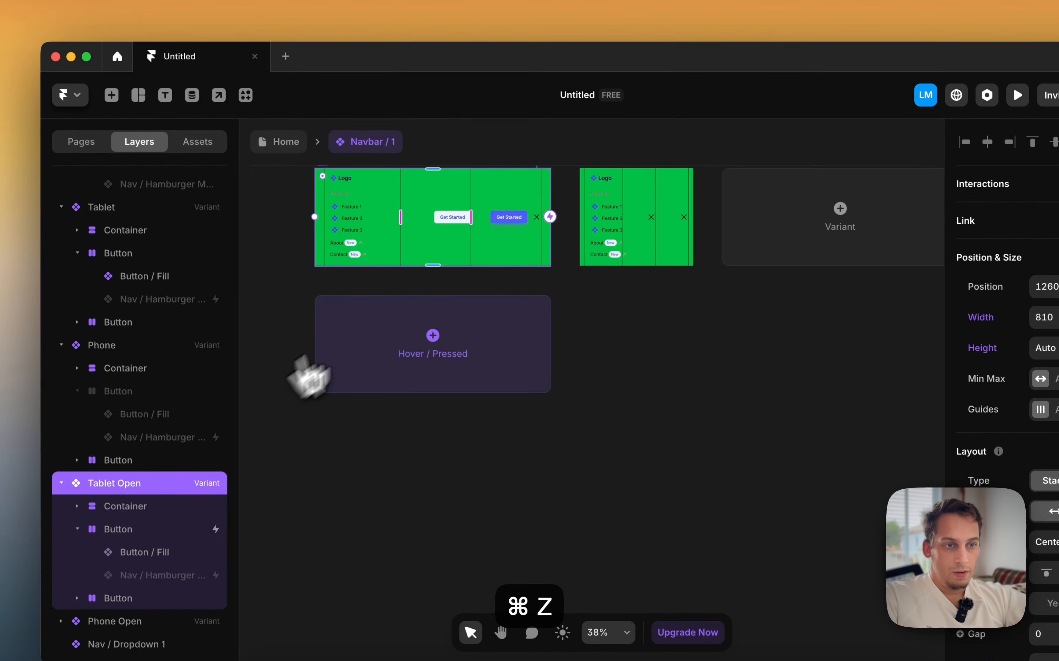
Change the Tablet Open navbar variant's fill from green to the near-white #FCFFFD
{"action": "scroll", "coordinate": [309, 376], "scroll_direction": "up", "scroll_amount": 3}
{"action": "left_click", "coordinate": [609, 258]}
{"action": "scroll", "coordinate": [481, 227], "scroll_direction": "left", "scroll_amount": 10}
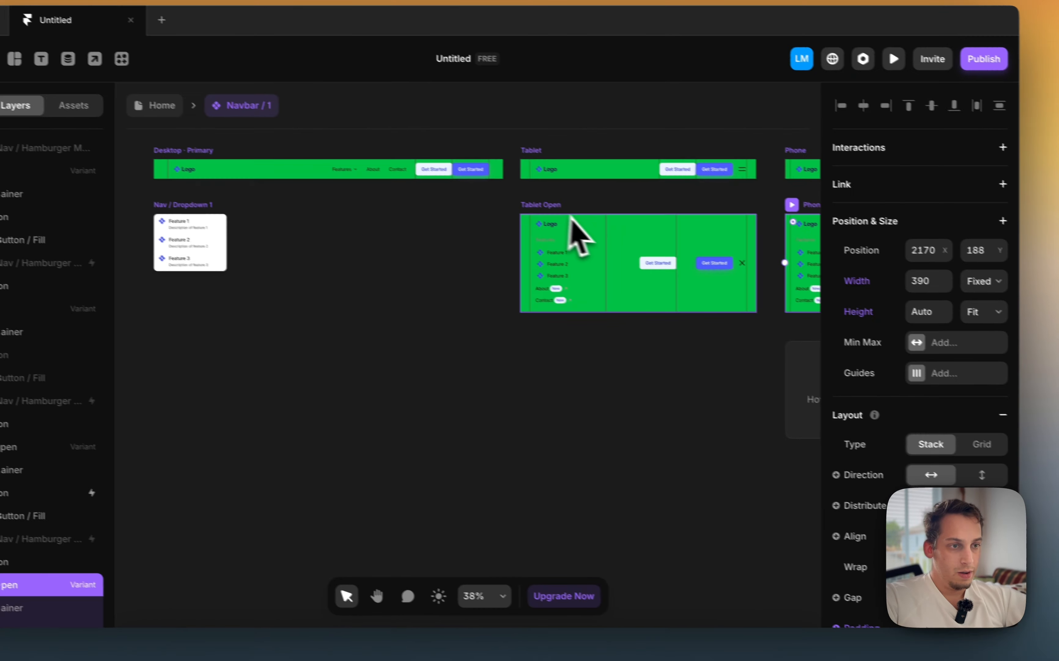
{"action": "left_click", "coordinate": [696, 257]}
{"action": "scroll", "coordinate": [997, 391], "scroll_direction": "down", "scroll_amount": 8}
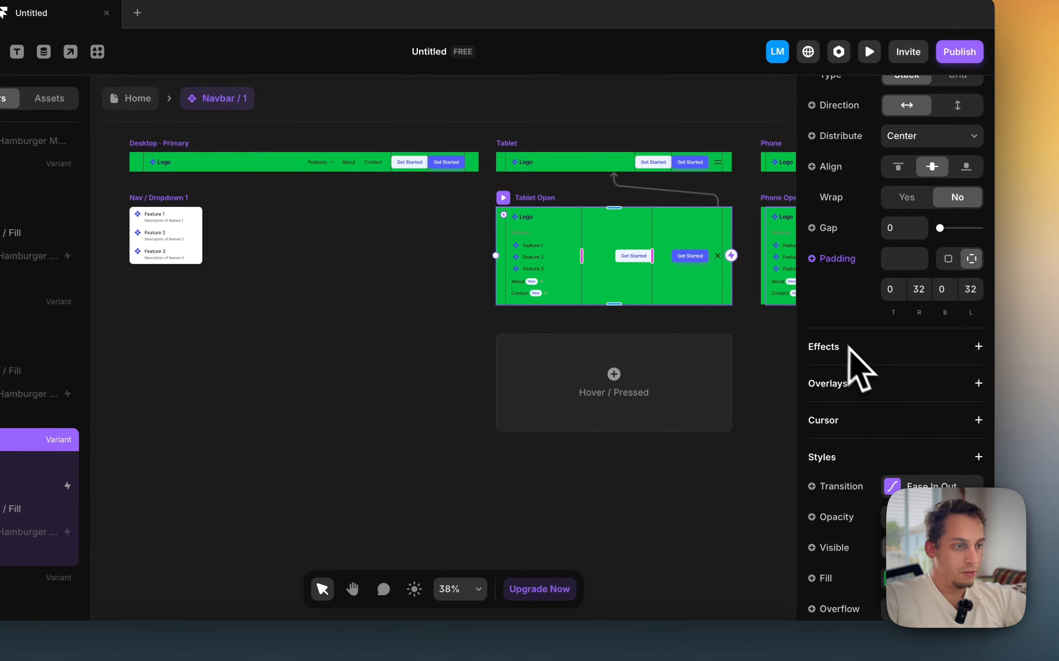
{"action": "left_click", "coordinate": [893, 572]}
{"action": "left_click_drag", "start_coordinate": [681, 358], "coordinate": [603, 104]}
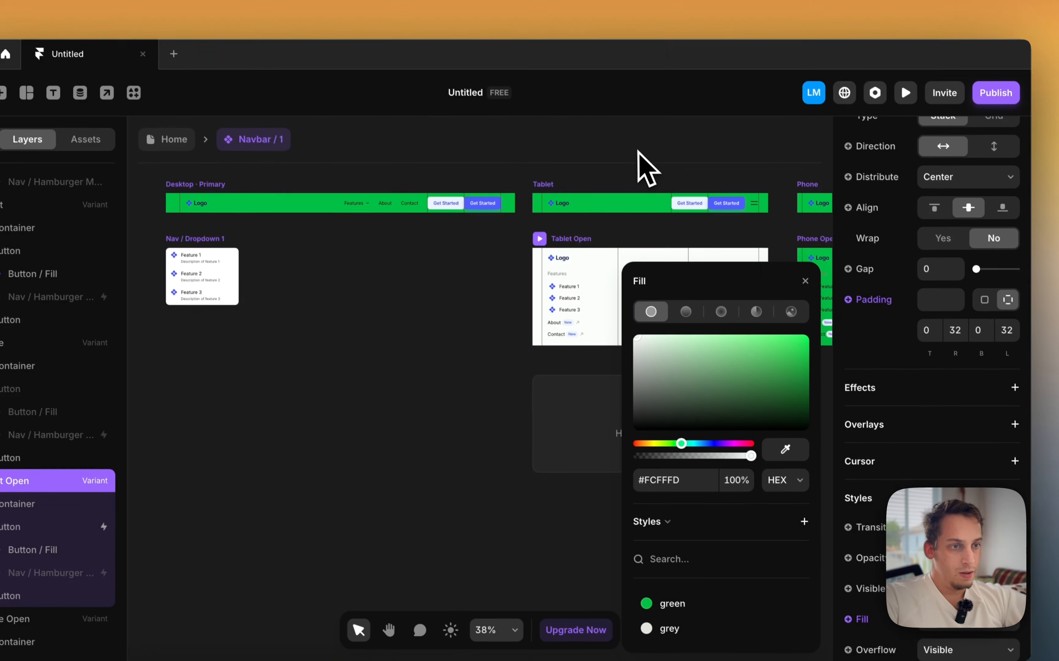
{"action": "left_click", "coordinate": [417, 316]}
Change the Phone Open navbar variant's green fill to near-white and return to the Home page
{"action": "scroll", "coordinate": [437, 310], "scroll_direction": "right", "scroll_amount": 5}
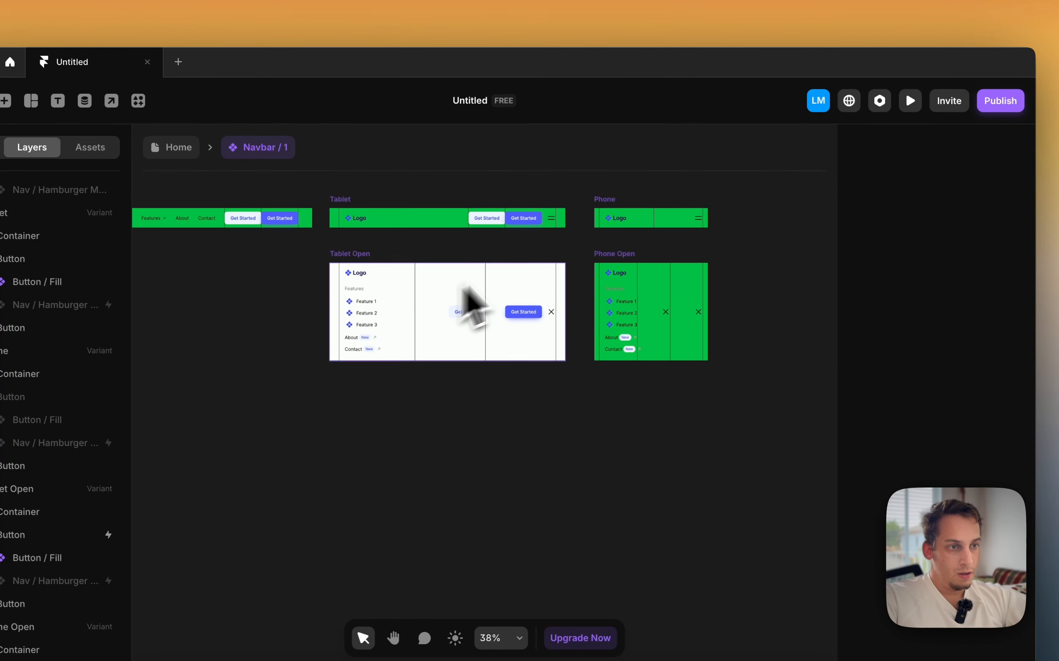
{"action": "left_click", "coordinate": [597, 249]}
{"action": "scroll", "coordinate": [936, 391], "scroll_direction": "down", "scroll_amount": 8}
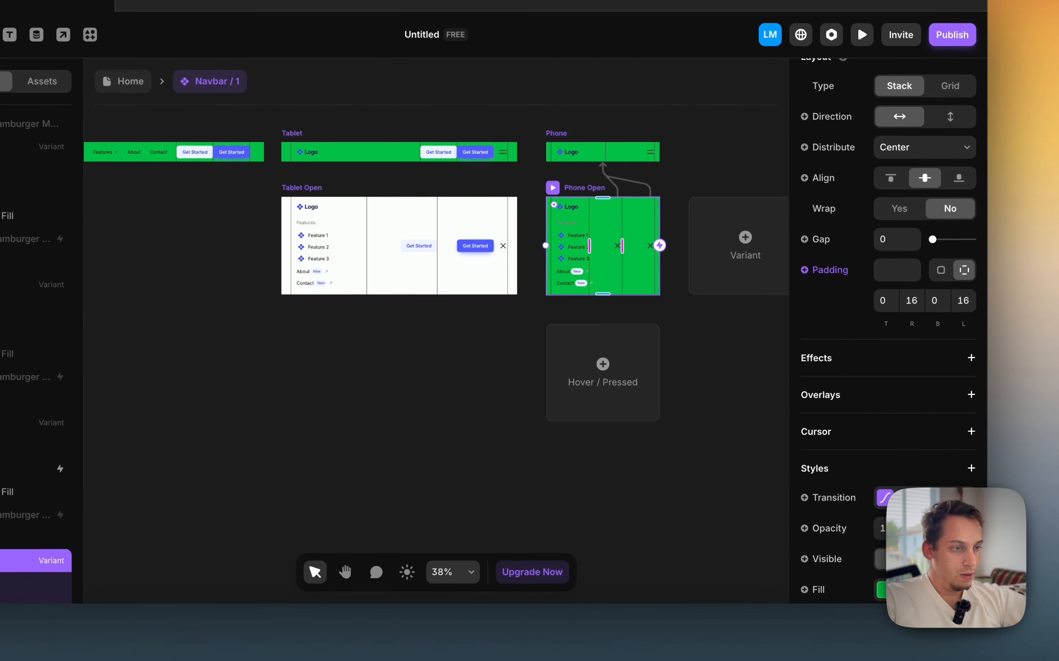
{"action": "left_click", "coordinate": [881, 588]}
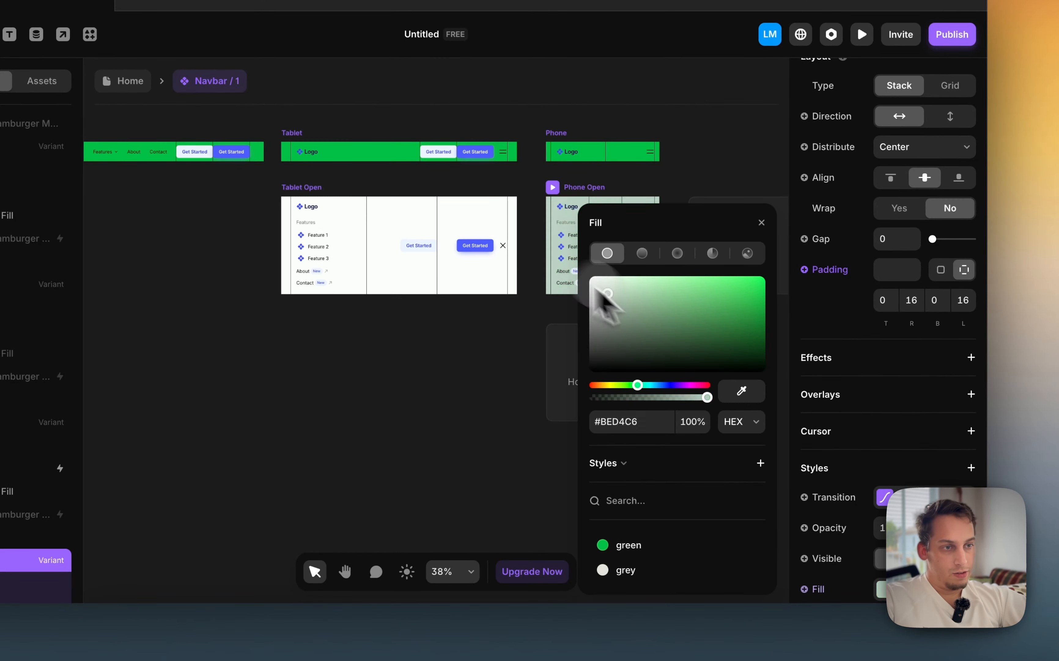
{"action": "left_click_drag", "start_coordinate": [596, 289], "coordinate": [581, 271]}
{"action": "left_click", "coordinate": [362, 114]}
{"action": "left_click", "coordinate": [124, 82]}
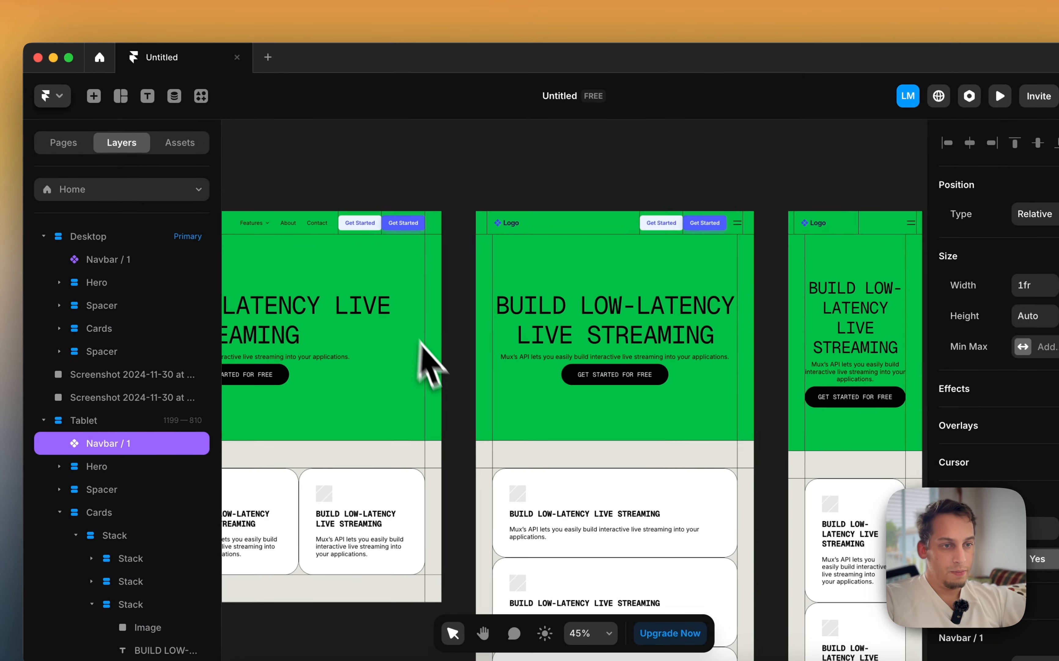
Duplicate the Cards section in the Desktop breakpoint
{"action": "scroll", "coordinate": [425, 358], "scroll_direction": "down", "scroll_amount": 5}
{"action": "left_click", "coordinate": [421, 405]}
{"action": "left_click", "coordinate": [362, 408]}
{"action": "left_click", "coordinate": [420, 426]}
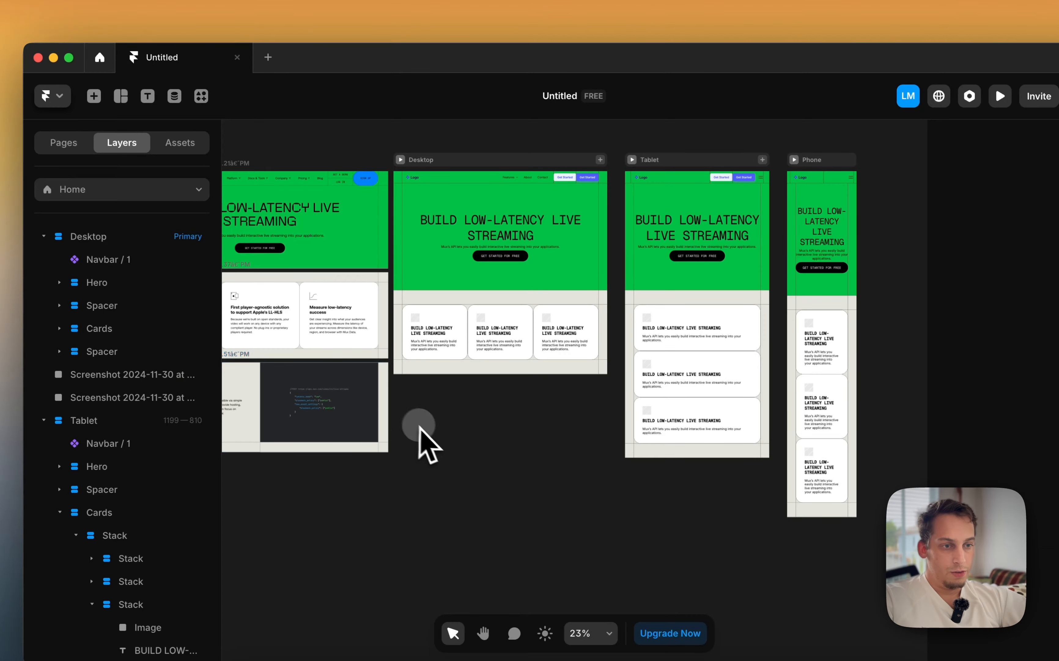
{"action": "left_click", "coordinate": [402, 343]}
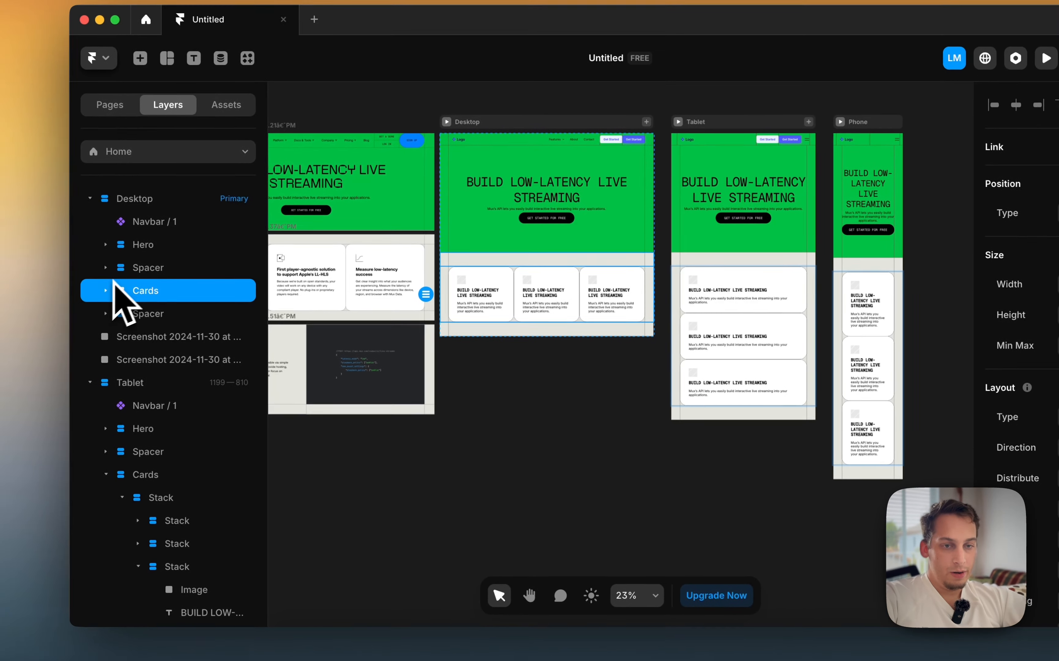
{"action": "key", "text": "super+d"}
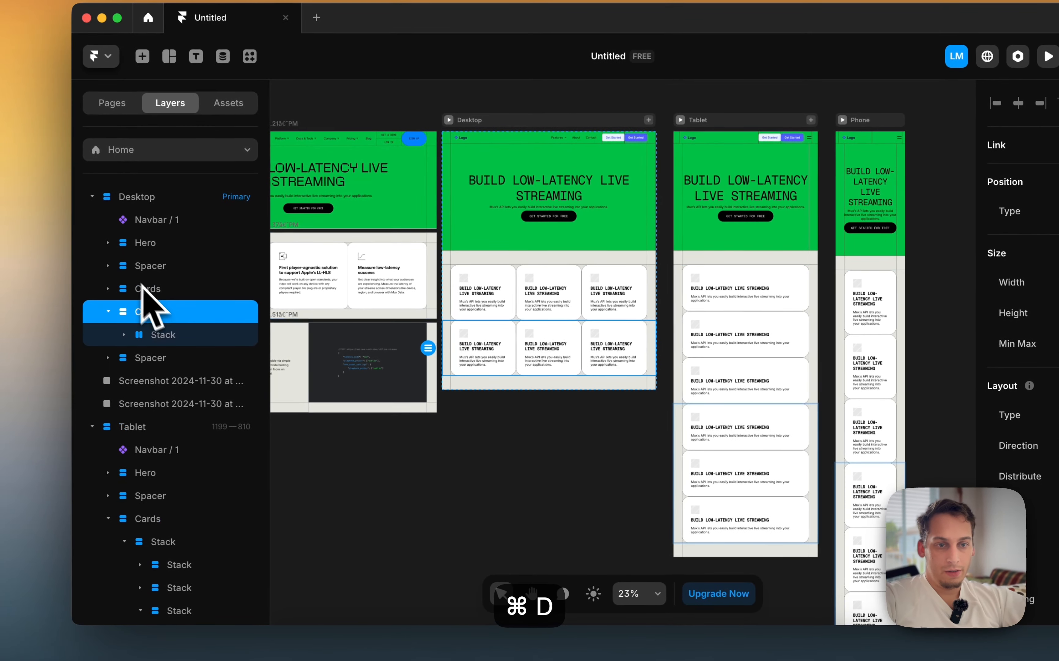
Move the duplicated Cards section below the last Spacer and rename it Feature
{"action": "left_click", "coordinate": [142, 312]}
{"action": "left_click_drag", "start_coordinate": [147, 338], "coordinate": [149, 345]}
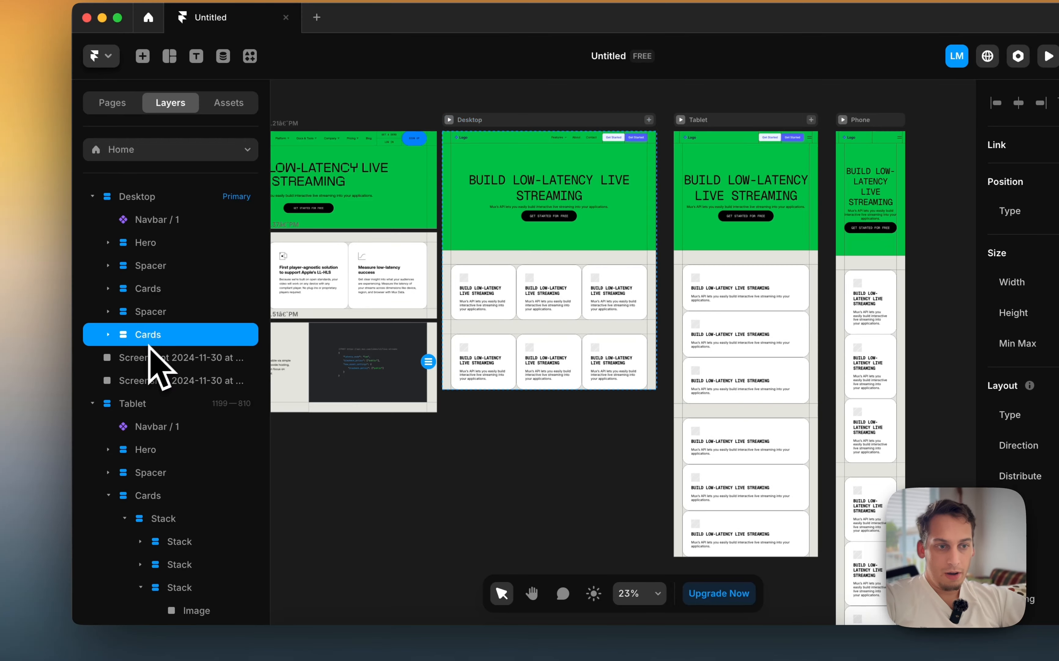
{"action": "scroll", "coordinate": [359, 367], "scroll_direction": "left", "scroll_amount": 3}
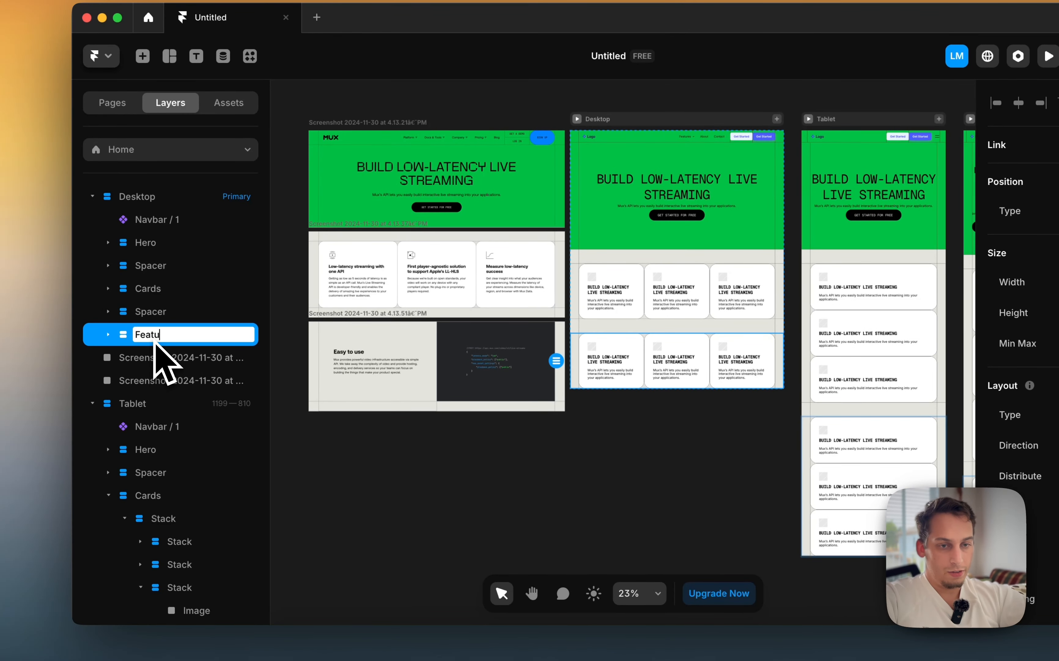
{"action": "left_click", "coordinate": [374, 456]}
Delete the third card from the Desktop Feature section
{"action": "scroll", "coordinate": [378, 456], "scroll_direction": "right", "scroll_amount": 3}
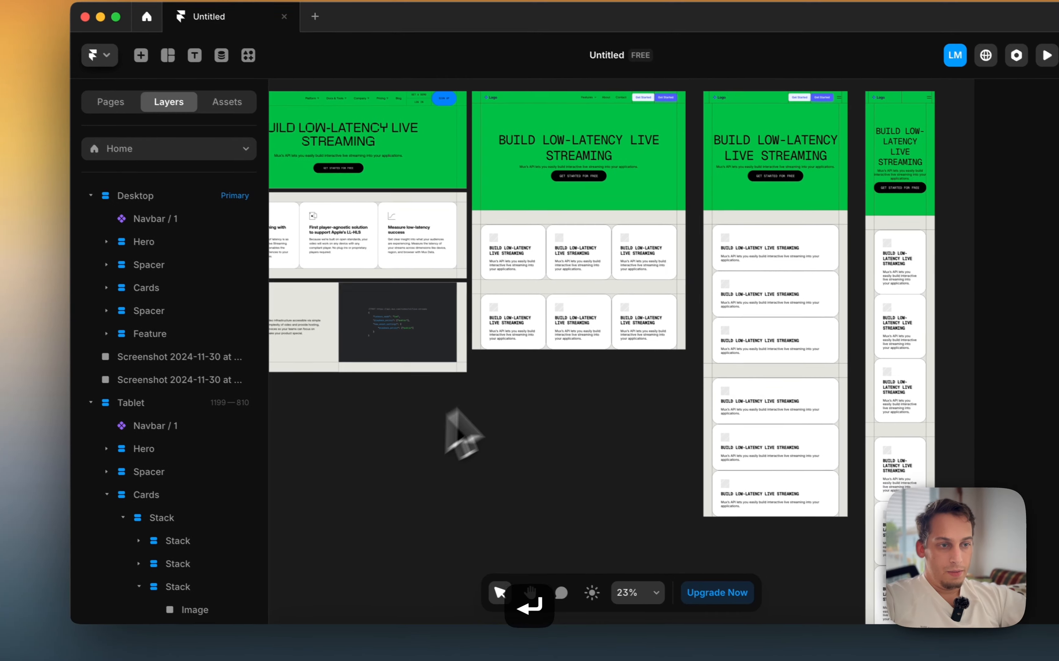
{"action": "left_click", "coordinate": [640, 321], "text": "super"}
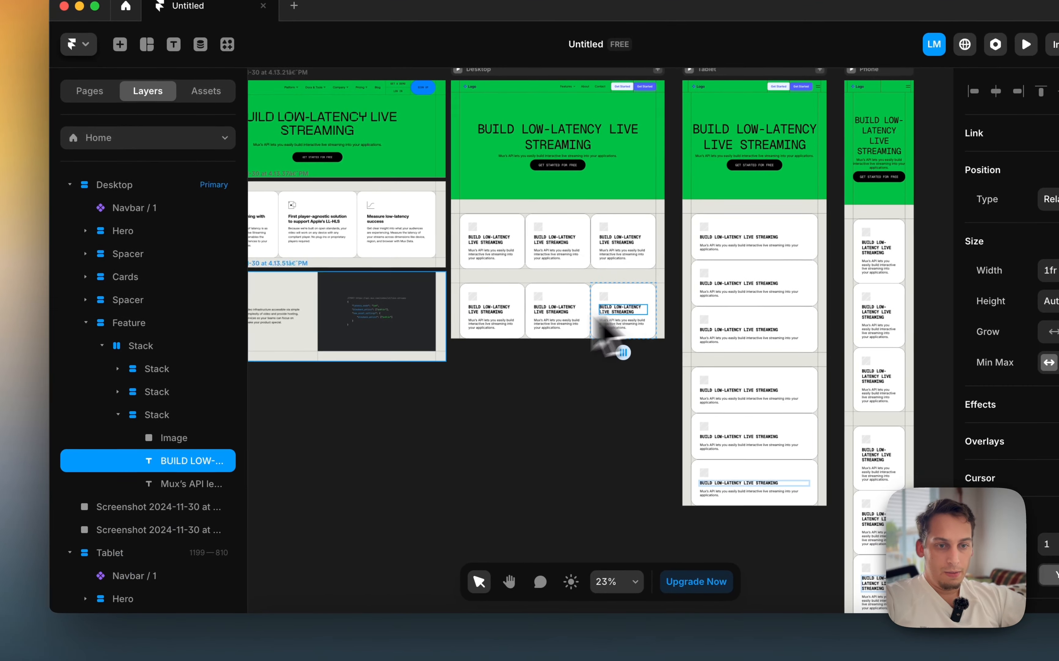
{"action": "left_click", "coordinate": [118, 414]}
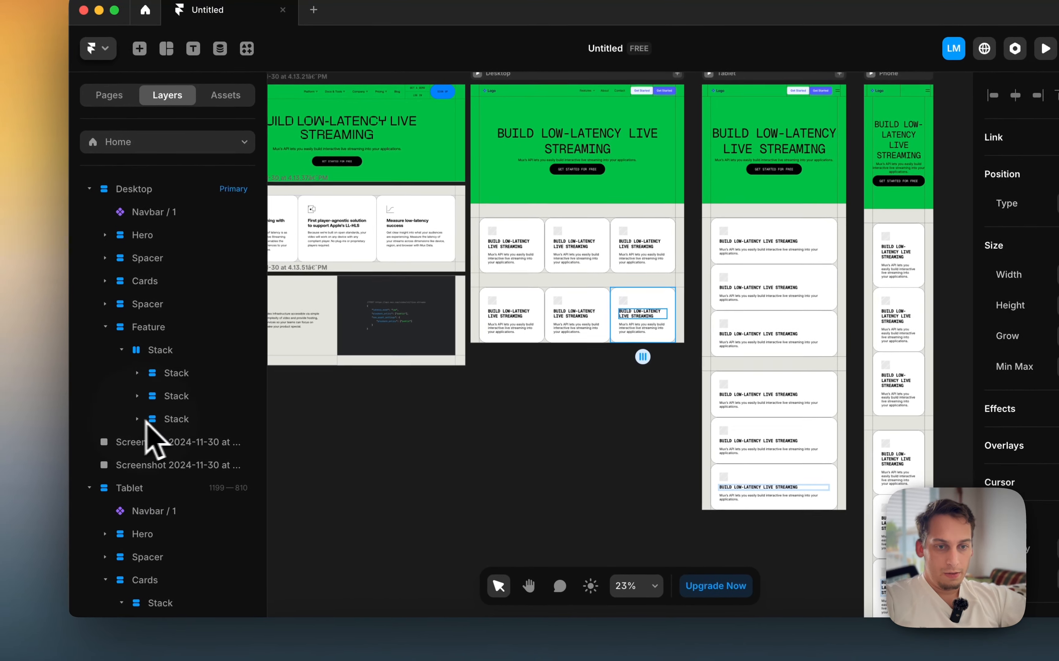
{"action": "left_click", "coordinate": [145, 414]}
{"action": "key", "text": "BackSpace"}
Remove the white fill from the first card in the Desktop Feature section
{"action": "scroll", "coordinate": [515, 319], "scroll_direction": "left", "scroll_amount": 3}
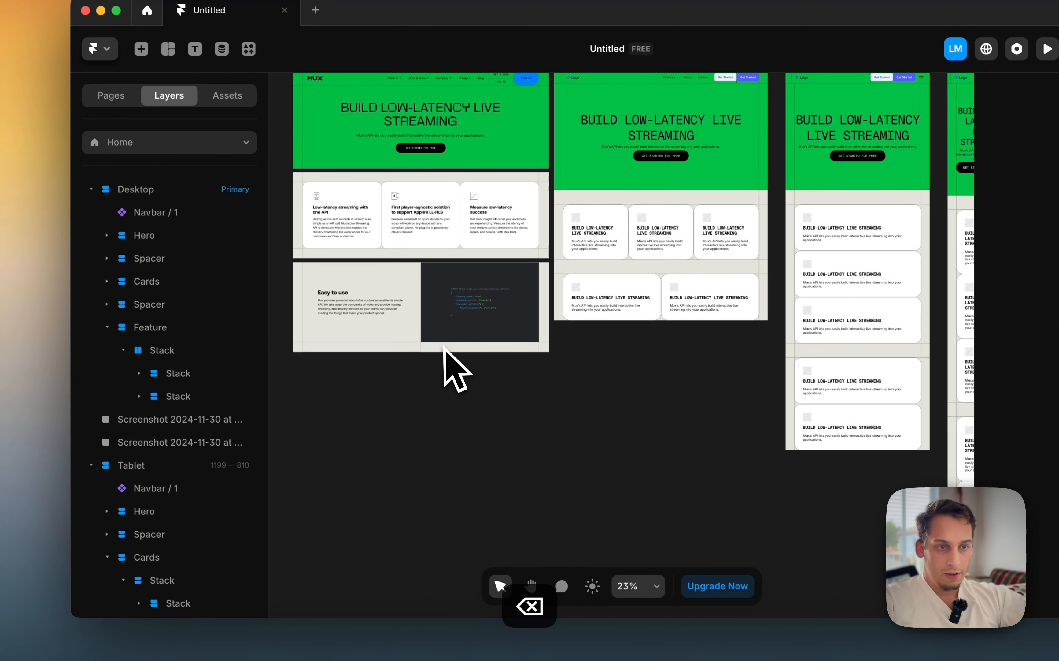
{"action": "left_click", "coordinate": [563, 318]}
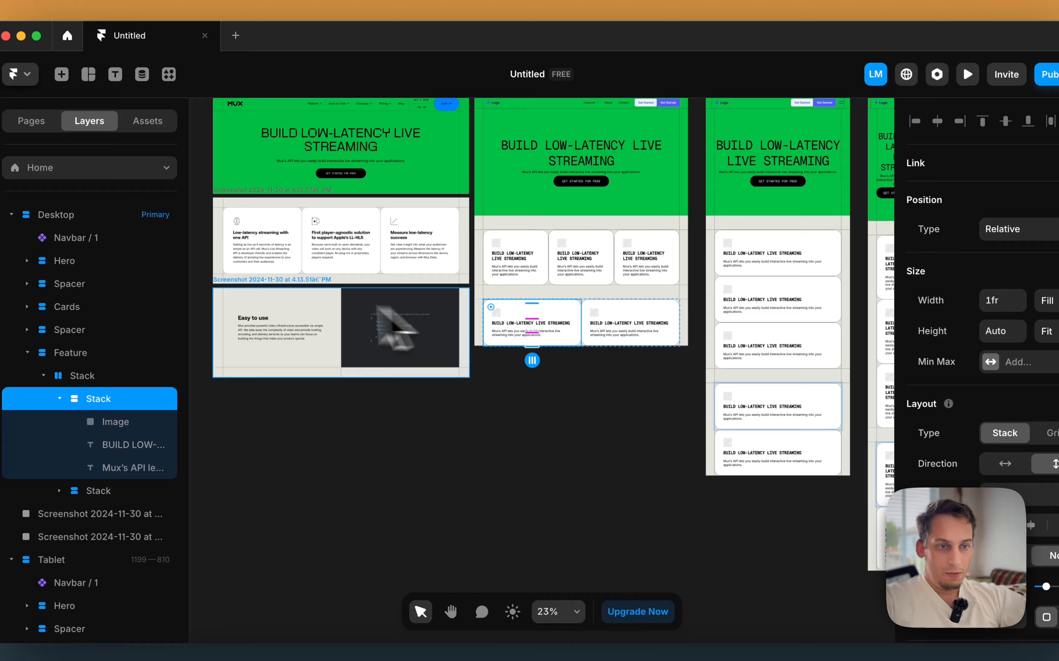
{"action": "scroll", "coordinate": [289, 320], "scroll_direction": "up", "scroll_amount": 5}
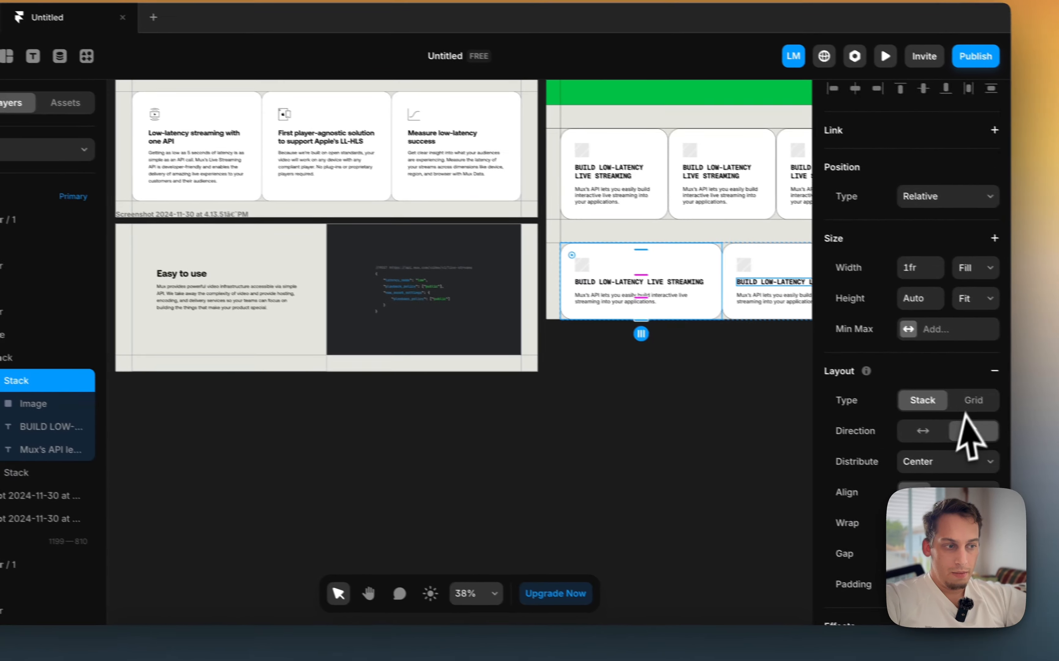
{"action": "scroll", "coordinate": [966, 414], "scroll_direction": "down", "scroll_amount": 9}
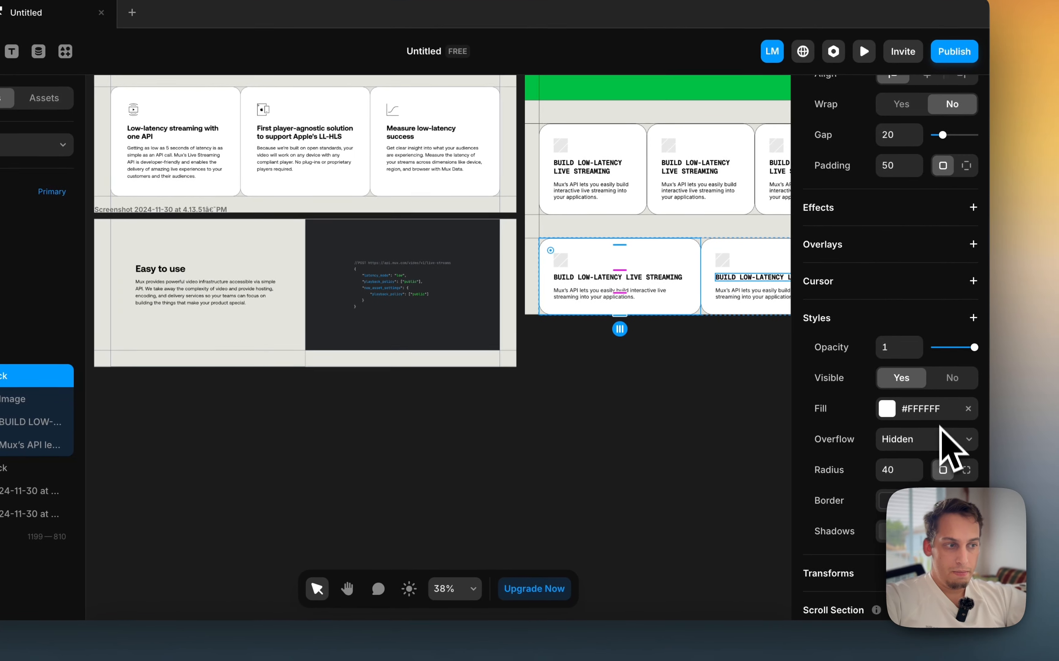
{"action": "left_click", "coordinate": [989, 414]}
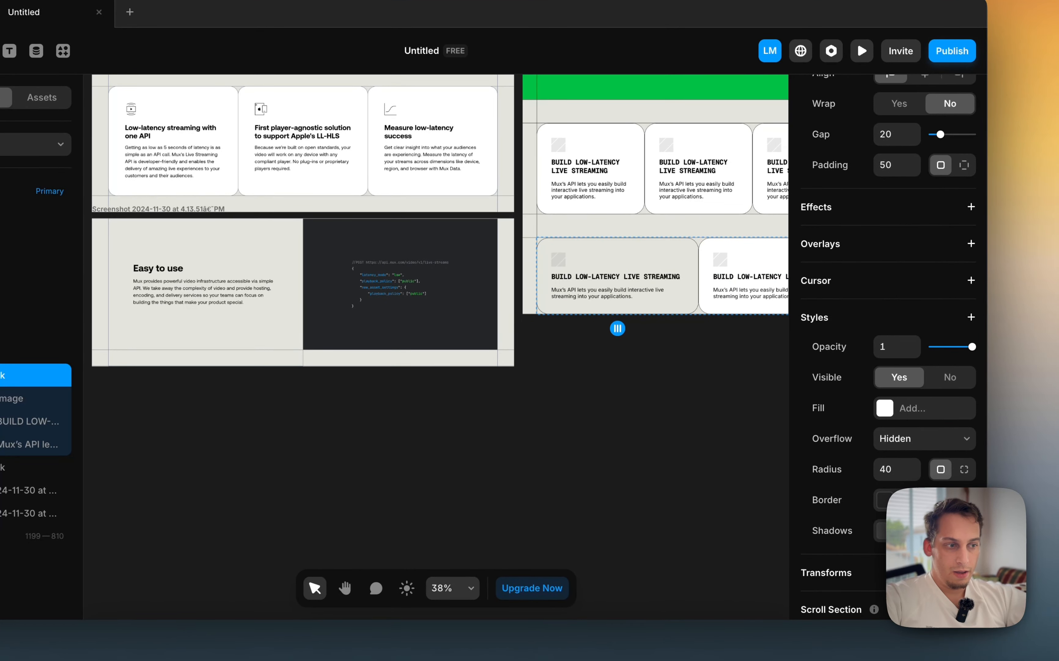
Remove the first Feature card's border and set its corner radius to 0
{"action": "key", "text": "Escape"}
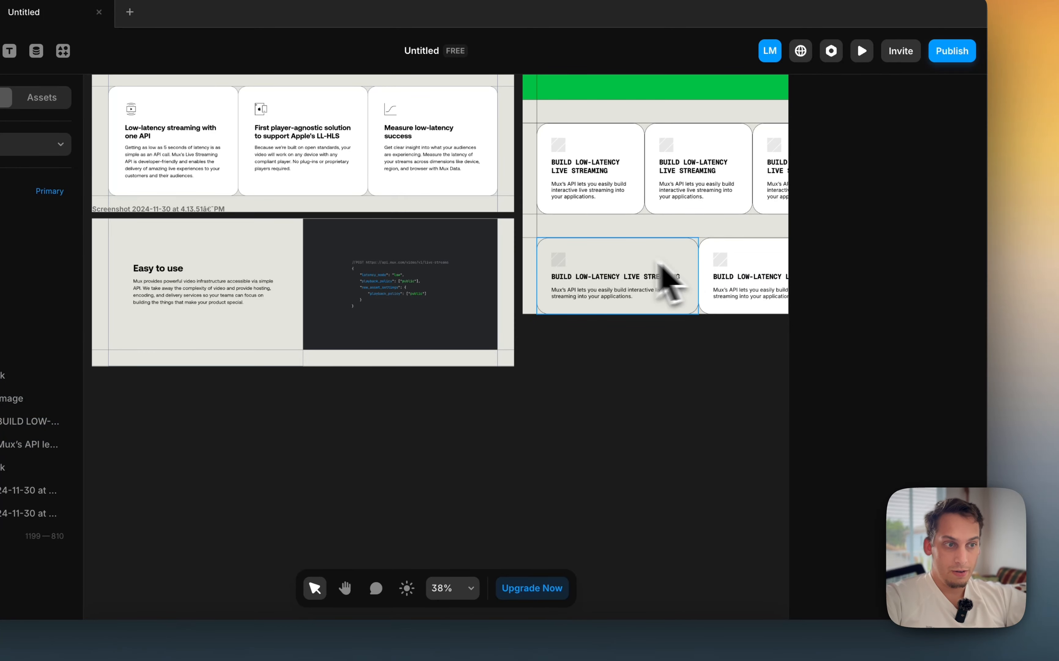
{"action": "scroll", "coordinate": [548, 261], "scroll_direction": "up", "scroll_amount": 5}
{"action": "left_click", "coordinate": [539, 247]}
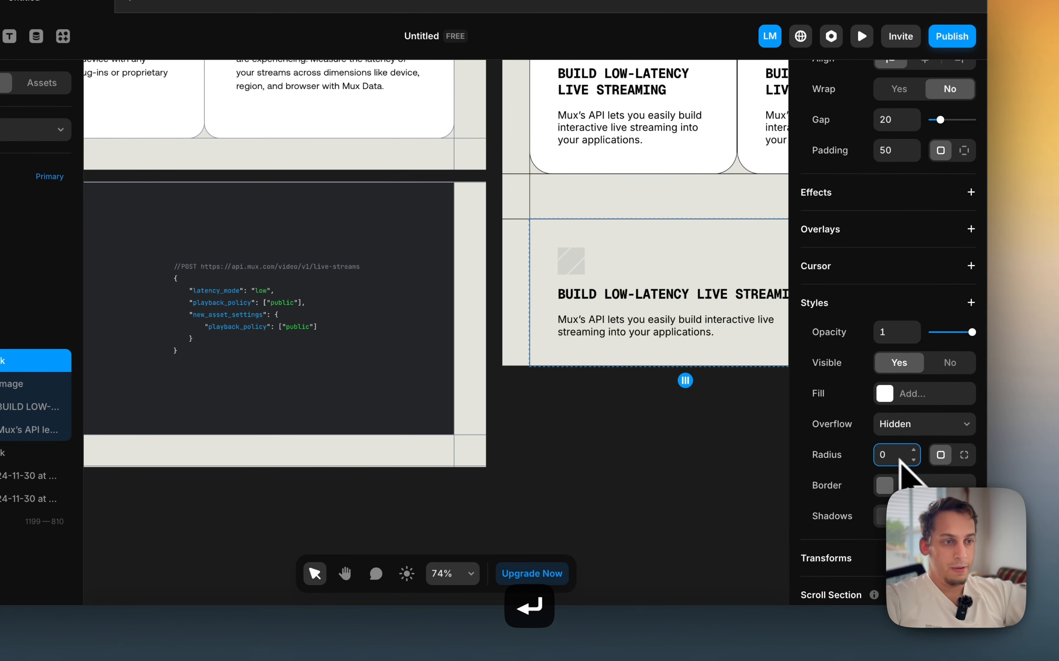
Delete the 48 px image placeholder above the heading in the first Feature card
{"action": "scroll", "coordinate": [574, 450], "scroll_direction": "down", "scroll_amount": 5}
{"action": "left_click", "coordinate": [685, 289]}
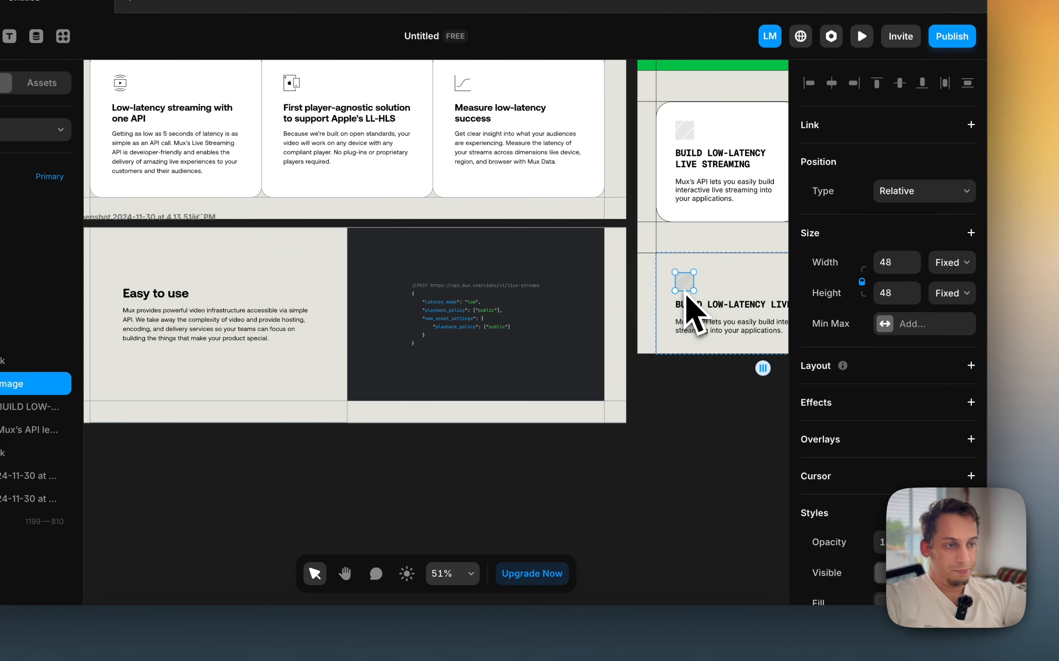
{"action": "key", "text": "BackSpace"}
Inspect the nested stacks of the Desktop Feature section and the first card's layout settings
{"action": "left_click", "coordinate": [687, 302]}
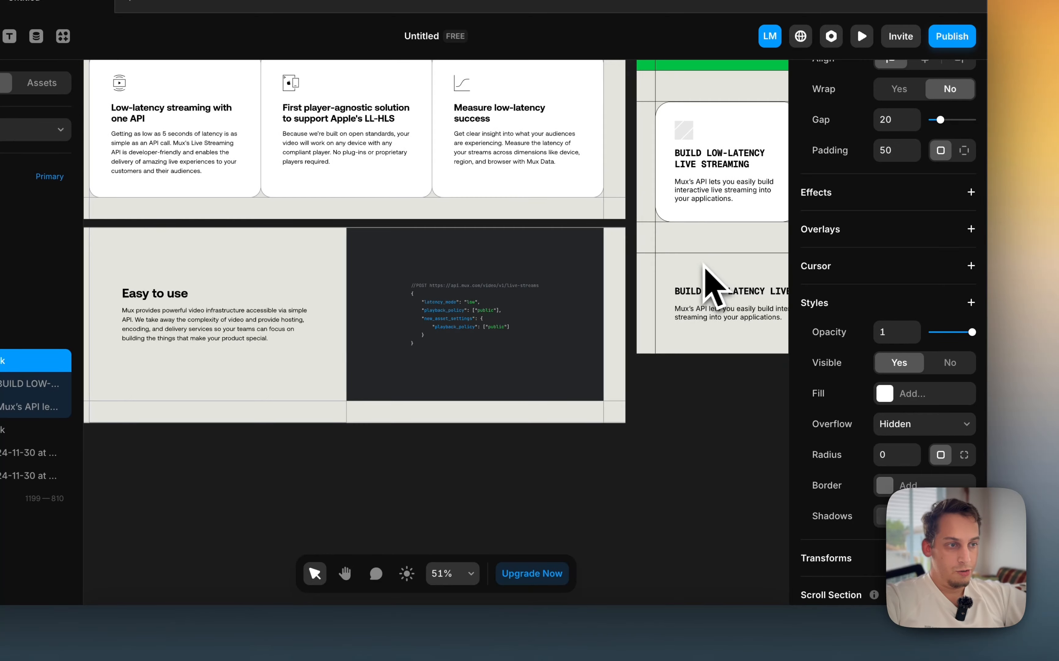
{"action": "scroll", "coordinate": [673, 280], "scroll_direction": "right", "scroll_amount": 8}
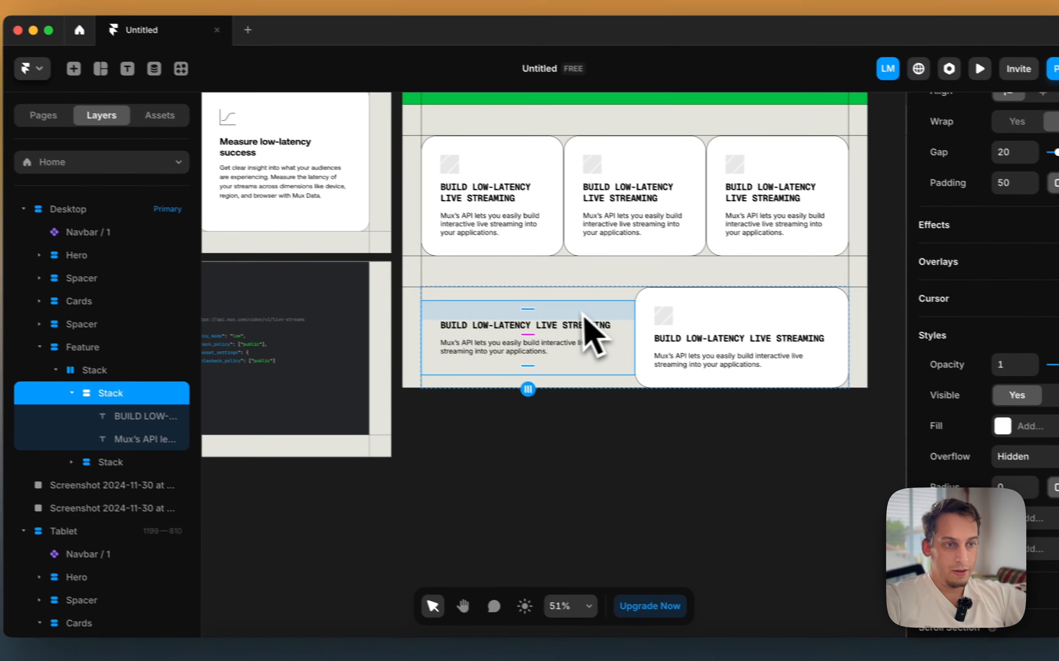
{"action": "left_click", "coordinate": [559, 292]}
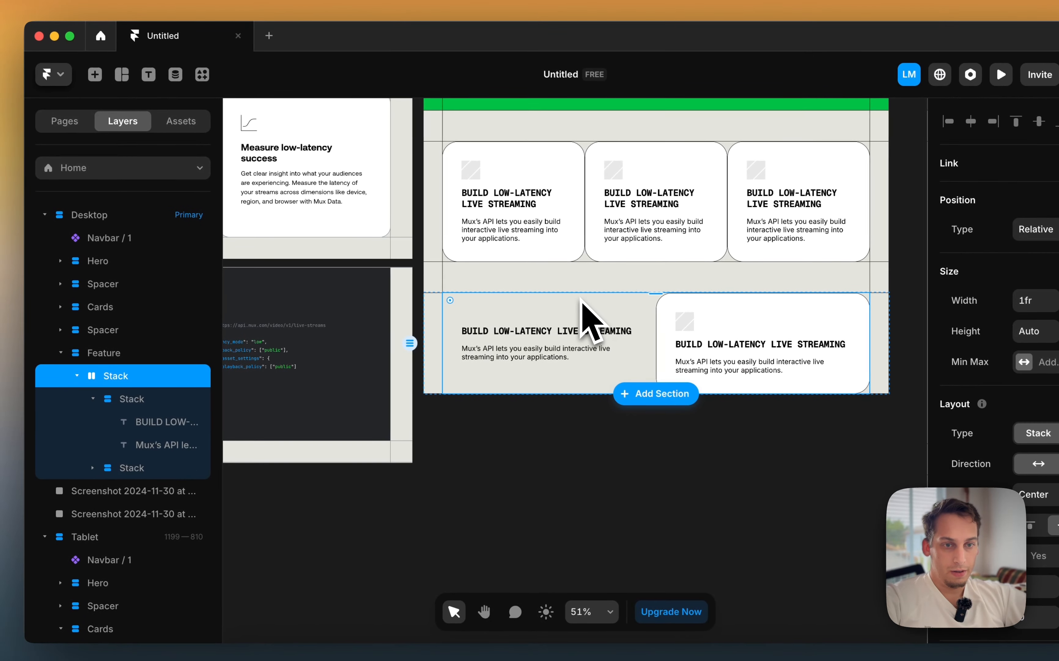
{"action": "left_click", "coordinate": [148, 352]}
{"action": "scroll", "coordinate": [598, 345], "scroll_direction": "down", "scroll_amount": 5}
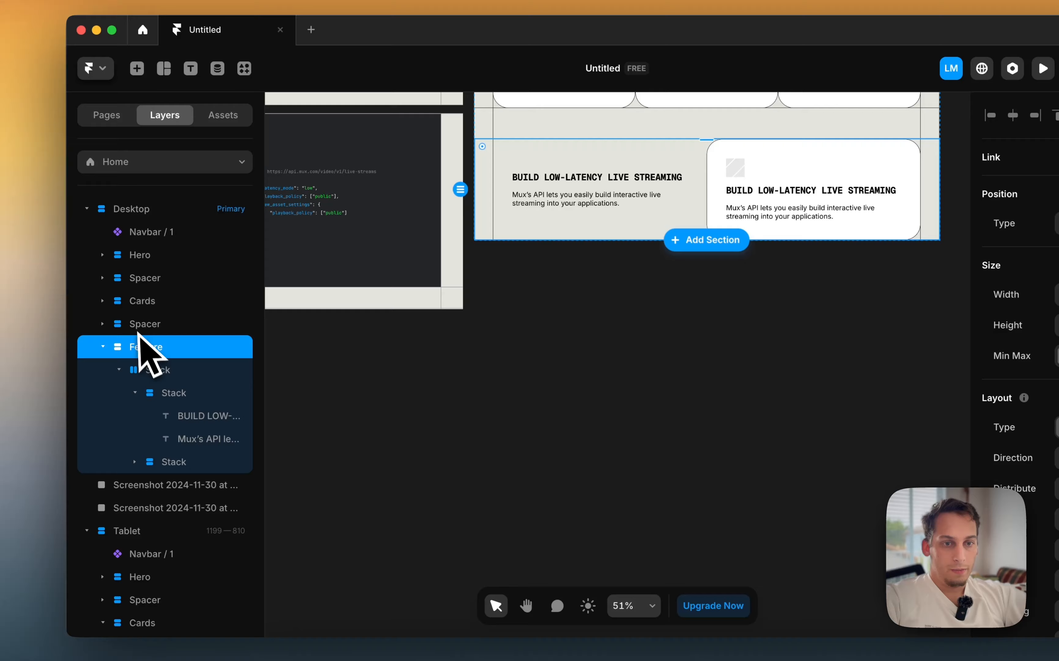
{"action": "left_click", "coordinate": [11, 394]}
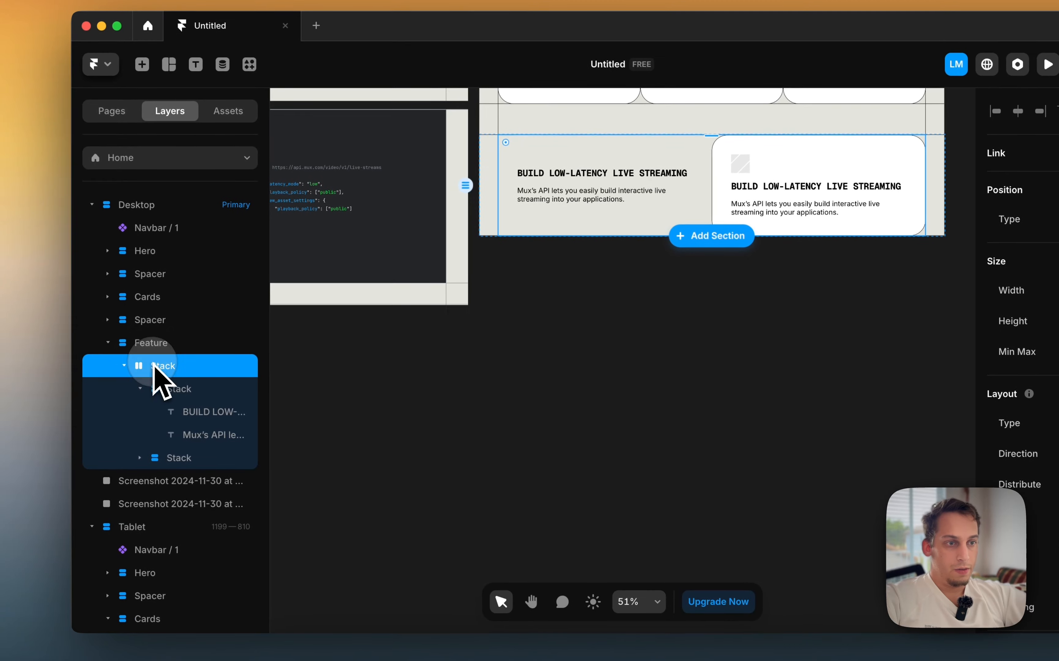
{"action": "left_click", "coordinate": [161, 387]}
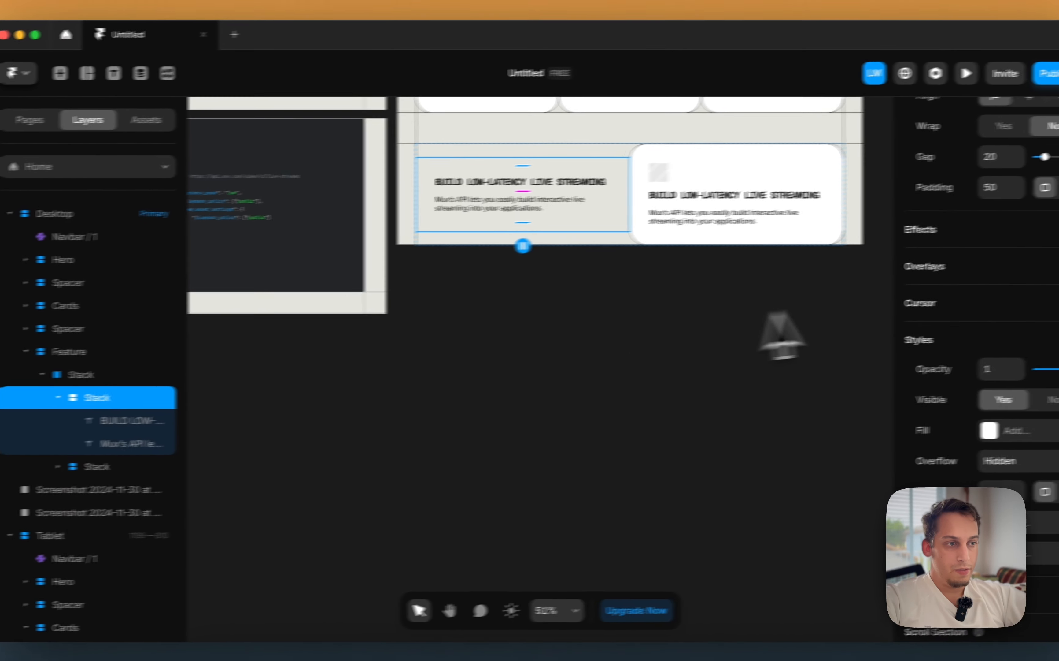
{"action": "scroll", "coordinate": [1017, 292], "scroll_direction": "up", "scroll_amount": 6}
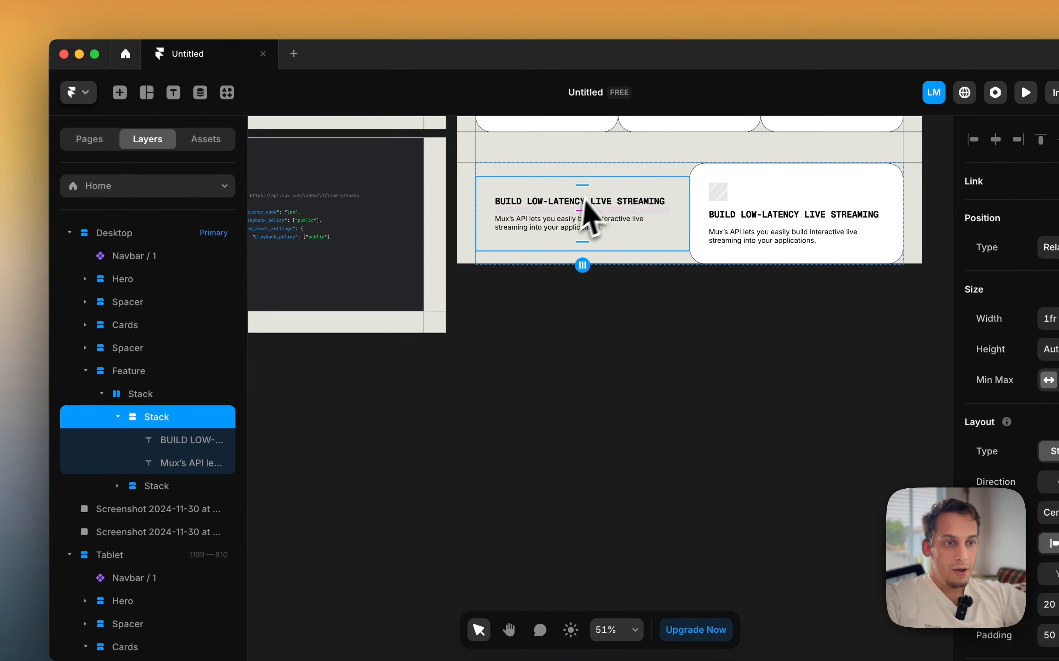
Lengthen the first Feature card's paragraph by repeating "Mux's API lets you easily build interactive live streaming into your applications." several times
{"action": "left_click", "coordinate": [508, 297]}
{"action": "double_click", "coordinate": [554, 228]}
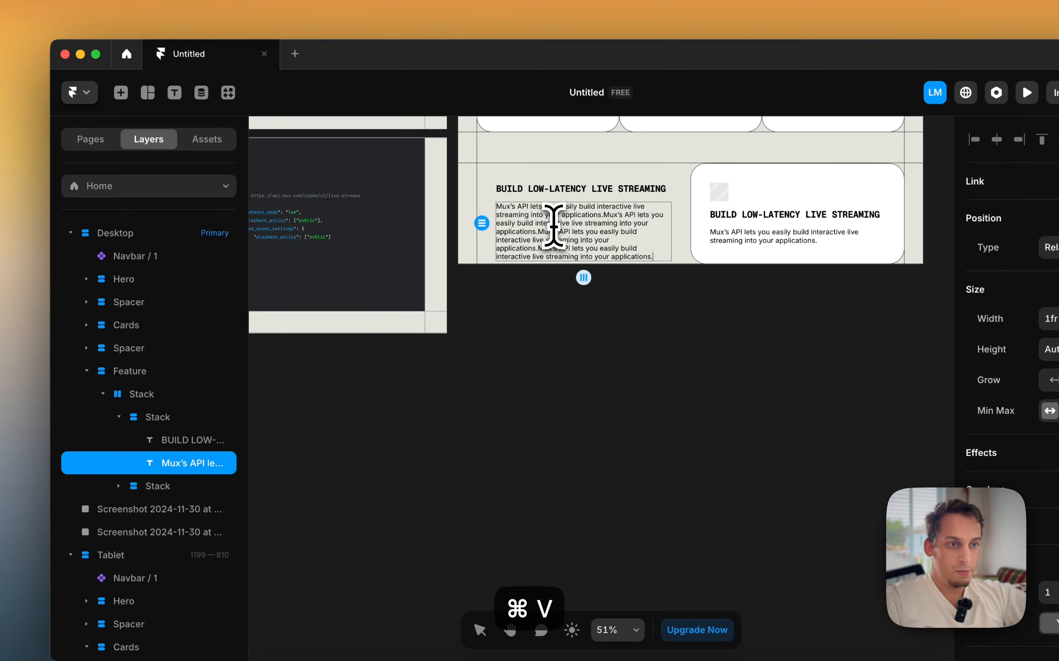
{"action": "left_click", "coordinate": [507, 370]}
{"action": "scroll", "coordinate": [502, 378], "scroll_direction": "left", "scroll_amount": 1}
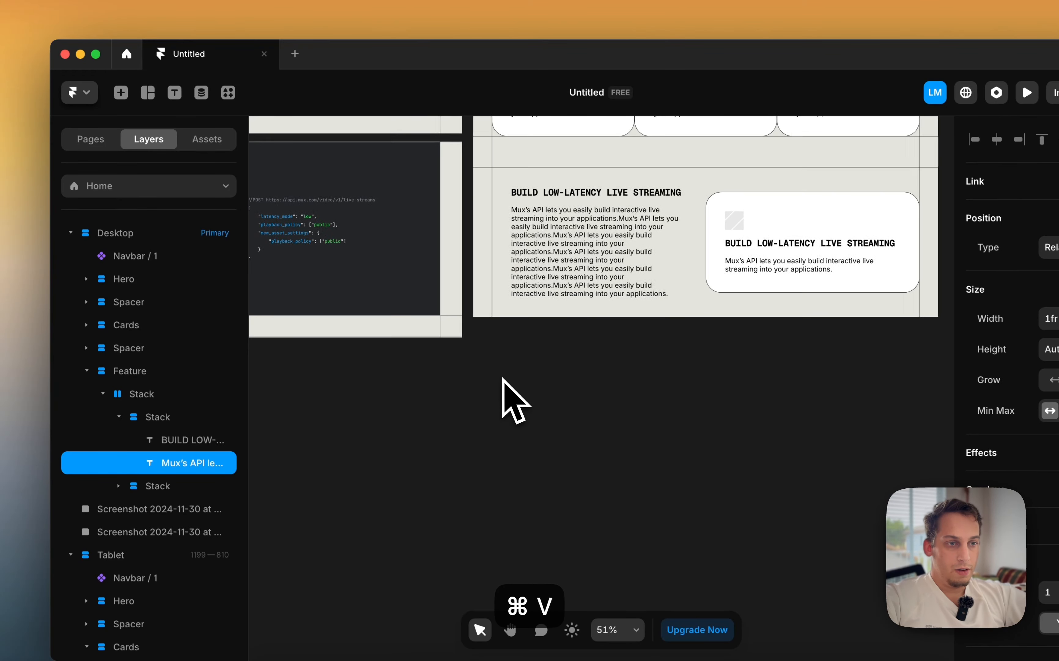
{"action": "left_click", "coordinate": [446, 405]}
{"action": "scroll", "coordinate": [435, 411], "scroll_direction": "down", "scroll_amount": 3}
{"action": "scroll", "coordinate": [433, 410], "scroll_direction": "left", "scroll_amount": 6}
{"action": "scroll", "coordinate": [433, 410], "scroll_direction": "right", "scroll_amount": 4}
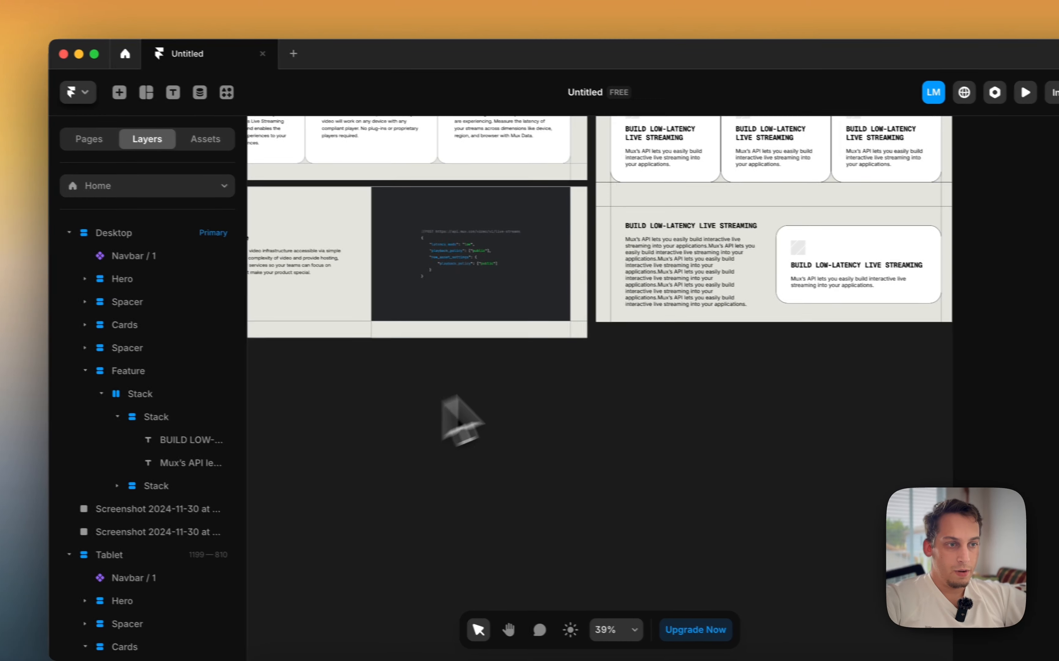
Delete the surplus repeated sentences from the end of the first Feature card's paragraph
{"action": "left_click", "coordinate": [680, 294]}
{"action": "double_click", "coordinate": [680, 294]}
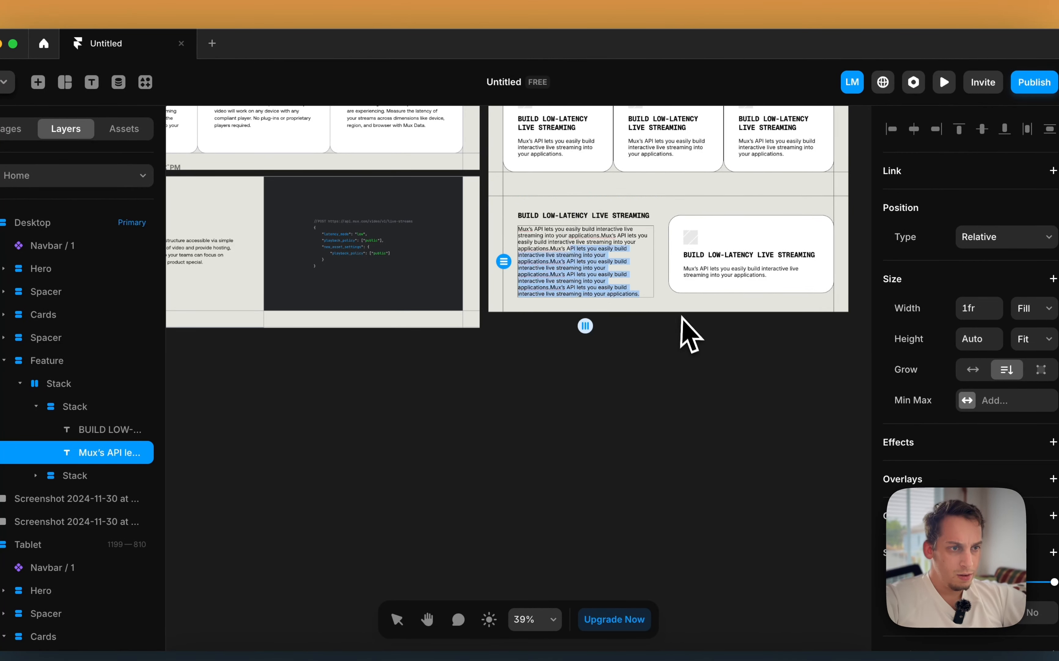
{"action": "key", "text": "BackSpace"}
{"action": "left_click", "coordinate": [746, 367]}
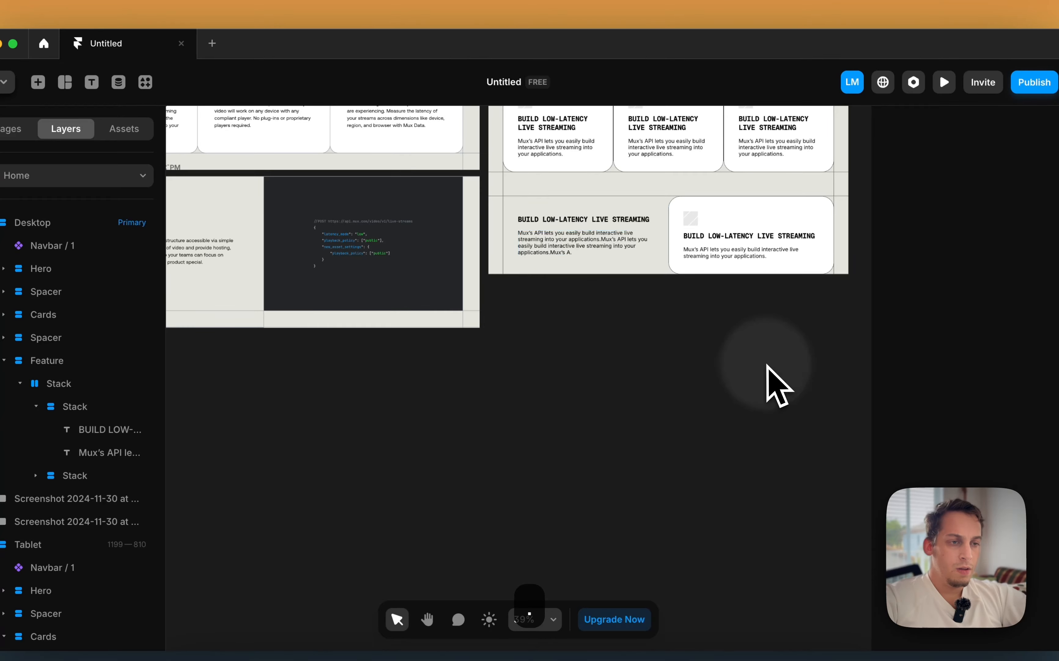
{"action": "scroll", "coordinate": [767, 378], "scroll_direction": "up", "scroll_amount": 1}
{"action": "scroll", "coordinate": [767, 378], "scroll_direction": "left", "scroll_amount": 5}
{"action": "scroll", "coordinate": [768, 366], "scroll_direction": "up", "scroll_amount": 1}
{"action": "scroll", "coordinate": [767, 365], "scroll_direction": "right", "scroll_amount": 4}
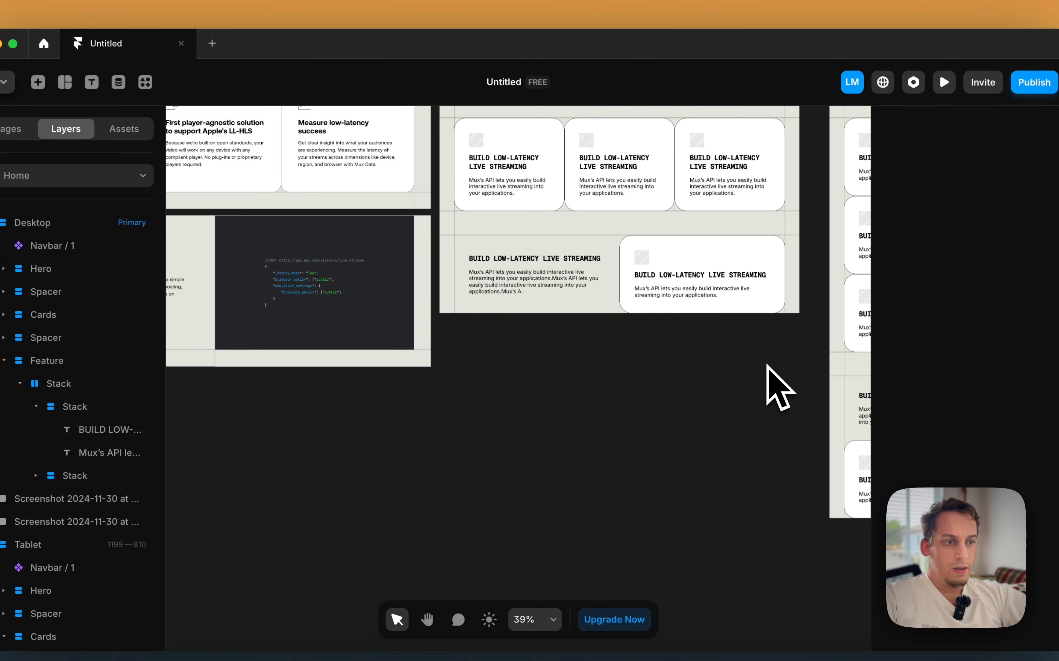
Delete the heading and paragraph from the second Feature card, keeping only its image placeholder
{"action": "left_click", "coordinate": [685, 271]}
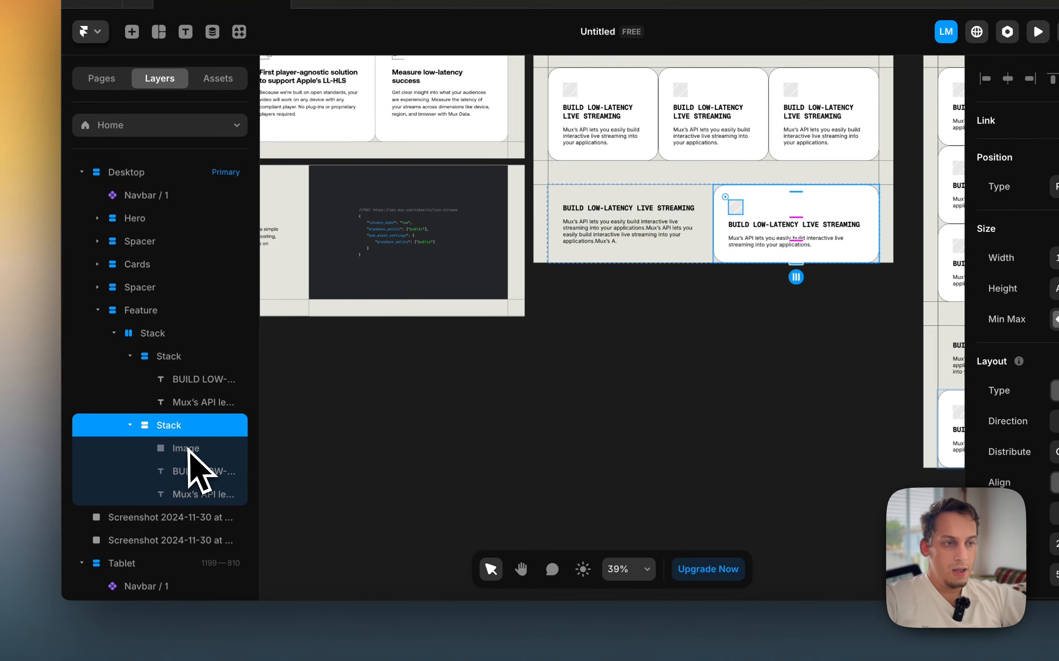
{"action": "left_click", "coordinate": [197, 469]}
{"action": "left_click", "coordinate": [195, 491], "text": "shift"}
{"action": "key", "text": "BackSpace"}
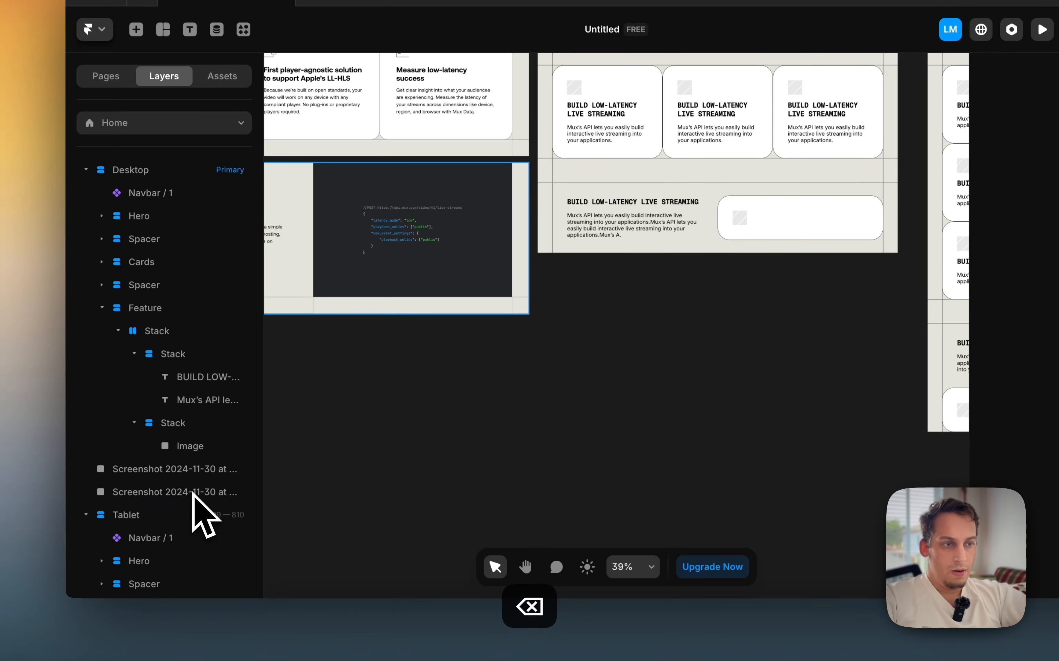
Remove the second Feature card's white fill and border, and set its corner radius to 0
{"action": "left_click", "coordinate": [177, 422]}
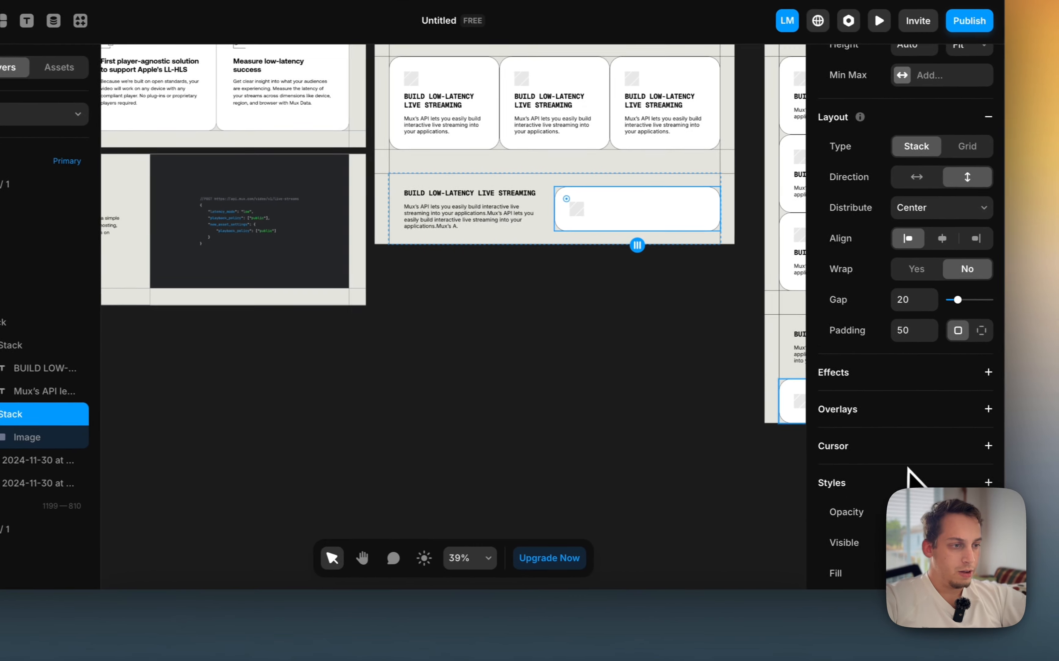
{"action": "scroll", "coordinate": [904, 468], "scroll_direction": "down", "scroll_amount": 10}
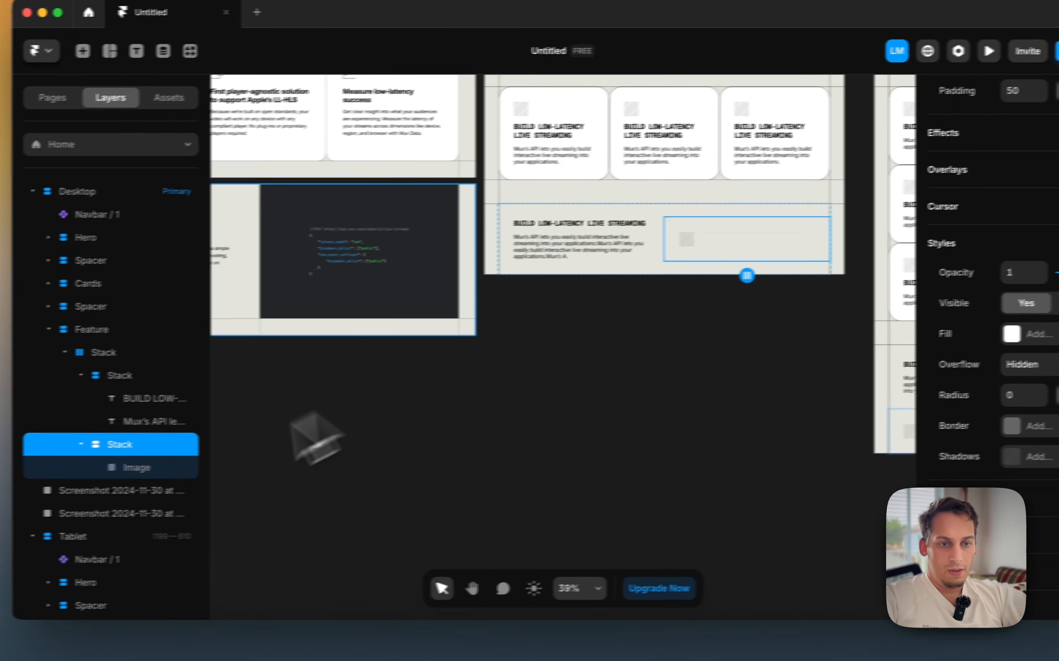
Set both the width and the height of the second Feature card's image placeholder to Fill
{"action": "left_click", "coordinate": [17, 455]}
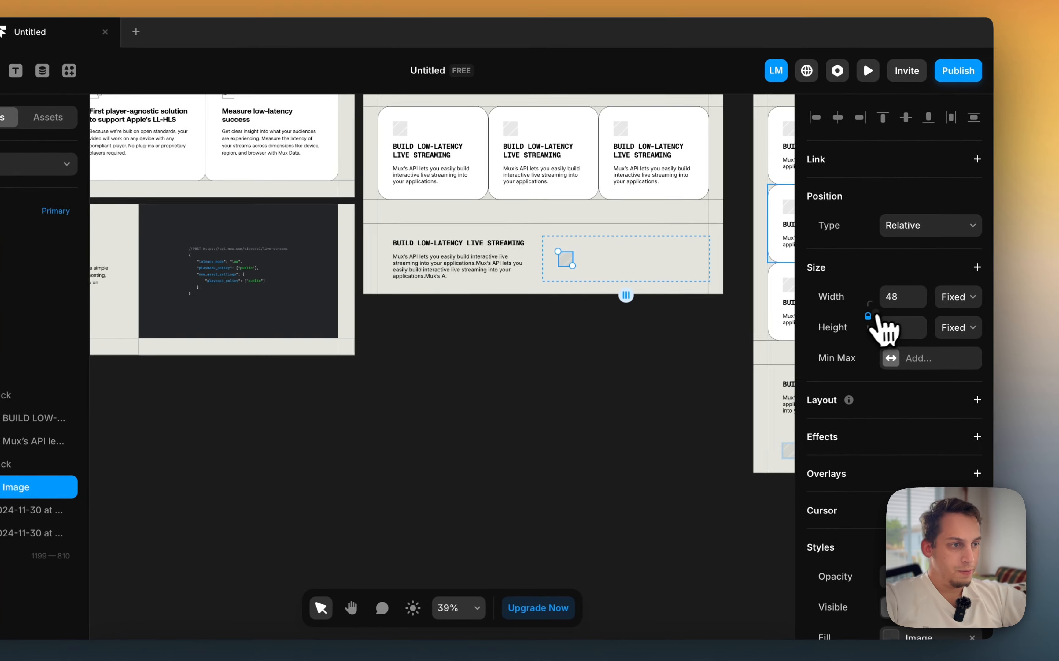
{"action": "left_click", "coordinate": [1012, 292]}
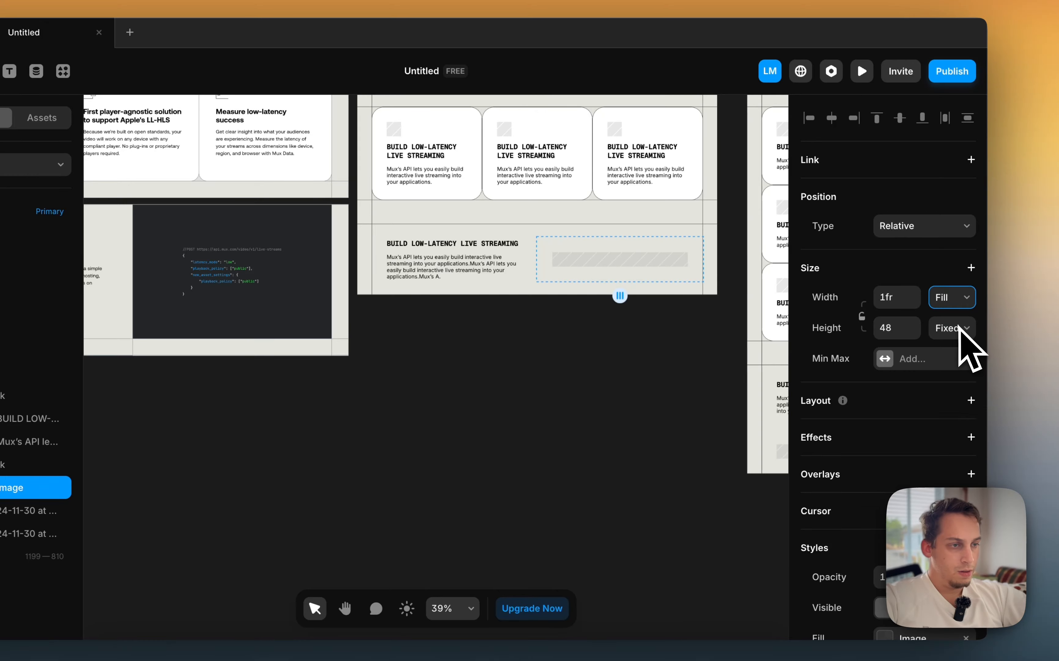
{"action": "scroll", "coordinate": [912, 463], "scroll_direction": "down", "scroll_amount": 8}
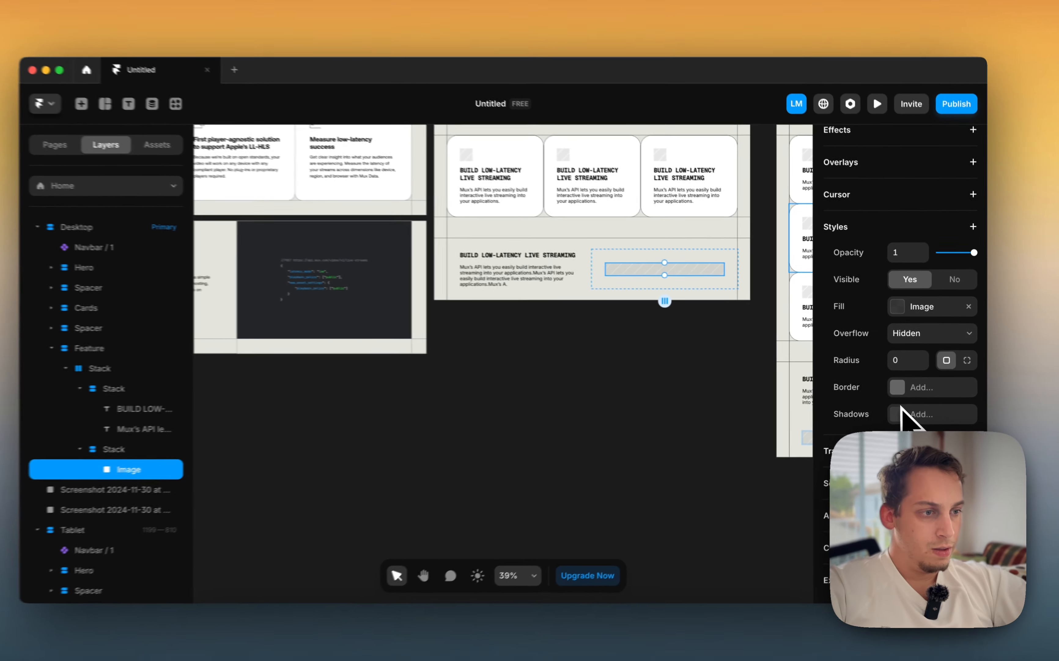
{"action": "scroll", "coordinate": [903, 404], "scroll_direction": "up", "scroll_amount": 8}
{"action": "scroll", "coordinate": [917, 404], "scroll_direction": "down", "scroll_amount": 6}
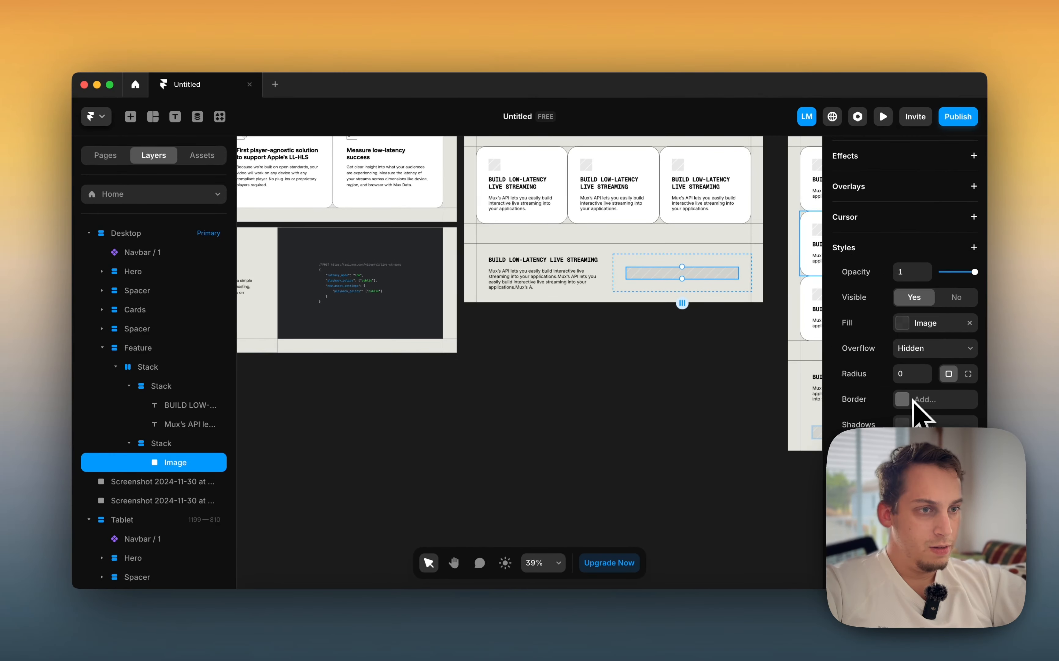
{"action": "scroll", "coordinate": [958, 332], "scroll_direction": "up", "scroll_amount": 6}
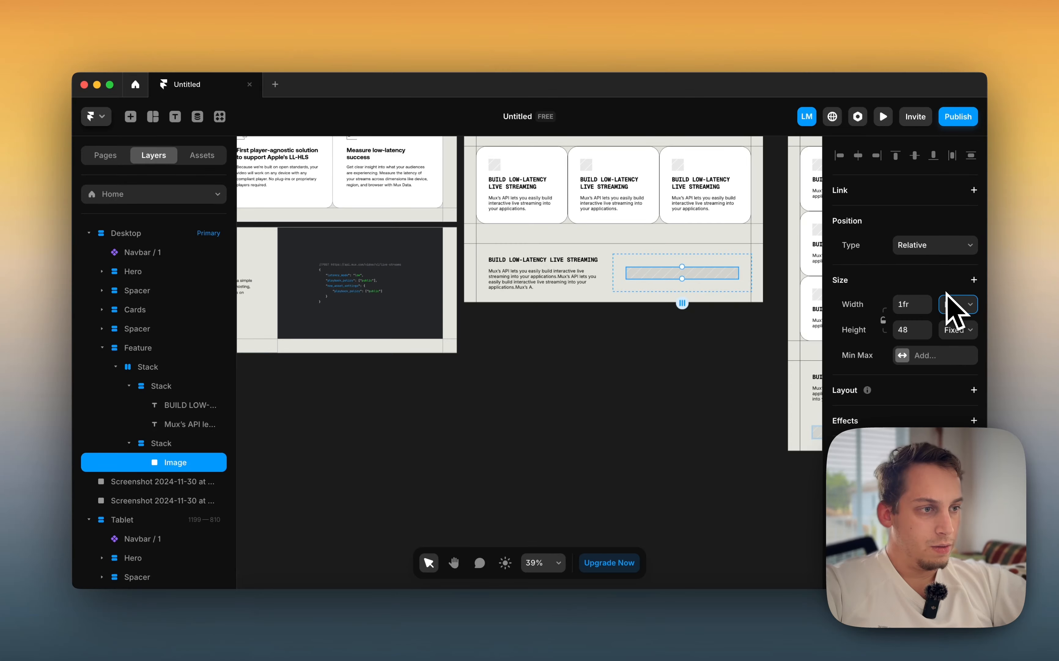
{"action": "left_click", "coordinate": [956, 327]}
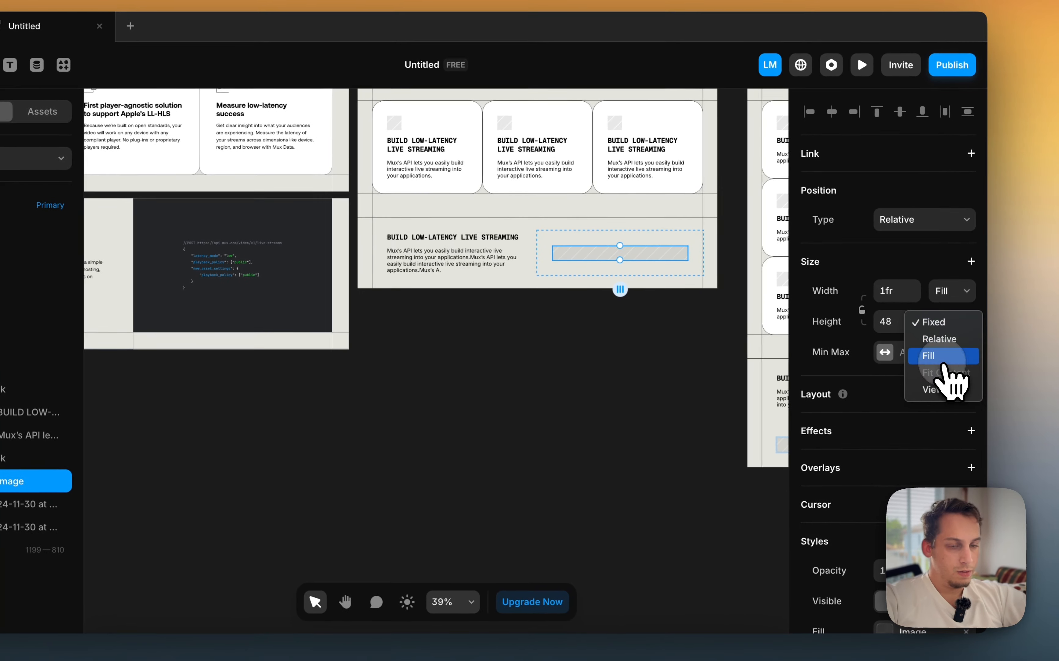
{"action": "left_click", "coordinate": [943, 363]}
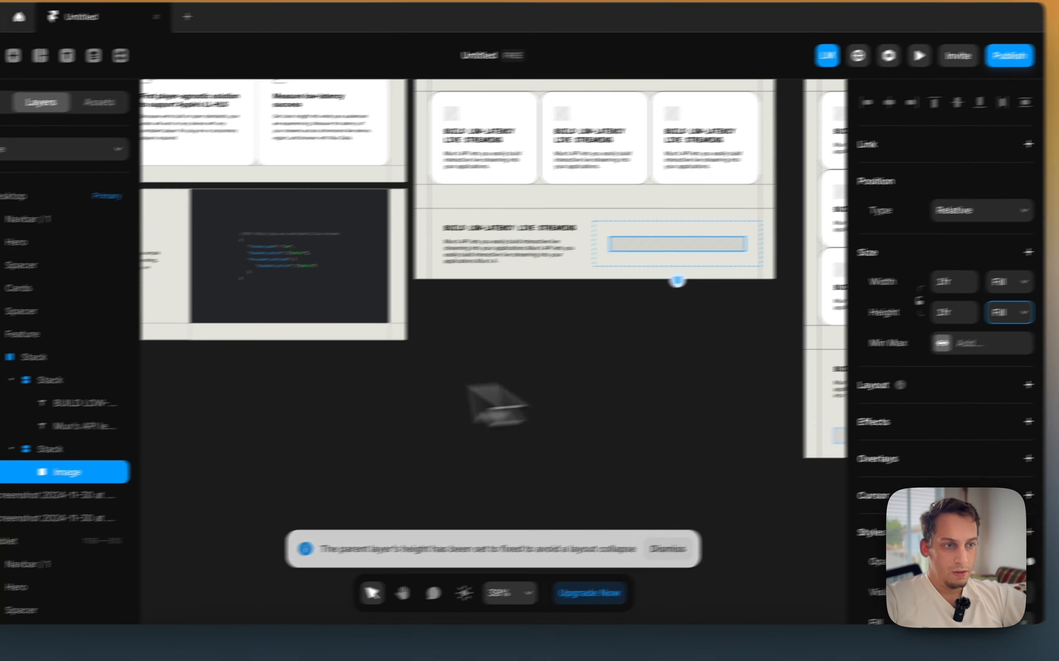
Set the padding of the stack around the Feature image placeholder to 0
{"action": "left_click", "coordinate": [173, 419]}
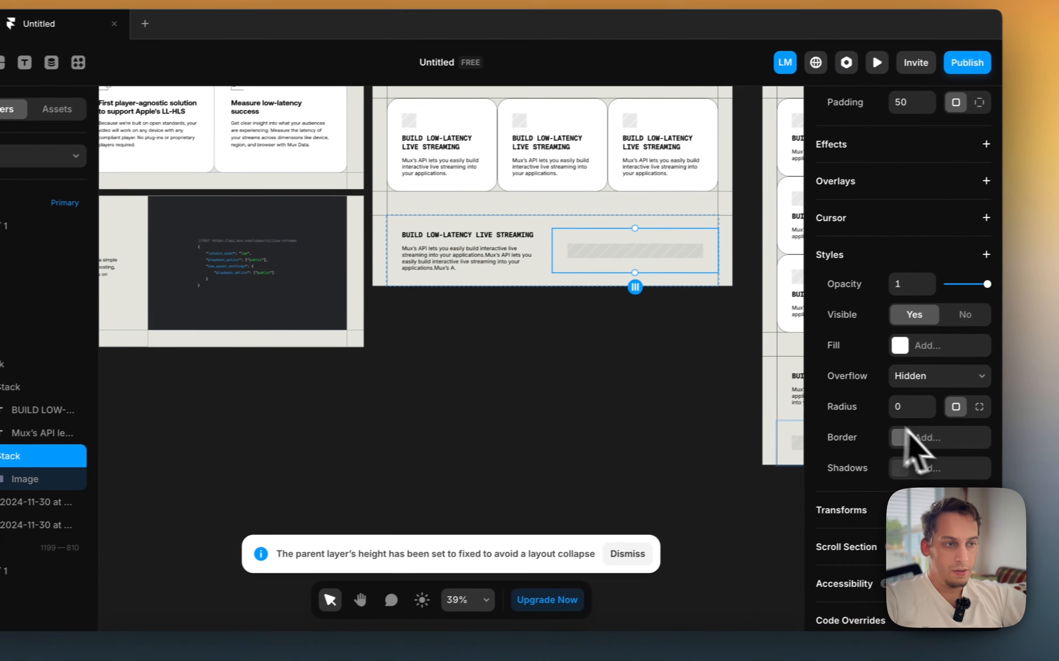
{"action": "scroll", "coordinate": [910, 444], "scroll_direction": "up", "scroll_amount": 5}
{"action": "left_click", "coordinate": [884, 400]}
{"action": "key", "text": "Return"}
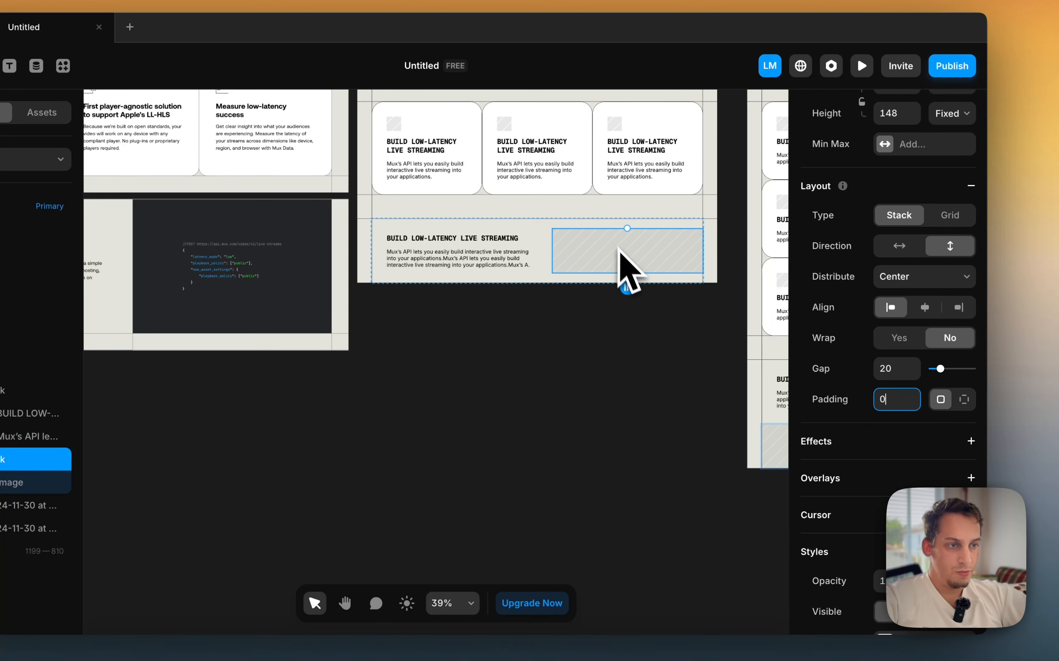
Enlarge the image stack in the Desktop Feature section to a height of 420
{"action": "left_click_drag", "start_coordinate": [627, 277], "coordinate": [628, 343]}
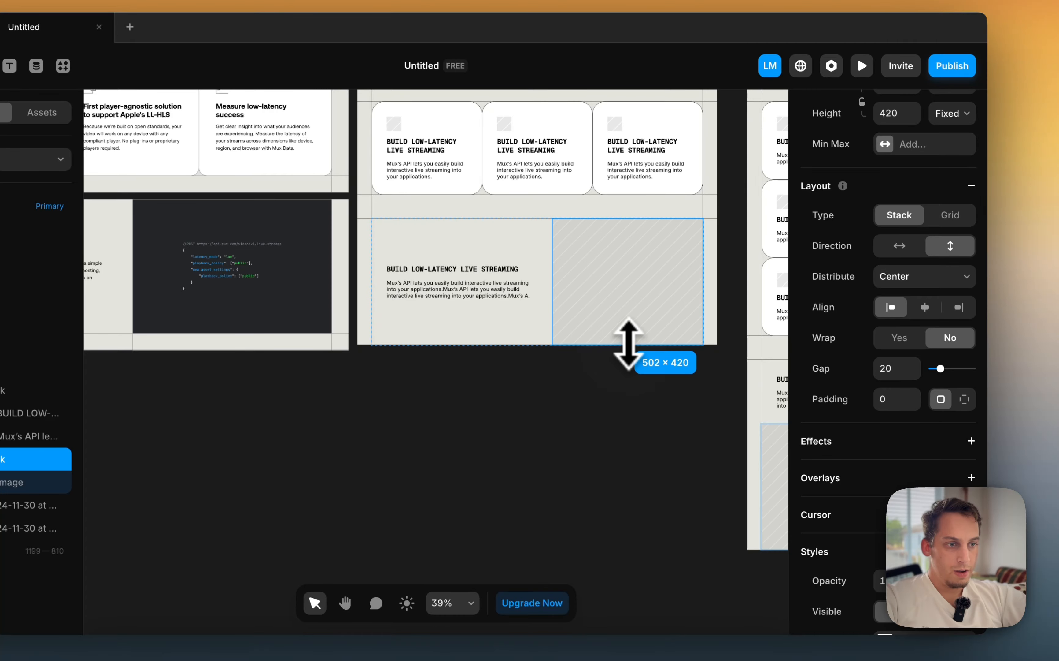
{"action": "scroll", "coordinate": [877, 259], "scroll_direction": "up", "scroll_amount": 3}
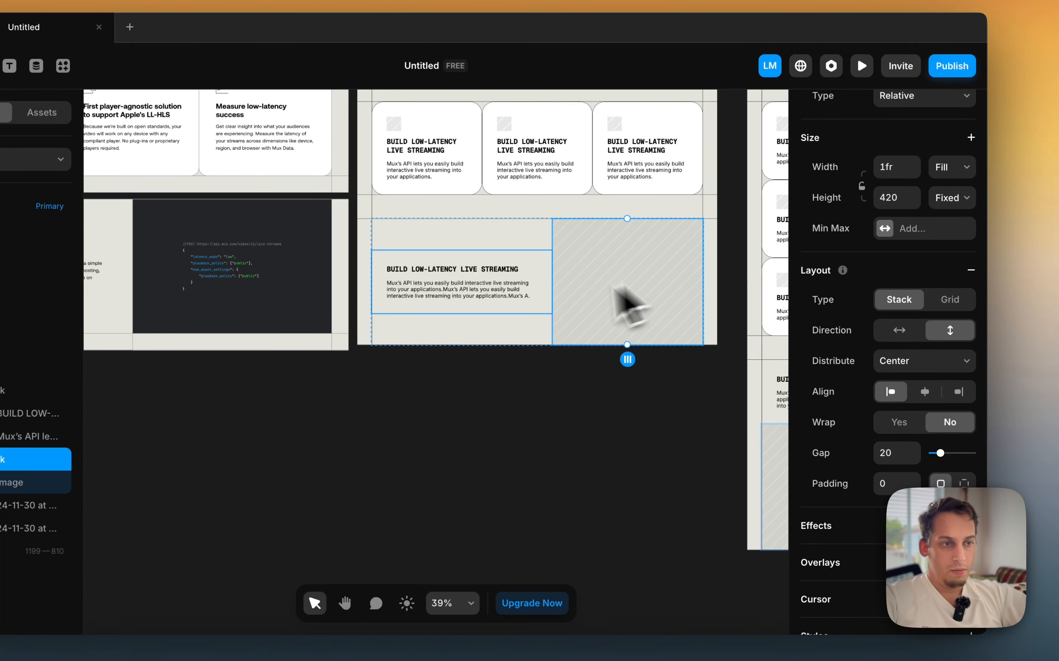
{"action": "scroll", "coordinate": [559, 331], "scroll_direction": "down", "scroll_amount": 2}
{"action": "left_click", "coordinate": [496, 344]}
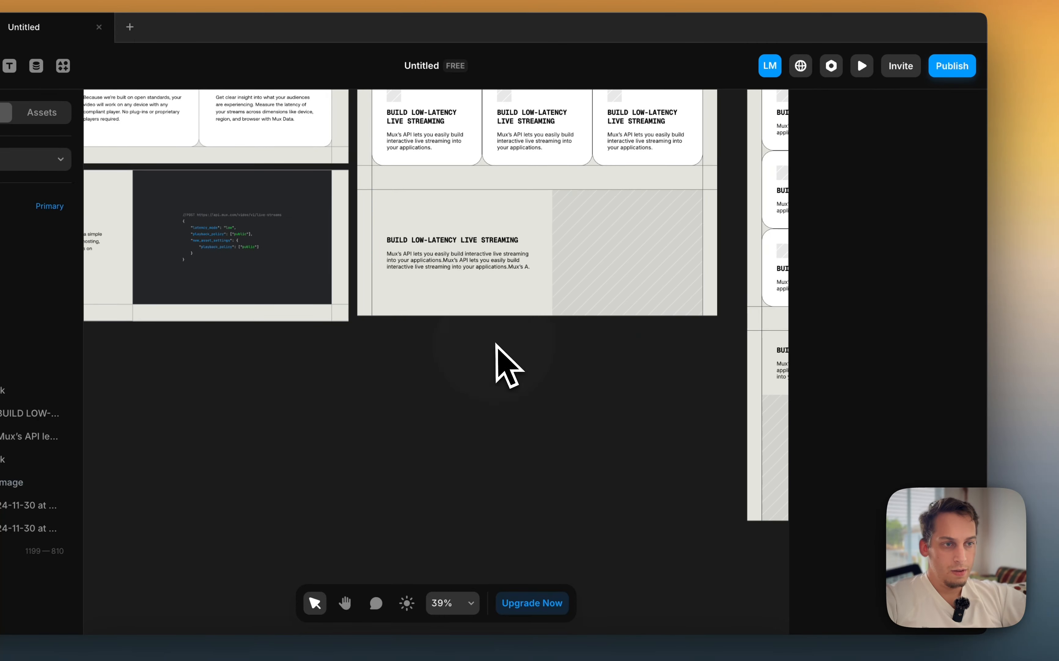
{"action": "scroll", "coordinate": [507, 336], "scroll_direction": "left", "scroll_amount": 3}
{"action": "scroll", "coordinate": [536, 265], "scroll_direction": "left", "scroll_amount": 3}
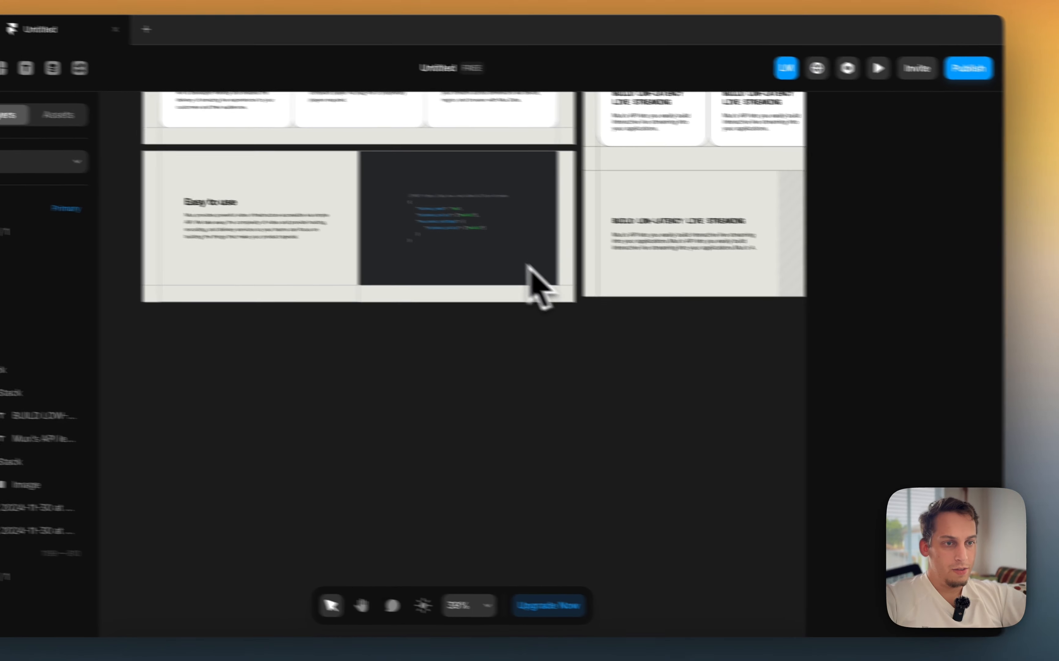
{"action": "scroll", "coordinate": [367, 260], "scroll_direction": "right", "scroll_amount": 3}
{"action": "scroll", "coordinate": [485, 225], "scroll_direction": "right", "scroll_amount": 5}
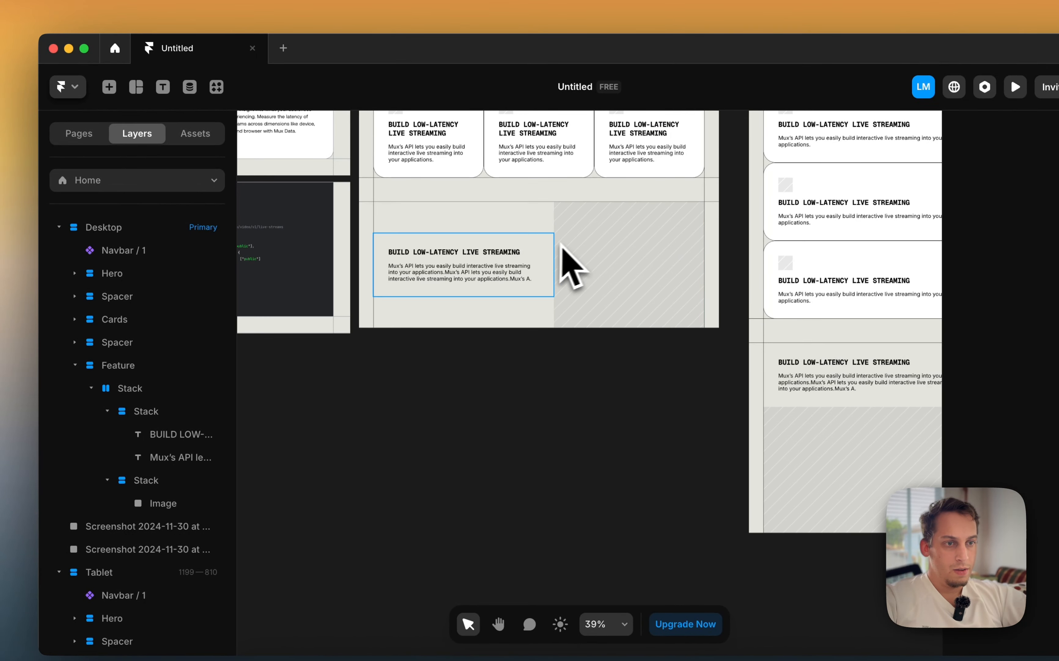
Set the width of the text stack in the Desktop Feature section to a relative 50%
{"action": "left_click", "coordinate": [544, 228]}
{"action": "left_click", "coordinate": [531, 255]}
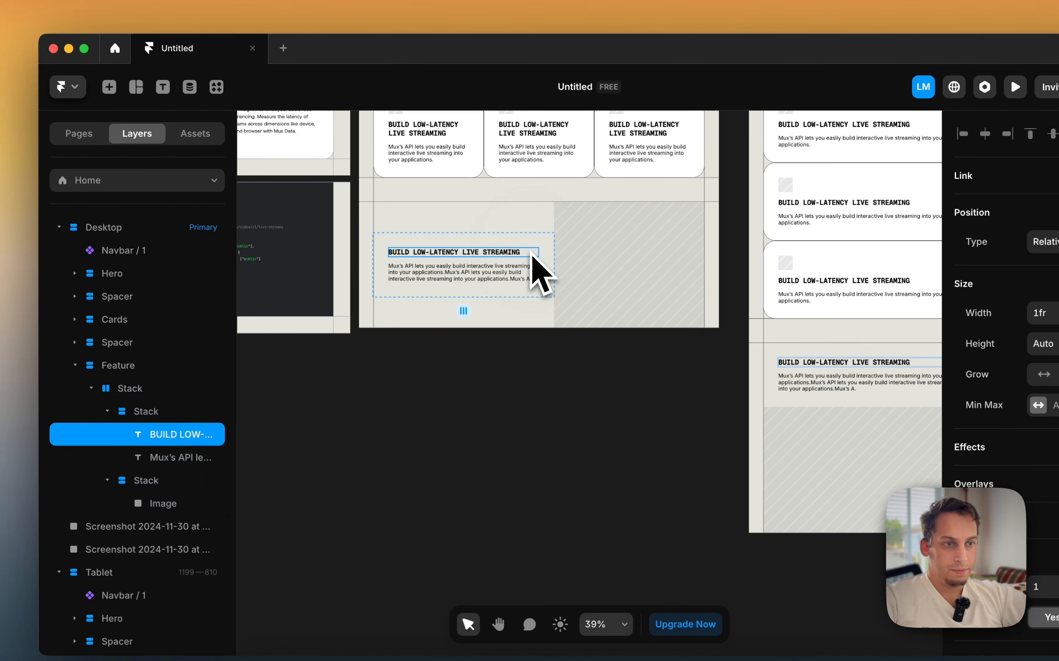
{"action": "left_click", "coordinate": [557, 269]}
{"action": "left_click", "coordinate": [536, 266]}
{"action": "left_click", "coordinate": [549, 263]}
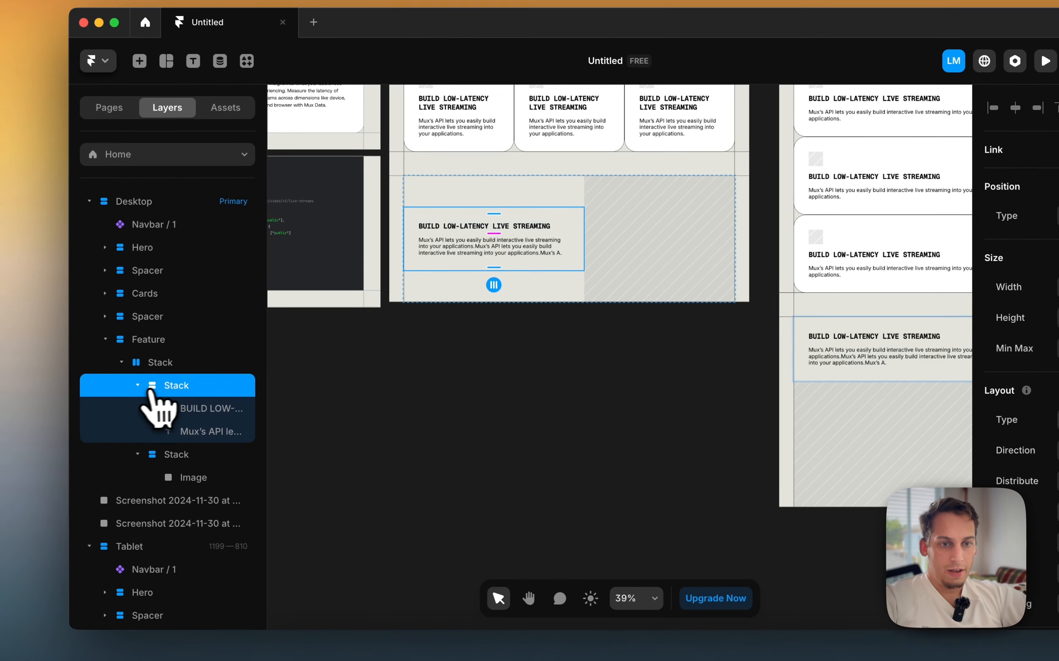
{"action": "left_click", "coordinate": [114, 405]}
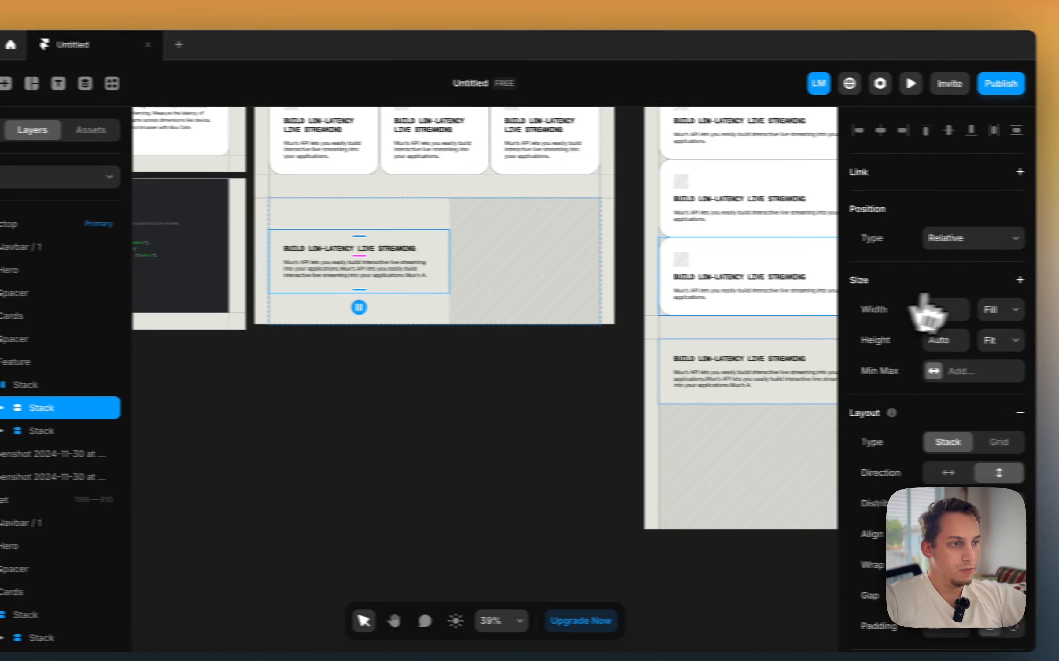
{"action": "left_click", "coordinate": [1000, 309]}
{"action": "left_click", "coordinate": [987, 292]}
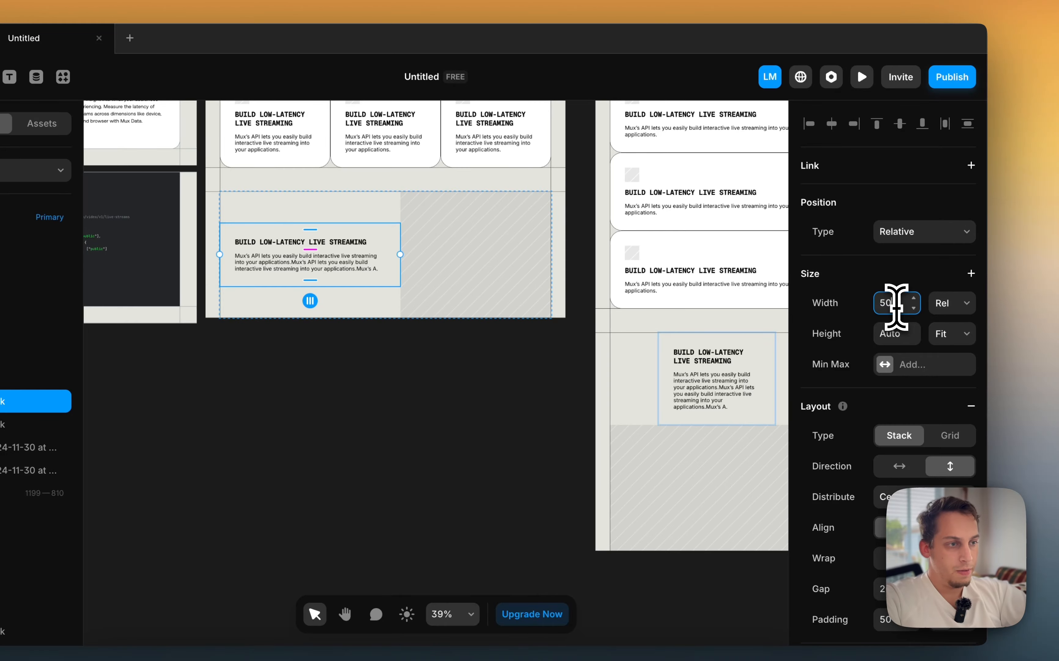
{"action": "left_click", "coordinate": [446, 253]}
{"action": "left_click", "coordinate": [289, 384]}
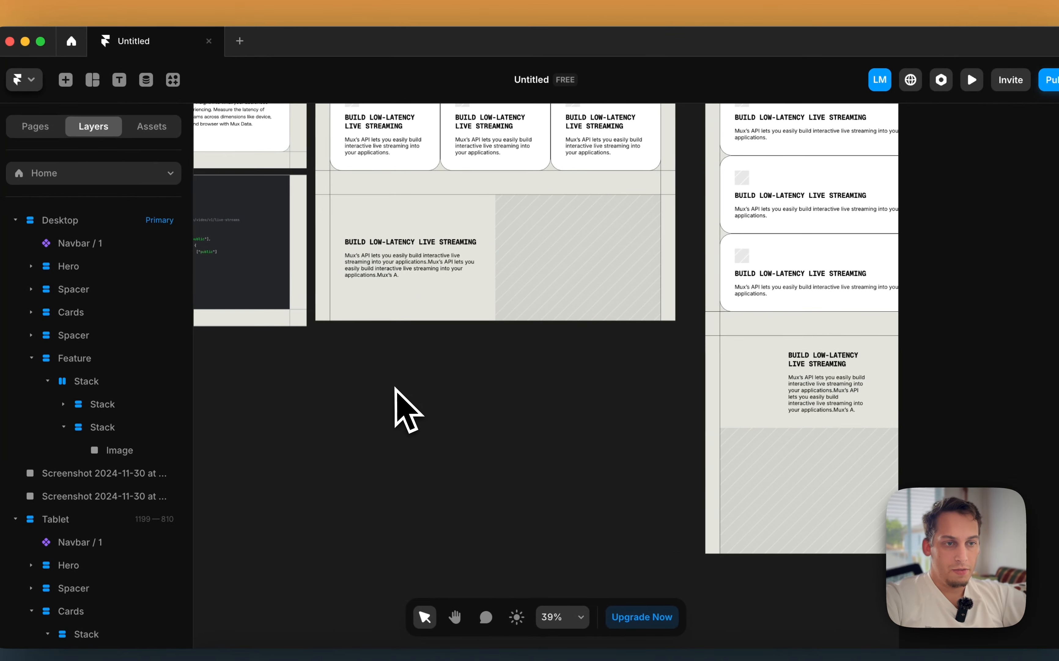
Replace the Desktop Feature section's heading with "Easy to use"
{"action": "scroll", "coordinate": [285, 384], "scroll_direction": "up", "scroll_amount": 3}
{"action": "scroll", "coordinate": [396, 388], "scroll_direction": "right", "scroll_amount": 3}
{"action": "scroll", "coordinate": [396, 388], "scroll_direction": "down", "scroll_amount": 2}
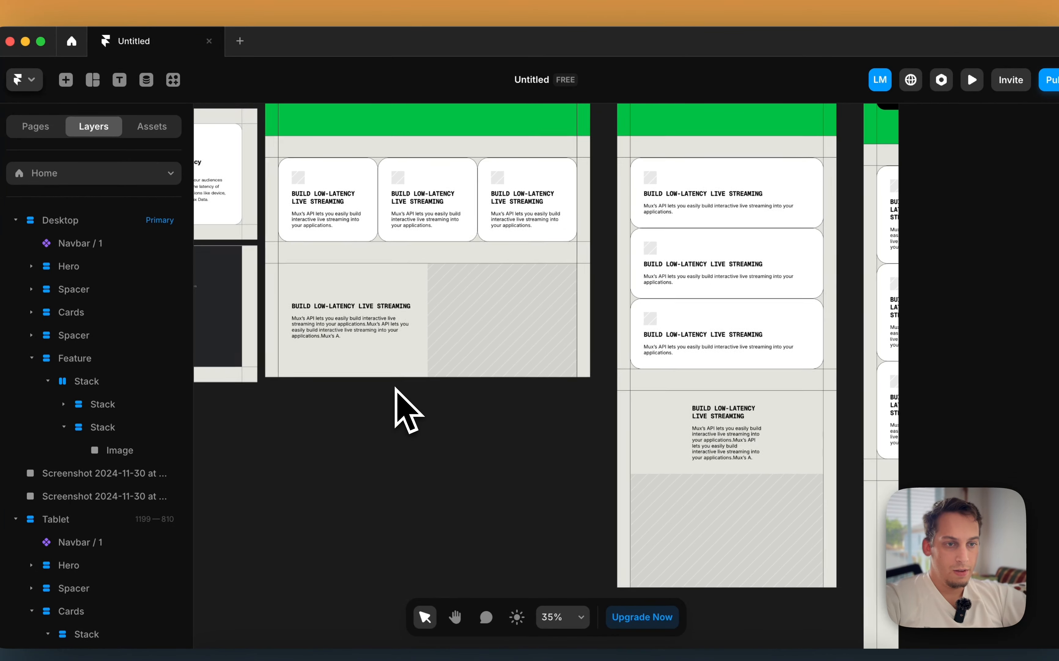
{"action": "scroll", "coordinate": [396, 387], "scroll_direction": "left", "scroll_amount": 6}
{"action": "scroll", "coordinate": [406, 384], "scroll_direction": "right", "scroll_amount": 5}
{"action": "scroll", "coordinate": [406, 384], "scroll_direction": "left", "scroll_amount": 5}
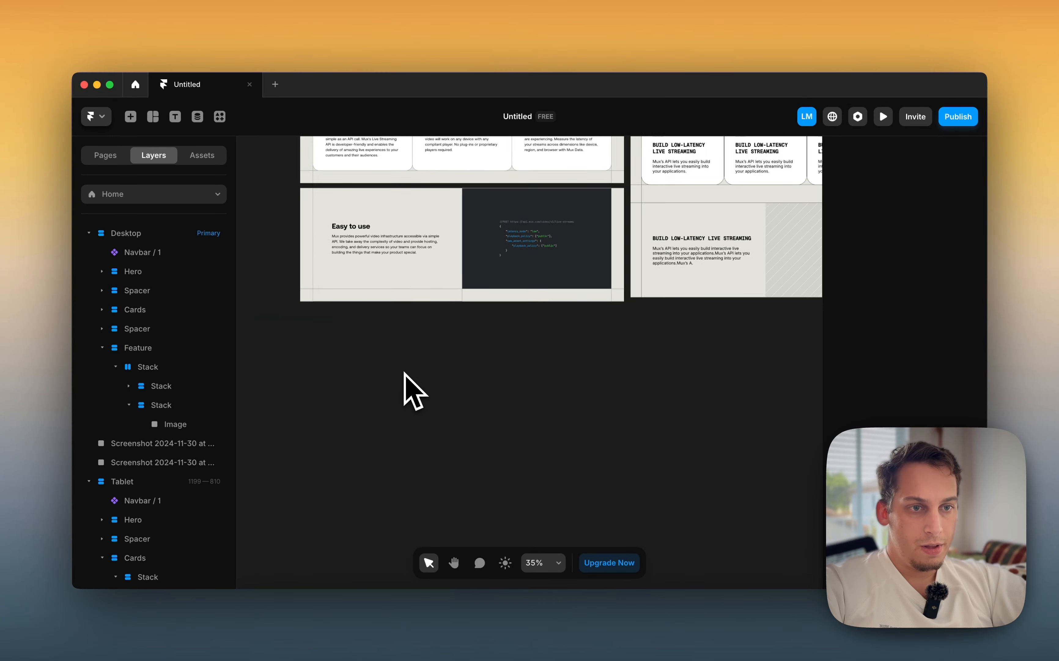
{"action": "scroll", "coordinate": [406, 384], "scroll_direction": "right", "scroll_amount": 4}
{"action": "double_click", "coordinate": [554, 273]}
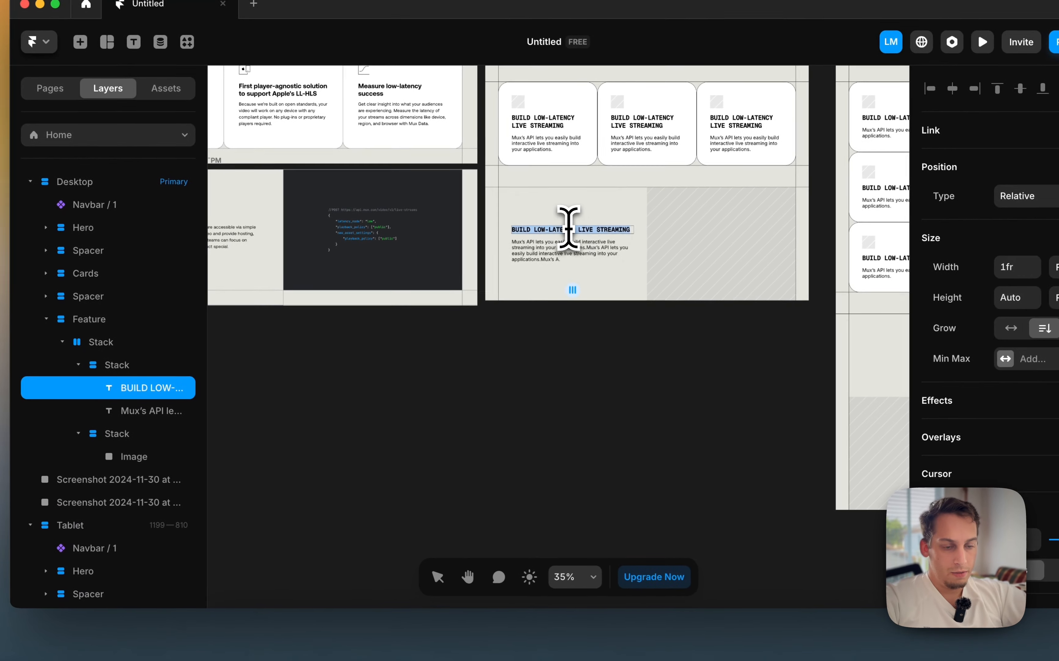
{"action": "type", "text": "Easy to use"}
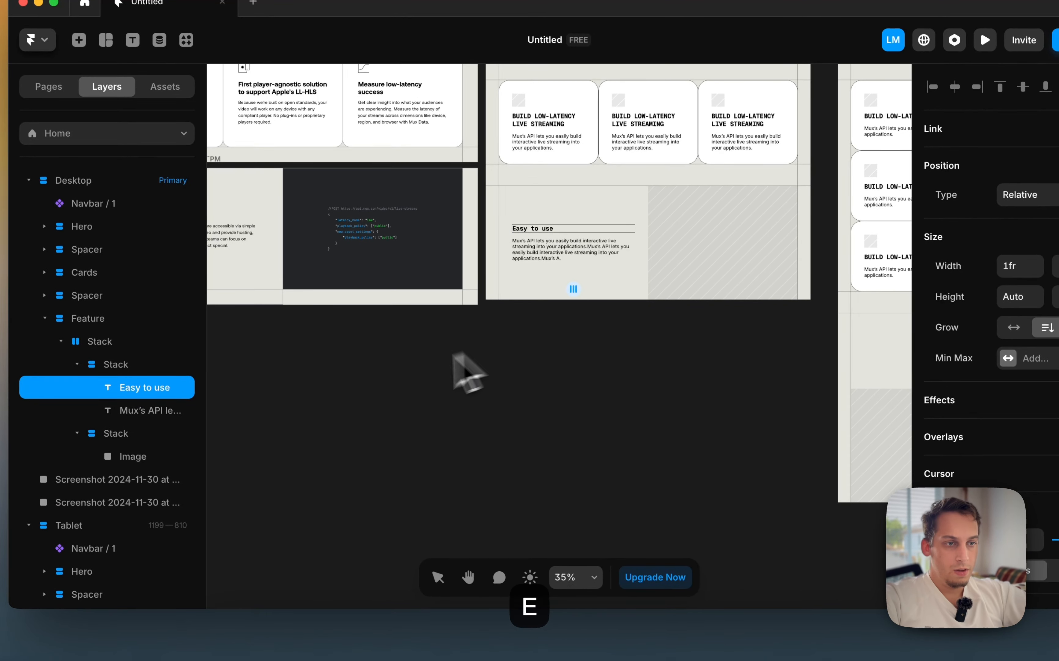
{"action": "left_click", "coordinate": [374, 371]}
Switch to Chrome and save the code illustration beside Easy to use on the Mux page to Downloads
{"action": "scroll", "coordinate": [375, 372], "scroll_direction": "down", "scroll_amount": 2}
{"action": "scroll", "coordinate": [375, 372], "scroll_direction": "left", "scroll_amount": 4}
{"action": "scroll", "coordinate": [374, 371], "scroll_direction": "right", "scroll_amount": 4}
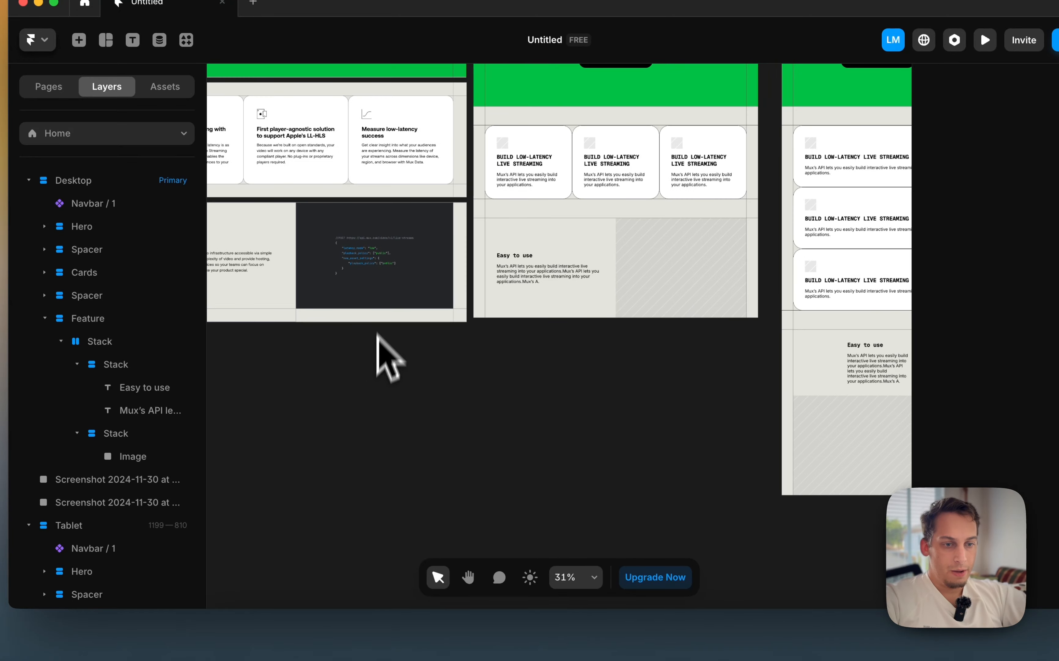
{"action": "left_click", "coordinate": [308, 629]}
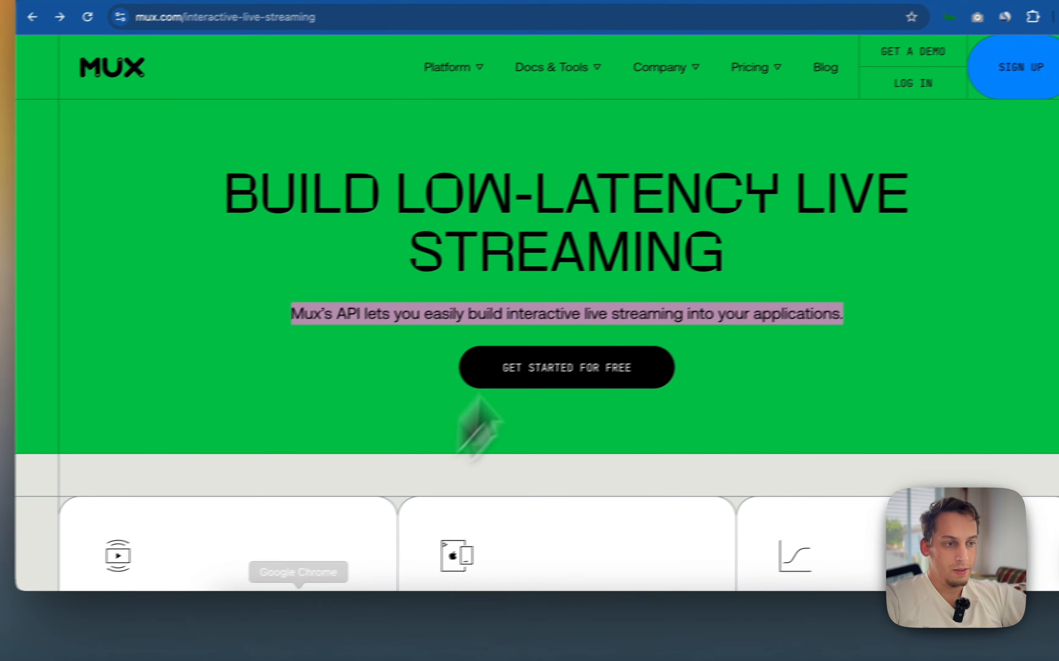
{"action": "scroll", "coordinate": [639, 256], "scroll_direction": "down", "scroll_amount": 10}
{"action": "right_click", "coordinate": [708, 272]}
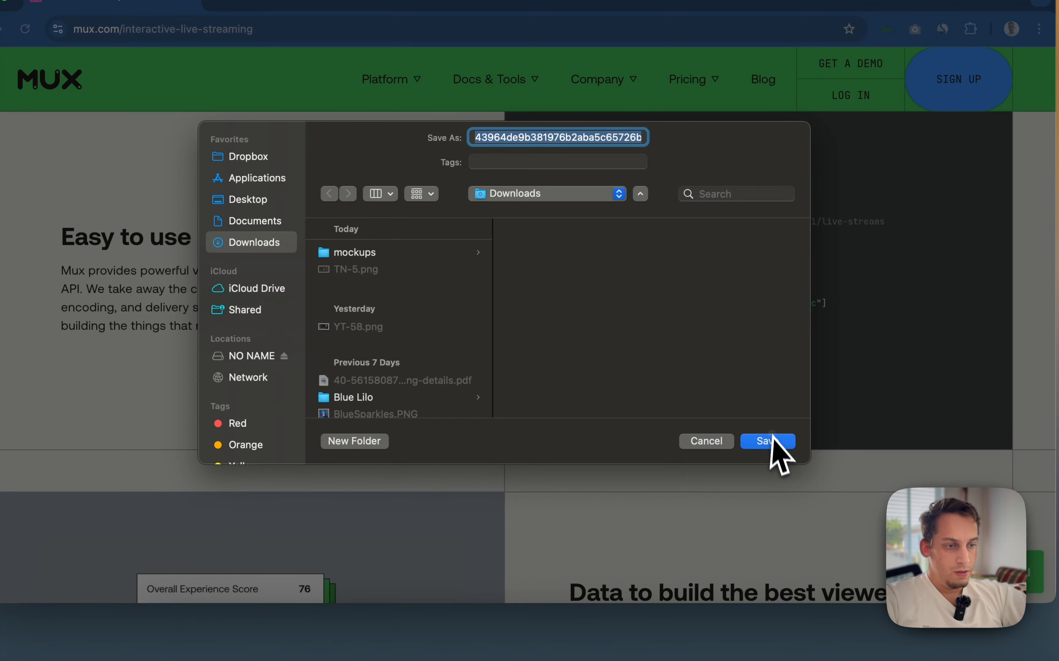
{"action": "left_click", "coordinate": [768, 440]}
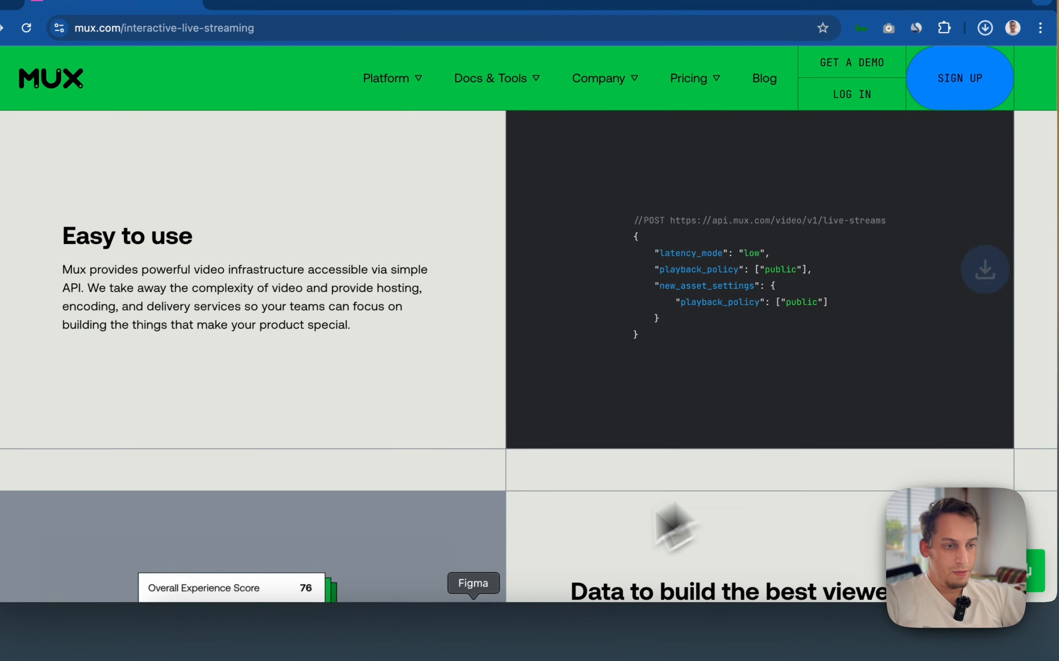
Return to Framer and fill the Desktop Feature image placeholder with the downloaded 672x392 SVG
{"action": "left_click", "coordinate": [570, 635]}
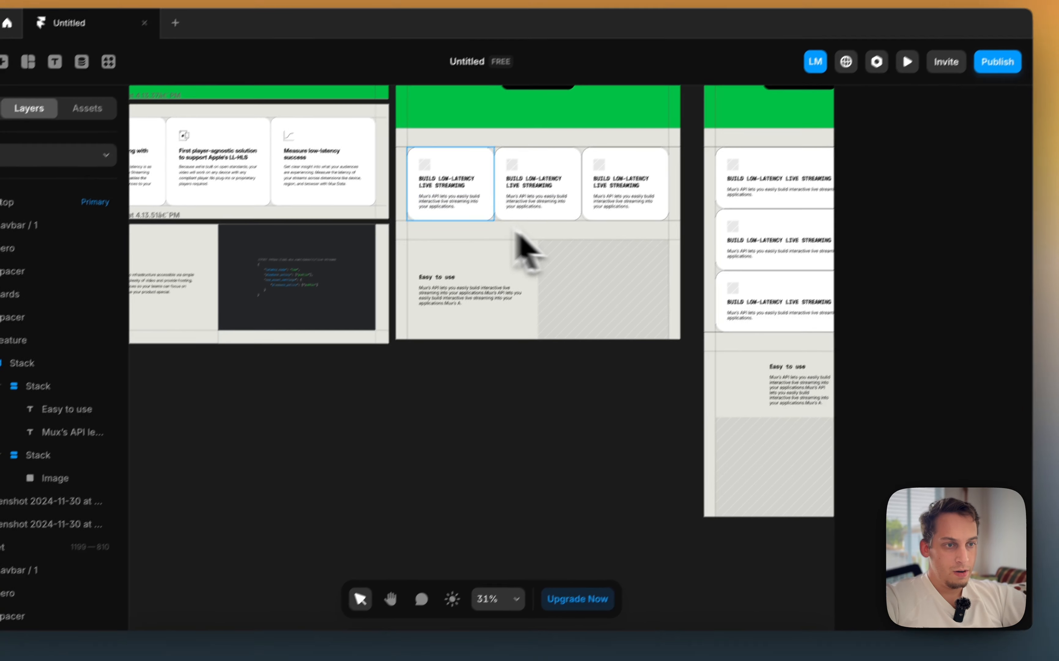
{"action": "left_click", "coordinate": [610, 299]}
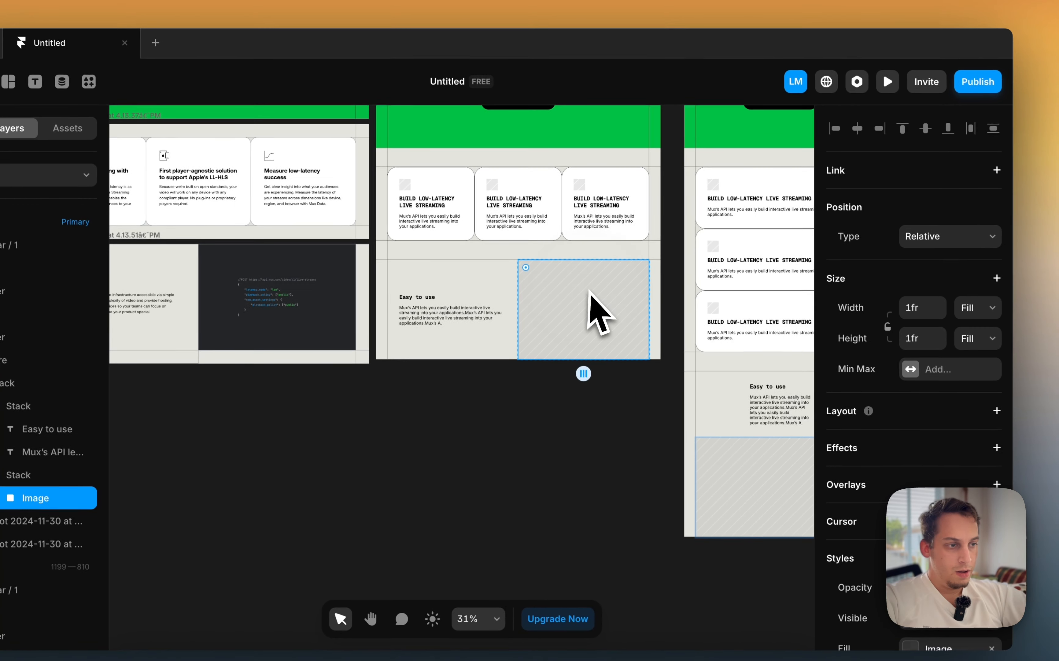
{"action": "scroll", "coordinate": [997, 471], "scroll_direction": "down", "scroll_amount": 8}
{"action": "left_click", "coordinate": [936, 298]}
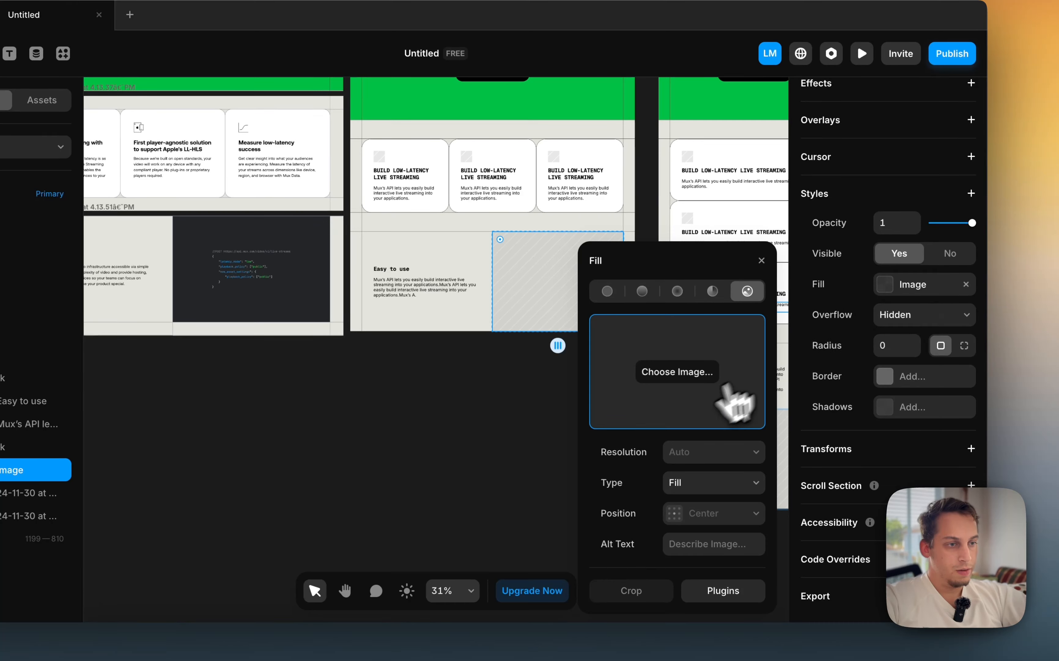
{"action": "left_click", "coordinate": [682, 376]}
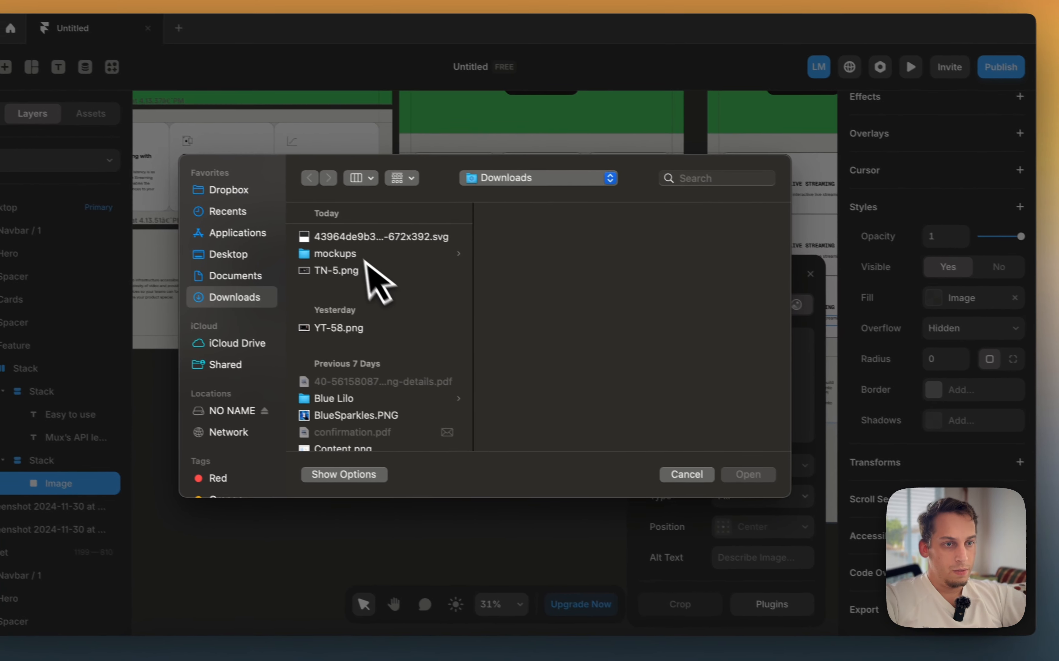
{"action": "left_click", "coordinate": [329, 223]}
{"action": "left_click", "coordinate": [774, 475]}
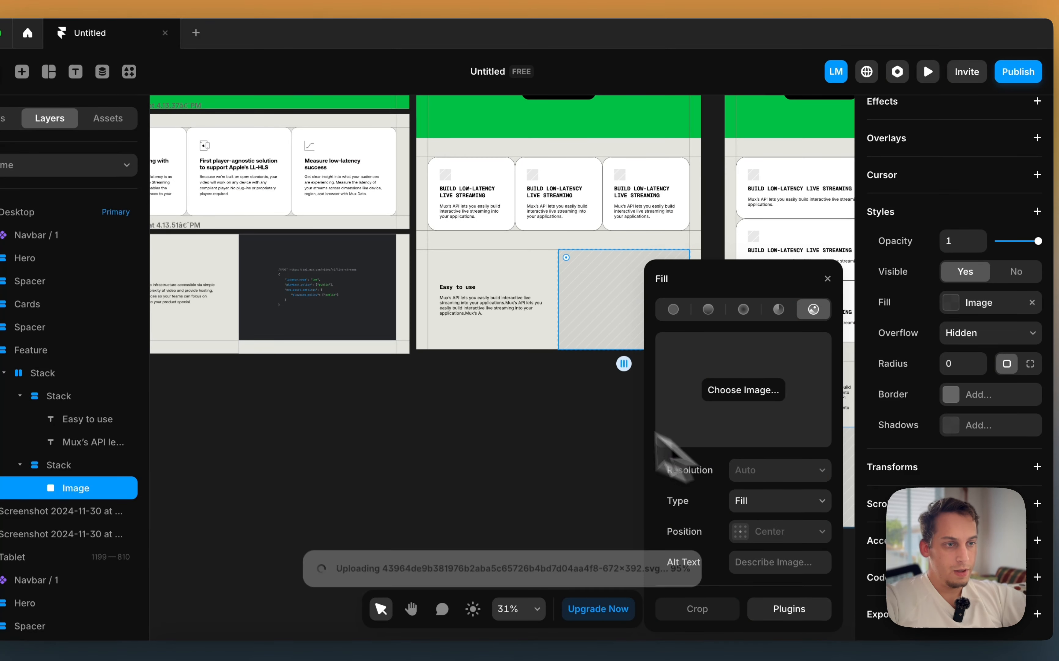
{"action": "left_click", "coordinate": [523, 375]}
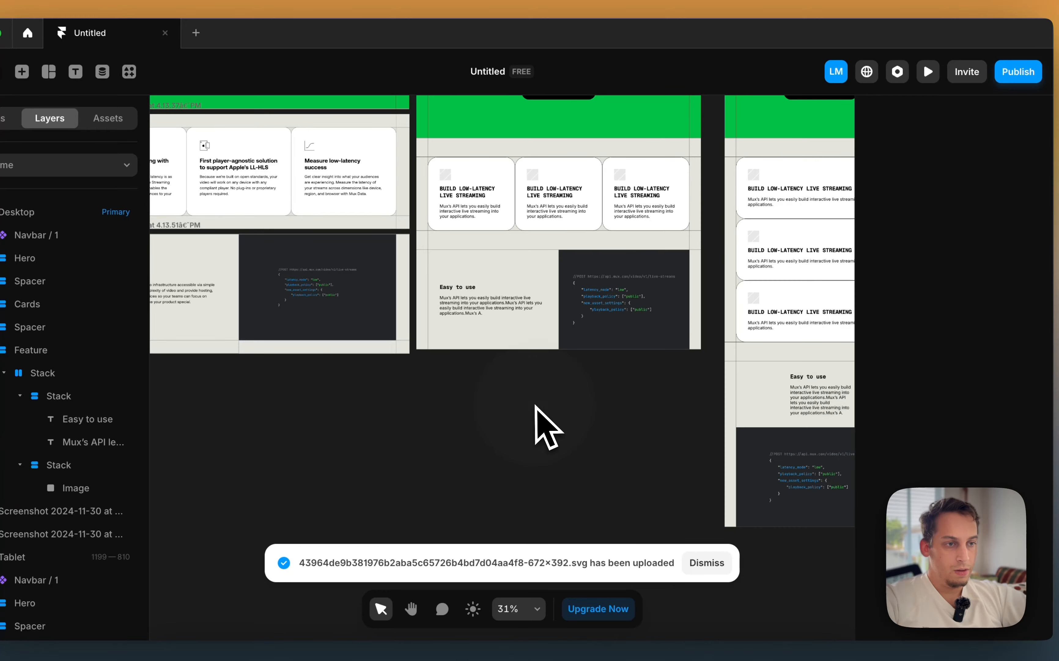
Set the width of the Easy to use text stack to Fill in both the Tablet and Phone layouts
{"action": "scroll", "coordinate": [536, 406], "scroll_direction": "right", "scroll_amount": 3}
{"action": "scroll", "coordinate": [535, 407], "scroll_direction": "down", "scroll_amount": 3}
{"action": "scroll", "coordinate": [536, 407], "scroll_direction": "down", "scroll_amount": 5}
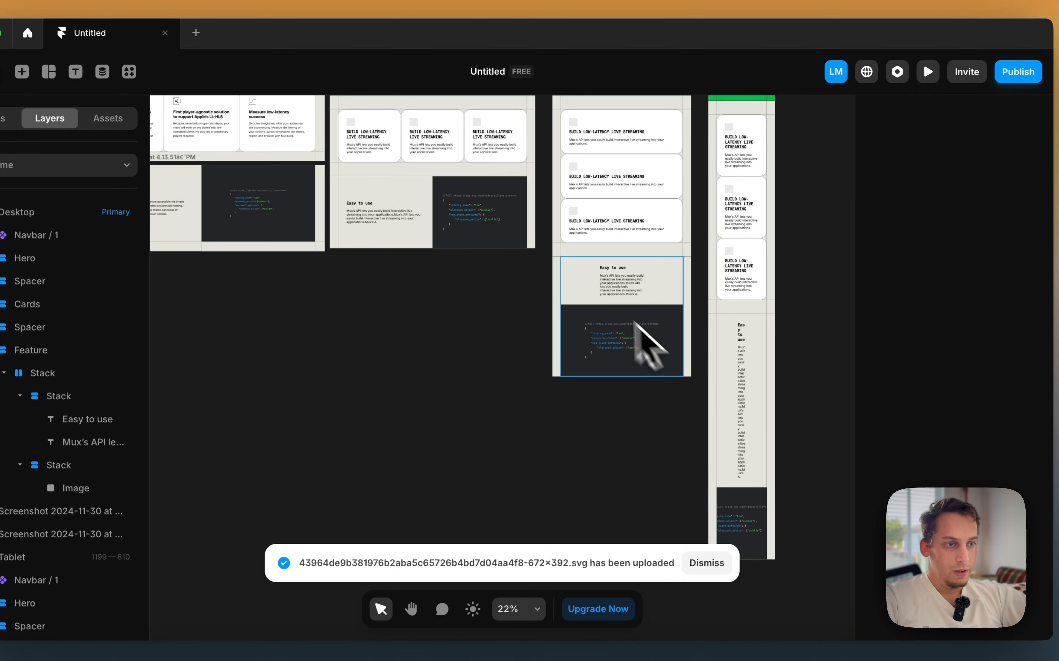
{"action": "left_click", "coordinate": [602, 289]}
{"action": "left_click", "coordinate": [387, 202]}
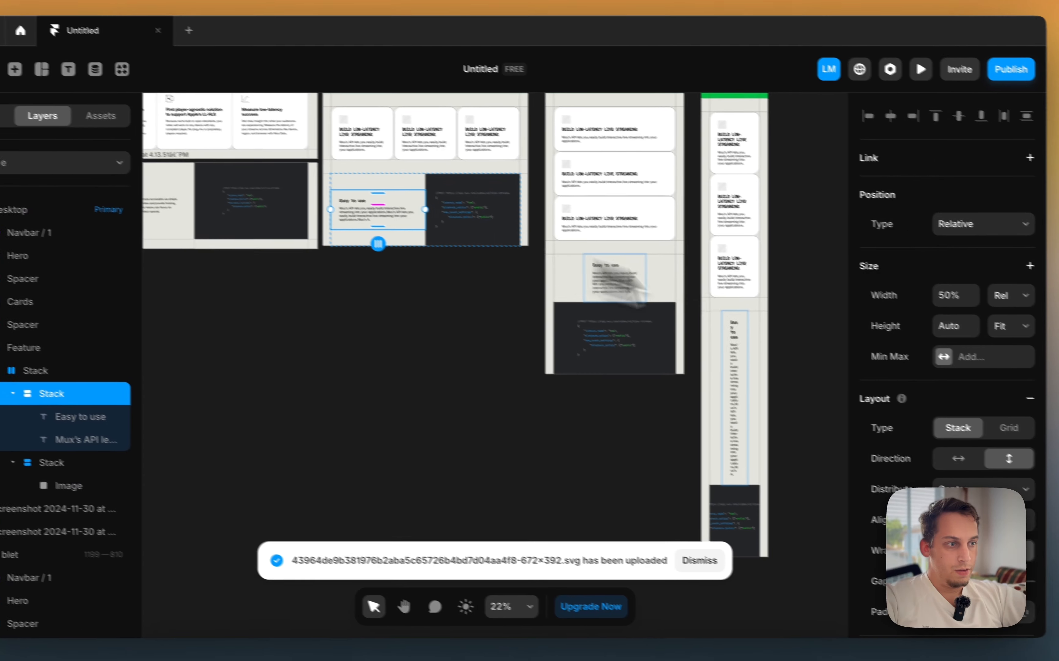
{"action": "left_click", "coordinate": [533, 269]}
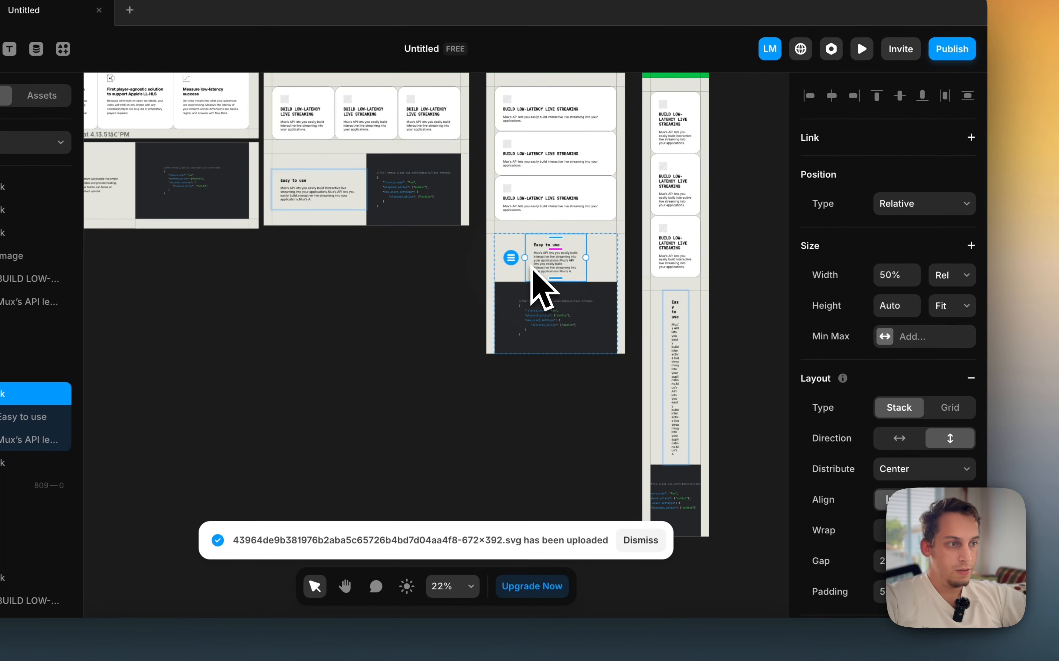
{"action": "left_click", "coordinate": [962, 275]}
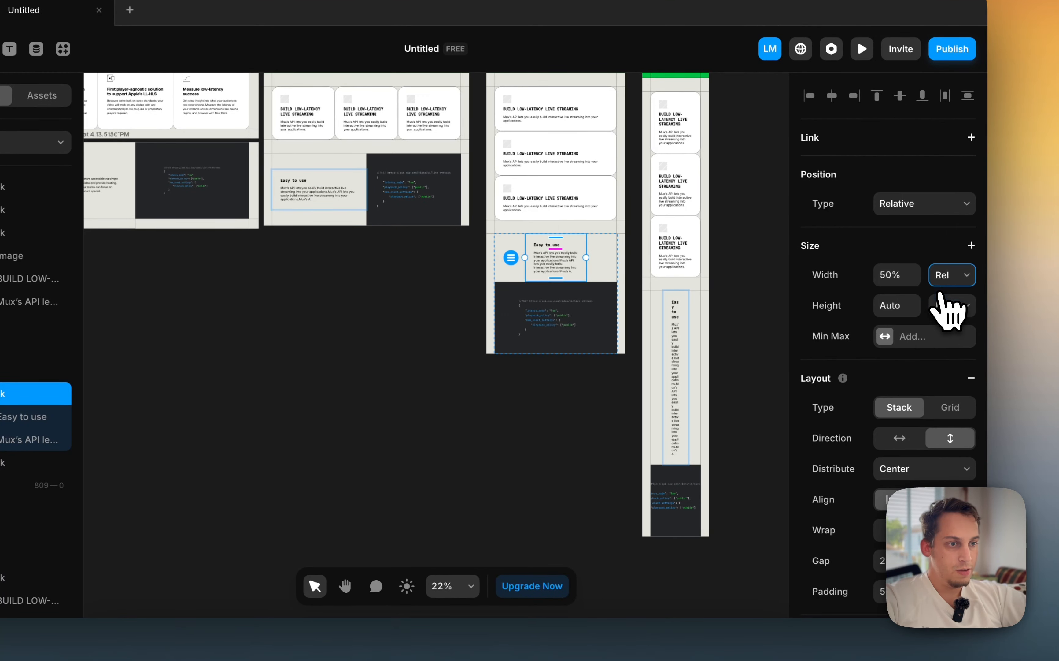
{"action": "left_click", "coordinate": [689, 388]}
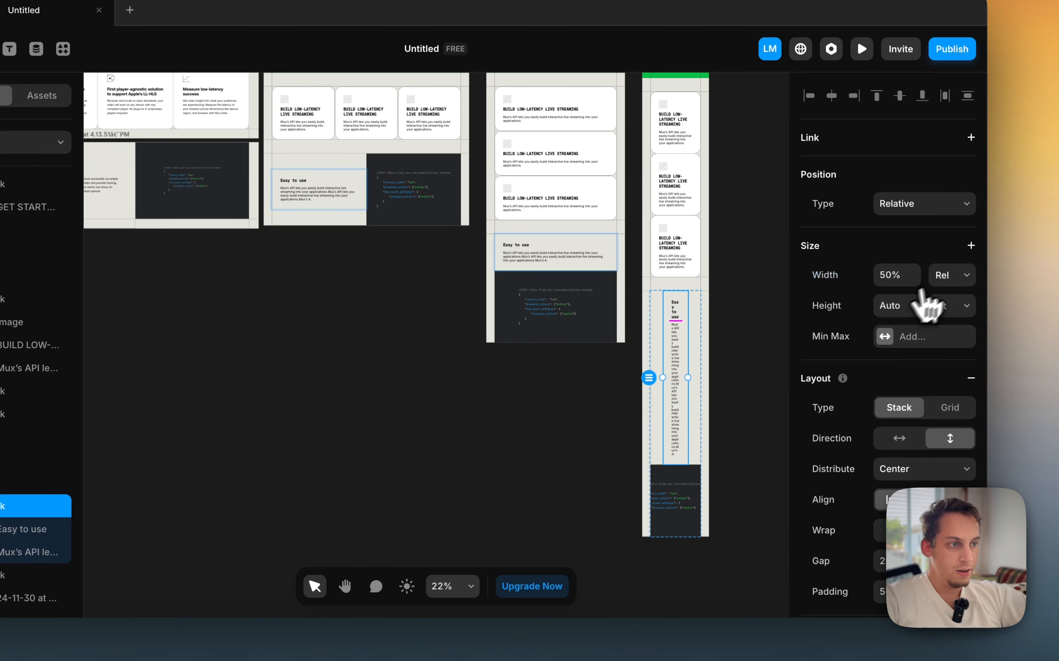
{"action": "left_click", "coordinate": [761, 319]}
Set the Phone Feature image's height to 235 and the height of its surrounding stack to Fit Content
{"action": "scroll", "coordinate": [730, 295], "scroll_direction": "up", "scroll_amount": 5}
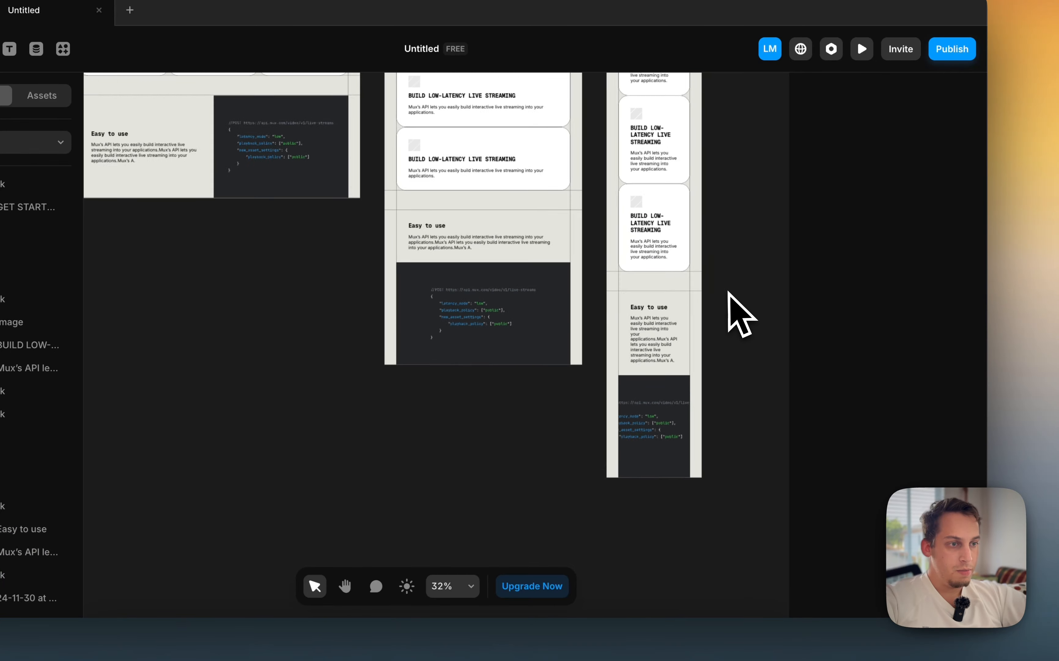
{"action": "left_click", "coordinate": [660, 489]}
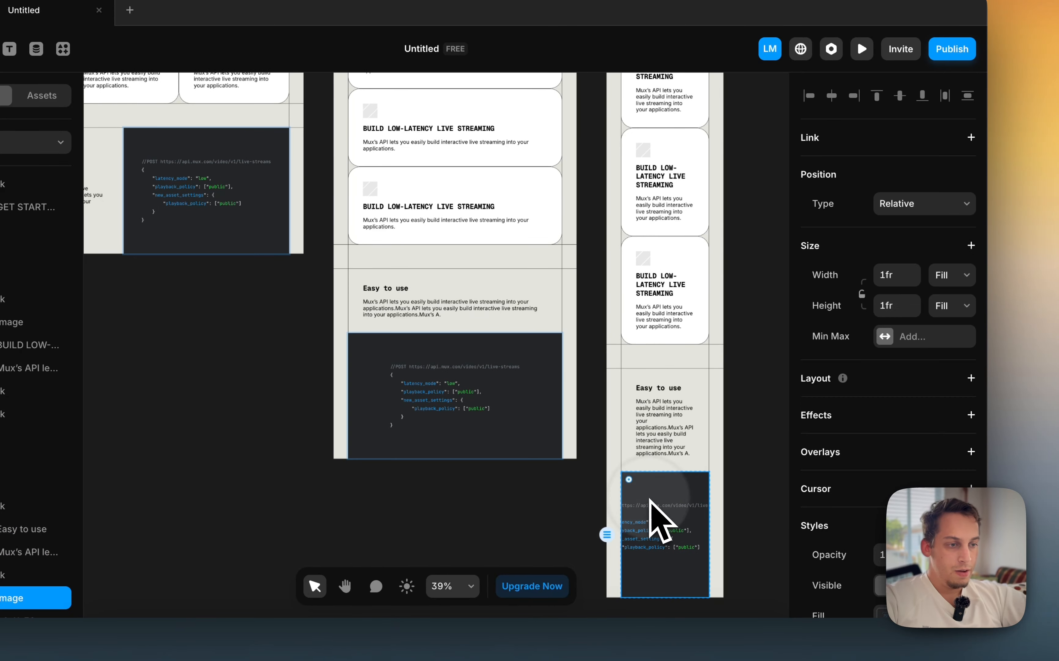
{"action": "scroll", "coordinate": [661, 492], "scroll_direction": "down", "scroll_amount": 5}
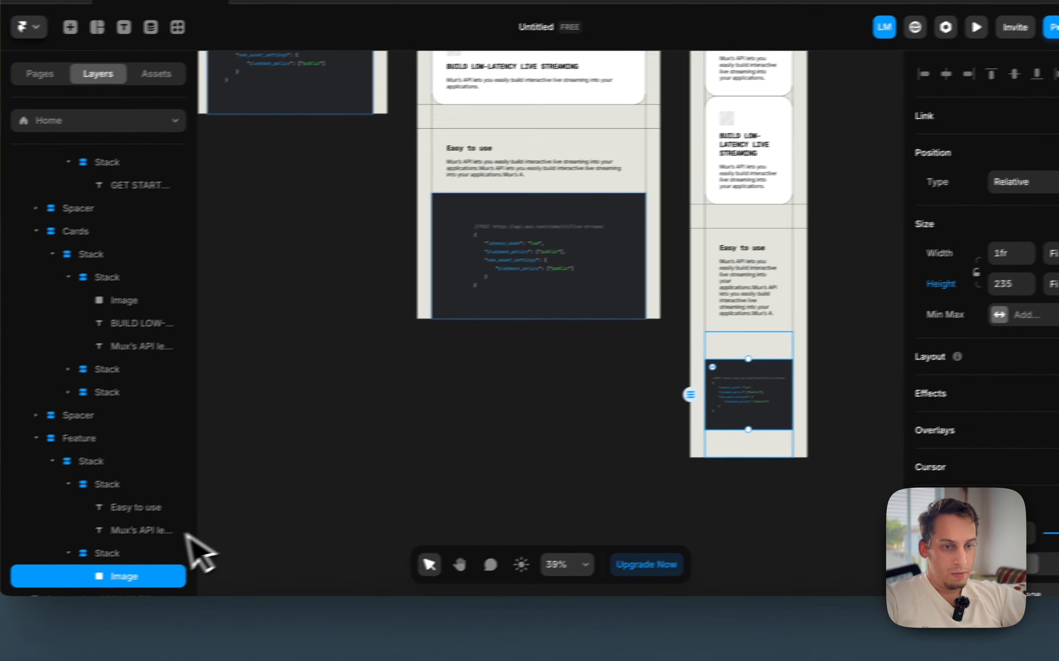
{"action": "left_click", "coordinate": [27, 574]}
{"action": "left_click", "coordinate": [948, 306]}
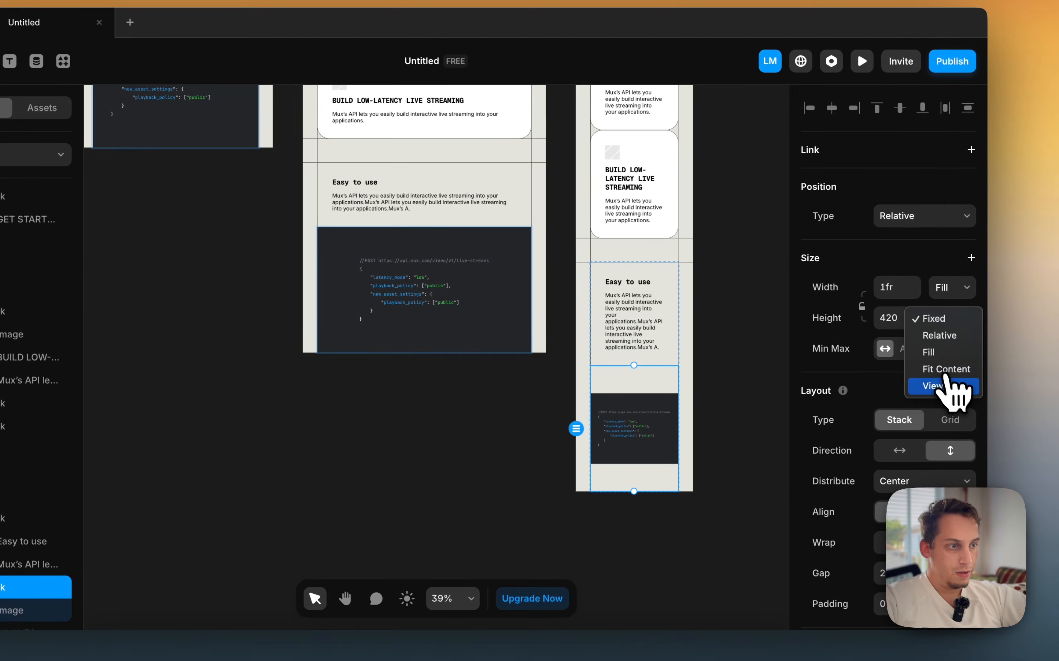
{"action": "left_click", "coordinate": [953, 372]}
{"action": "left_click", "coordinate": [758, 433]}
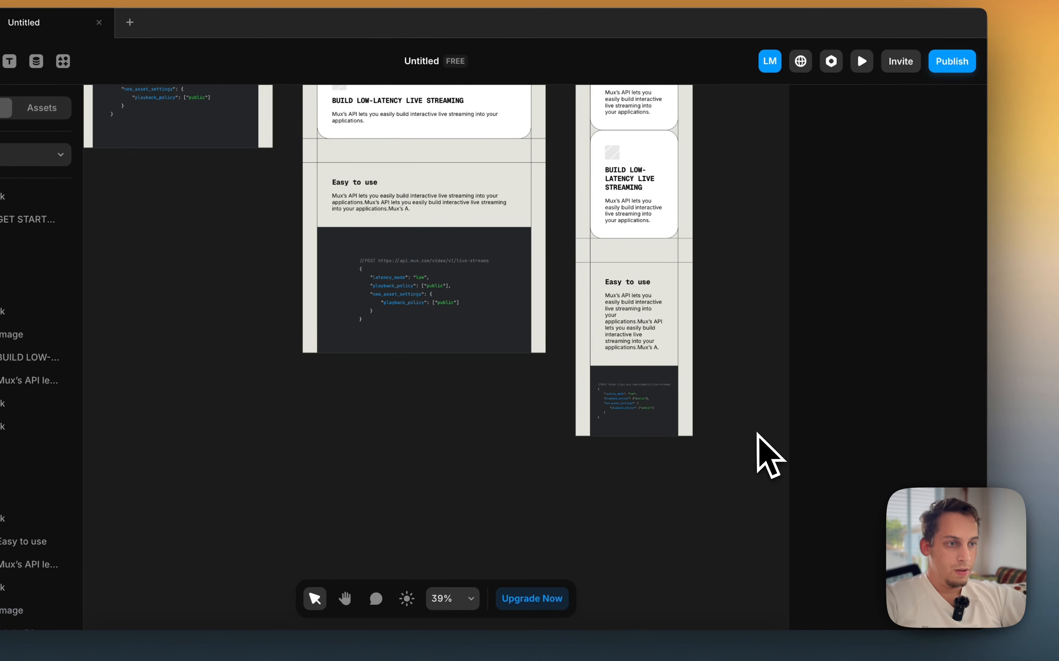
Duplicate the Desktop Spacer above the Feature section and place the copy directly below Feature
{"action": "scroll", "coordinate": [757, 433], "scroll_direction": "down", "scroll_amount": 6}
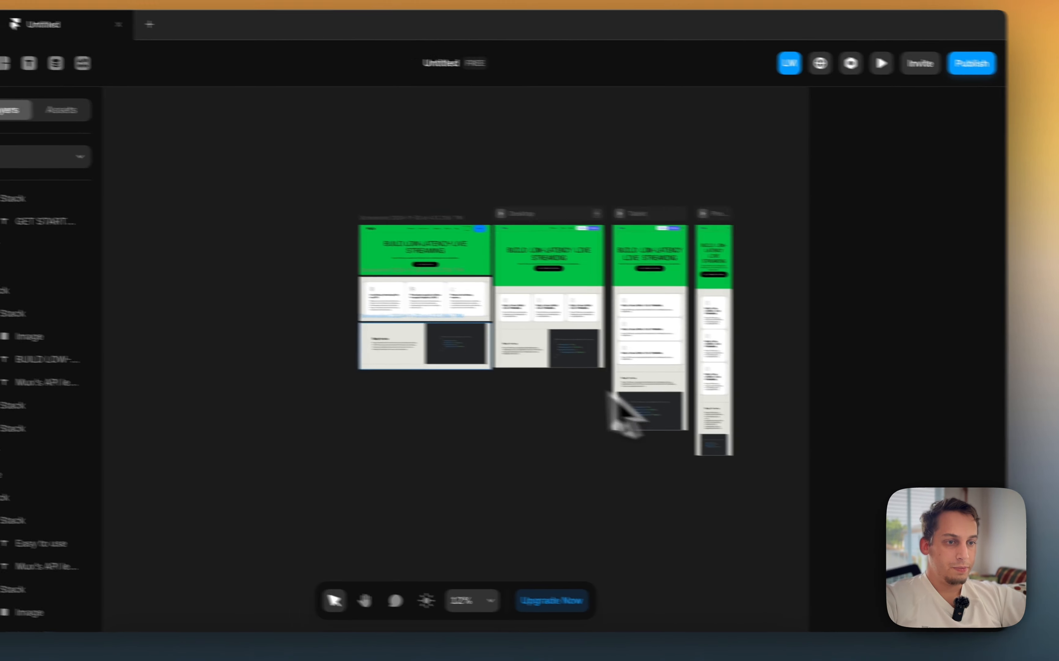
{"action": "scroll", "coordinate": [502, 324], "scroll_direction": "up", "scroll_amount": 5}
{"action": "left_click", "coordinate": [661, 307]}
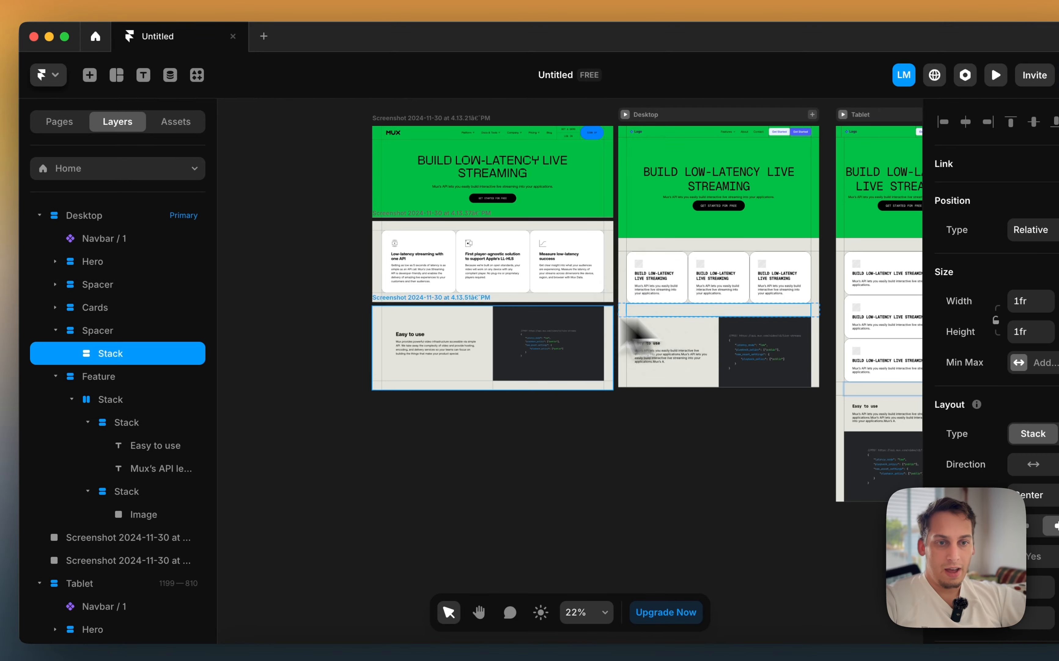
{"action": "left_click", "coordinate": [55, 330]}
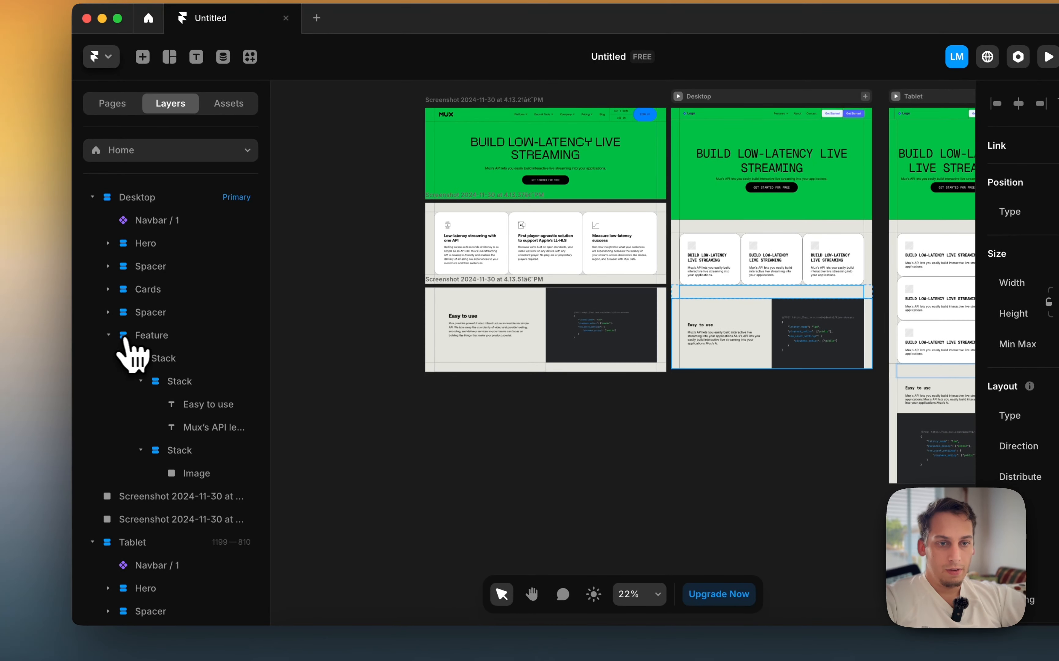
{"action": "left_click", "coordinate": [111, 334]}
{"action": "left_click", "coordinate": [154, 318]}
{"action": "key", "text": "super+d"}
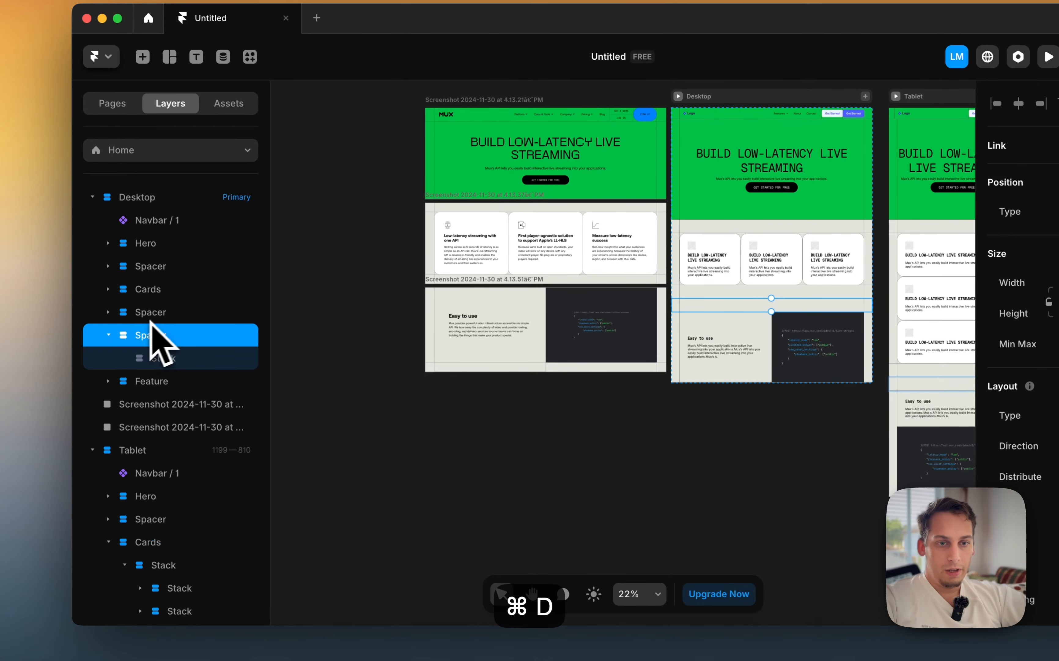
{"action": "left_click_drag", "start_coordinate": [135, 338], "coordinate": [112, 383]}
{"action": "left_click", "coordinate": [646, 423]}
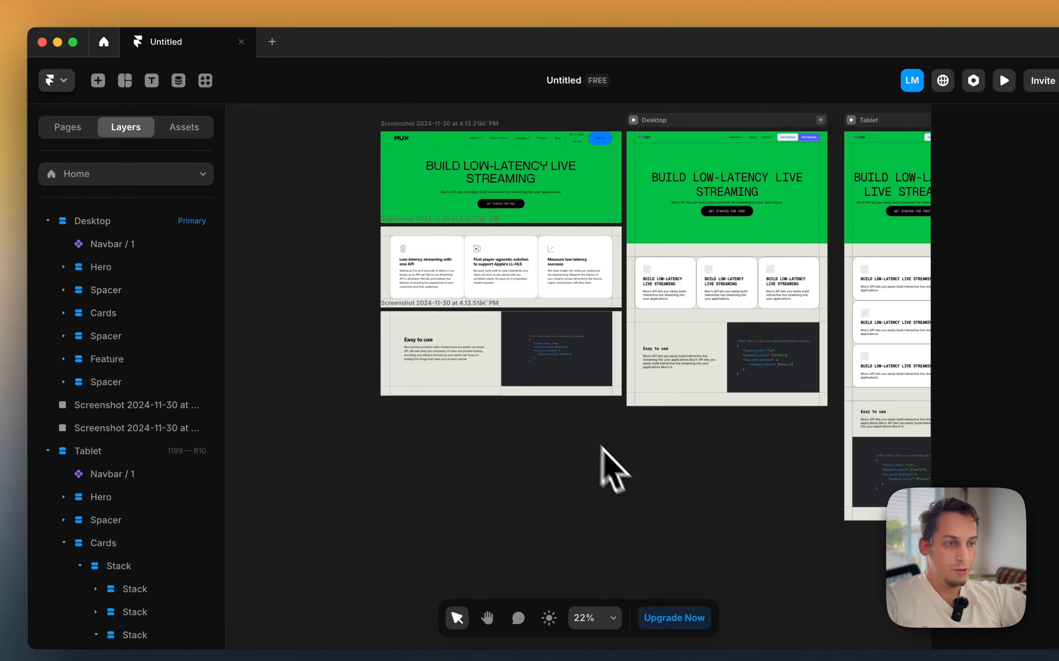
{"action": "scroll", "coordinate": [602, 448], "scroll_direction": "down", "scroll_amount": 5}
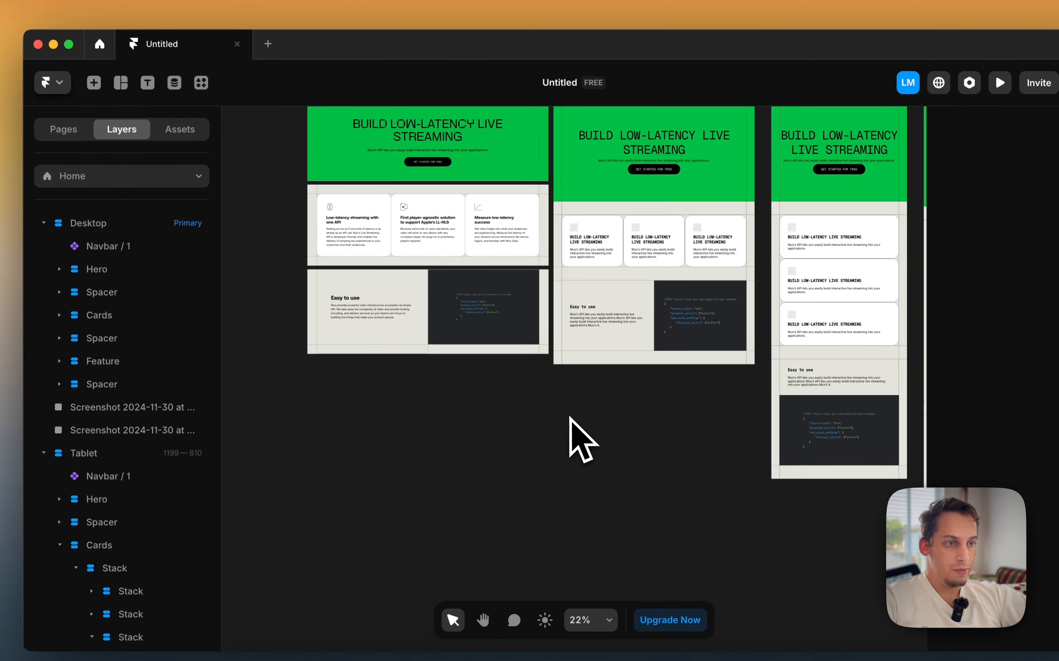
Select the three reference screenshots beside the Desktop layout and delete them from the canvas
{"action": "left_click", "coordinate": [404, 288]}
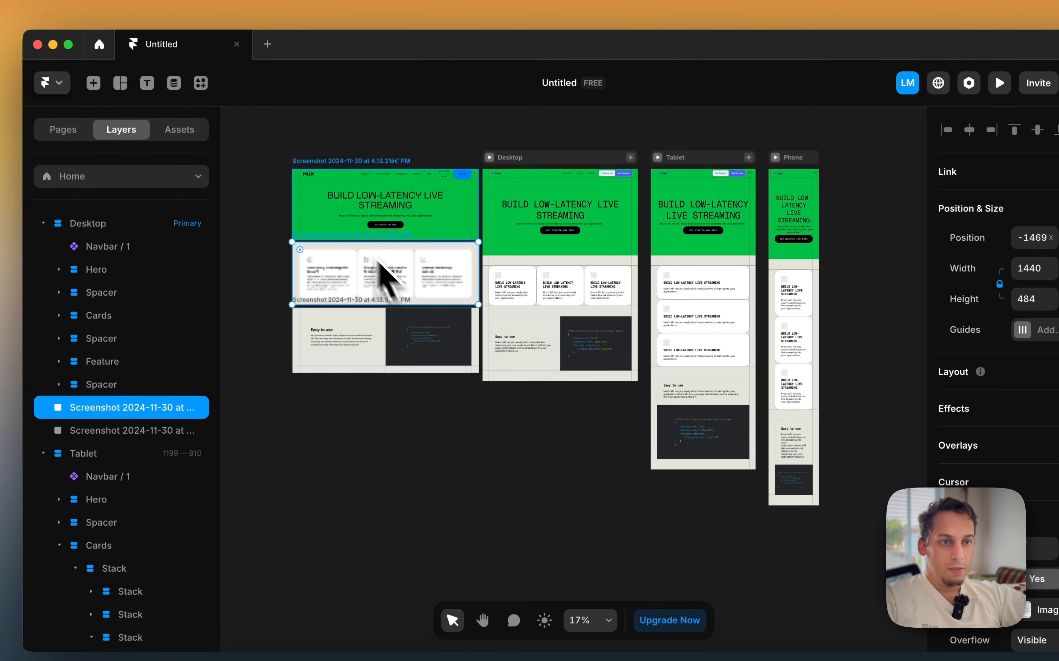
{"action": "left_click_drag", "start_coordinate": [268, 149], "coordinate": [395, 366]}
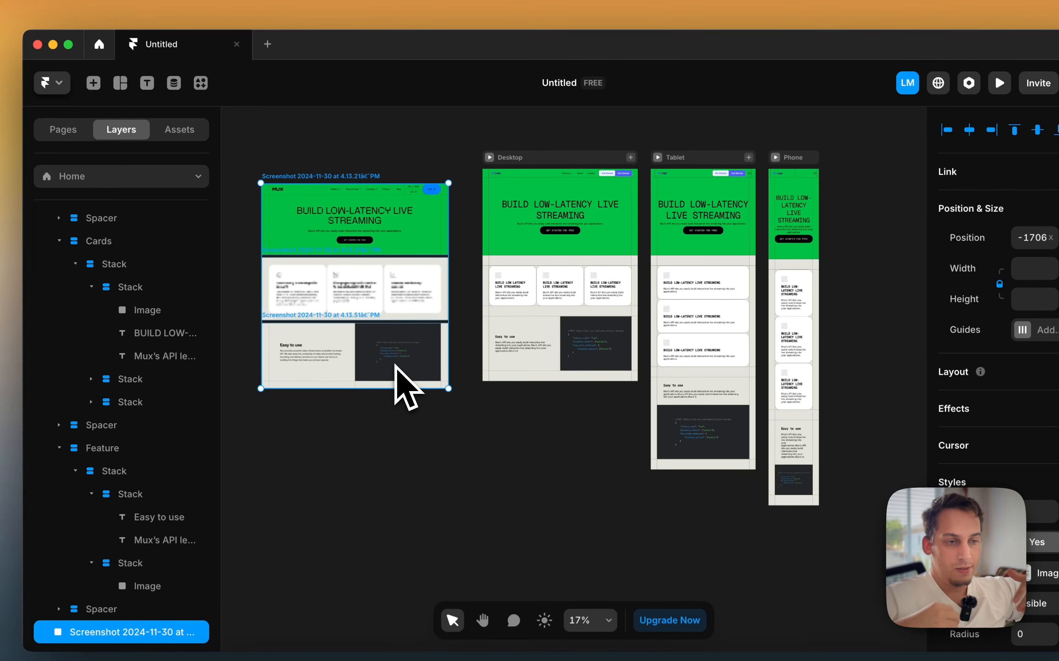
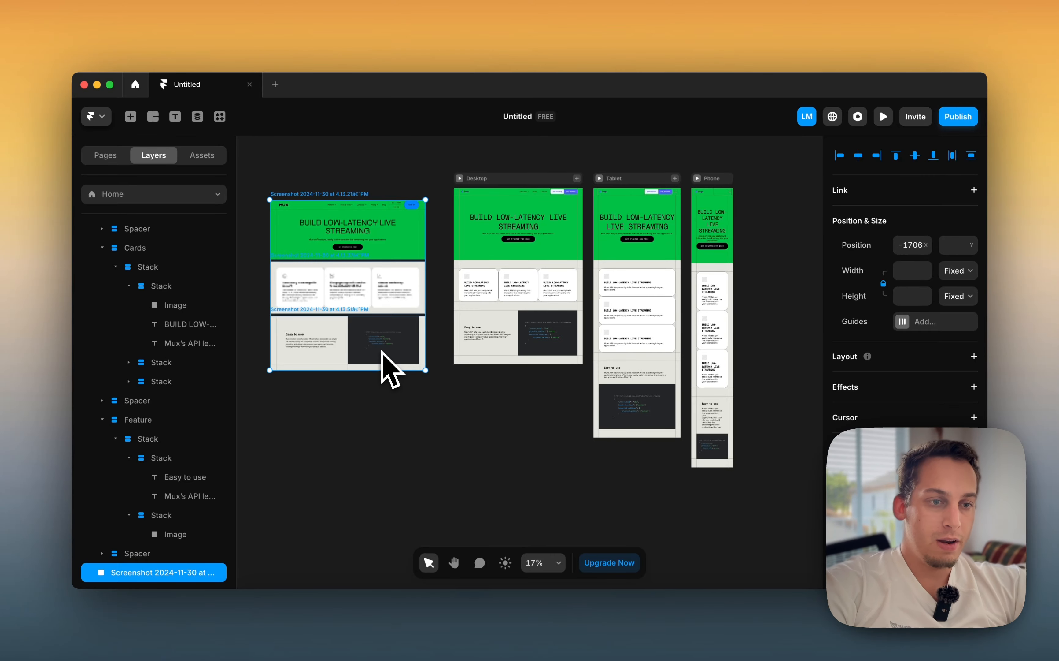
{"action": "left_click_drag", "start_coordinate": [385, 249], "coordinate": [434, 261]}
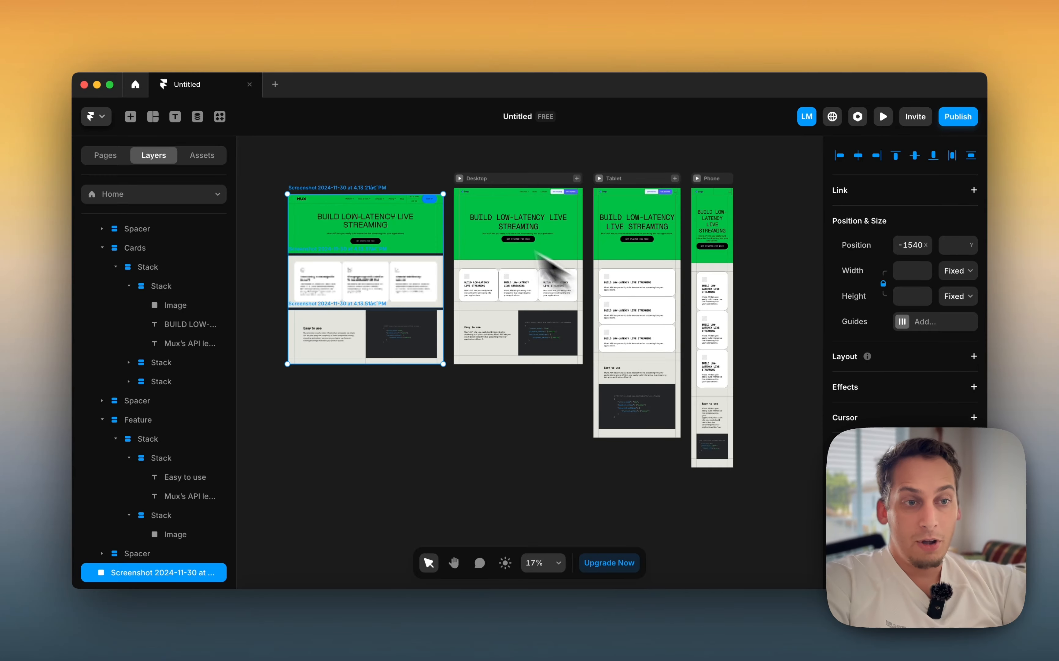
{"action": "key", "text": "BackSpace"}
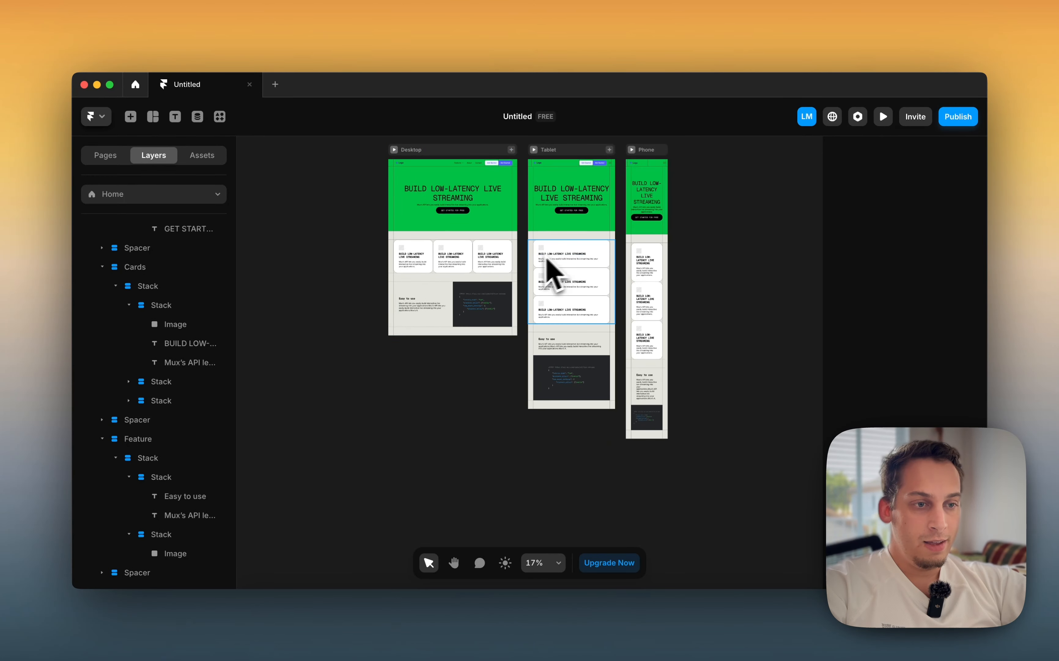
Examine the nested stacks of the Desktop Feature section and the Spacer below it, then collapse both layers and clear the selection
{"action": "scroll", "coordinate": [546, 259], "scroll_direction": "up", "scroll_amount": 2}
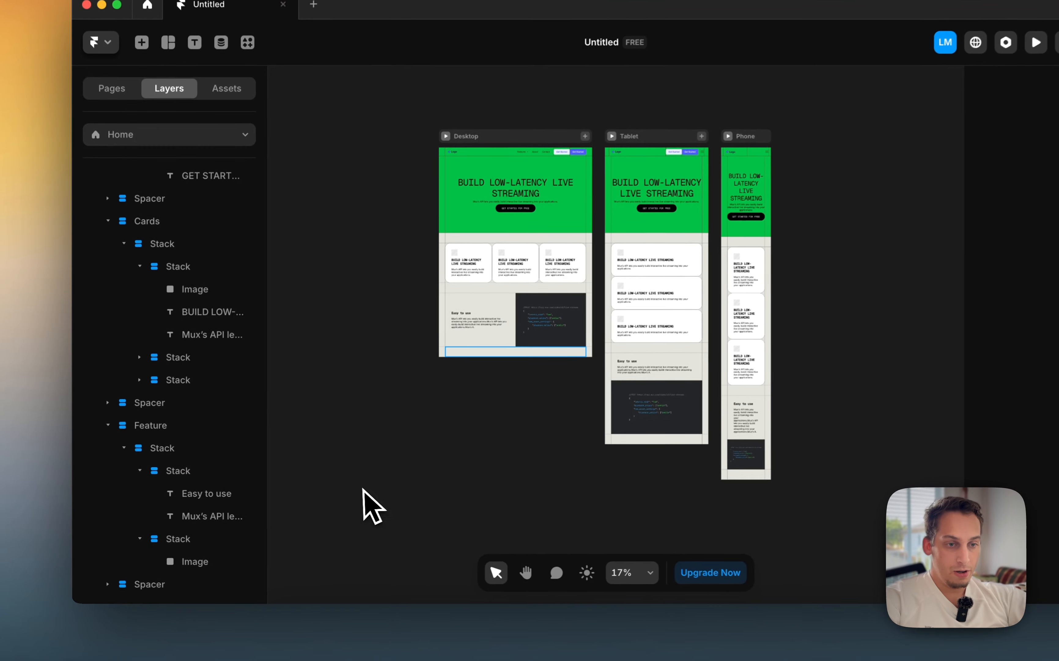
{"action": "left_click", "coordinate": [455, 351]}
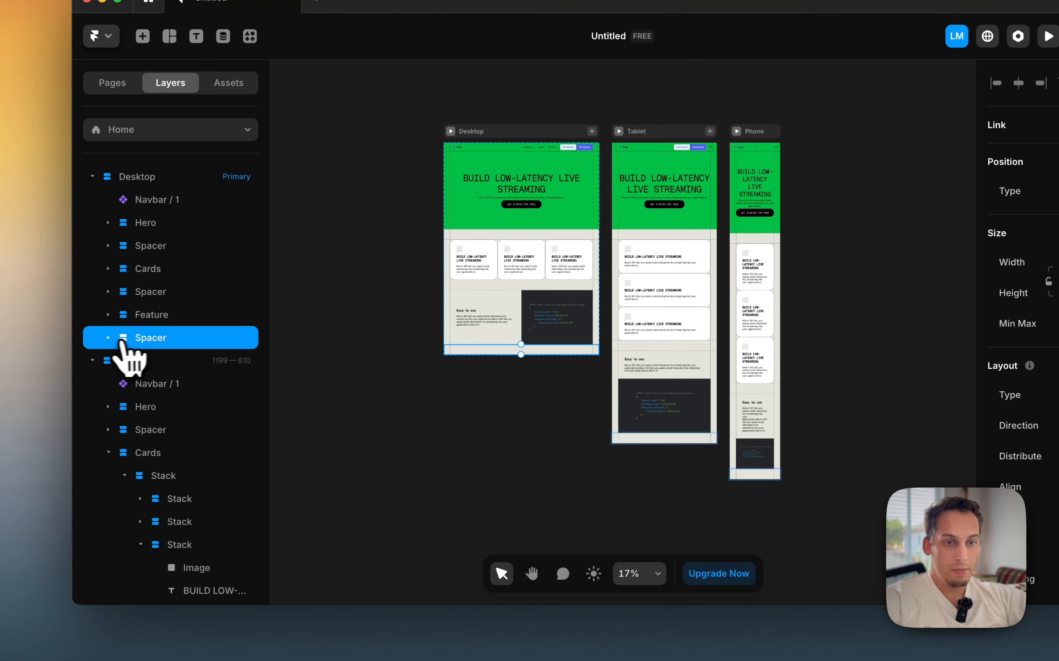
{"action": "left_click", "coordinate": [107, 338]}
{"action": "left_click", "coordinate": [139, 360]}
{"action": "left_click", "coordinate": [108, 314]}
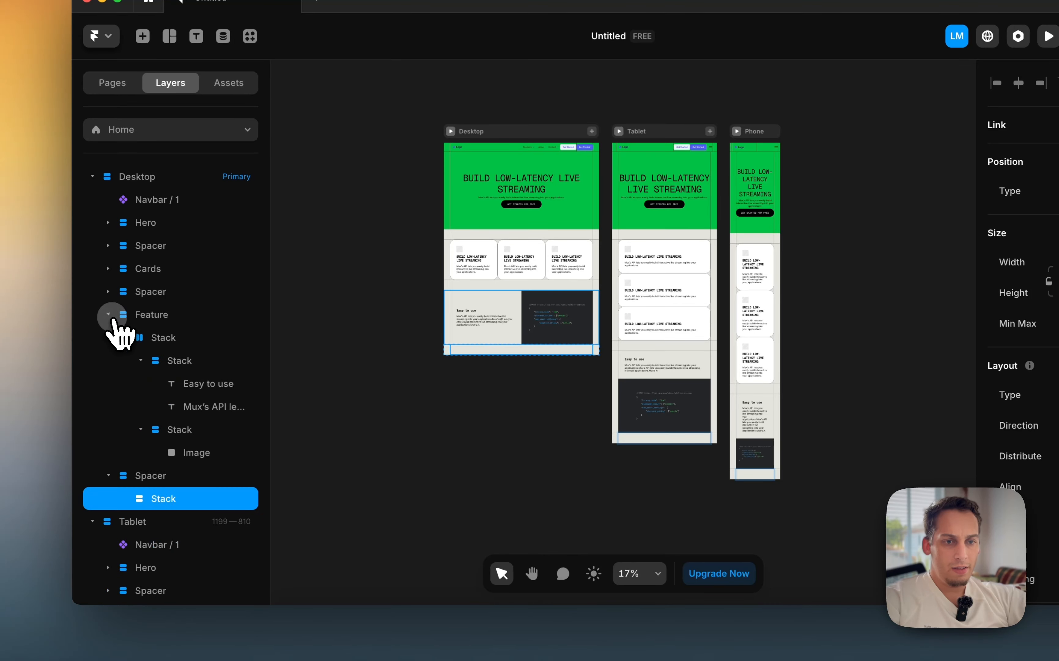
{"action": "left_click", "coordinate": [153, 337]}
{"action": "left_click", "coordinate": [124, 338]}
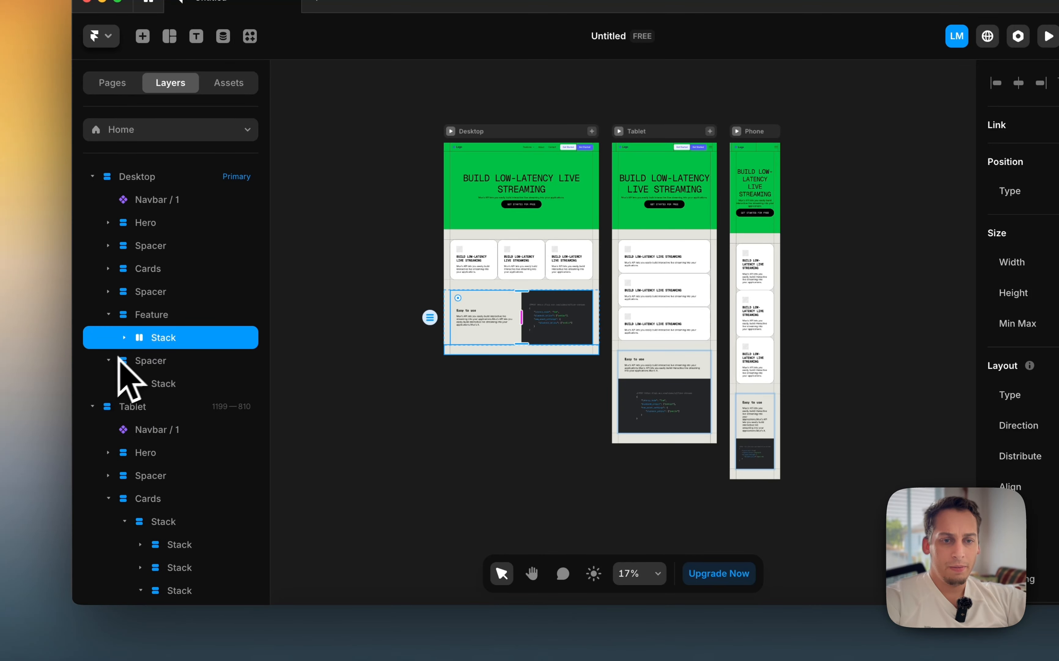
{"action": "left_click", "coordinate": [108, 360]}
{"action": "left_click", "coordinate": [109, 315]}
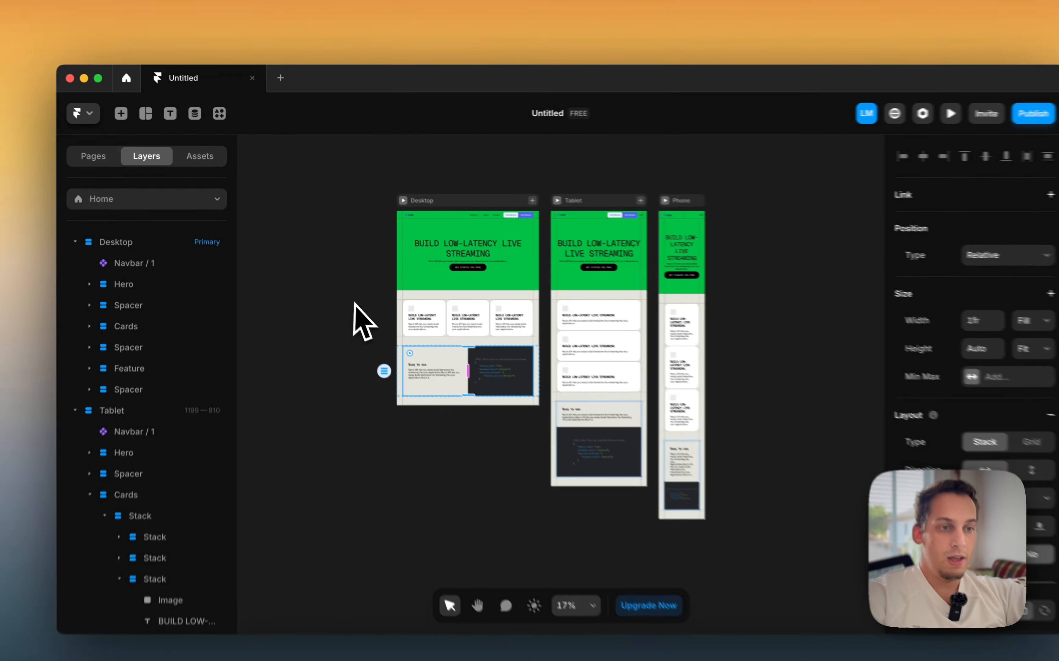
{"action": "left_click", "coordinate": [341, 289]}
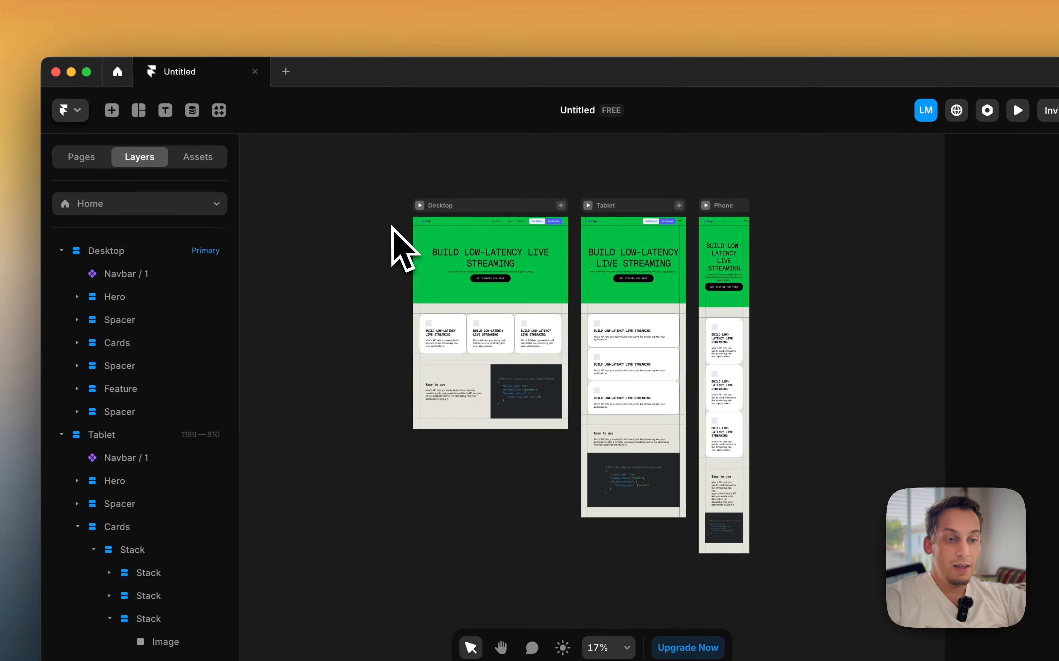